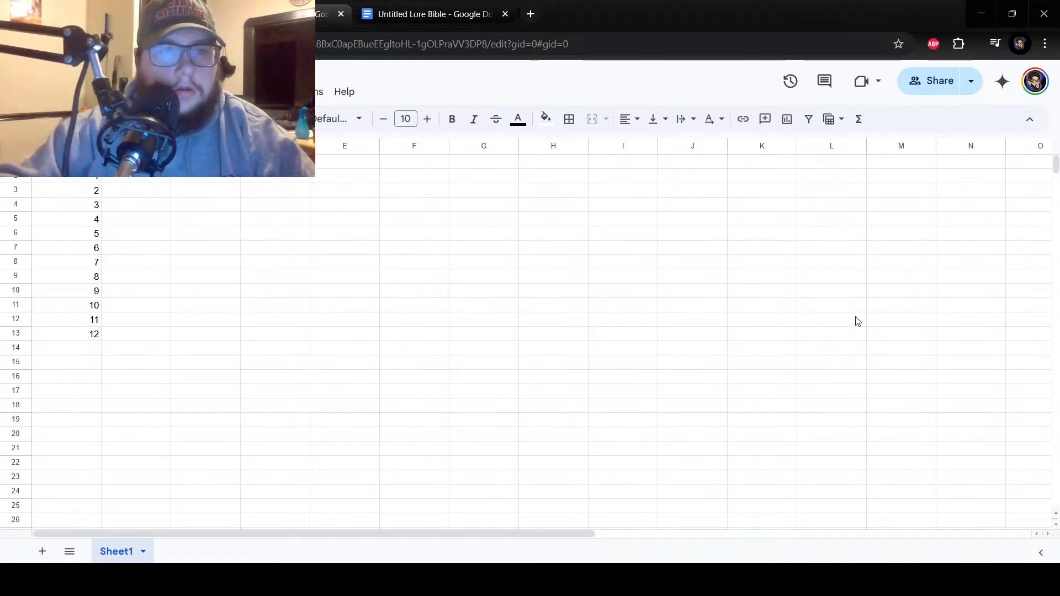
Enter the column header in cell D1 of Sheet1 and move on to cell E1.
key("Return")
left_click(275, 162)
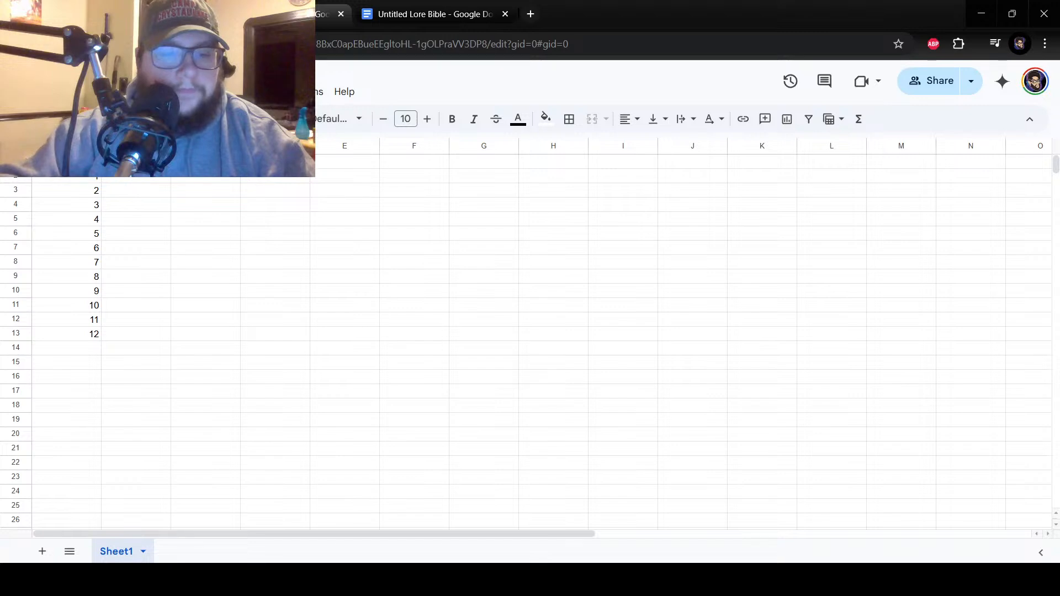
key("Return")
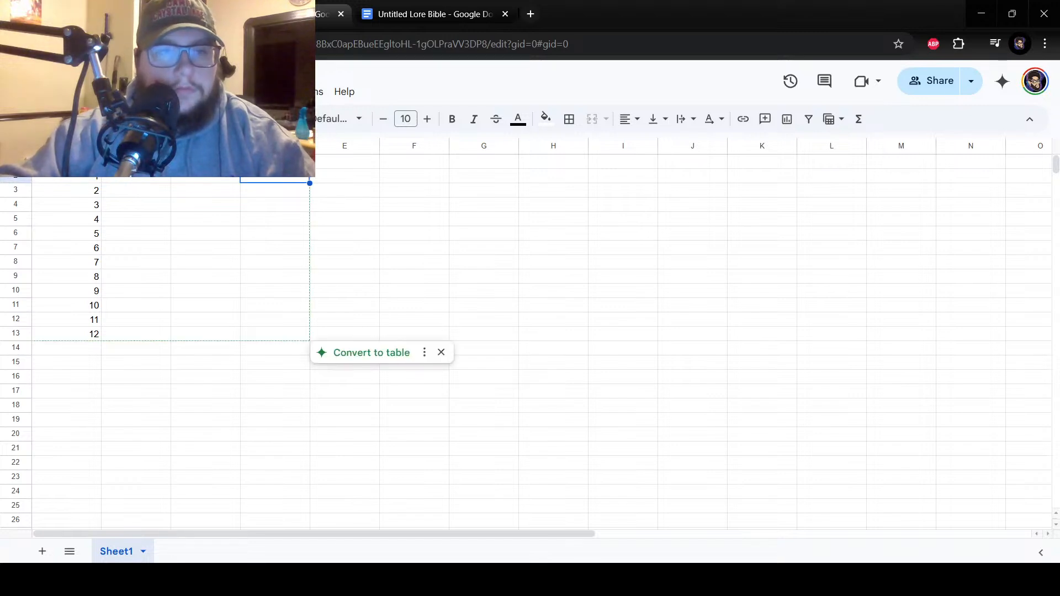
left_click(339, 166)
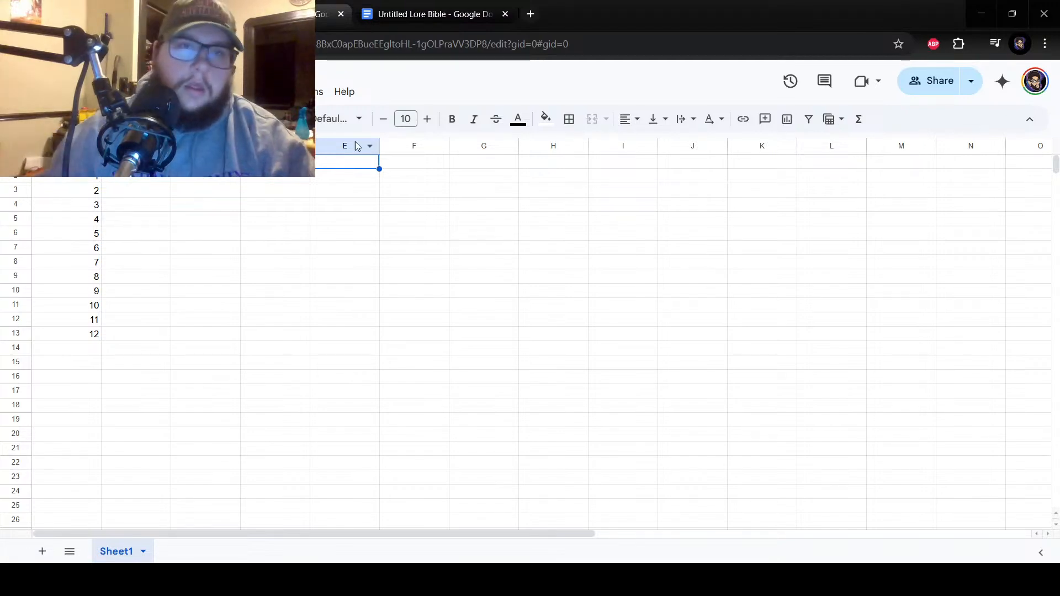
Review the Untitled Lore Bible document's introduction, locations, creature notes, monster types and language terms, and return to the spreadsheet.
left_click(431, 13)
scroll(442, 329, "down", 20)
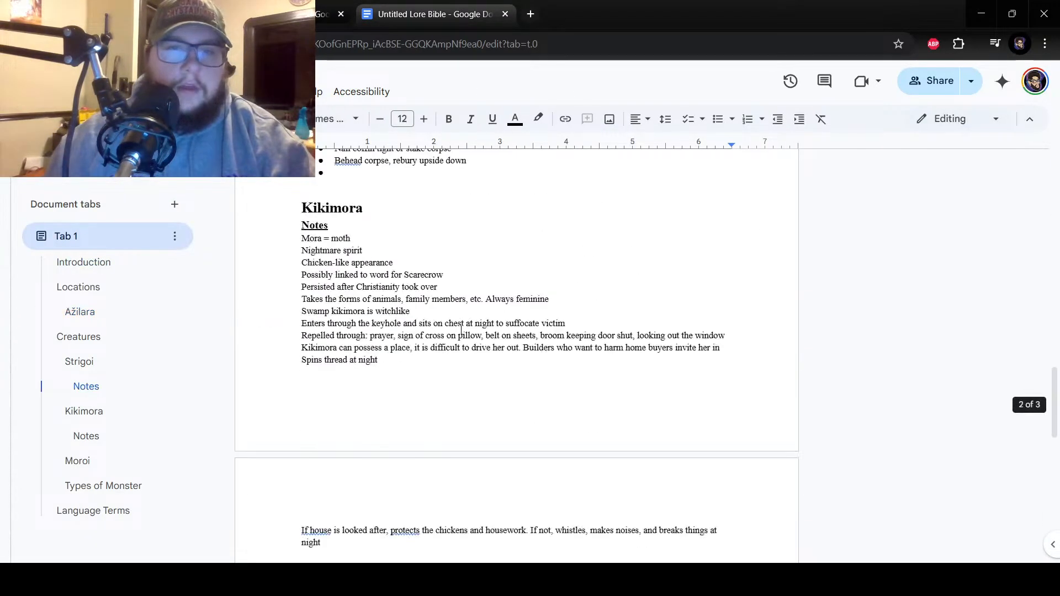
scroll(468, 343, "up", 10)
scroll(467, 343, "up", 5)
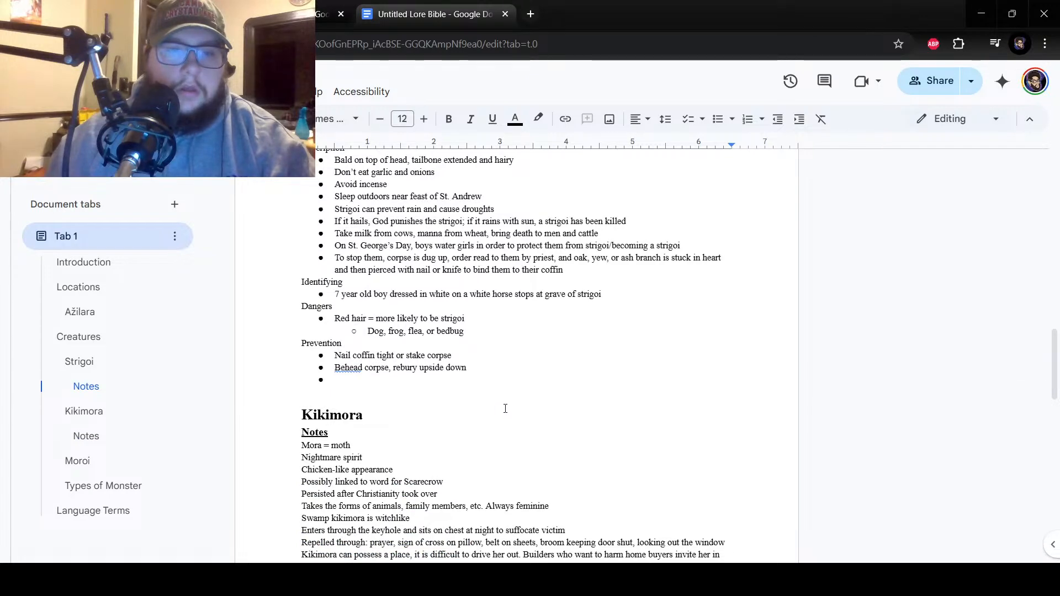
scroll(505, 406, "up", 20)
scroll(503, 404, "up", 1)
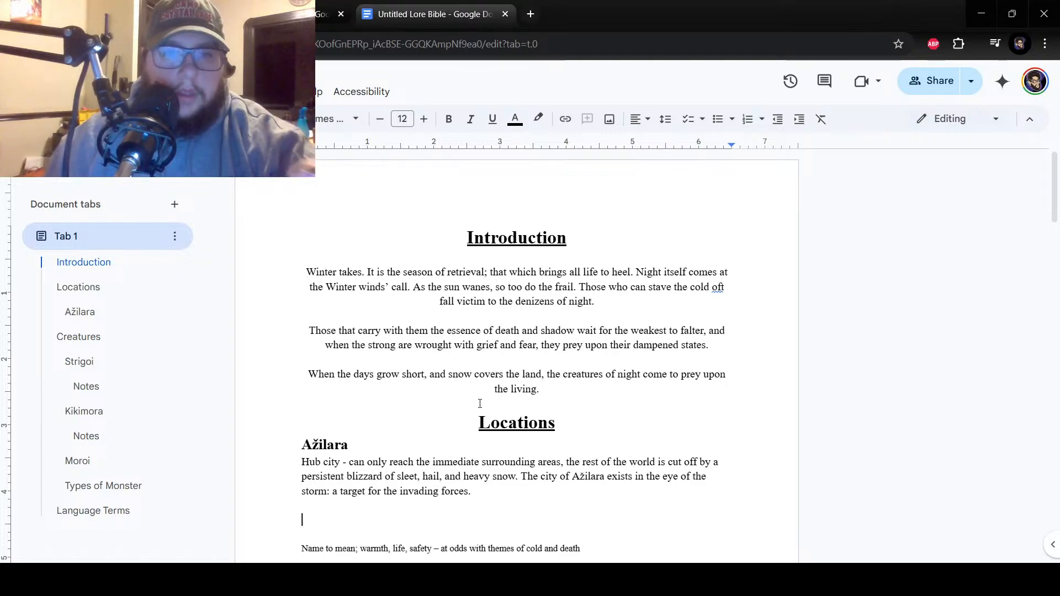
scroll(480, 404, "down", 15)
scroll(480, 404, "up", 15)
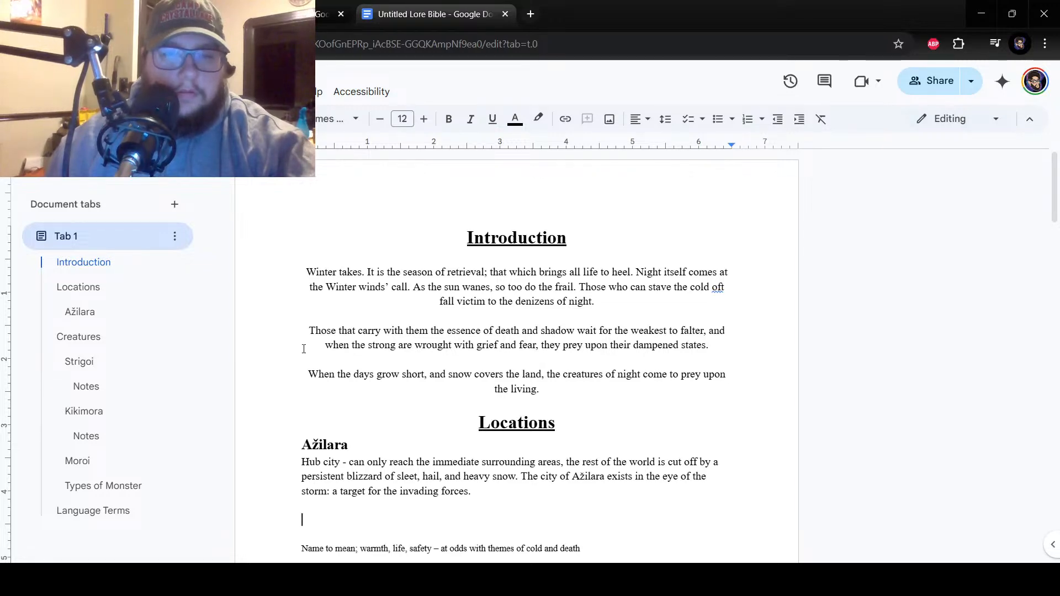
scroll(304, 349, "down", 20)
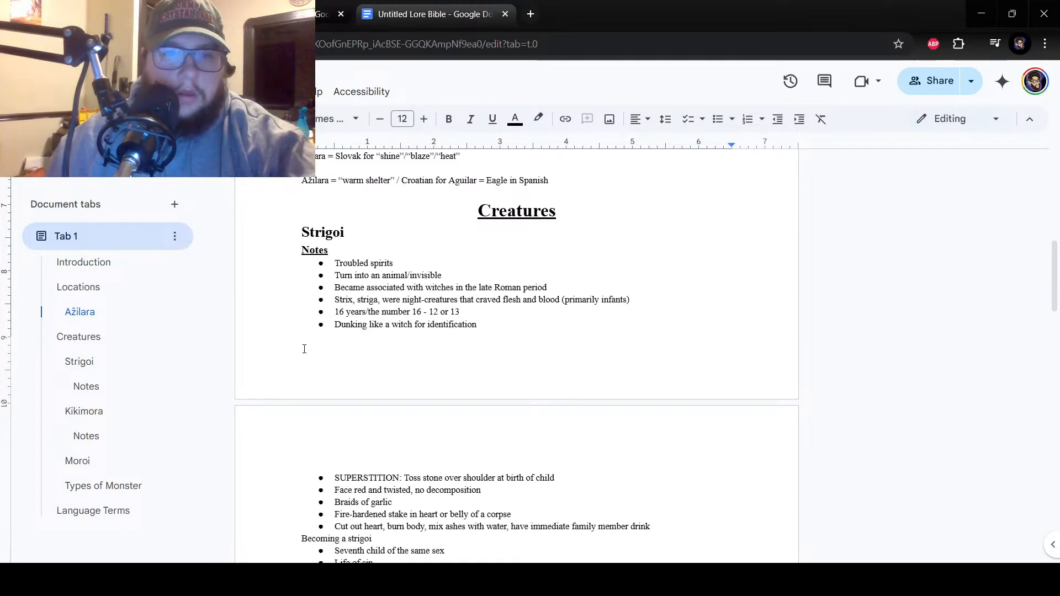
scroll(304, 349, "down", 15)
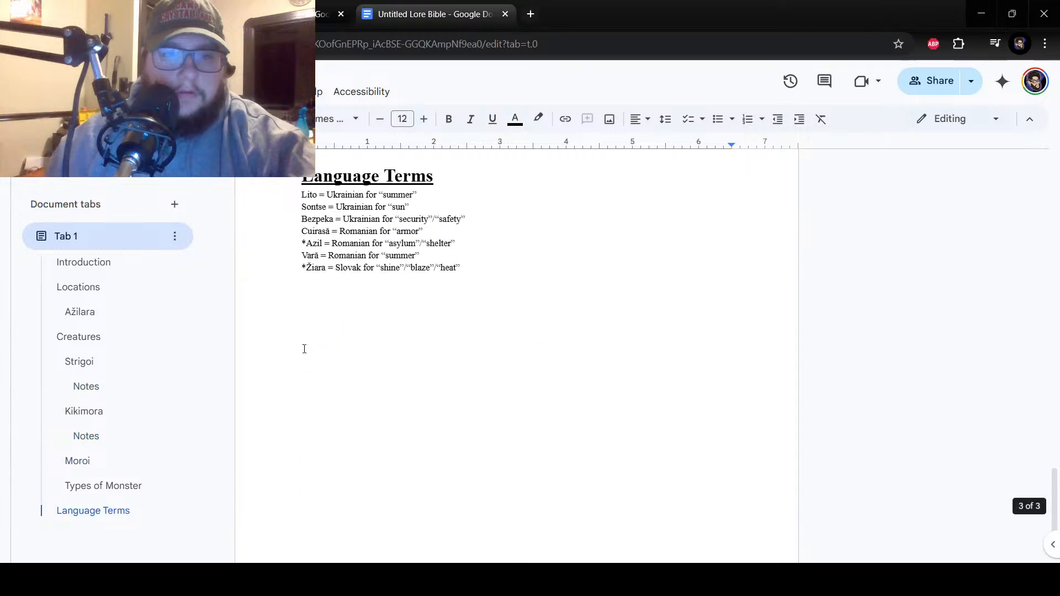
scroll(303, 349, "up", 4)
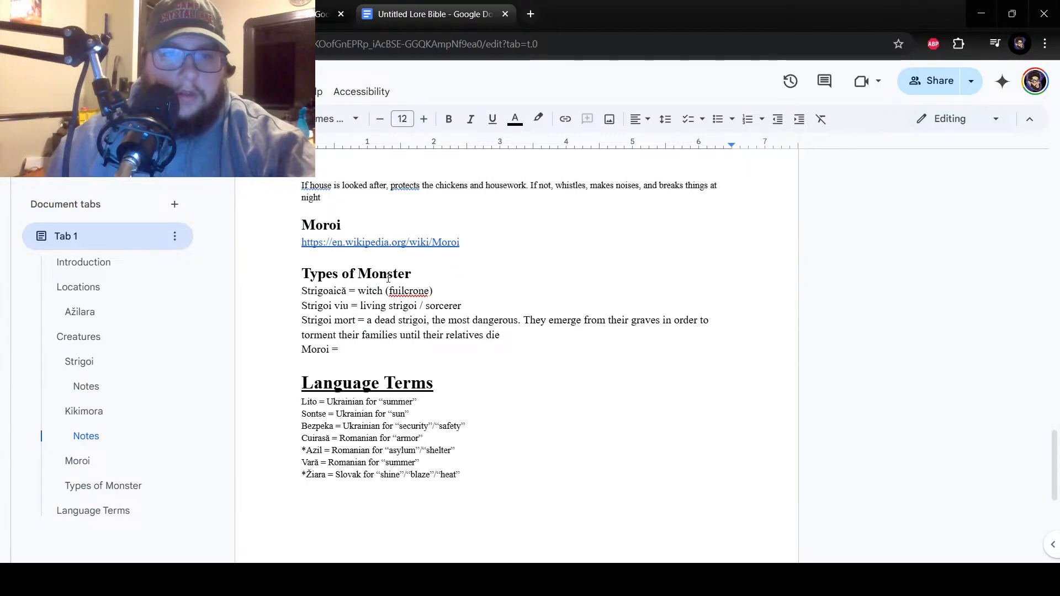
left_click(417, 242)
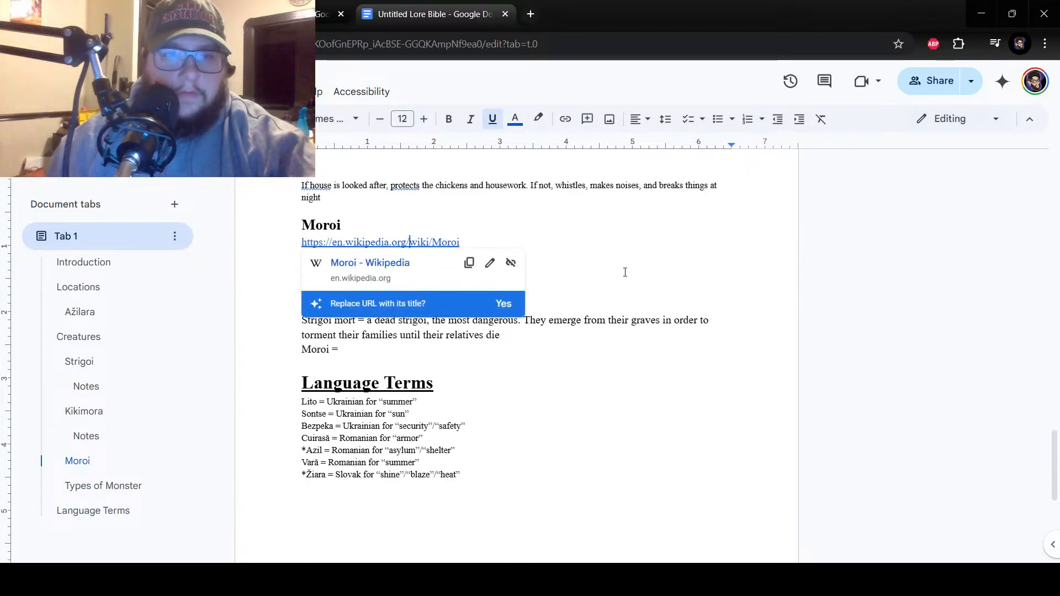
left_click(589, 257)
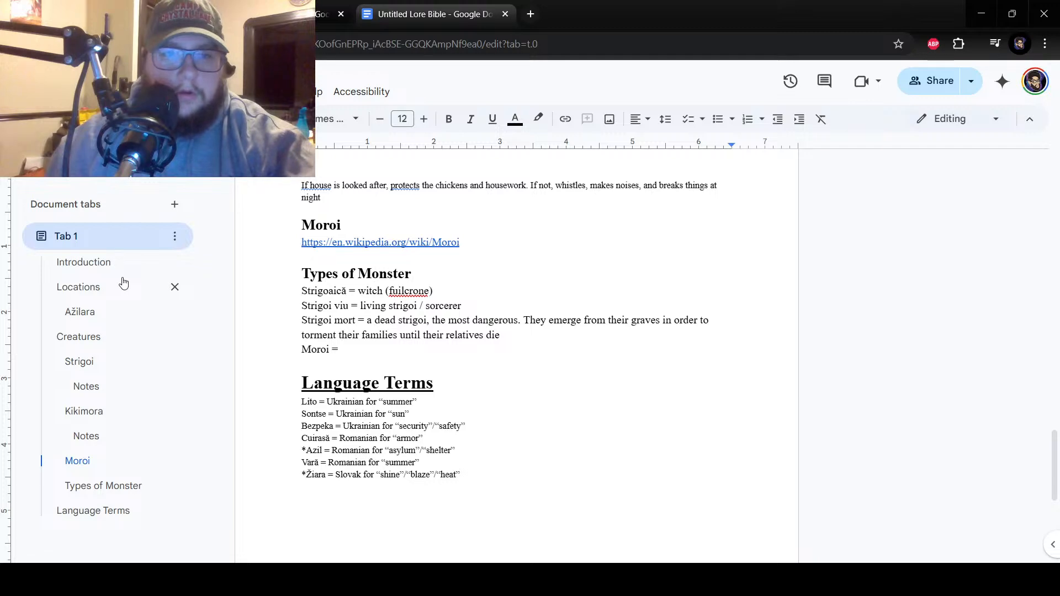
scroll(387, 331, "up", 1)
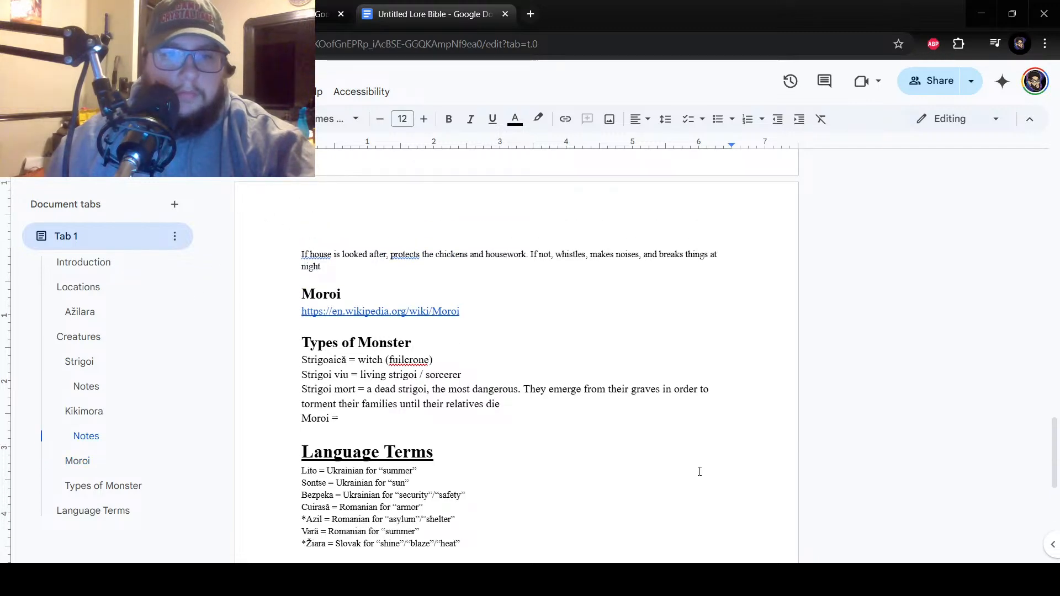
scroll(411, 254, "up", 10)
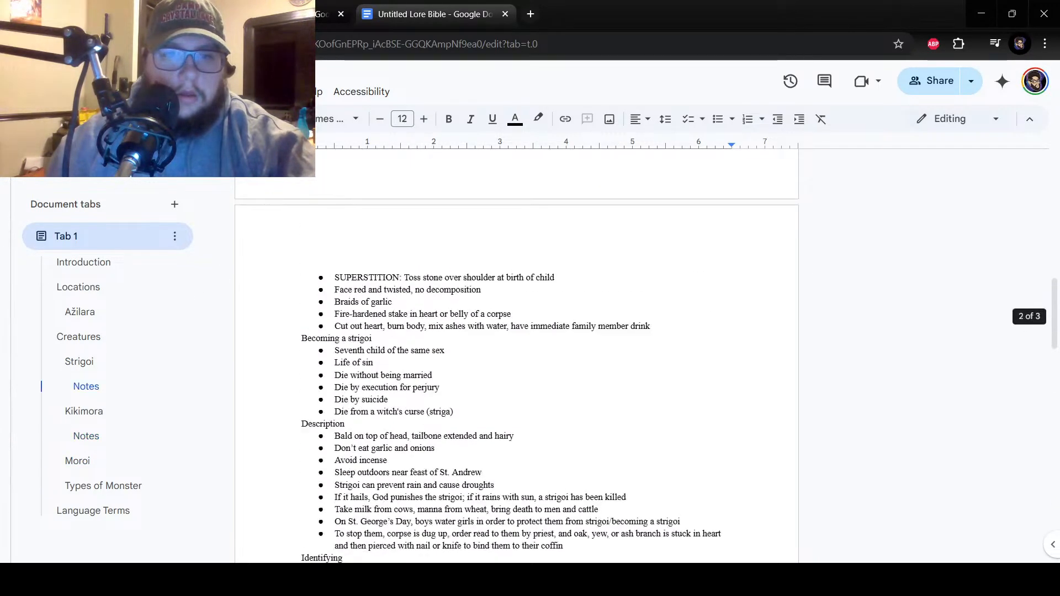
scroll(348, 314, "up", 15)
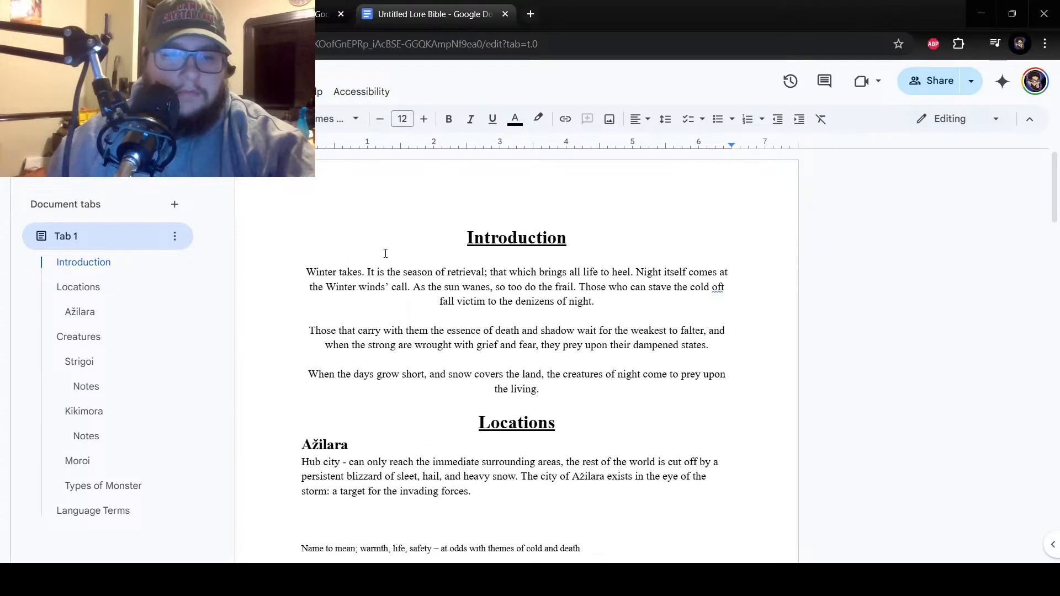
left_click(276, 13)
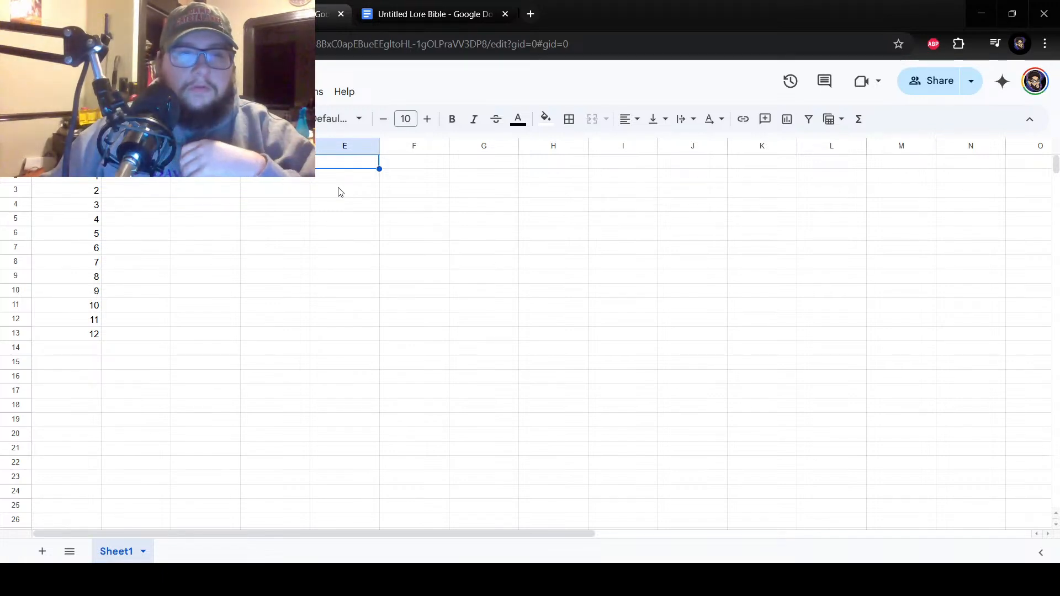
Look over the Strigoi notes and the introduction in the lore bible again, and switch back to the spreadsheet.
left_click(453, 6)
scroll(598, 336, "down", 18)
scroll(569, 337, "up", 10)
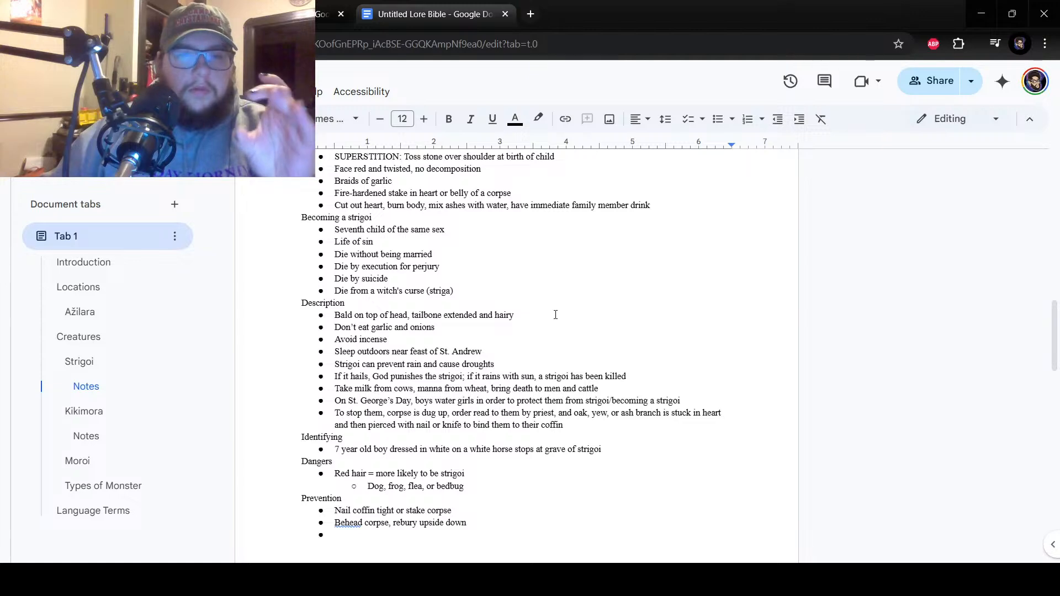
scroll(555, 314, "up", 15)
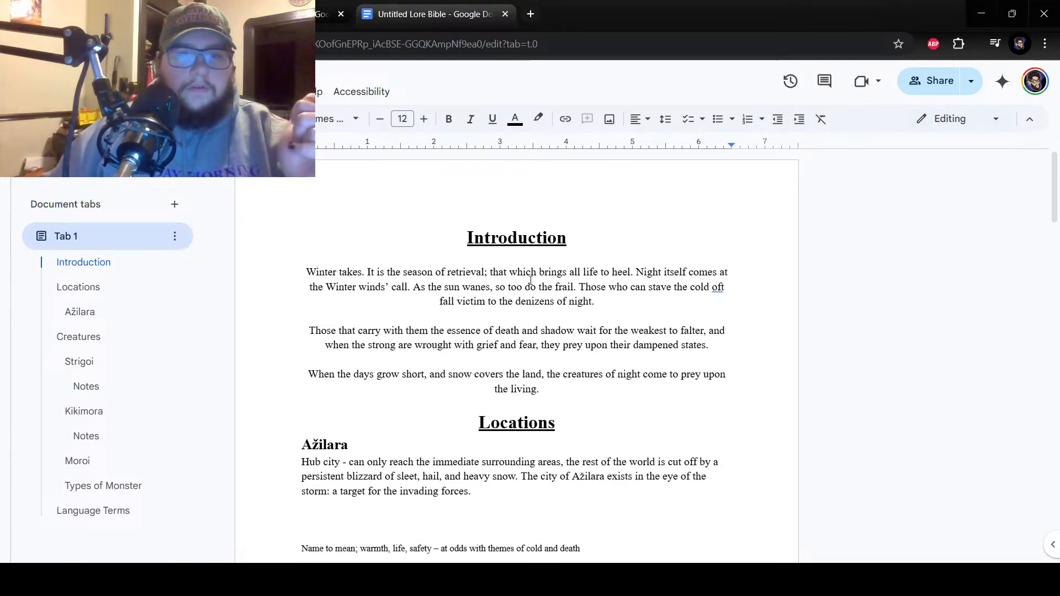
left_click(298, 12)
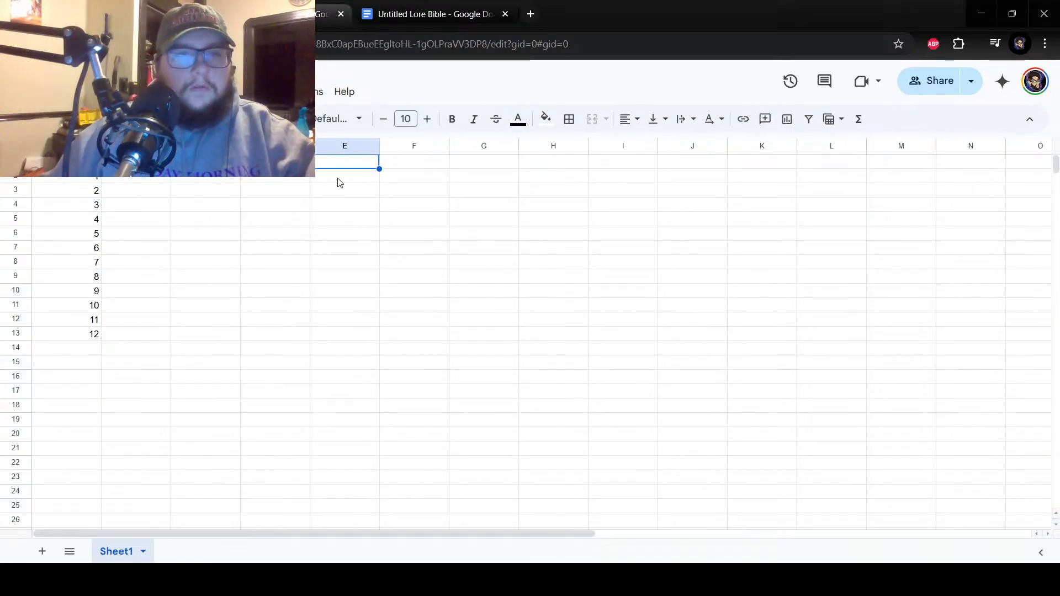
Rename the sheet Sheet1 as Placeholder.
left_click(141, 249)
left_click(141, 207)
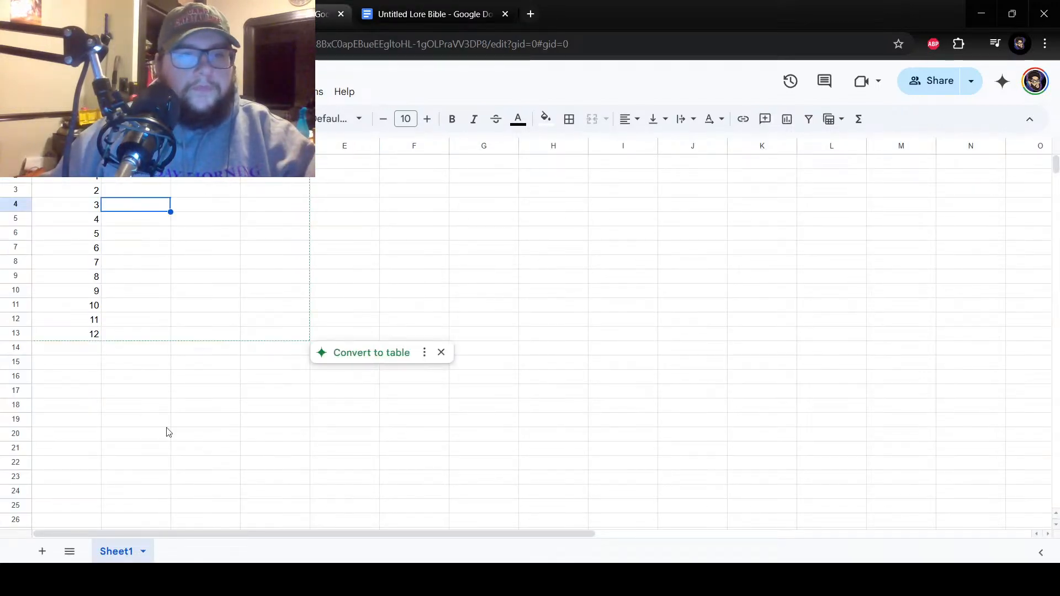
left_click(138, 162)
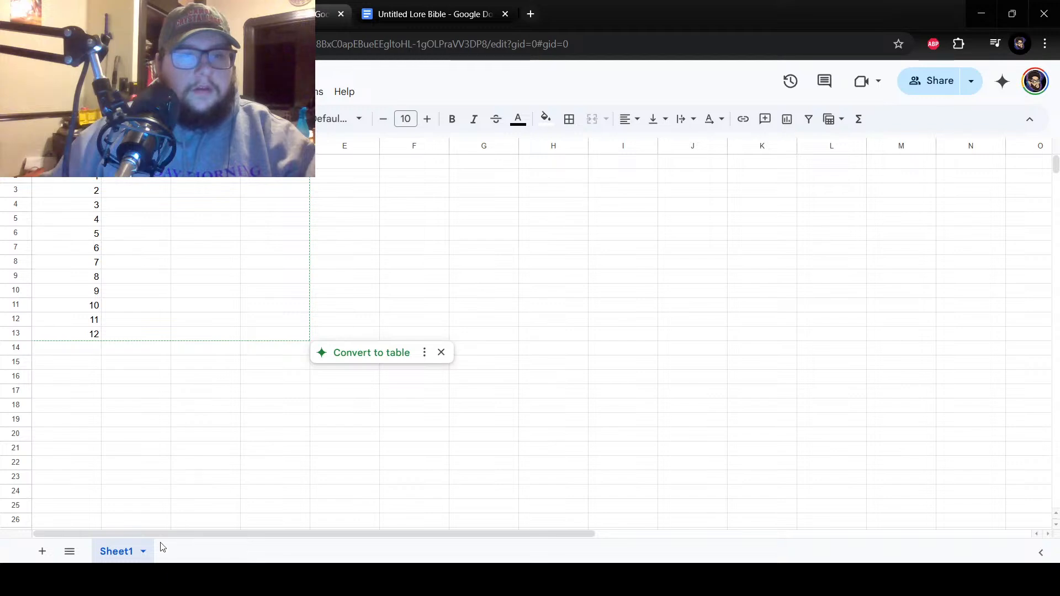
left_click(143, 551)
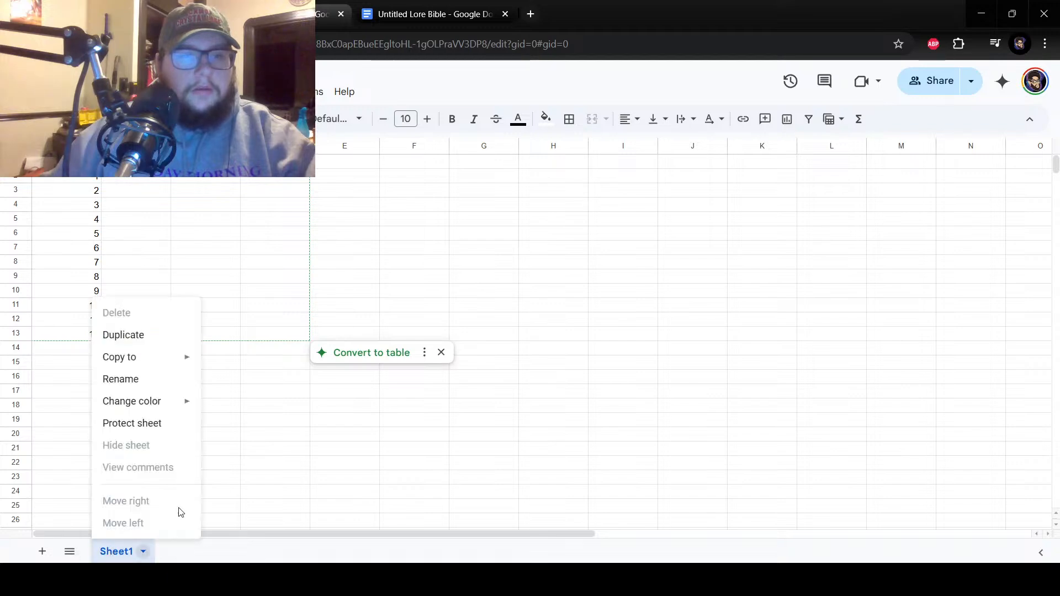
left_click(134, 381)
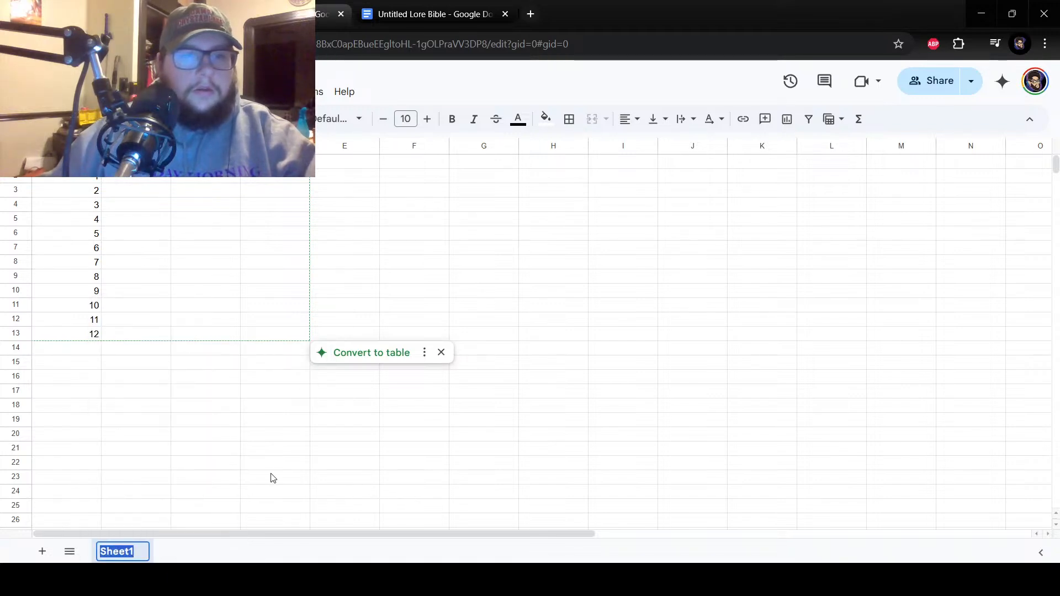
type("Placeholder")
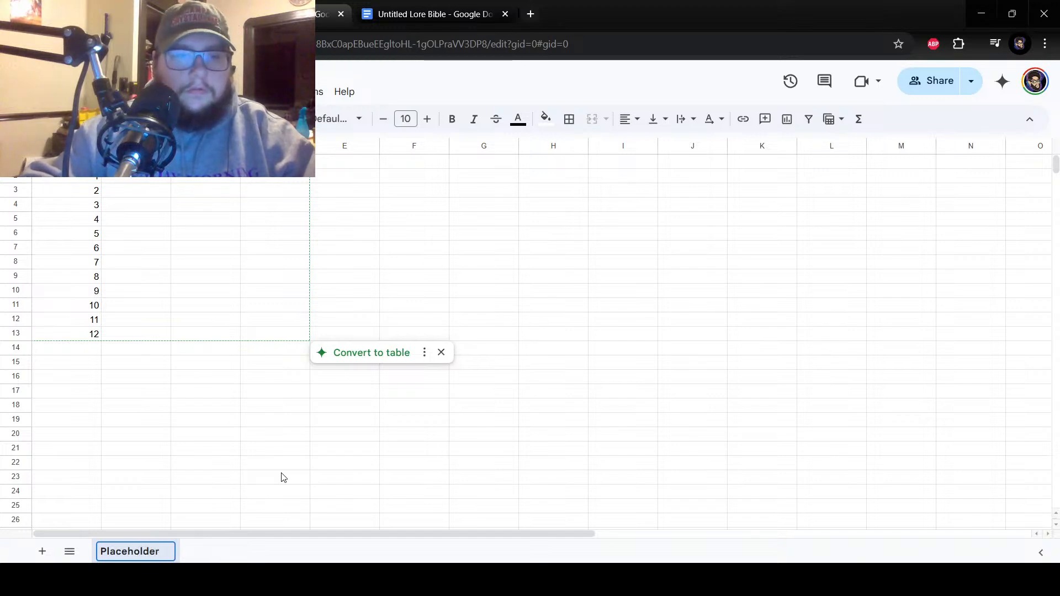
key("Return")
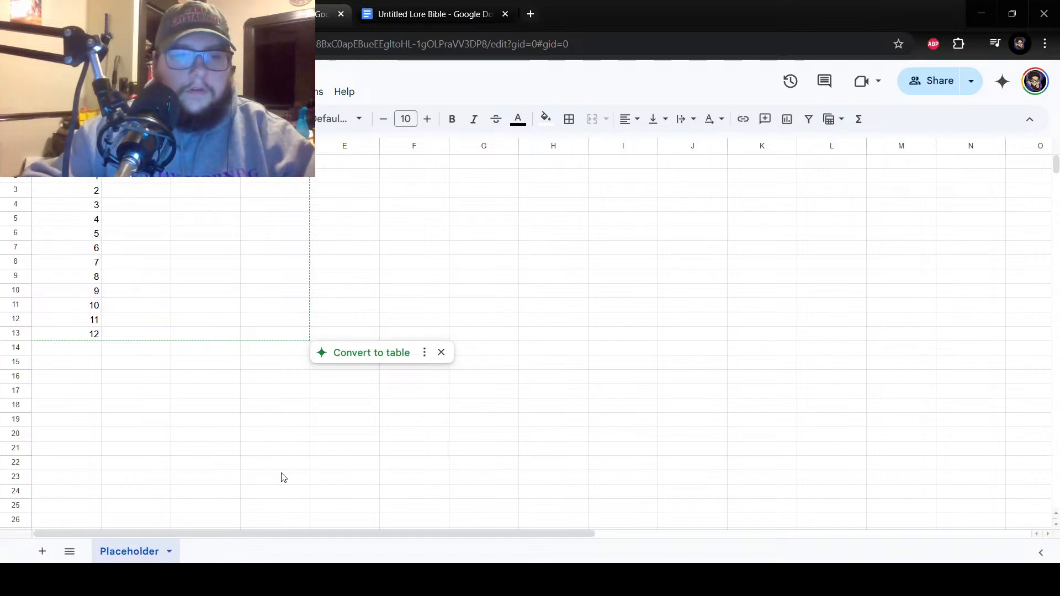
left_click(441, 405)
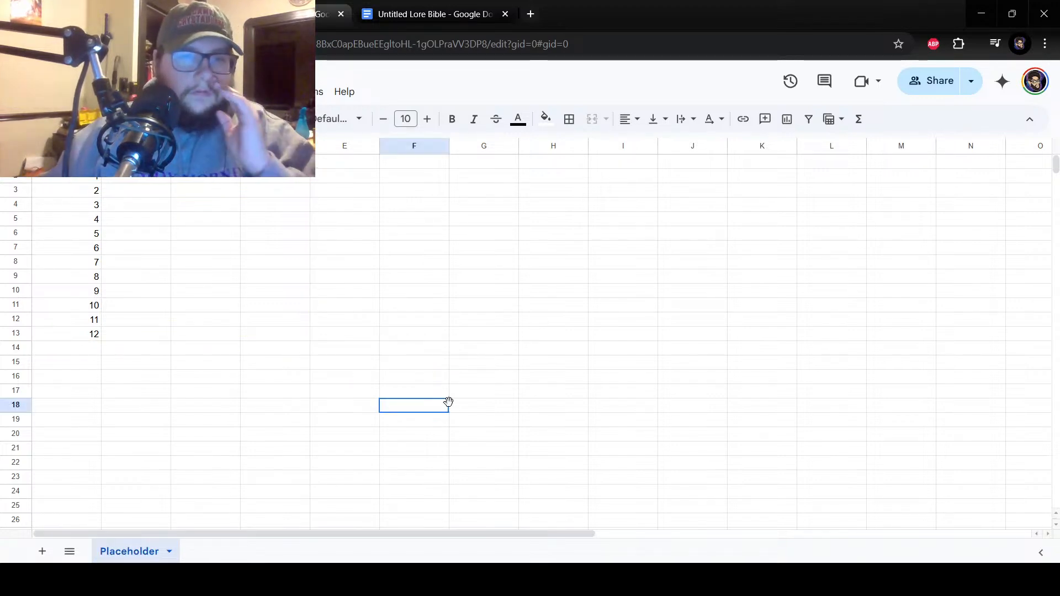
left_click(296, 180)
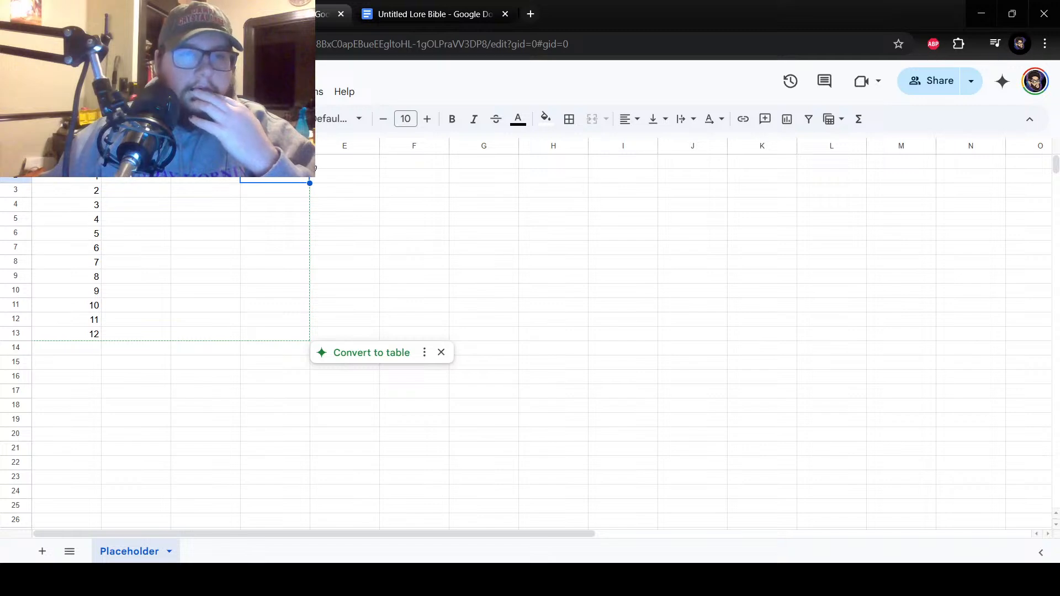
key("Down")
key("Left")
key("Left")
key("Up")
key("Down")
key("Right")
key("Down")
key("Left")
key("Left")
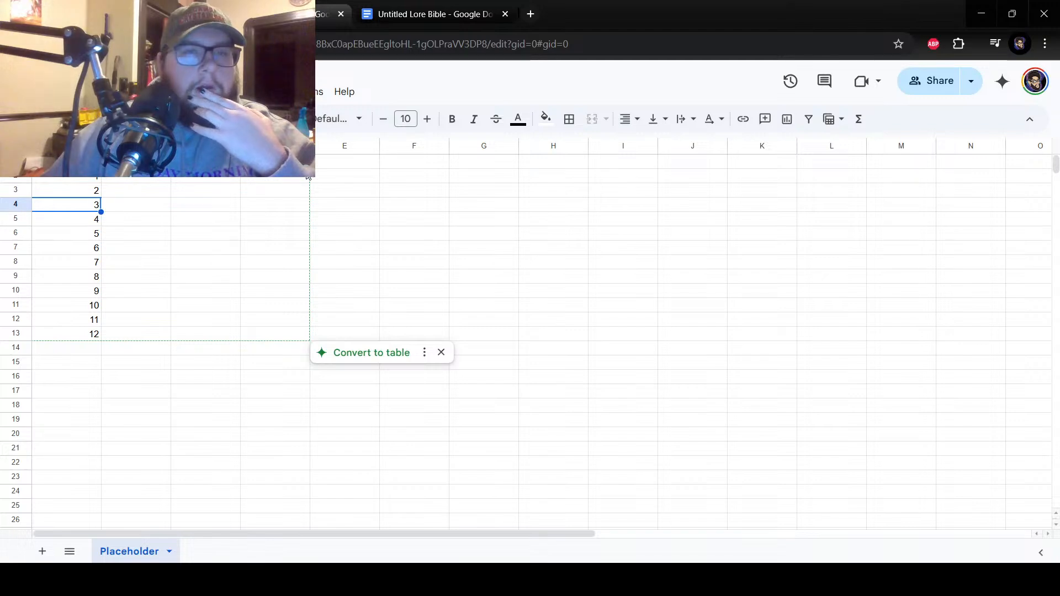
left_click_drag(275, 161, 205, 161)
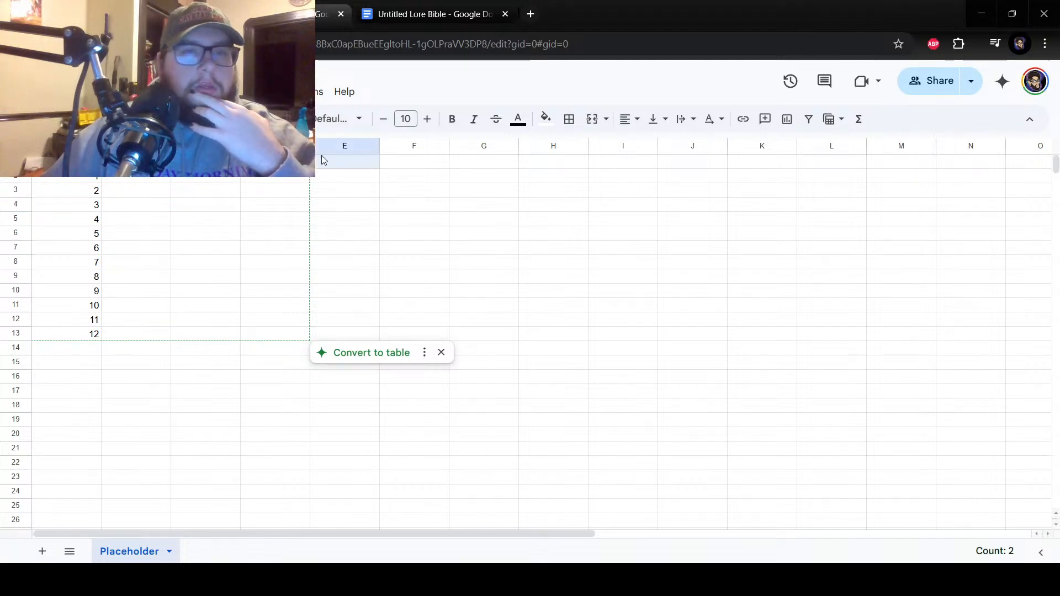
left_click(414, 166)
left_click(477, 166)
left_click(549, 166)
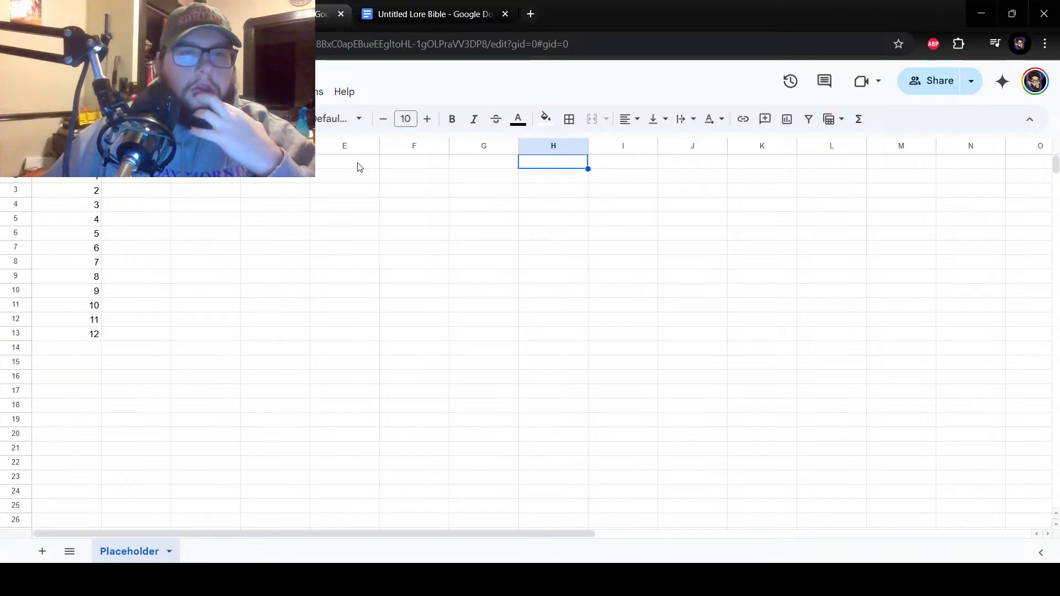
left_click(275, 161)
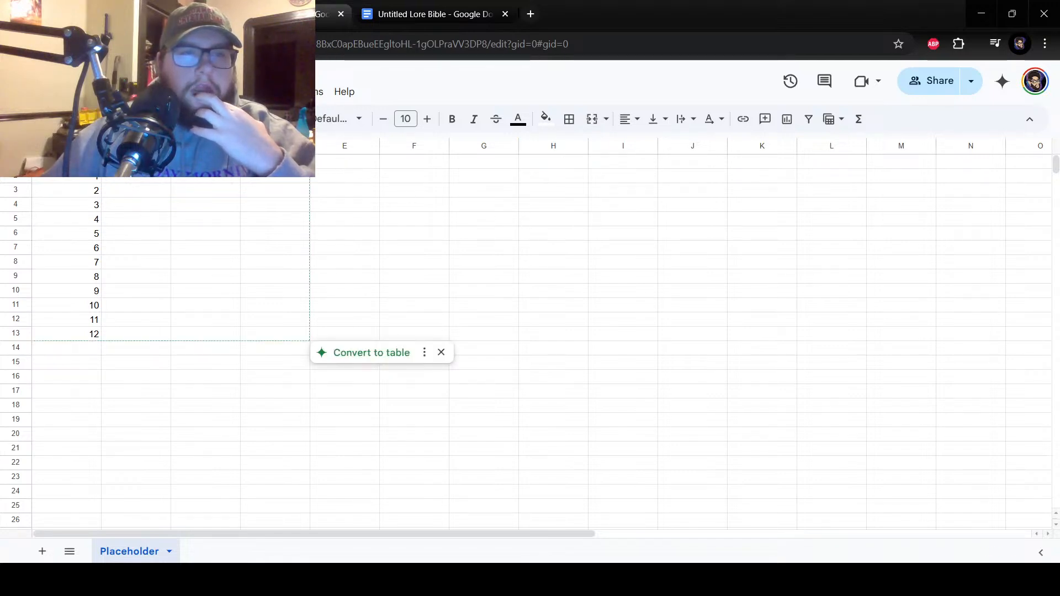
left_click(326, 175)
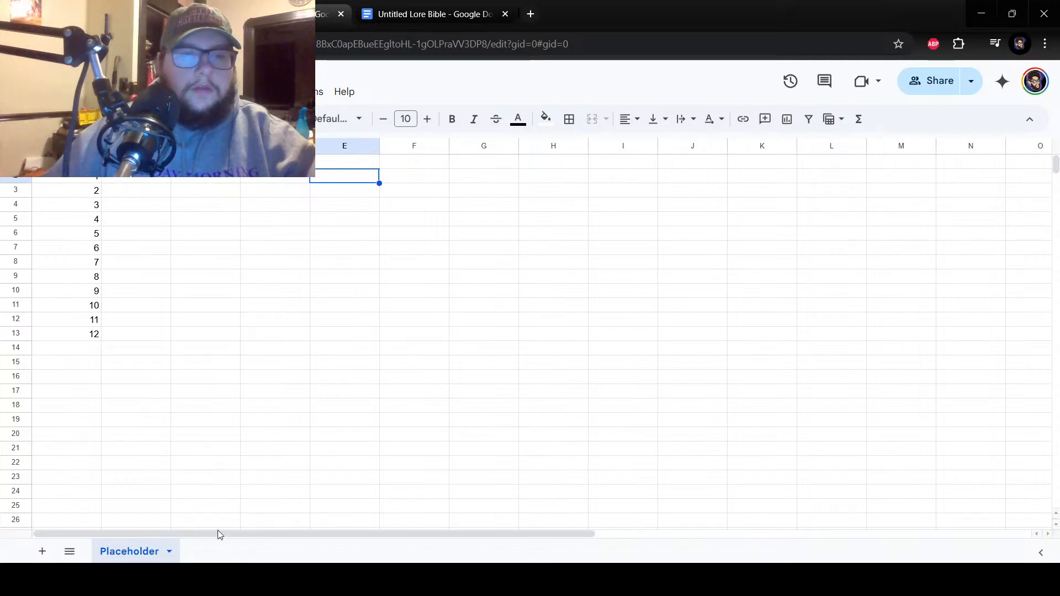
Switch to the lore bible document and insert blank lines between the Ažilara name notes and the Creatures heading.
key("ctrl+Tab")
scroll(402, 395, "down", 4)
scroll(402, 396, "up", 2)
left_click(323, 397)
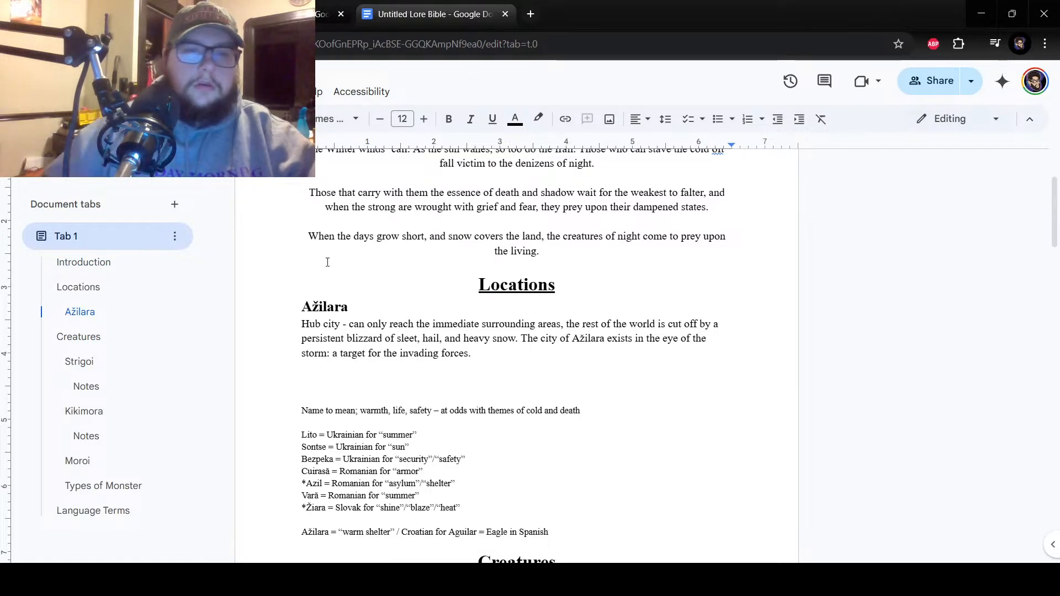
scroll(497, 391, "down", 5)
left_click(359, 285)
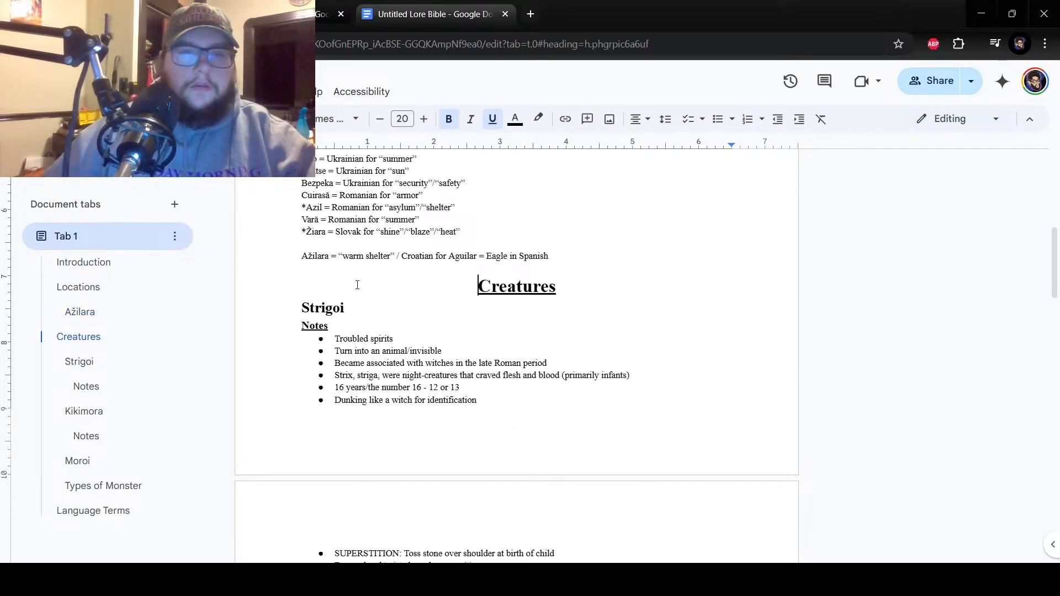
key("Return")
key("Up")
key("Up")
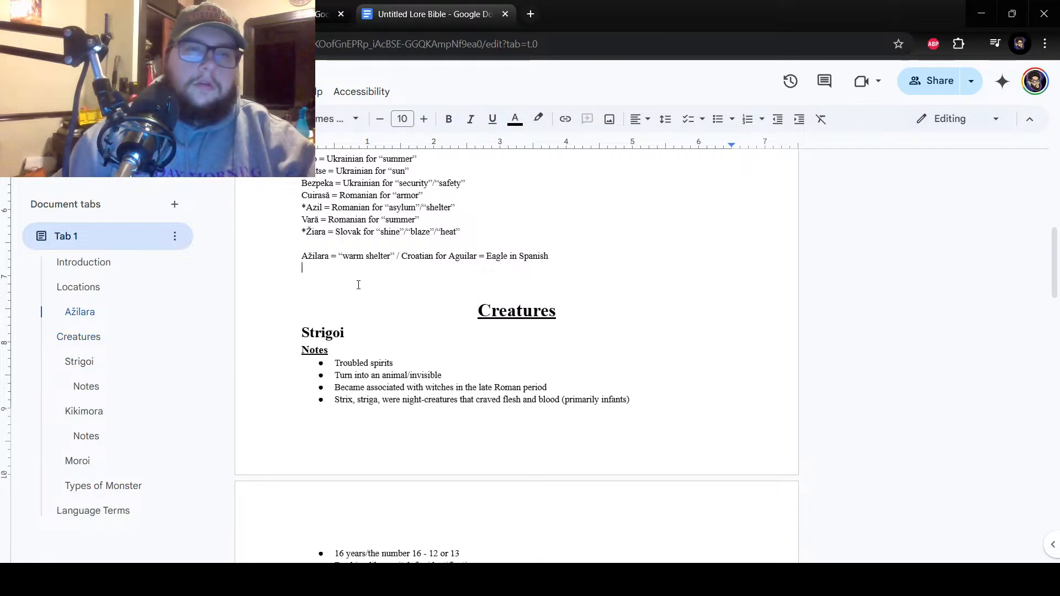
key("Return")
Add a Biomes subheading in Heading 2 style under Locations, below the Ažilara name notes.
scroll(289, 230, "up", 3)
scroll(289, 229, "up", 1)
scroll(289, 230, "down", 1)
left_click(338, 119)
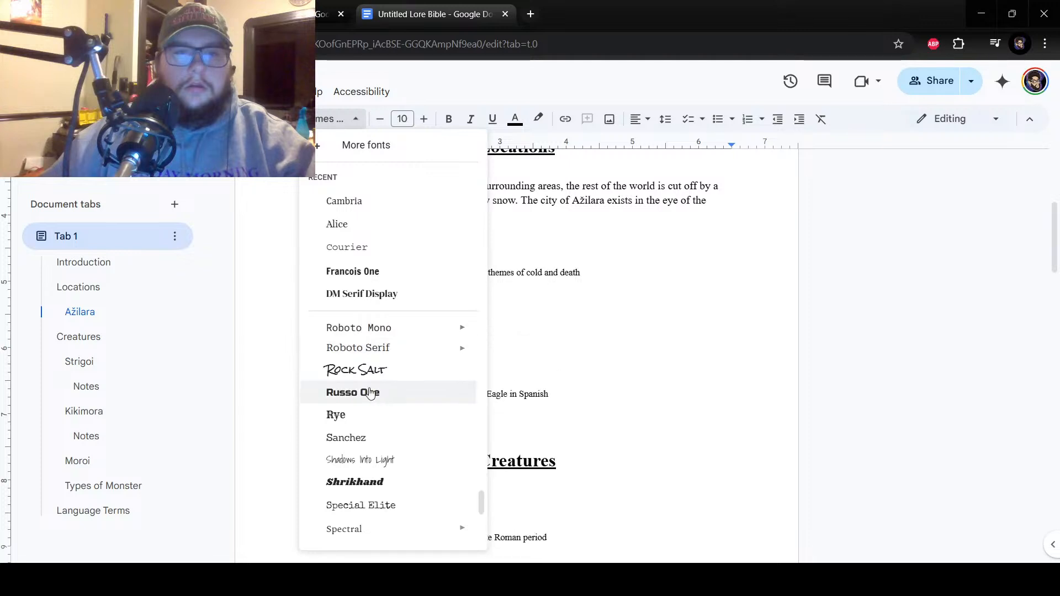
left_click(287, 119)
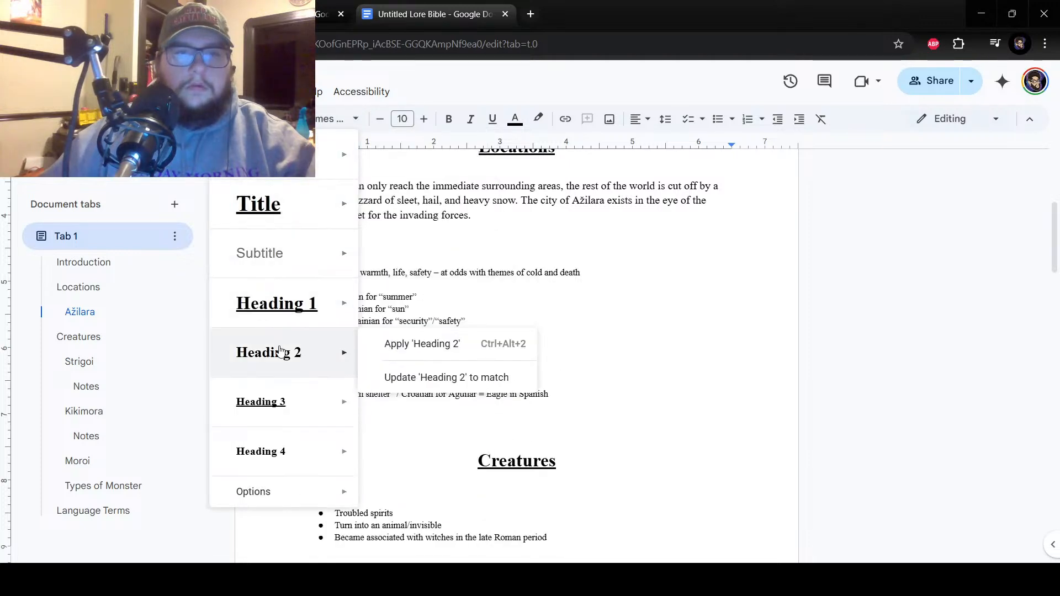
left_click(421, 358)
scroll(713, 319, "up", 2)
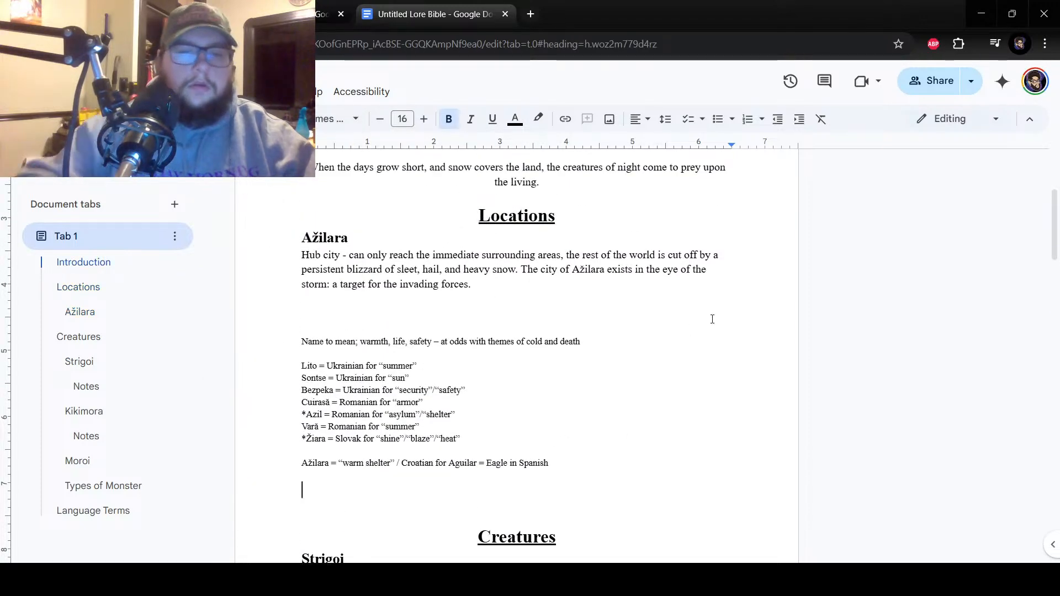
type("Biomes")
key("Return")
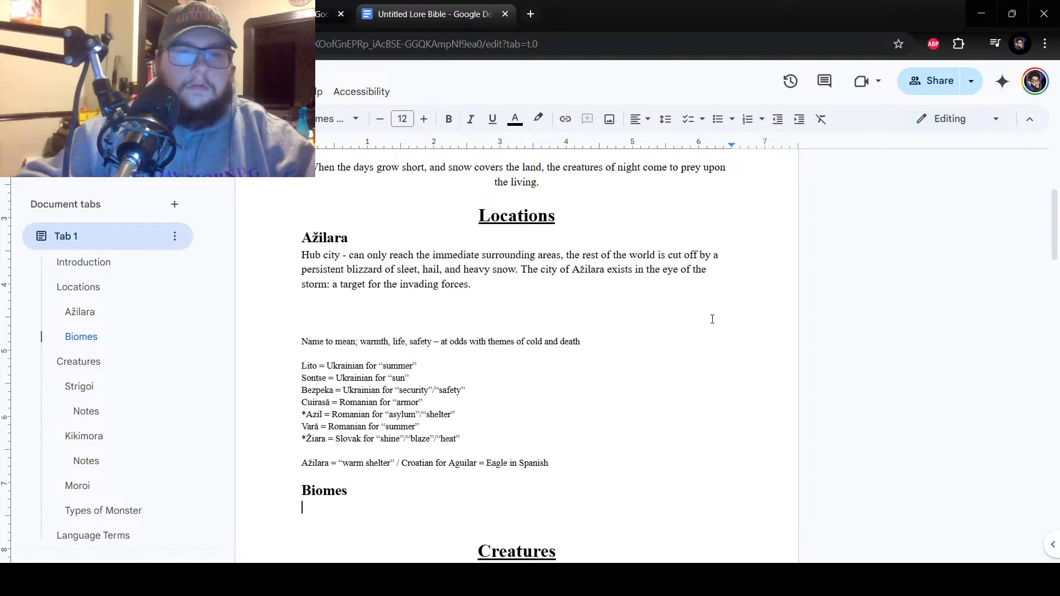
Start a dashed list under the Biomes heading with the entries Urban and Taiga/Tundra.
type("-")
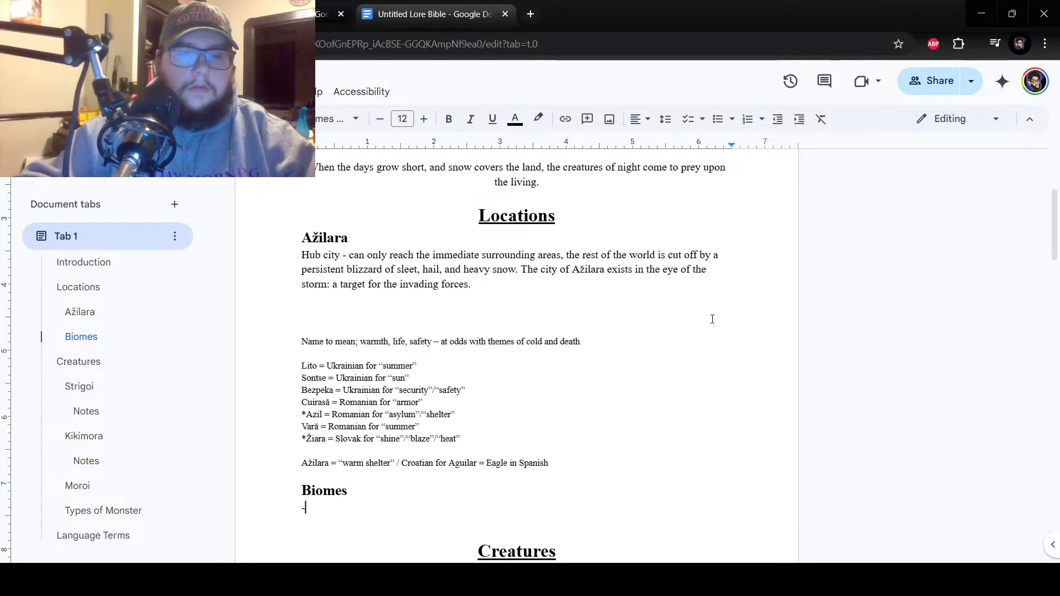
type(" Urban")
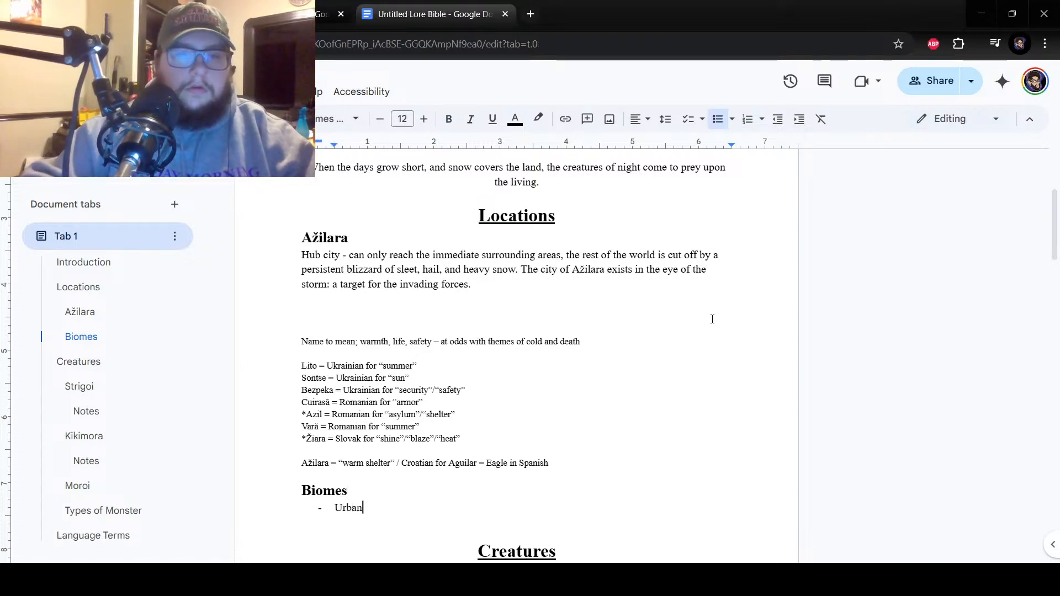
key("Return")
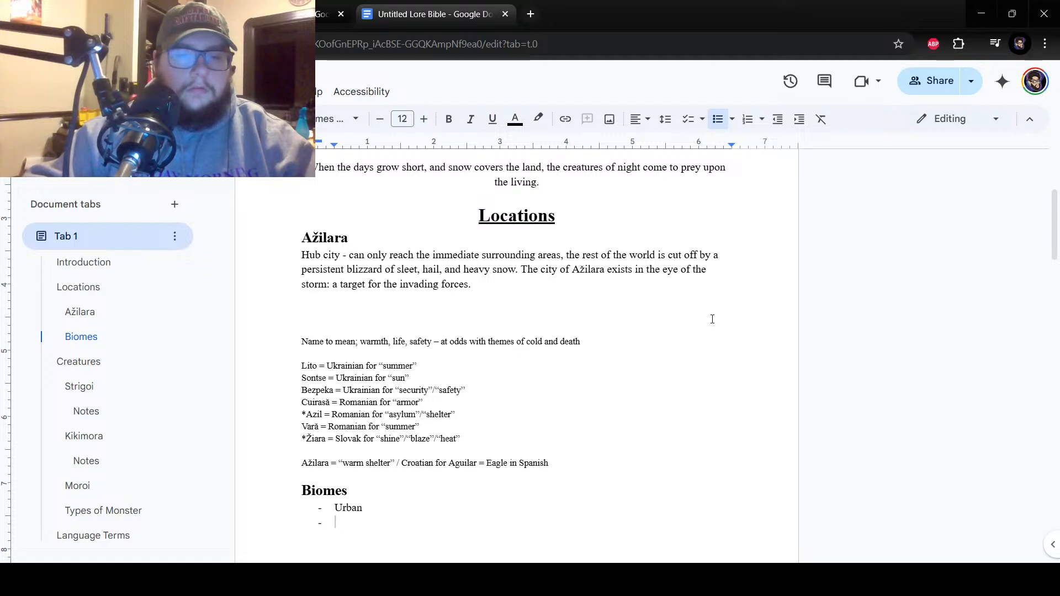
type("Taiga")
key("BackSpace")
type("/Tundra")
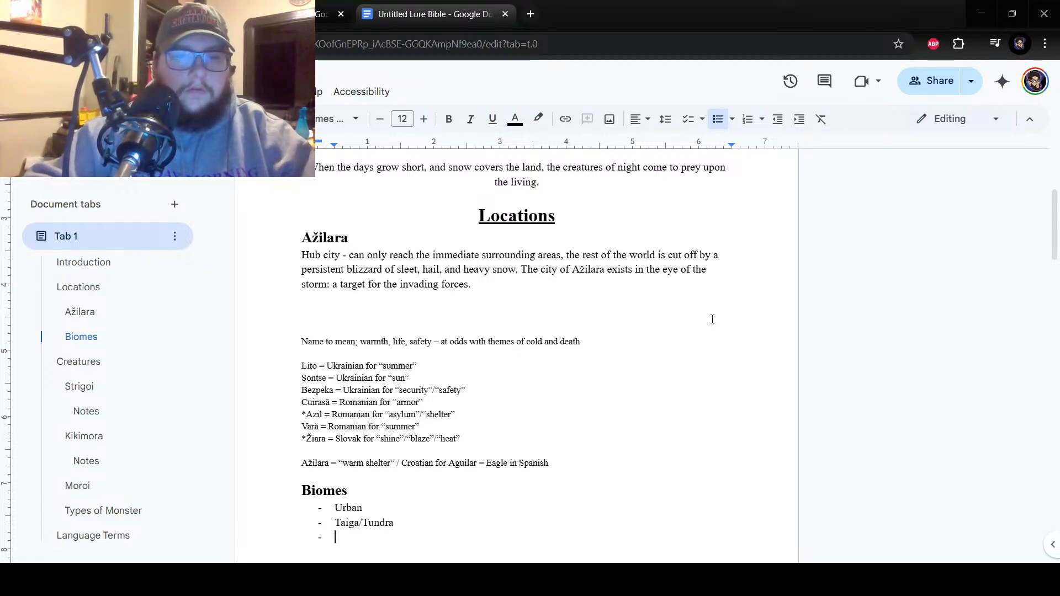
Continue the Biomes list with the entries Mountains, Rural, Swamp and River/Coast.
scroll(713, 319, "down", 5)
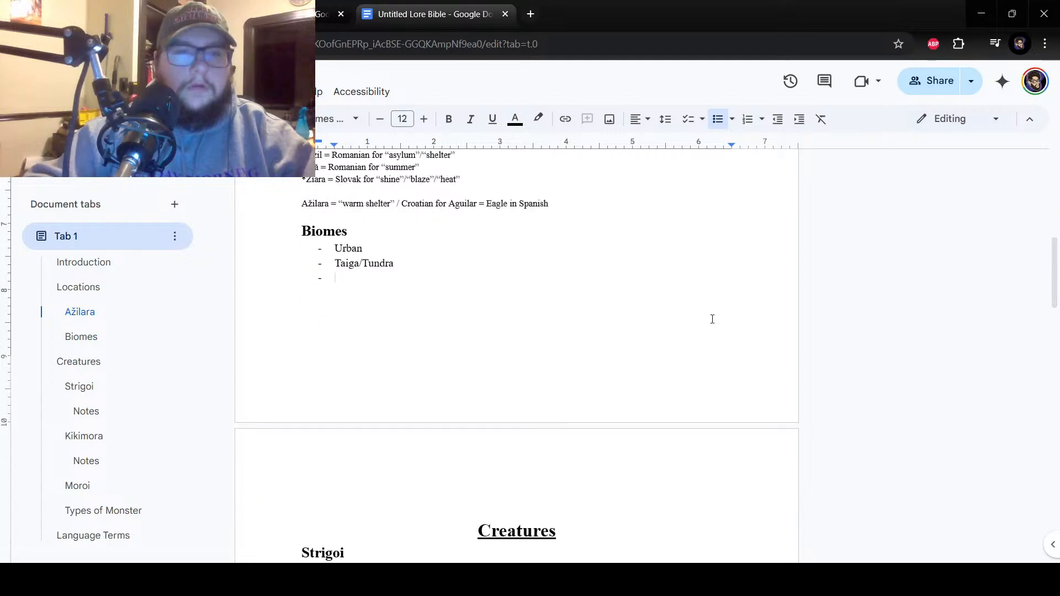
type("Mountain")
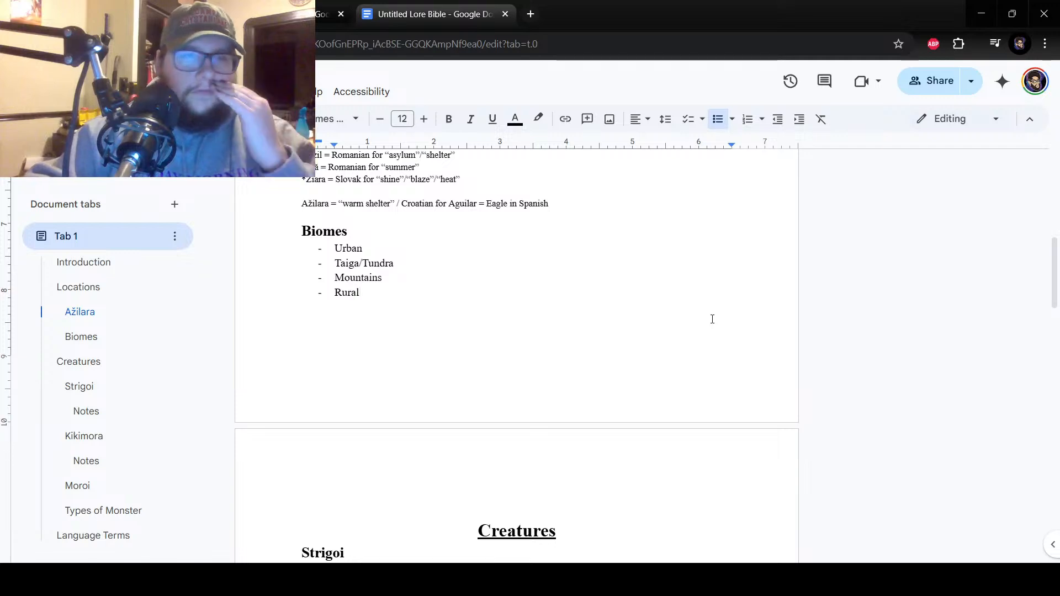
type("Swamp ")
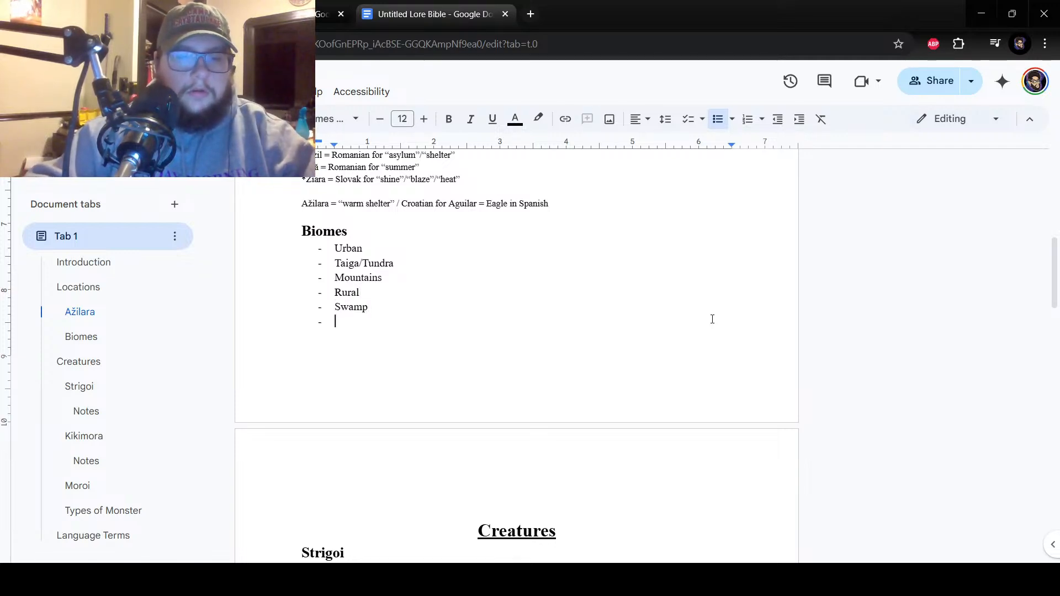
type("River/Coas")
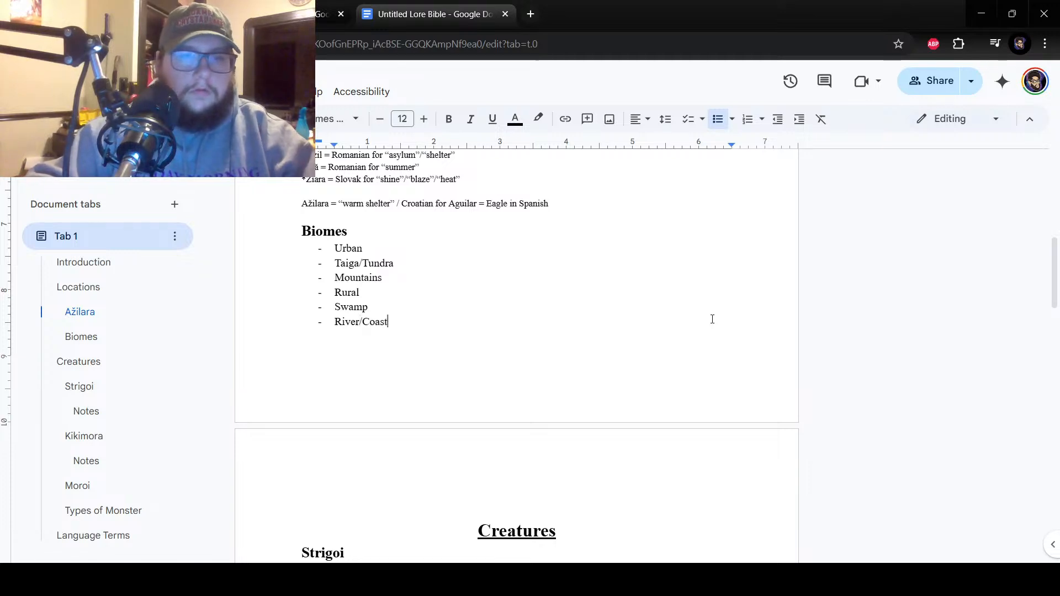
type("t")
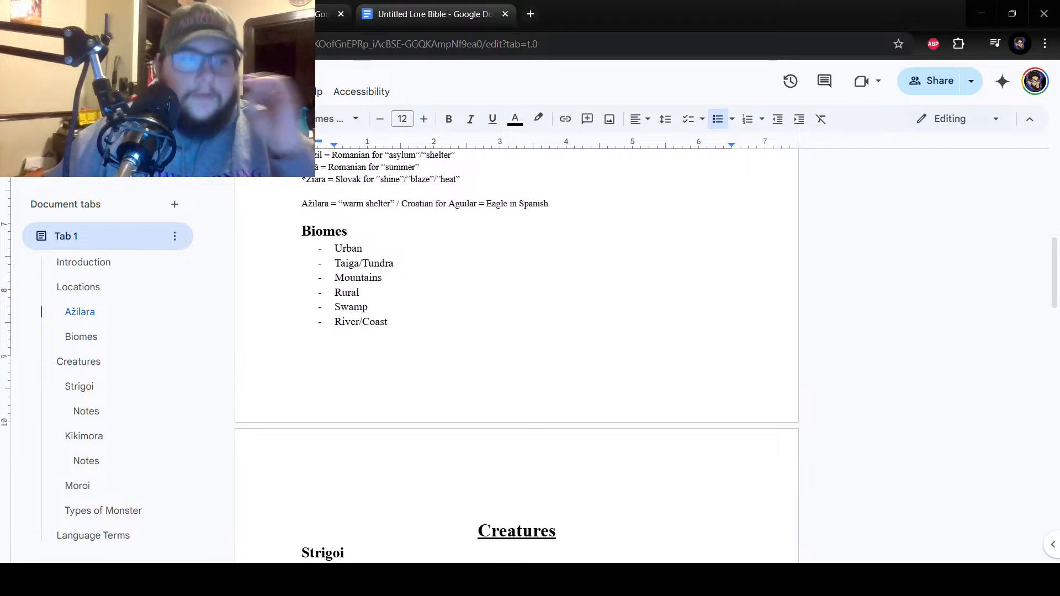
Return to the spreadsheet and go over the cells beside the numbered rows in columns B, C and D.
left_click(276, 14)
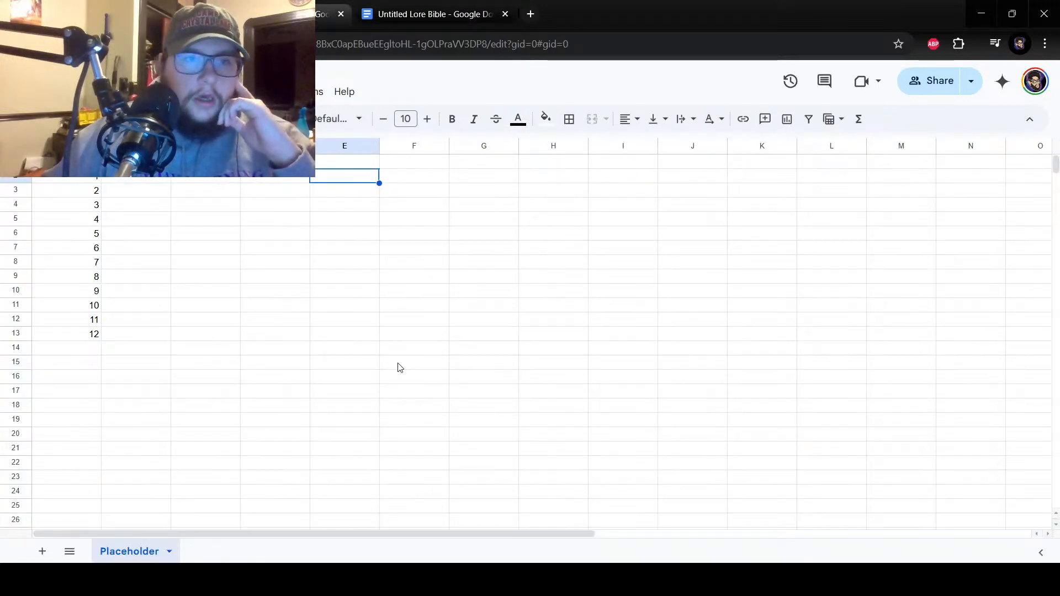
left_click(372, 579)
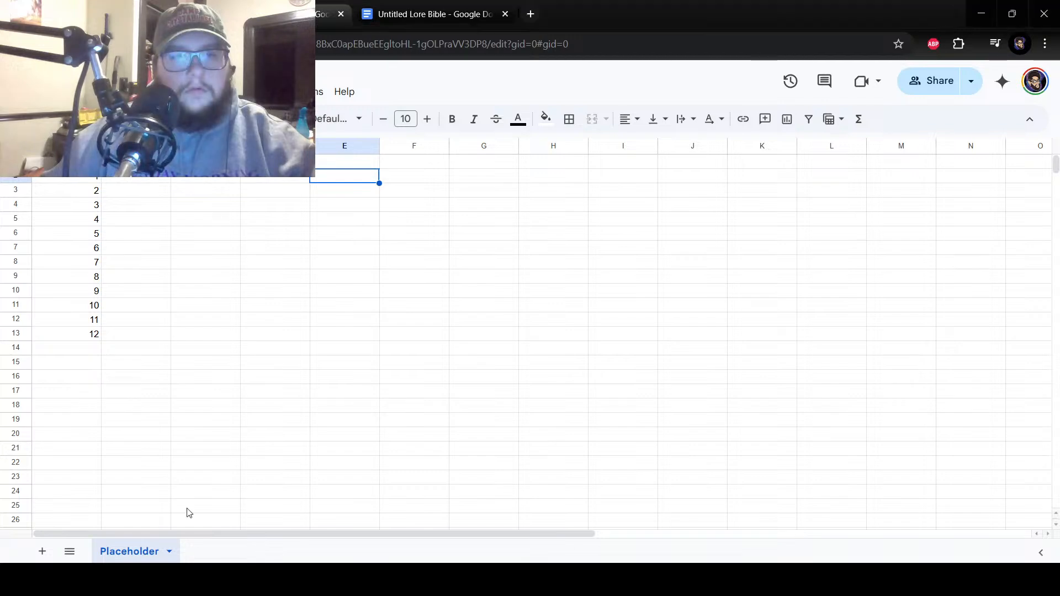
left_click(342, 164)
left_click(136, 161)
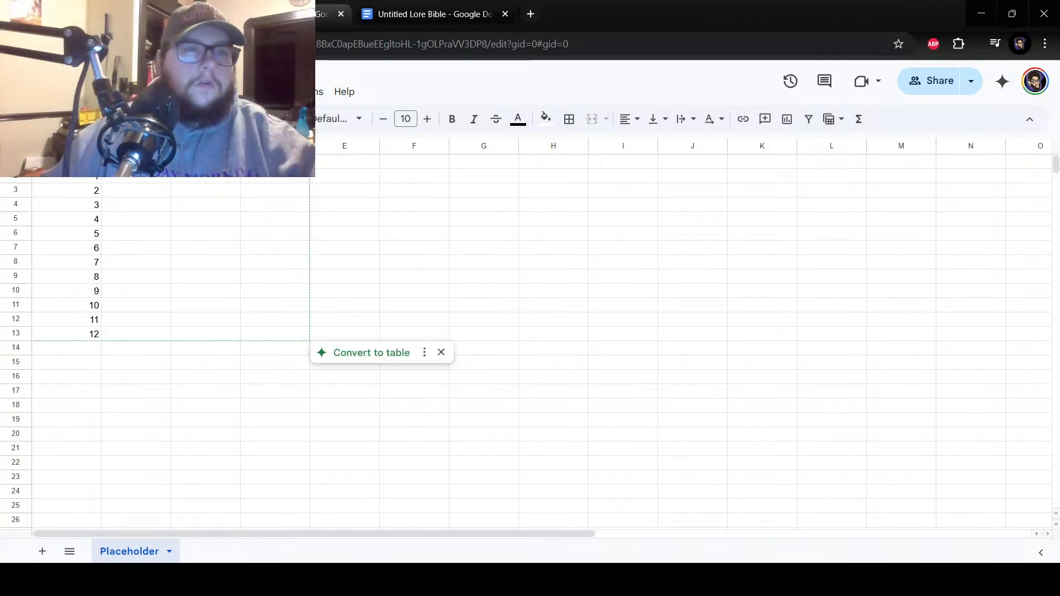
left_click_drag(142, 200, 155, 335)
left_click_drag(225, 191, 204, 336)
left_click(206, 208)
left_click(201, 292)
left_click_drag(262, 187, 275, 337)
left_click(287, 194)
left_click(286, 249)
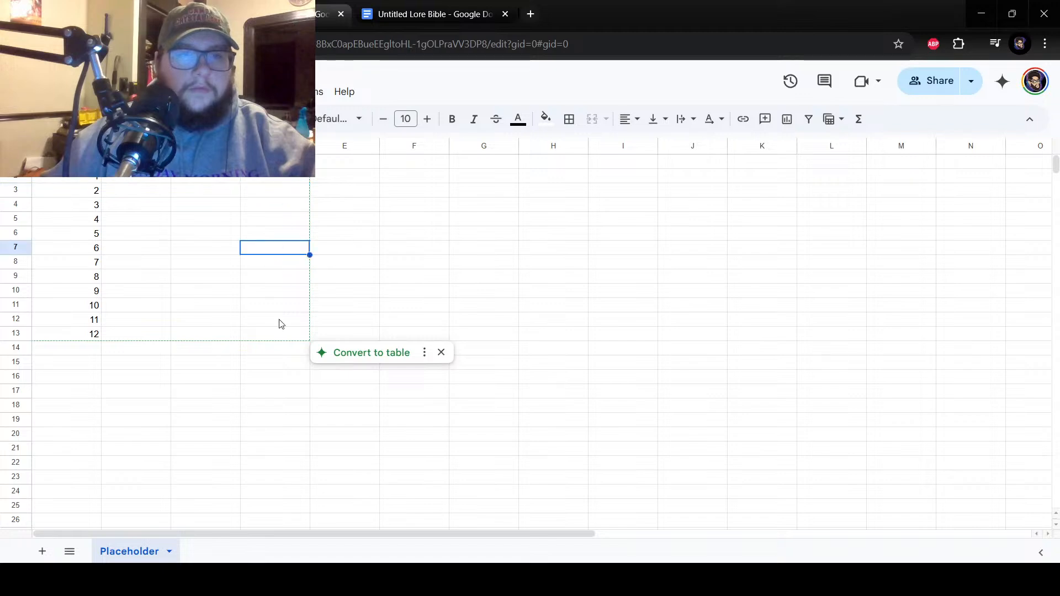
left_click(282, 335)
left_click(275, 193)
left_click_drag(275, 193, 284, 335)
right_click(285, 335)
left_click(266, 322)
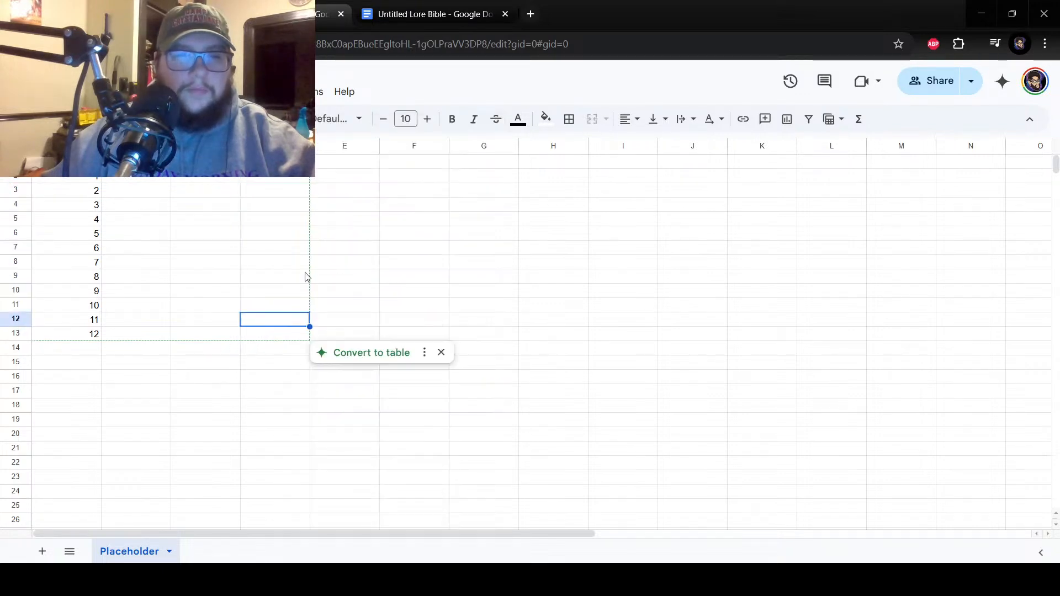
Enter the column headers Modifiers in cell E1 and Loot in cell F1.
left_click(345, 163)
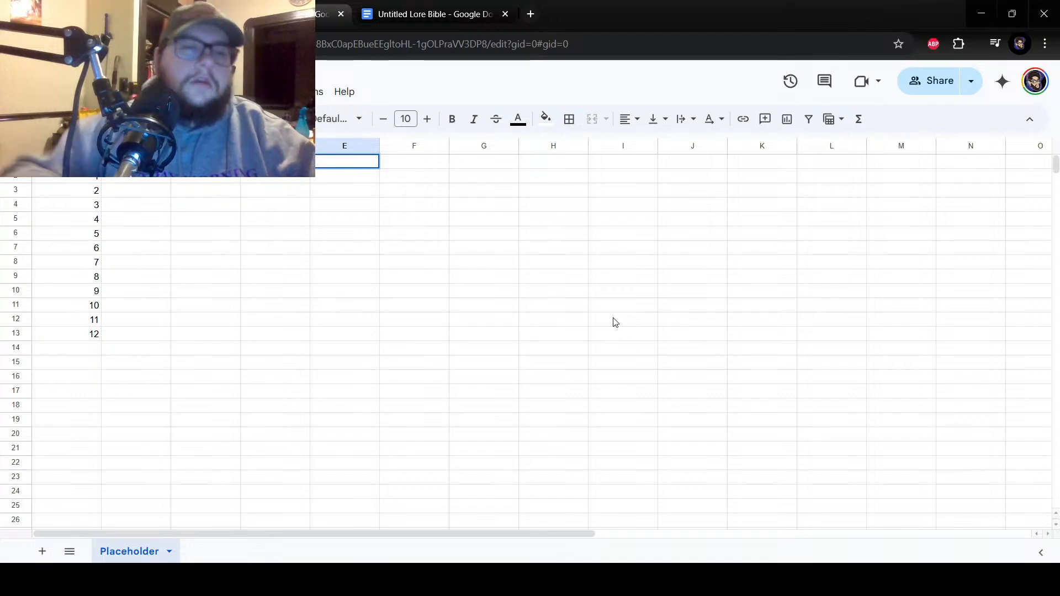
type("Modifiers")
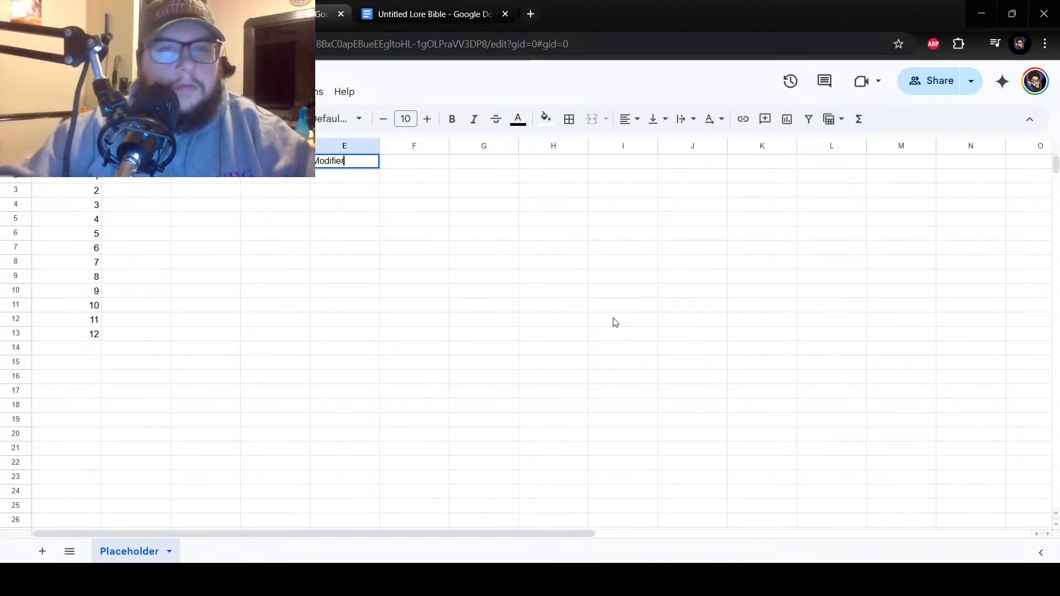
key("Return")
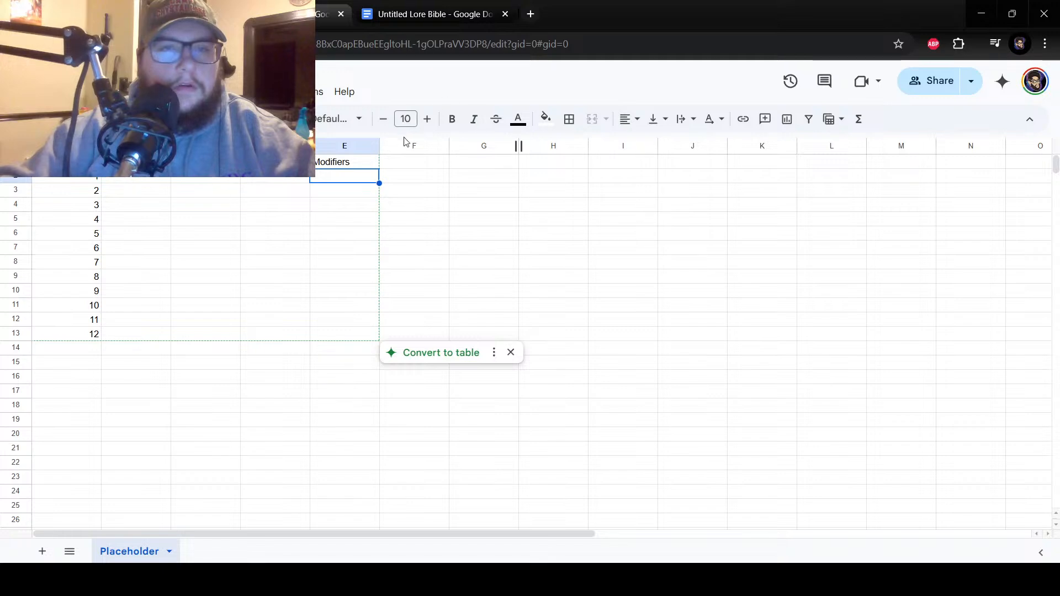
left_click(406, 169)
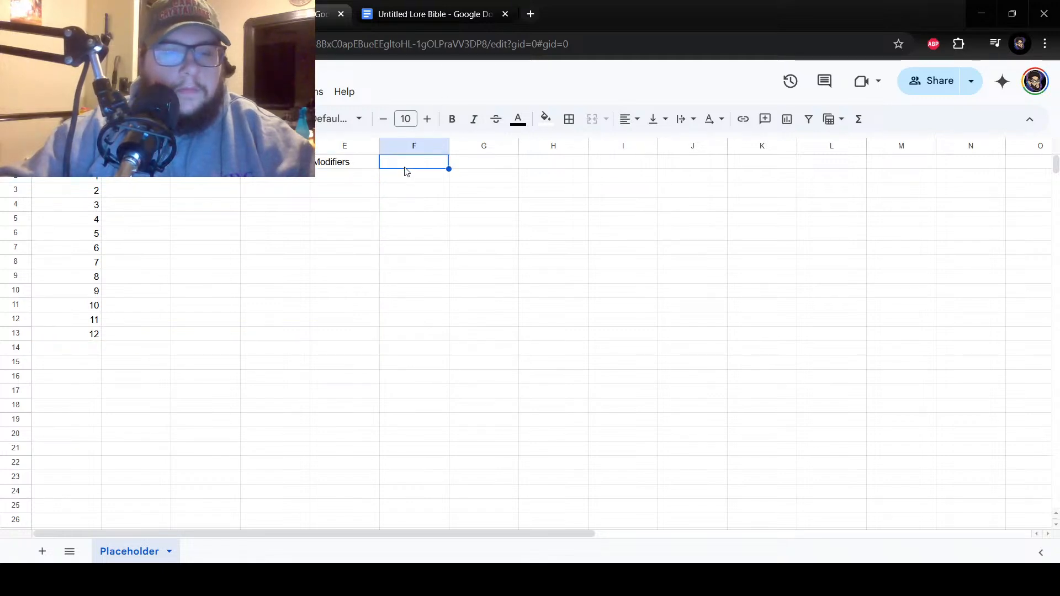
type("L")
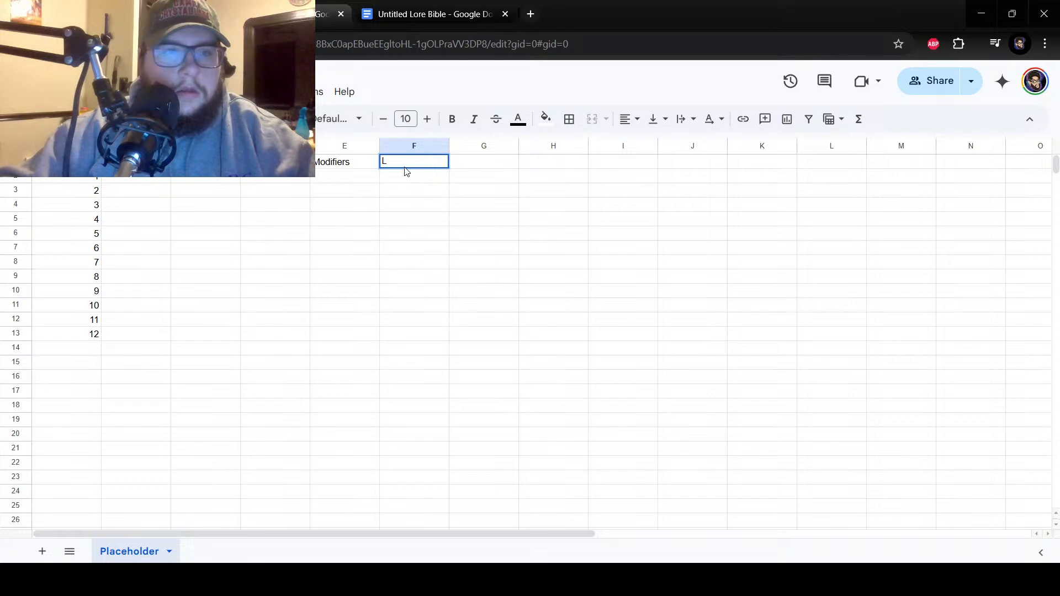
type("oot")
key("Return")
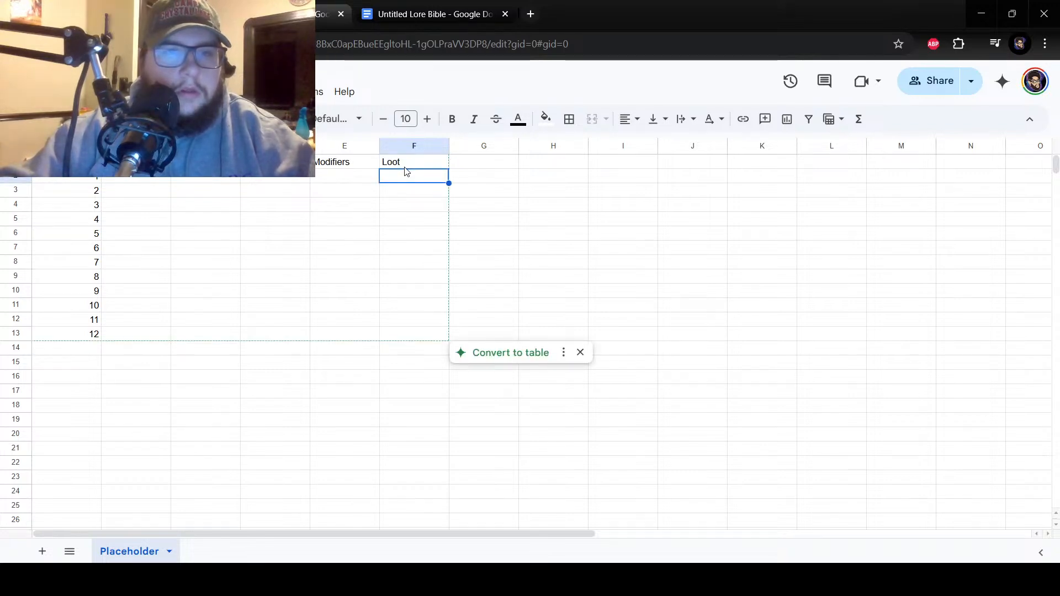
left_click_drag(400, 191, 407, 268)
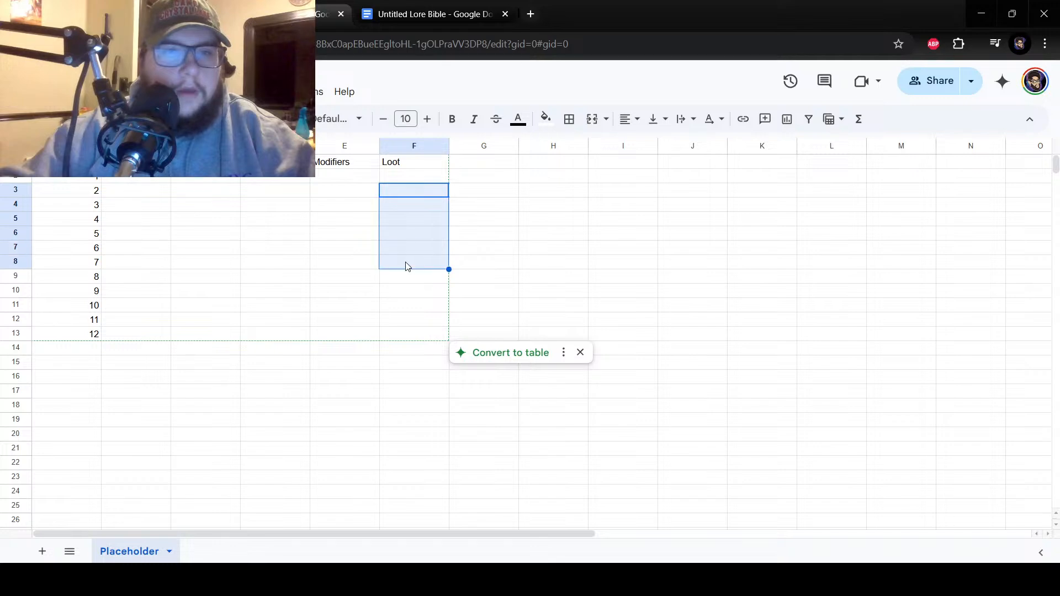
left_click(407, 261)
left_click(400, 177)
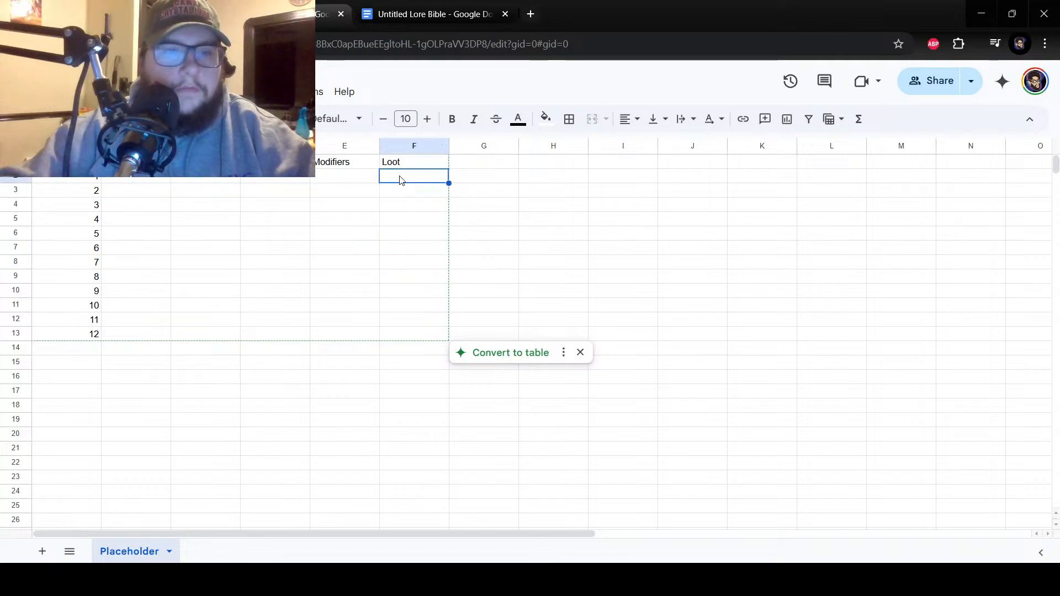
left_click(403, 193)
left_click(411, 305)
left_click(414, 323)
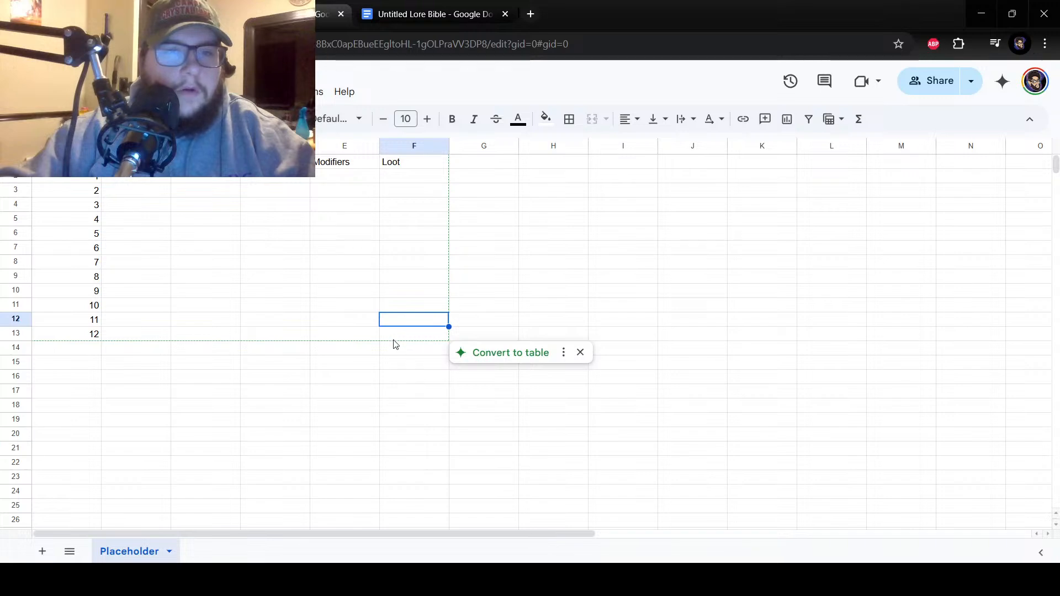
left_click(396, 338)
Fill the Loot column with None for numbers 1 and 2 and Poor for numbers 3 and 4.
left_click(411, 181)
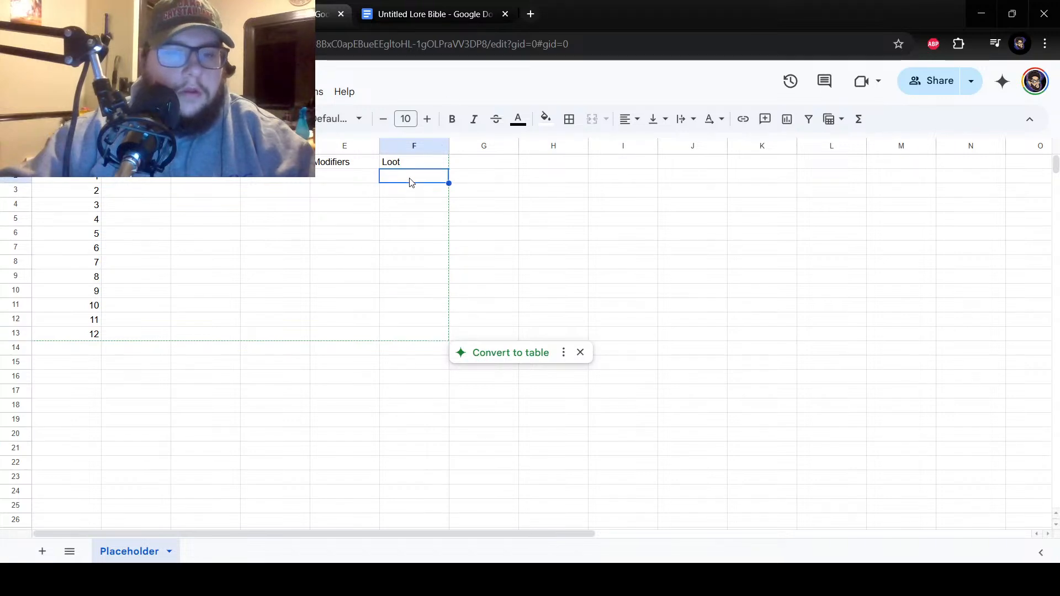
type("None")
key("Return")
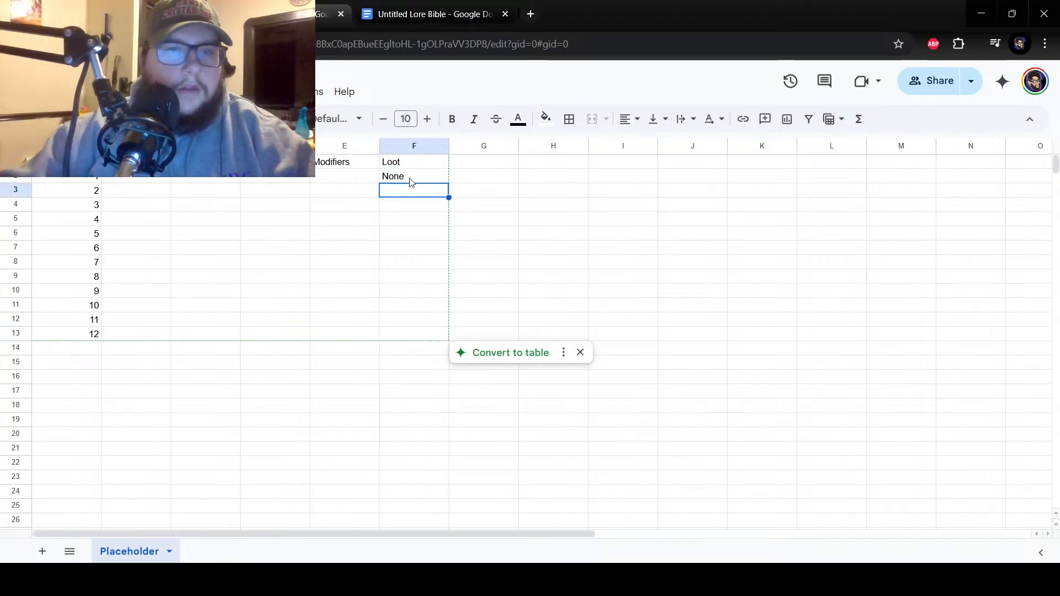
type("None")
key("Return")
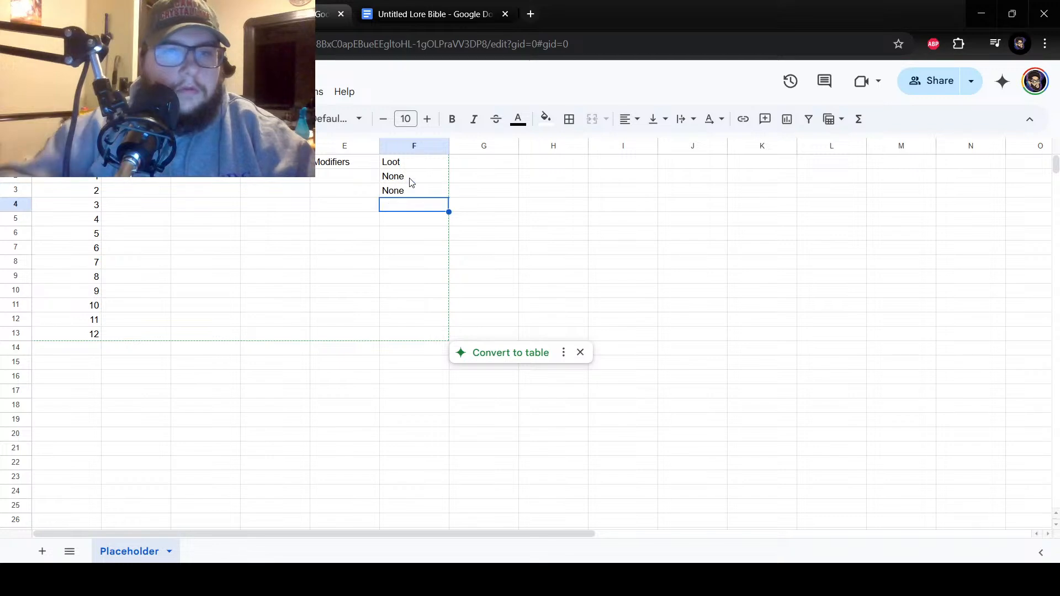
type("Poor")
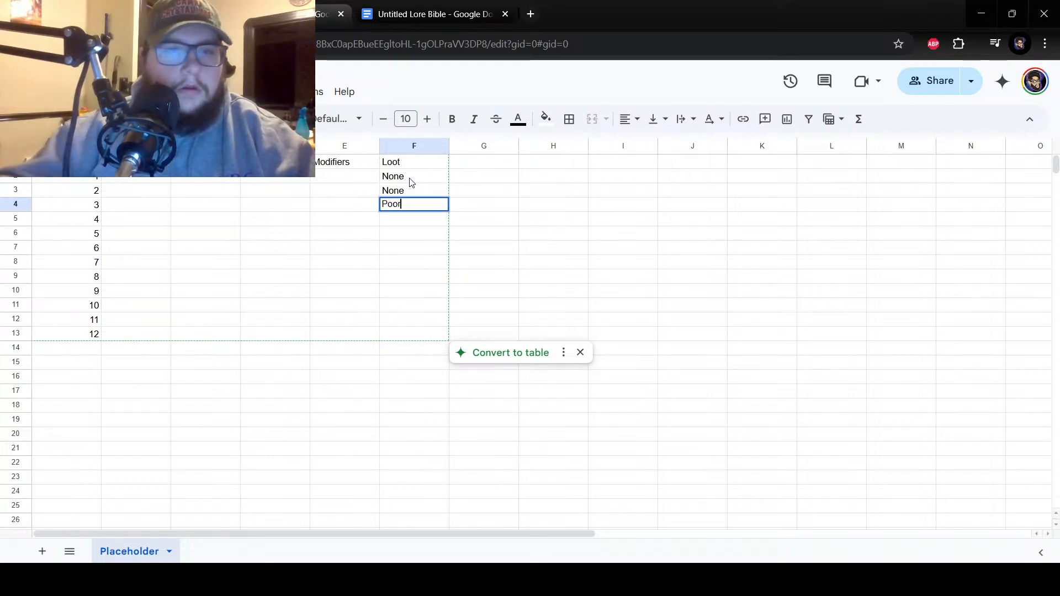
key("Return")
type("Poor")
key("Return")
Fill the Loot column with Fair for numbers 5 through 8.
type("Fair")
key("Return")
type("Fair")
key("Return")
type("Fair")
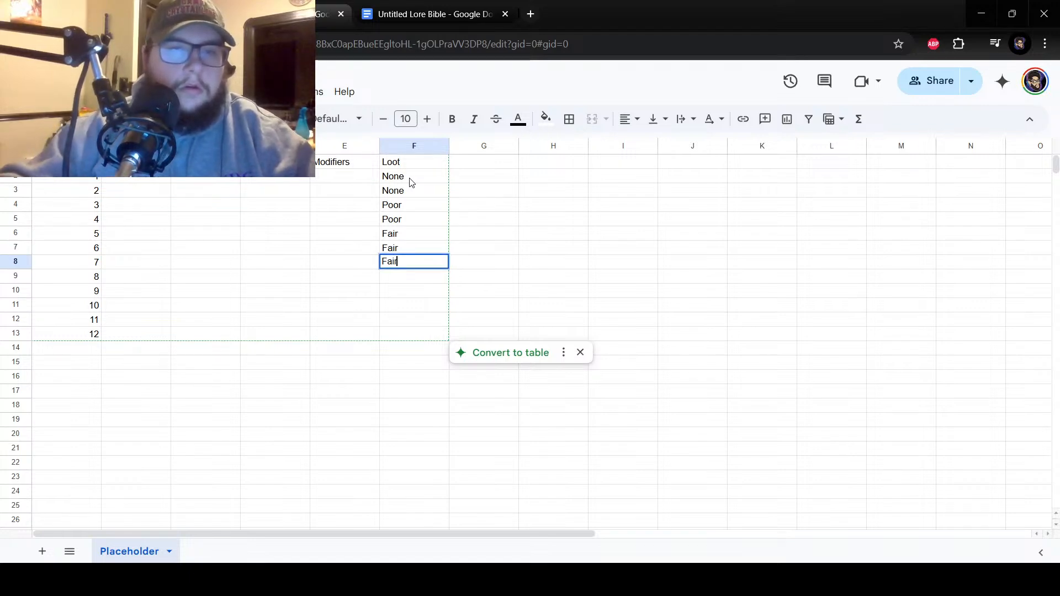
key("Return")
type("Fair")
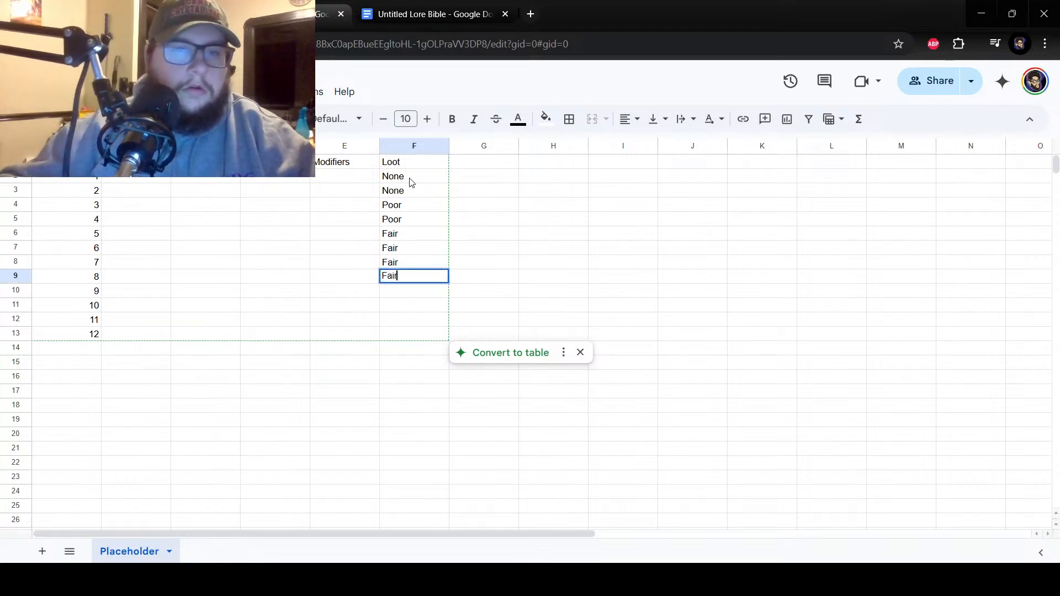
key("Return")
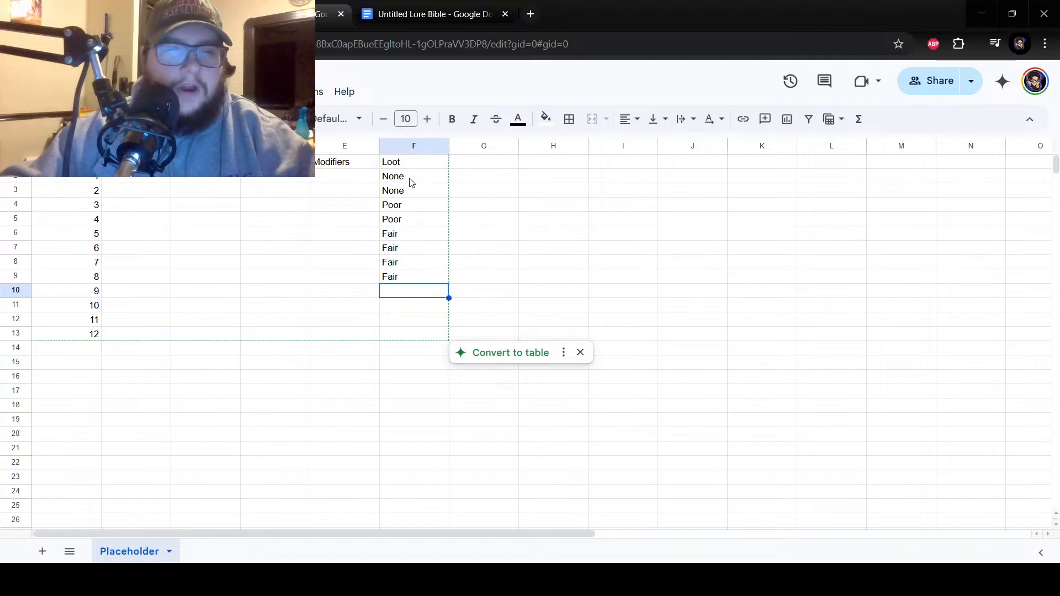
Complete the Loot column with Good for numbers 9 and 10, Excellent for 11 and Legendary for 12.
type("G")
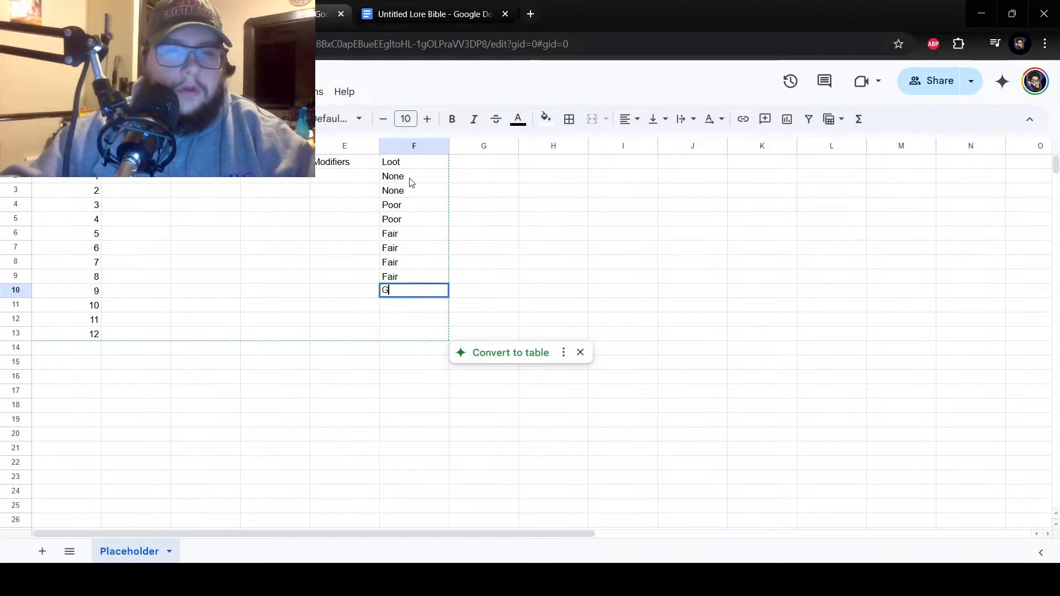
key("Return")
type("Good")
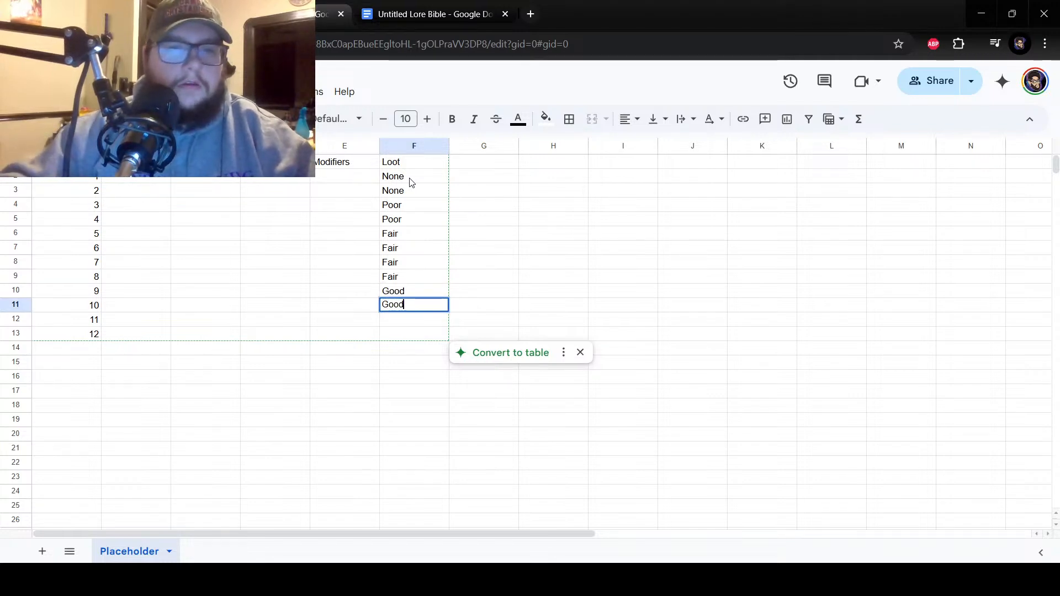
key("Return")
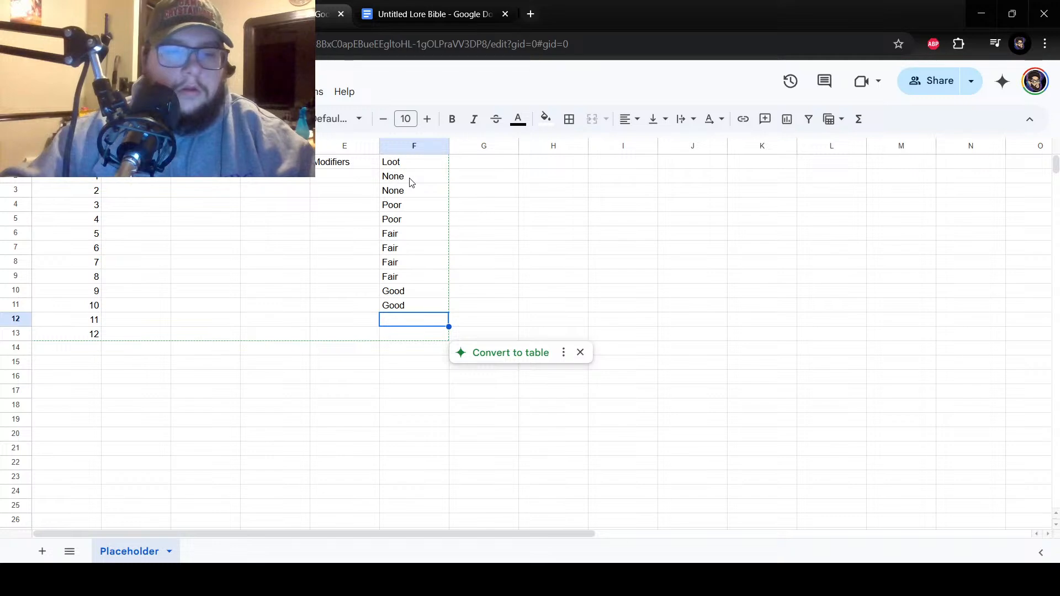
type("Excellent")
key("Return")
type("Le")
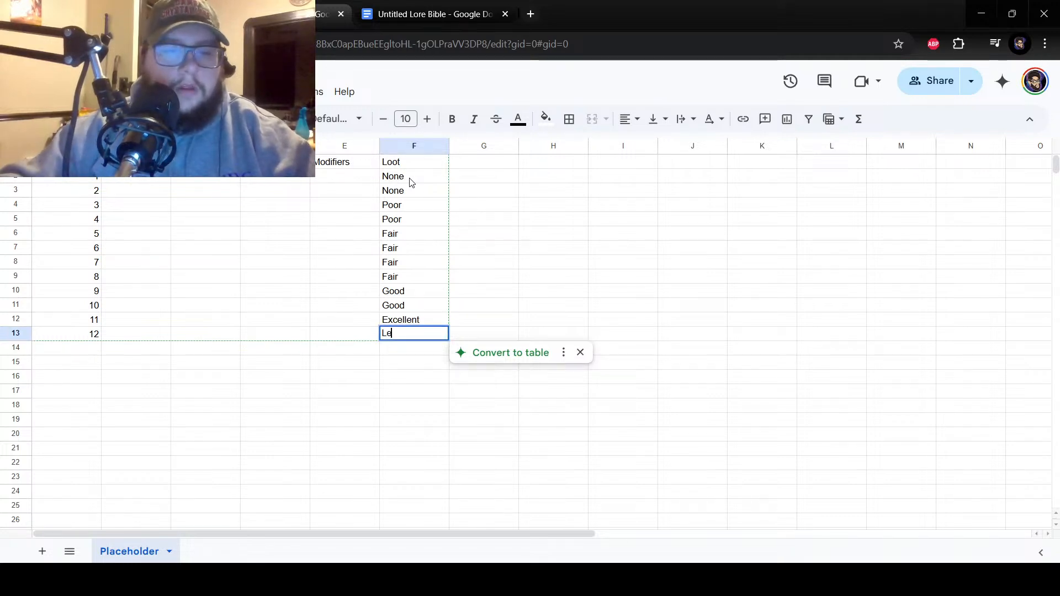
type("gendary")
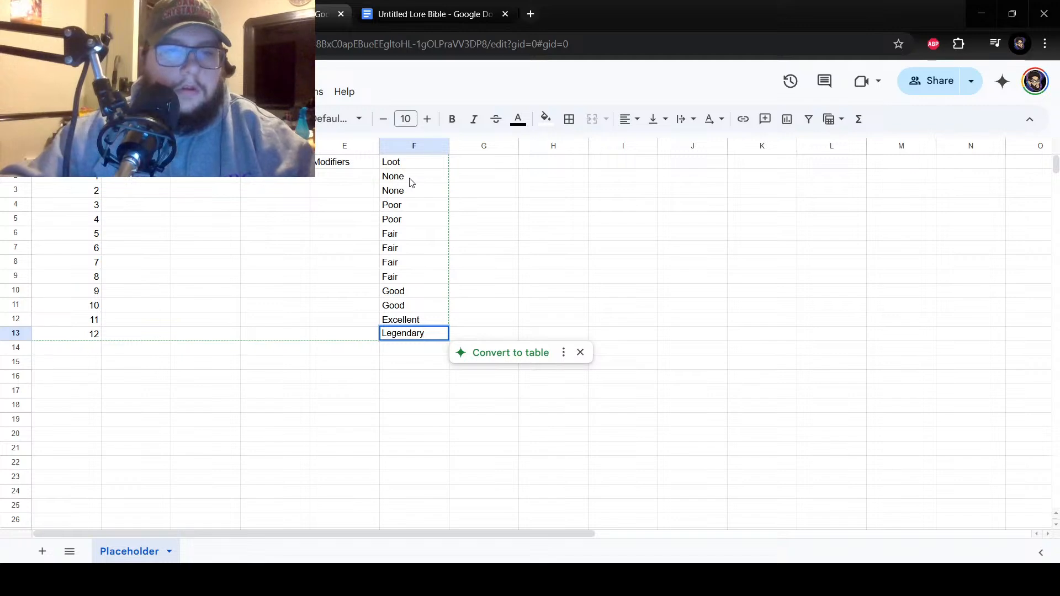
key("Return")
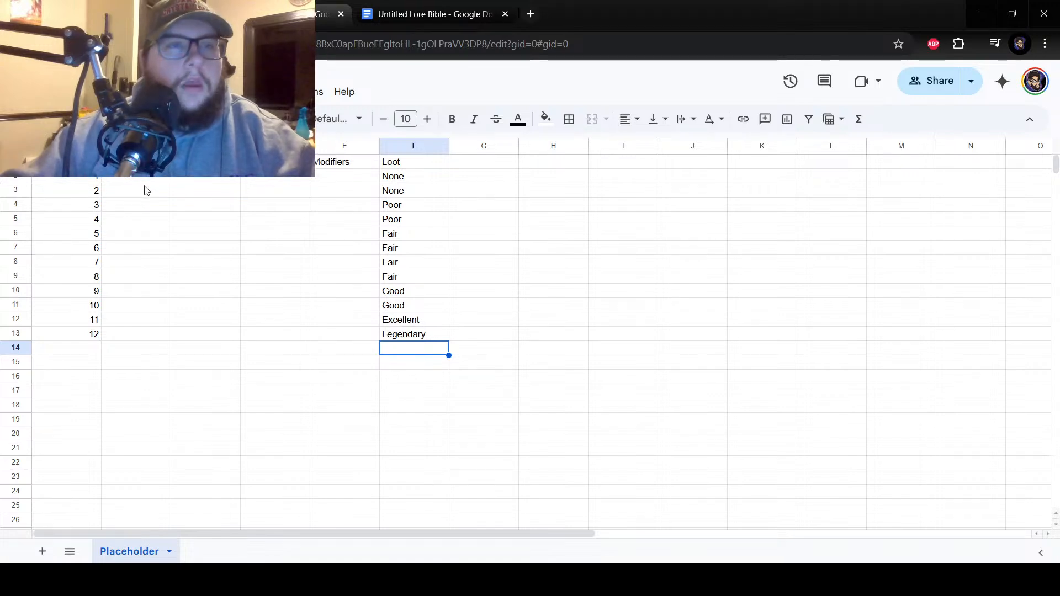
Copy the Placeholder sheet to a new spreadsheet and dismiss the resulting message.
right_click(132, 551)
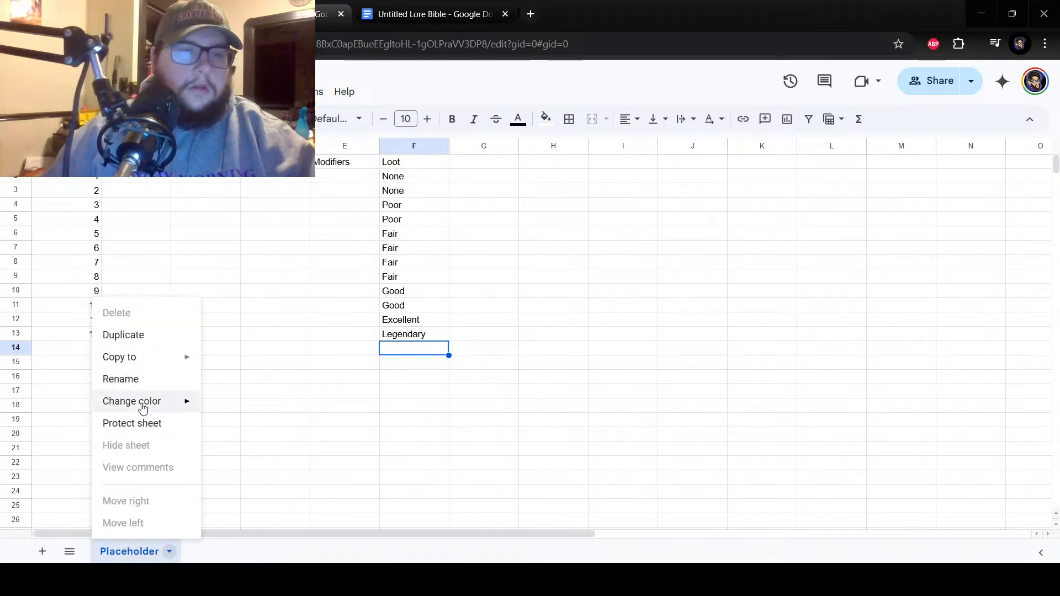
mouse_move(135, 357)
left_click(263, 361)
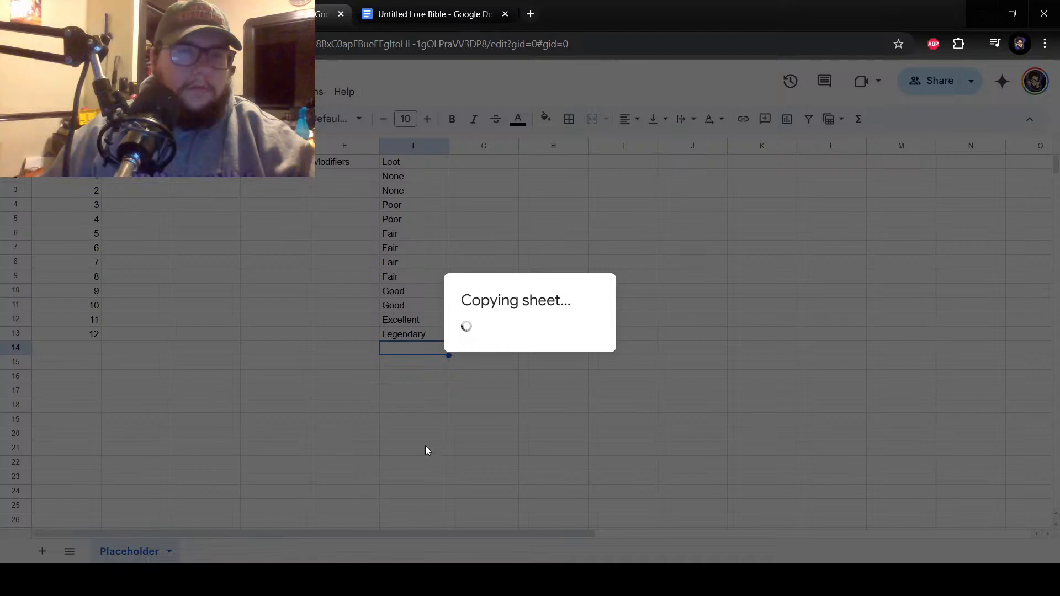
left_click(607, 270)
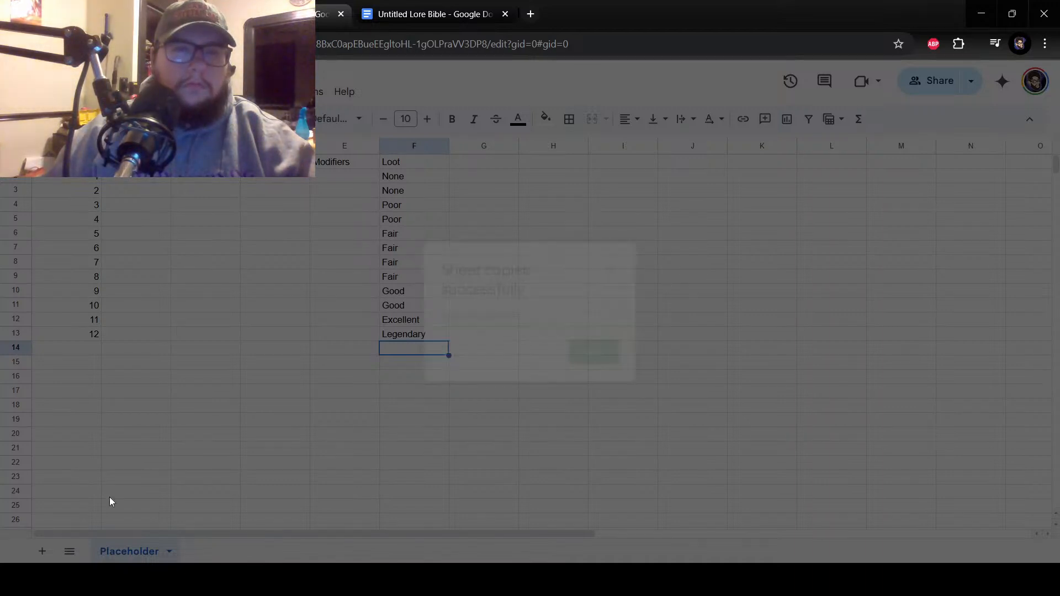
Duplicate the Placeholder sheet within this spreadsheet and rename the copy Swamp.
right_click(141, 550)
mouse_move(146, 360)
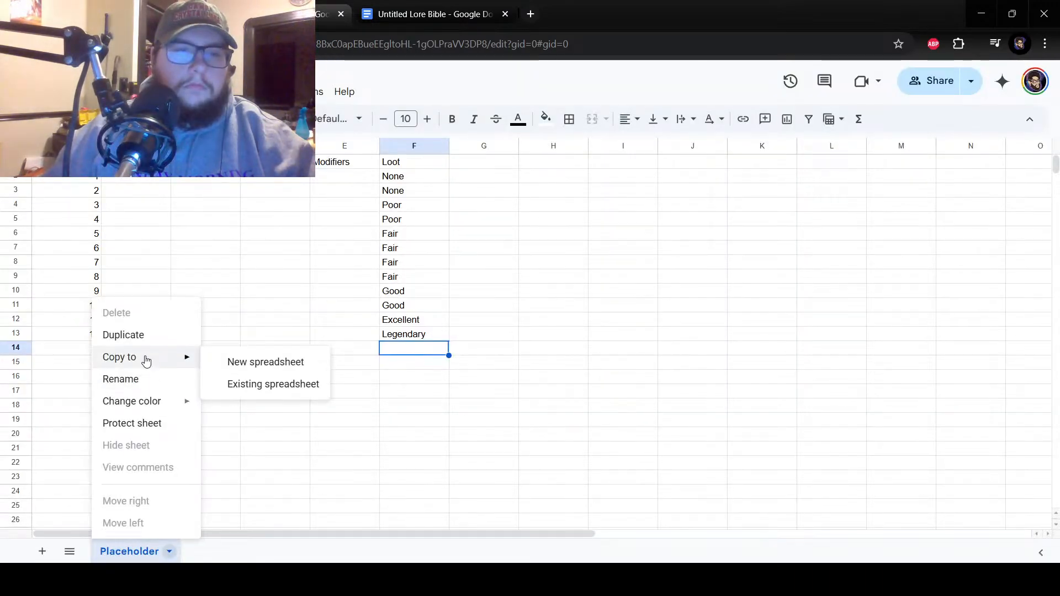
left_click(123, 334)
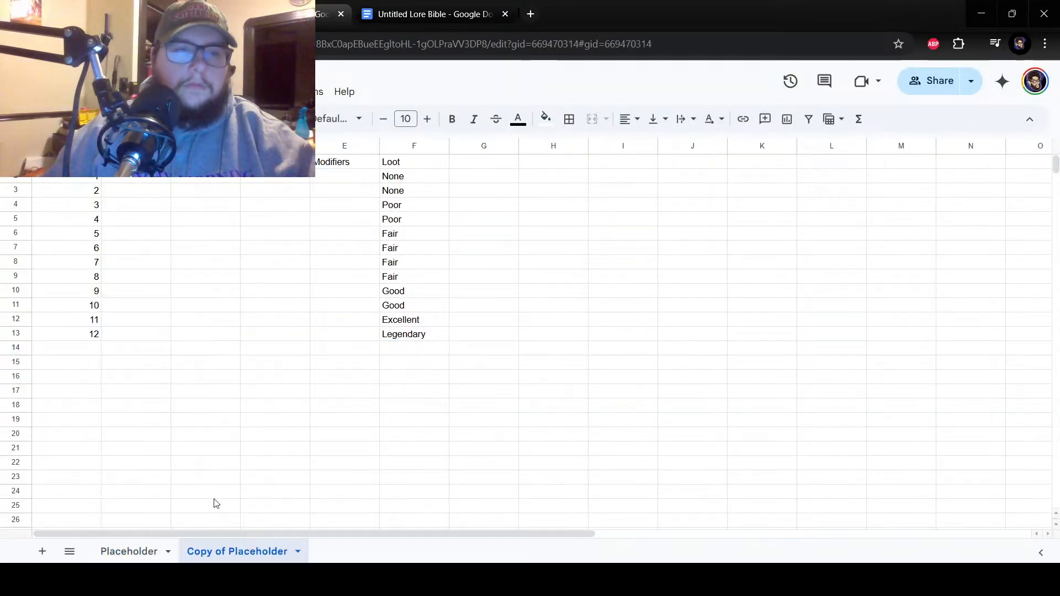
right_click(262, 554)
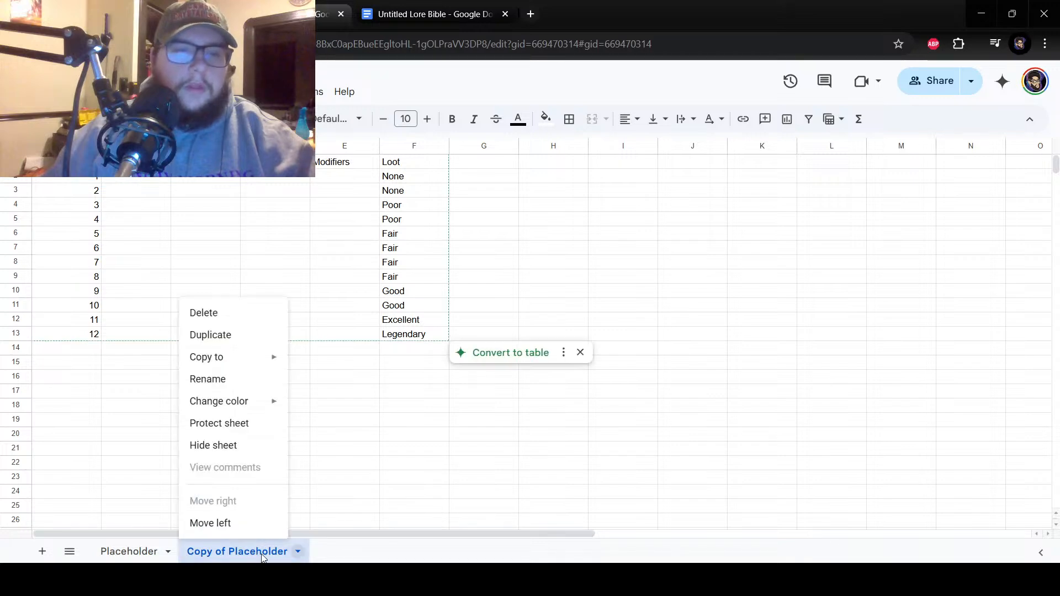
left_click(220, 380)
type("Swamp")
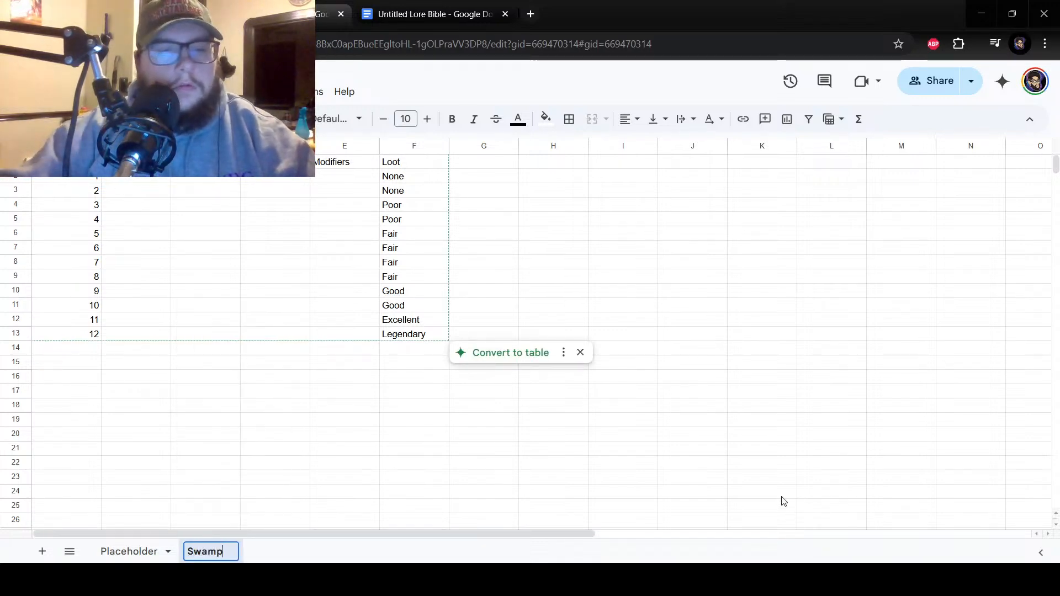
key("Return")
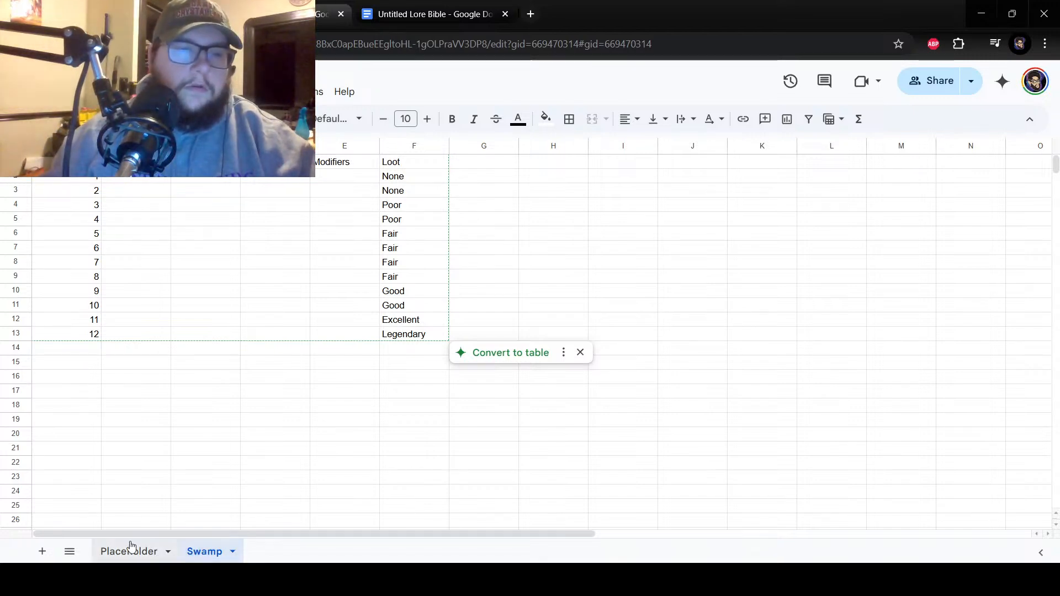
Format the Swamp sheet's header row, columns A to F, in Alice at size 12 with centered text.
left_click(414, 145)
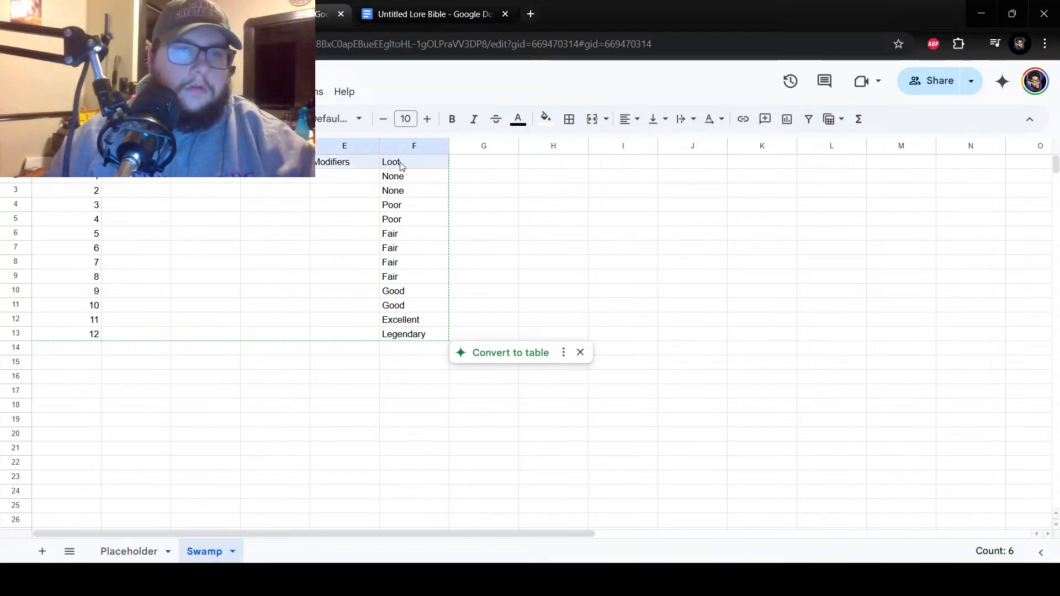
left_click(353, 119)
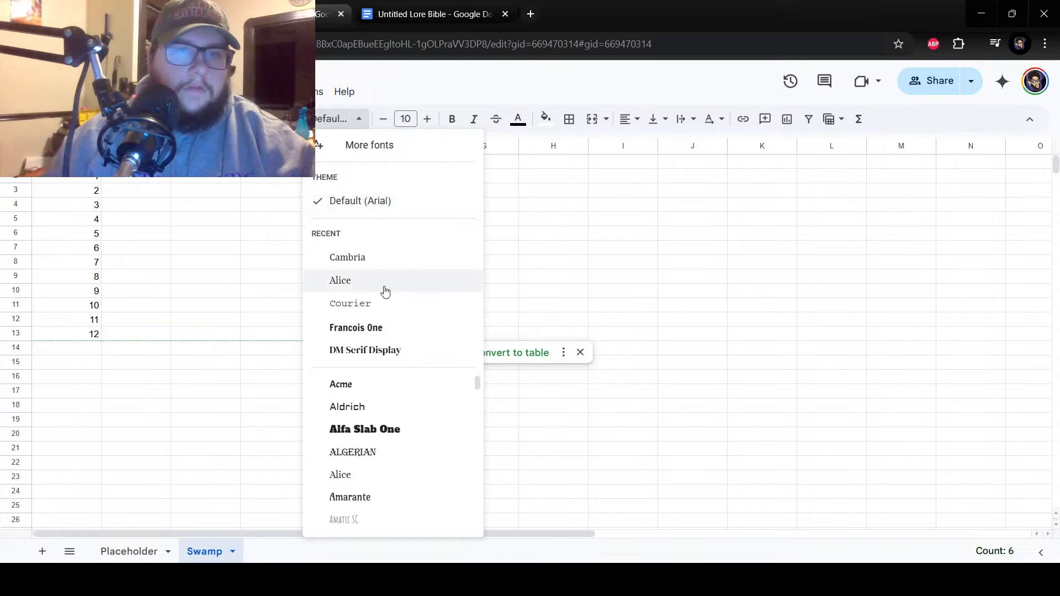
left_click(362, 283)
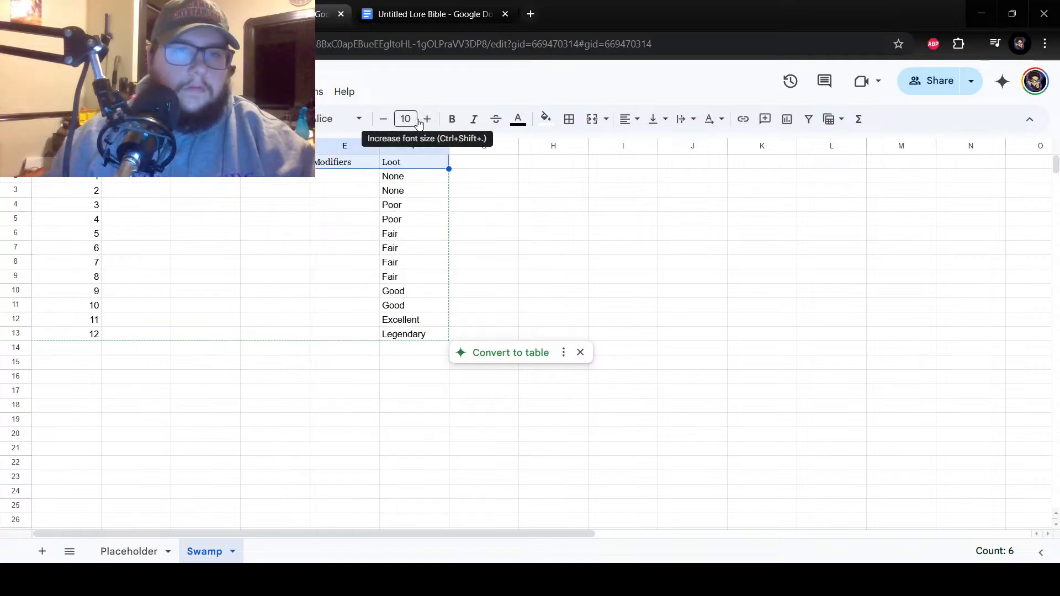
left_click(426, 120)
left_click(427, 119)
left_click(621, 122)
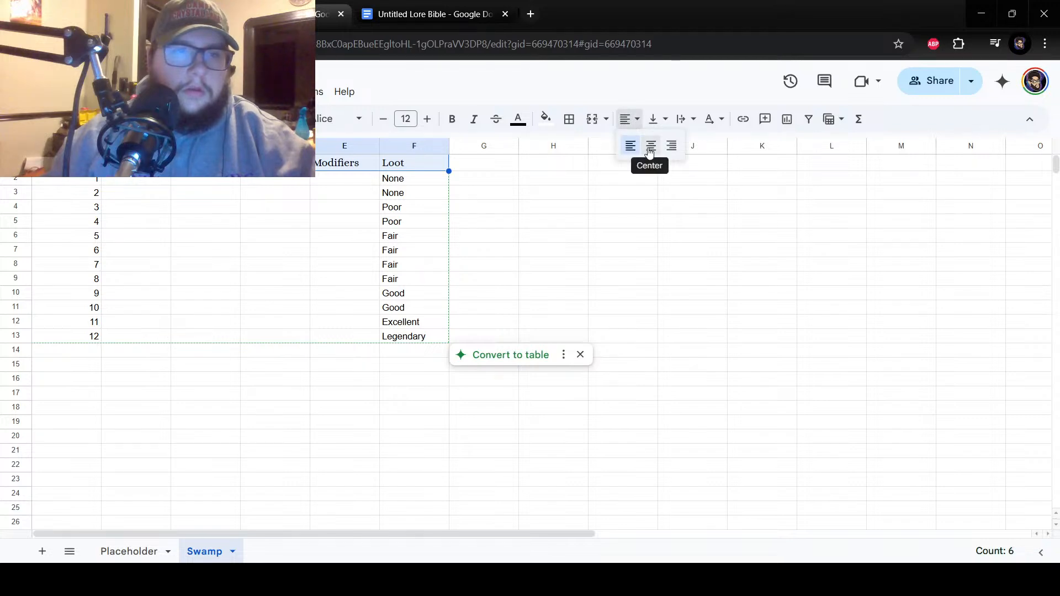
left_click(650, 150)
Give the Swamp sheet's header row a black fill and white text.
left_click(544, 123)
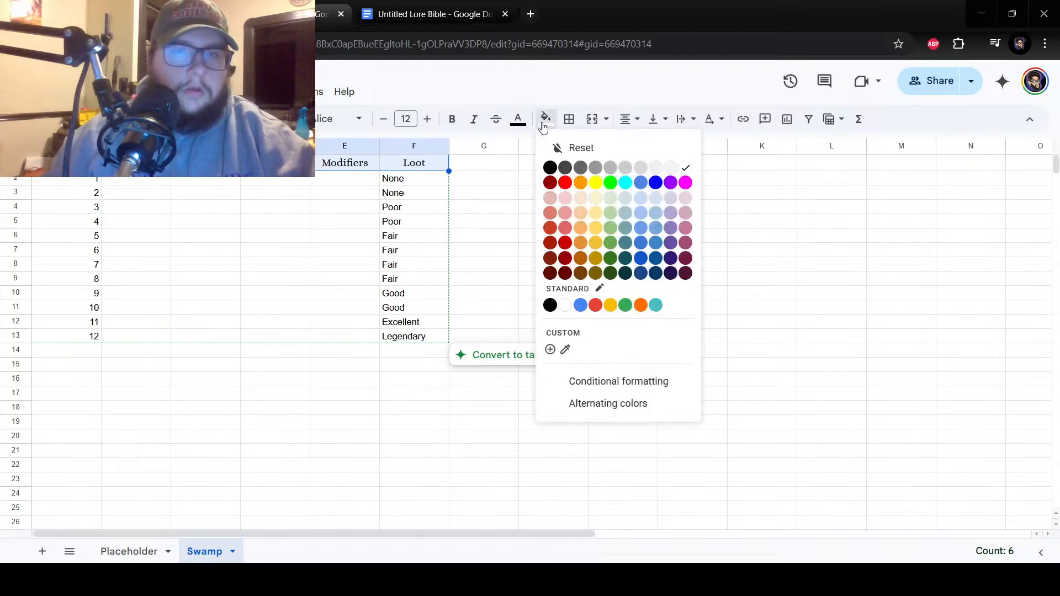
left_click(550, 168)
left_click(518, 120)
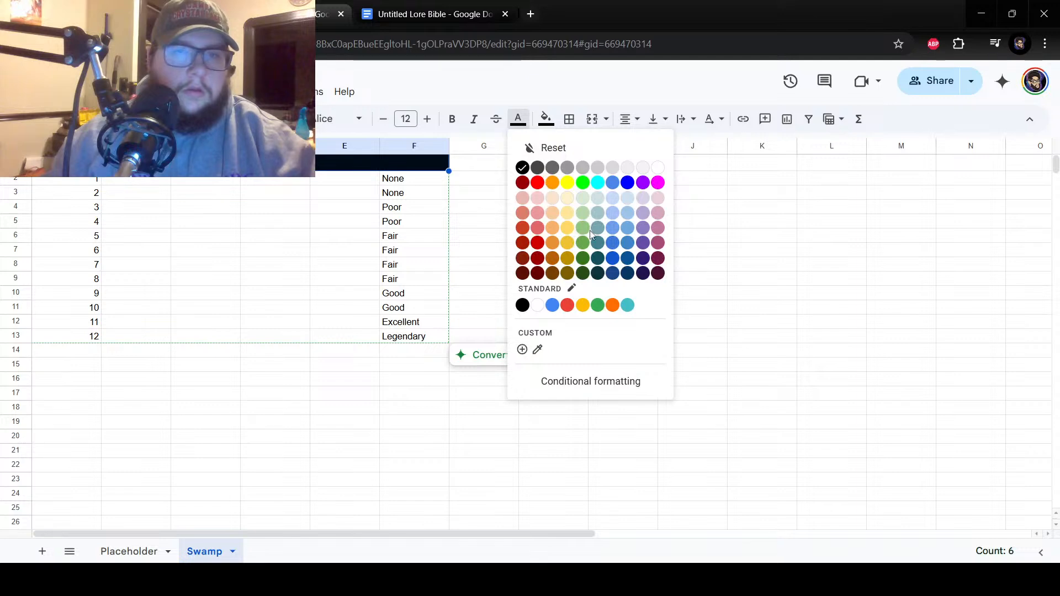
left_click(657, 169)
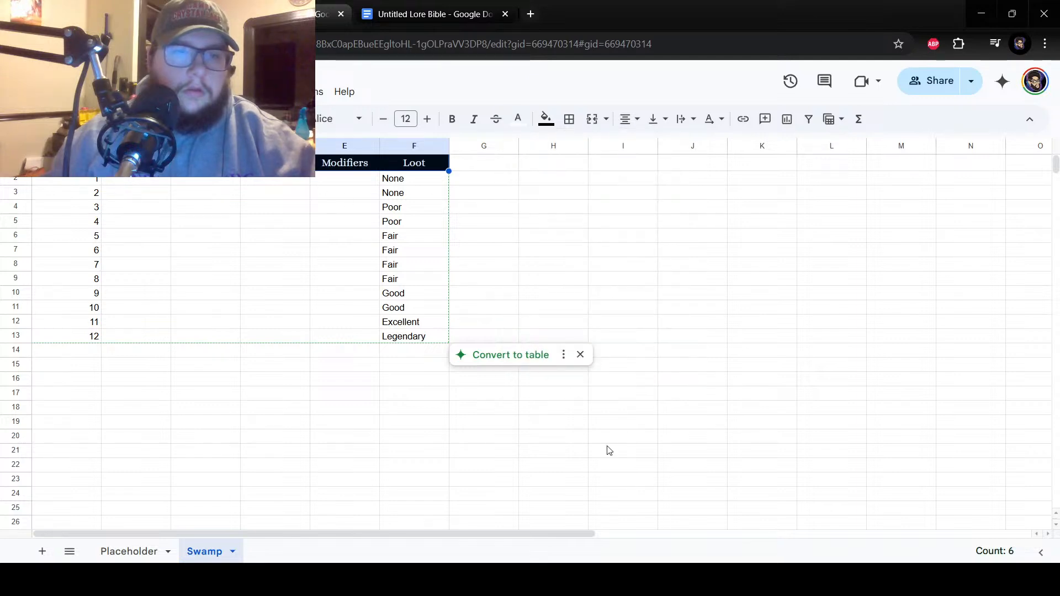
Set the Placeholder sheet's header row, columns A to F, to size 12 in the Alice font.
left_click(120, 553)
left_click_drag(66, 162, 391, 166)
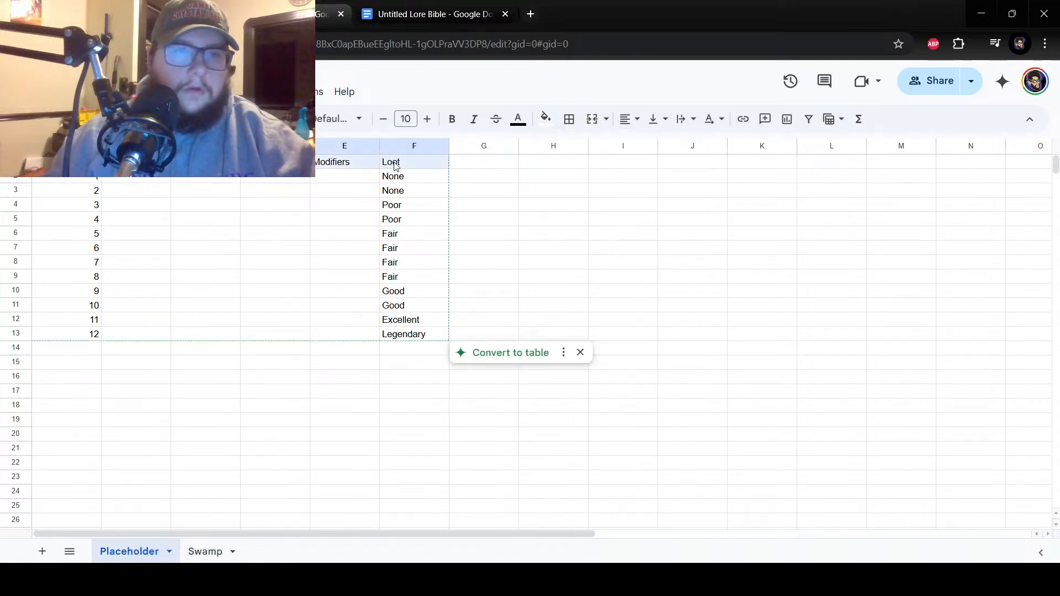
left_click(428, 119)
left_click(428, 119)
left_click(347, 118)
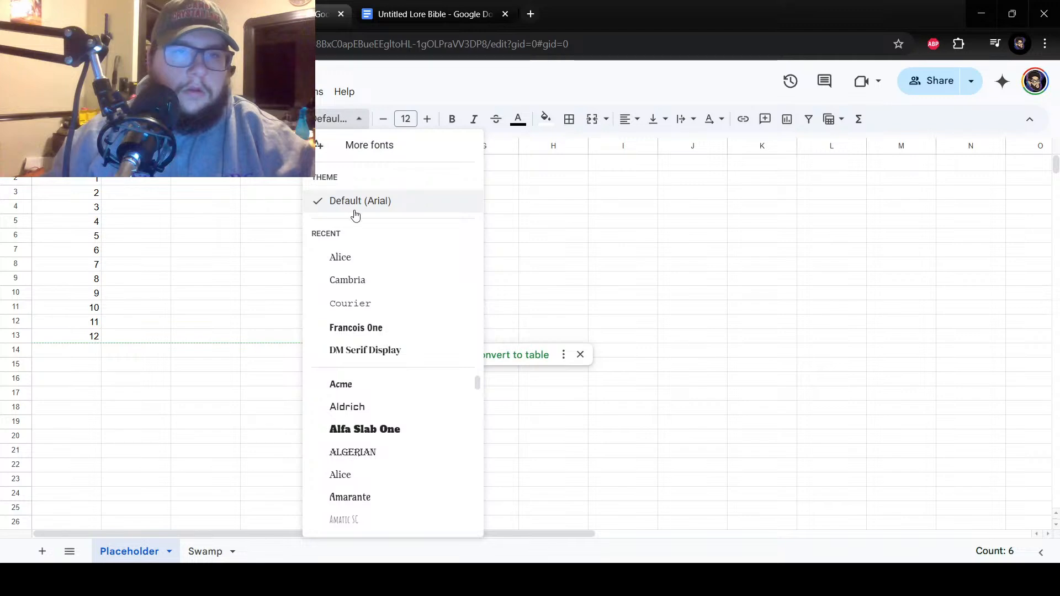
left_click(348, 253)
Give the Placeholder sheet's header row a black fill and white text.
left_click(546, 119)
left_click(550, 167)
left_click(518, 118)
left_click(658, 167)
left_click(213, 217)
Center the text in the Placeholder sheet's header row horizontally.
left_click_drag(410, 164, 69, 164)
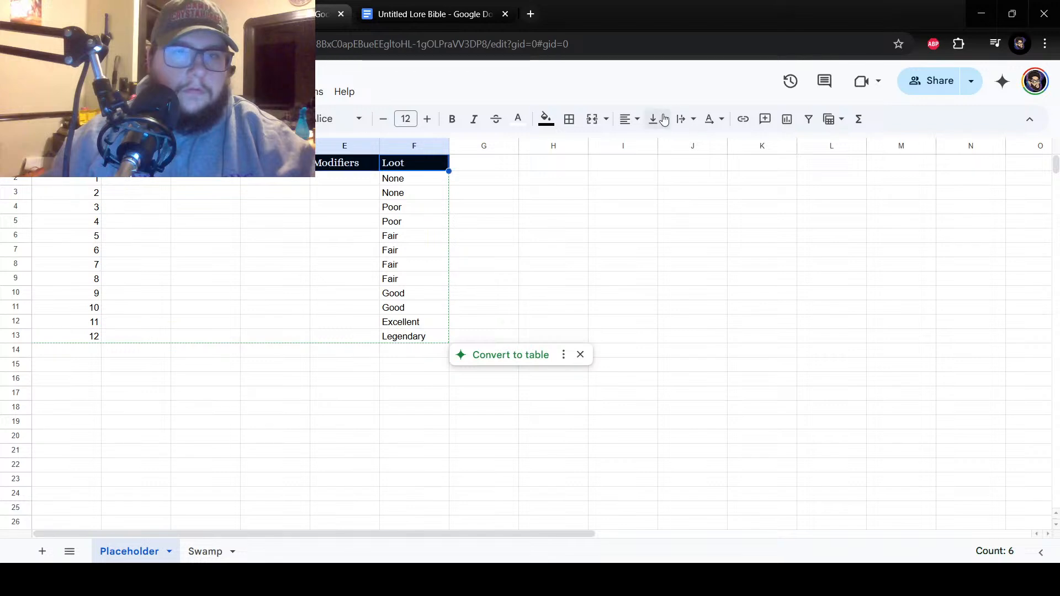
left_click(627, 119)
left_click(653, 147)
left_click(598, 237)
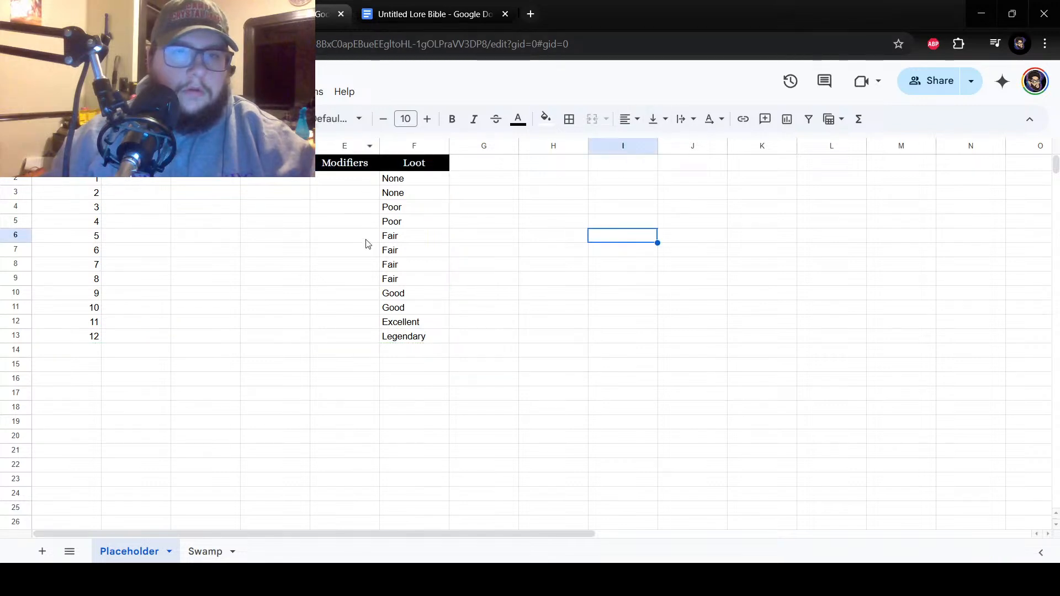
On the Swamp sheet, enter Kikimora beside number 12 in cell B13.
left_click(204, 552)
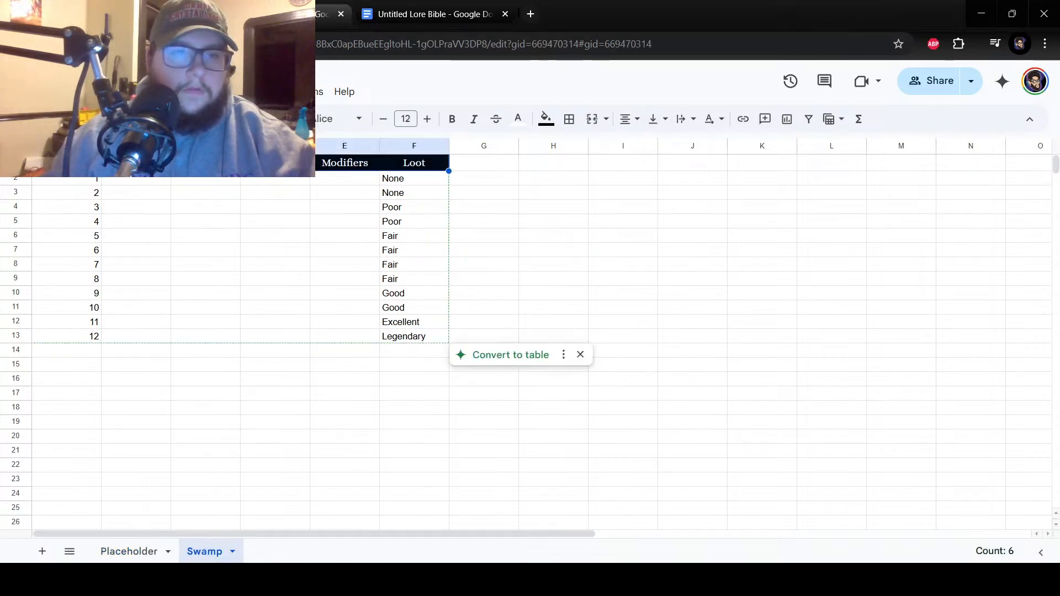
left_click(213, 350)
left_click(120, 180)
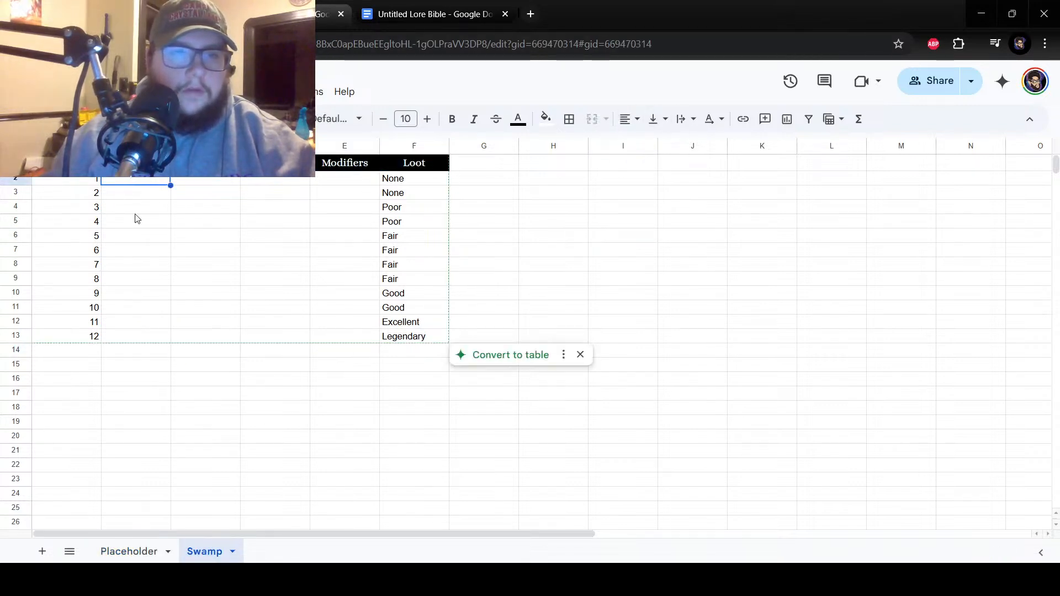
left_click(169, 340)
type("Kikimora")
key("Return")
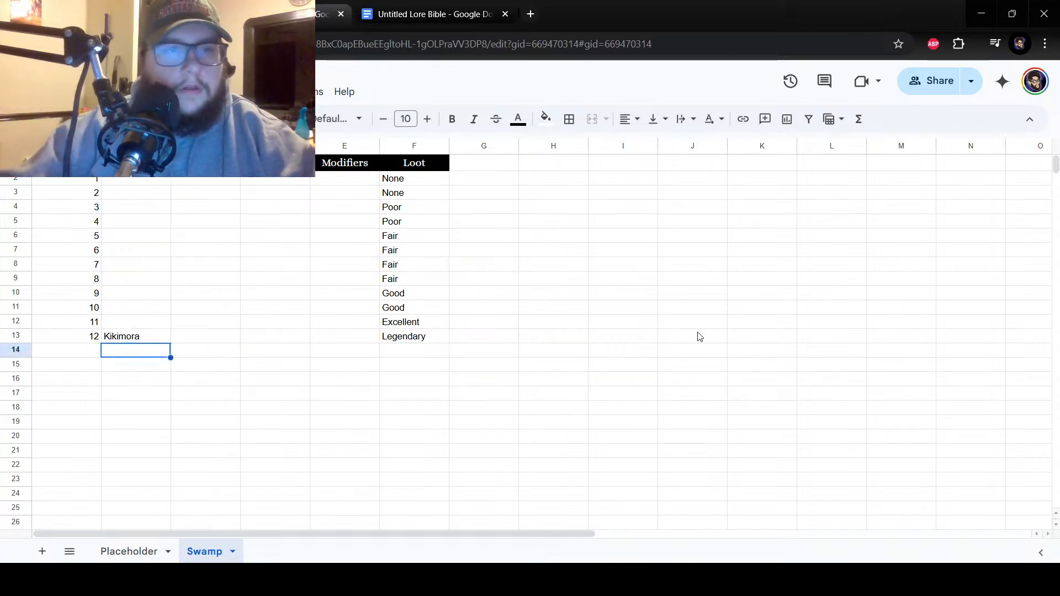
On the Swamp sheet, enter Marsh Rat beside number 1 in cell B2.
key("Up")
key("Up")
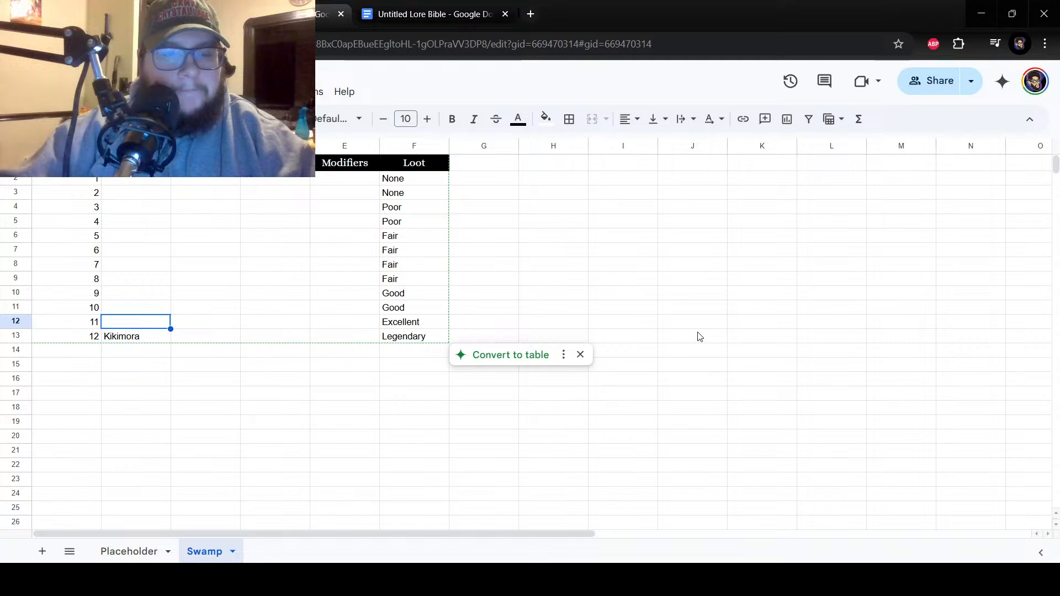
key("Up")
key("Up")
key("Up")
key("Up")
key("Up")
key("Up")
key("Up")
key("Up")
key("Up")
key("Up")
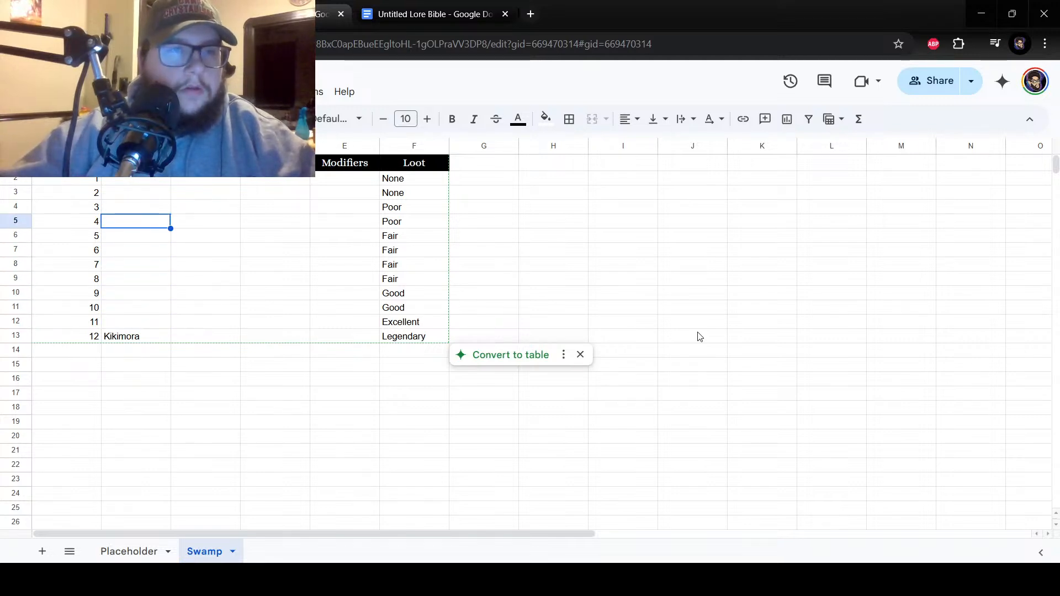
type("MArsh")
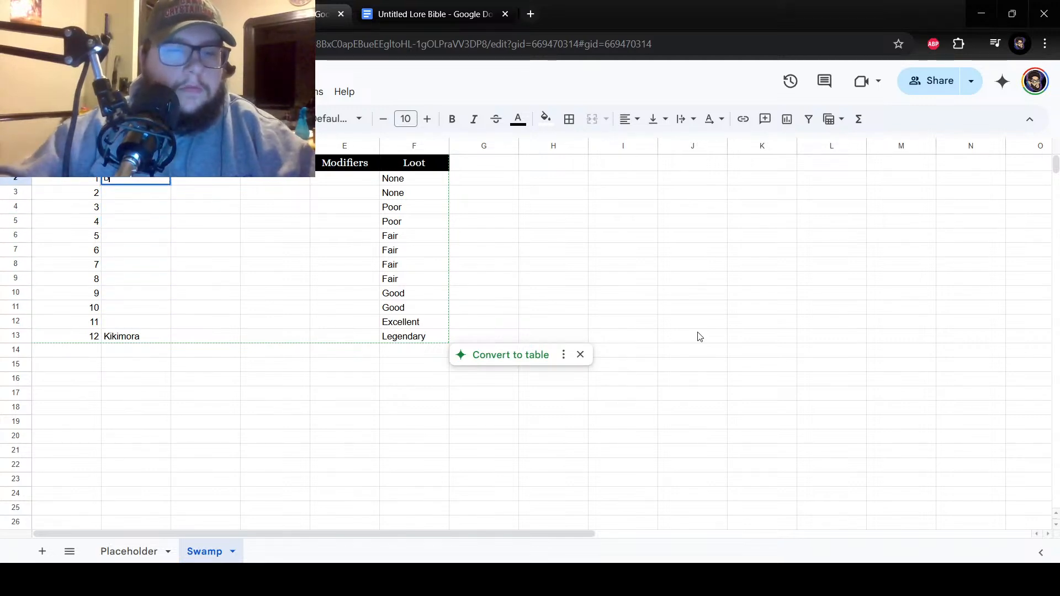
key("BackSpace")
key("BackSpace")
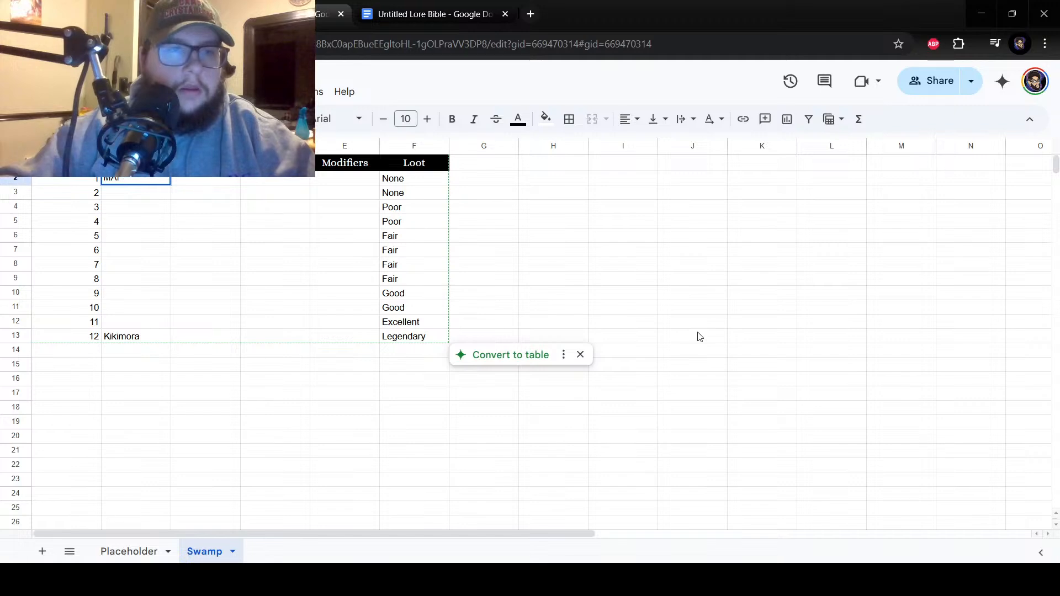
type("Rat")
key("Return")
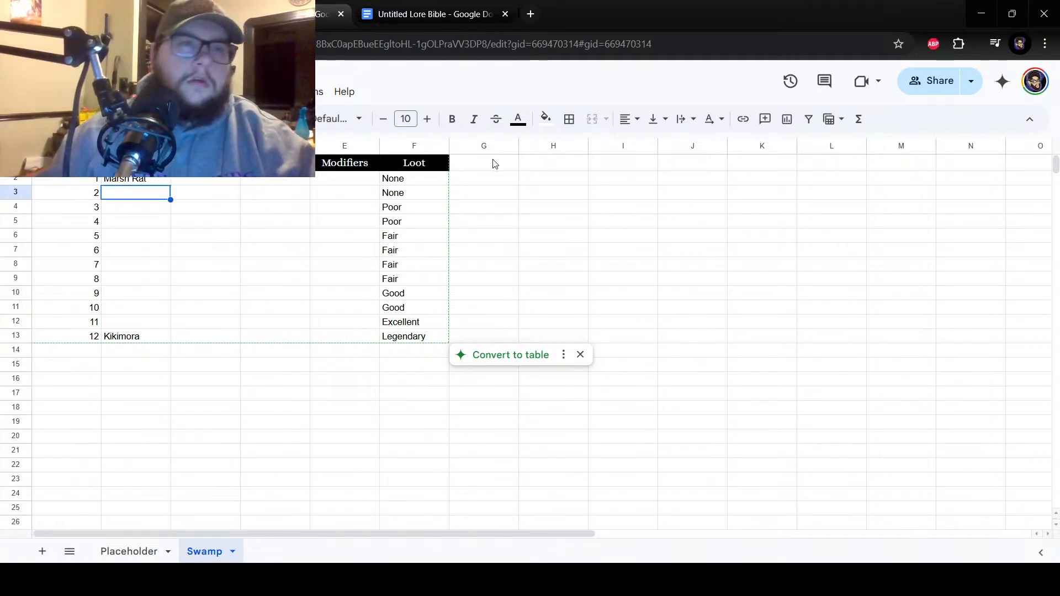
Insert one new column before column C in the Swamp sheet's encounter table.
right_click(205, 179)
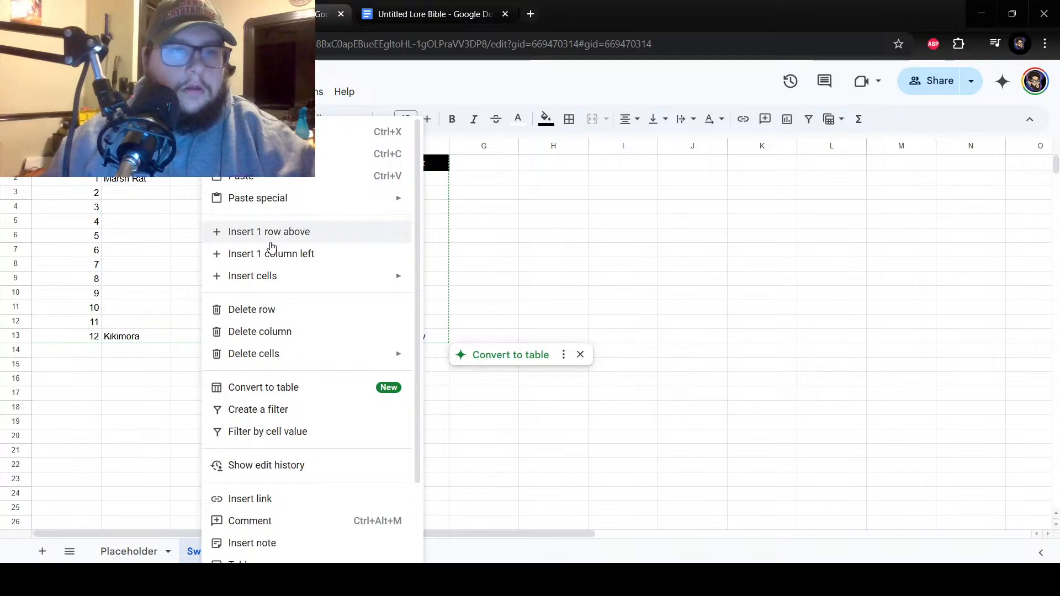
left_click(294, 257)
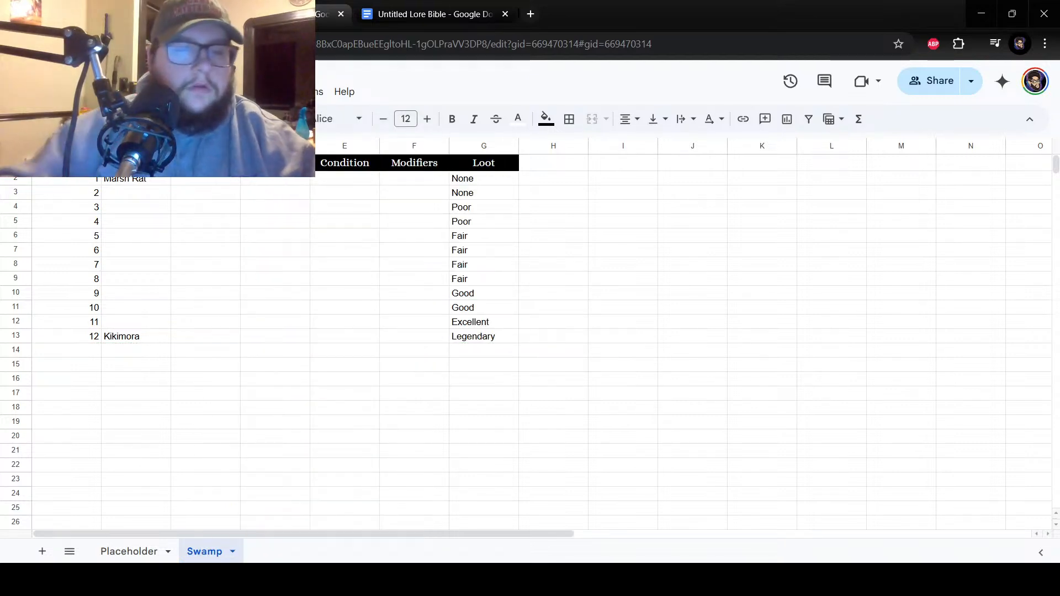
left_click(206, 179)
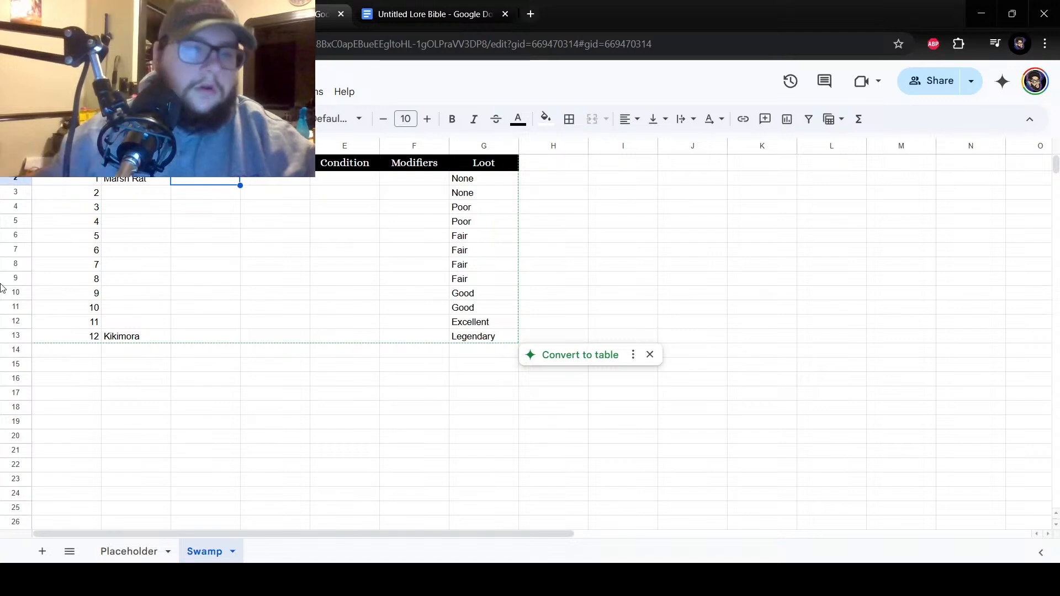
On the Placeholder sheet, insert one new column before column C to match the Swamp sheet's layout.
left_click(114, 551)
right_click(199, 163)
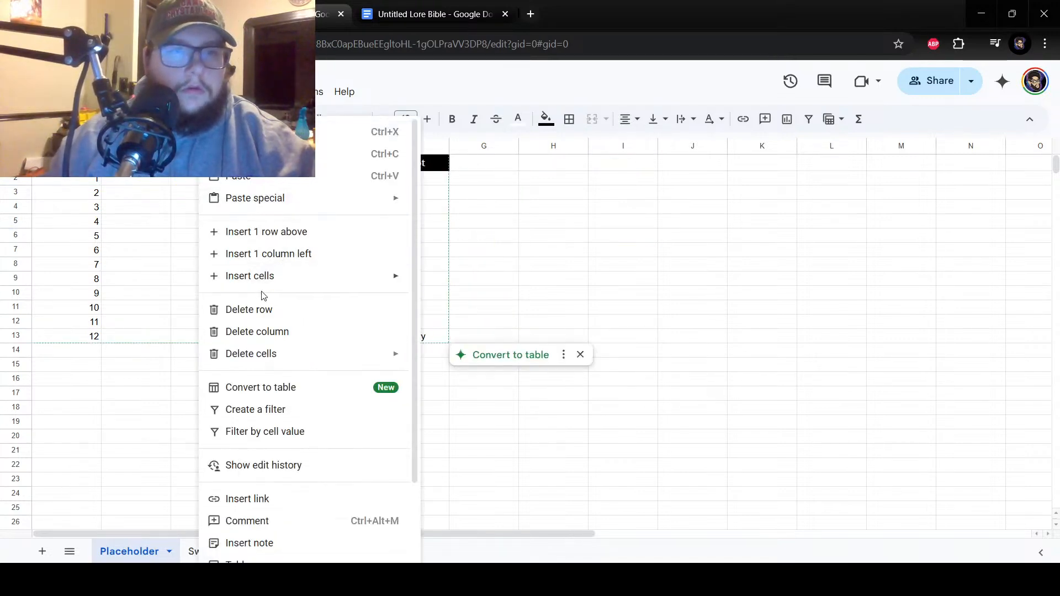
left_click(284, 254)
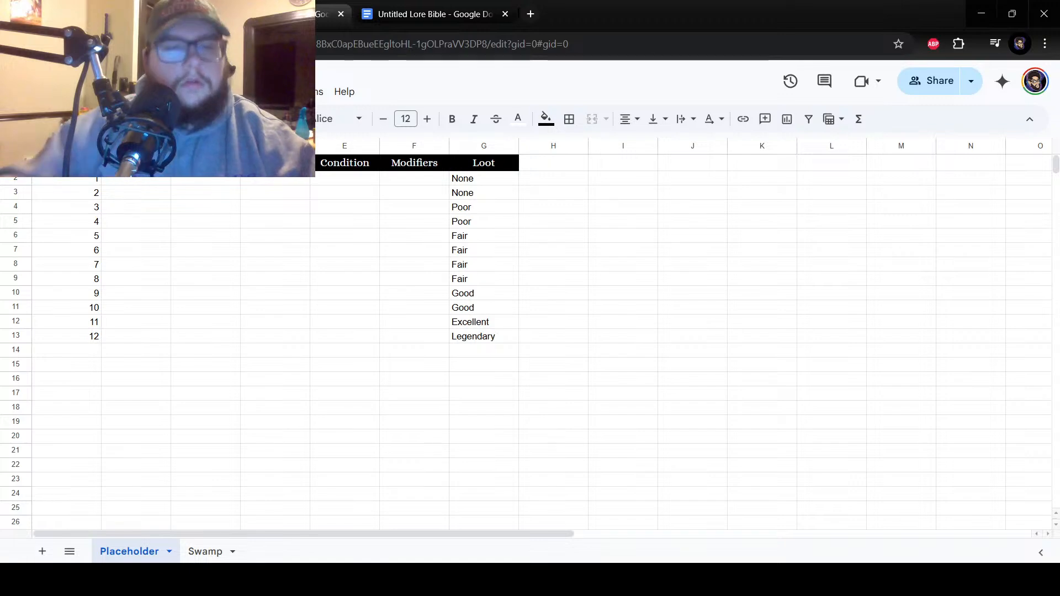
key("Return")
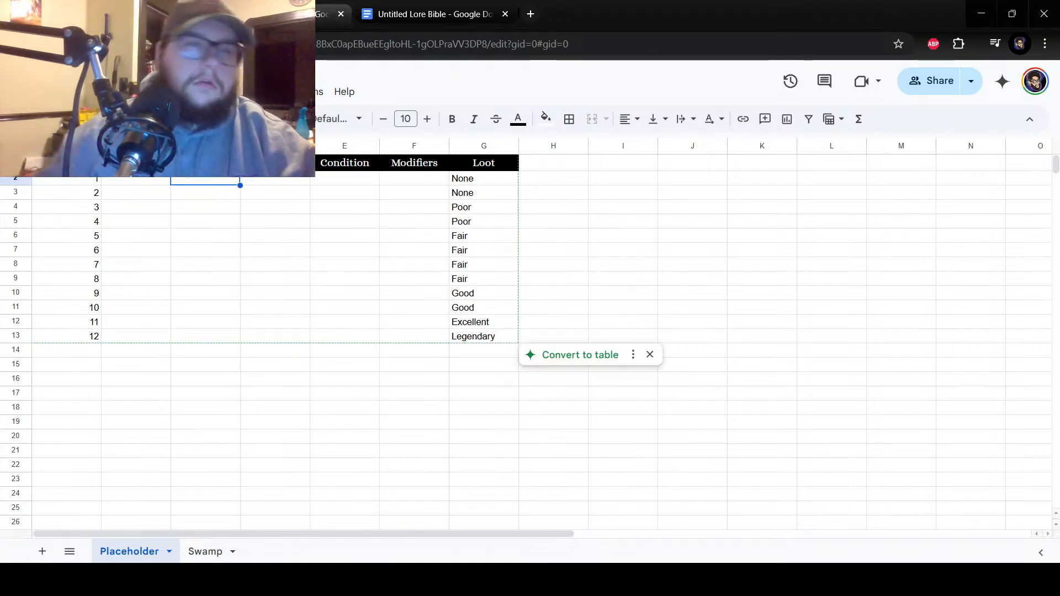
On the Swamp sheet, fill cells C2 to C5 of the new column with 1, 1, 2 and 2.
left_click(205, 551)
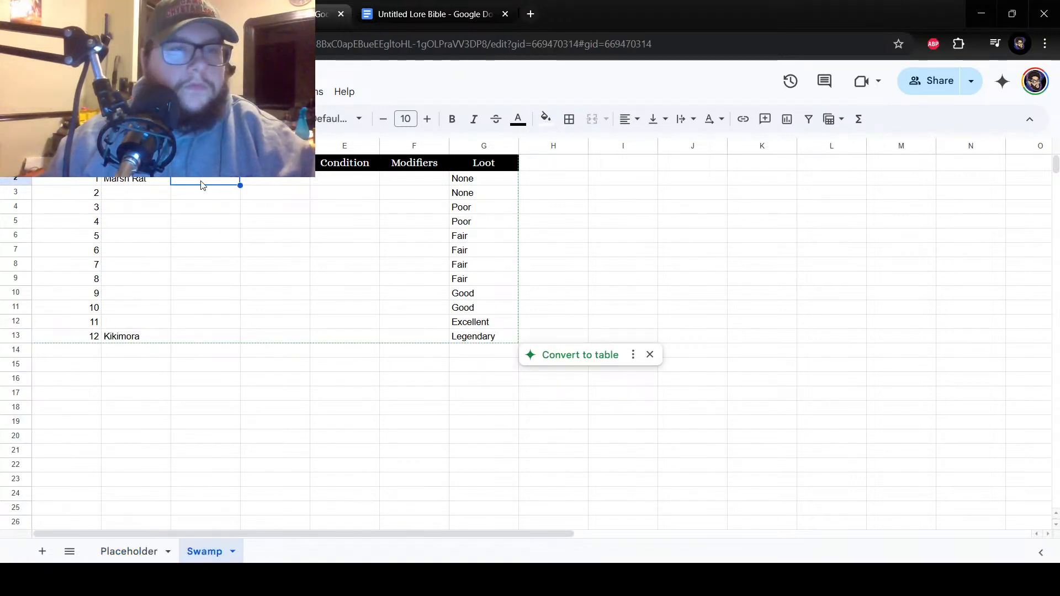
type("1")
key("Return")
type("1")
key("Return")
type("2")
key("Return")
type("2")
key("Return")
Enter 1d6 beside number 5 in cell C6 and right-align it.
type("1d6")
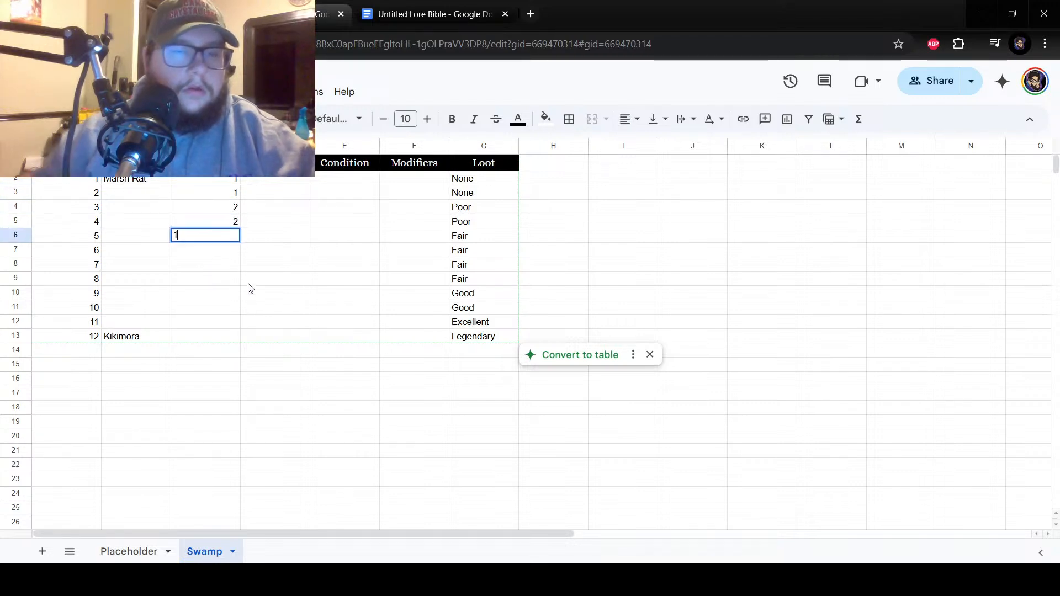
key("Return")
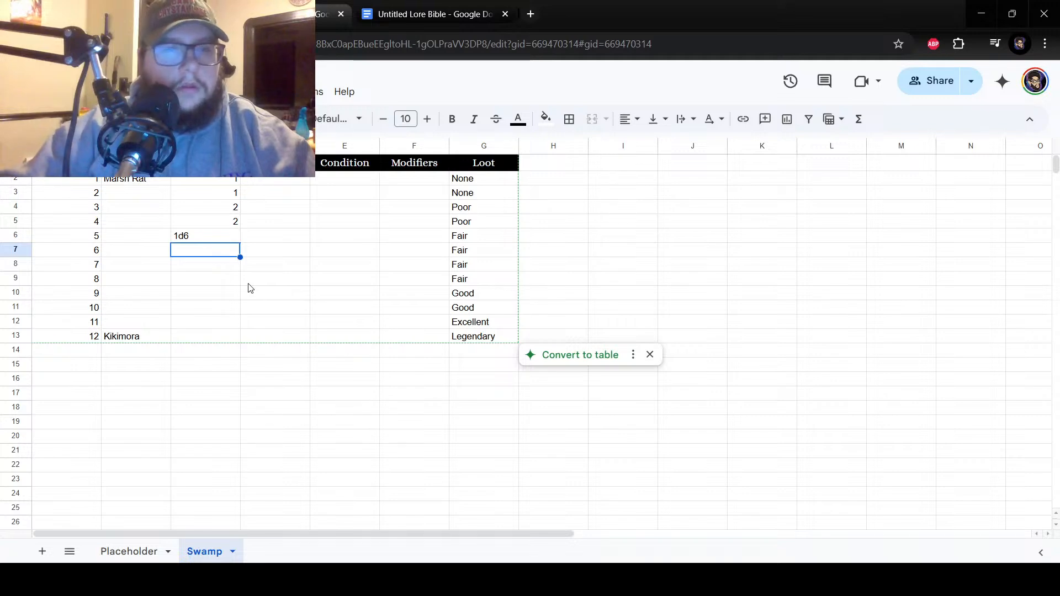
key("Up")
left_click(637, 133)
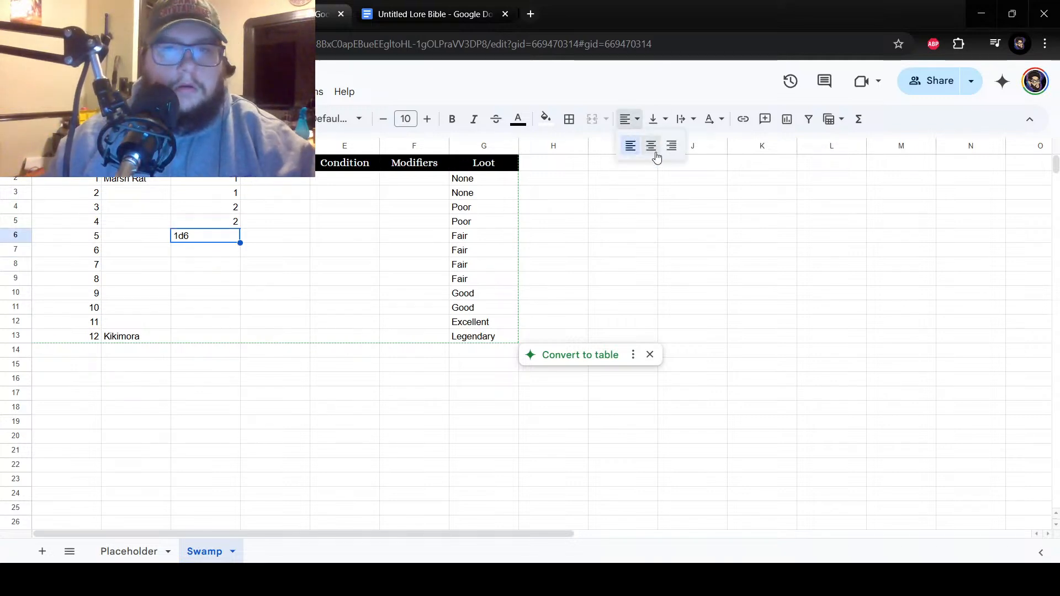
left_click(671, 144)
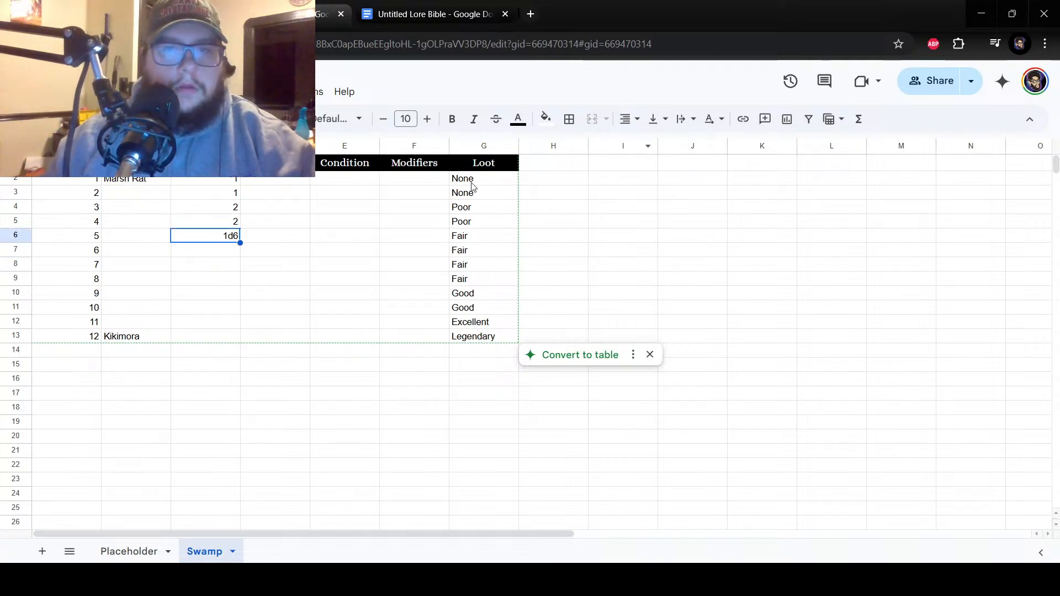
Fill cell C6 down into C7 and correct the copied value to 1d6.
left_click_drag(241, 242, 241, 254)
double_click(236, 252)
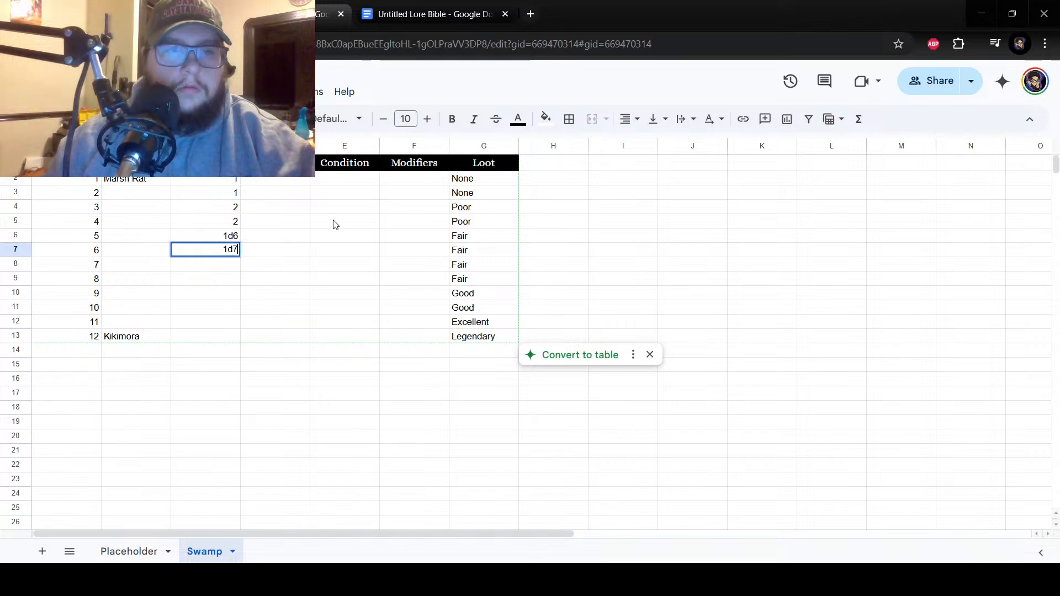
key("BackSpace")
type("6")
key("Return")
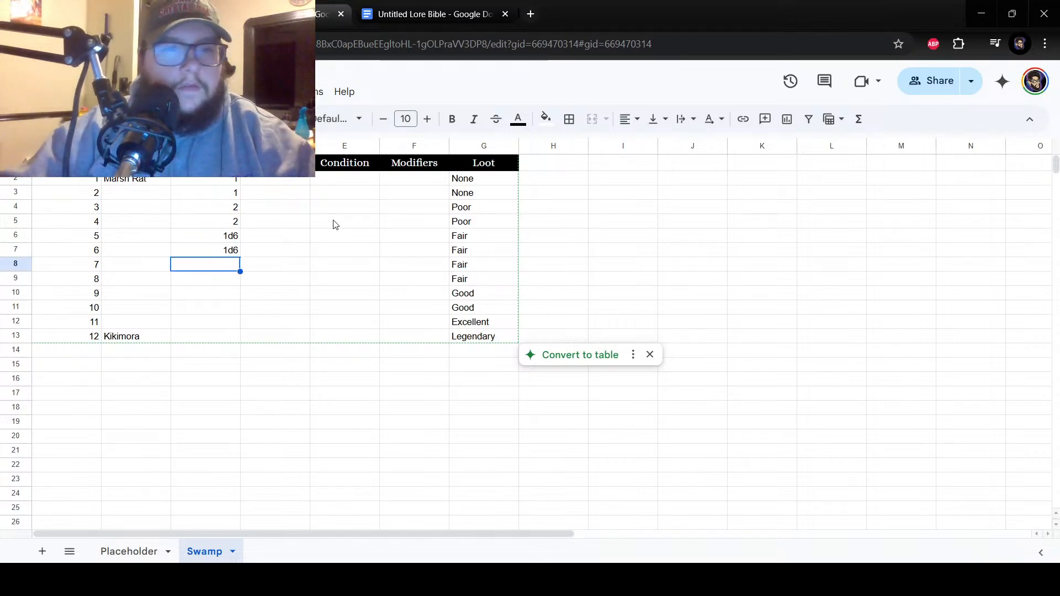
Enter 1d6+2 in cell C8, fill it down into C9, and correct the copy to 1d6+2.
type("1d6+2")
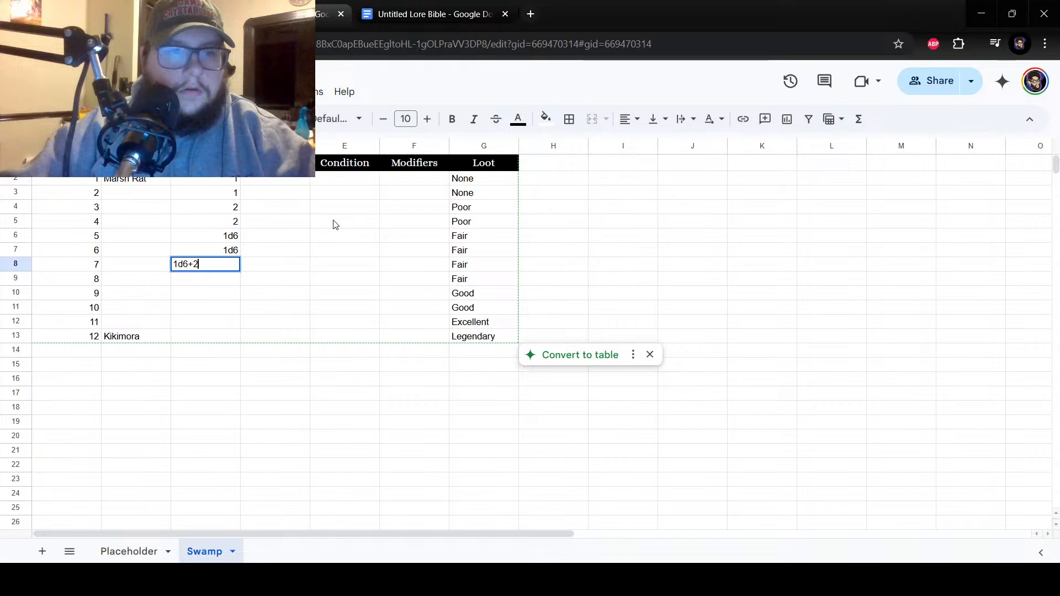
key("Return")
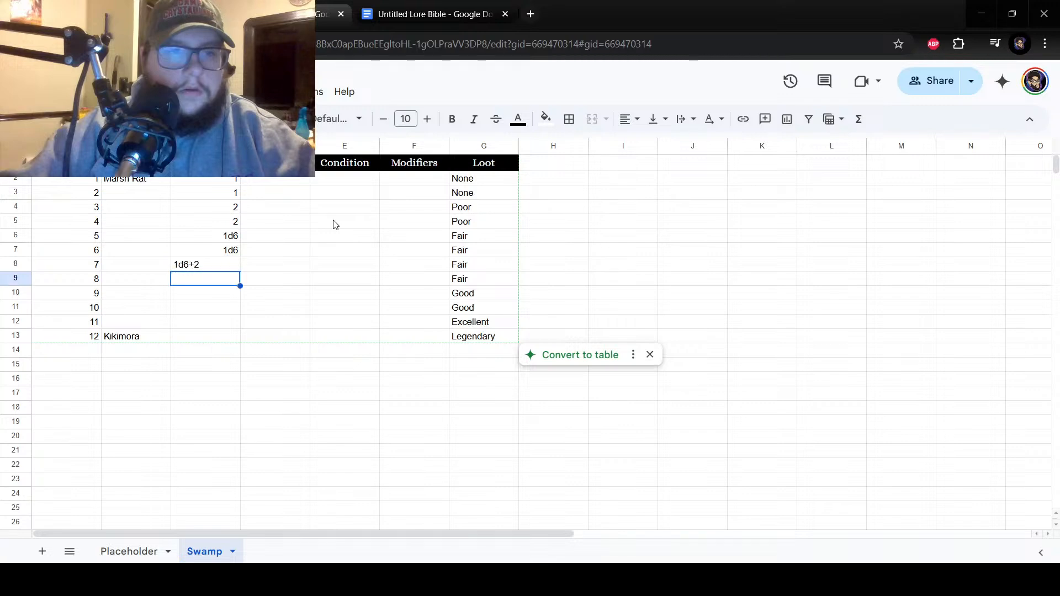
left_click(228, 270)
left_click_drag(240, 271, 239, 284)
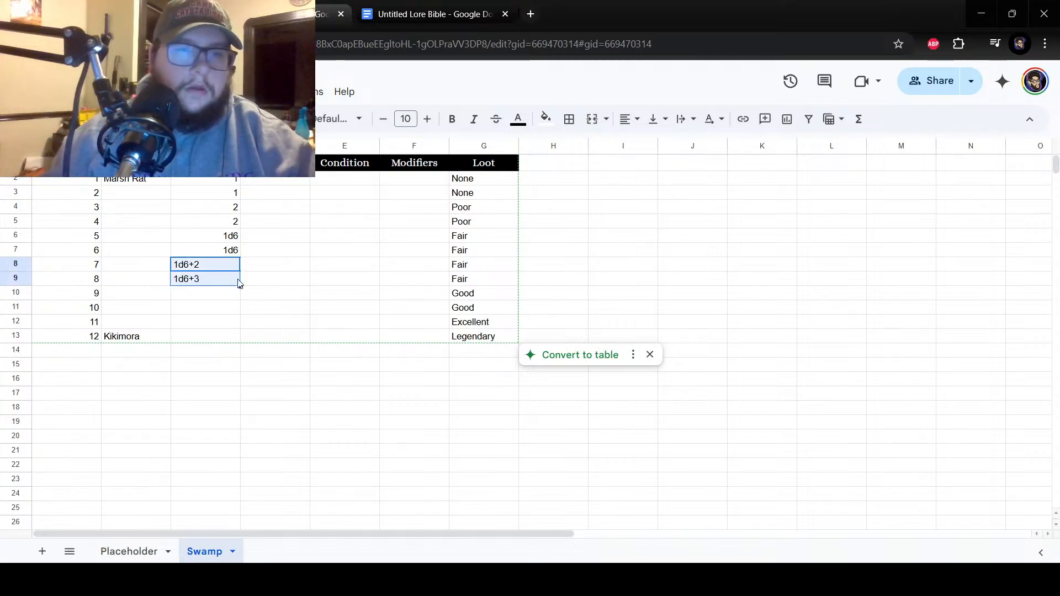
left_click(197, 279)
key("Return")
key("BackSpace")
type("2")
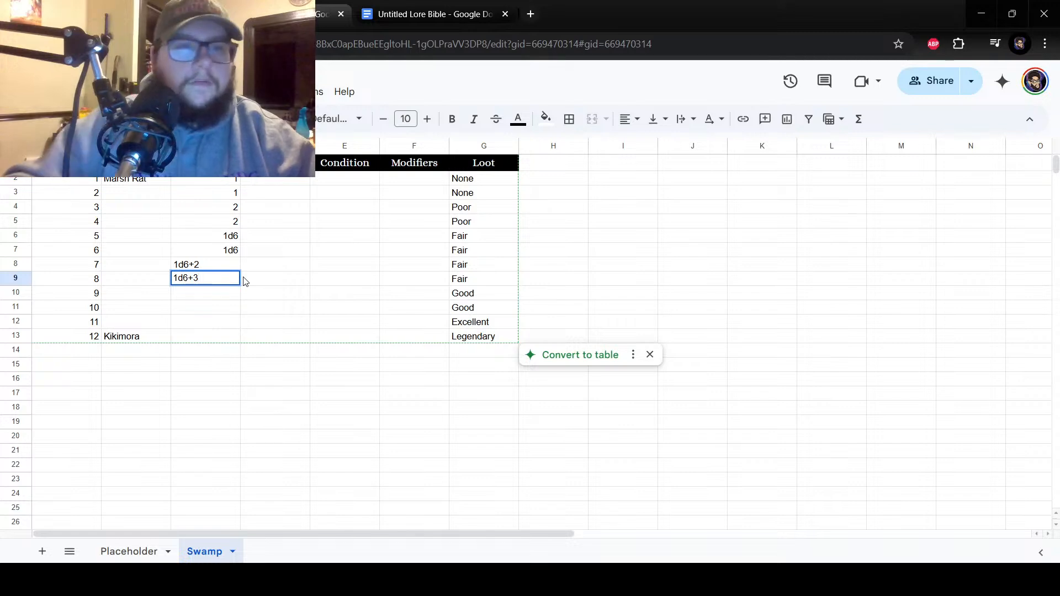
key("Return")
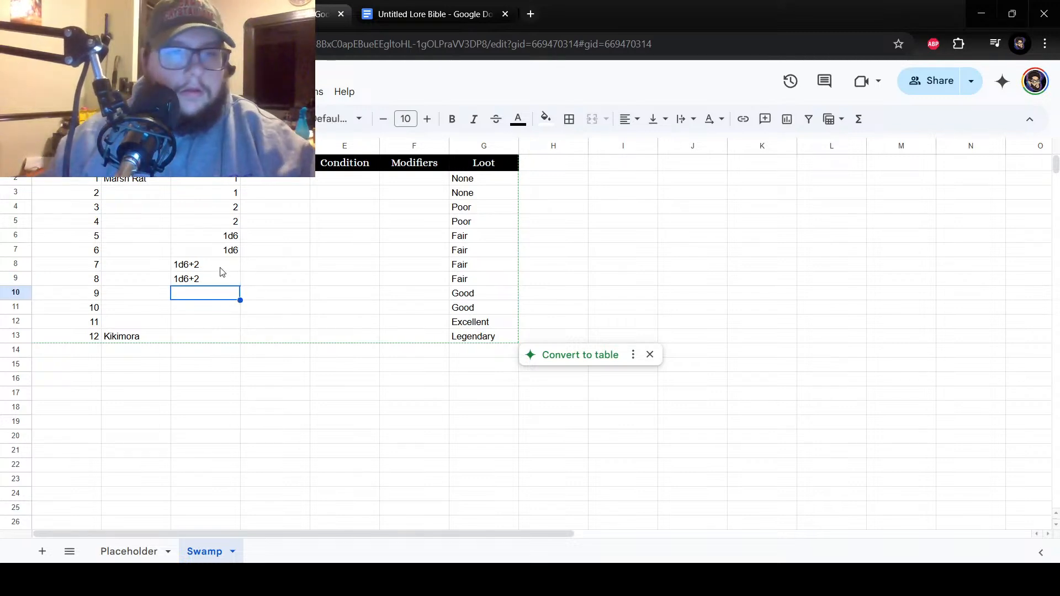
Right-align the 1d6+2 entries in cells C8 and C9.
left_click_drag(224, 270, 215, 285)
left_click(625, 120)
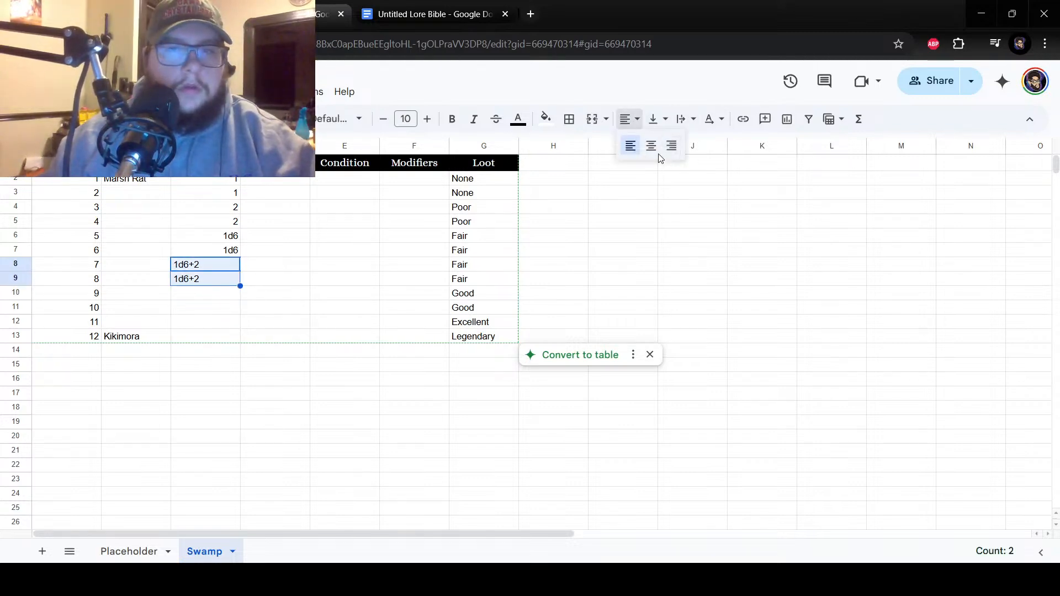
left_click(672, 147)
Enter 2d6 in cells C10 and C11, beside numbers 9 and 10, and right-align both entries.
left_click(205, 294)
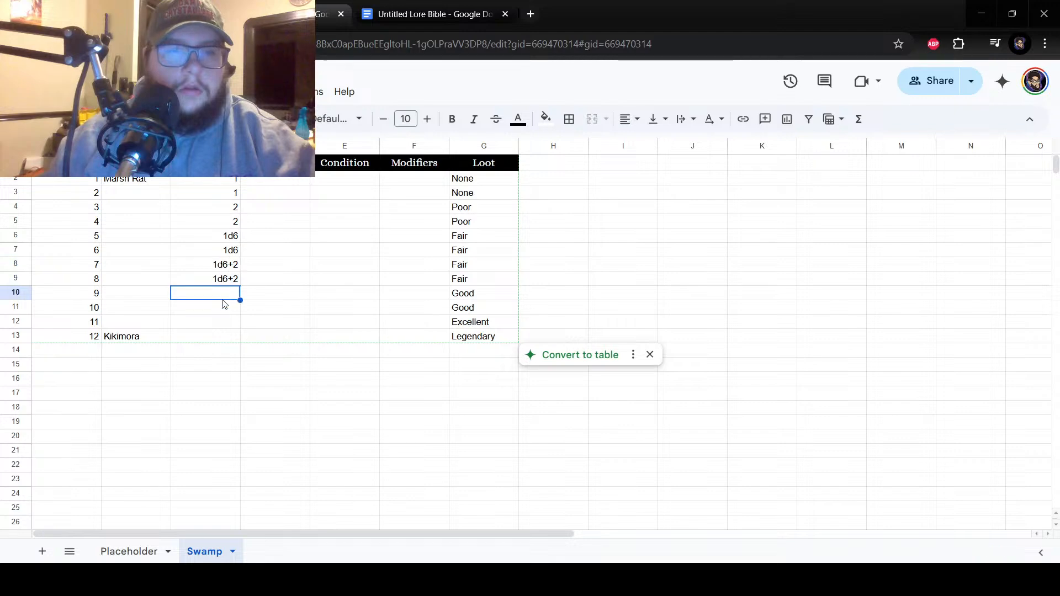
type("2")
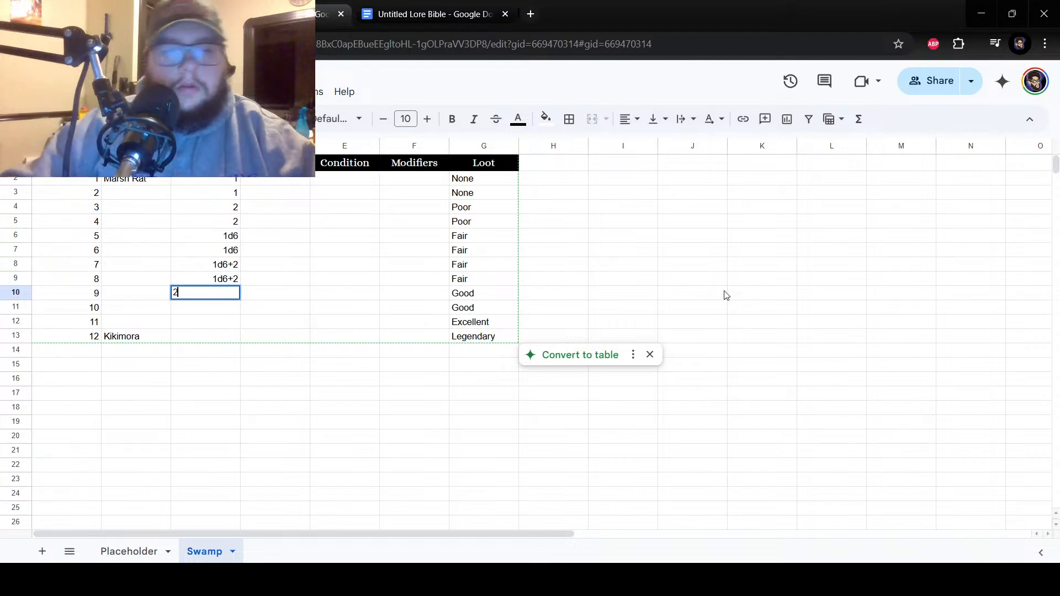
type("d6")
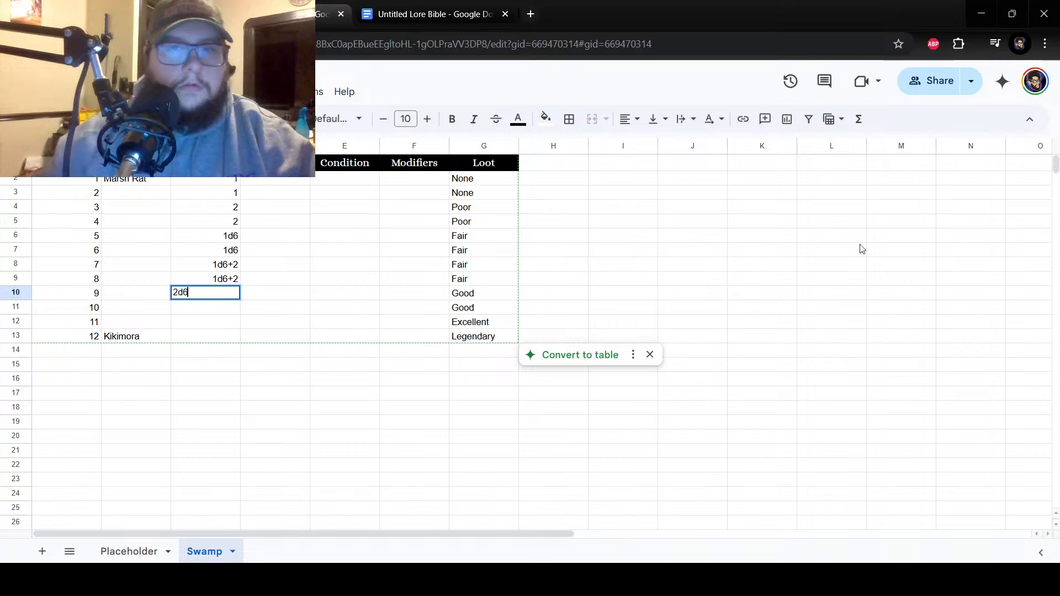
left_click(625, 120)
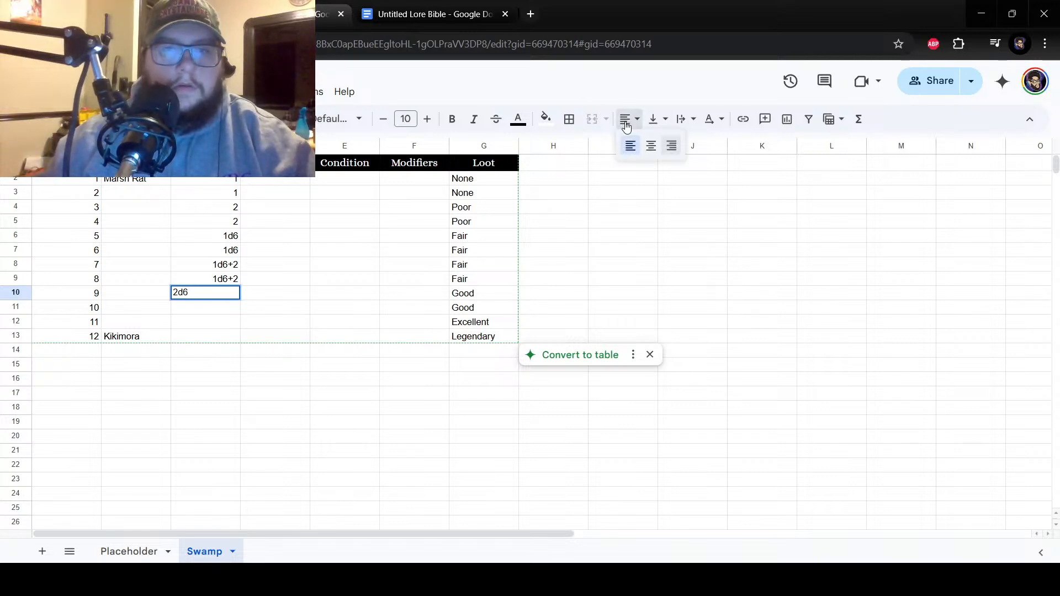
left_click(669, 144)
left_click(227, 315)
type("2d6")
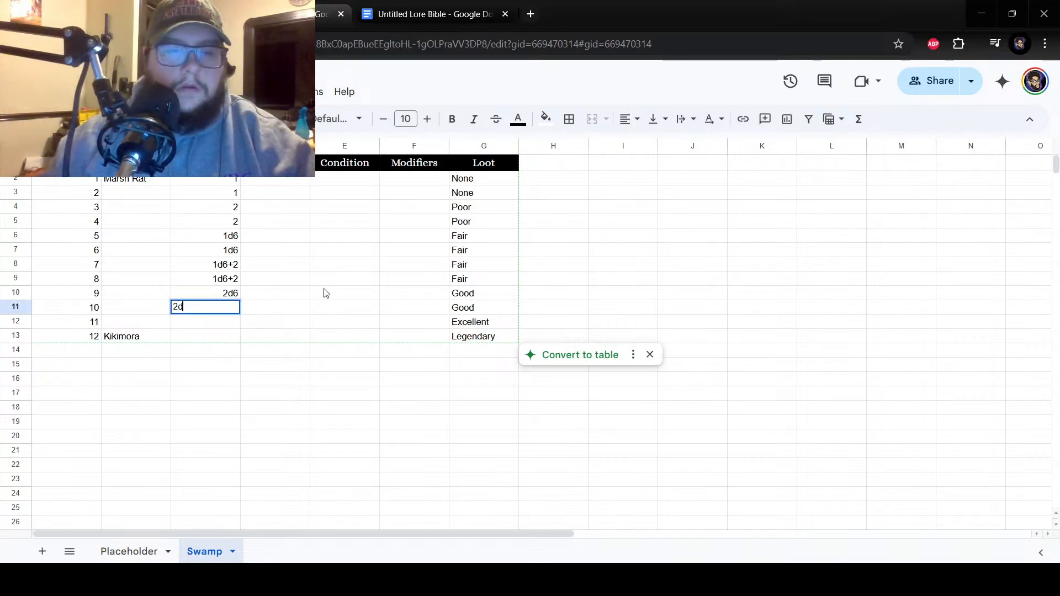
left_click(625, 119)
left_click(671, 146)
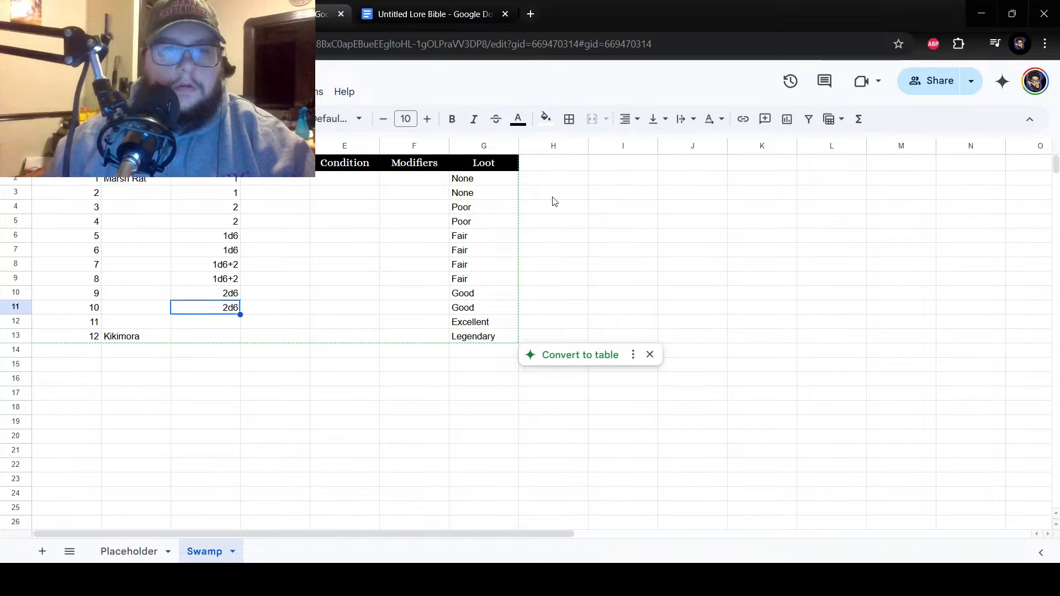
Enter 2d6+2 beside number 11 in cell C12 and fill it down into cell C13.
left_click(226, 326)
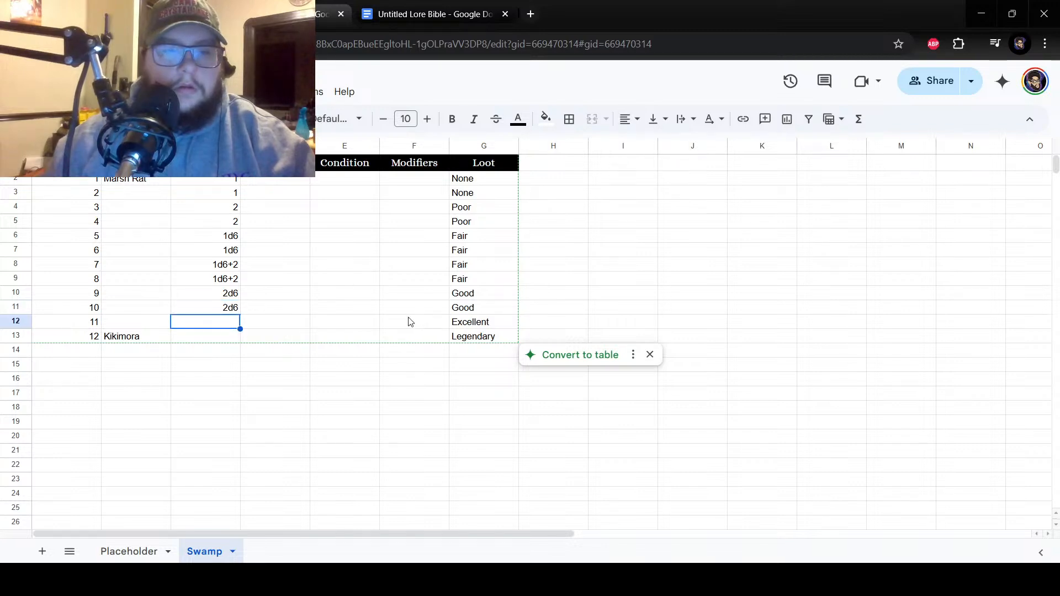
type("2d6")
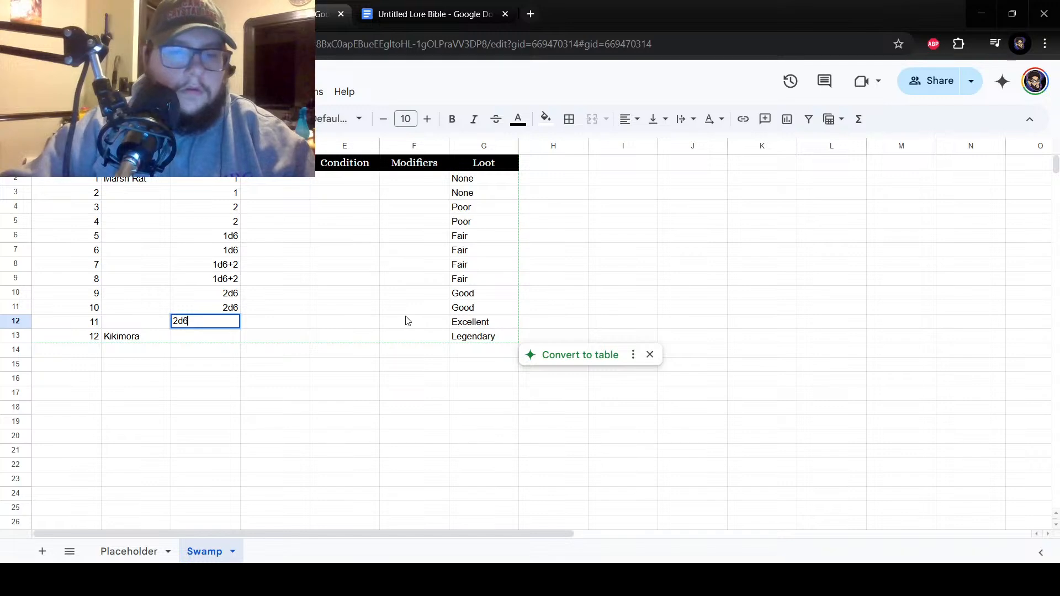
type("+2")
left_click(204, 340)
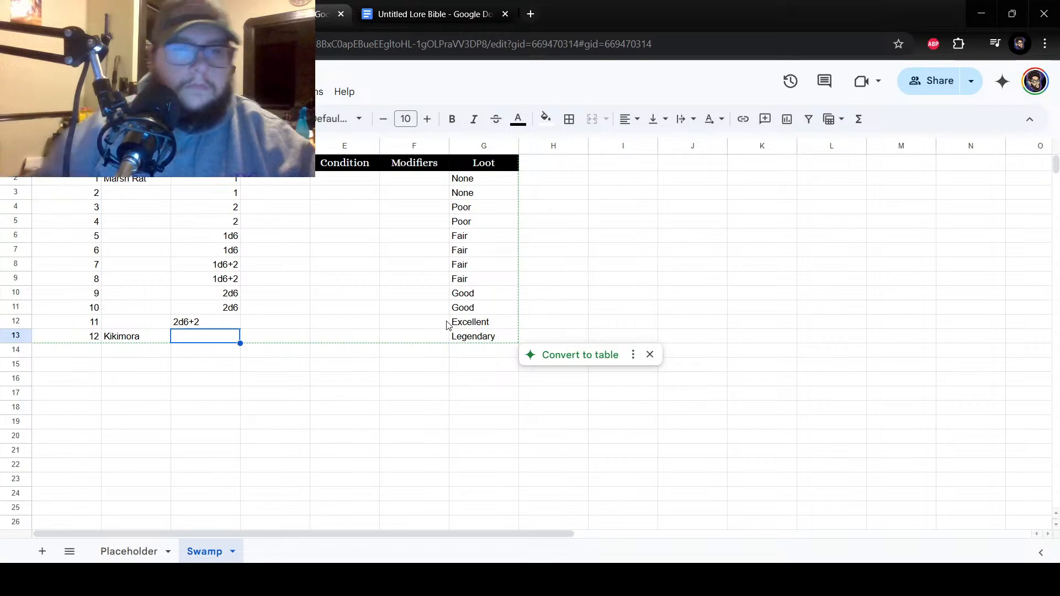
left_click(234, 326)
left_click(206, 341)
left_click(212, 327)
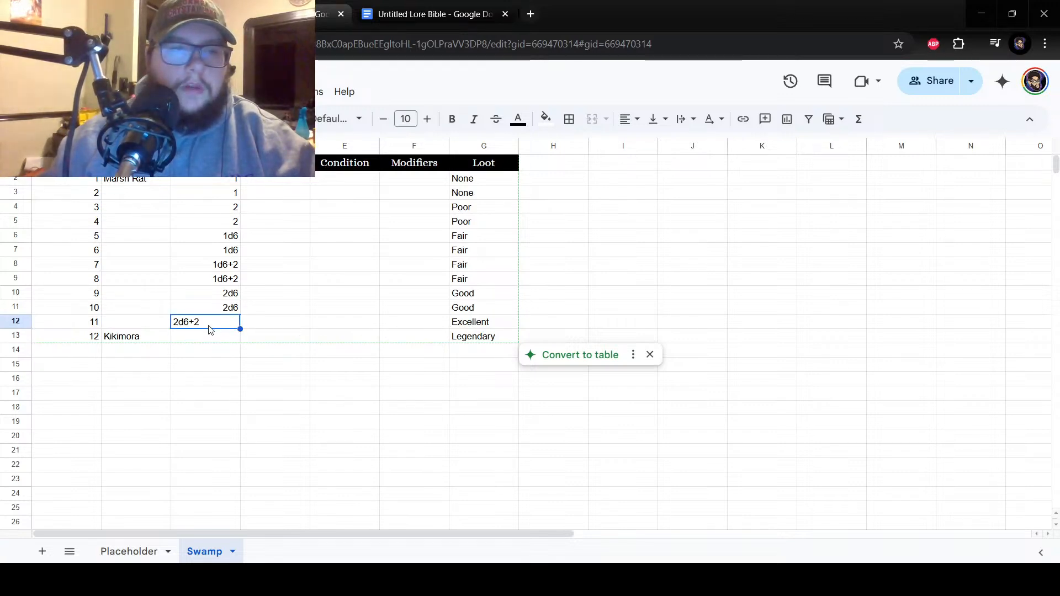
left_click_drag(238, 329, 239, 339)
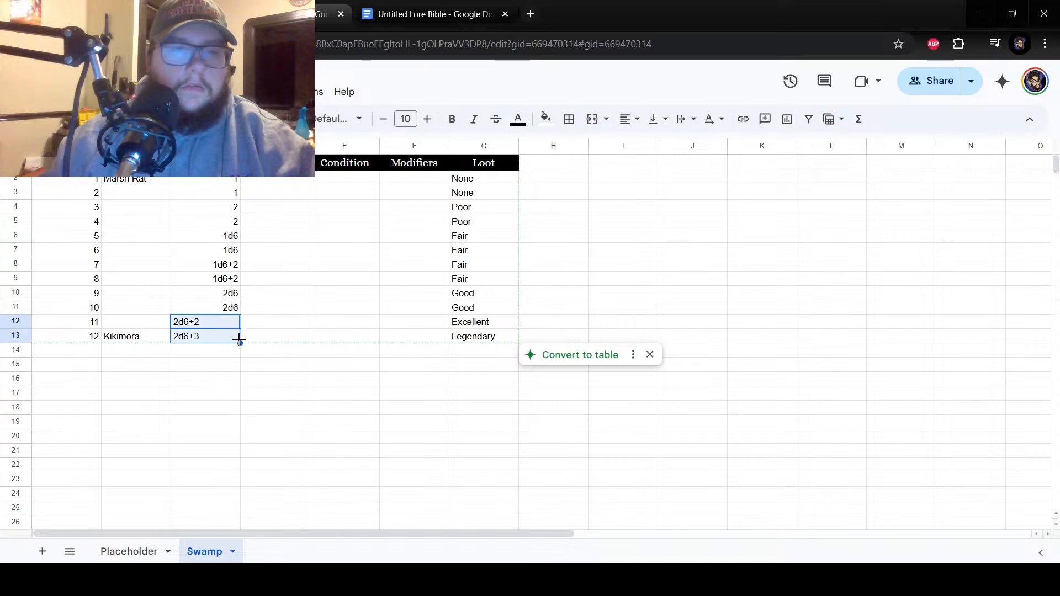
Correct the filled-down entry in cell C13 to 2d6+2 and right-align cells C12 and C13.
left_click(214, 347)
key("BackSpace")
type("2")
left_click(246, 354)
left_click_drag(220, 327, 219, 338)
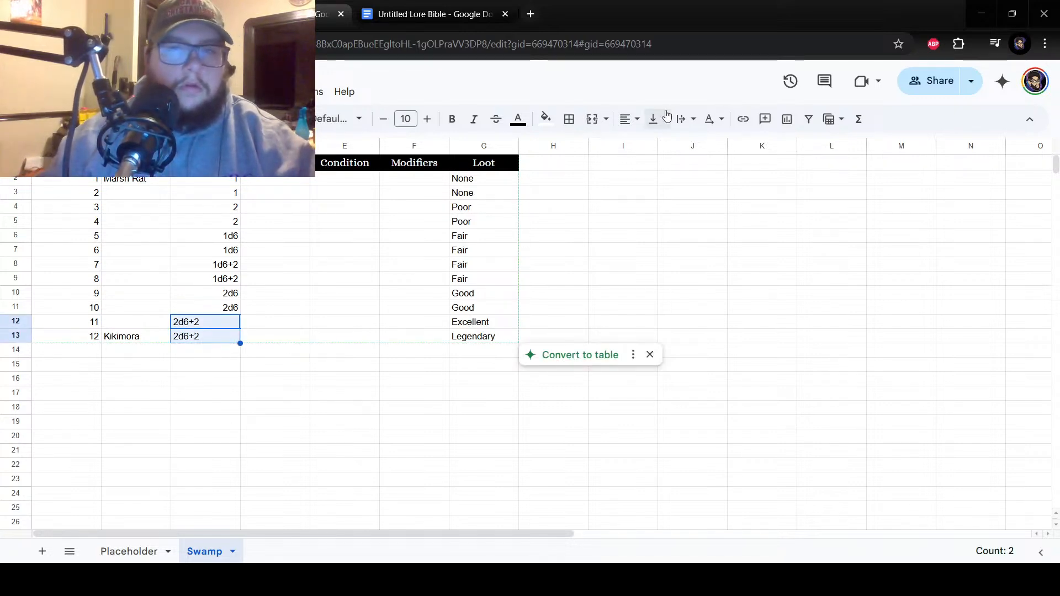
left_click(629, 118)
left_click(670, 144)
Copy the Swamp sheet's dice amounts in C2:C13 into the same cells of the Placeholder sheet.
left_click_drag(221, 178, 222, 338)
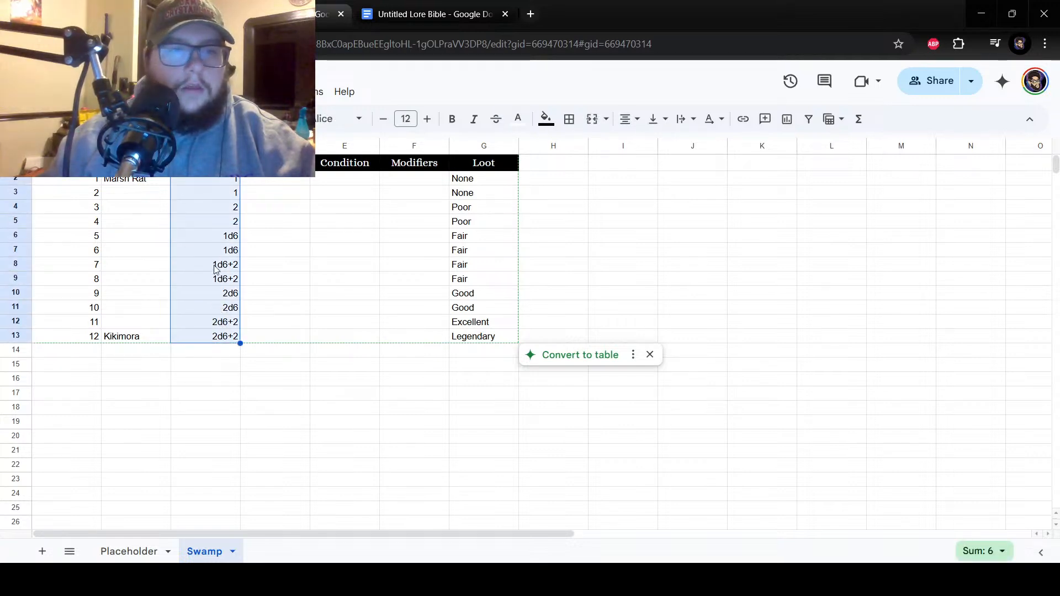
right_click(212, 298)
left_click(238, 131)
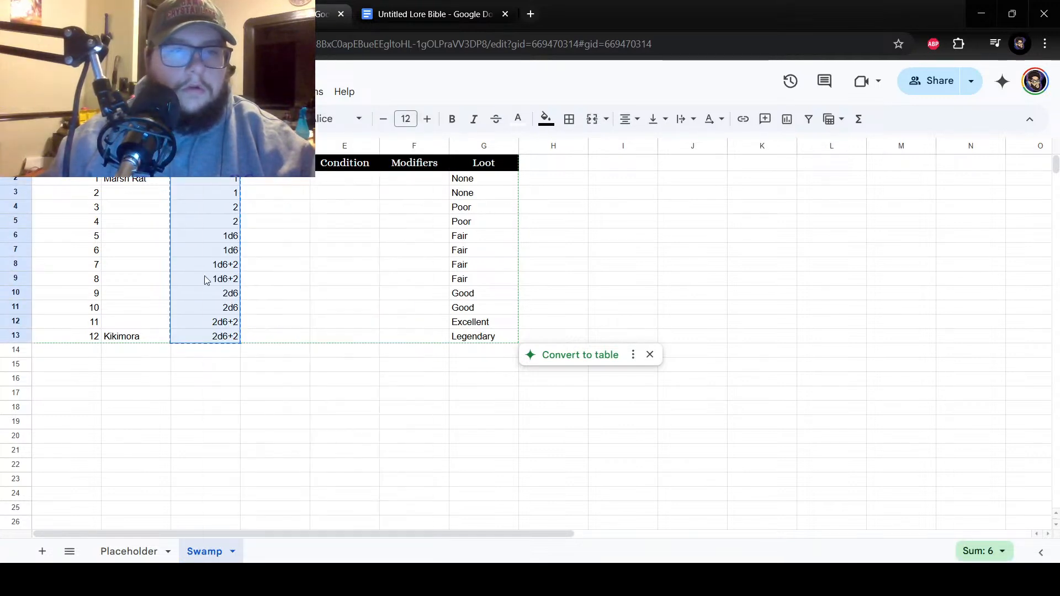
left_click(133, 552)
left_click_drag(212, 178, 216, 338)
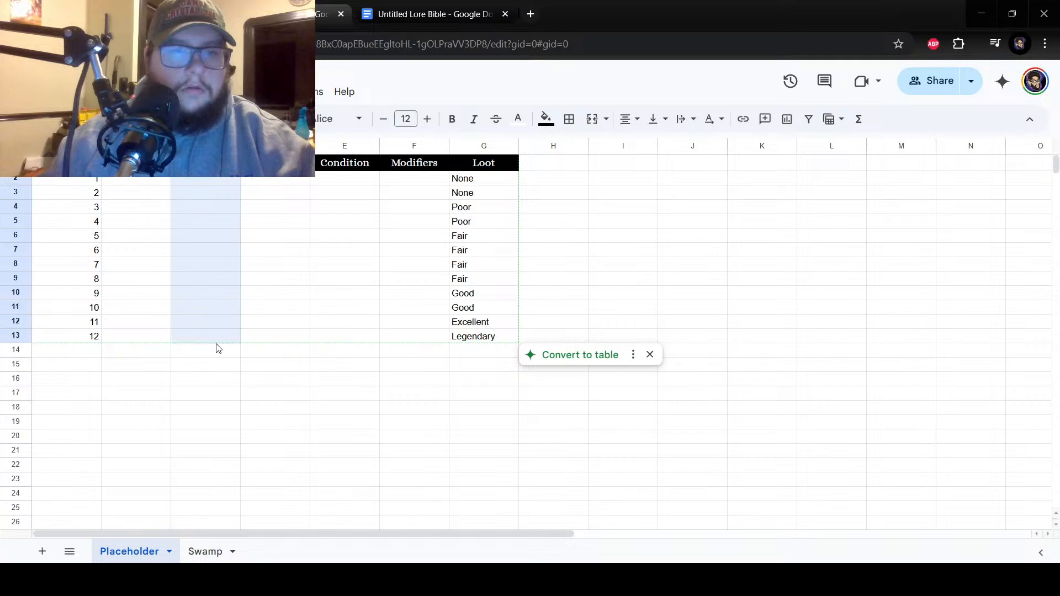
right_click(203, 285)
left_click(249, 176)
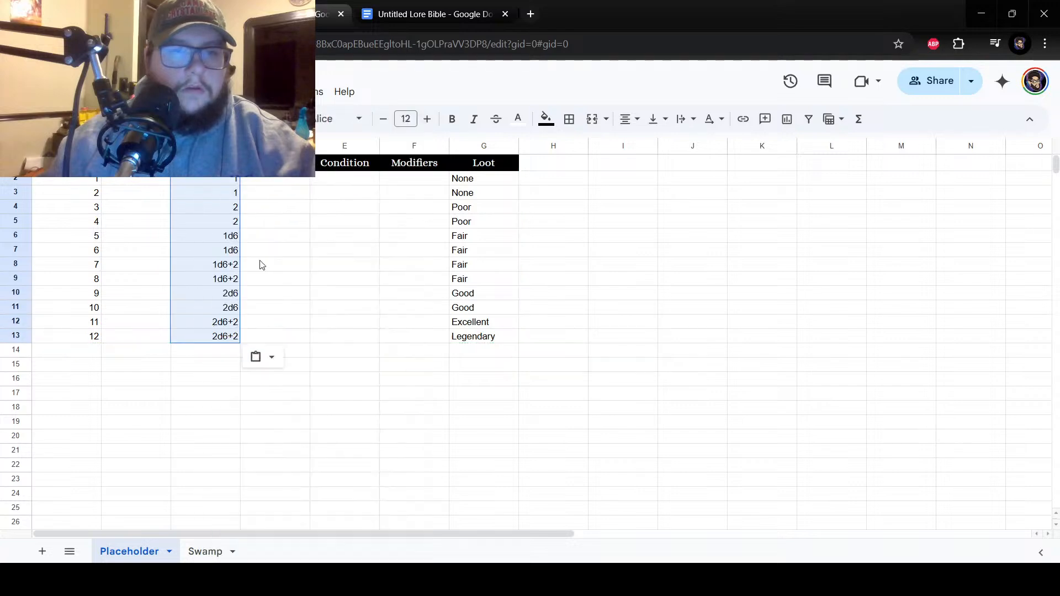
left_click(298, 282)
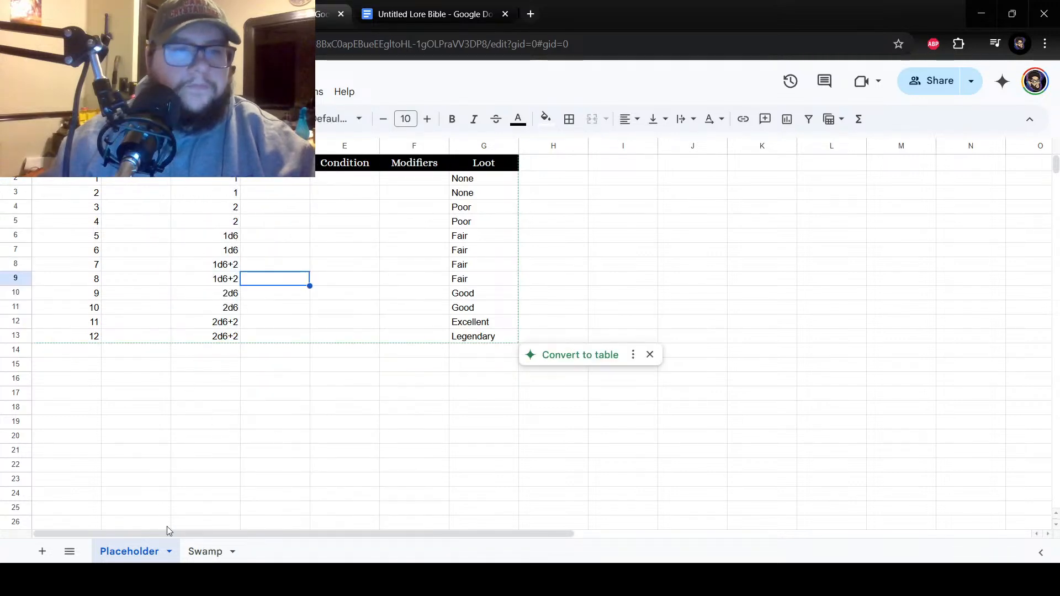
Return to the Swamp sheet and review the Kikimora row and the dice amounts in column C.
left_click(205, 552)
left_click(285, 255)
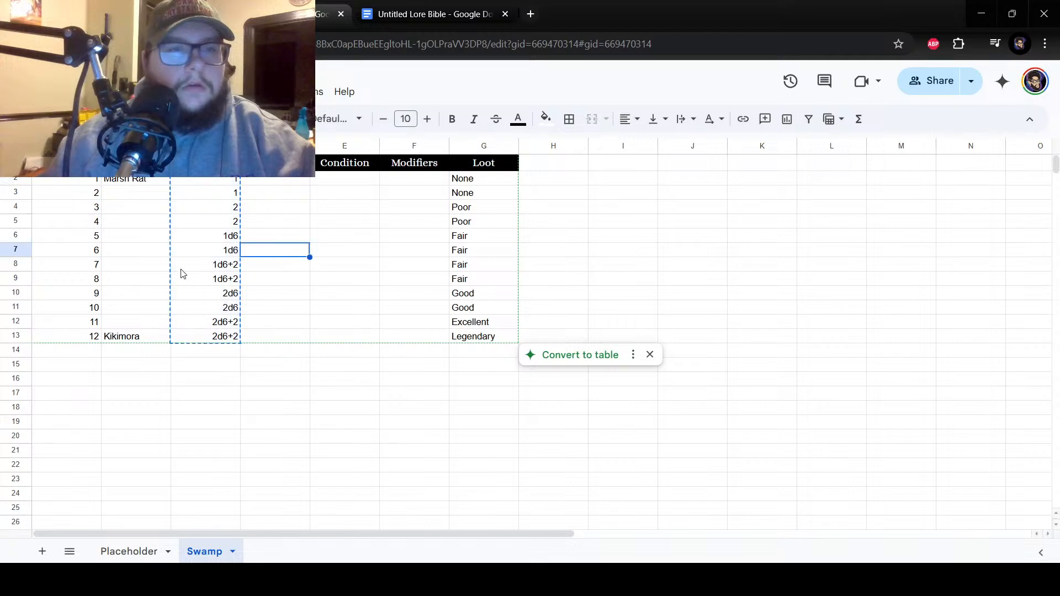
left_click(230, 336)
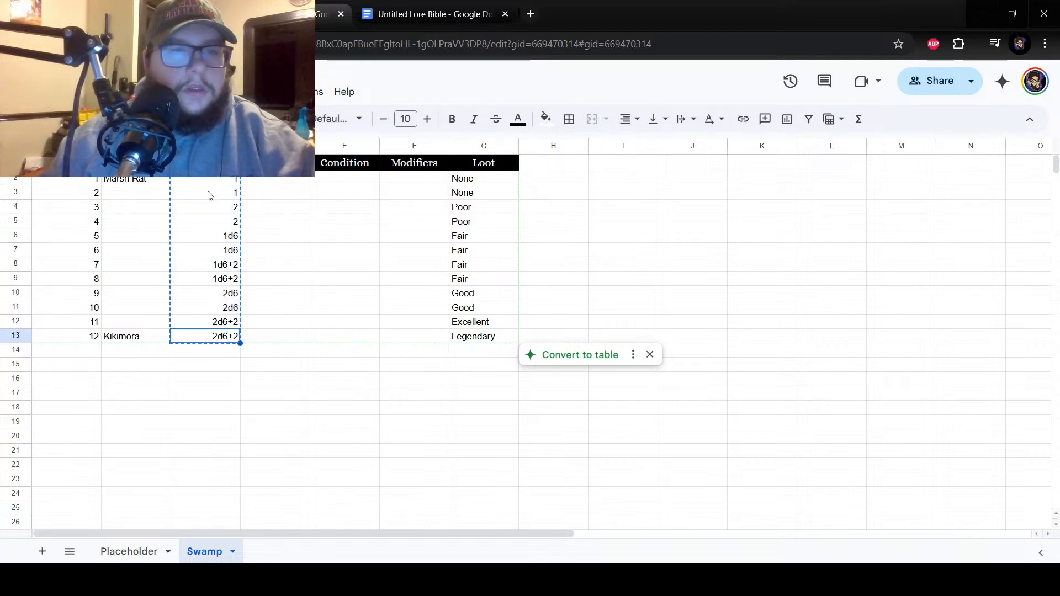
left_click(133, 340)
left_click(151, 327)
left_click(160, 340)
left_click_drag(93, 340, 121, 340)
left_click(143, 340)
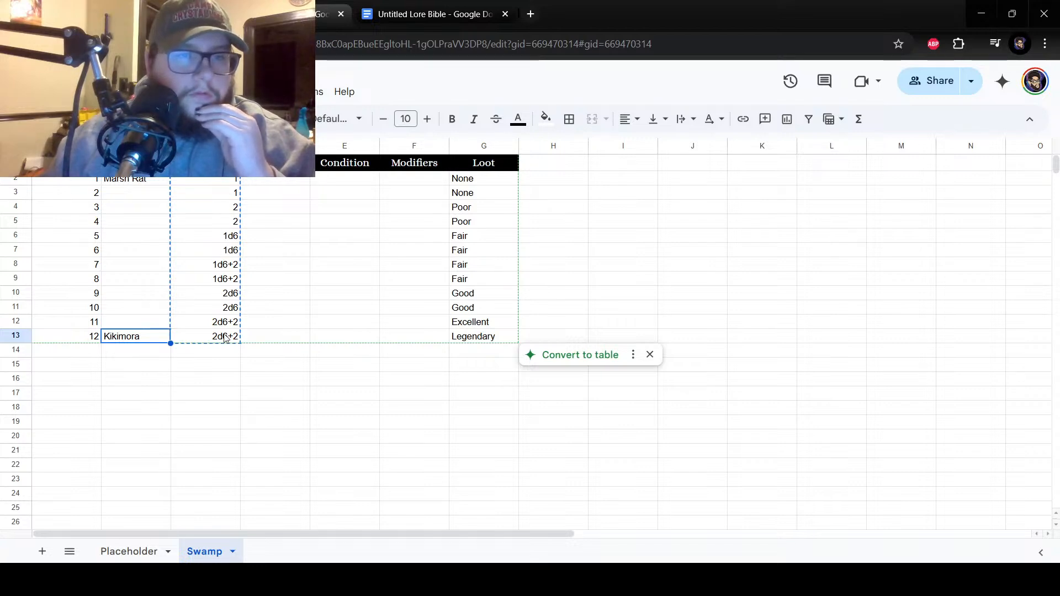
left_click_drag(225, 337, 220, 190)
left_click(221, 265)
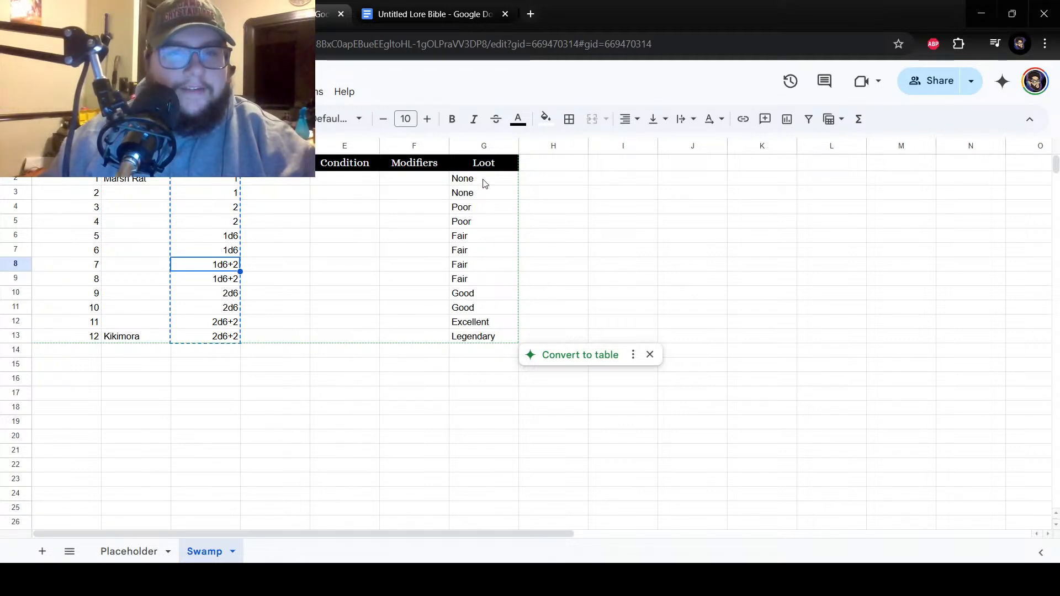
left_click_drag(484, 172, 470, 334)
right_click(469, 314)
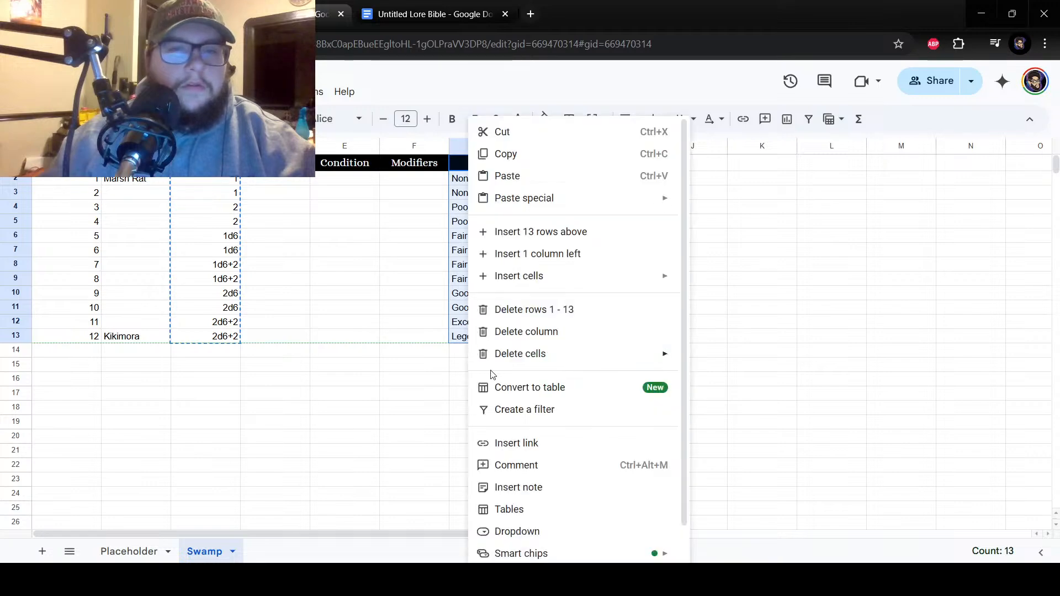
left_click(513, 157)
left_click(127, 550)
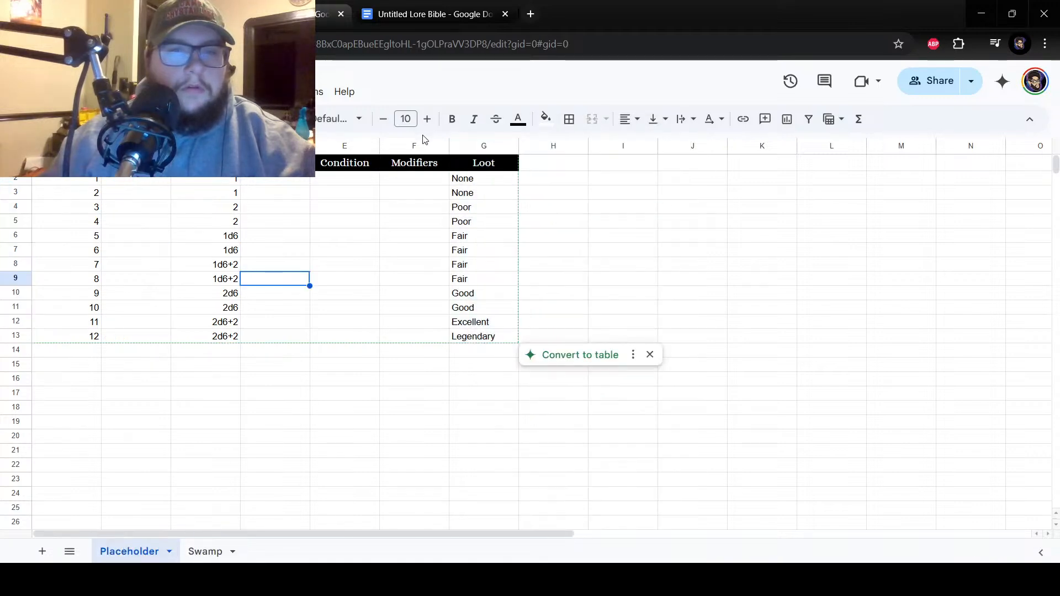
left_click(205, 551)
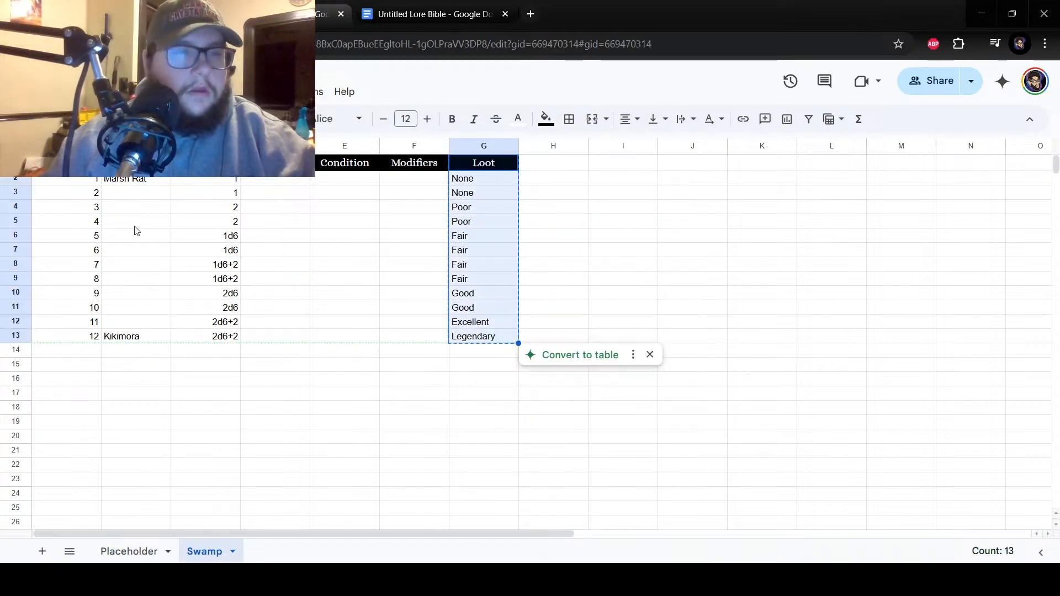
Enter Alligator beside number 10 in cell B11 of the Swamp sheet.
left_click(136, 221)
left_click(134, 194)
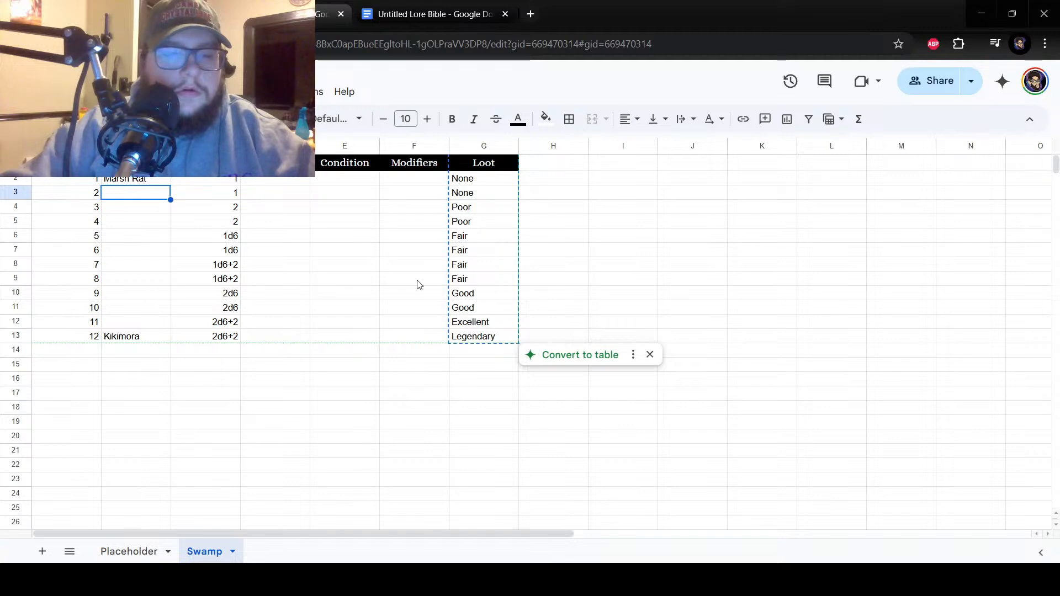
key("Down")
key("Down")
key("Down")
key("Down")
key("Down")
key("Down")
key("Down")
key("Down")
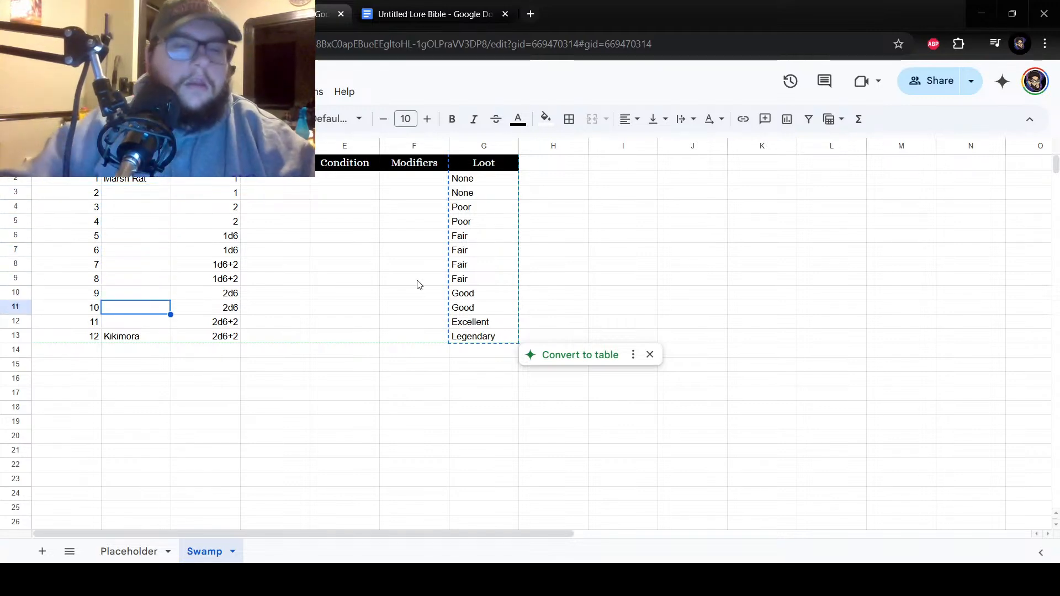
type("Alliga")
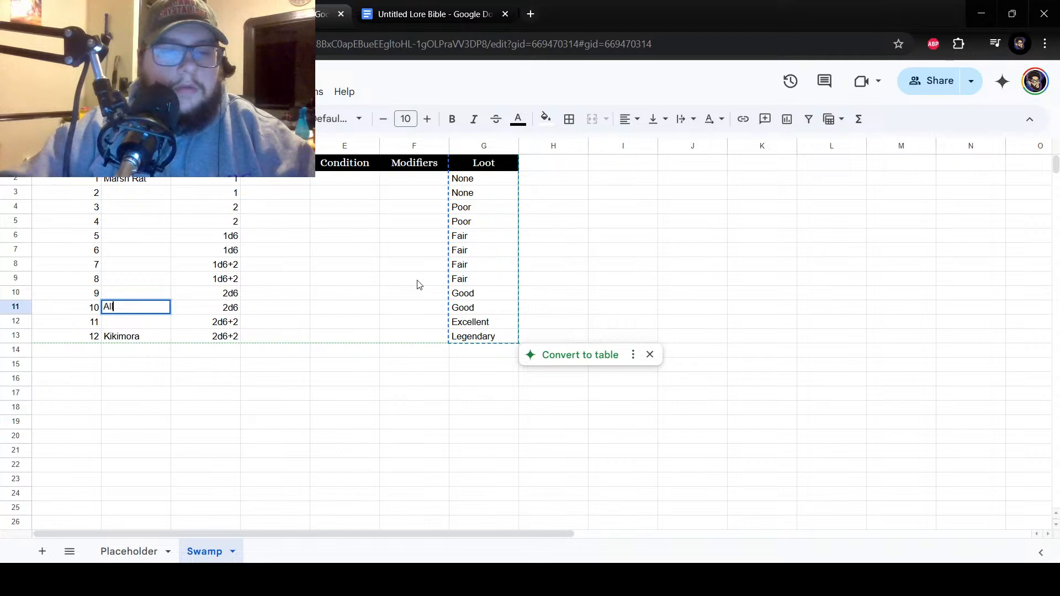
type("tor")
key("Return")
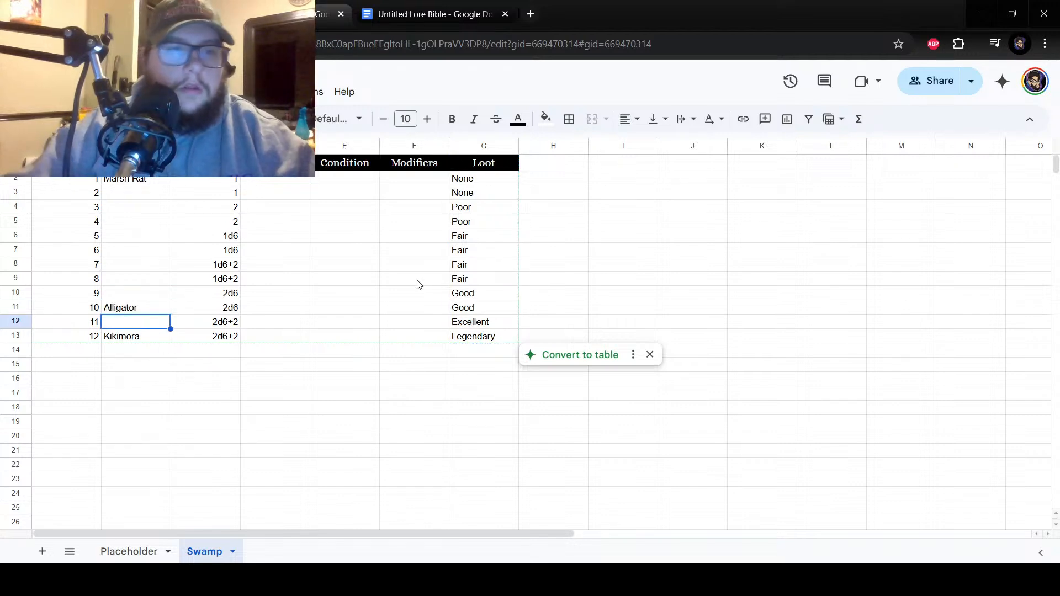
key("Up")
key("Up")
key("Up")
key("Down")
key("Up")
key("Up")
key("Up")
key("Down")
key("Down")
key("Down")
key("Down")
key("Down")
key("Down")
key("Down")
key("Down")
key("Up")
key("Up")
key("Up")
key("Down")
key("Up")
key("Up")
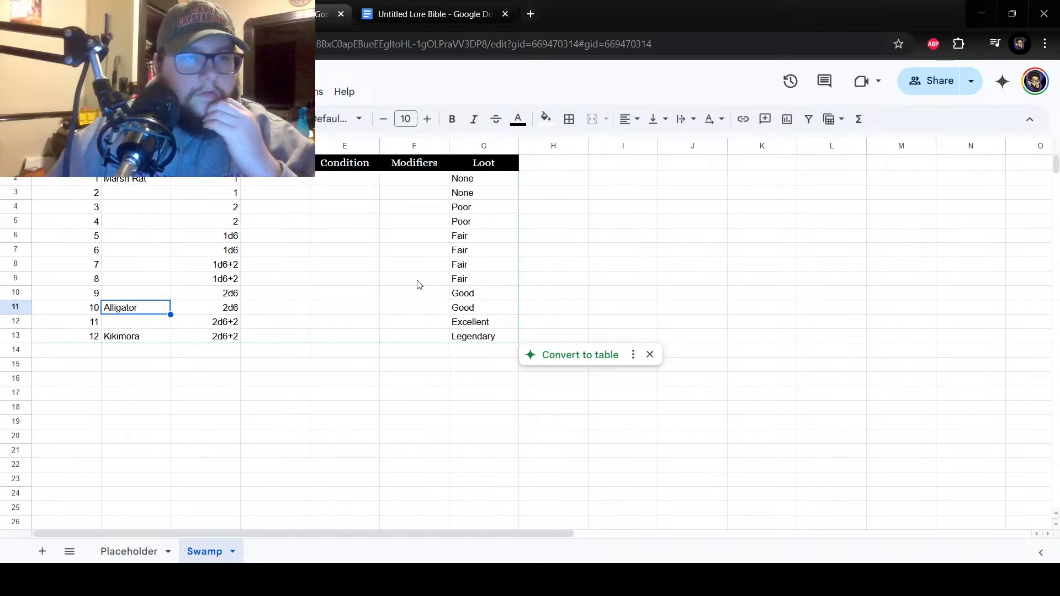
key("Up")
key("Up")
key("Up")
key("Up")
key("Up")
key("Up")
key("Up")
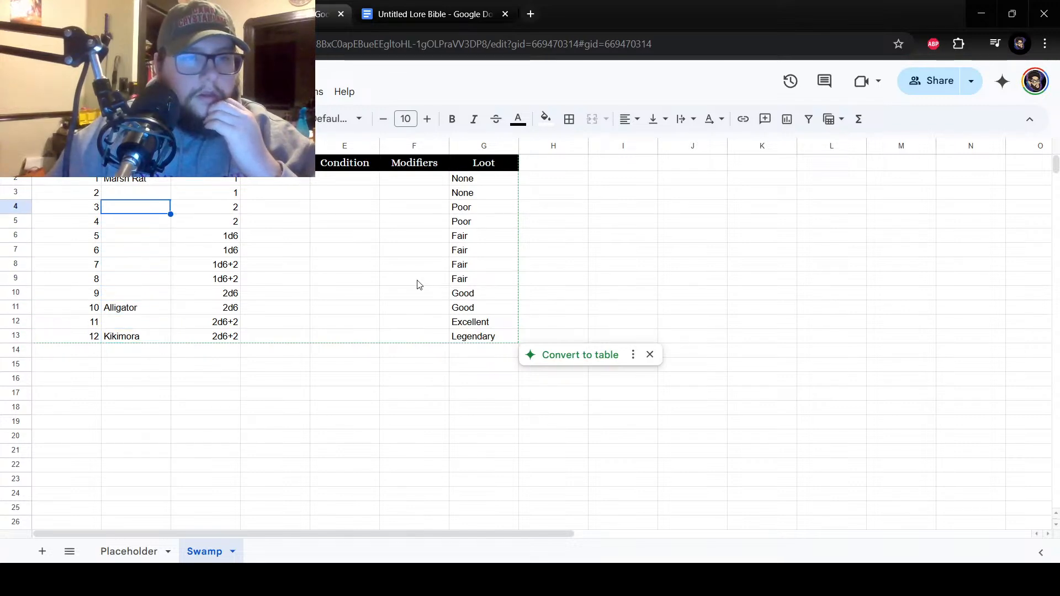
Enter Traveler Ghosts beside number 6 in cell B7.
key("Down")
key("Down")
key("Down")
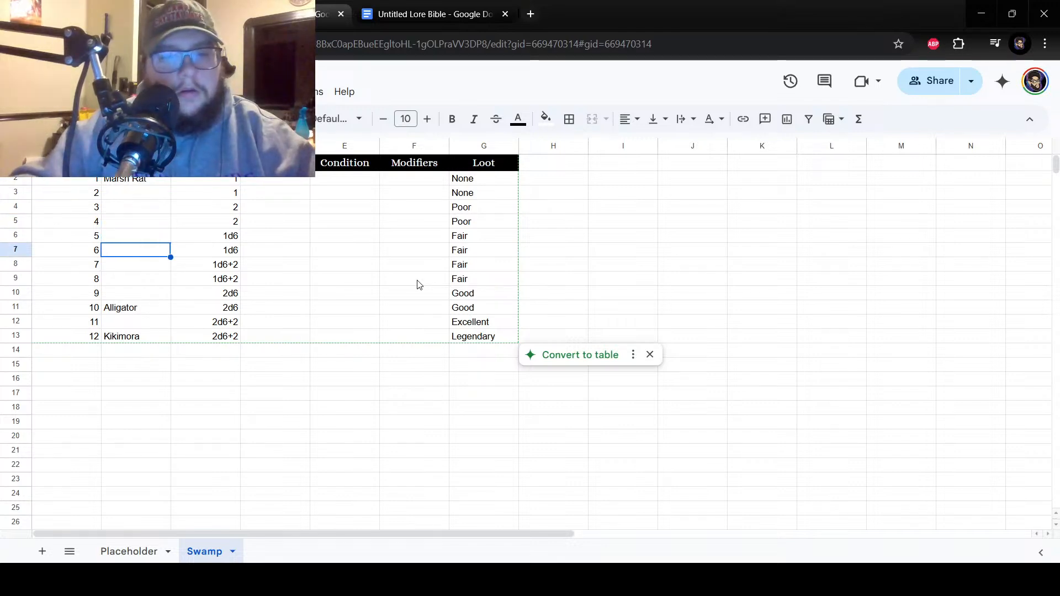
type("Traveler")
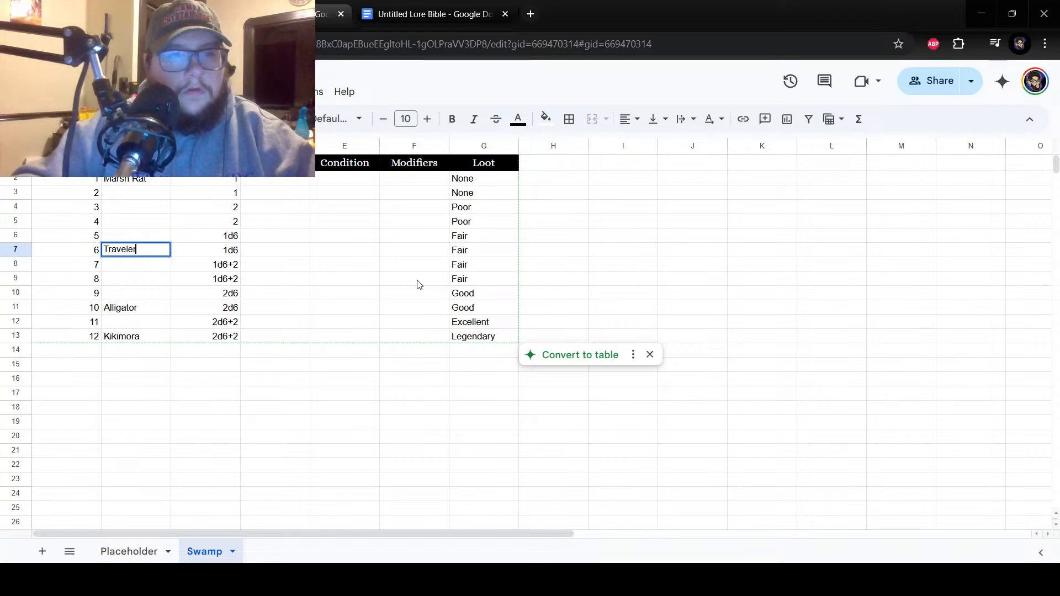
type(" Ghosts")
key("Return")
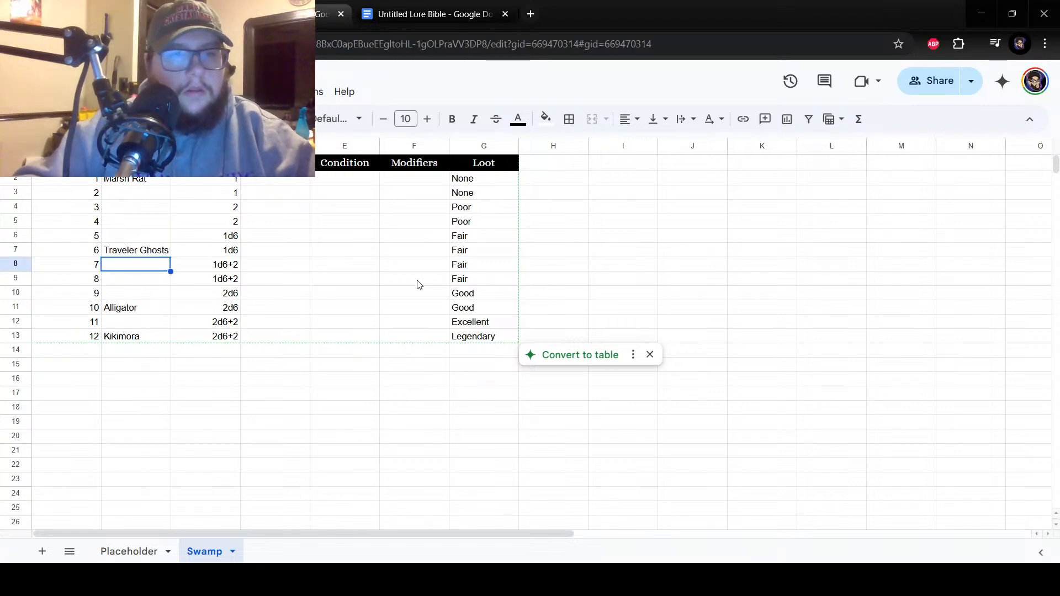
Enter Bandits beside number 2 in cell B3.
left_click(137, 279)
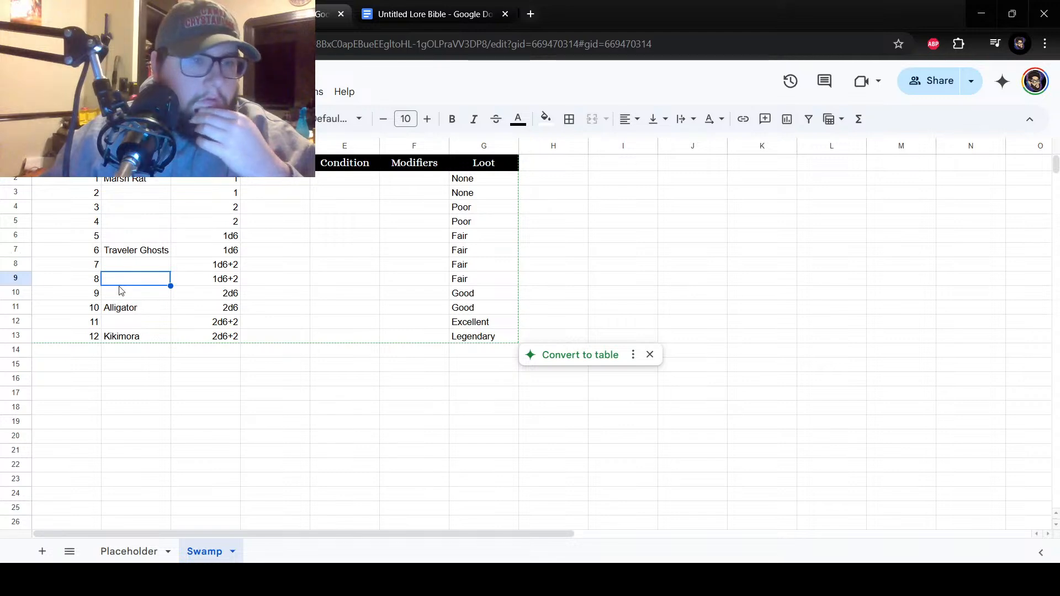
left_click(121, 294)
left_click(130, 270)
left_click(120, 197)
type("Bandits")
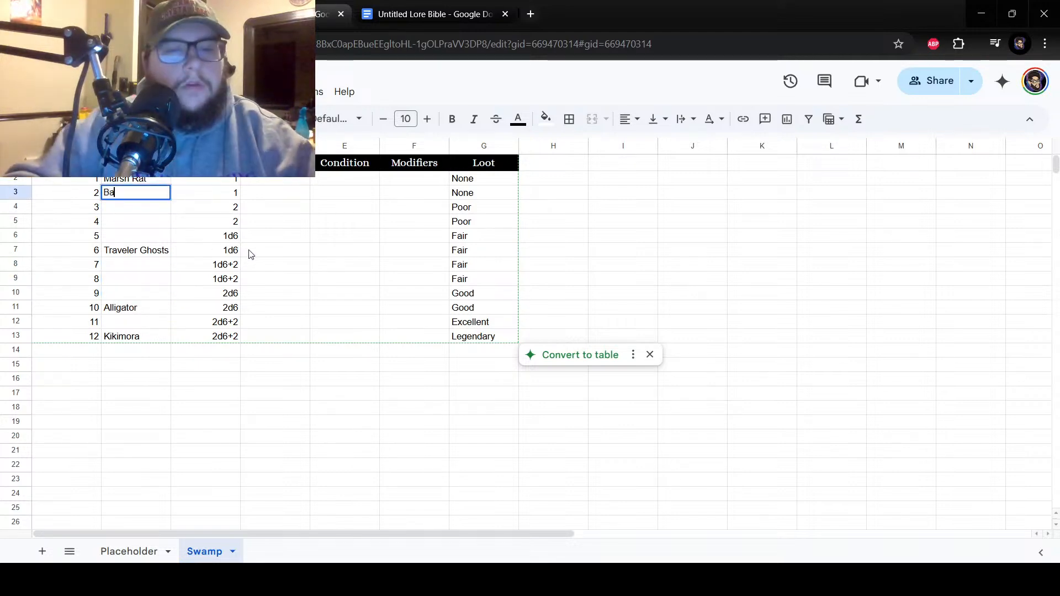
key("Return")
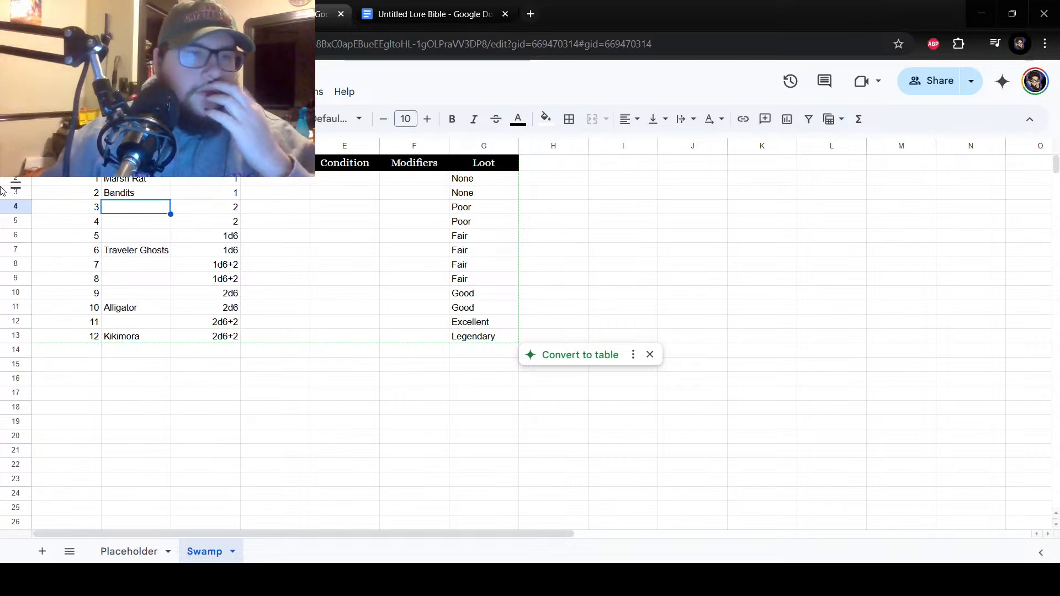
Fill Bandits down into cells B4 and B5, and clear cells B3 and B4 to keep only the entry beside number 4.
left_click(145, 197)
left_click_drag(170, 200, 167, 223)
left_click_drag(144, 205, 141, 195)
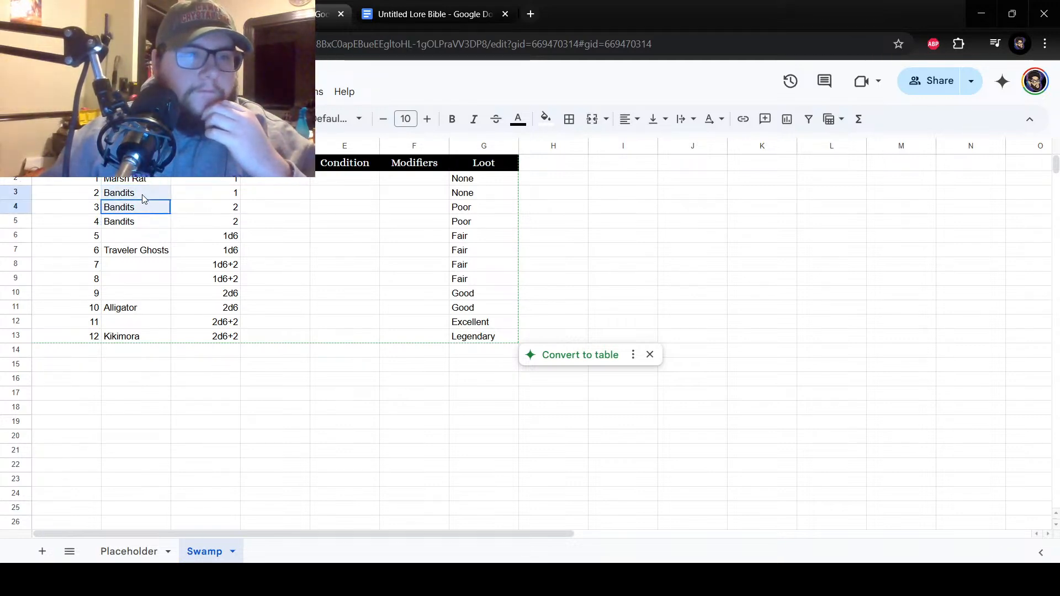
key("Delete")
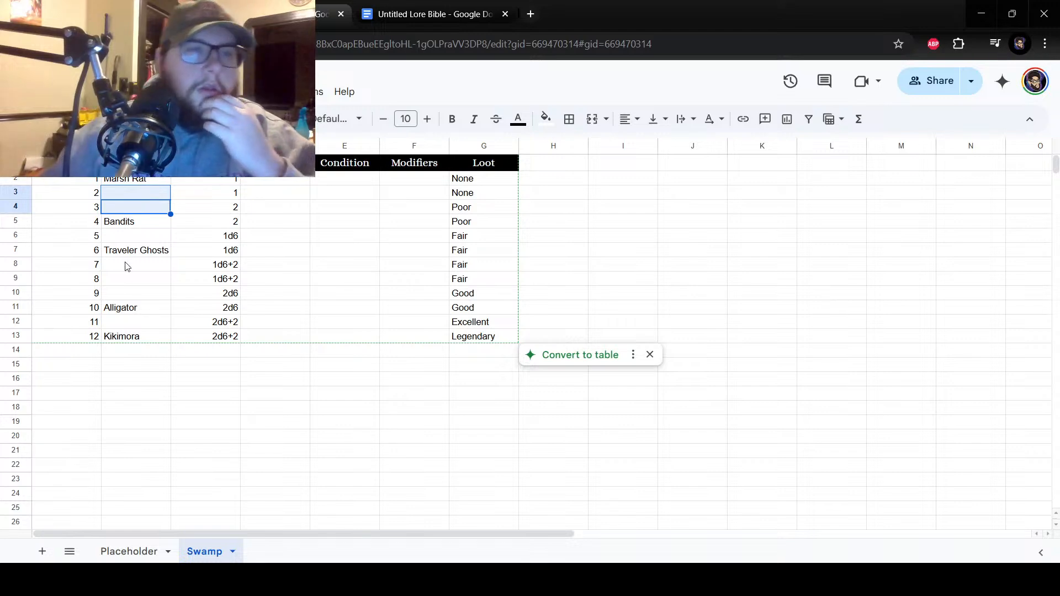
left_click(123, 238)
left_click_drag(122, 194, 132, 194)
left_click(123, 196)
left_click(132, 208)
key("Up")
key("Up")
left_click(145, 222)
left_click(139, 241)
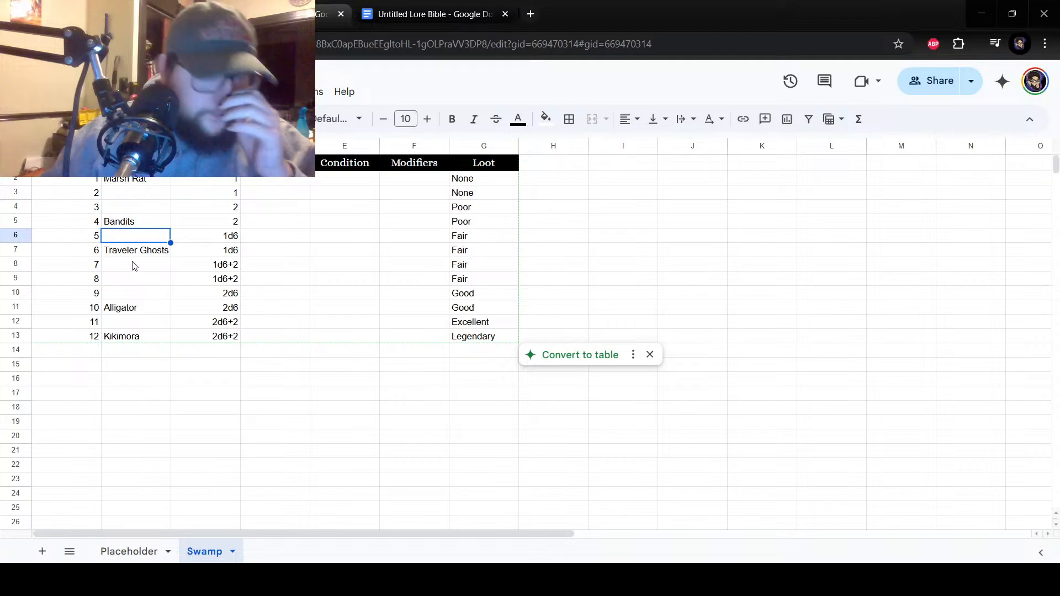
left_click(134, 266)
left_click(122, 282)
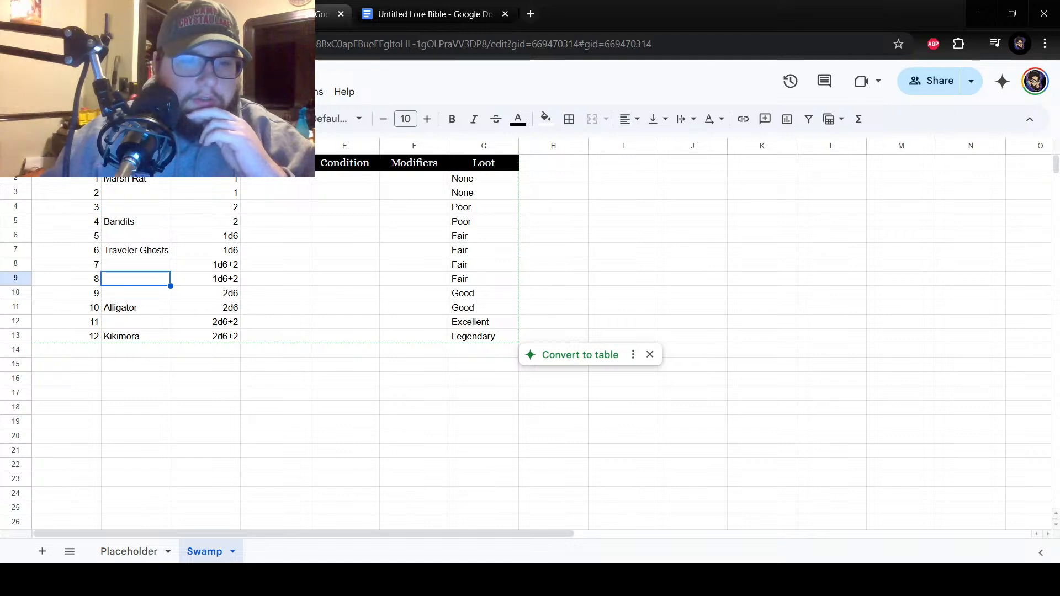
left_click(300, 529)
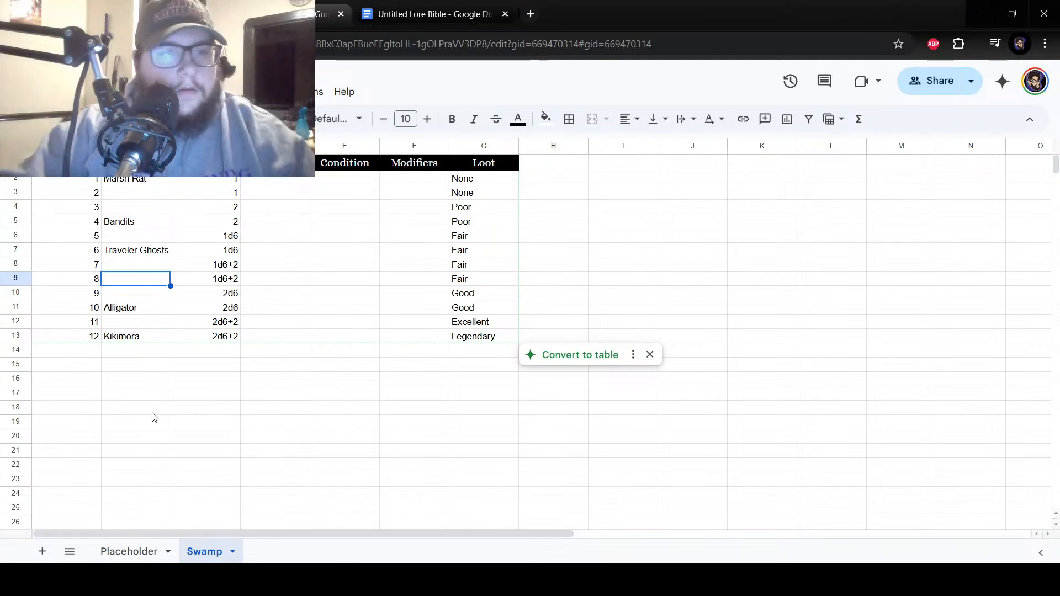
key("Up")
key("Up")
key("Up")
key("Up")
key("Up")
key("Up")
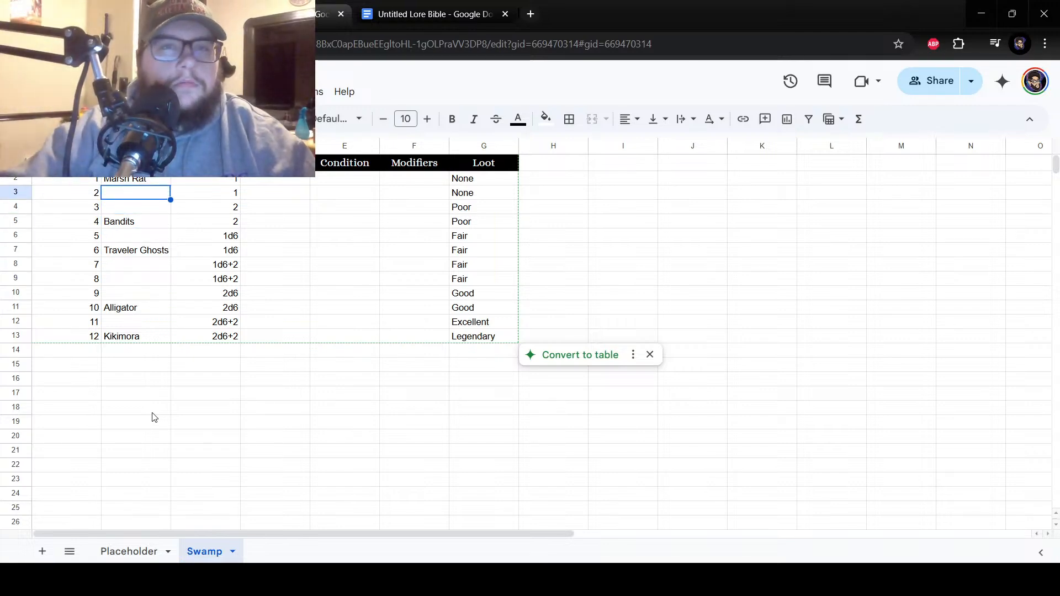
left_click(271, 528)
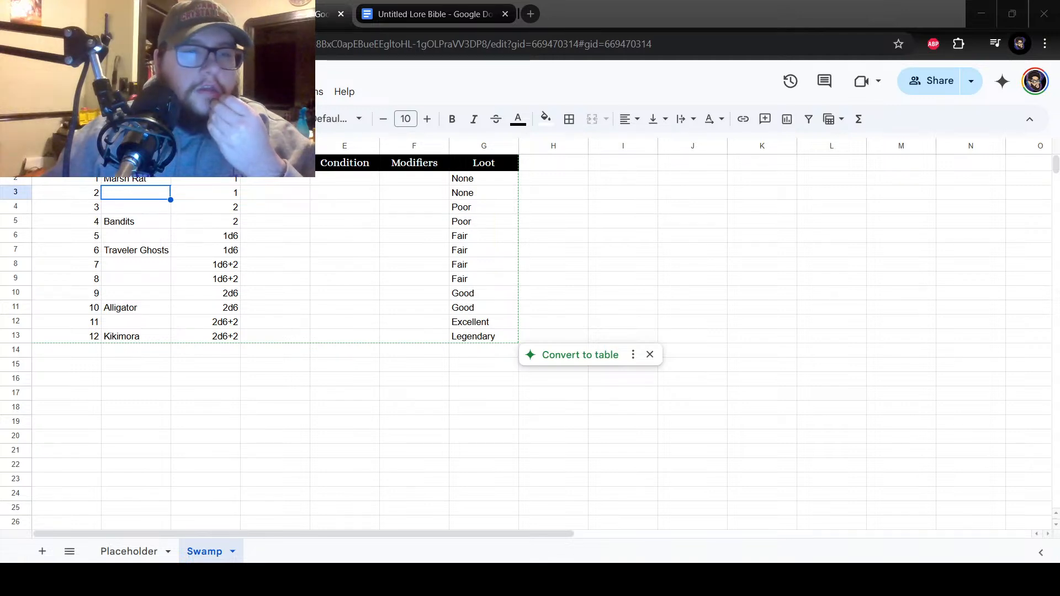
Enter Lynx beside number 3 in cell B4.
left_click(135, 277)
left_click(142, 239)
left_click(142, 217)
left_click(157, 209)
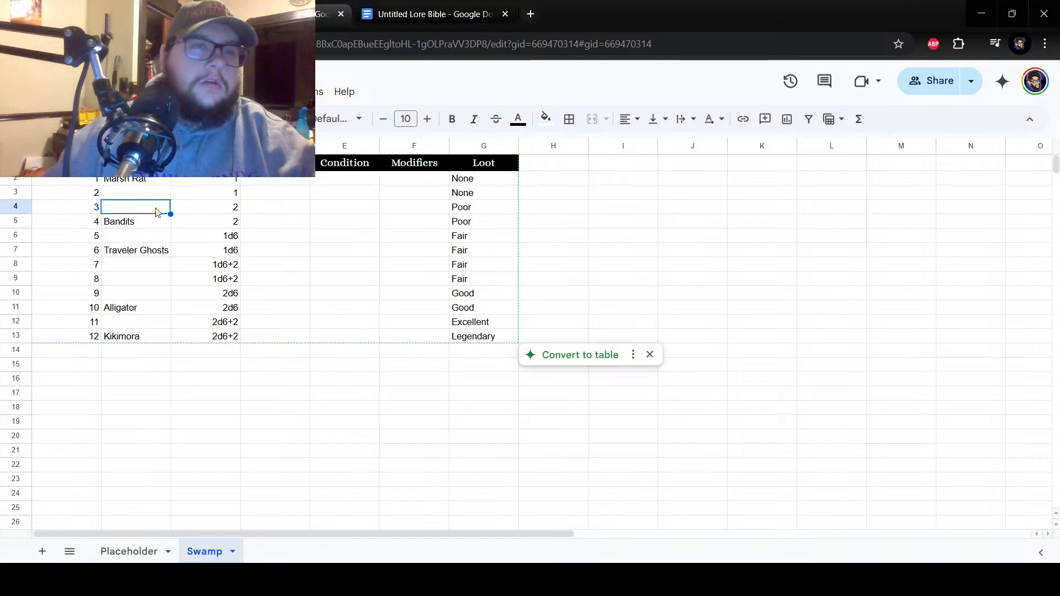
type("Lynx")
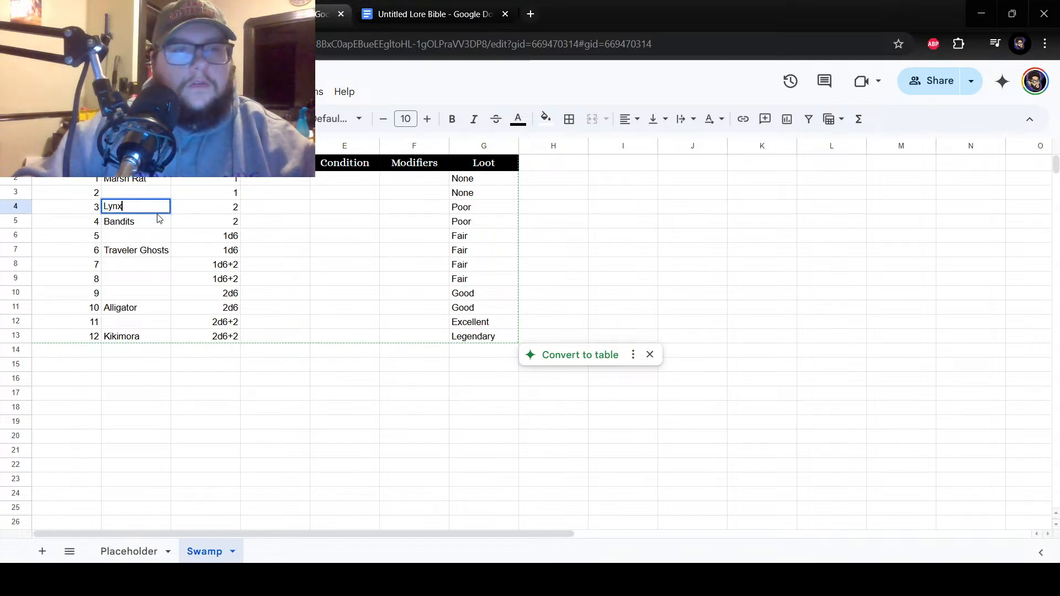
key("Return")
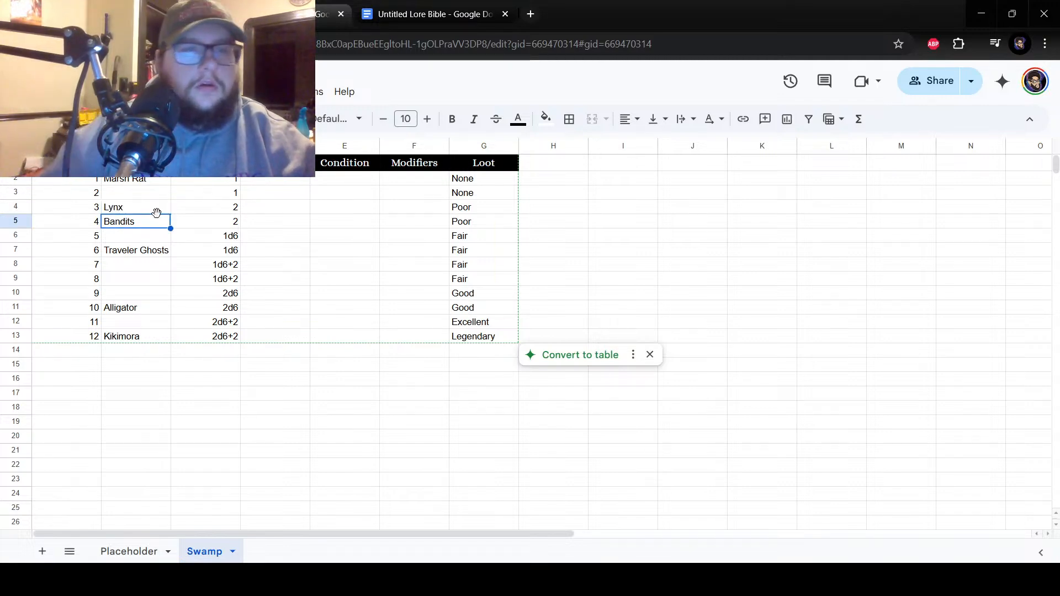
Append an asterisk to Marsh Rat in cell B2 and to Bandits in cell B5.
left_click(147, 237)
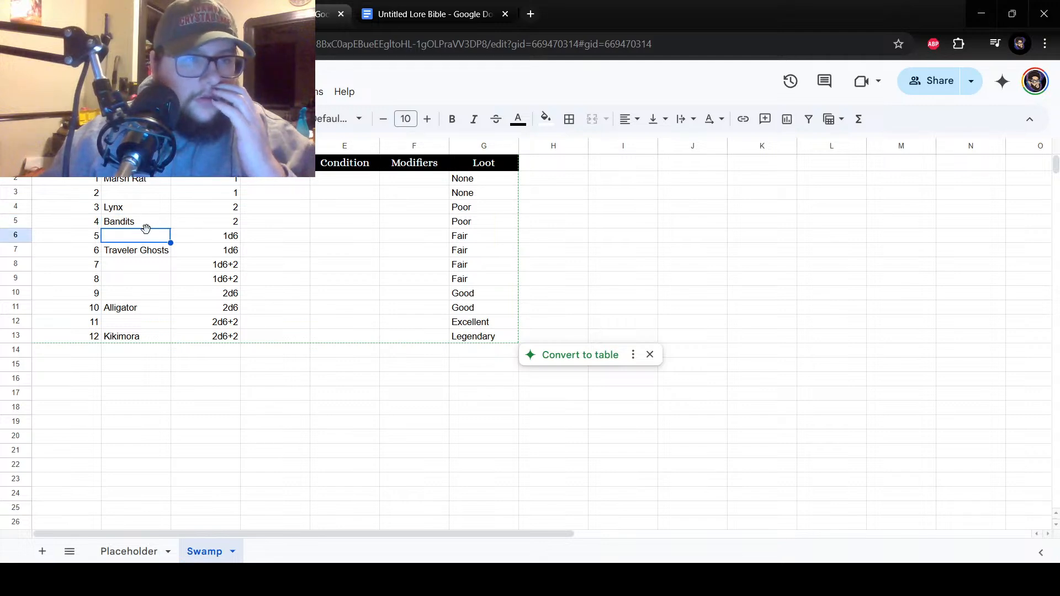
left_click(157, 182)
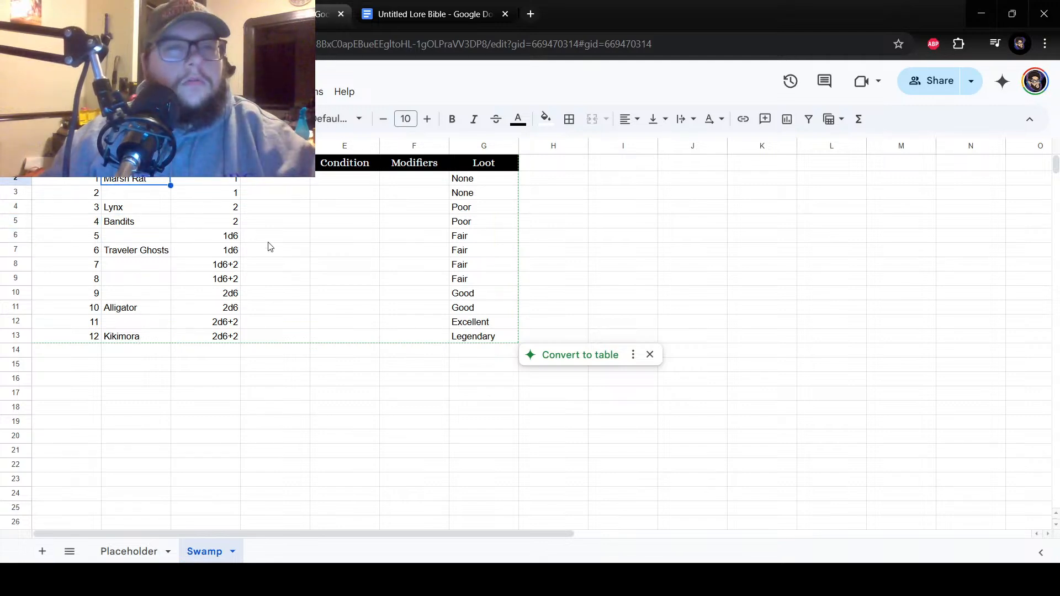
double_click(154, 183)
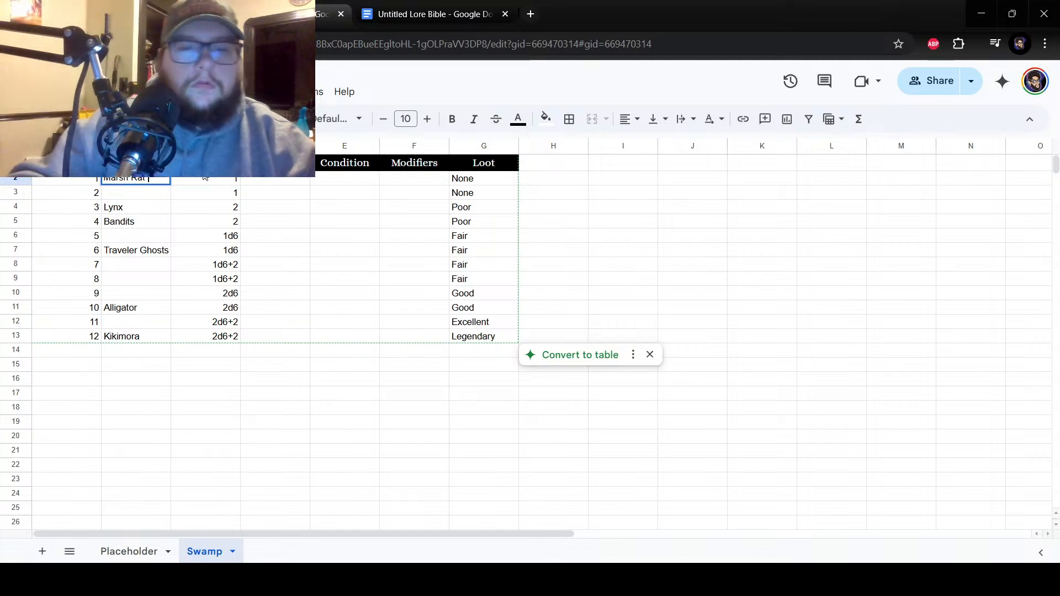
key("Return")
double_click(136, 224)
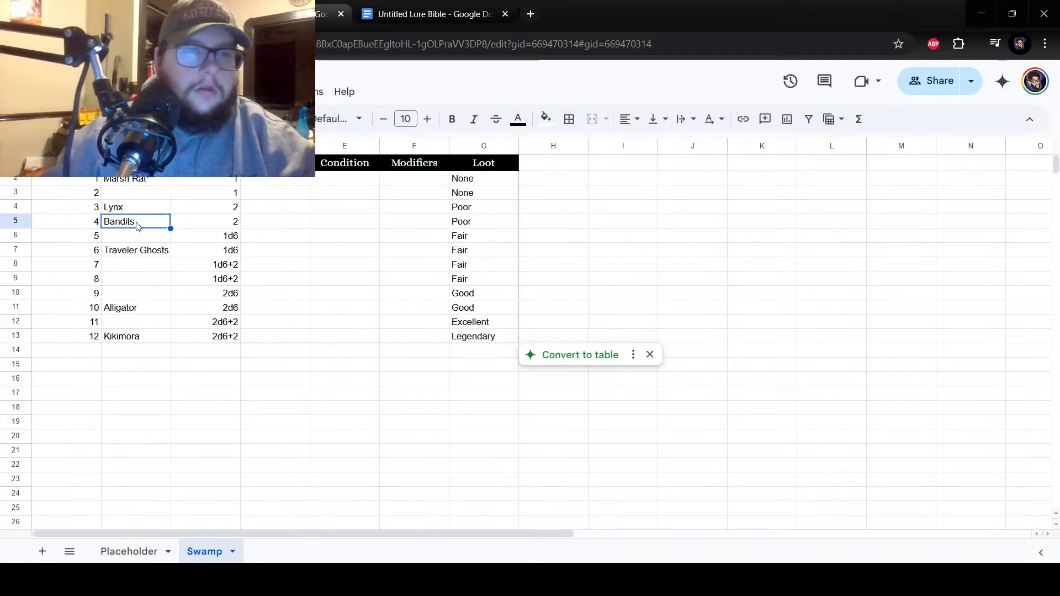
type("*")
key("Return")
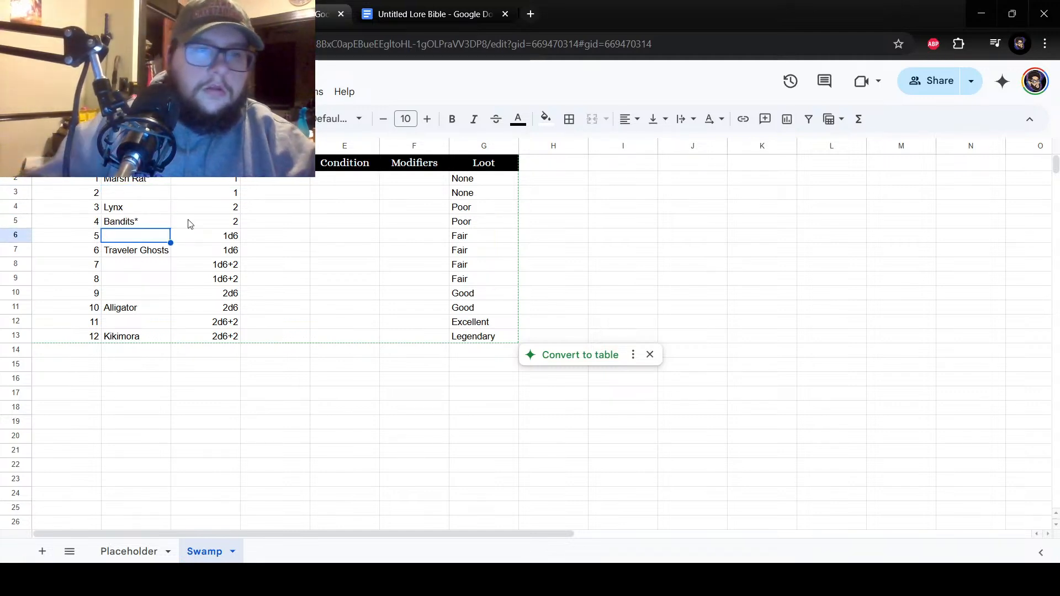
Append an asterisk to Traveler Ghosts in cell B7 and to Alligator in cell B11.
double_click(166, 254)
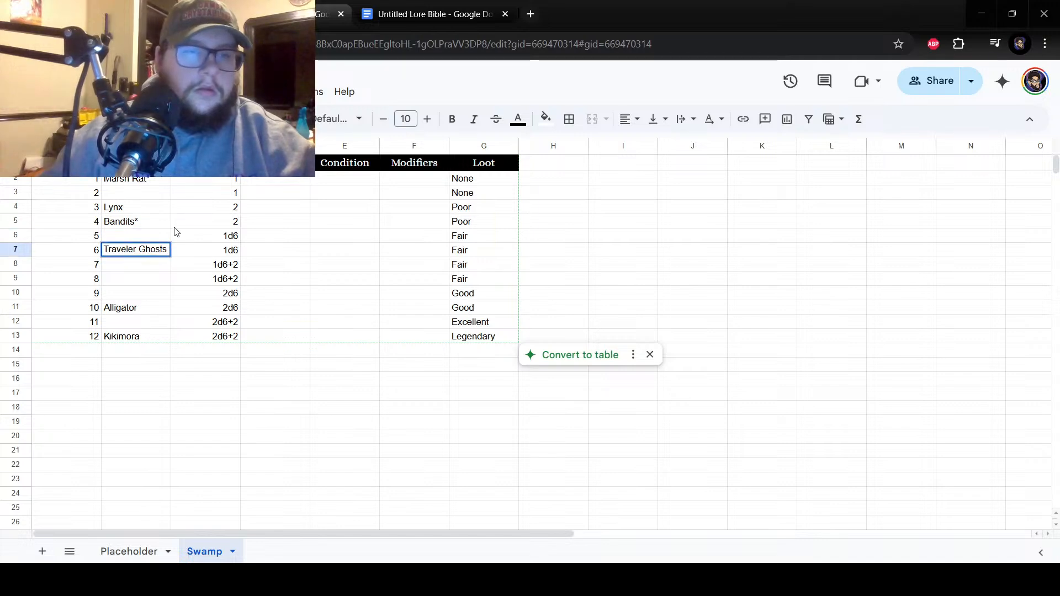
type("*")
key("Return")
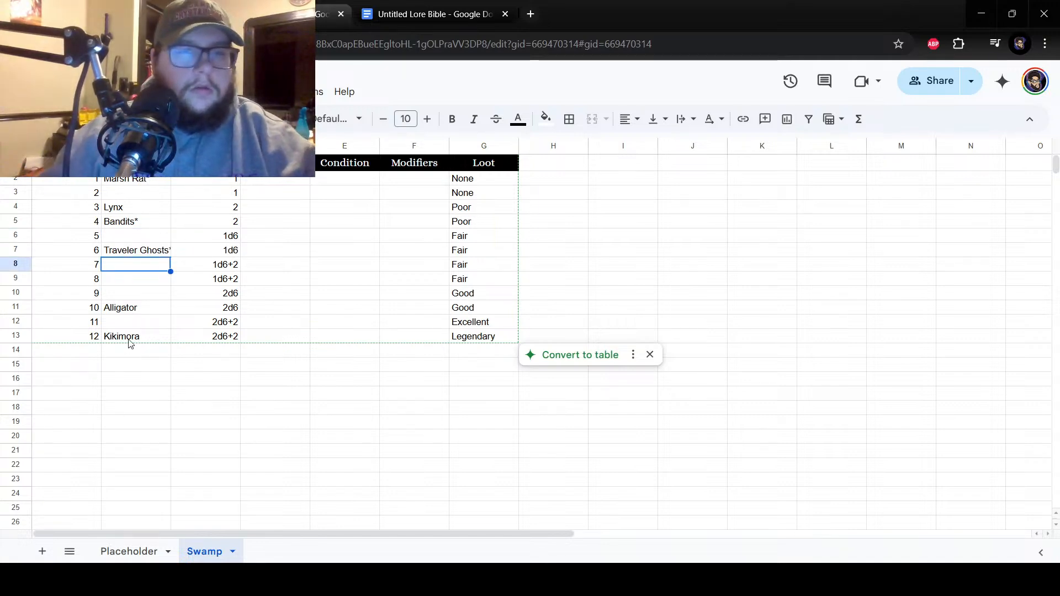
double_click(158, 309)
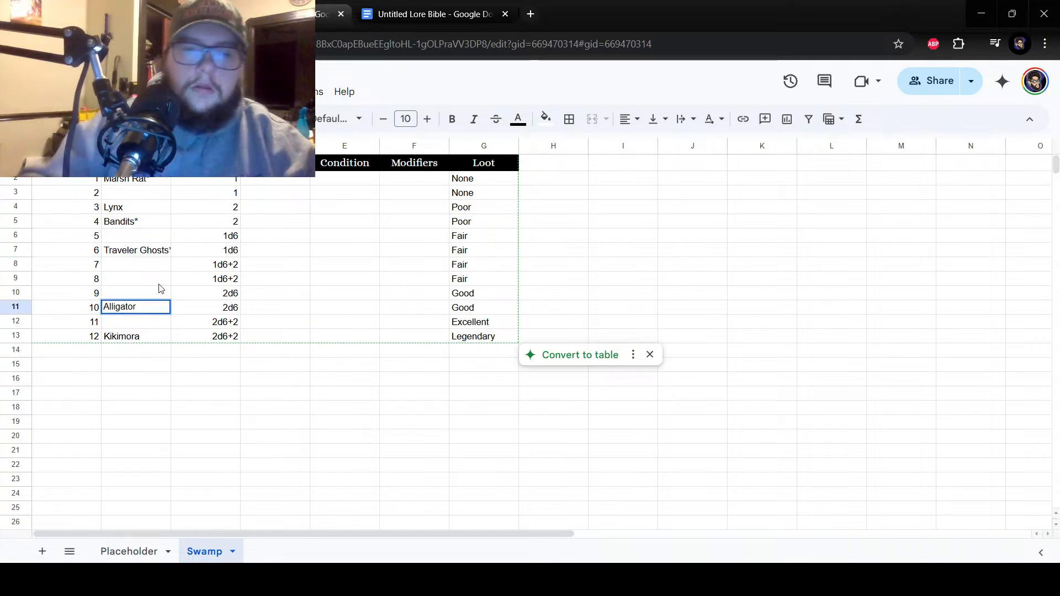
type("*")
key("Return")
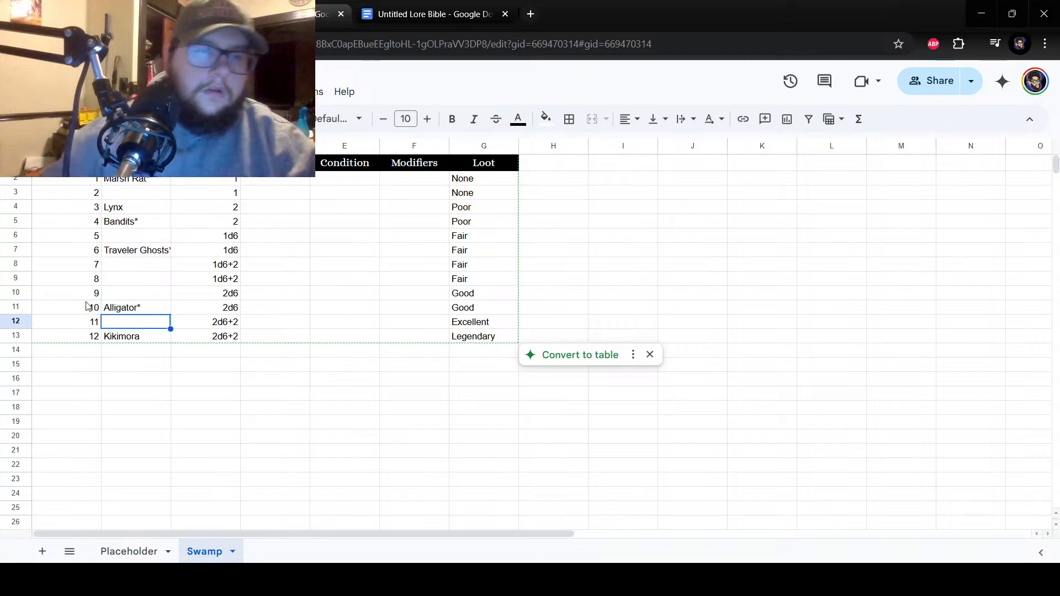
Enter the note "* = roll for Number" in cell B15 below the table.
left_click(144, 355)
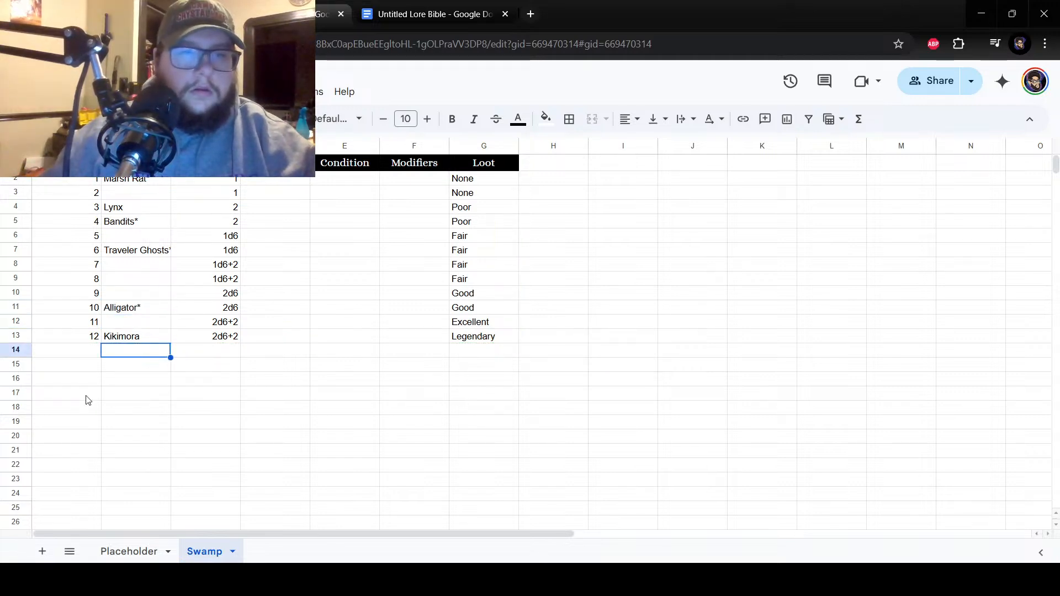
left_click(125, 365)
type("* = roll for Number")
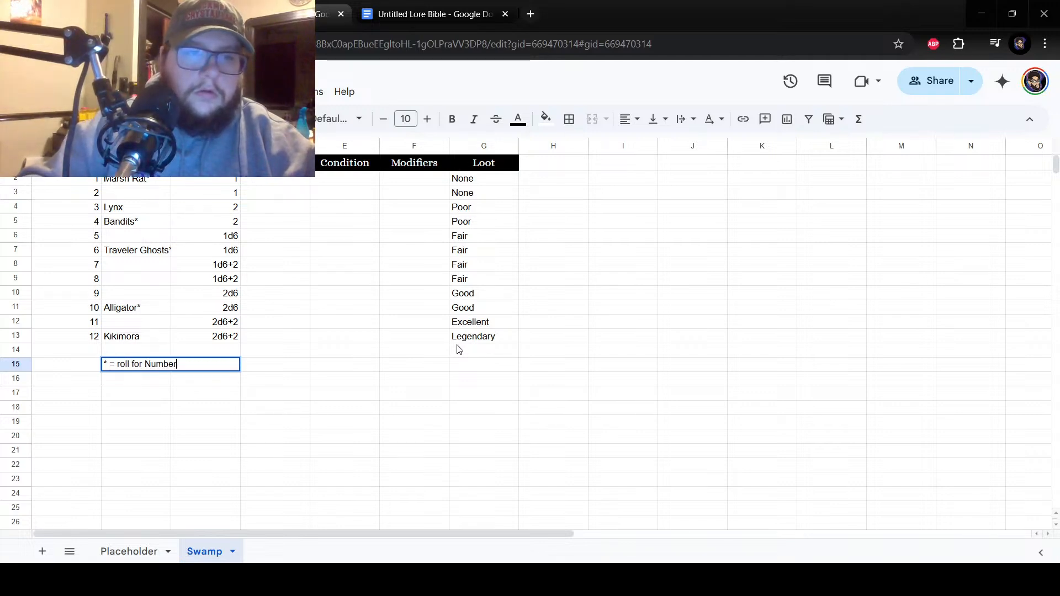
key("Return")
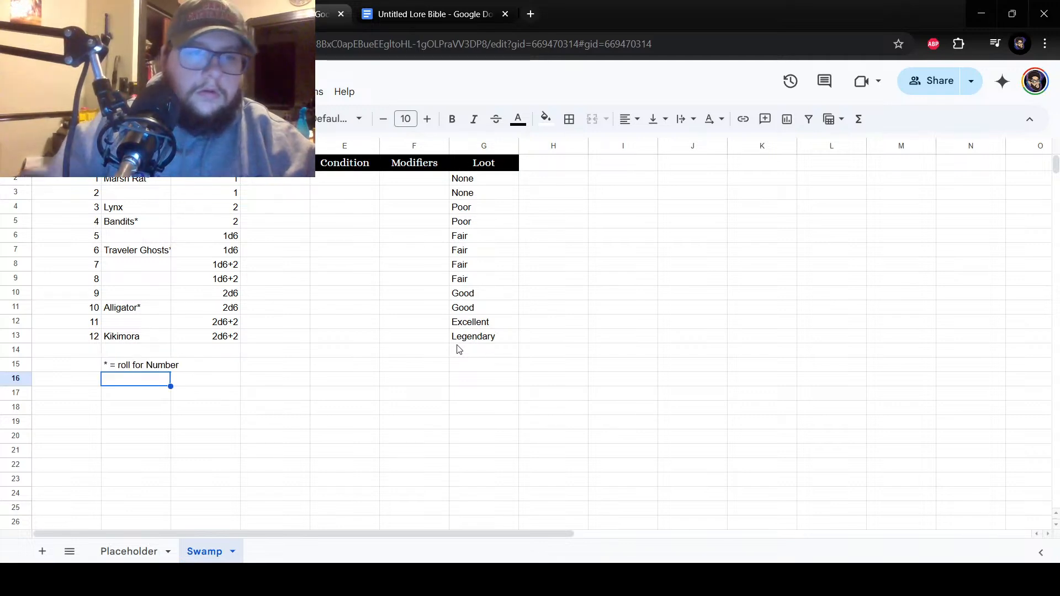
Append a caret to Kikimora in cell B13 and enter the note "^ = solitary" in cell B16.
double_click(147, 334)
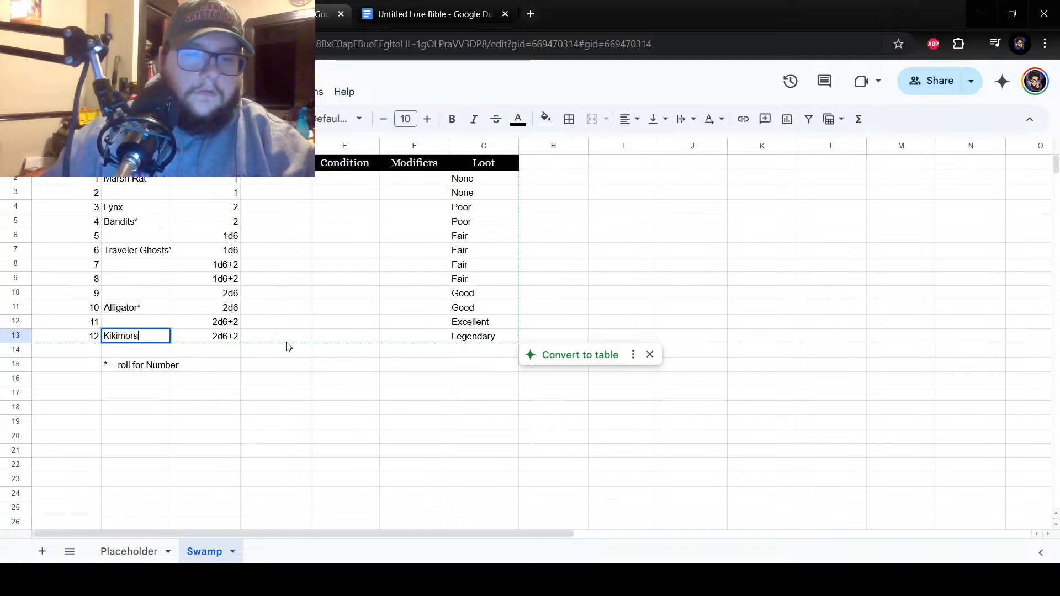
type("^")
key("Return")
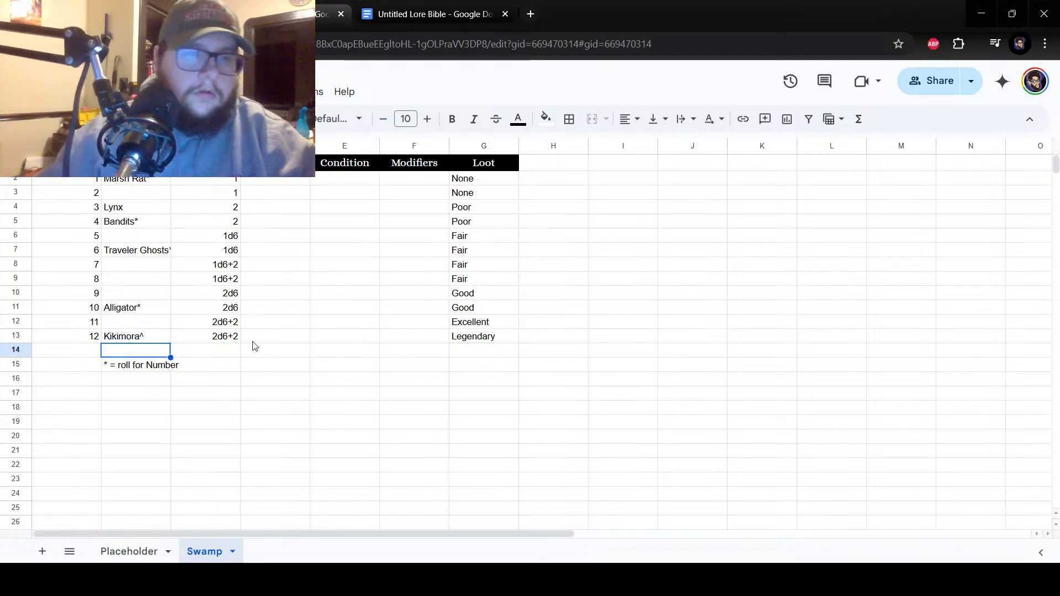
left_click(122, 381)
type("^")
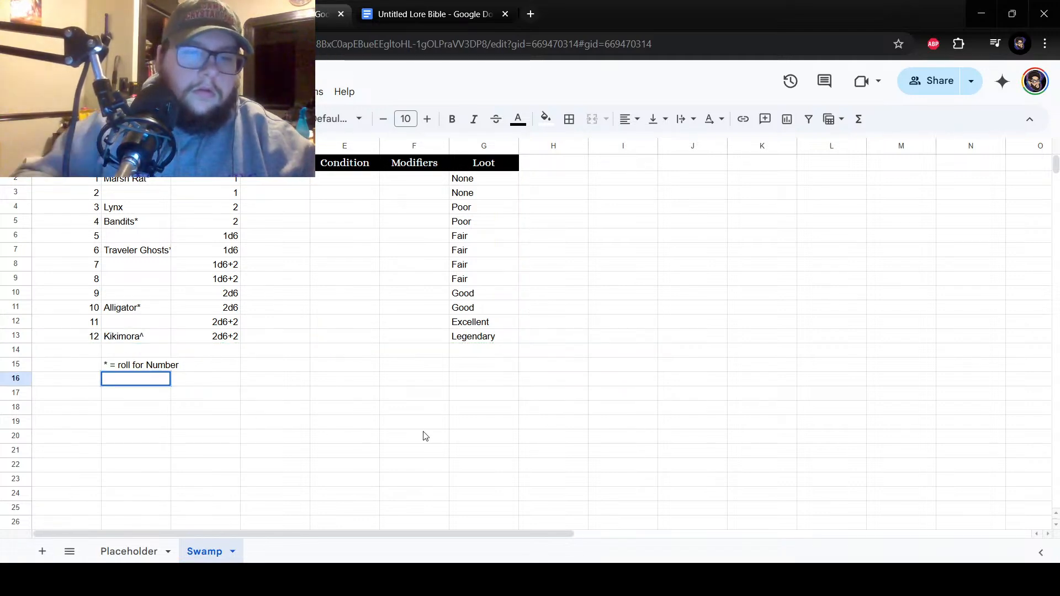
type(" = Sol")
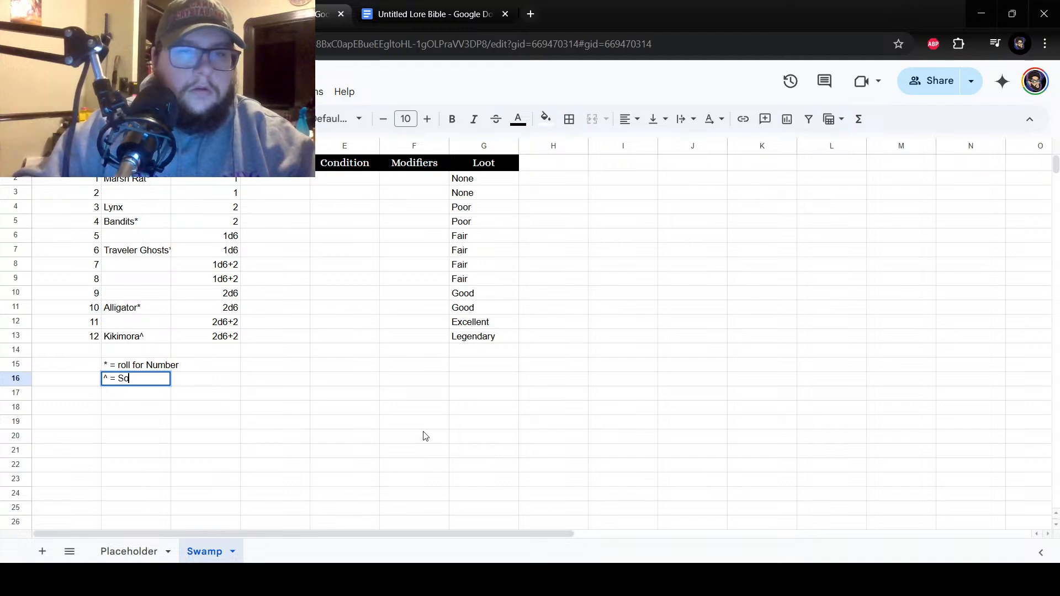
key("BackSpace")
key("BackSpace")
key("BackSpace")
type("solitary")
key("Return")
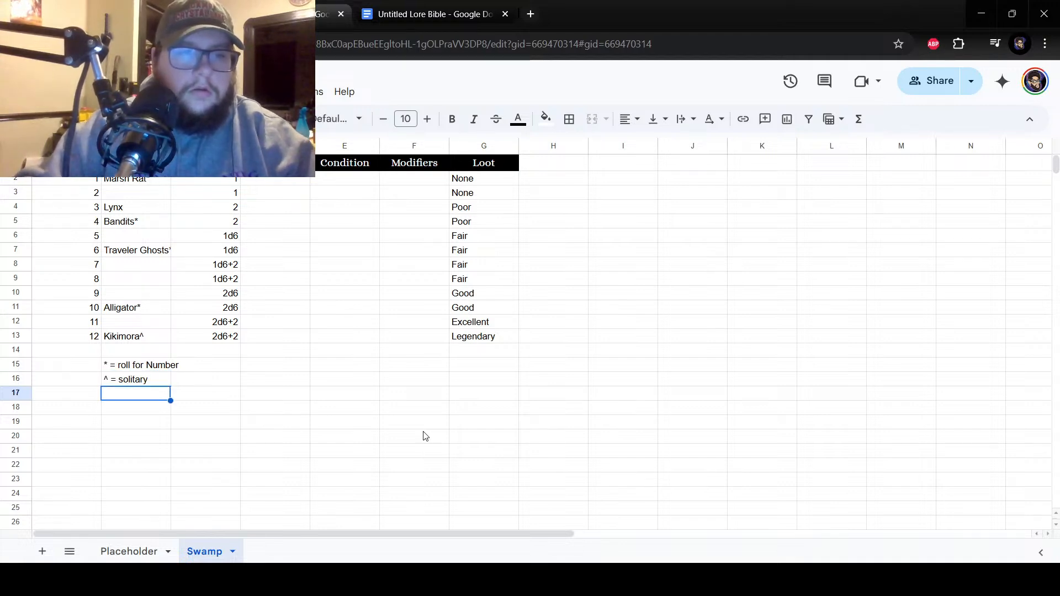
Clear the "^ = solitary" note from cell B16 and remove the caret from Kikimora in cell B13.
double_click(126, 381)
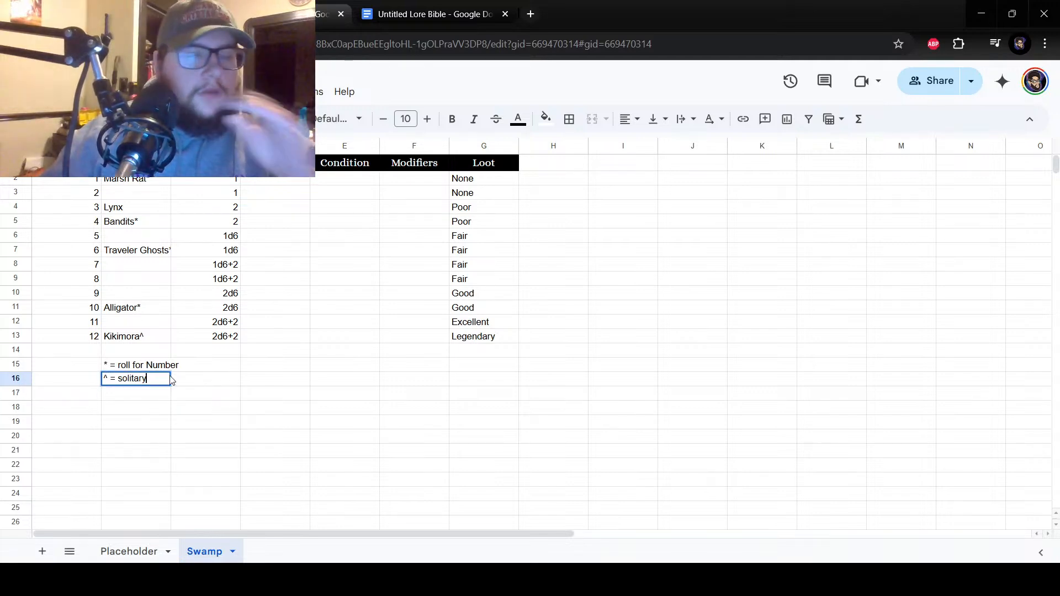
left_click_drag(160, 376, 118, 377)
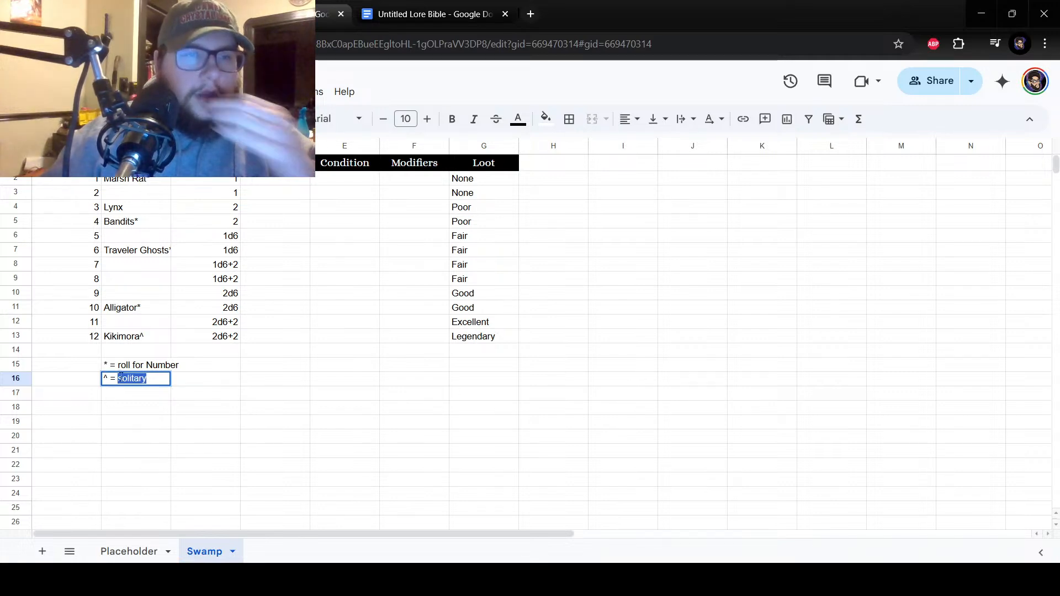
left_click(156, 382)
left_click(139, 405)
left_click(144, 381)
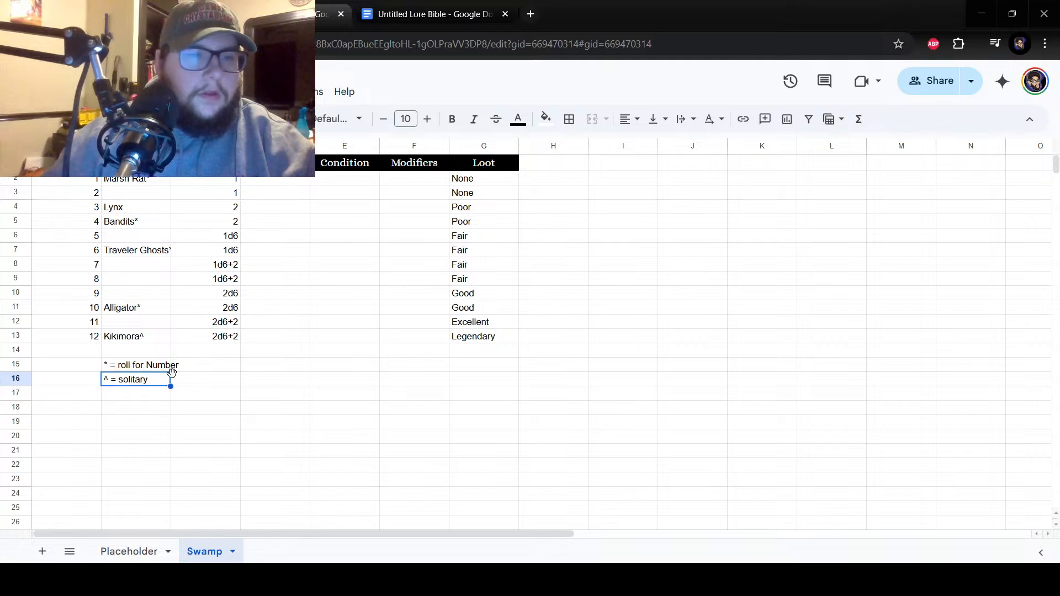
key("Delete")
left_click(155, 336)
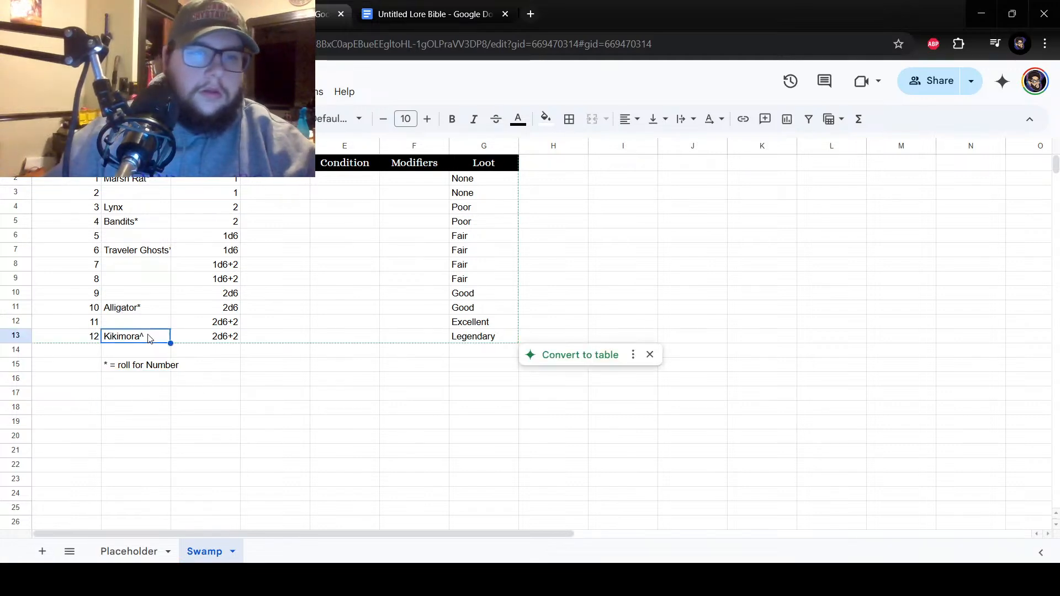
double_click(151, 339)
key("BackSpace")
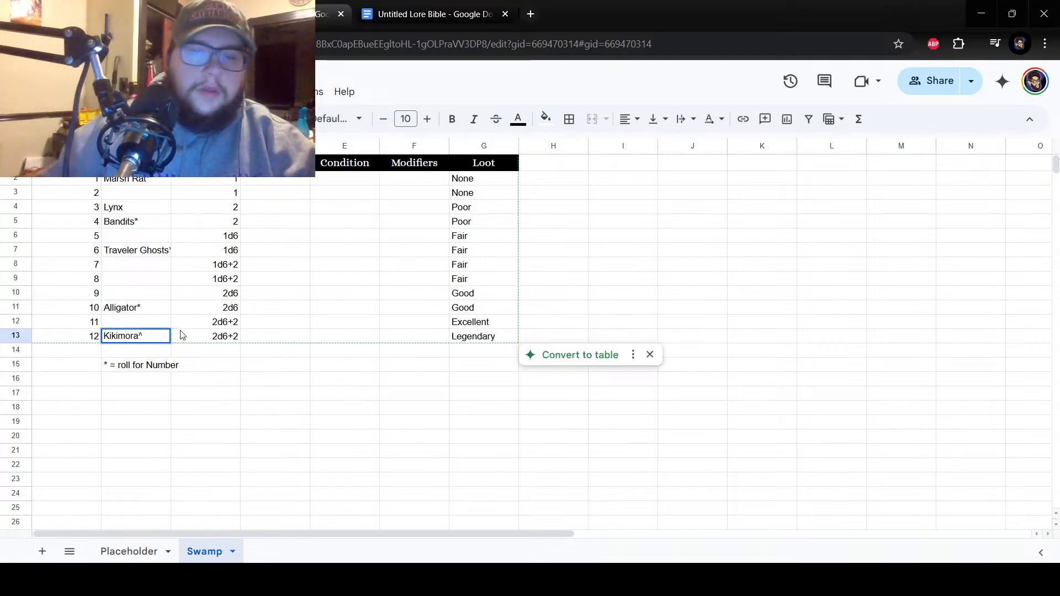
key("Return")
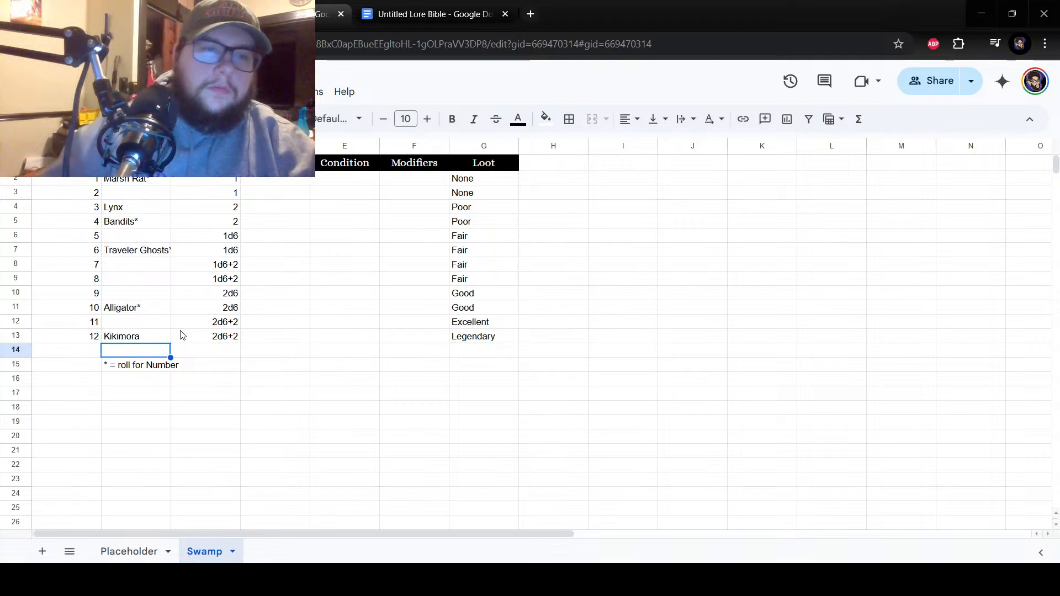
left_click(141, 327)
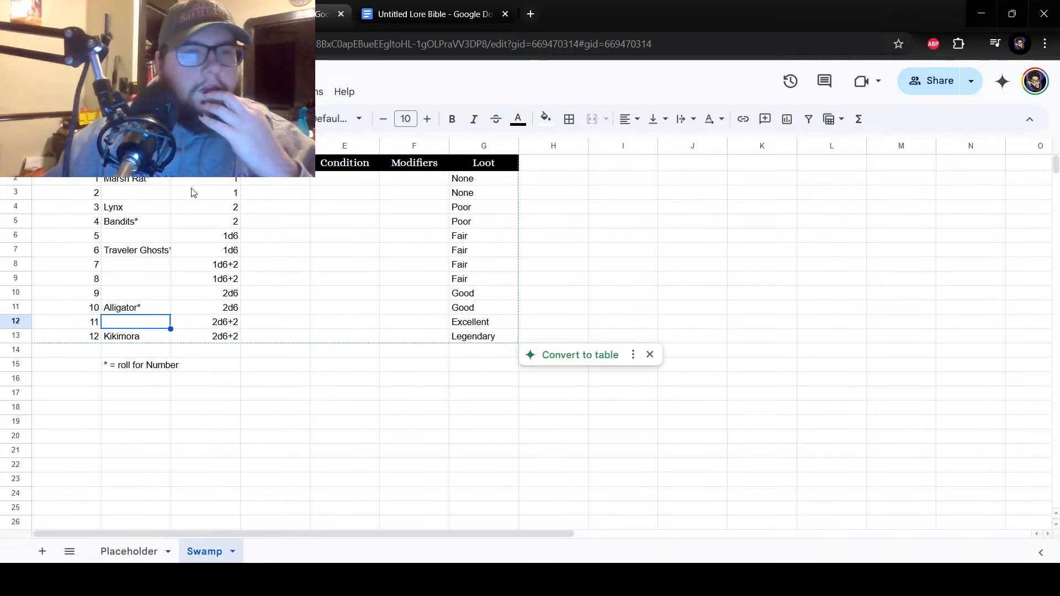
left_click(166, 210)
left_click(138, 198)
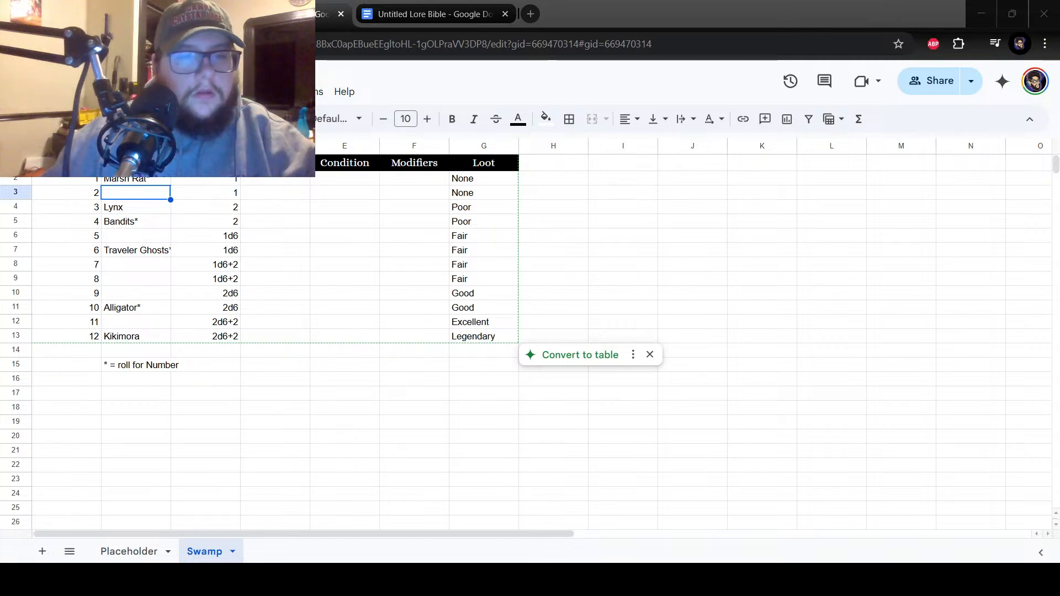
left_click(159, 223)
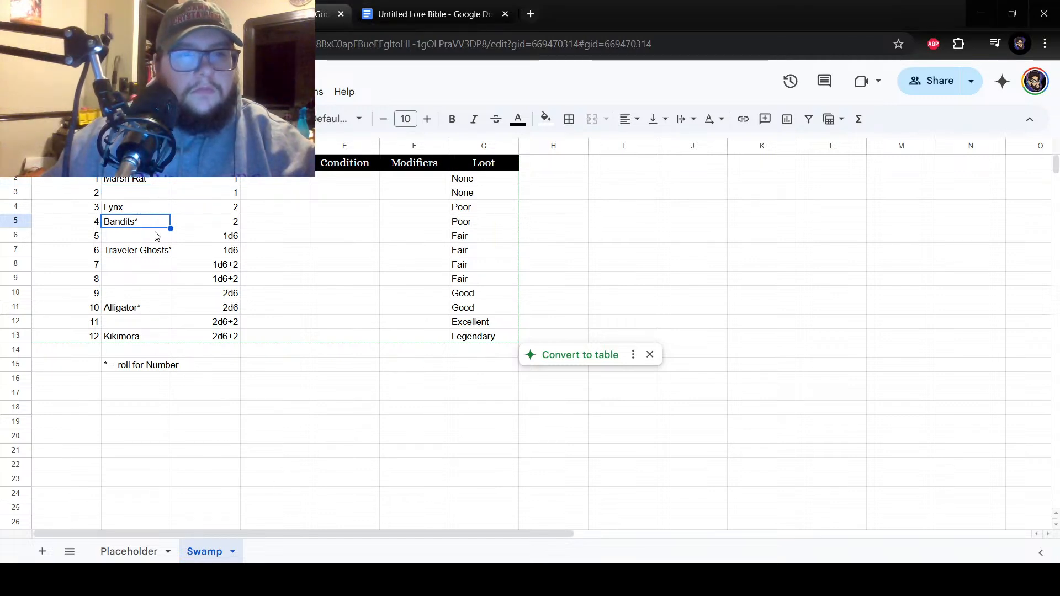
left_click(157, 236)
left_click_drag(148, 310, 138, 195)
left_click(150, 236)
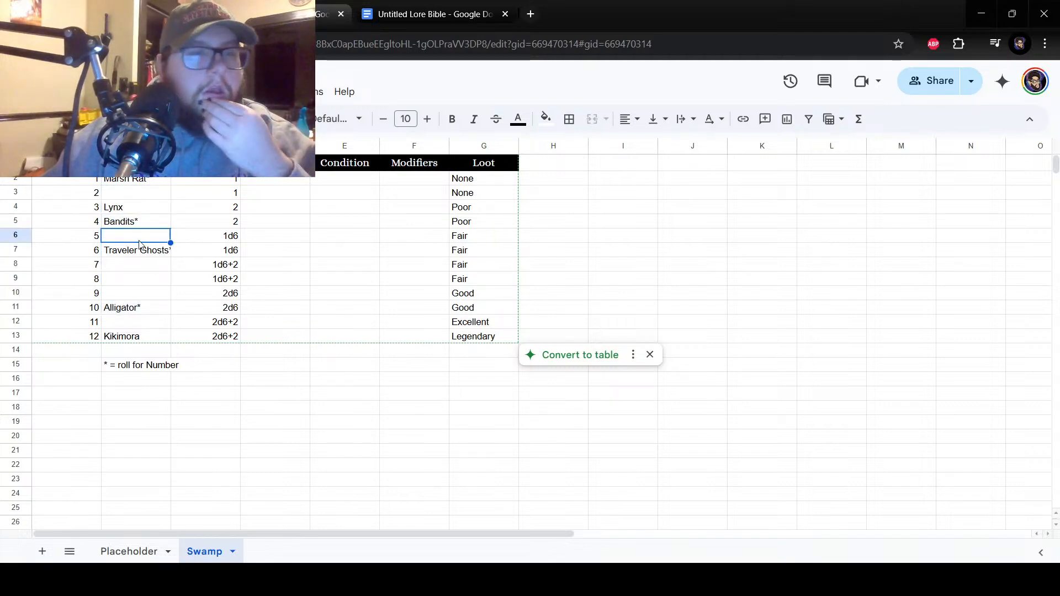
left_click(142, 195)
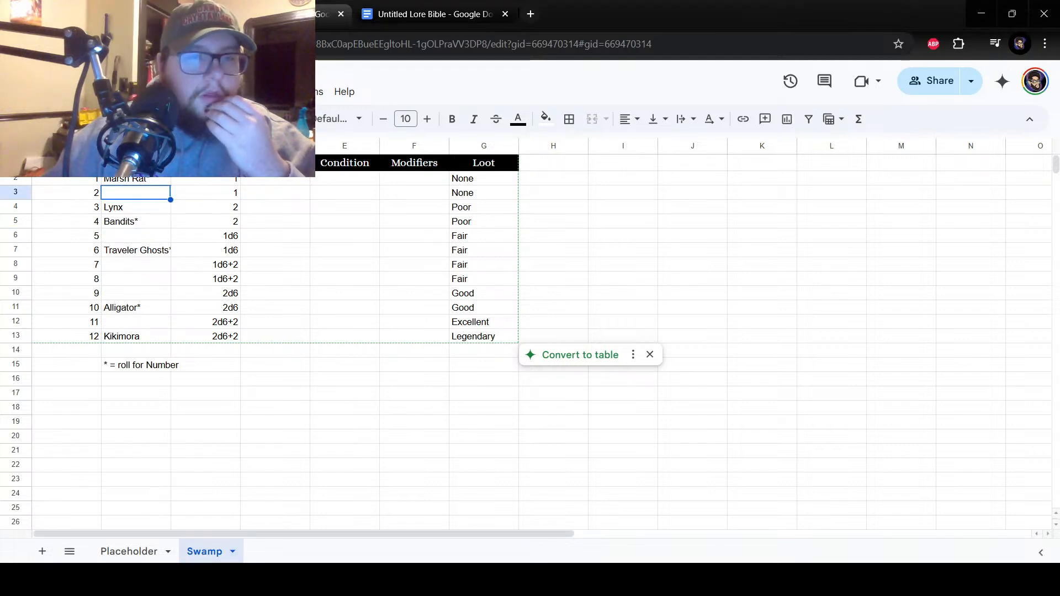
left_click(189, 508)
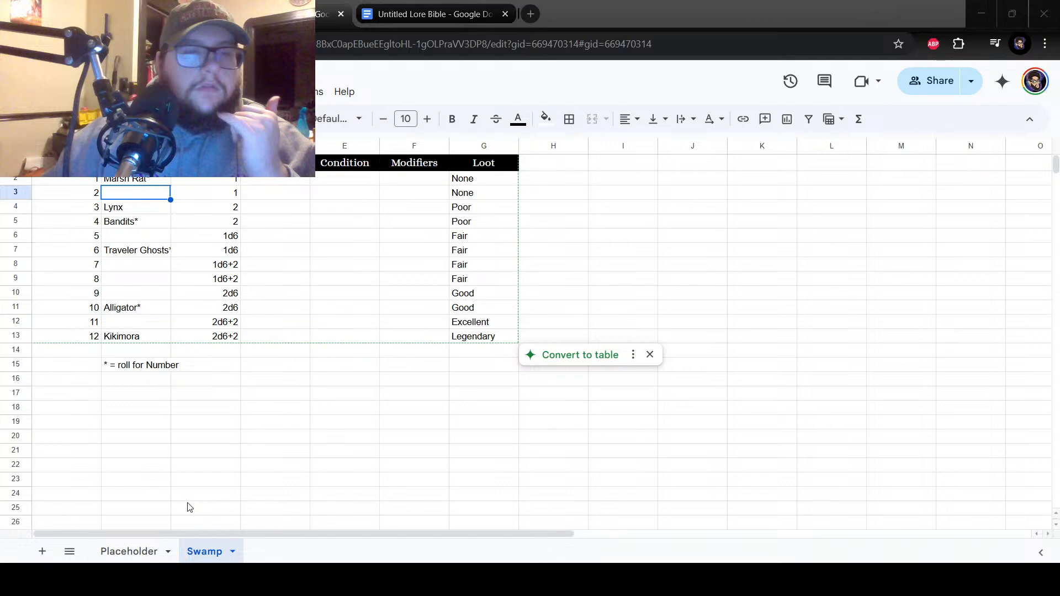
Enter Moose beside number 11 in cell B12.
left_click(130, 324)
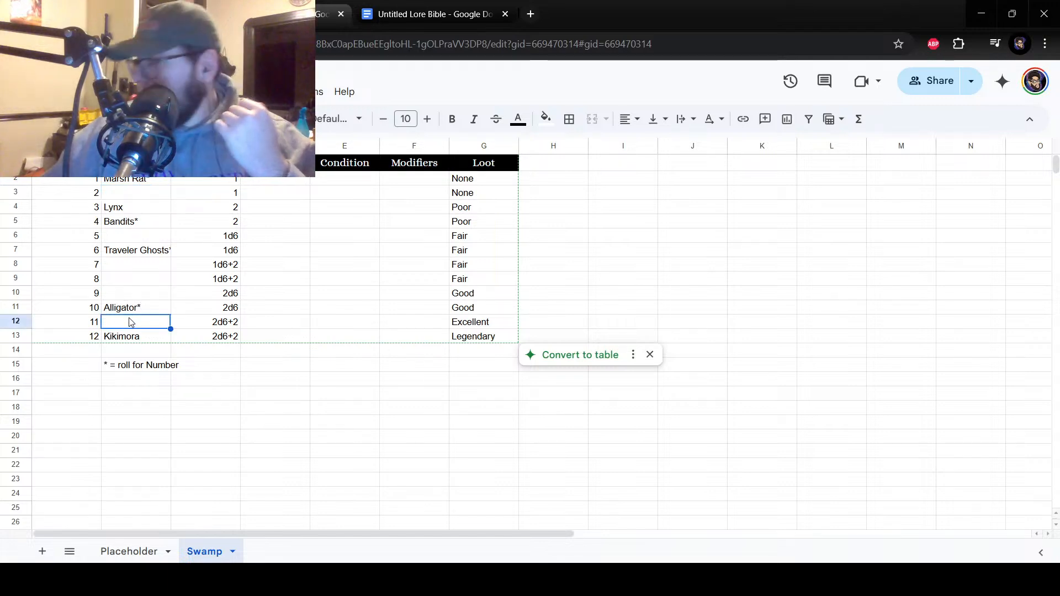
double_click(137, 323)
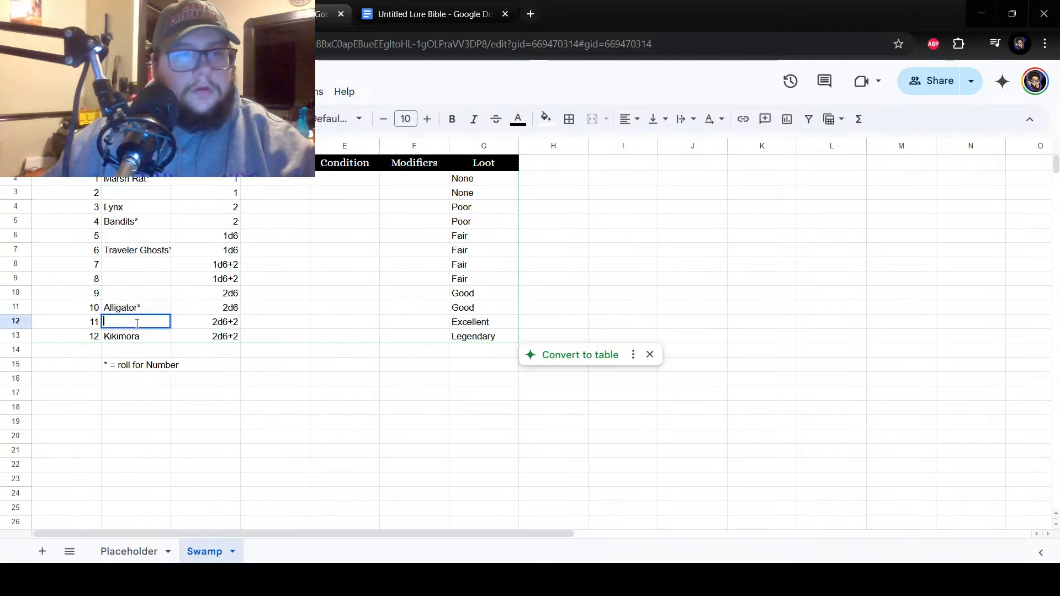
type("Moose")
key("Return")
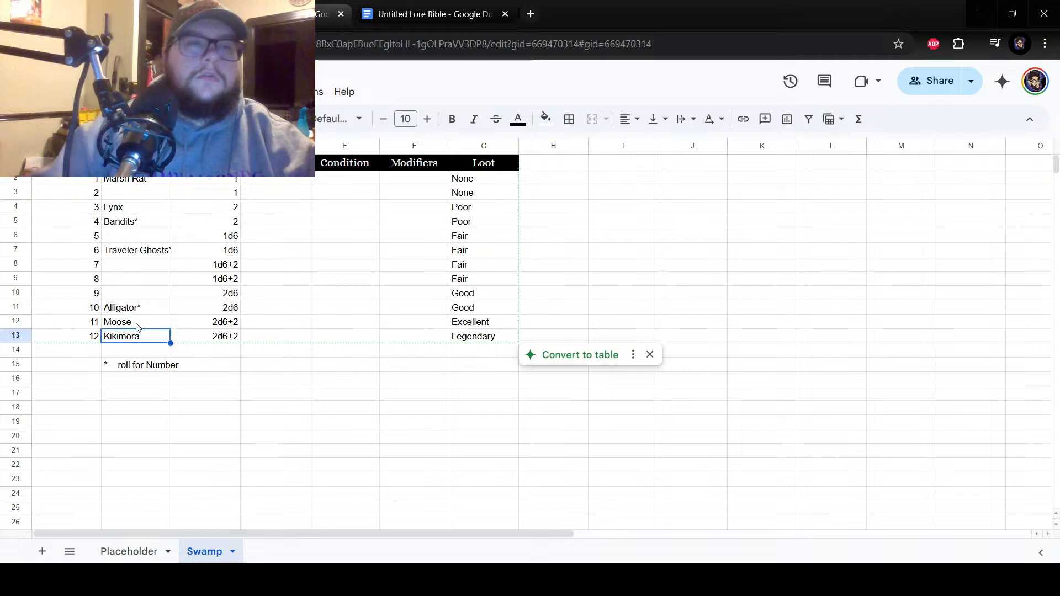
left_click(159, 326)
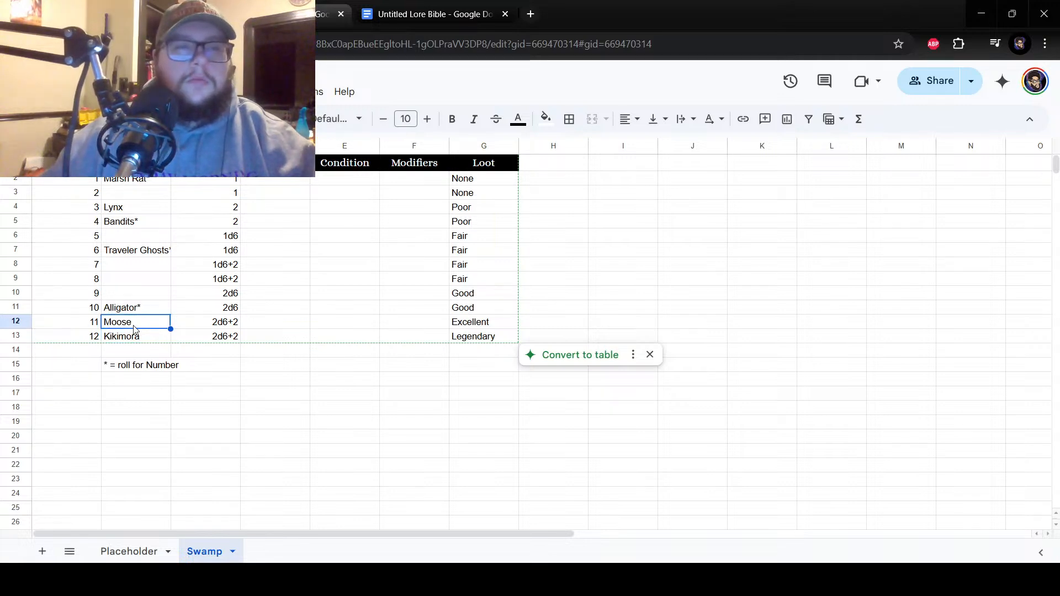
left_click(128, 294)
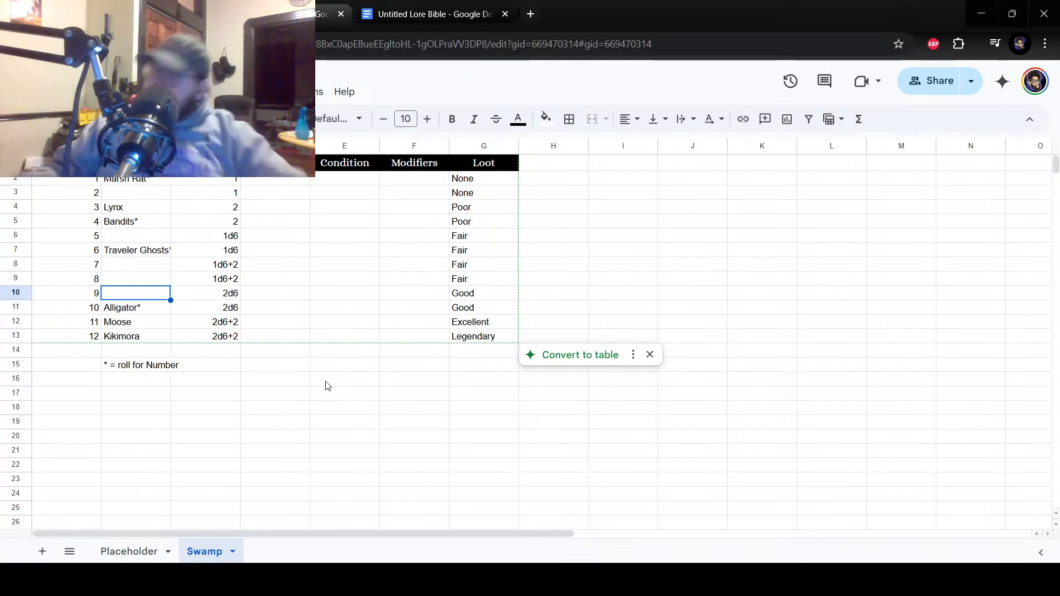
left_click(264, 546)
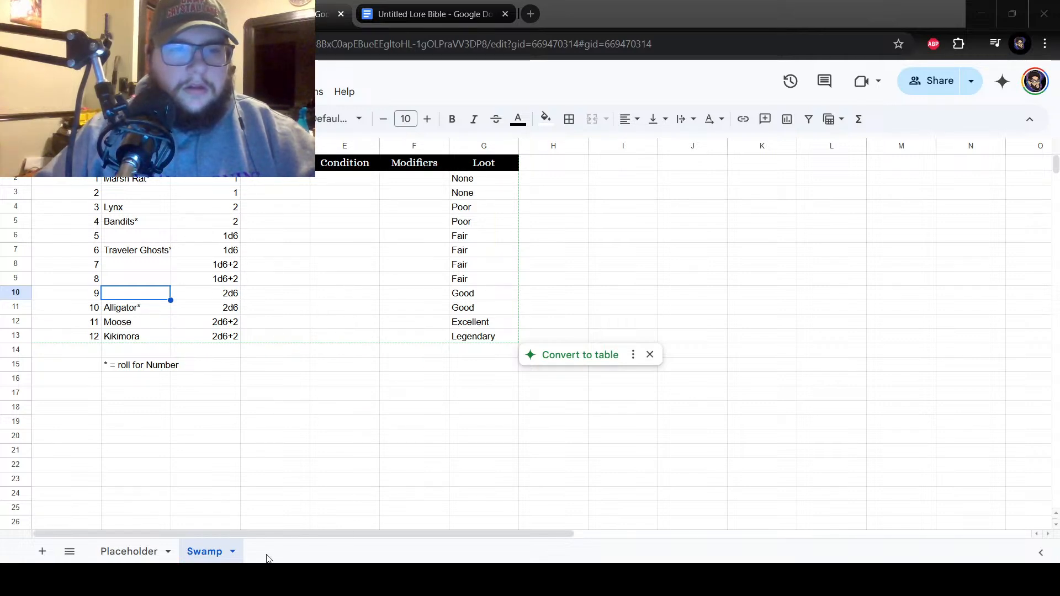
Enter Dog-sized Toad beside number 2 in cell B3.
left_click(166, 207)
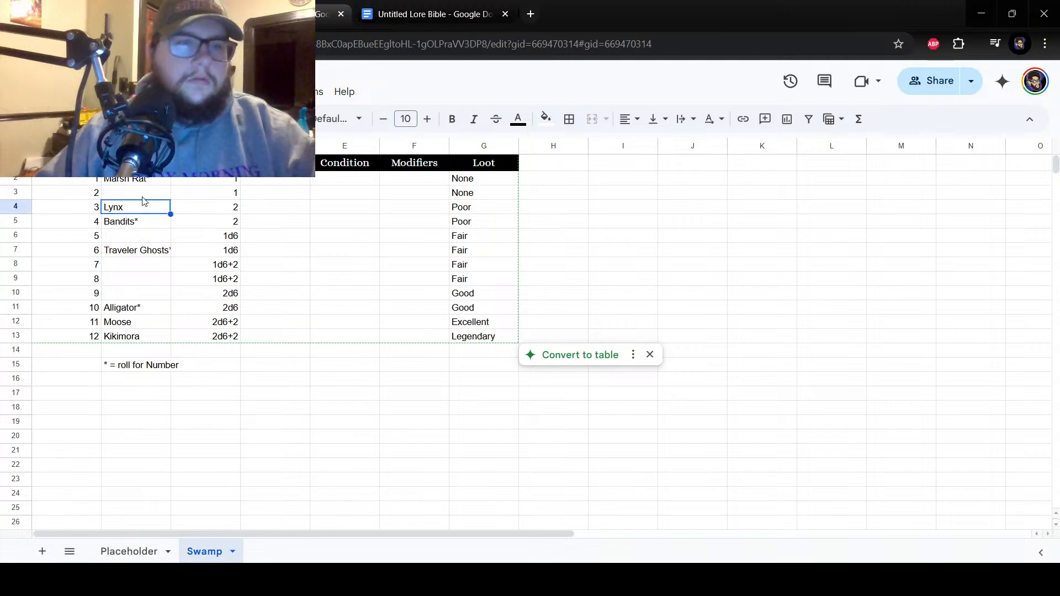
left_click(144, 195)
key("Return")
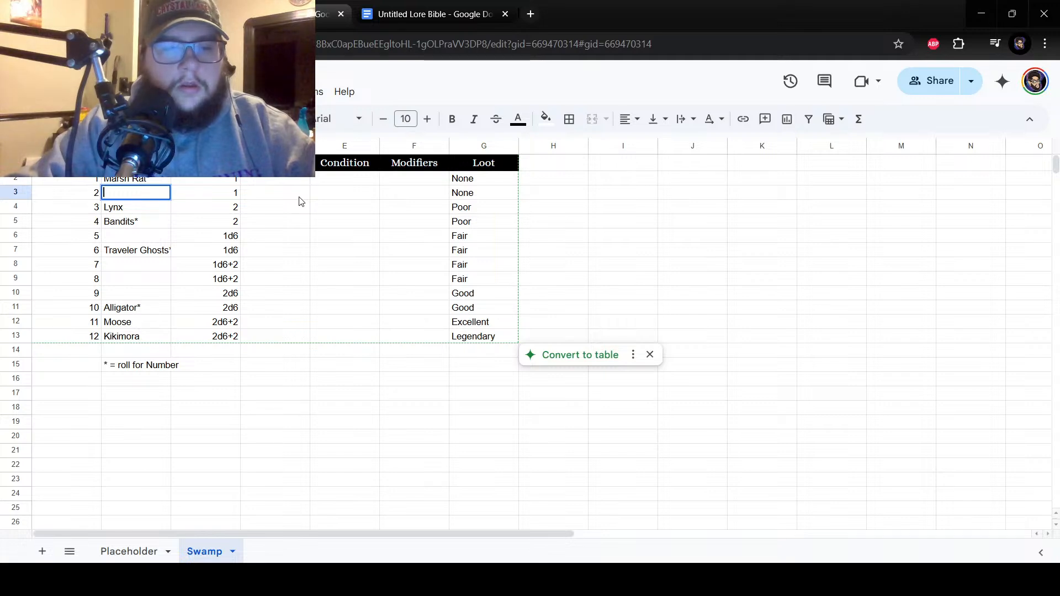
type("Do")
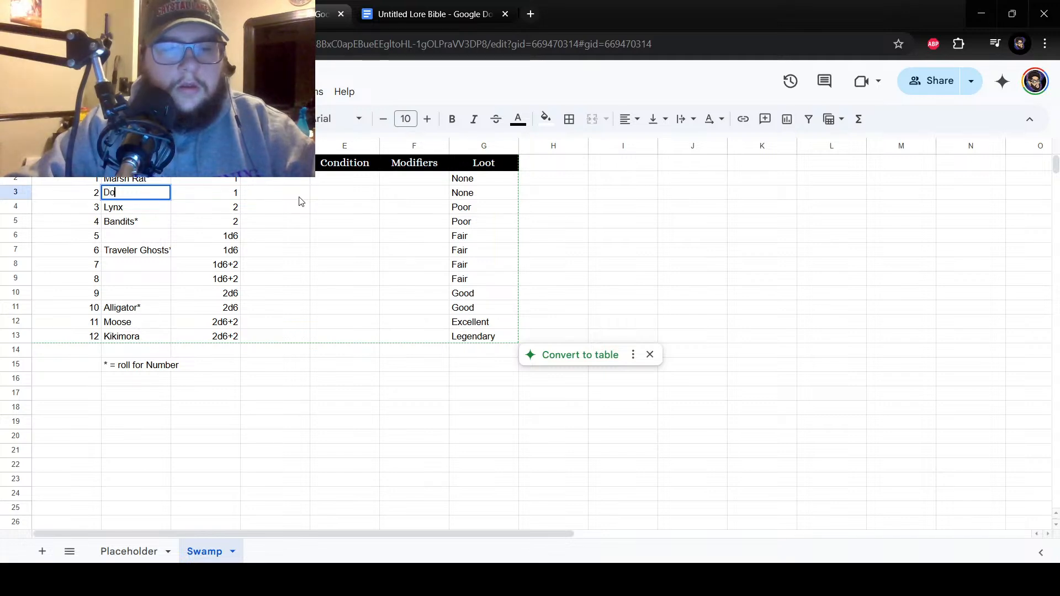
type("g-sized Toad")
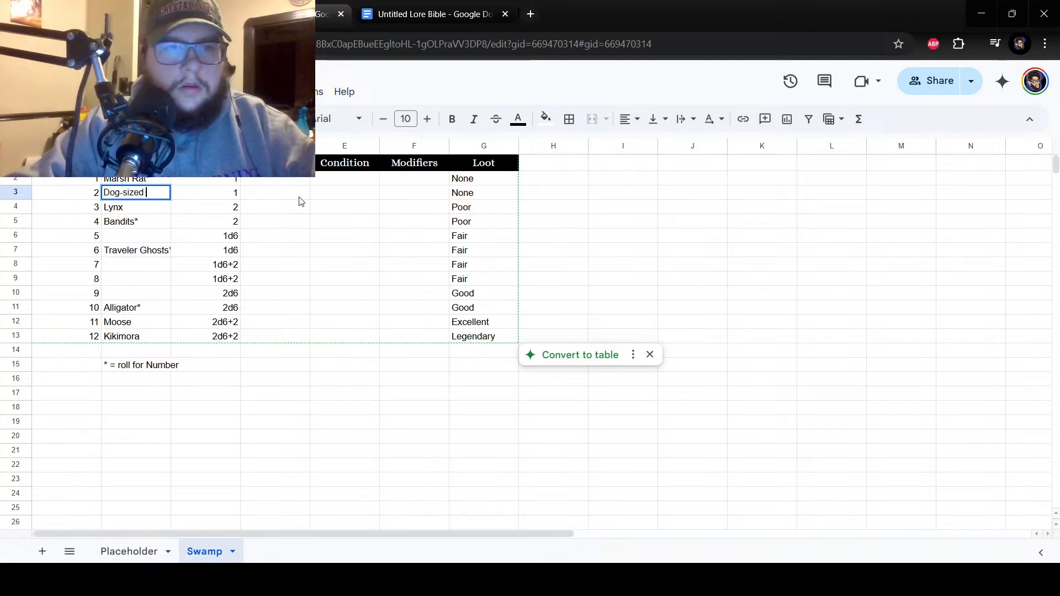
key("Return")
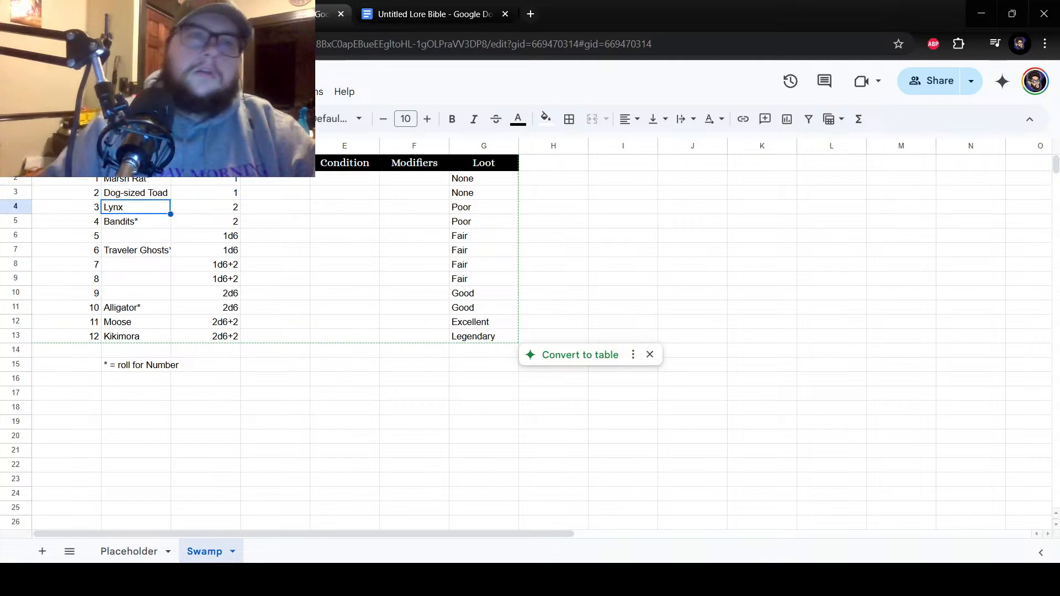
left_click(141, 240)
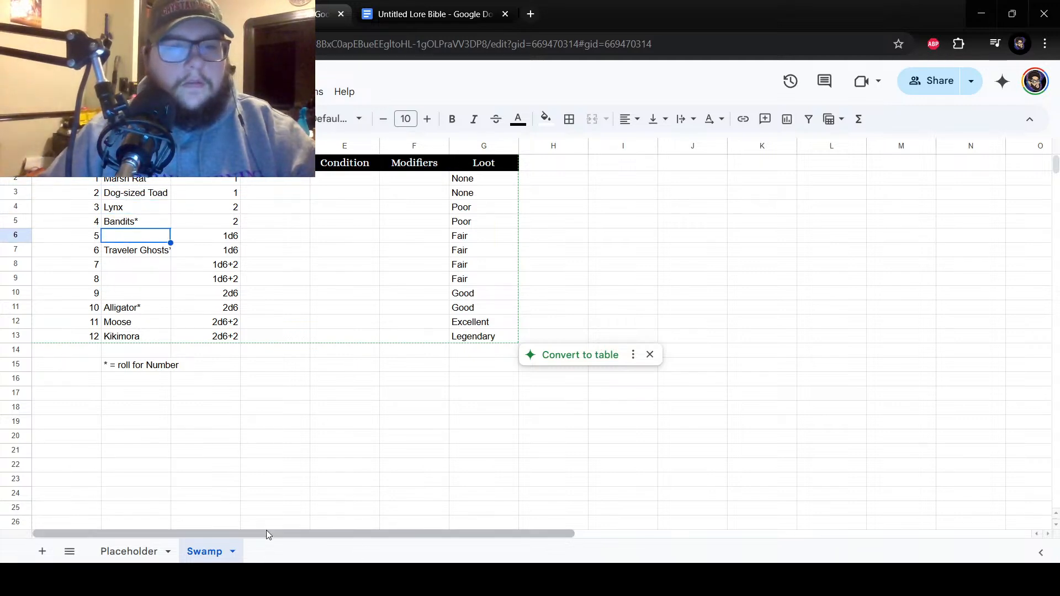
left_click(131, 266)
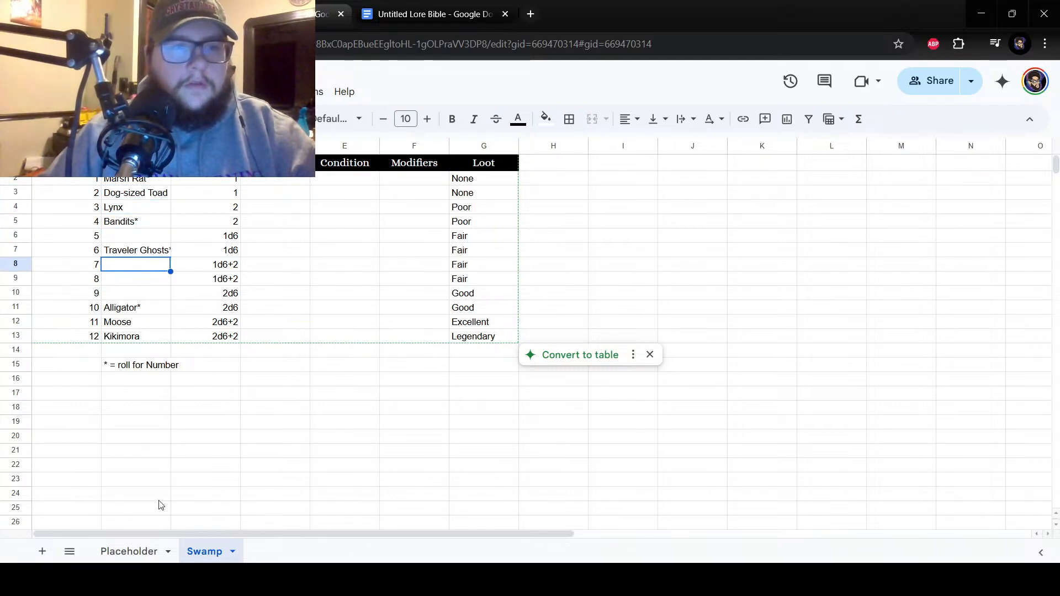
left_click(309, 580)
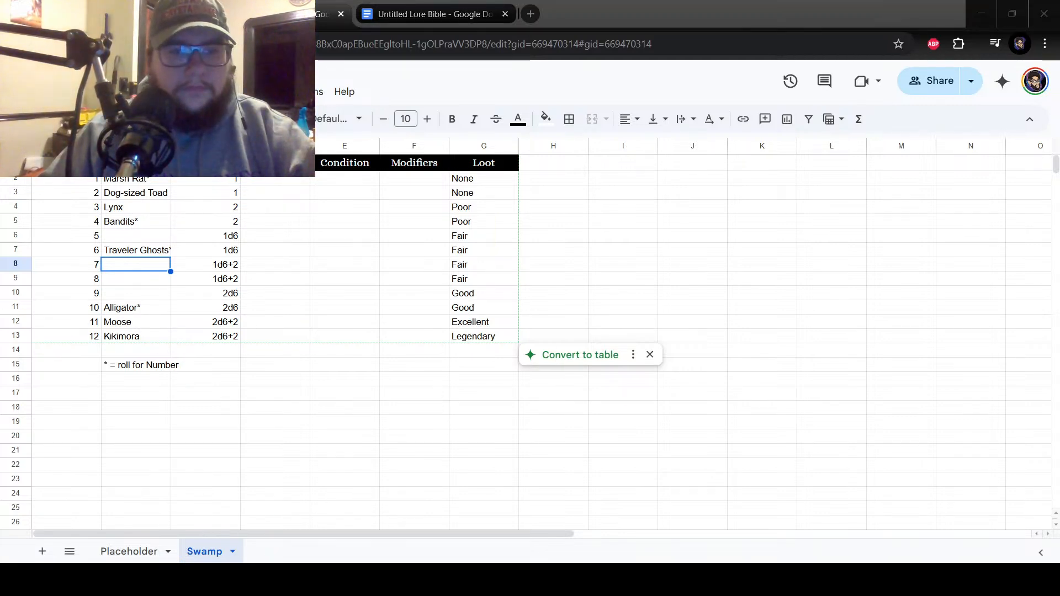
left_click(157, 497)
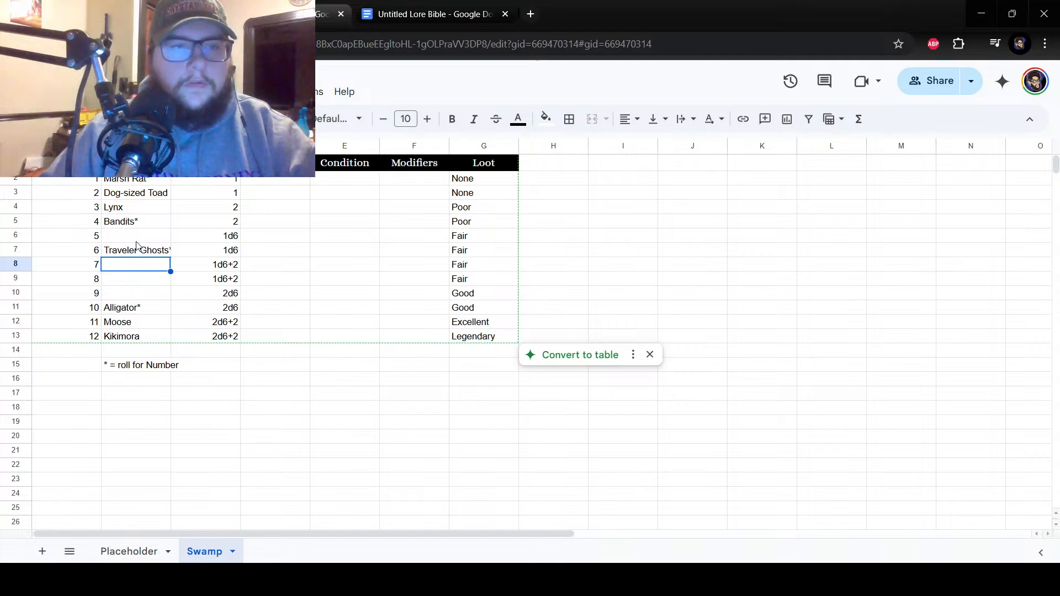
key("Up")
key("Up")
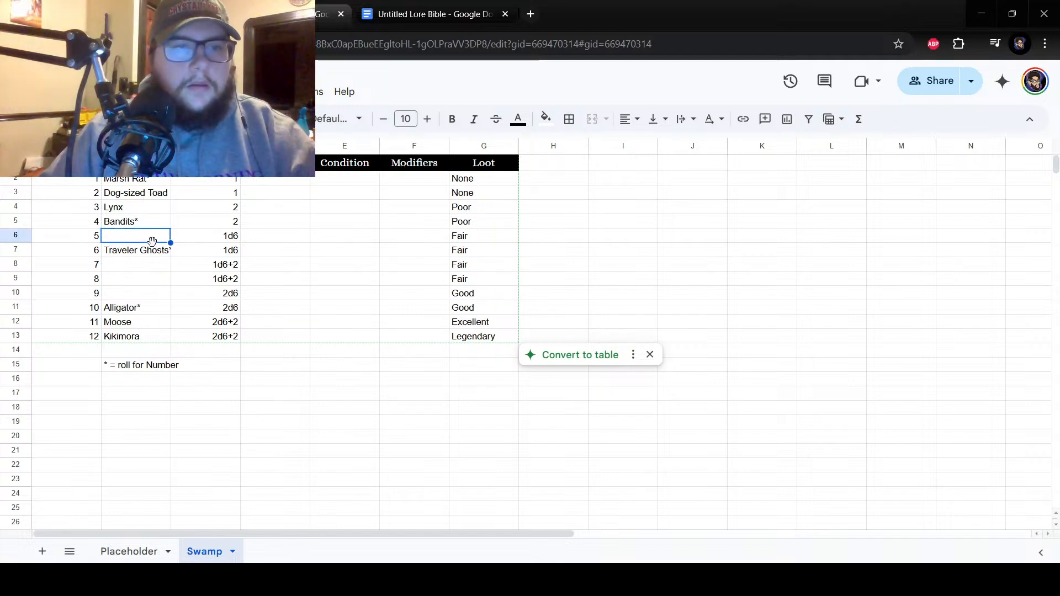
Widen column B slightly so the full Traveler Ghosts* entry fits inside its cell.
left_click(159, 252)
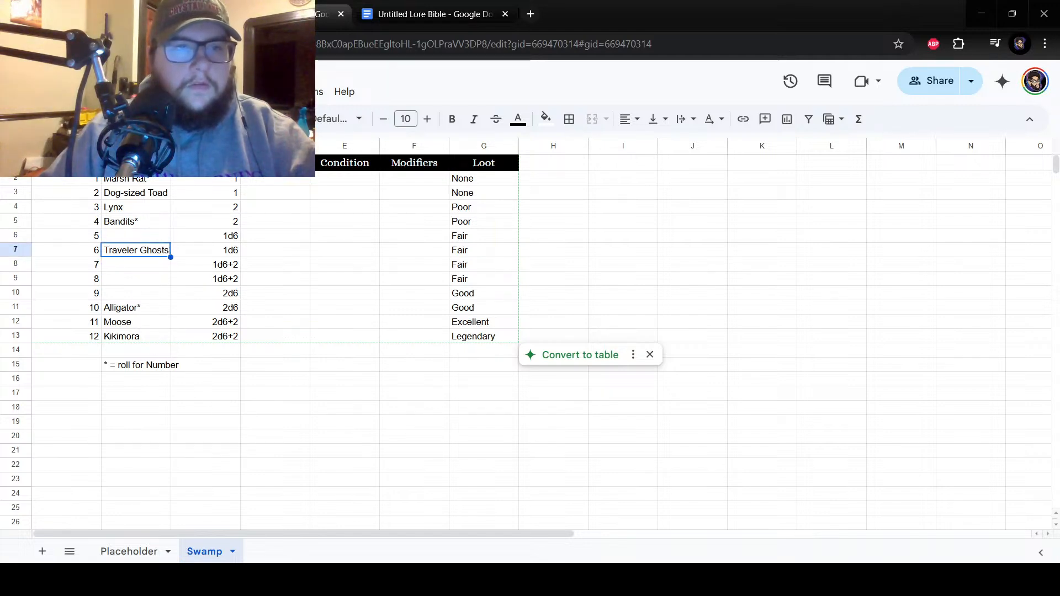
left_click_drag(171, 146, 175, 146)
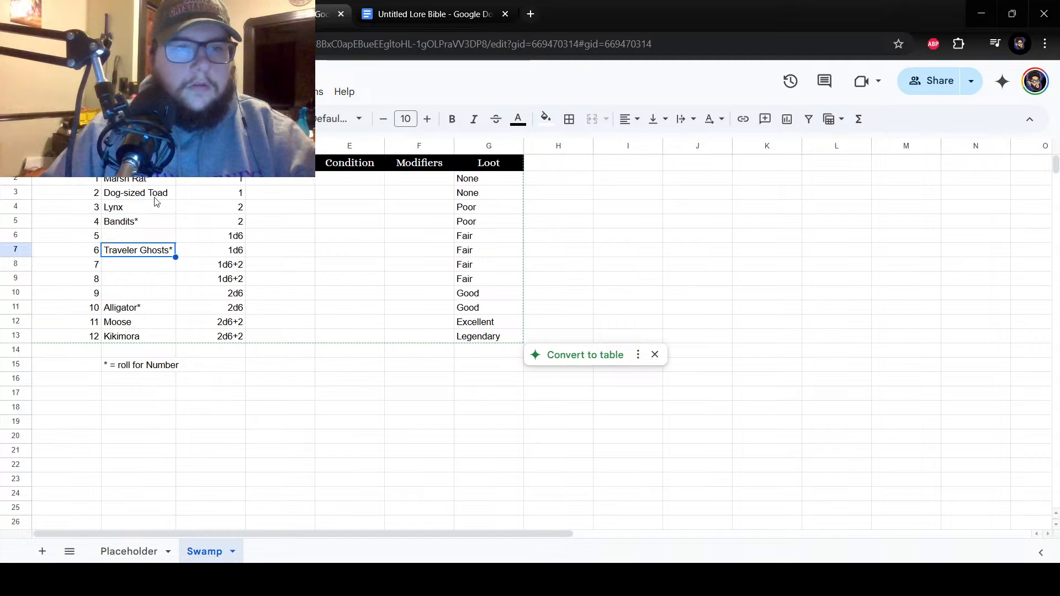
Enter Wolves* beside number 5 in cell B6, including the roll-for-number asterisk.
left_click(155, 236)
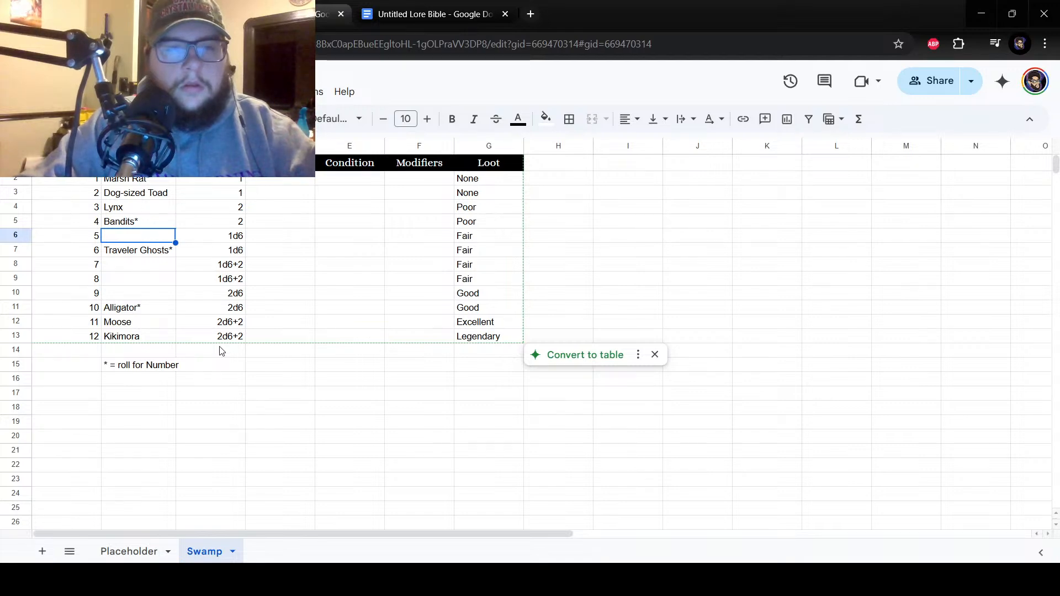
type("A")
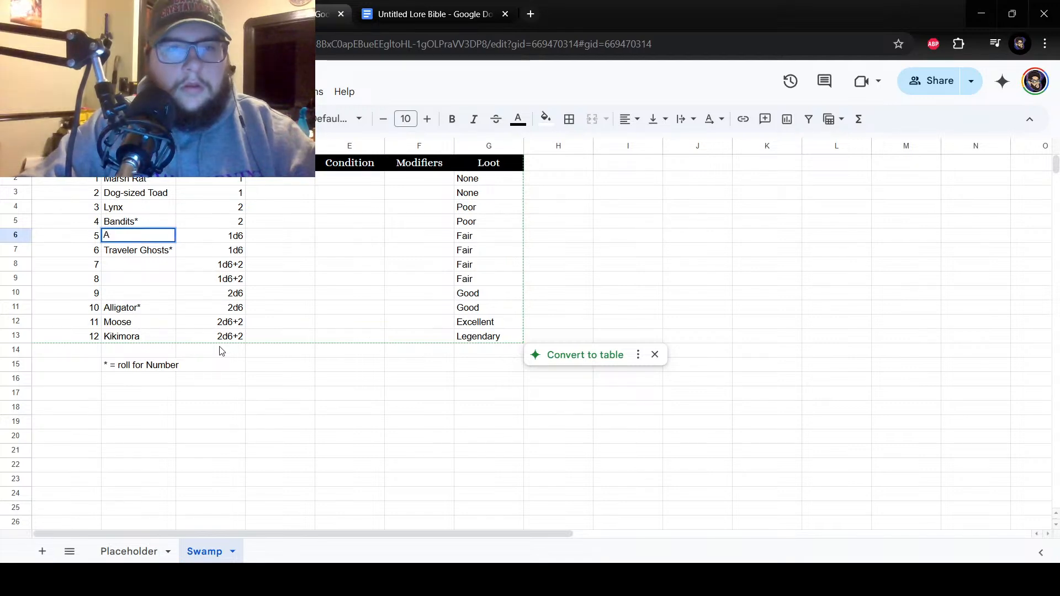
key("BackSpace")
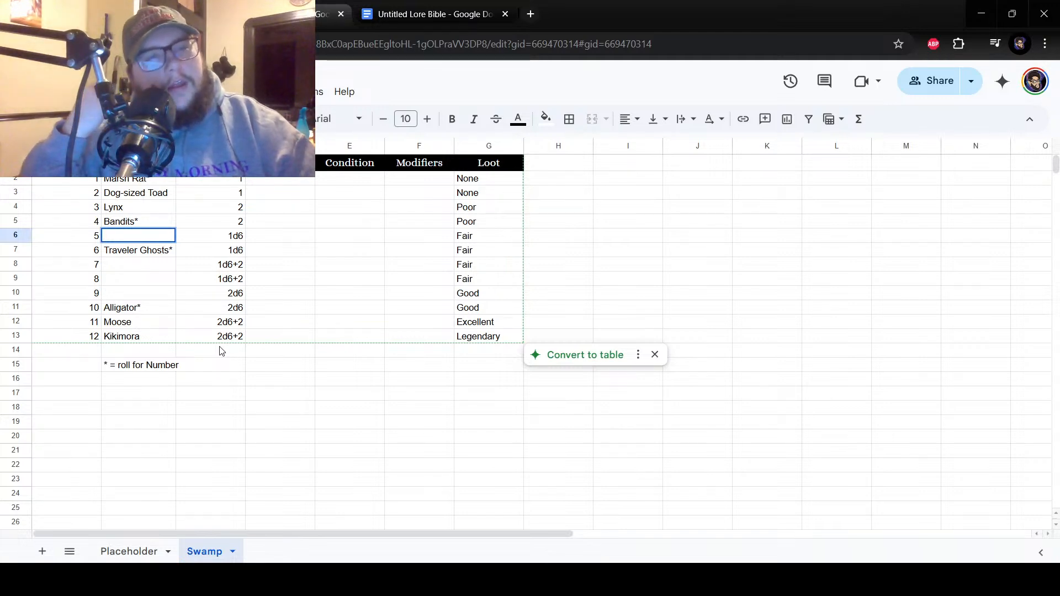
left_click(113, 266)
double_click(138, 233)
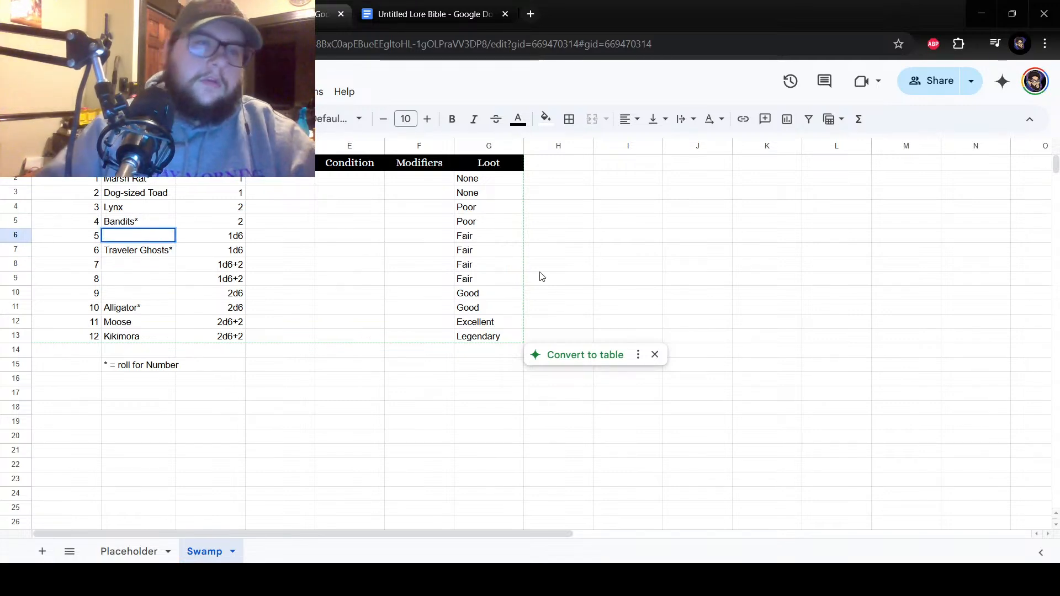
type("Wolves*")
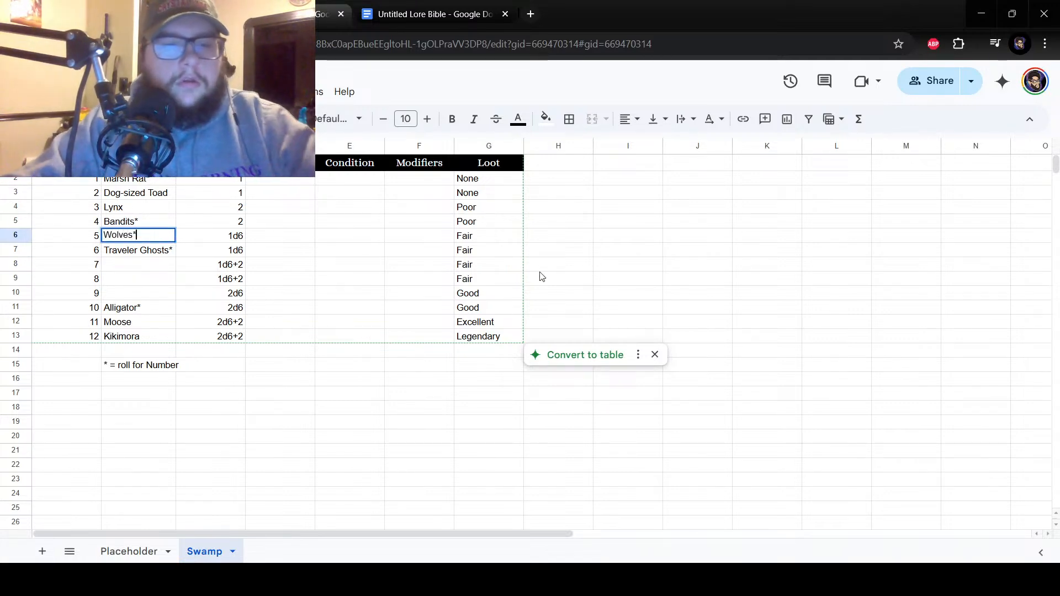
key("Return")
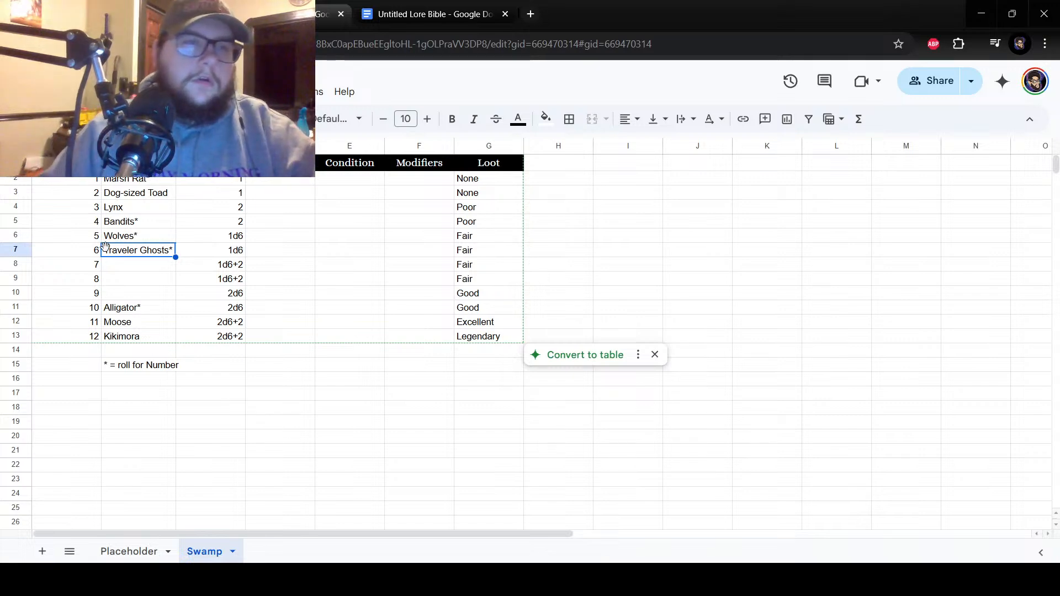
key("Down")
left_click(143, 311)
left_click(148, 267)
left_click(149, 253)
left_click_drag(227, 183, 226, 332)
left_click(133, 266)
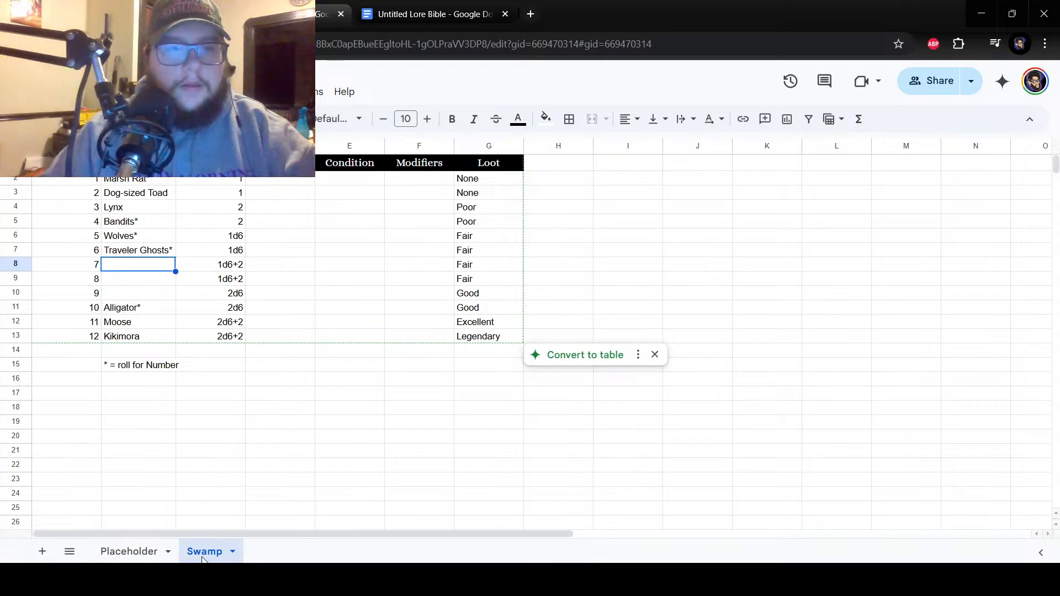
left_click(112, 293)
left_click(119, 270)
left_click(125, 283)
left_click(127, 293)
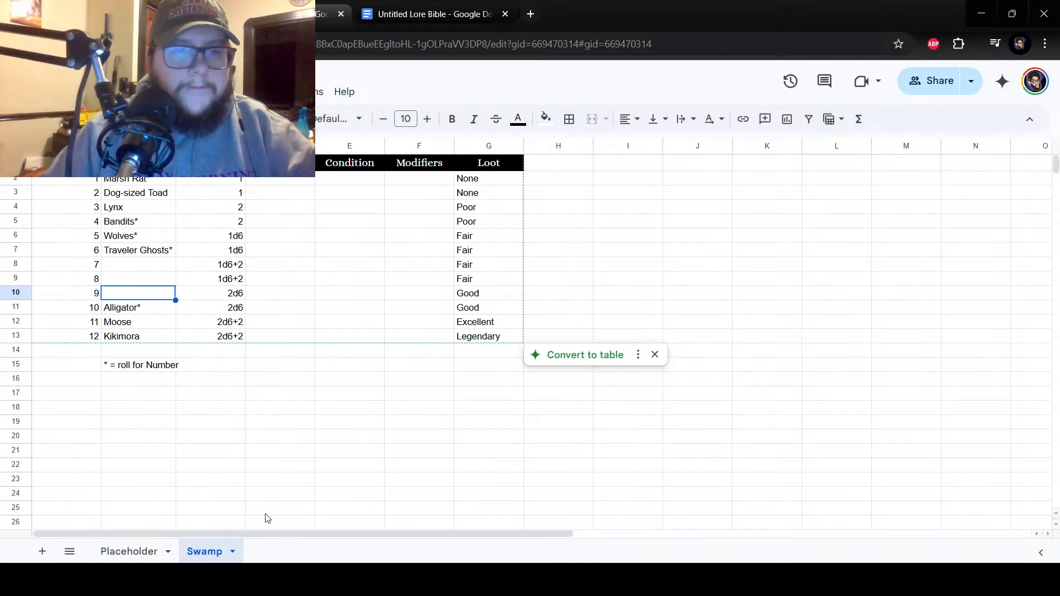
left_click(309, 579)
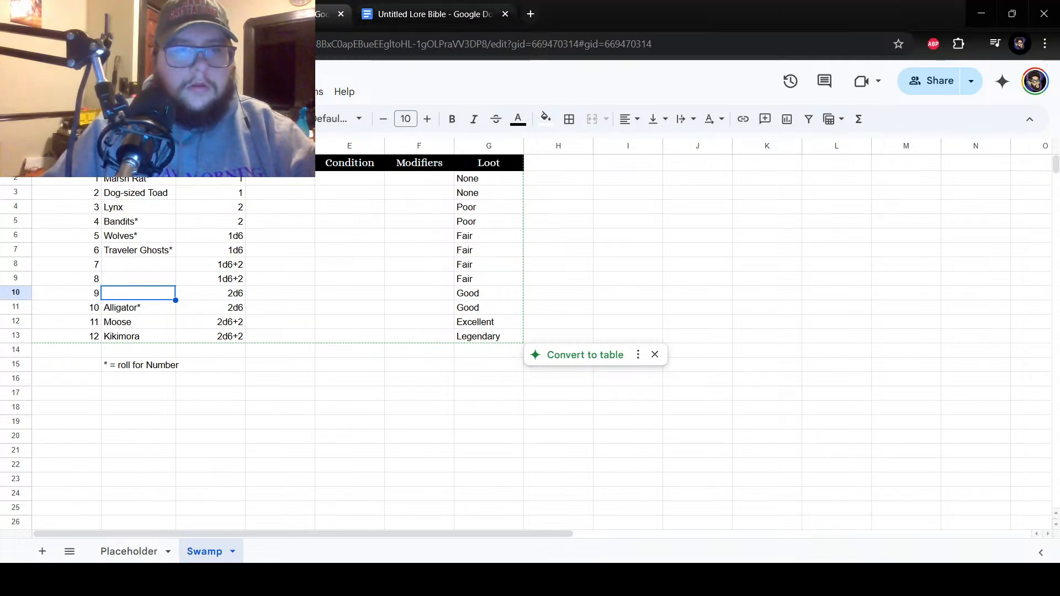
left_click(419, 351)
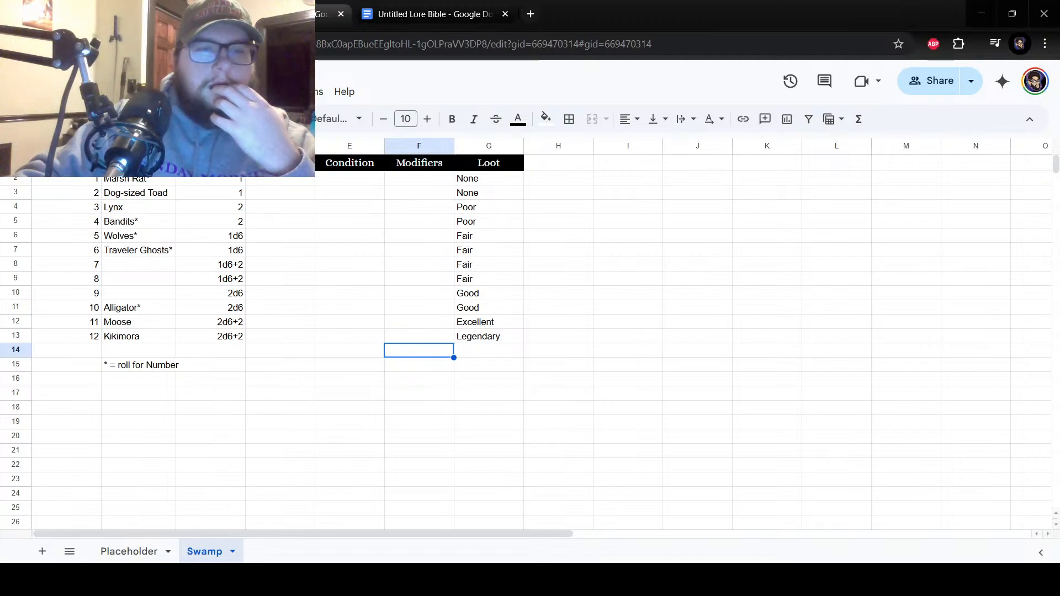
Switch to the Satchinez swamps Wikipedia article and read its Geography and Ecosystems sections for swamp animals.
key("alt+Tab")
left_click_drag(353, 24, 376, 24)
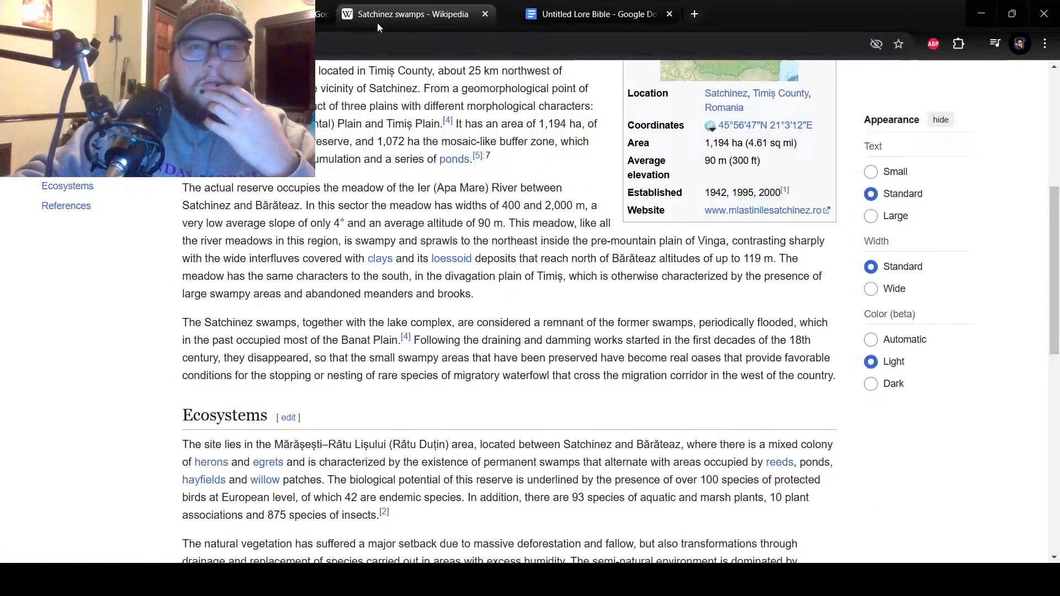
scroll(408, 279, "down", 1)
scroll(409, 279, "up", 6)
scroll(414, 298, "down", 1)
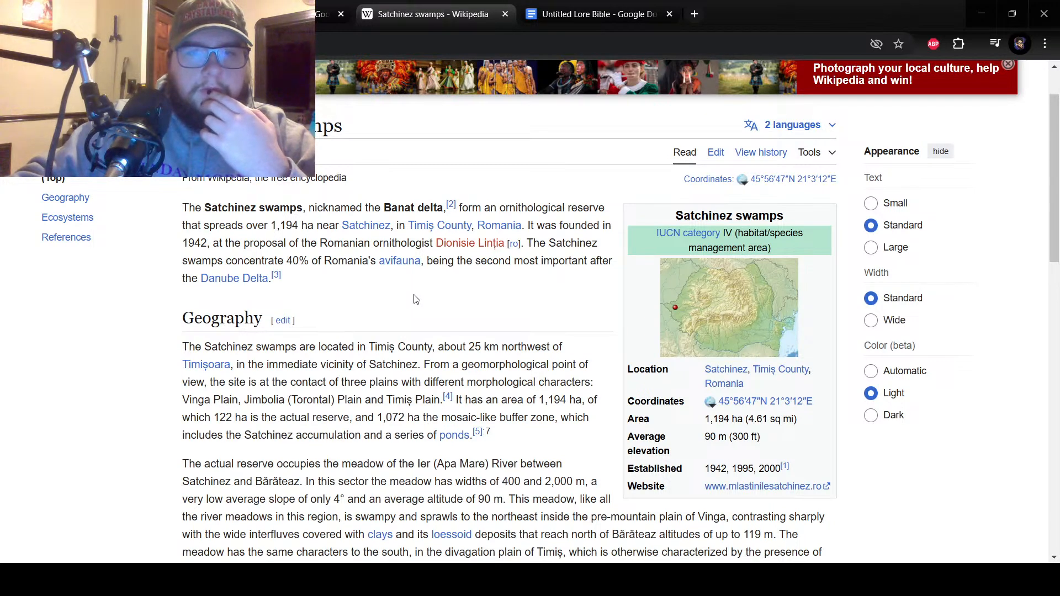
scroll(416, 300, "down", 3)
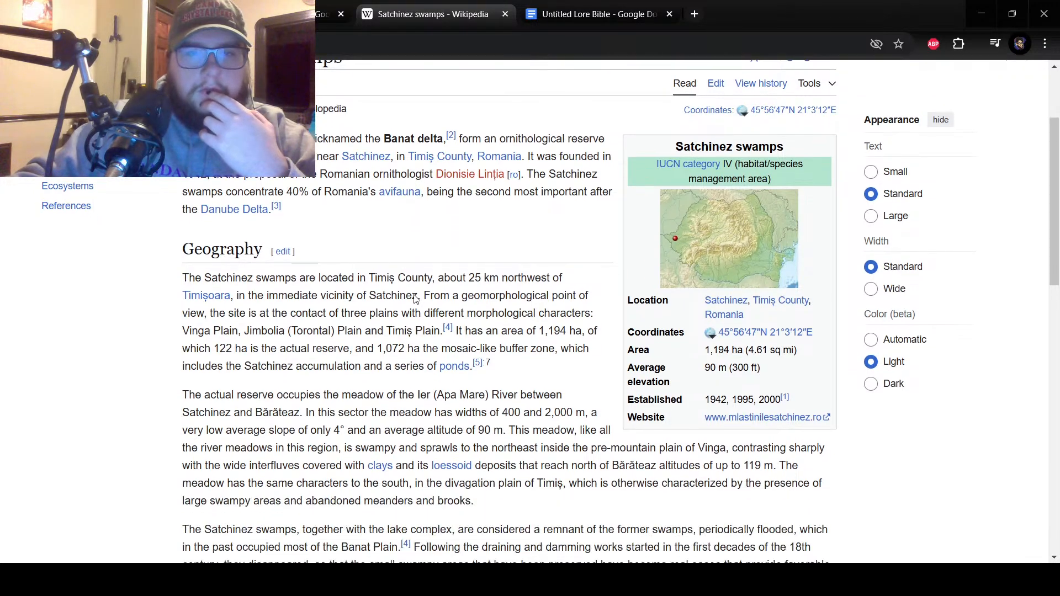
scroll(403, 269, "down", 3)
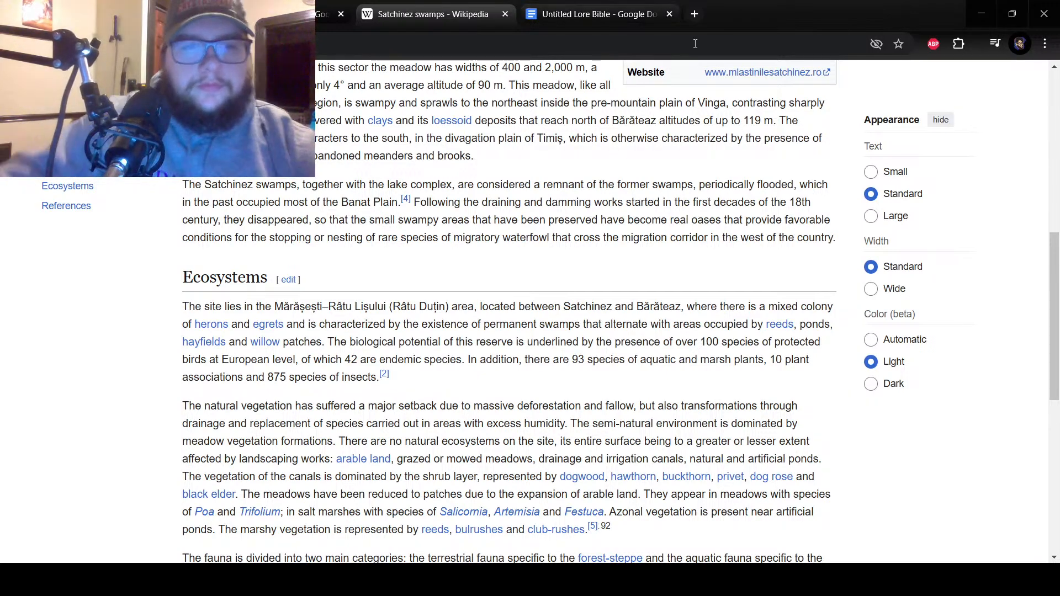
scroll(390, 306, "down", 2)
scroll(390, 305, "down", 3)
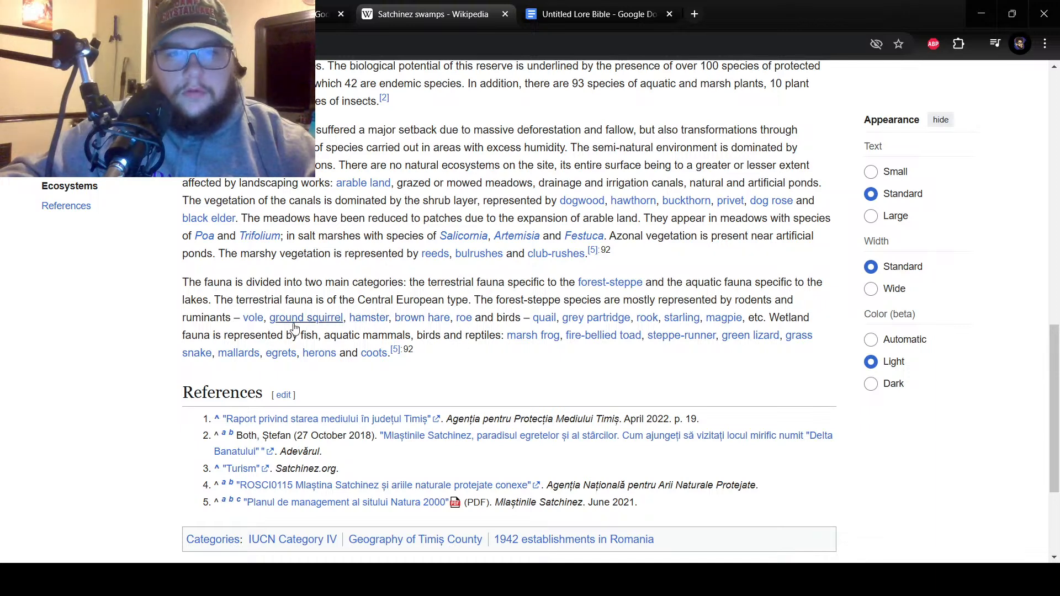
Examine the article's fauna paragraph, check the linked steppe-runner page and return to the Satchinez swamps article.
left_click_drag(243, 319, 428, 285)
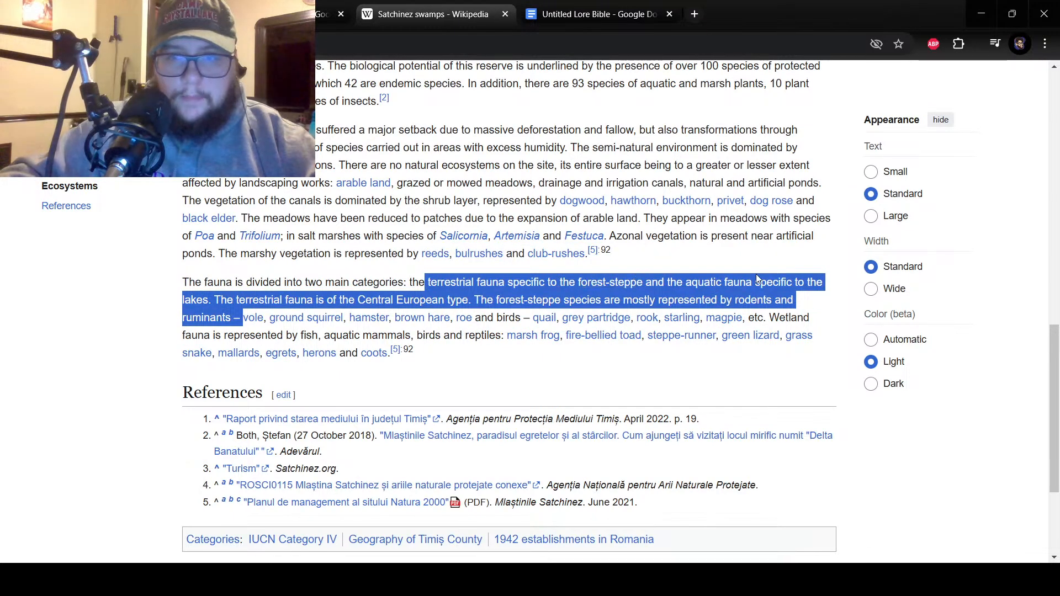
left_click(672, 341)
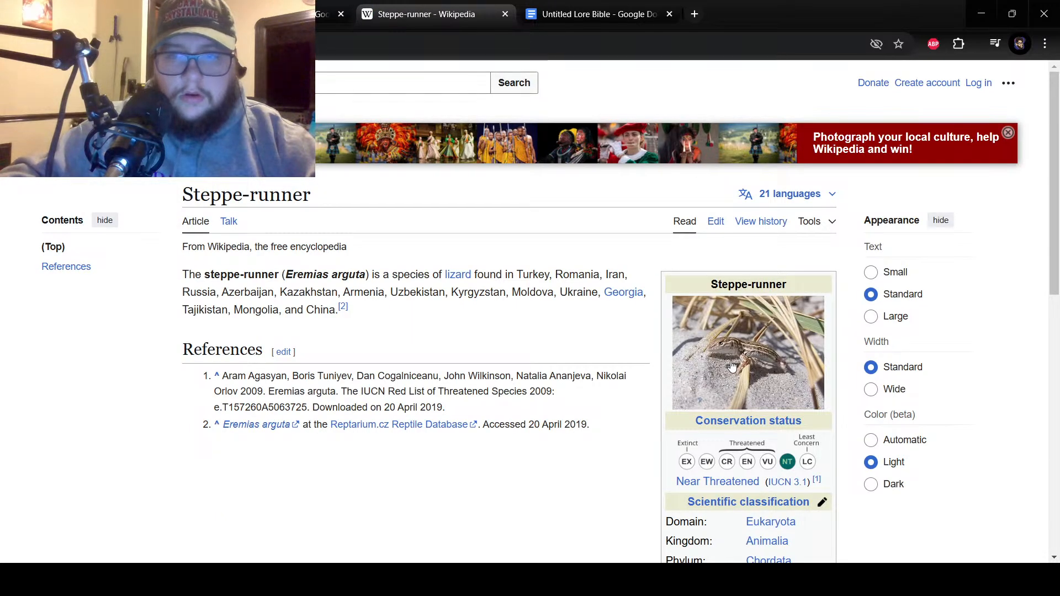
key("alt+Left")
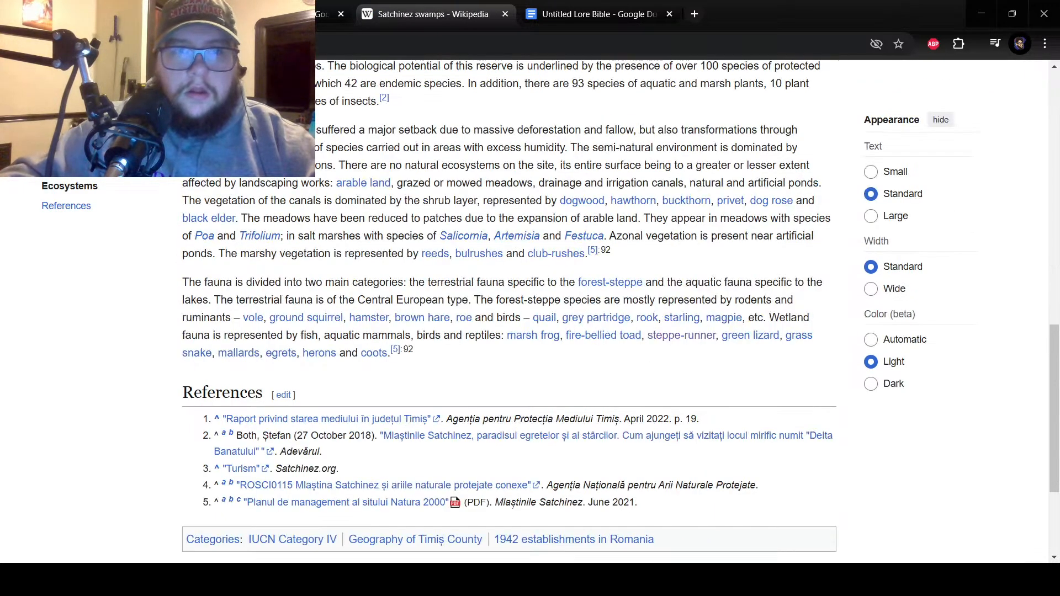
Return to the Swamp encounter spreadsheet and enter Giant Running Lizard beside number 7 in cell B8.
left_click(326, 14)
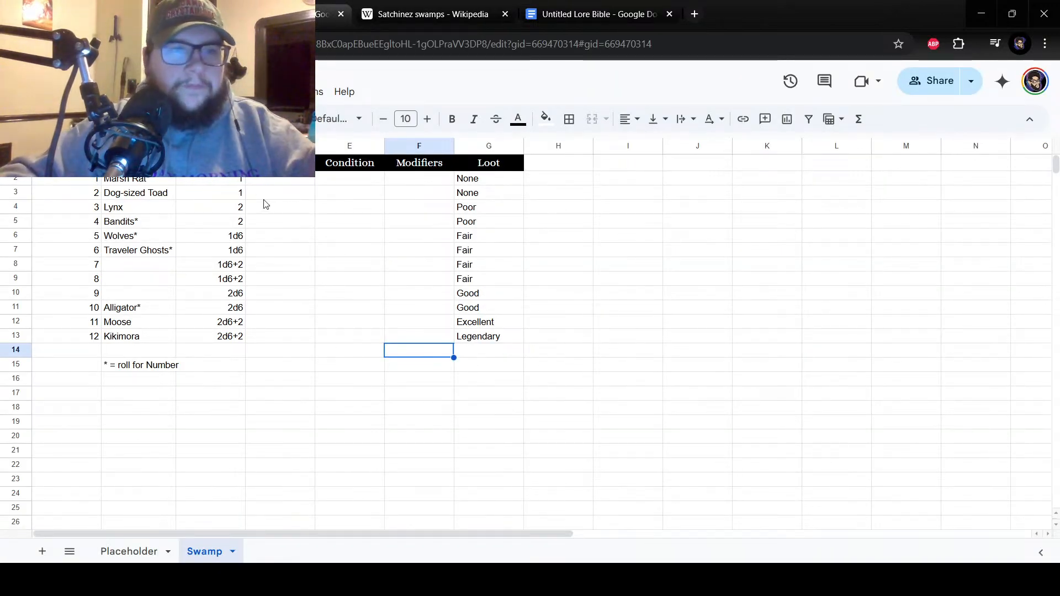
left_click(130, 271)
double_click(130, 271)
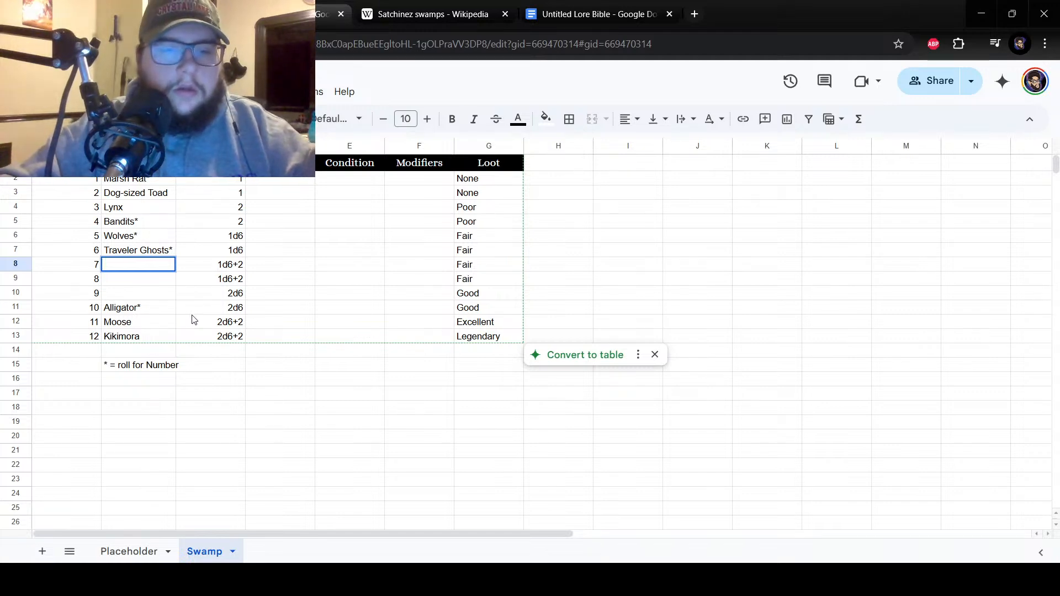
type("Run")
key("BackSpace")
key("BackSpace")
key("BackSpace")
key("BackSpace")
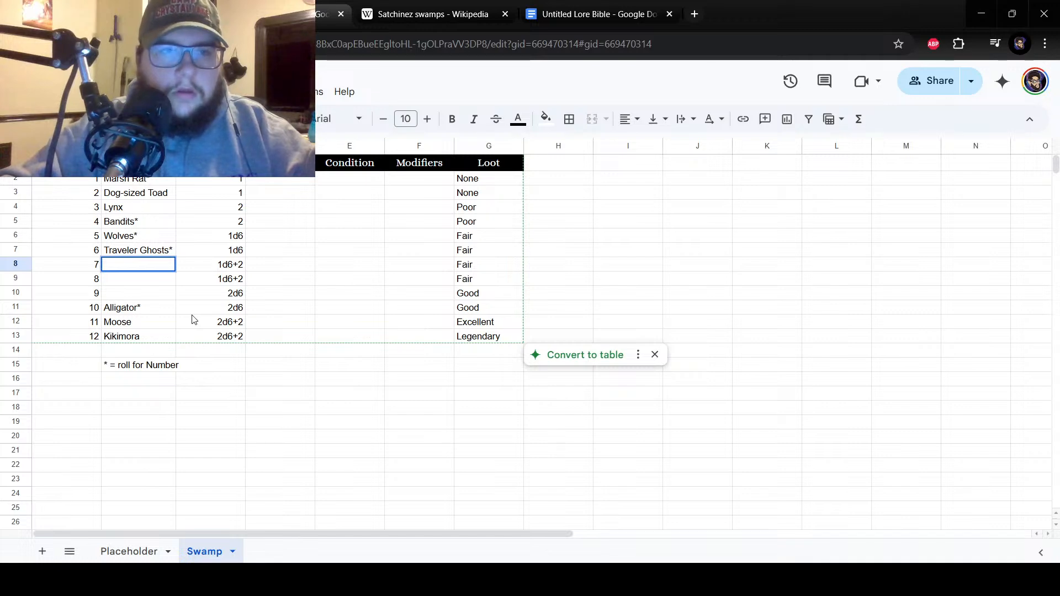
type("Giant")
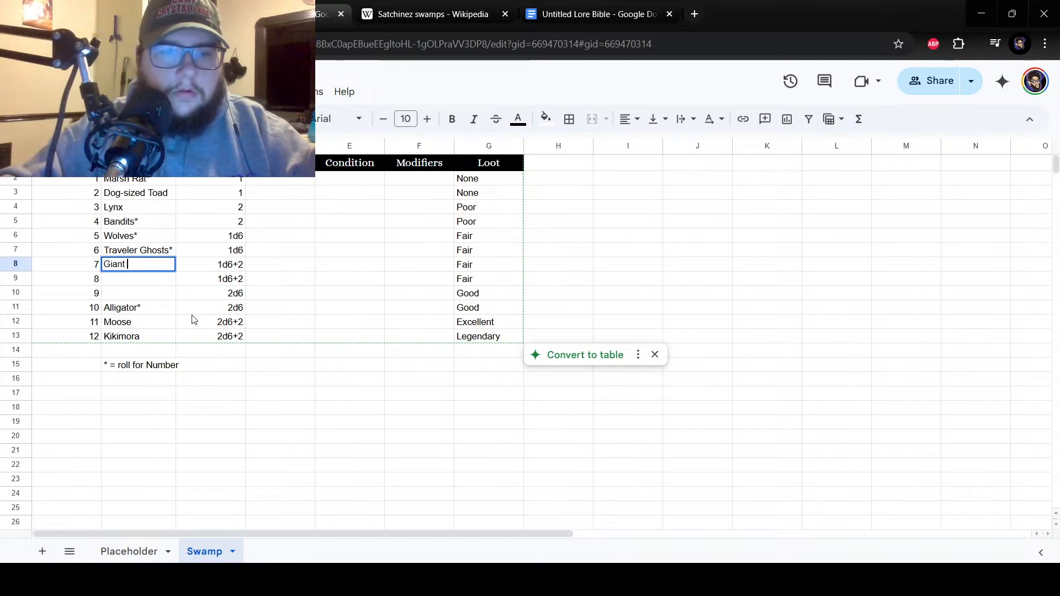
type(" Running Liz")
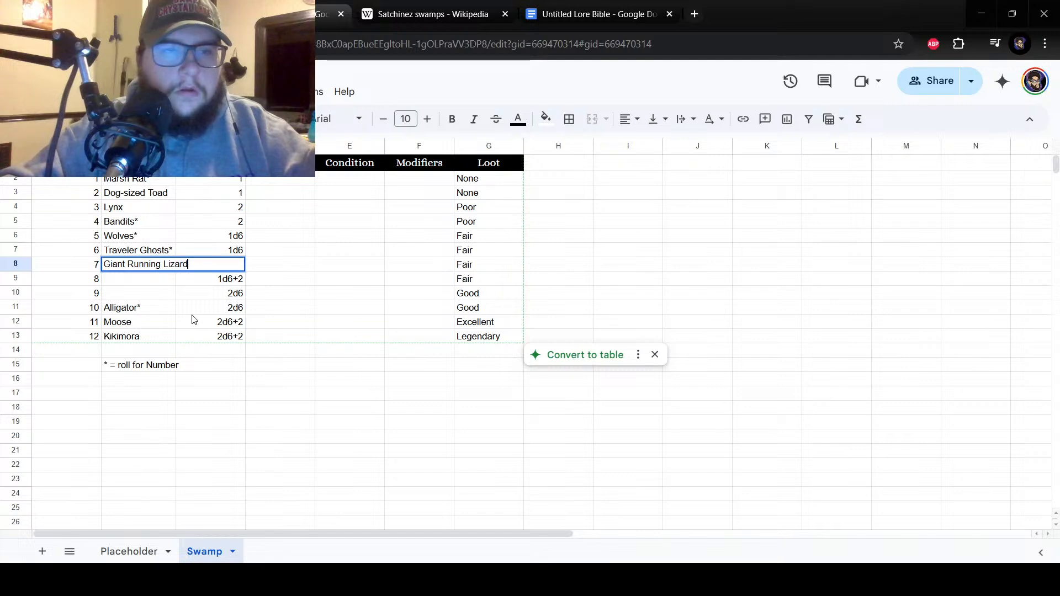
type("ard")
key("Return")
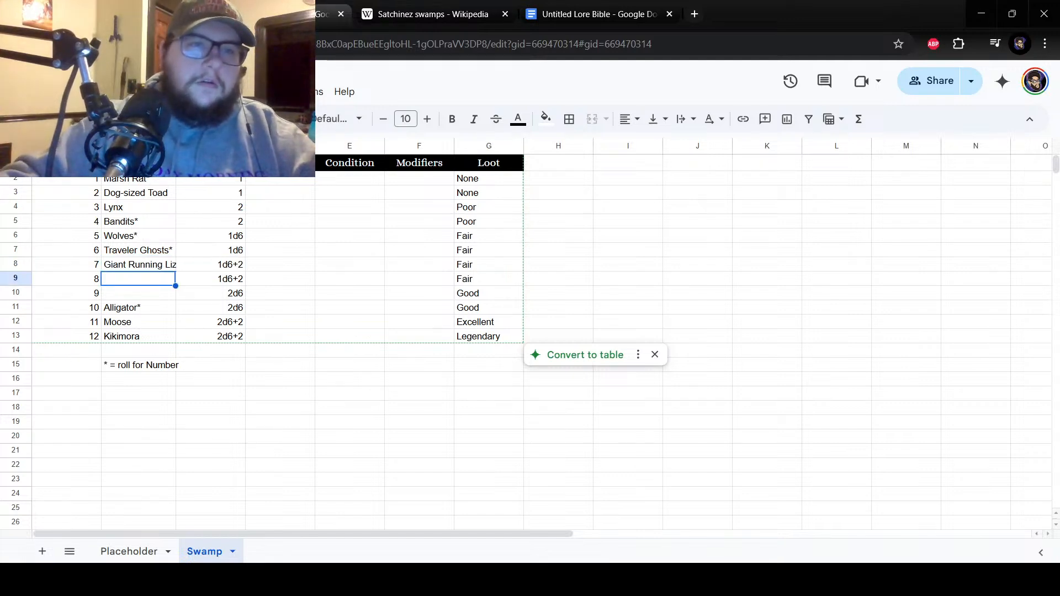
Widen column B so the full Giant Running Lizard entry fits inside its cell.
left_click(139, 163)
left_click_drag(175, 145, 200, 145)
left_click(166, 293)
left_click(157, 279)
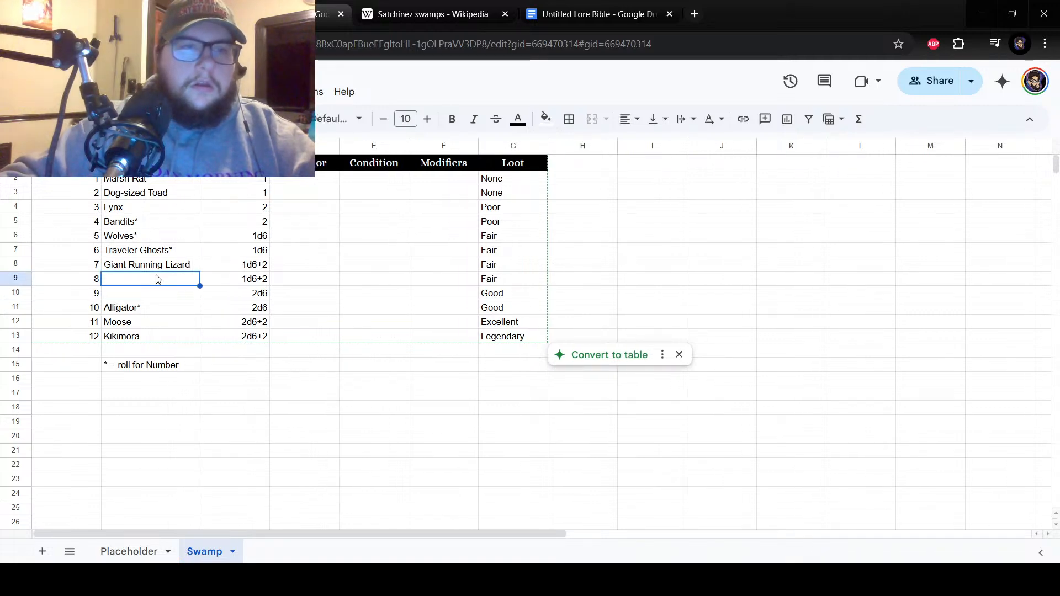
left_click(152, 235)
left_click_drag(144, 179, 166, 252)
right_click(166, 251)
left_click(129, 268)
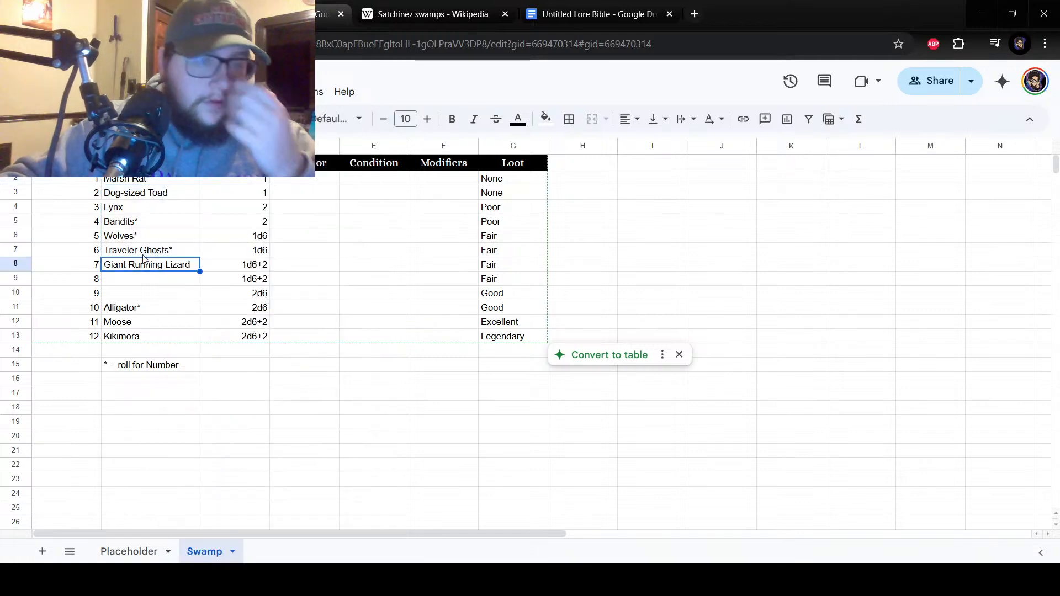
left_click(145, 252)
left_click(153, 293)
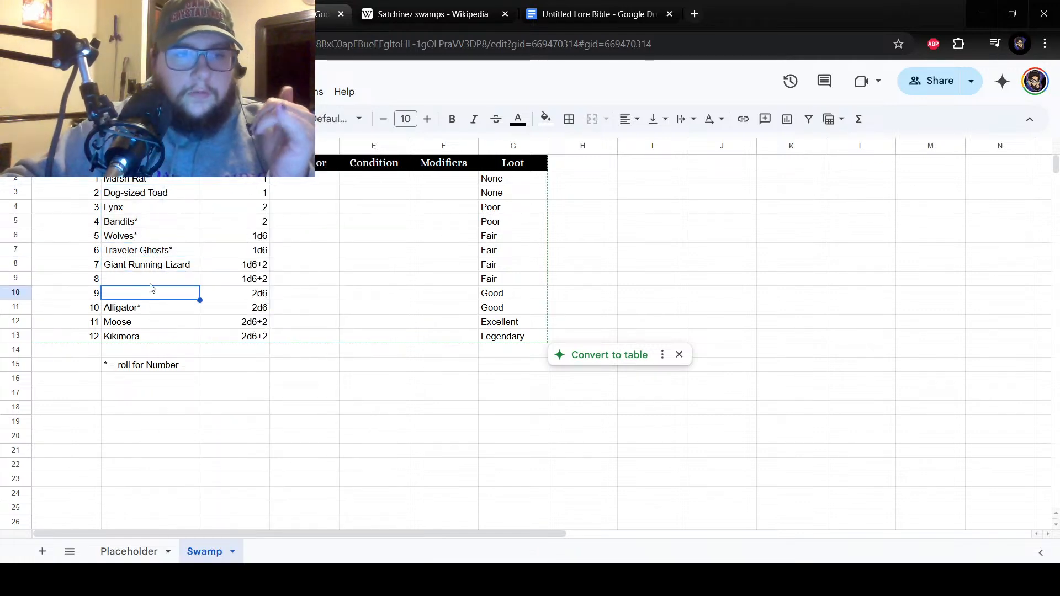
left_click(152, 283)
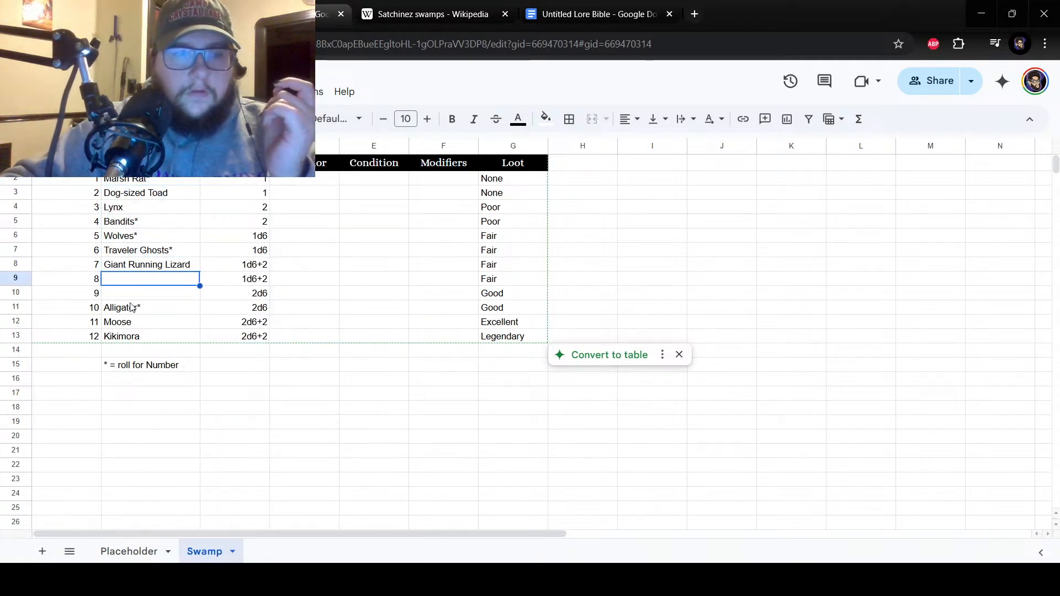
left_click(131, 298)
left_click(142, 282)
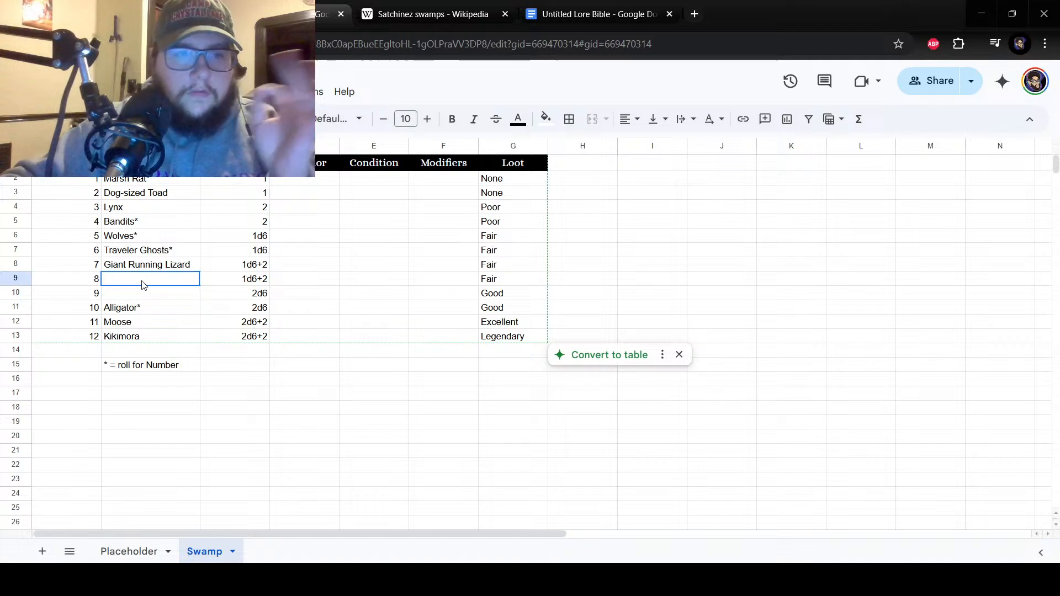
left_click(150, 296)
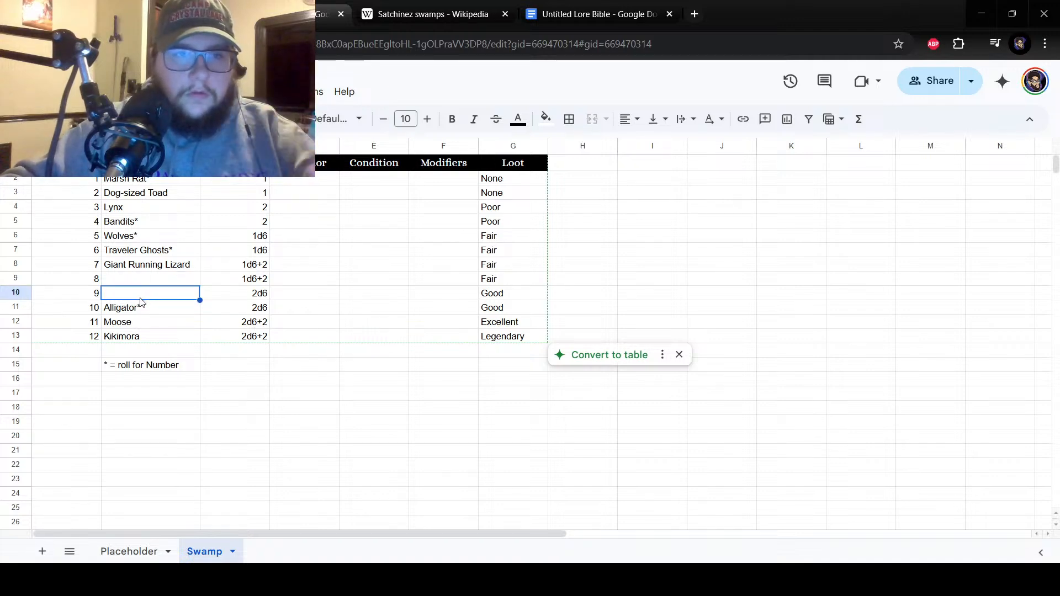
left_click(125, 282)
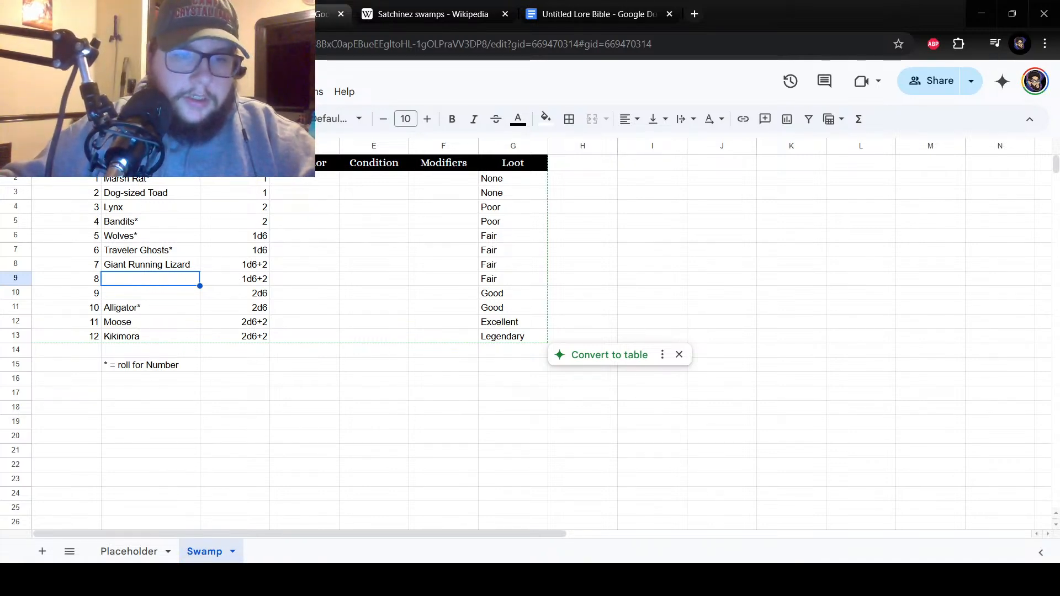
Consult the Satchinez swamps article's fauna list again and enter Warrook beside number 8 in cell B9.
left_click(255, 578)
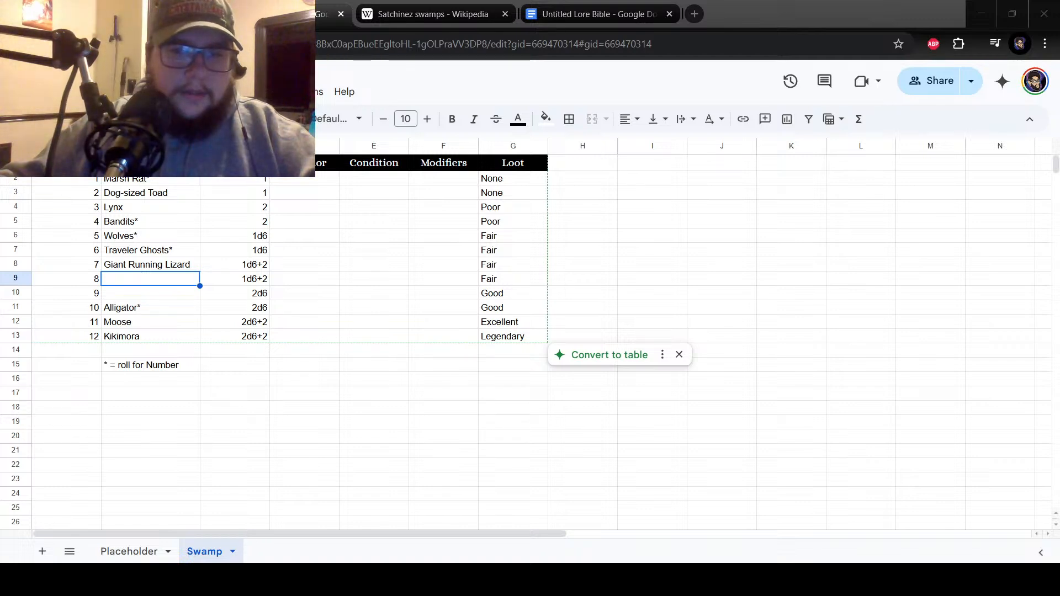
left_click(194, 279)
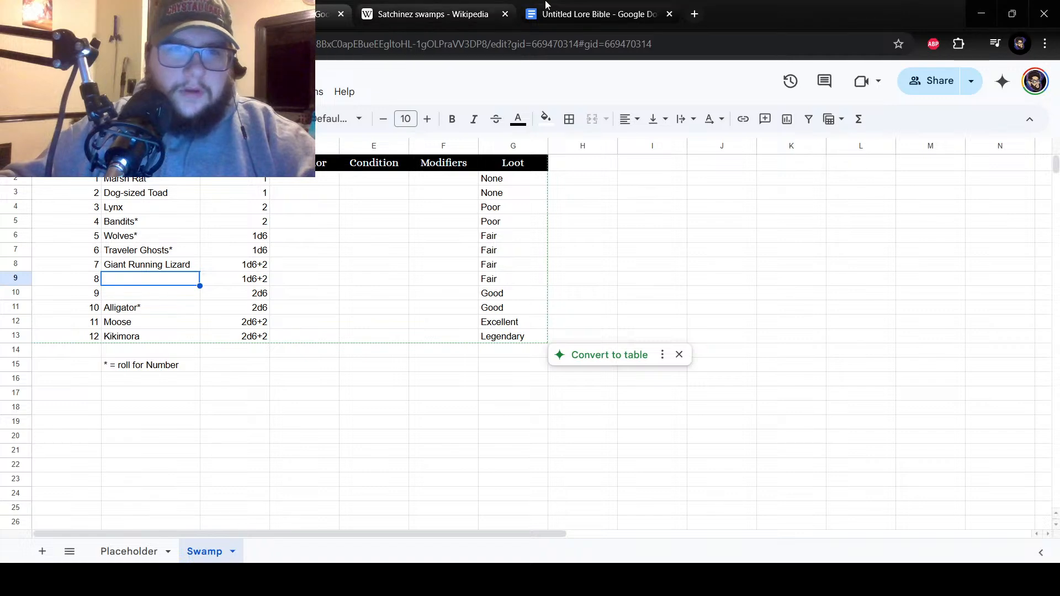
left_click(450, 5)
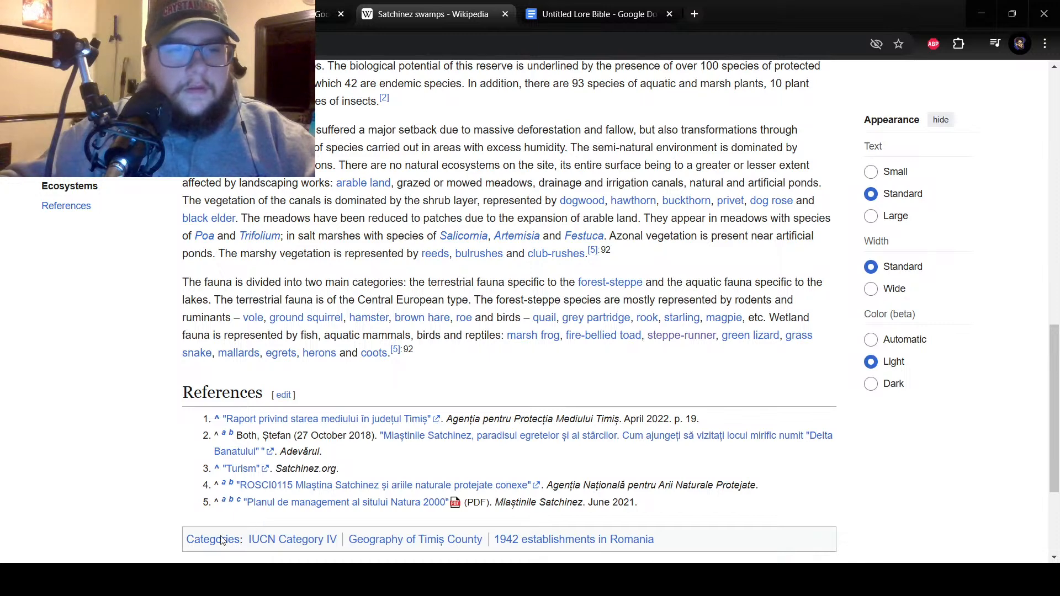
left_click(234, 580)
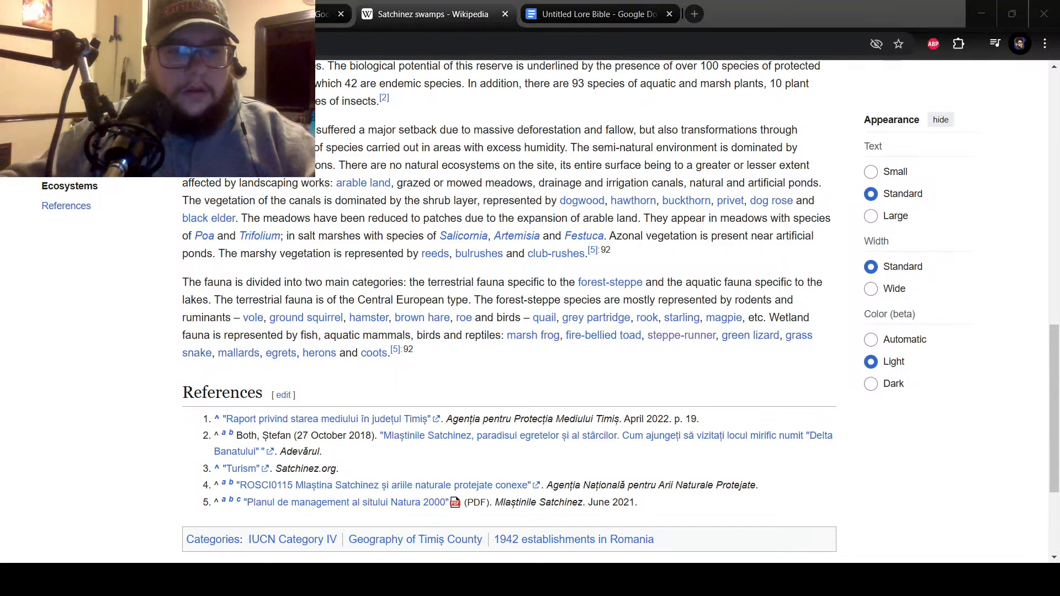
left_click(180, 536)
left_click(248, 14)
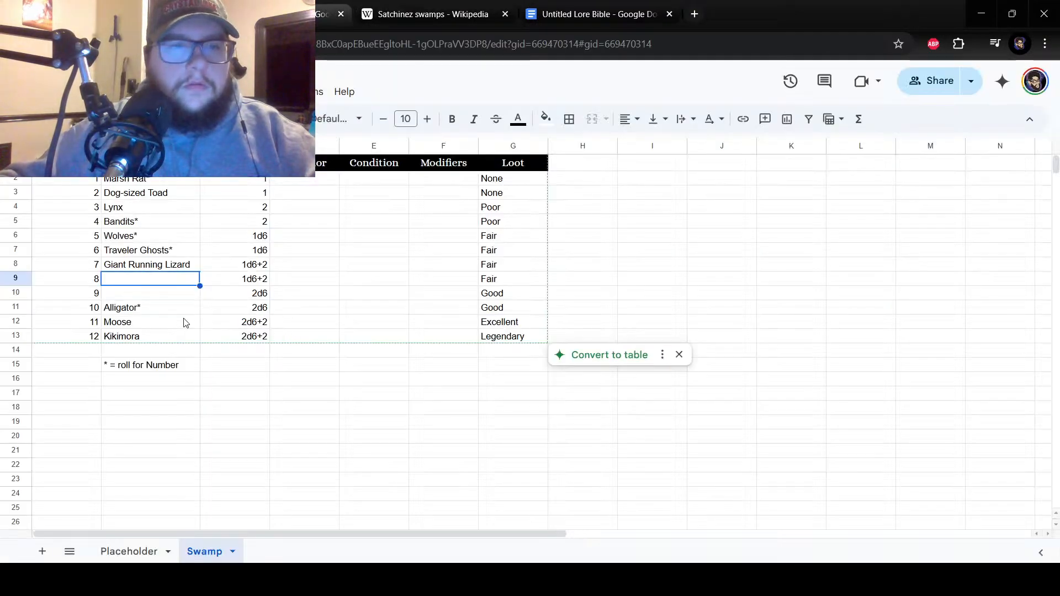
type("Warr")
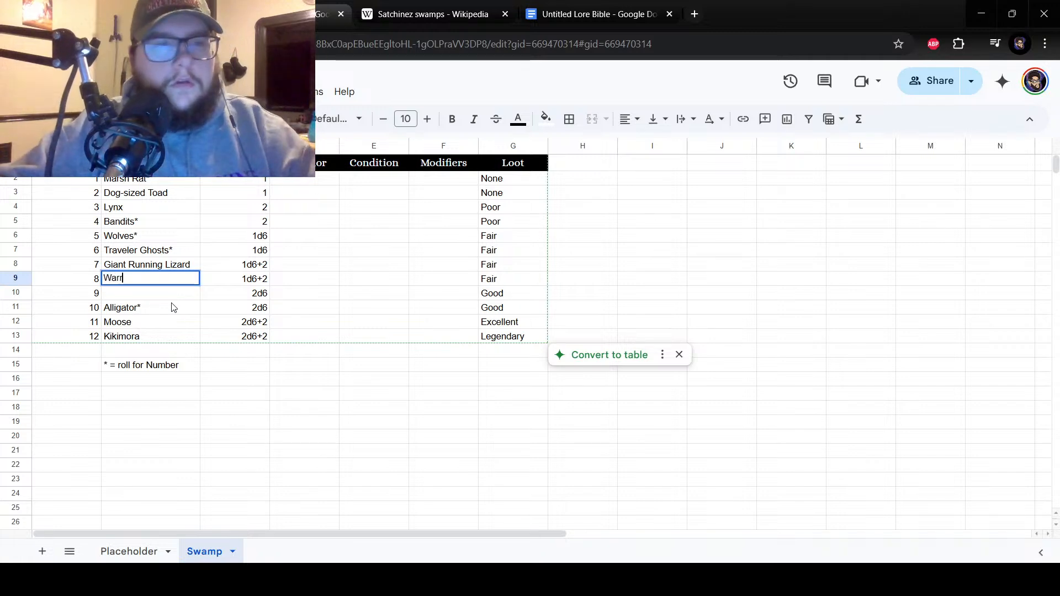
type("ook")
key("Return")
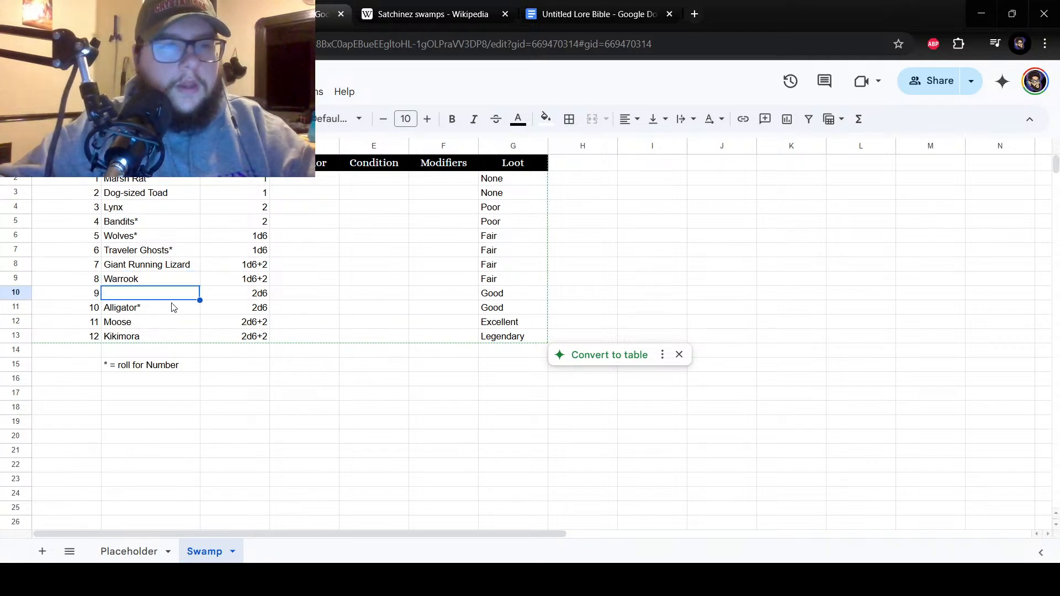
Add the roll-for-number asterisk to the Warrook entry in cell B9.
left_click(157, 284)
key("Right")
left_click(158, 270)
double_click(143, 280)
type("*")
key("Return")
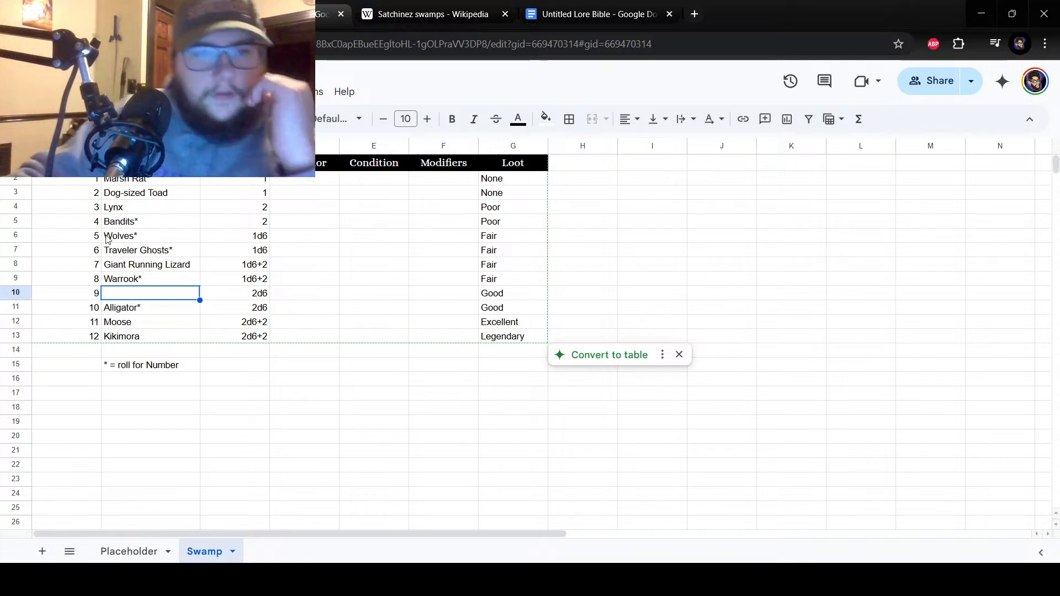
left_click_drag(146, 193, 122, 308)
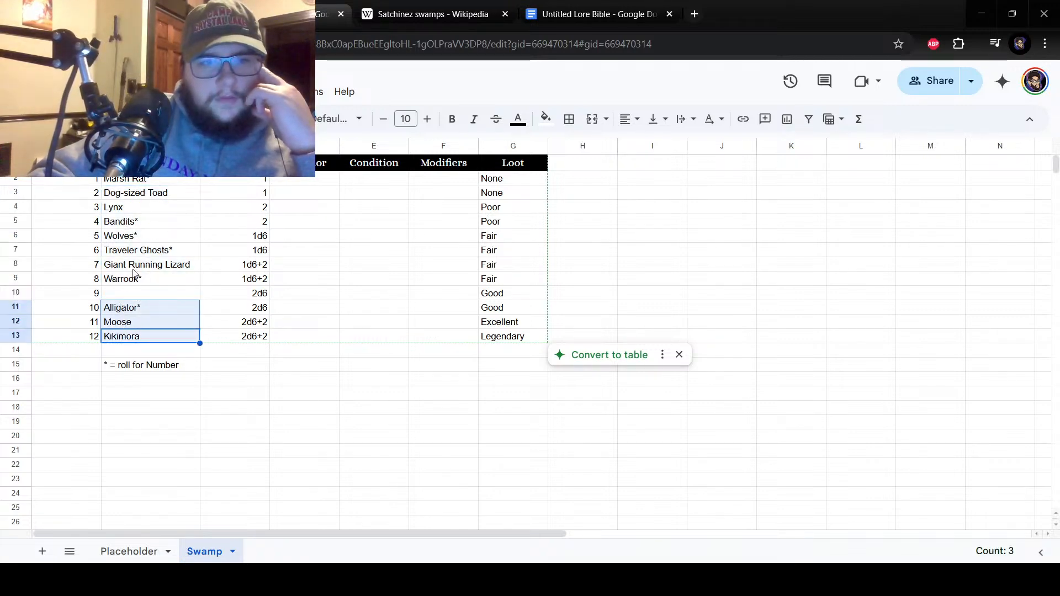
left_click_drag(139, 251, 127, 226)
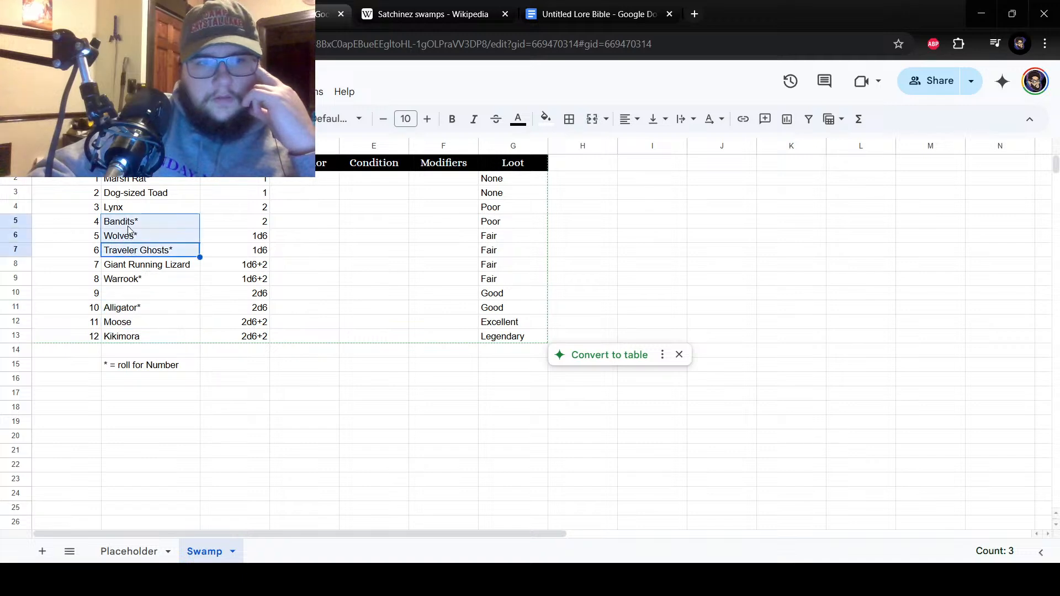
left_click_drag(128, 185, 146, 253)
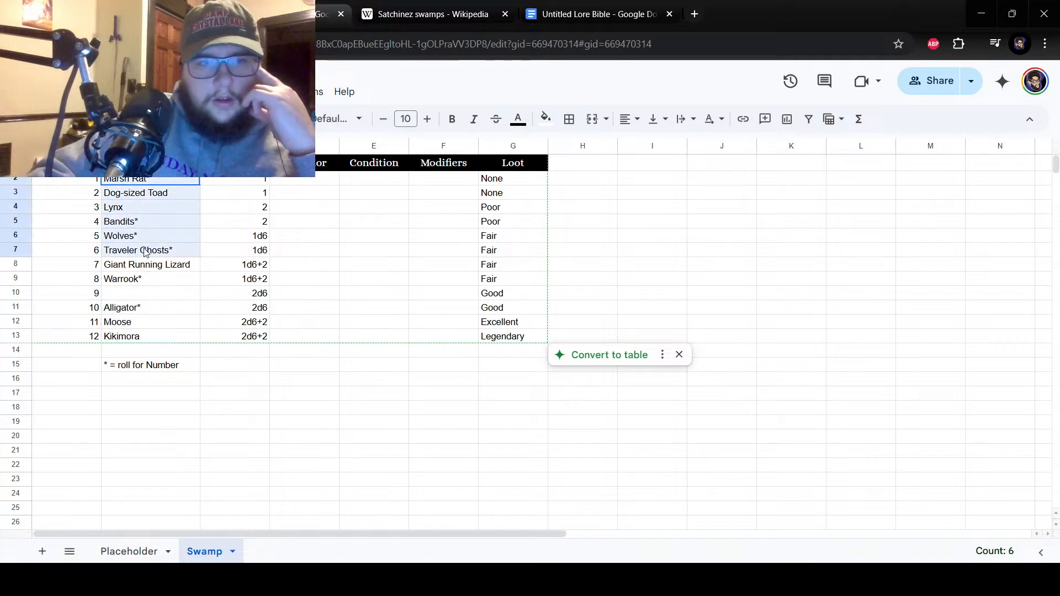
left_click(154, 270)
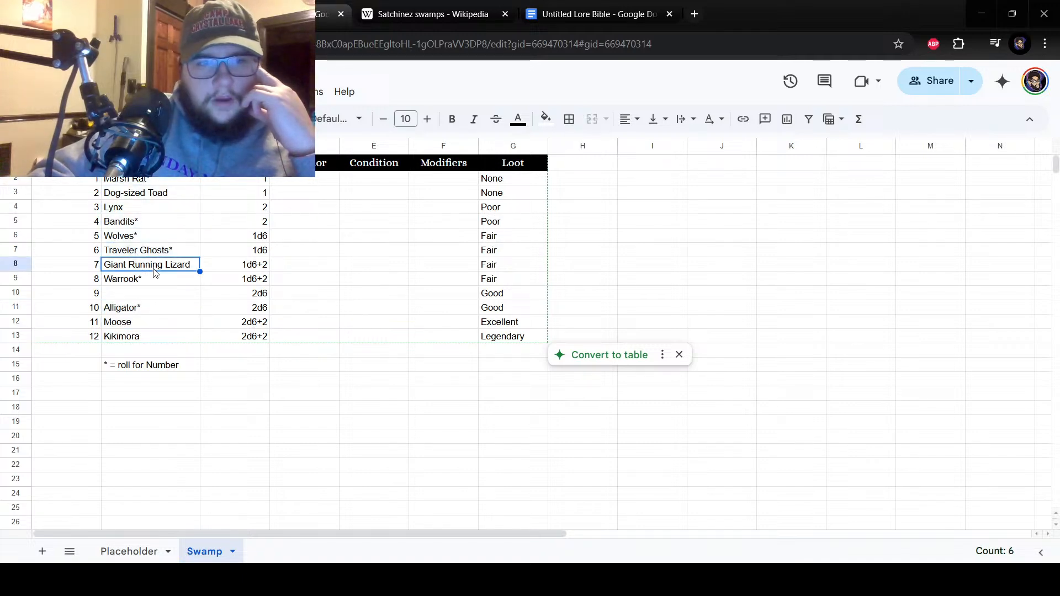
left_click(133, 209)
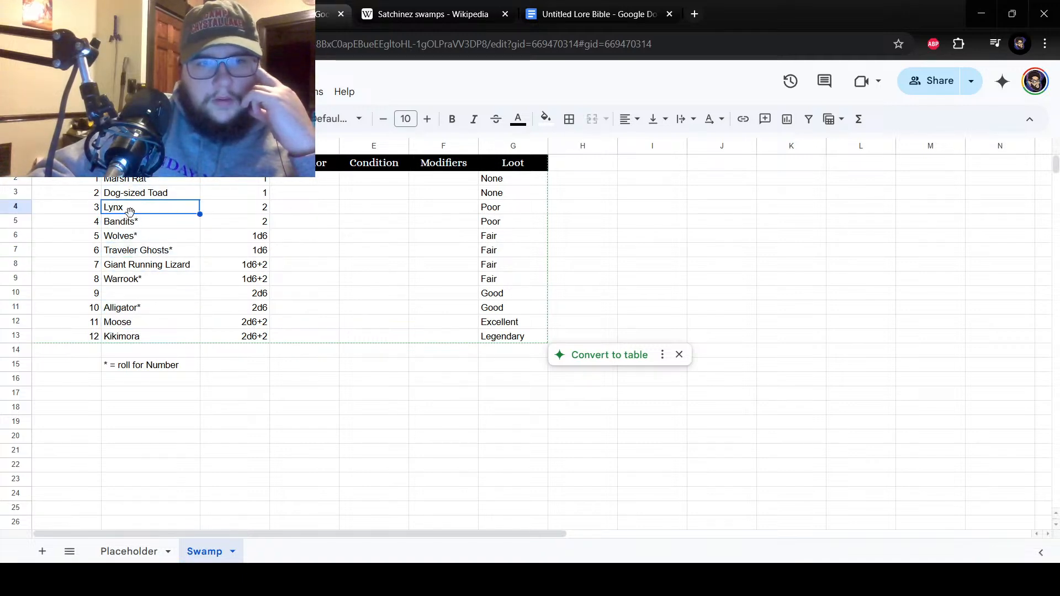
left_click(142, 266)
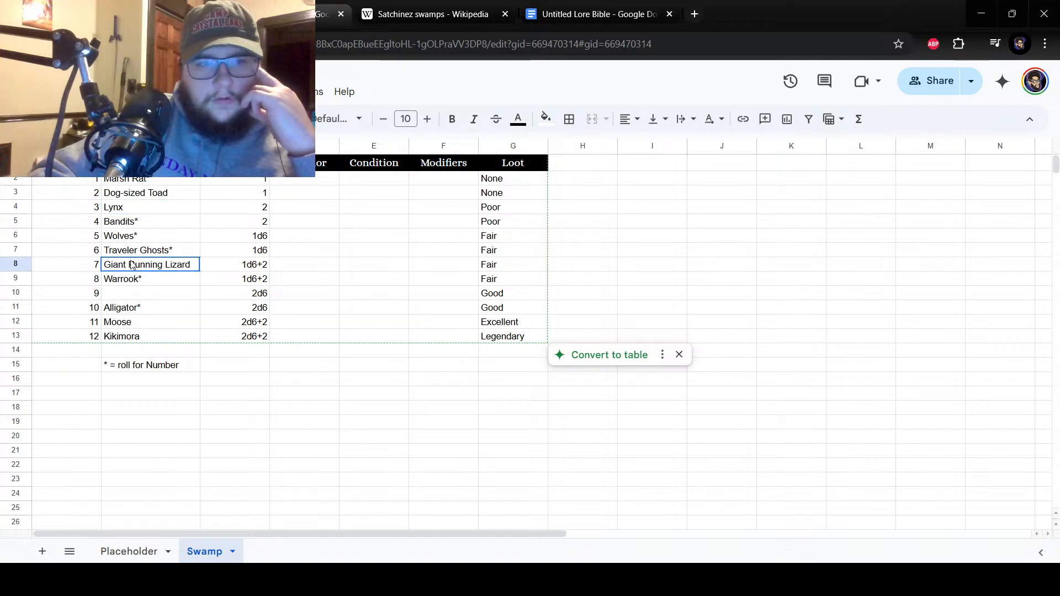
Insert a blank cell at B3 beside number 2, shifting Dog-sized Toad and the creatures below it down.
left_click(138, 198)
right_click(138, 199)
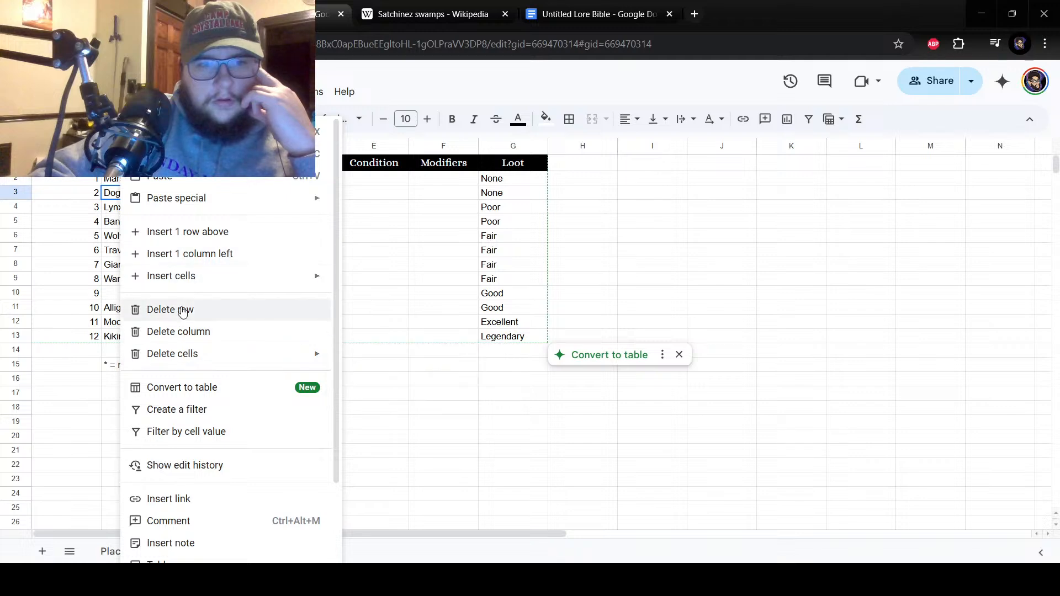
mouse_move(180, 275)
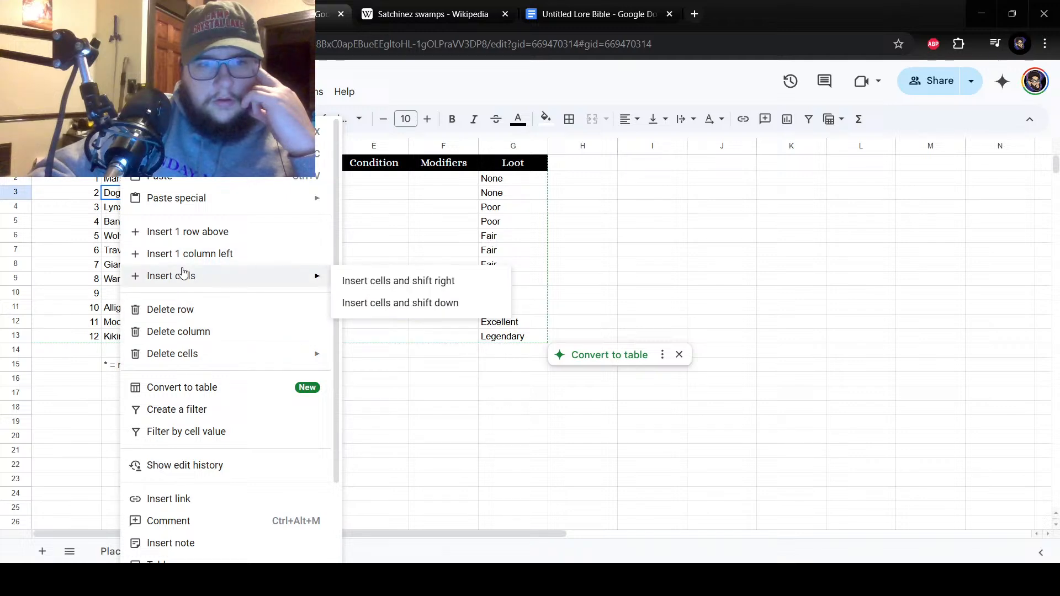
left_click(397, 303)
Delete the Giant Running Lizard cell beside number 8 and shift the cells below it up.
left_click(159, 282)
right_click(159, 282)
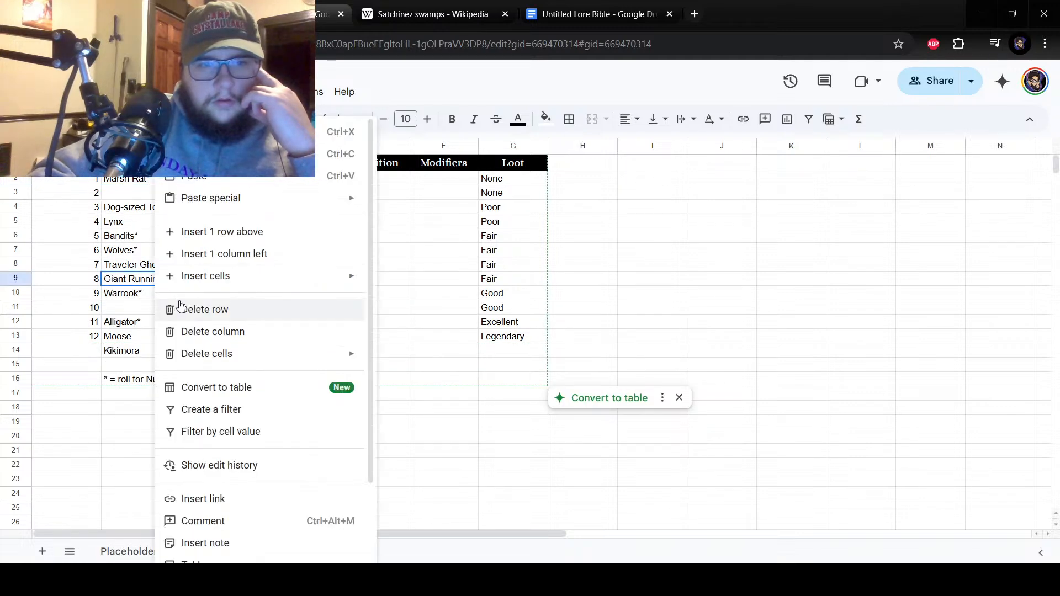
mouse_move(222, 283)
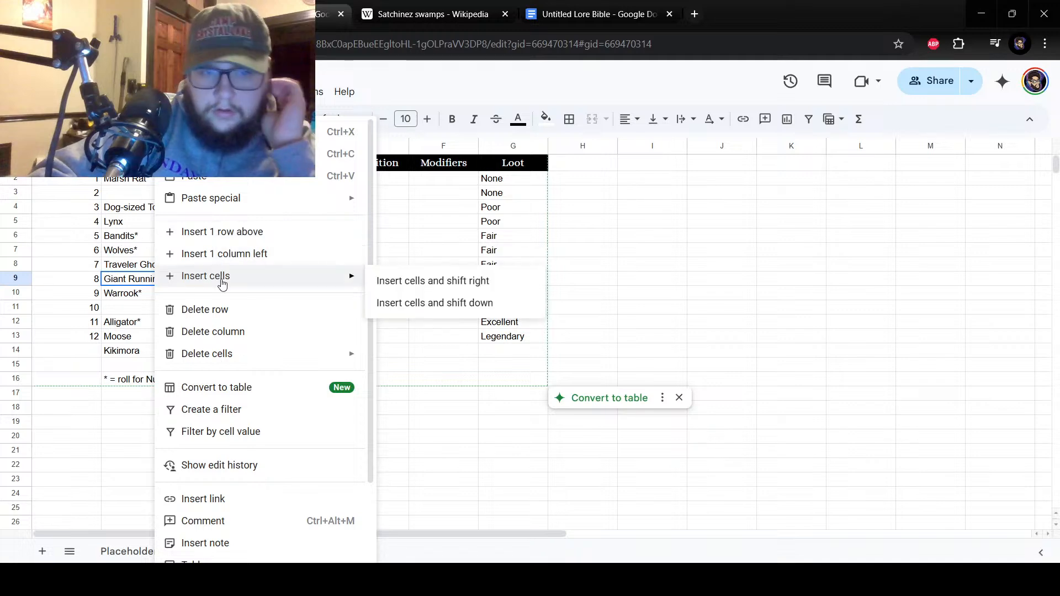
mouse_move(229, 354)
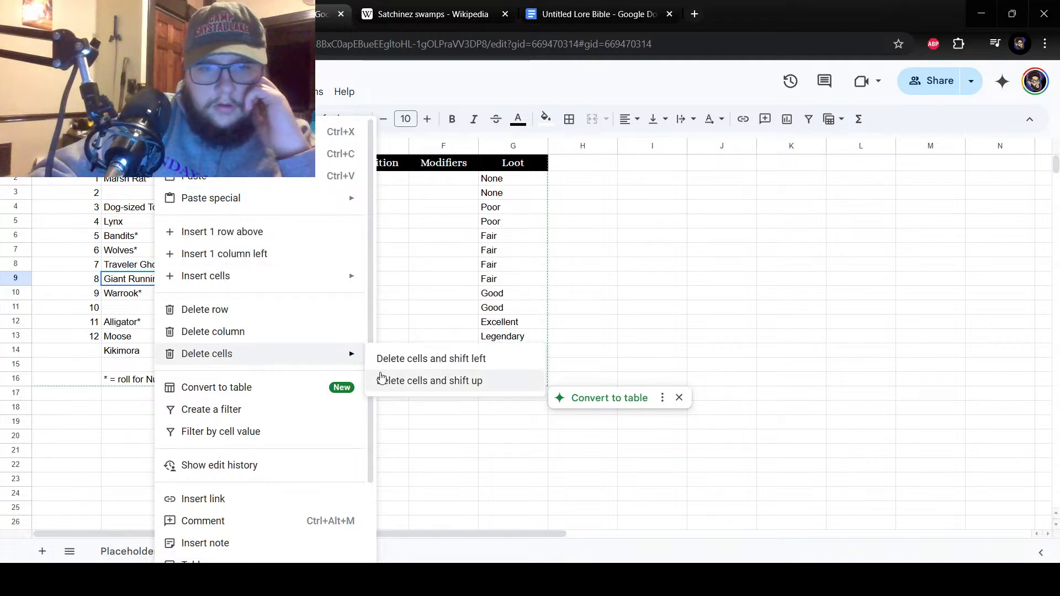
left_click(425, 386)
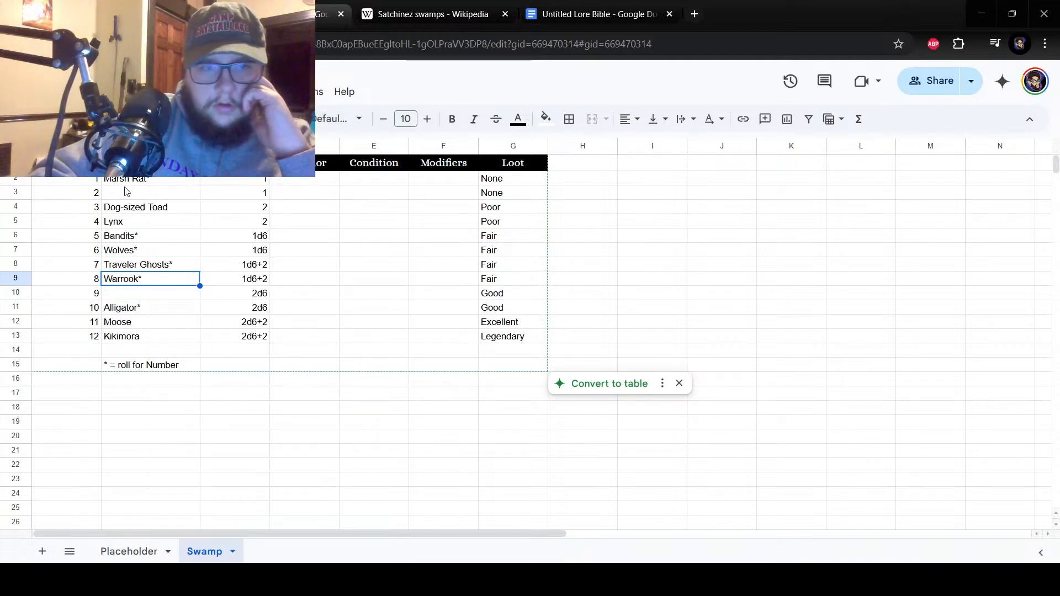
Enter Giant Running Lizard beside number 2 in cell B3.
double_click(166, 194)
type("Ga")
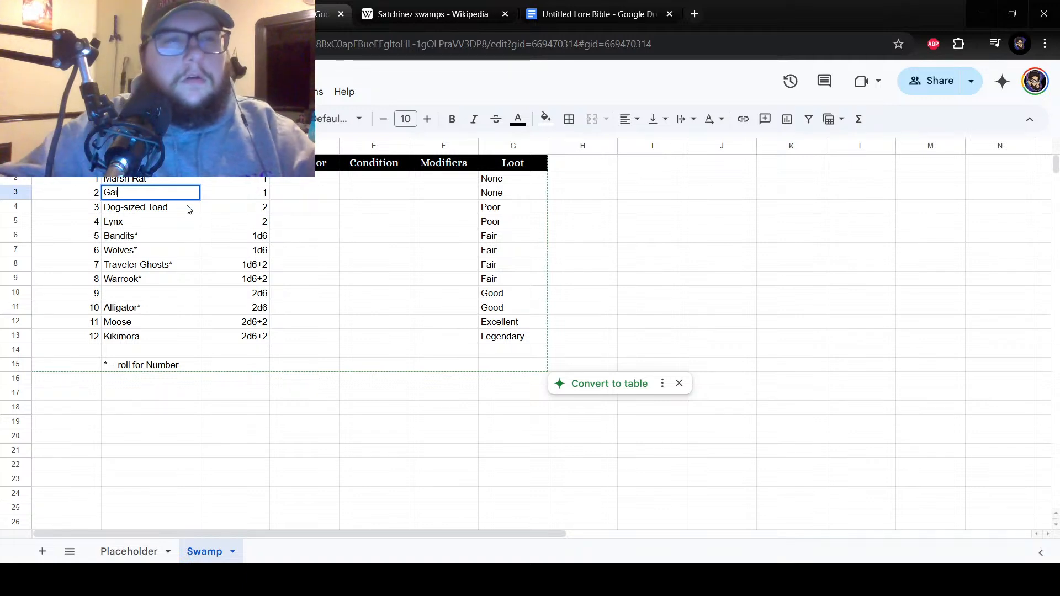
key("BackSpace")
type("iant ")
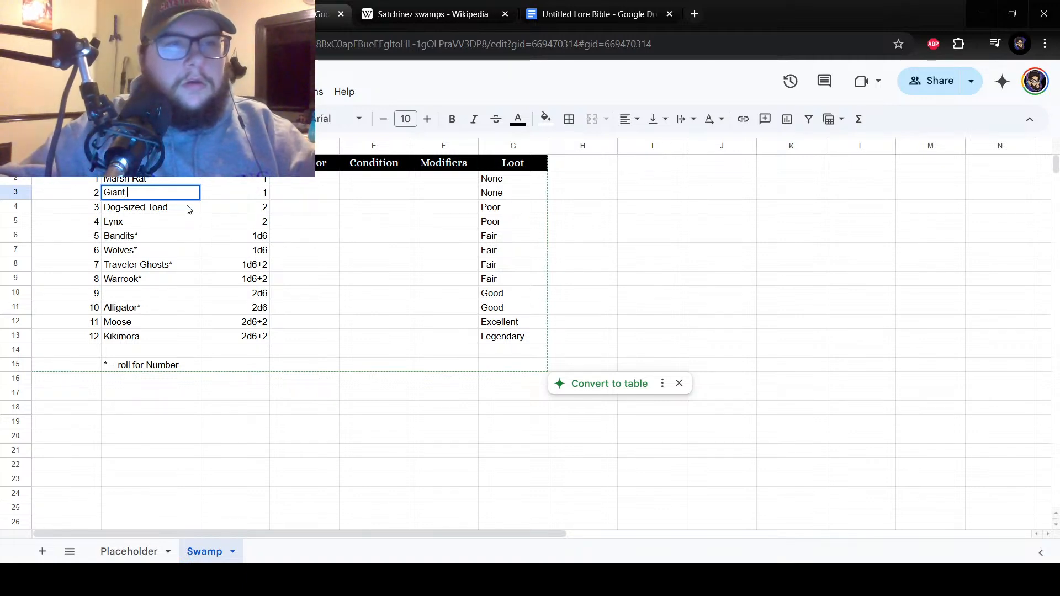
type("Running Lizard")
key("Return")
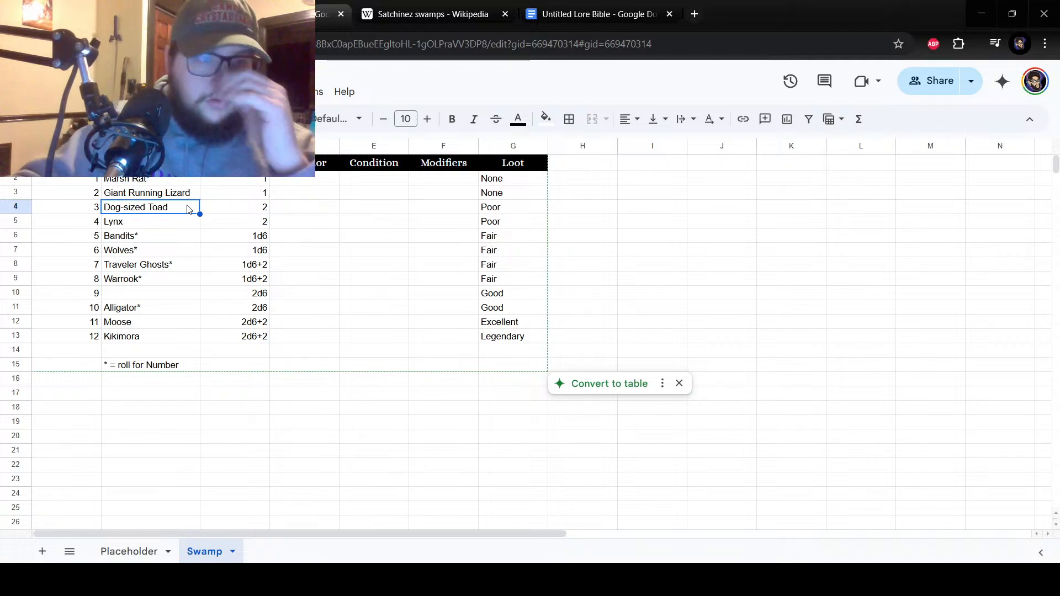
Insert a blank cell at B6 beside number 5, shifting Bandits and the creatures below it down.
left_click(120, 294)
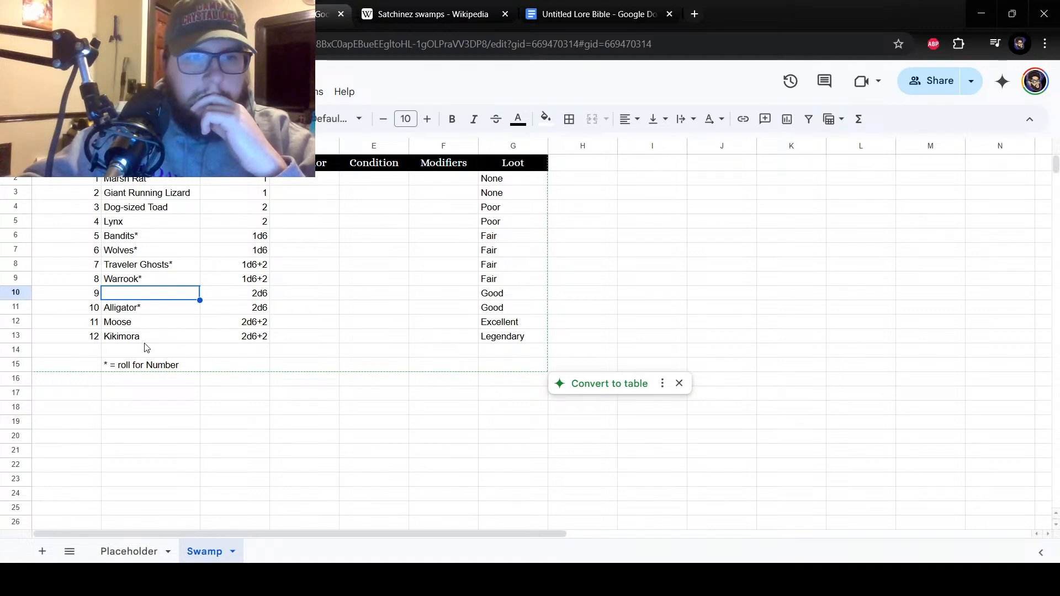
left_click(146, 284)
left_click(120, 198)
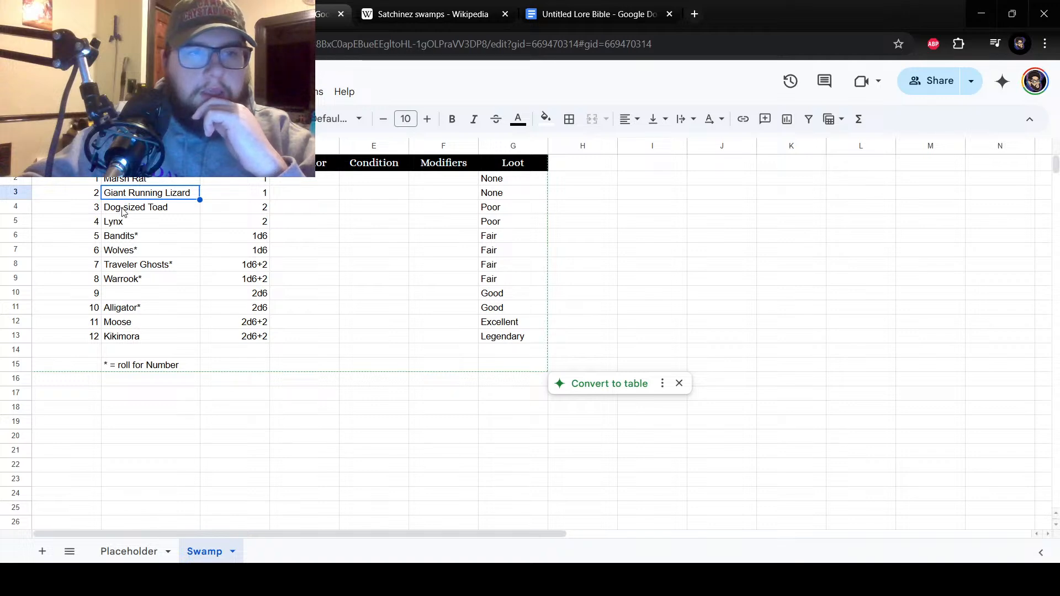
left_click(118, 240)
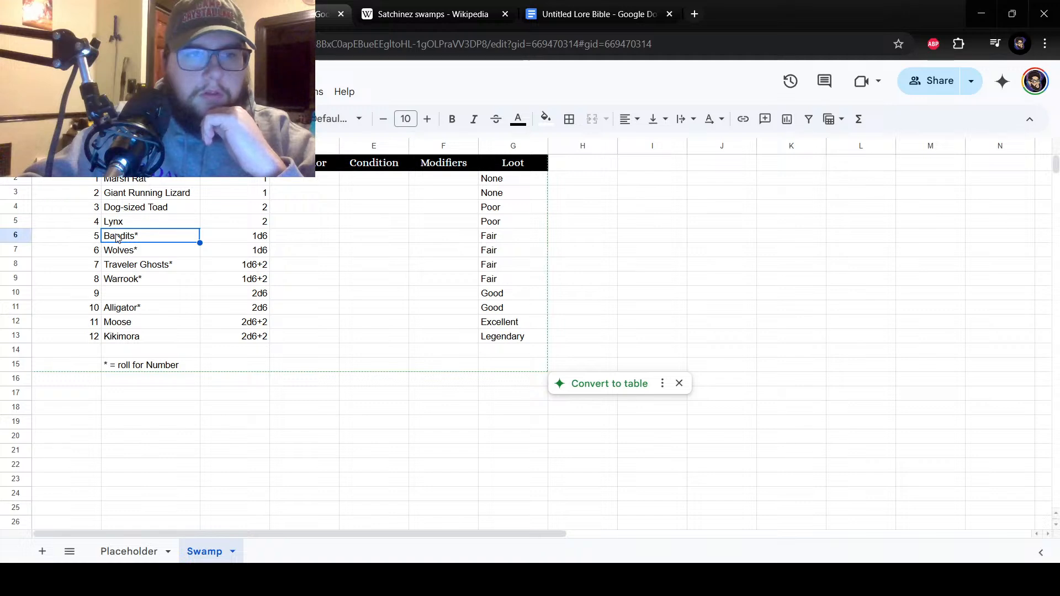
right_click(117, 240)
mouse_move(272, 283)
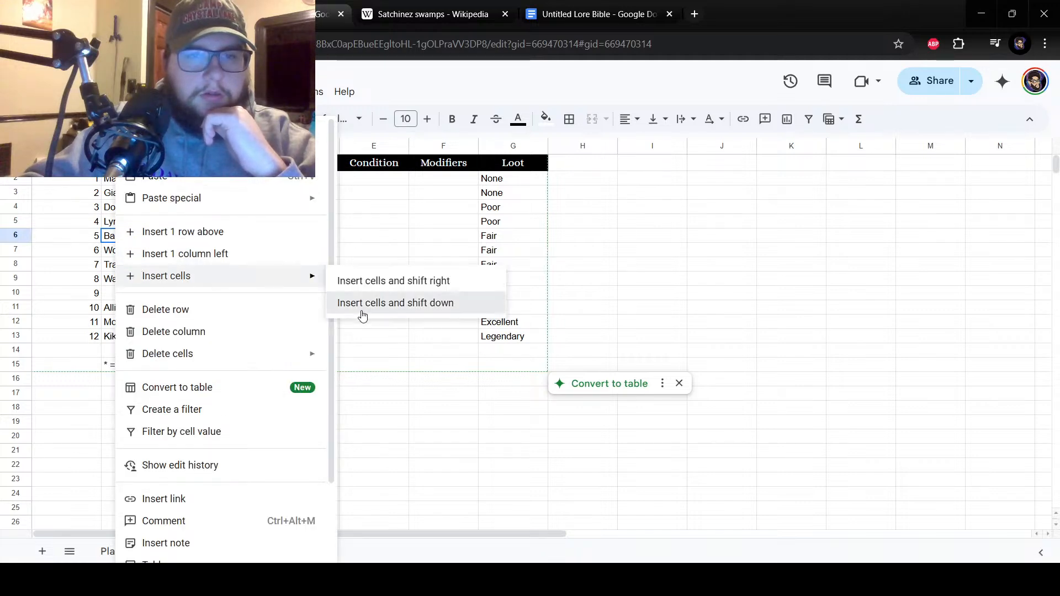
left_click(362, 303)
Move the Warrook* entry from cell B10 into the blank cell B6 beside number 5.
left_click(123, 307)
left_click(123, 294)
right_click(122, 297)
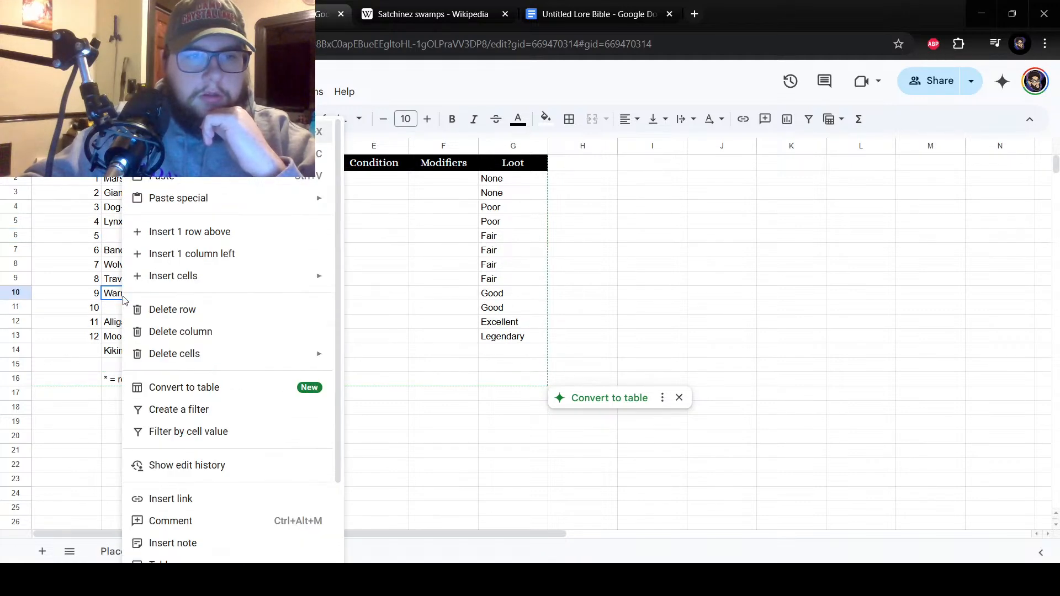
key("Escape")
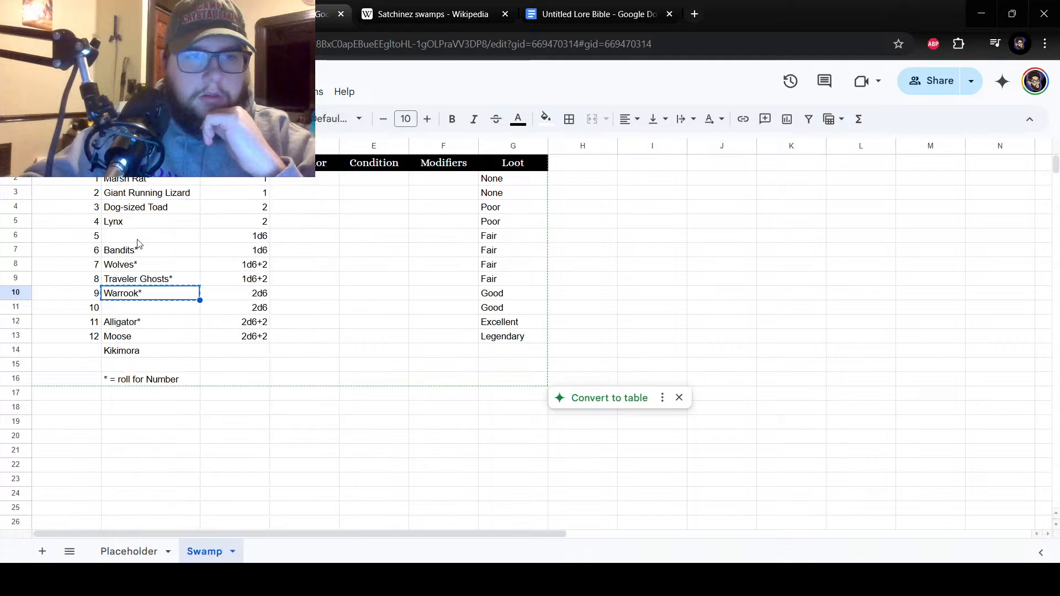
right_click(138, 244)
left_click(166, 182)
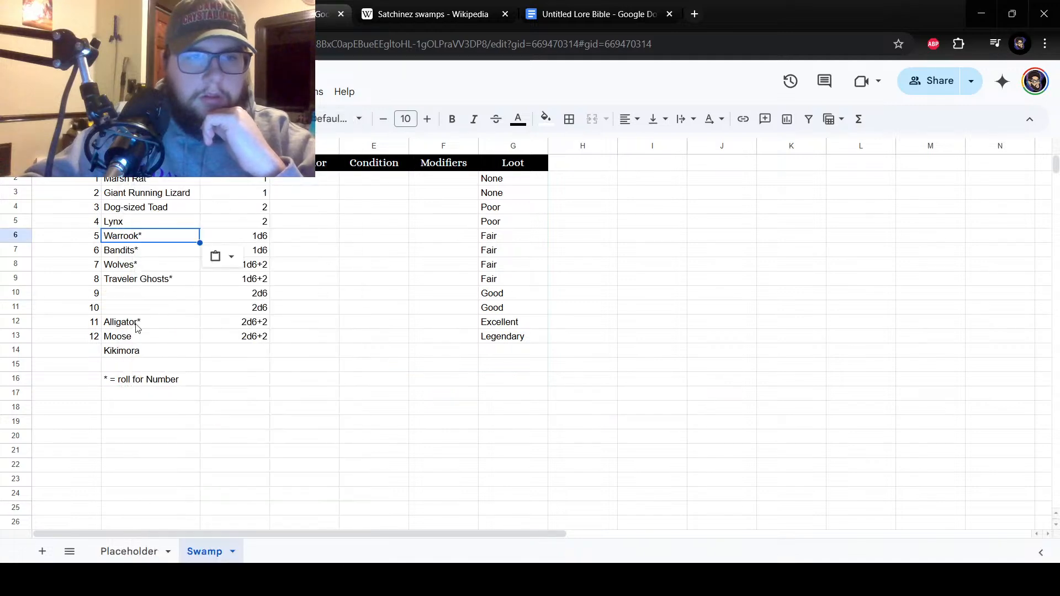
Delete the emptied cell B10 beside number 9 and shift the cells below it up.
left_click(126, 299)
right_click(125, 299)
mouse_move(182, 354)
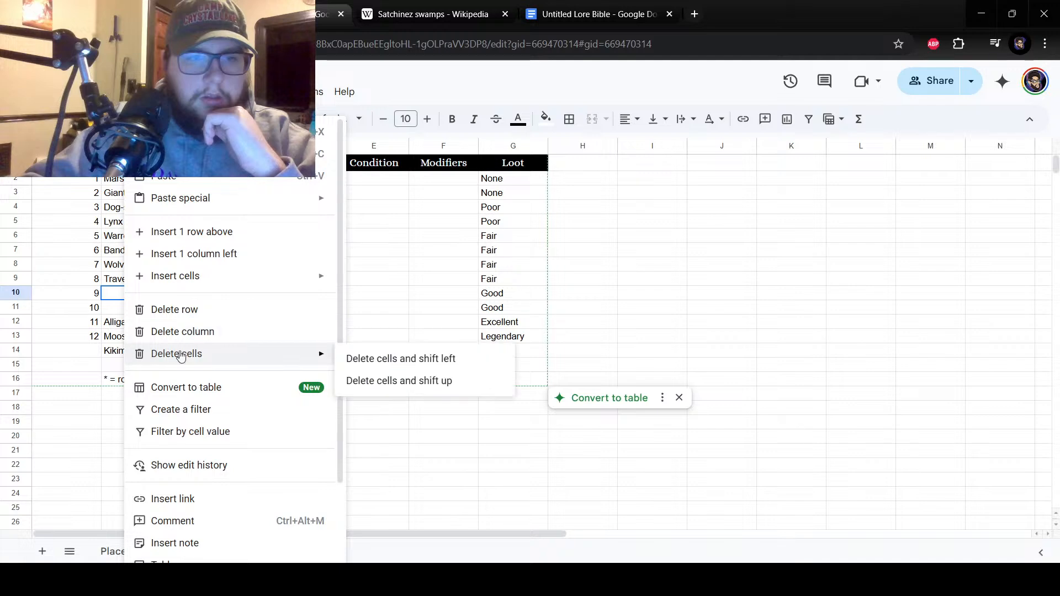
left_click(458, 389)
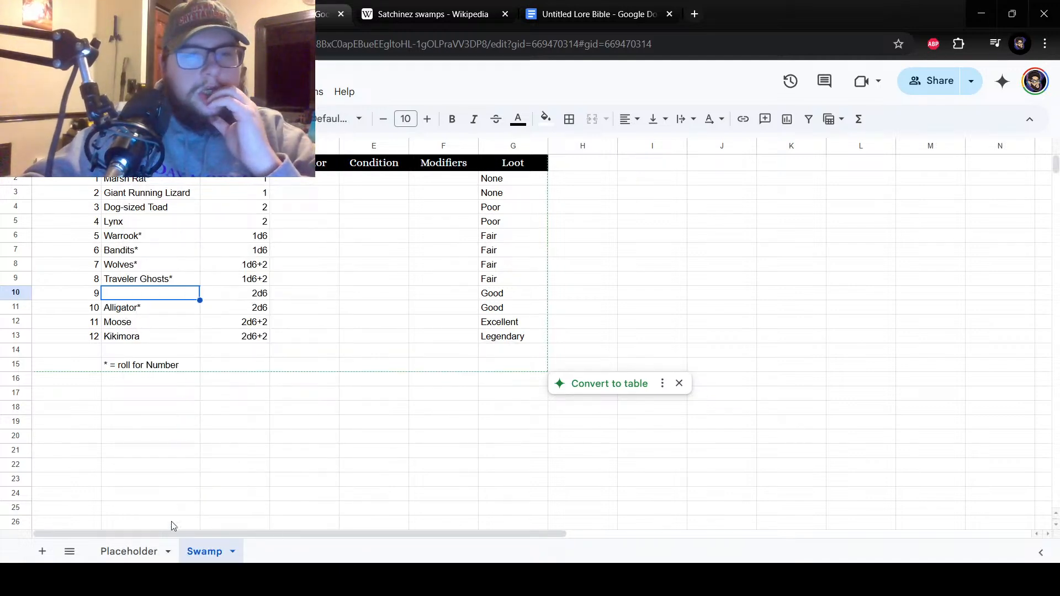
Consult the Satchinez swamps article's fauna list and enter Venomous Snake beside number 9 in cell B10.
key("ctrl+Tab")
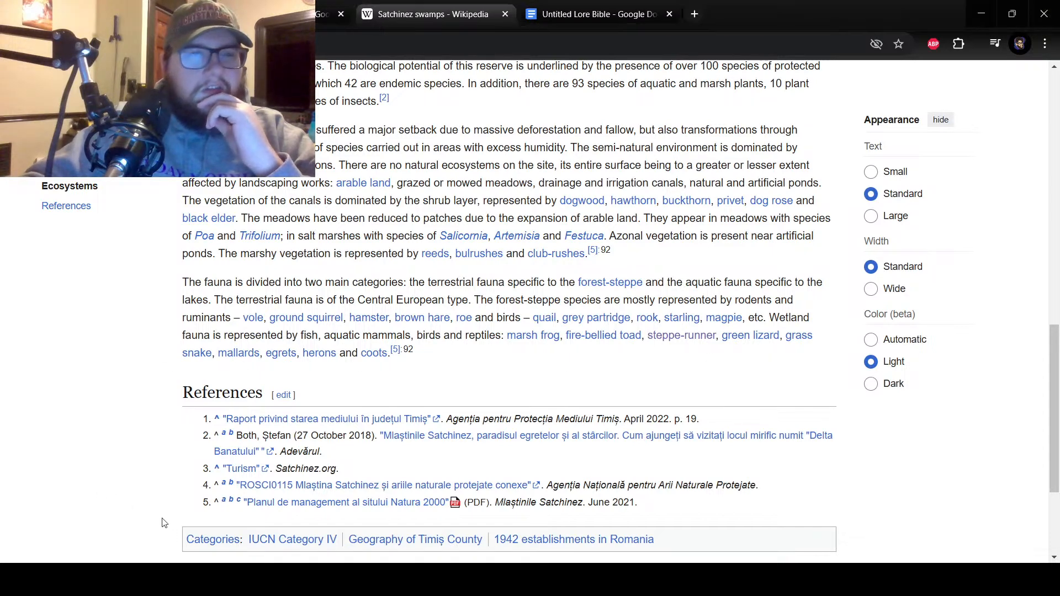
left_click(299, 14)
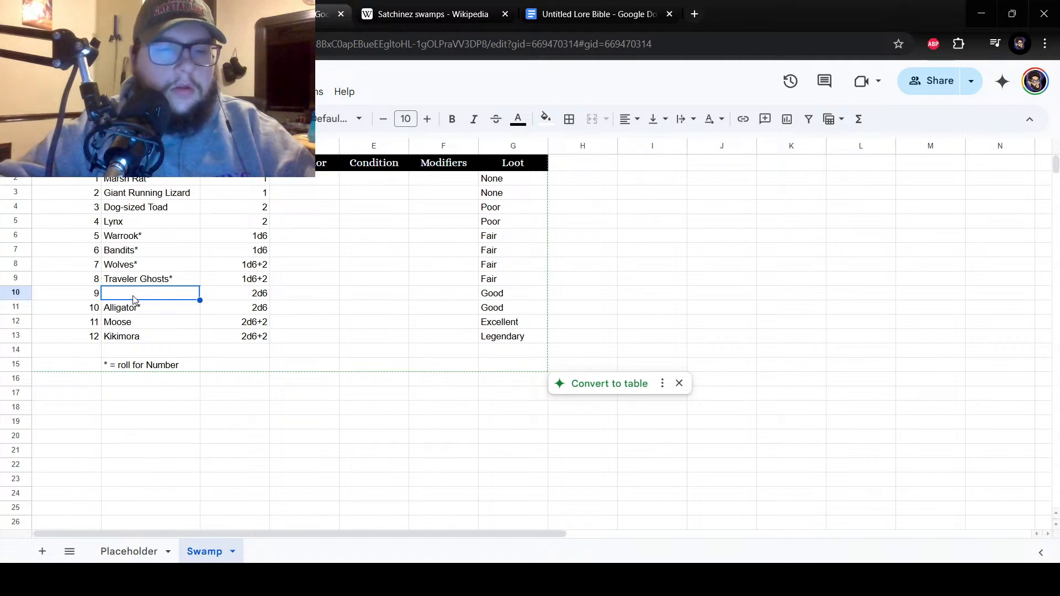
type("Venomous Snake")
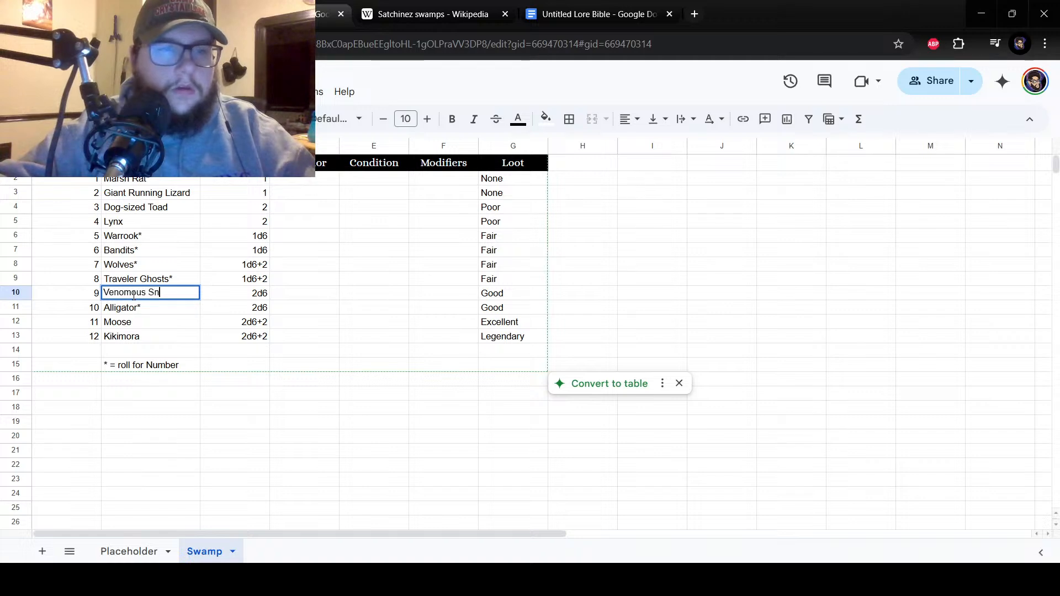
key("Return")
left_click(133, 295)
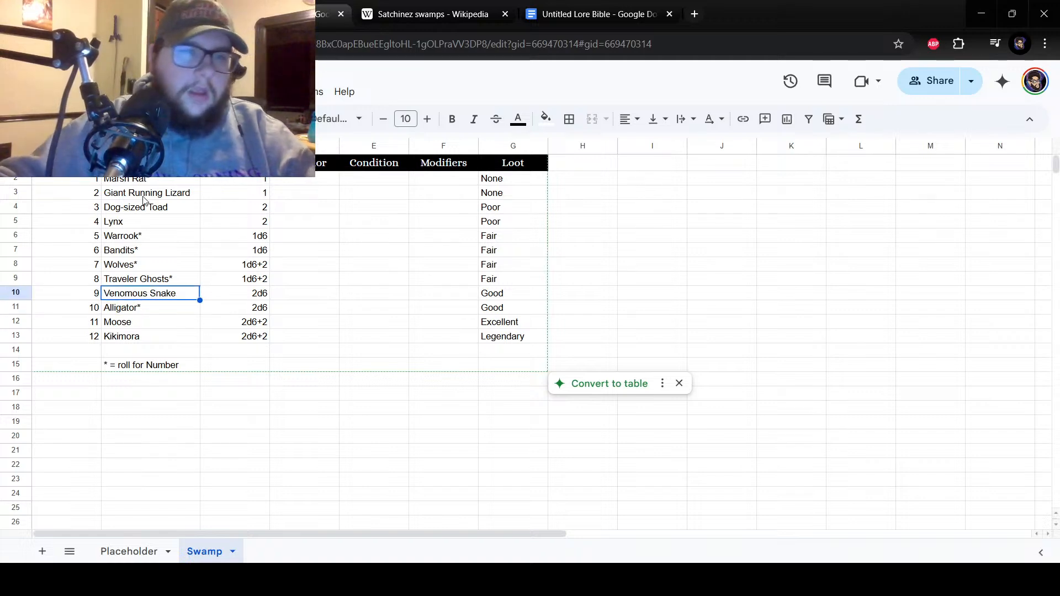
left_click(143, 194)
left_click(143, 209)
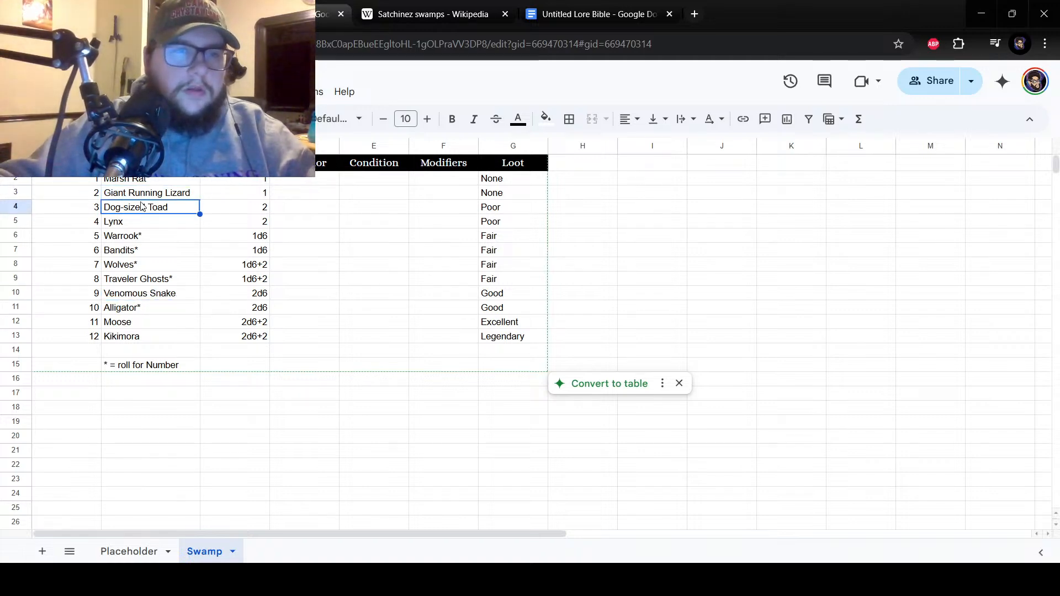
key("Up")
left_click(134, 297)
right_click(134, 299)
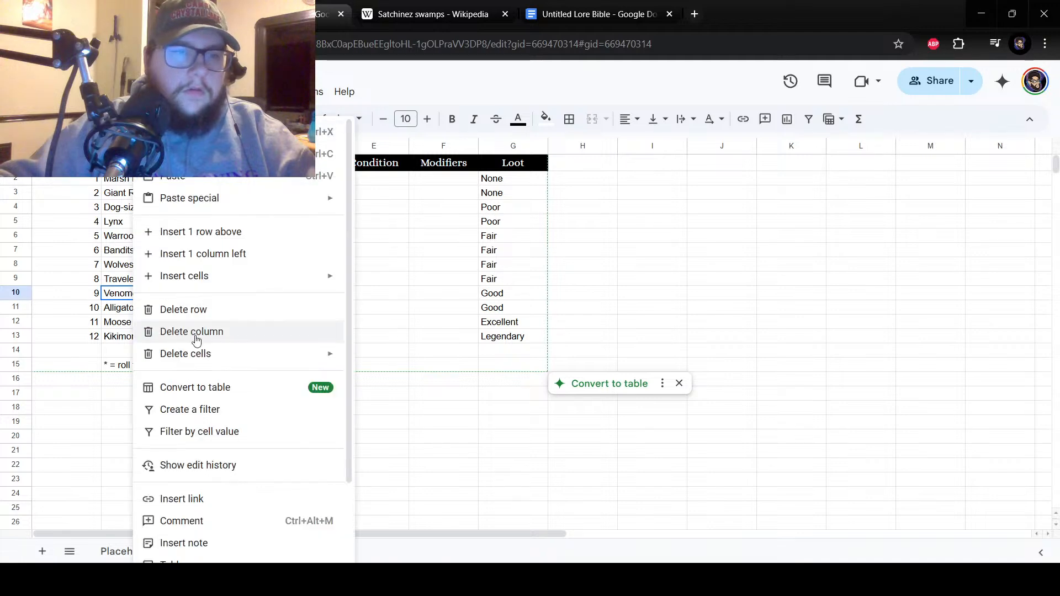
mouse_move(217, 284)
left_click(108, 203)
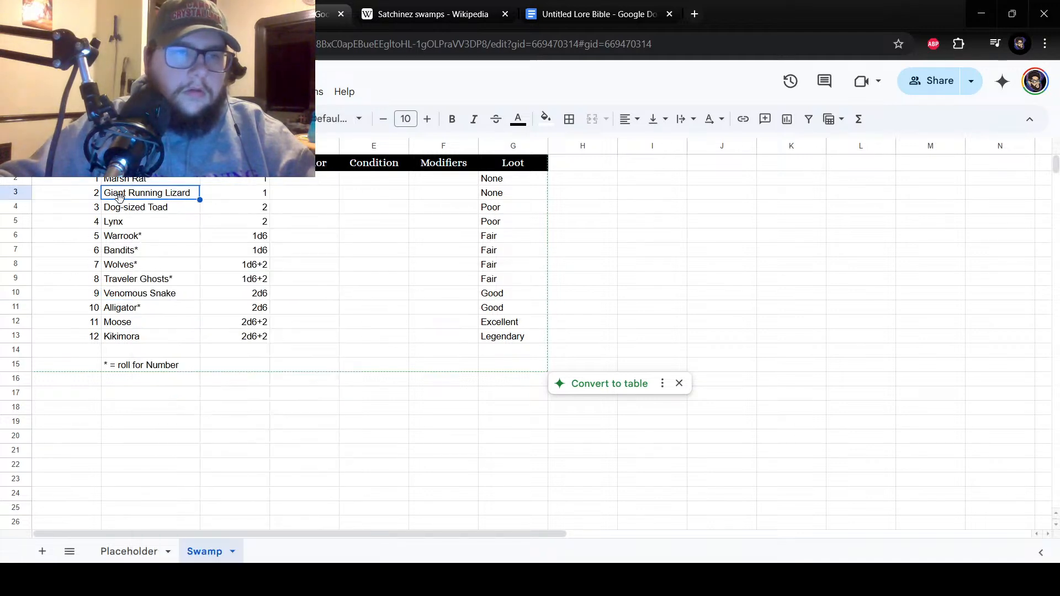
Insert a blank cell at B4 beside number 3, shifting Dog-sized Toad and the creatures below it down.
left_click(124, 209)
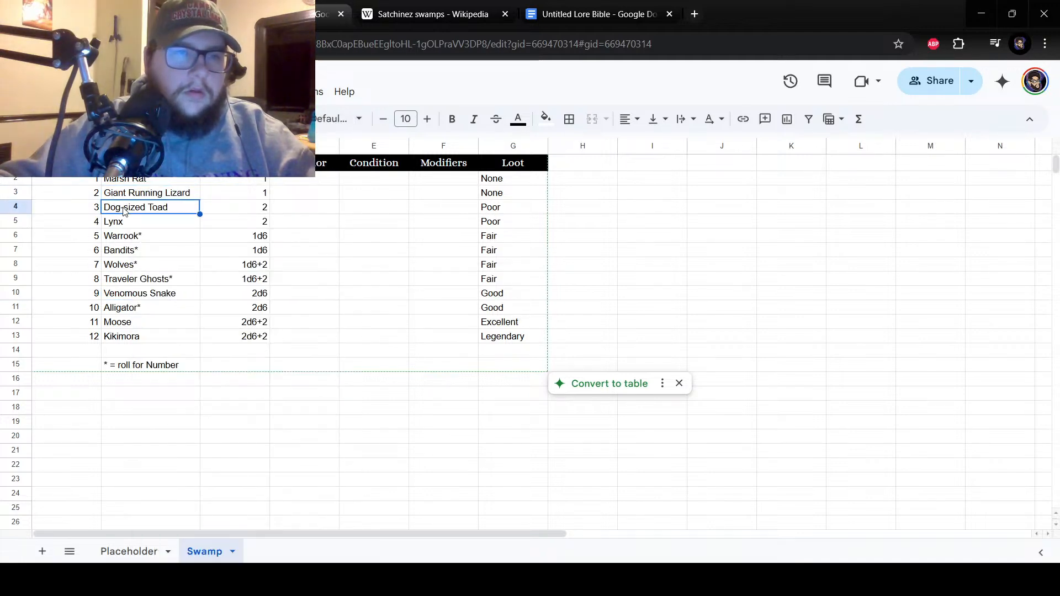
right_click(124, 210)
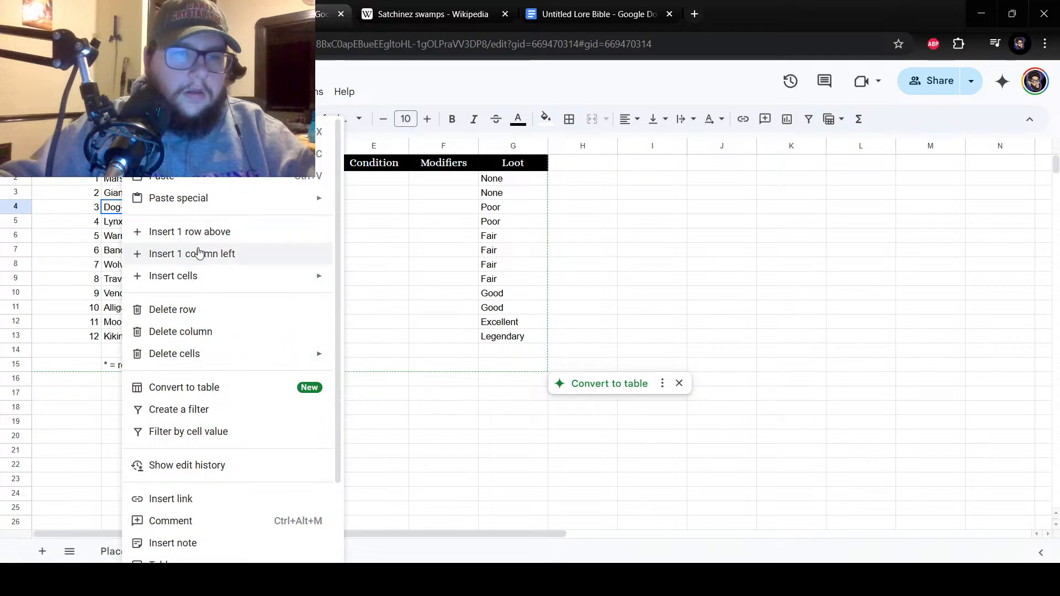
mouse_move(199, 283)
left_click(403, 302)
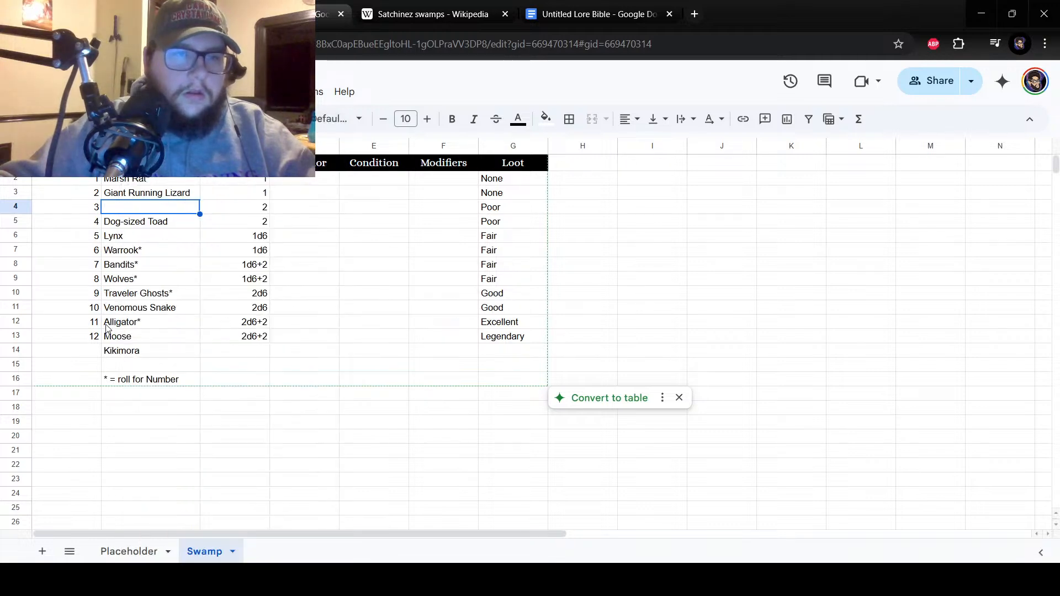
Move the Venomous Snake entry from cell B11 into the blank cell B4 beside number 3.
left_click(123, 308)
right_click(123, 308)
left_click(171, 131)
left_click(124, 208)
right_click(124, 212)
left_click(163, 177)
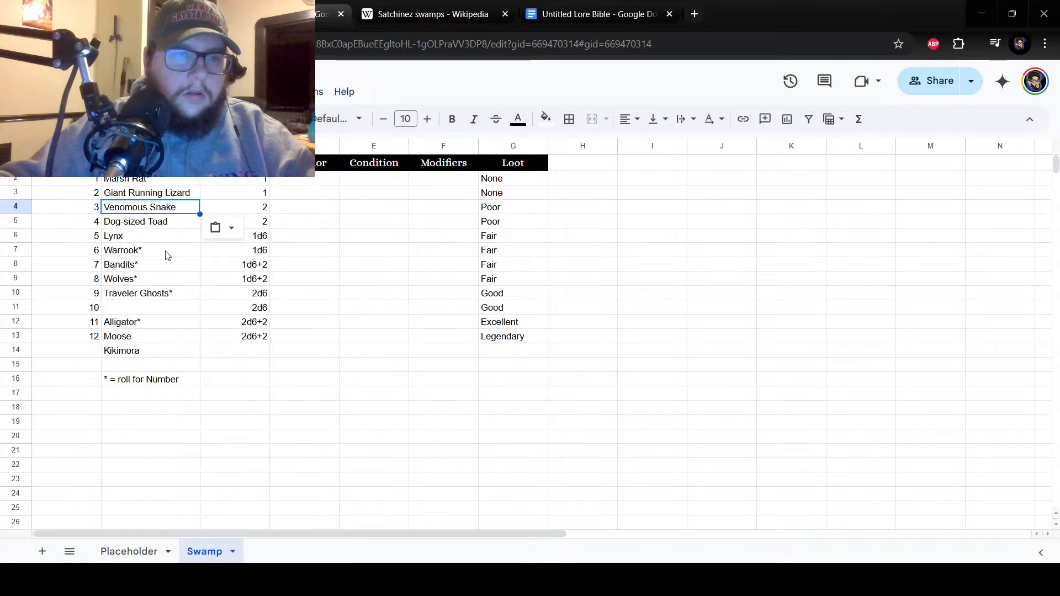
Delete the emptied cell B11 beside number 10 and shift the cells below it up.
right_click(143, 305)
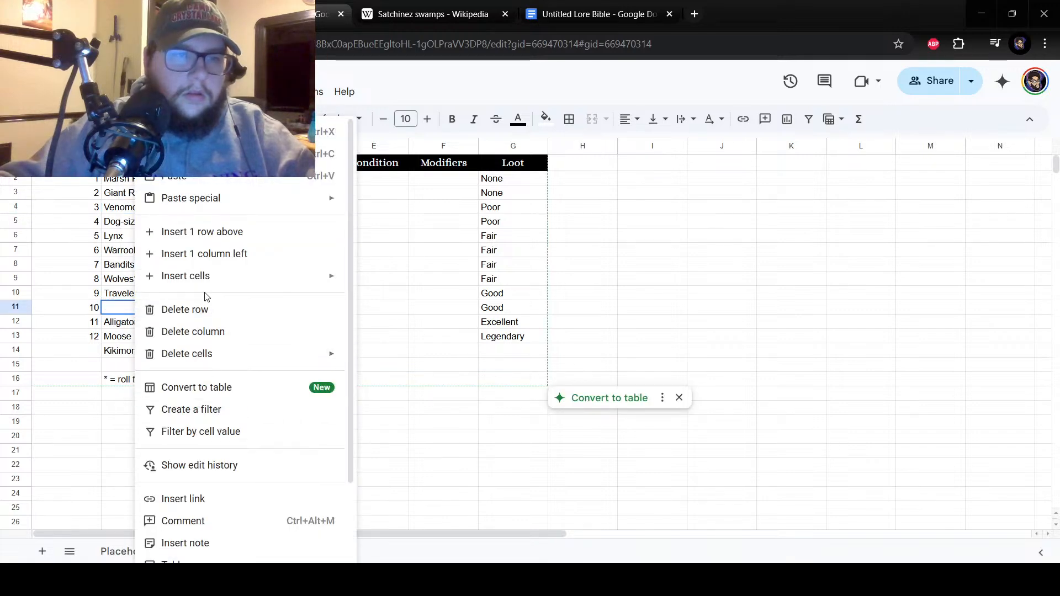
mouse_move(212, 364)
left_click(381, 381)
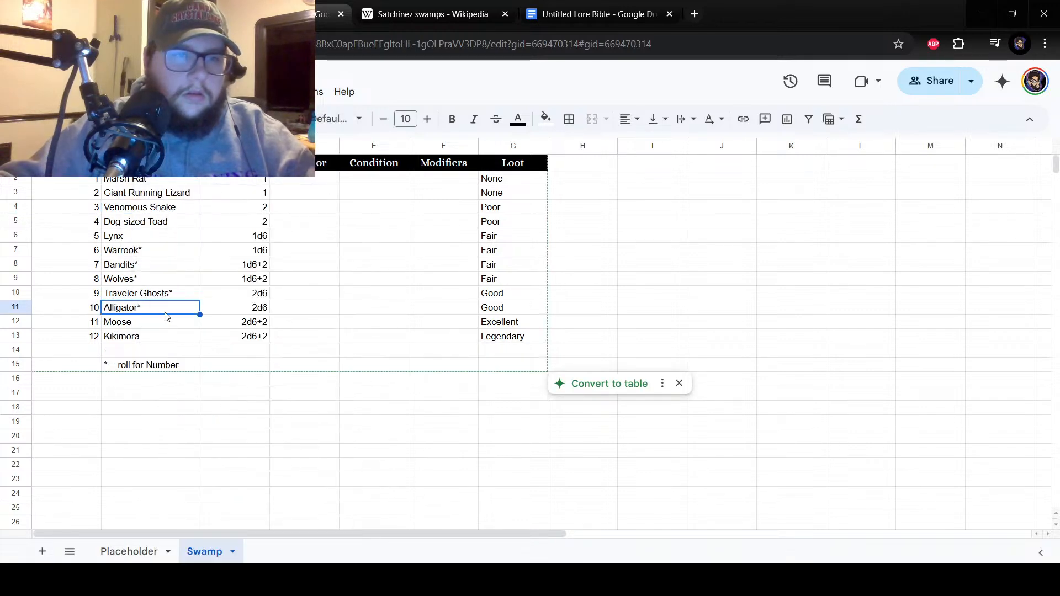
left_click(170, 337)
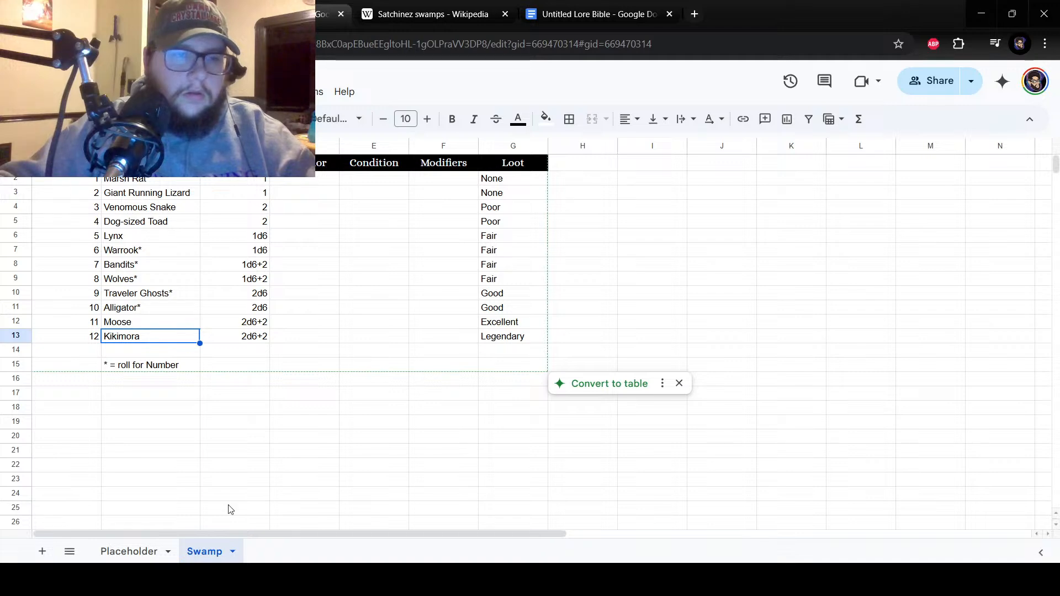
left_click_drag(160, 182, 180, 339)
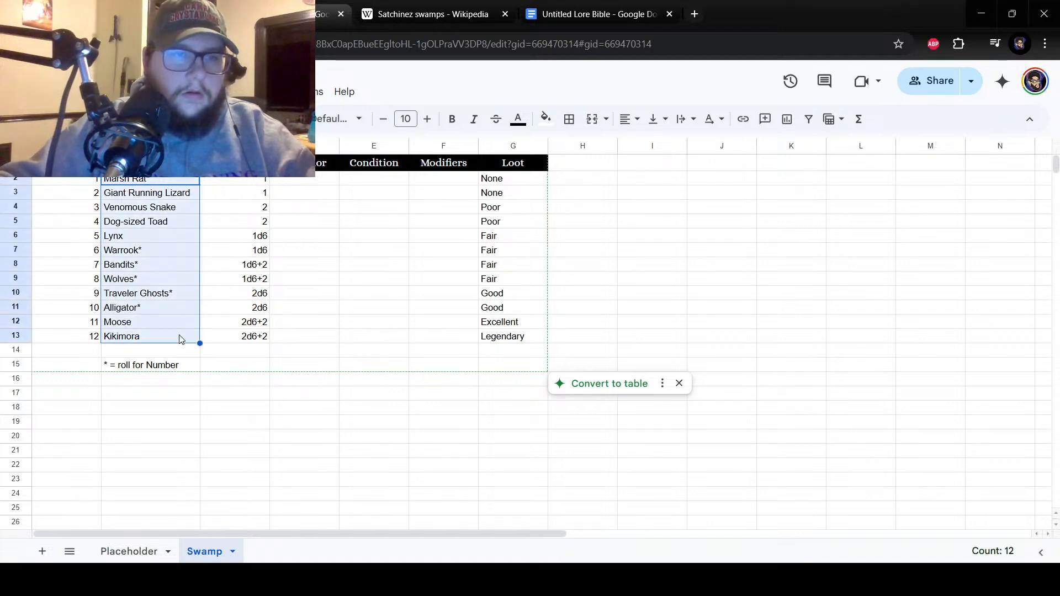
left_click(304, 178)
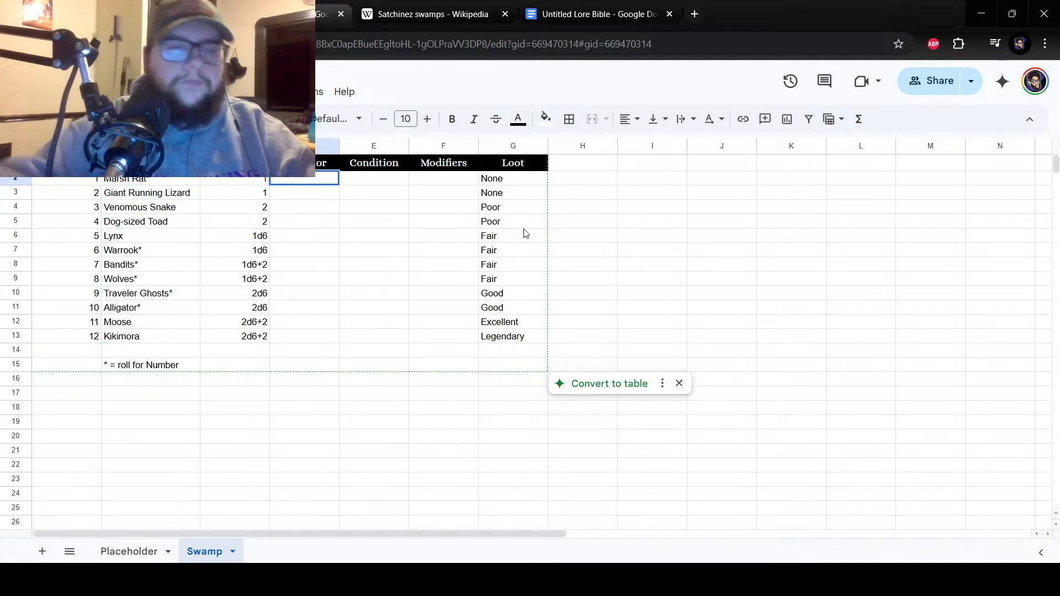
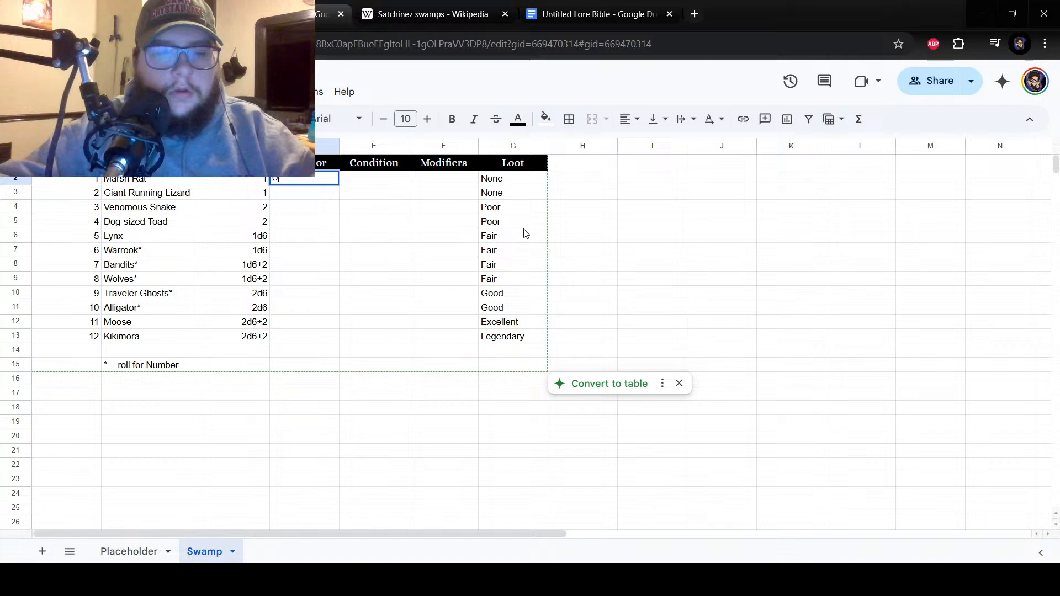
Enter Unwavering Aggression as the behavior beside number 1 in cell D2 and widen column D to fit it.
type("Unwavering")
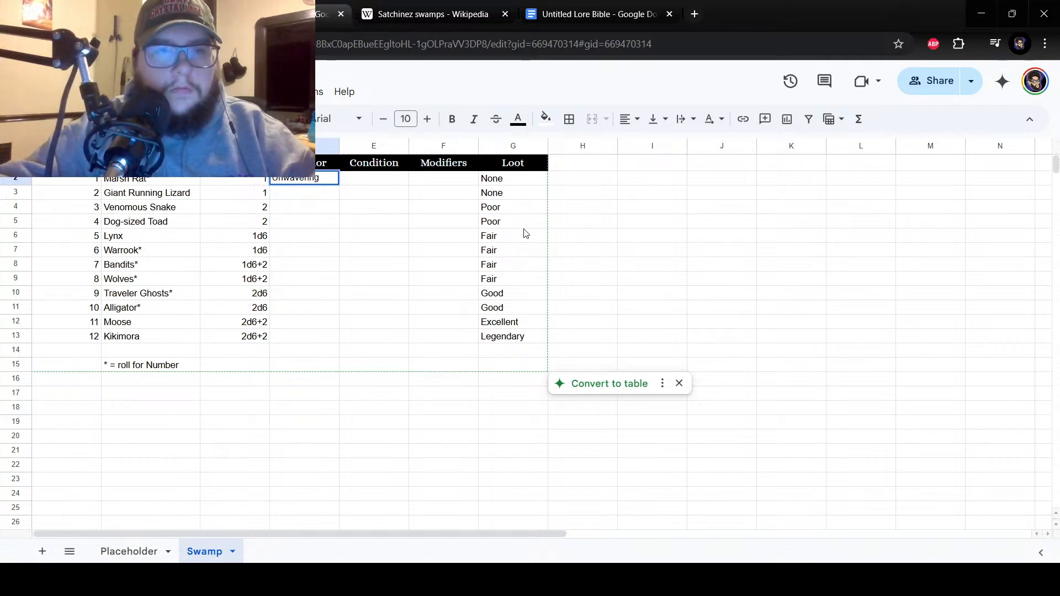
type(" Aggression")
key("Return")
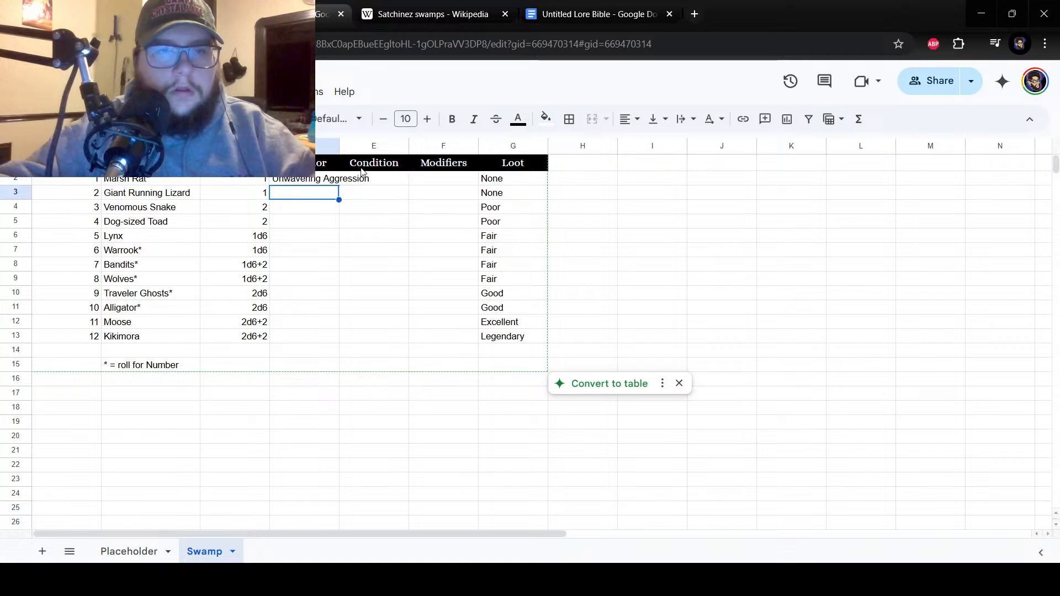
left_click(331, 167)
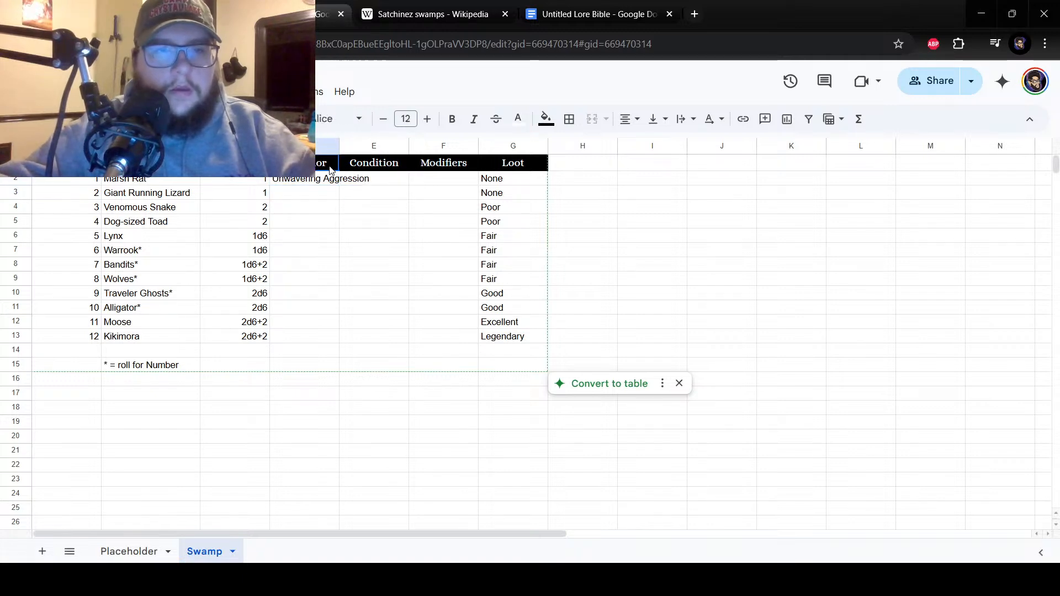
left_click_drag(339, 146, 373, 146)
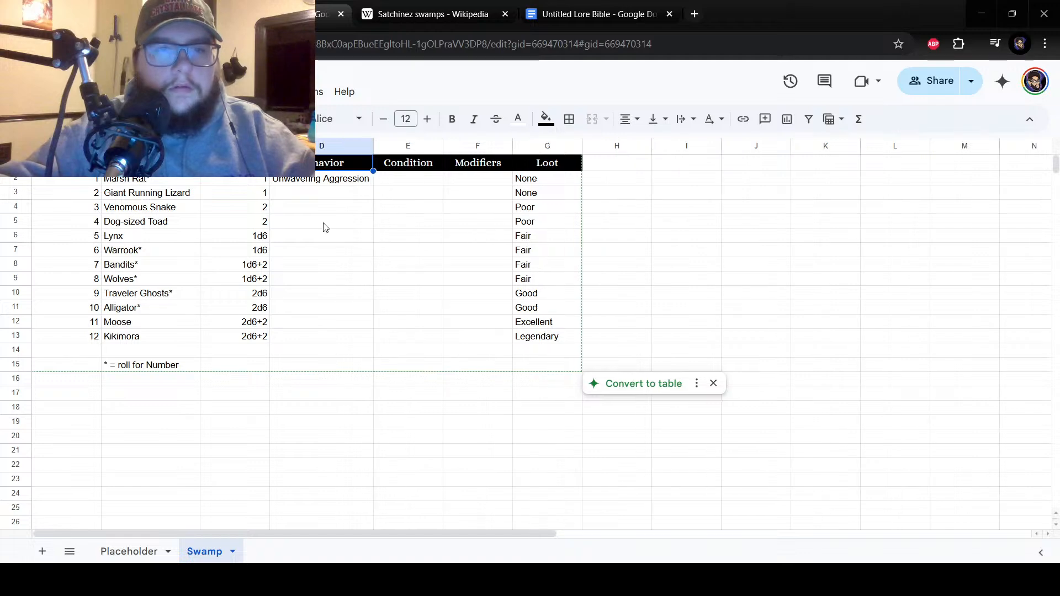
Enter Aggressive as the behavior beside number 2 in cell D3.
left_click(313, 197)
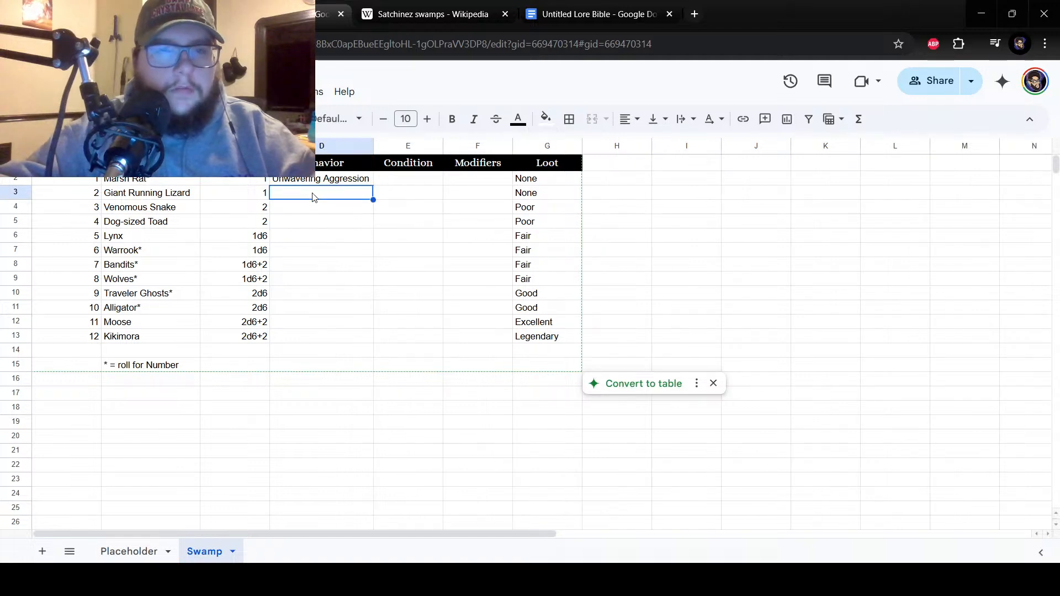
type("Aggressive")
key("Return")
left_click(313, 195)
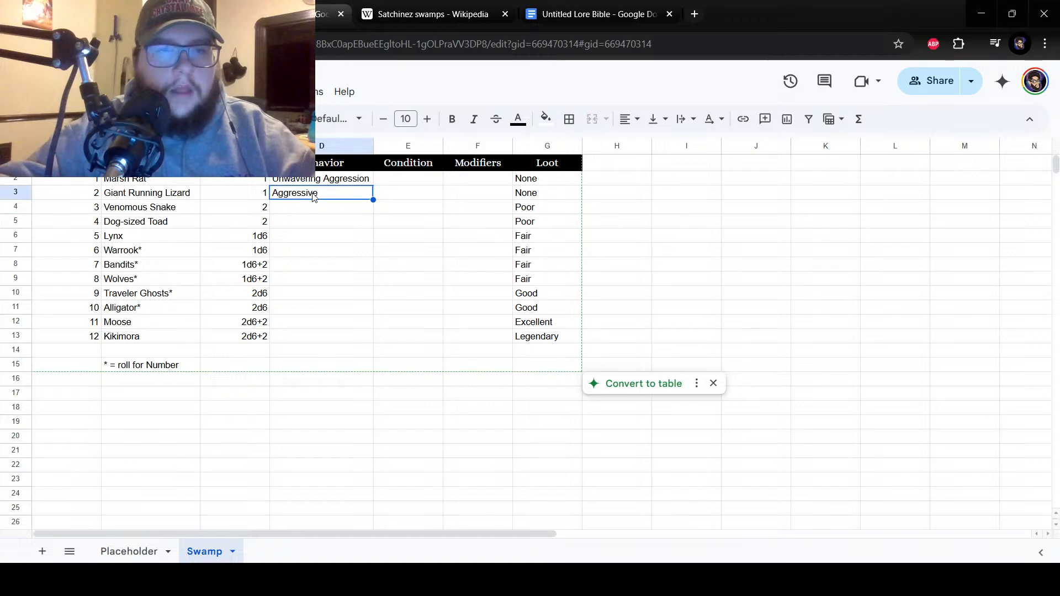
left_click(317, 208)
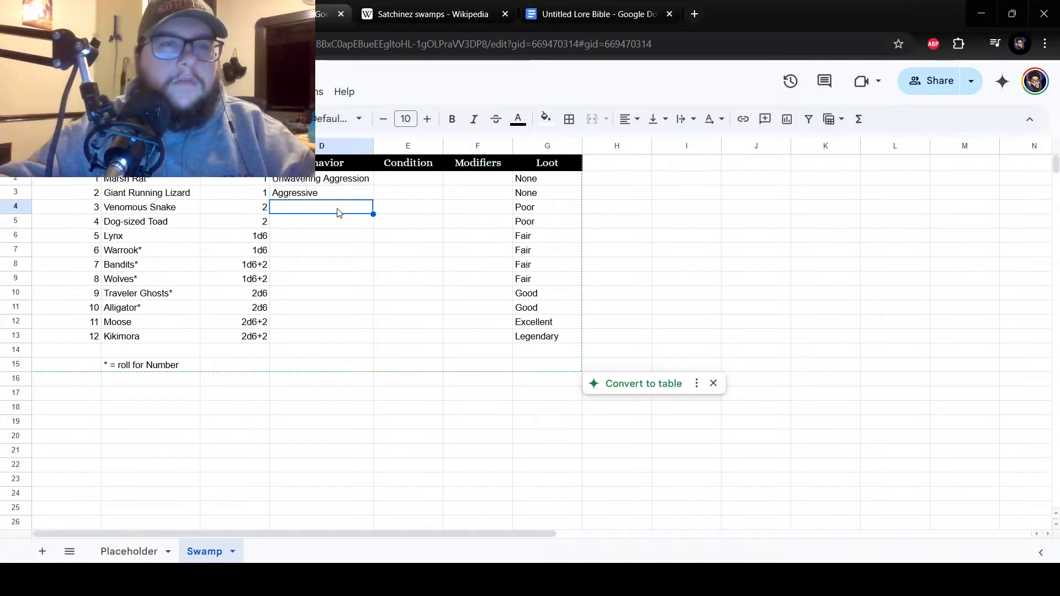
double_click(338, 209)
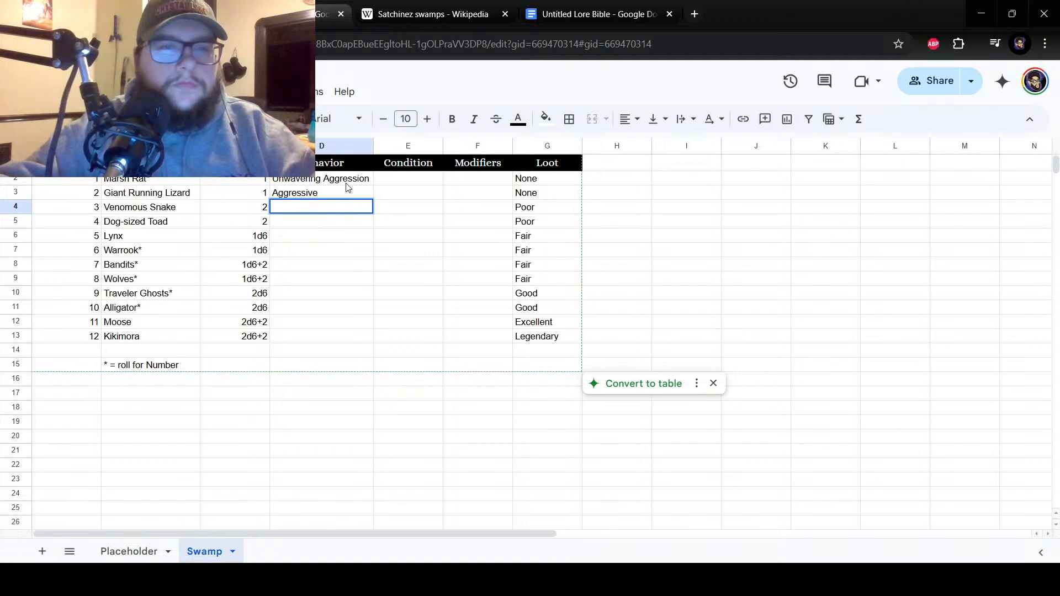
left_click(345, 182)
left_click(346, 198)
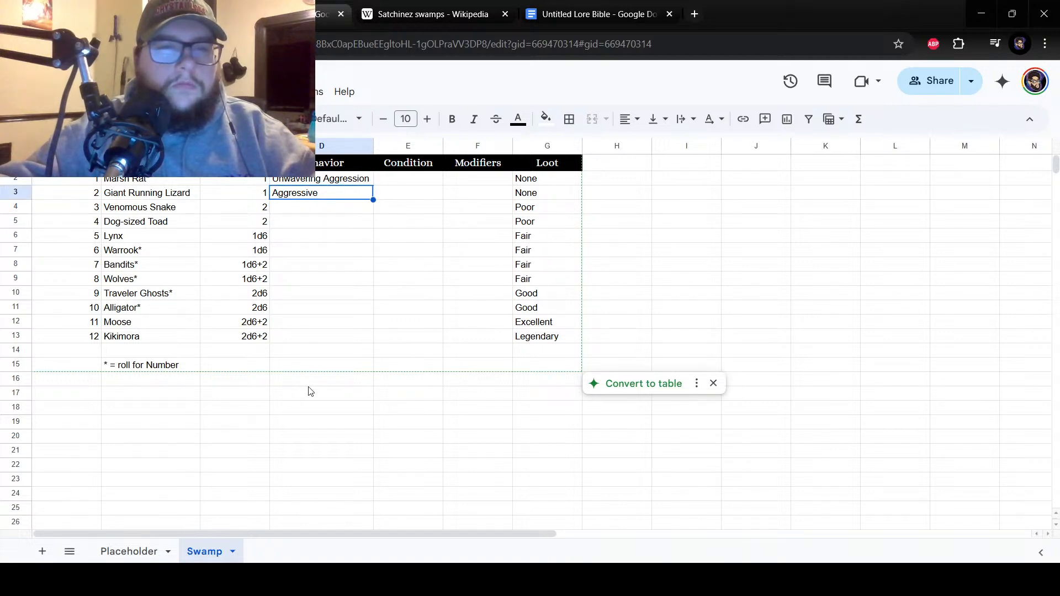
Enter Friendly as the behavior beside number 12 in cell D13.
left_click(307, 339)
type("Fr")
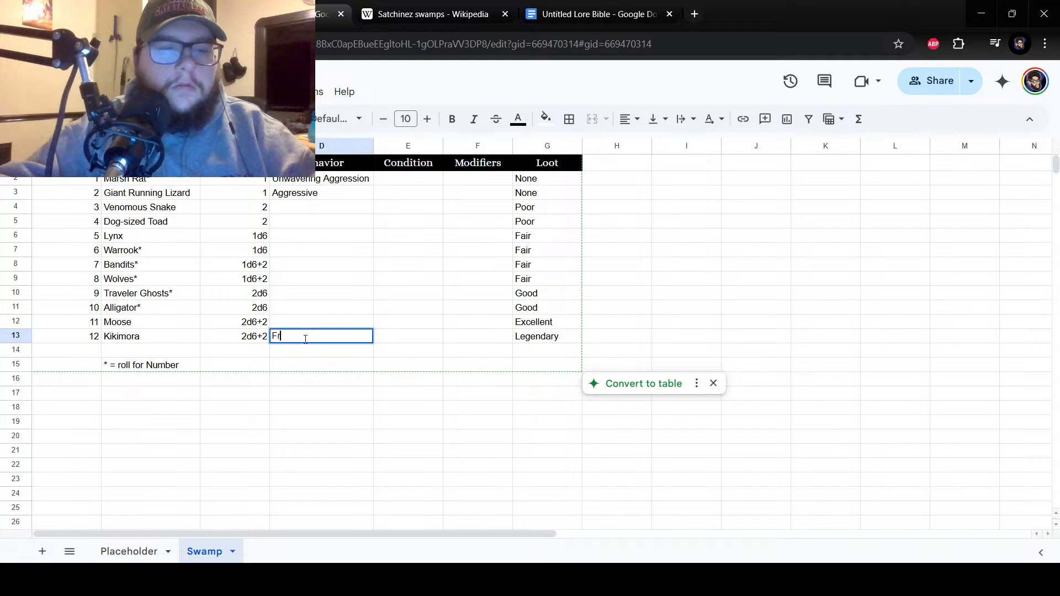
type("iendly")
key("Return")
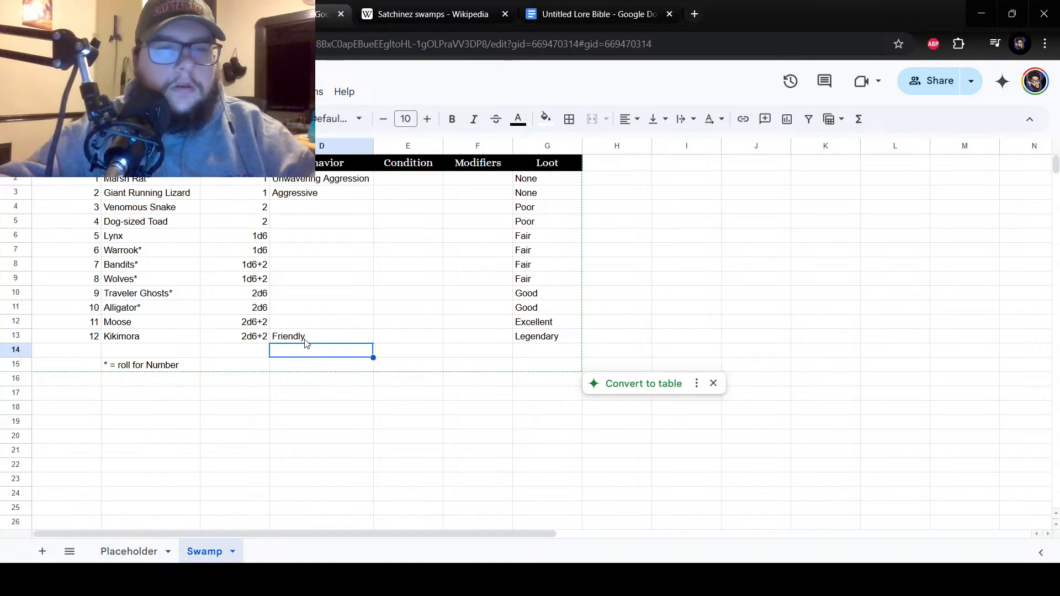
left_click(319, 326)
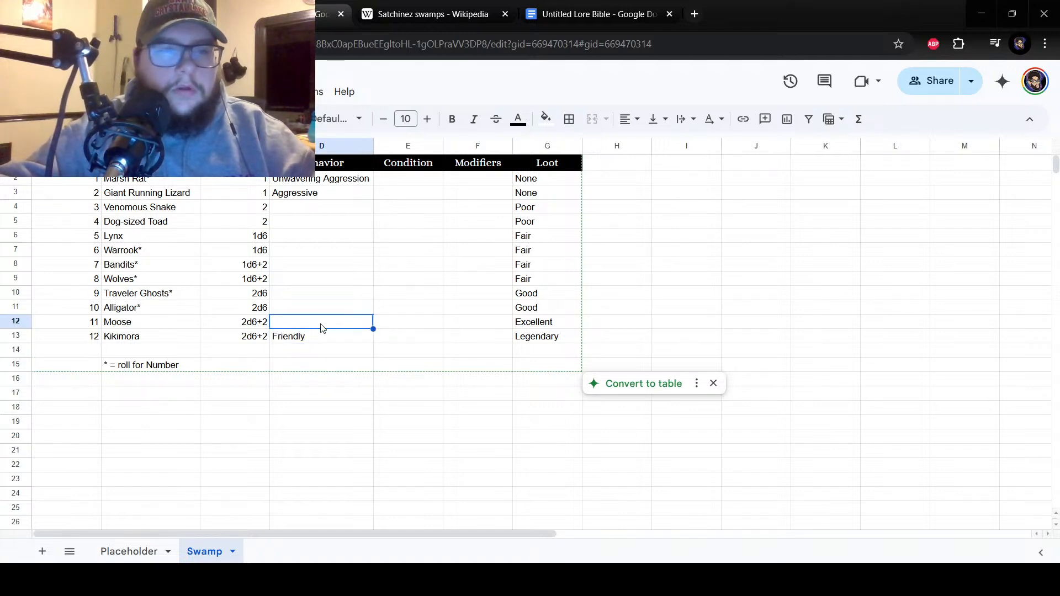
Replace the behavior beside number 12 with Actively Helpful and enter Friendly beside number 11 in cell D12.
left_click(323, 338)
double_click(323, 338)
left_click_drag(322, 336, 231, 340)
type("Activ")
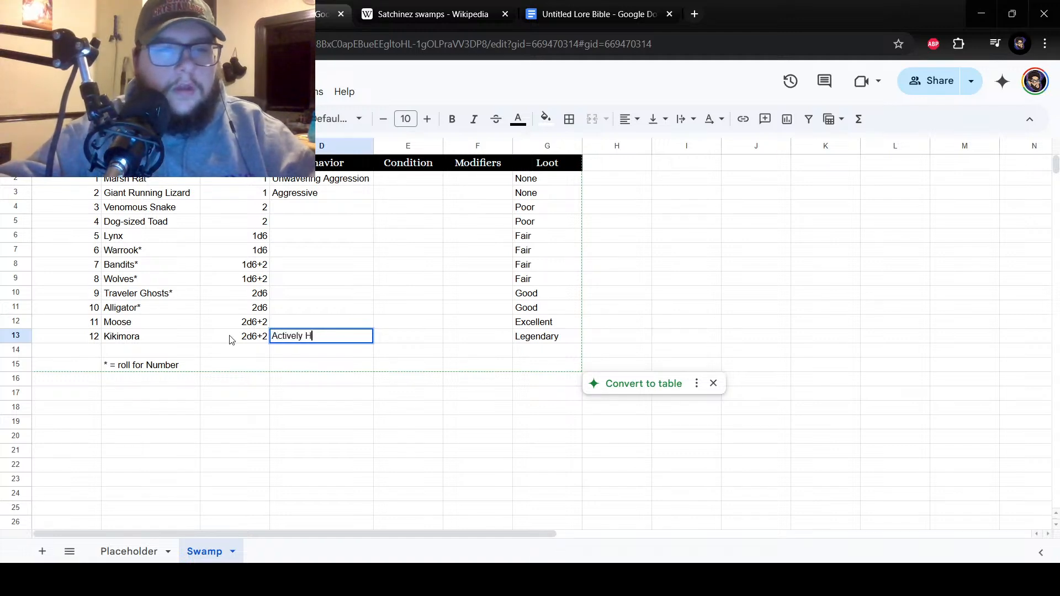
key("Return")
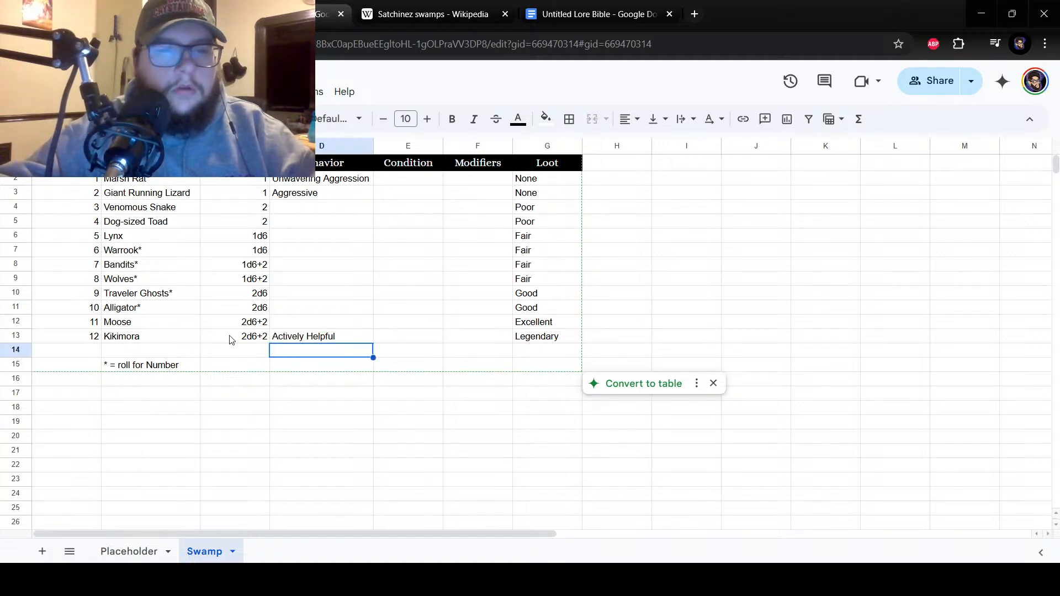
left_click(330, 321)
type("F")
key("Return")
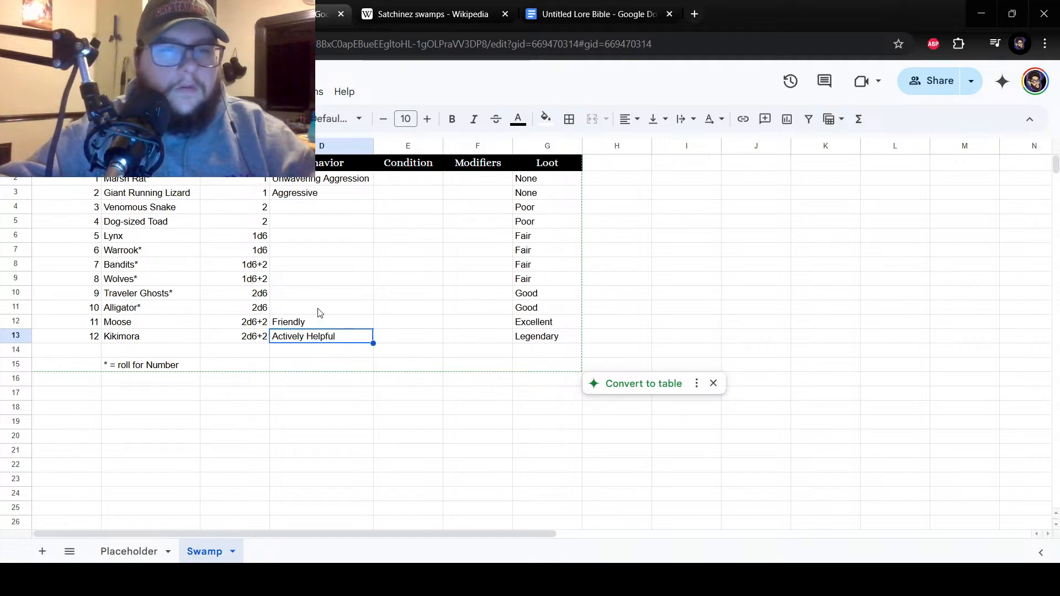
Enter Neutral as the behavior beside numbers 6 and 7 in cells D7 and D8.
left_click_drag(302, 251, 306, 274)
left_click(306, 252)
type("Neutral")
key("Return")
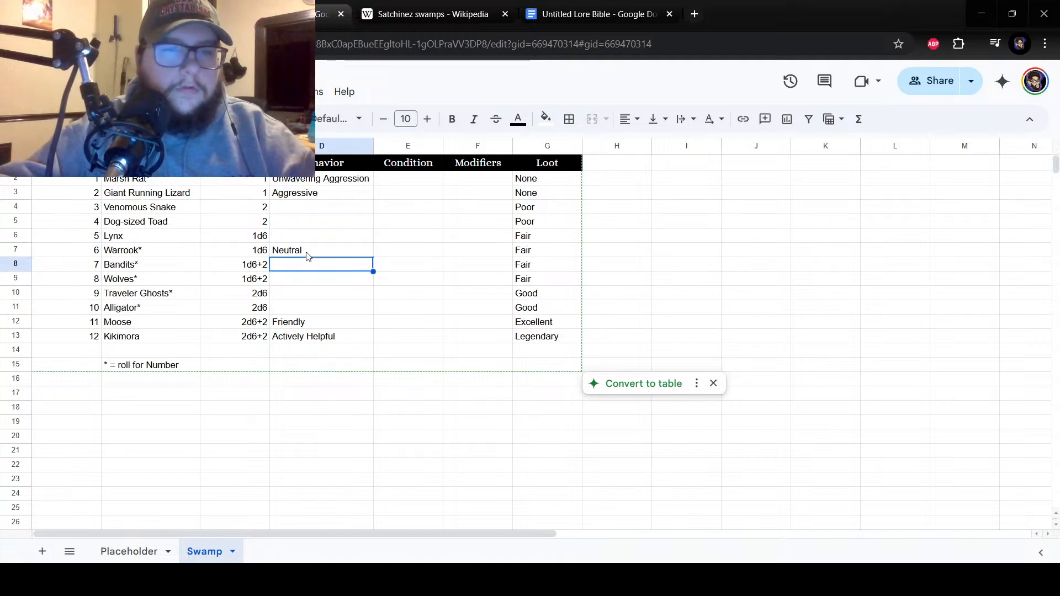
type("Neutral")
key("Return")
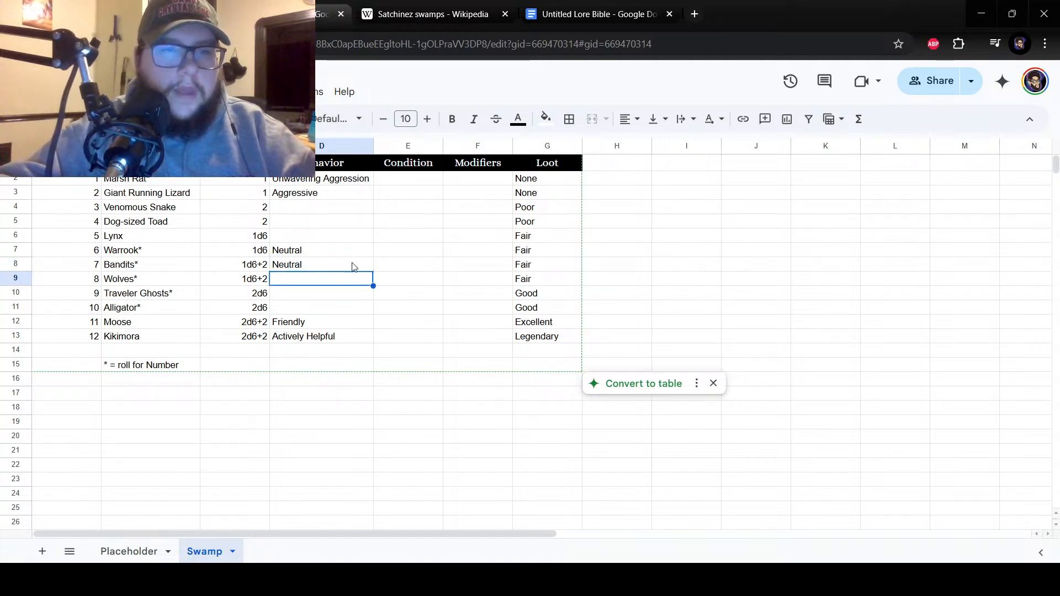
Enter Aggressive as the behavior beside number 3 in cell D4.
left_click(311, 308)
left_click(310, 210)
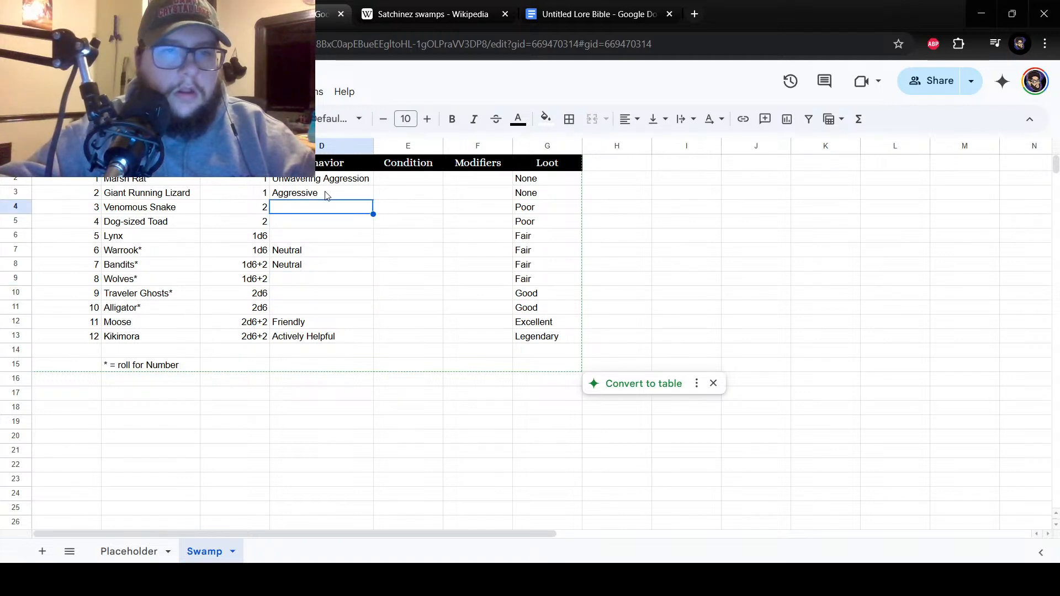
type("Aggressive")
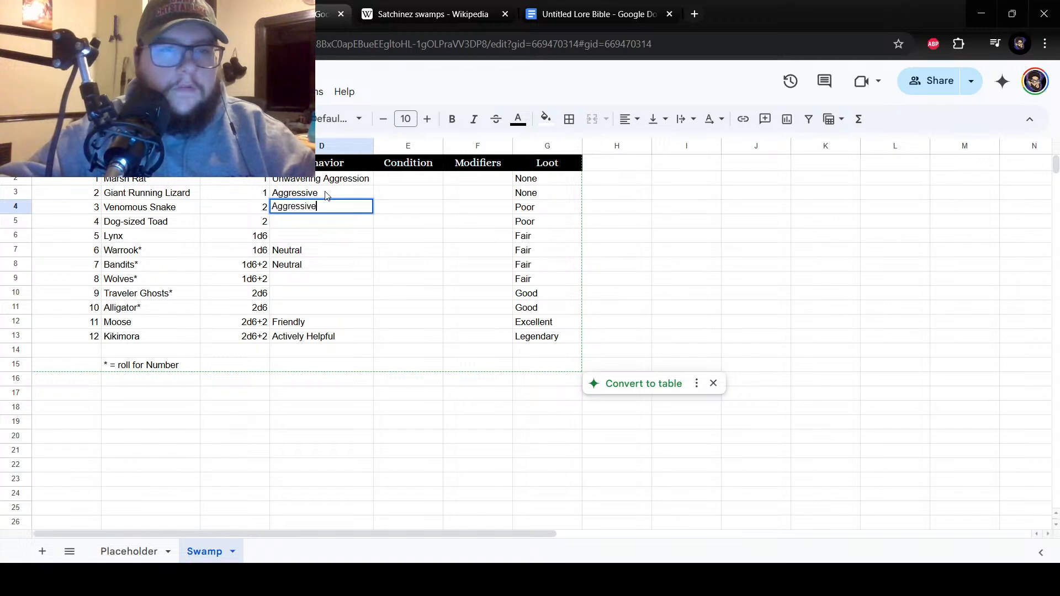
key("Return")
left_click(302, 298)
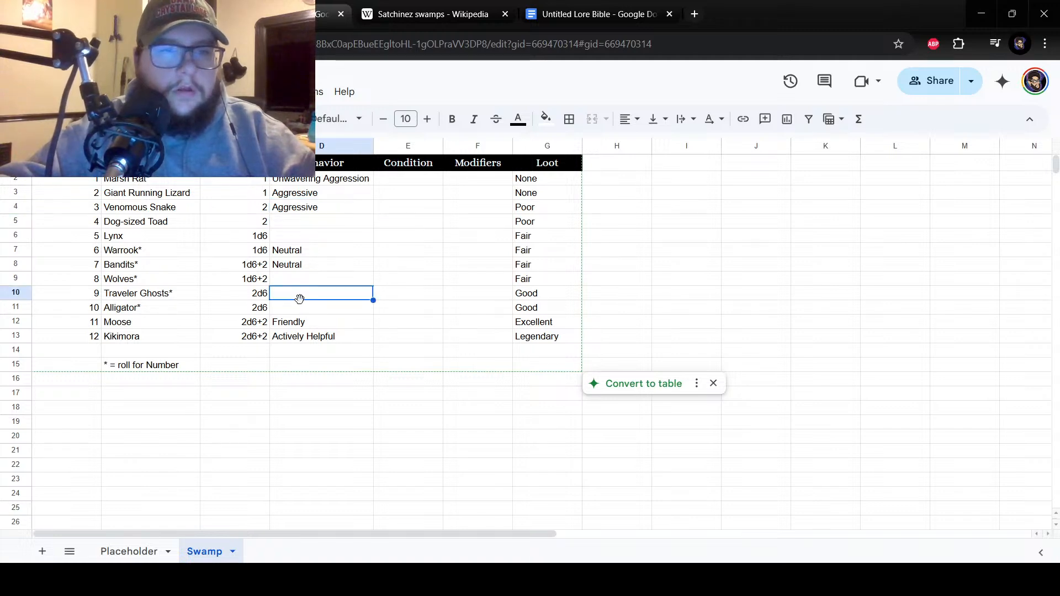
left_click(306, 312)
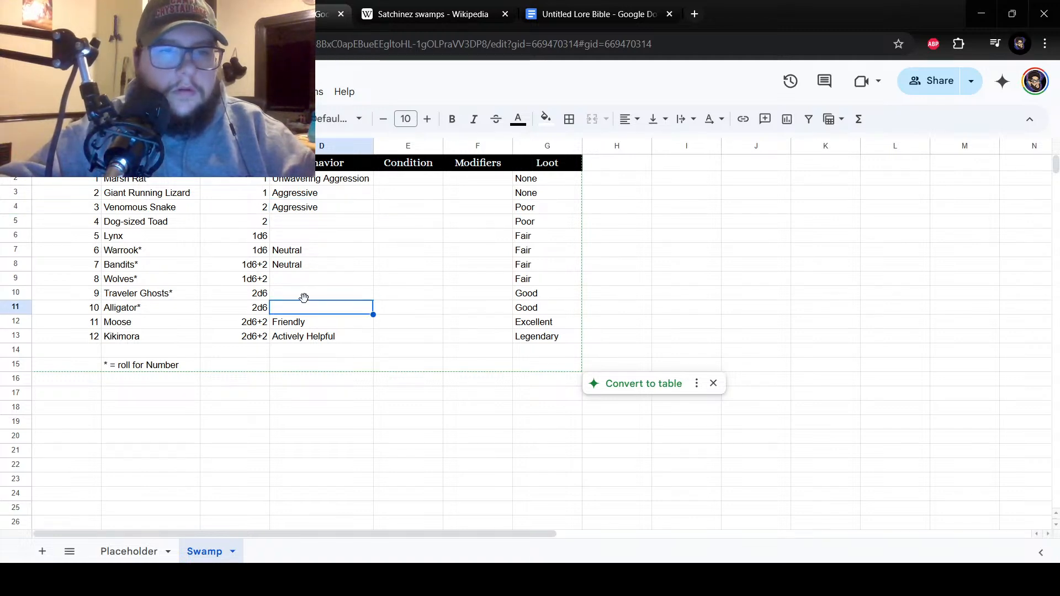
left_click(304, 295)
left_click(315, 280)
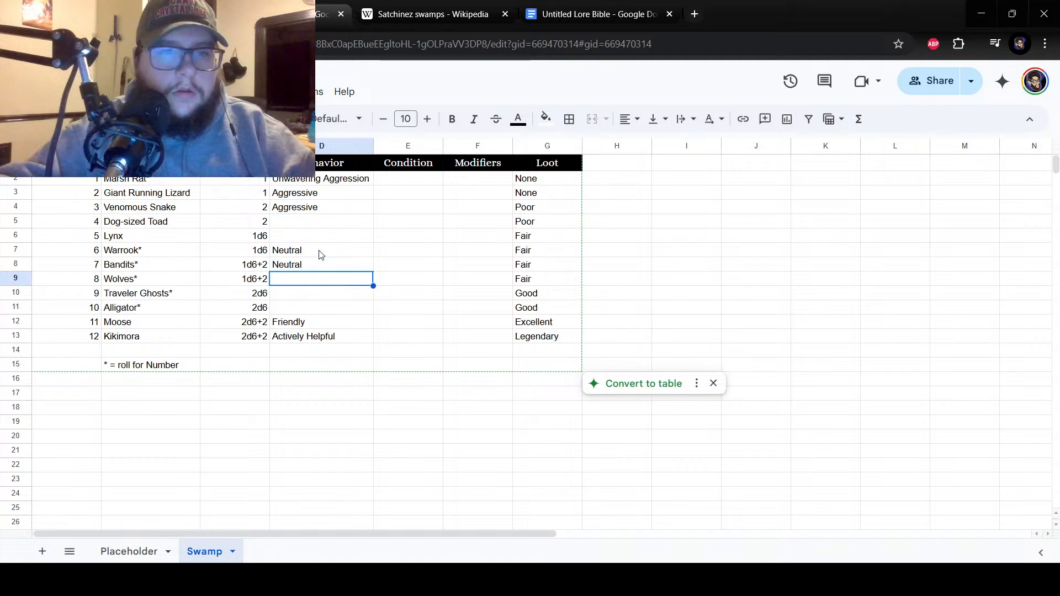
Enter Defensive as the behavior beside numbers 4 and 5 in cells D5 and D6.
left_click(299, 227)
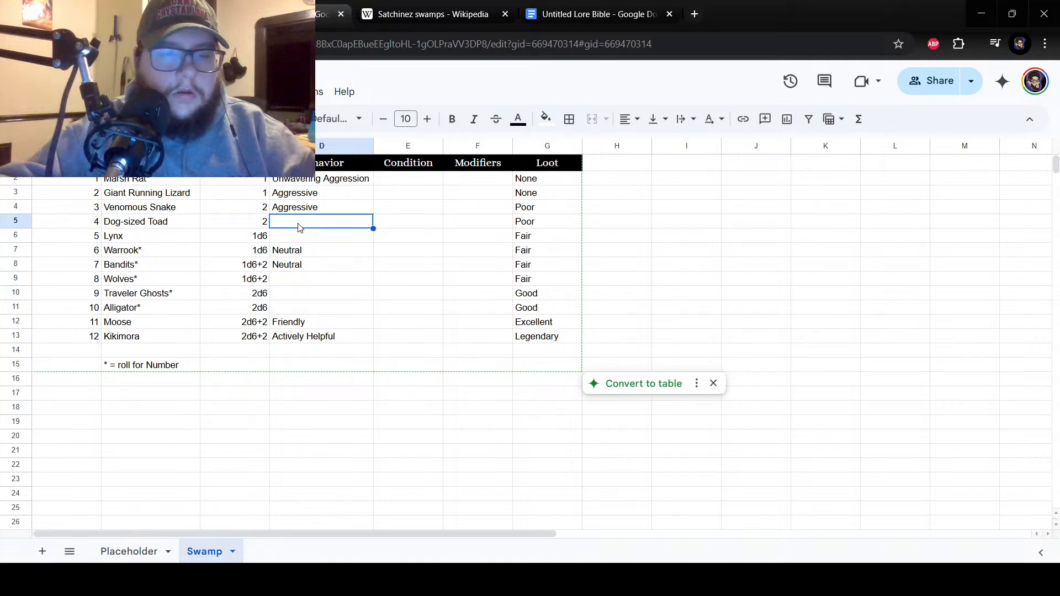
type("Defensiv")
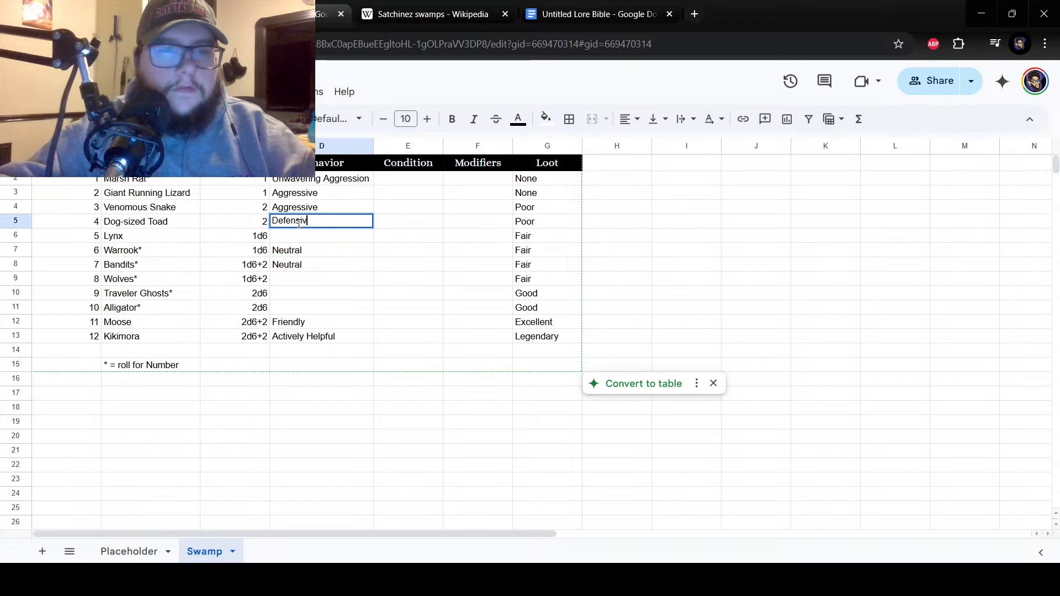
type("e")
key("Return")
type("Defens")
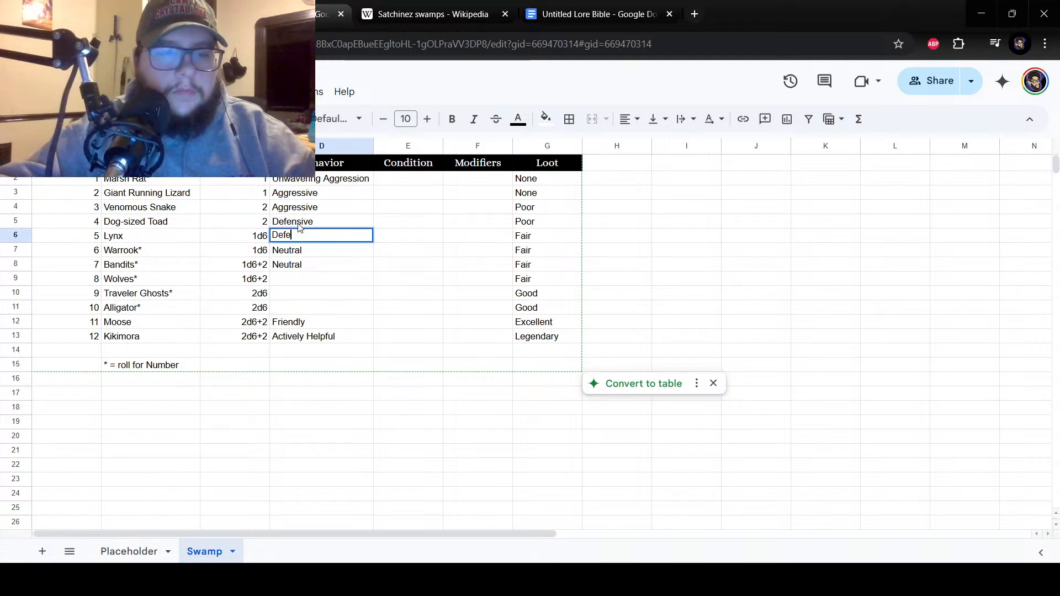
key("Return")
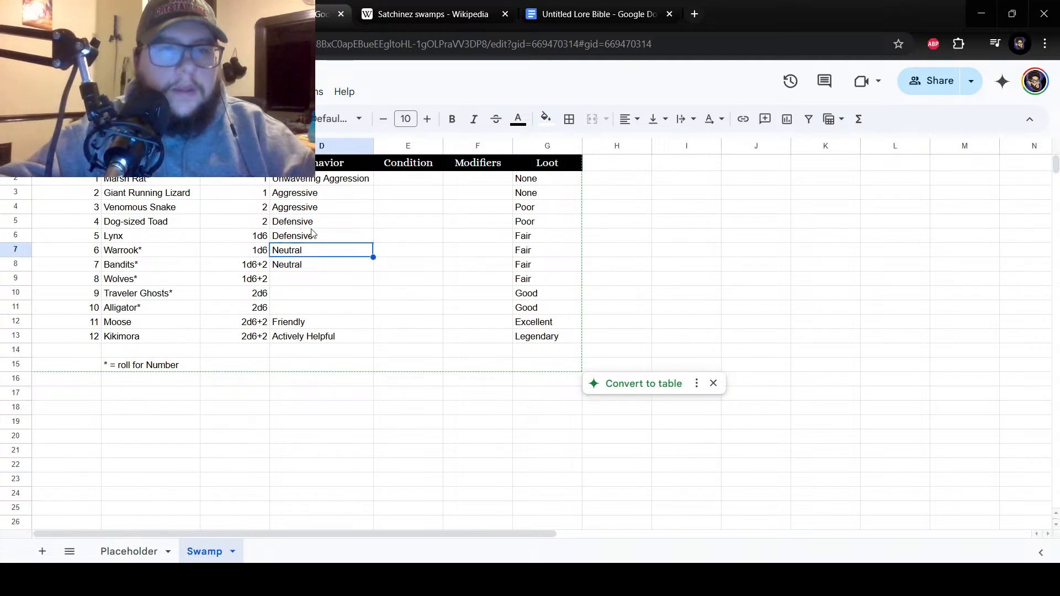
Enter Curious as the behavior beside number 8 in cell D9.
left_click(311, 227)
left_click(319, 236)
left_click_drag(311, 257, 317, 267)
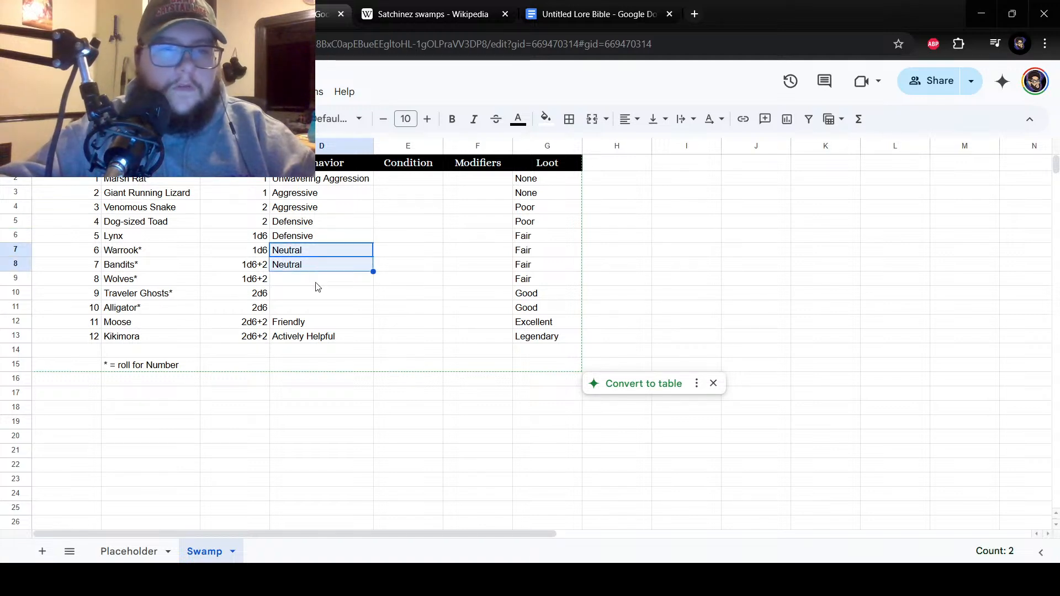
left_click(315, 283)
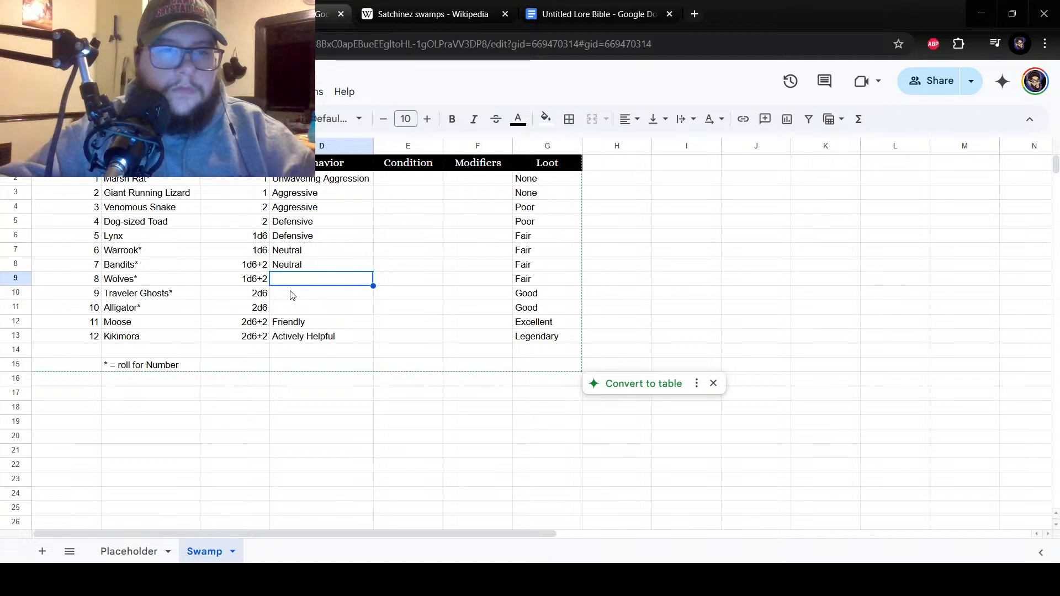
type("Curious")
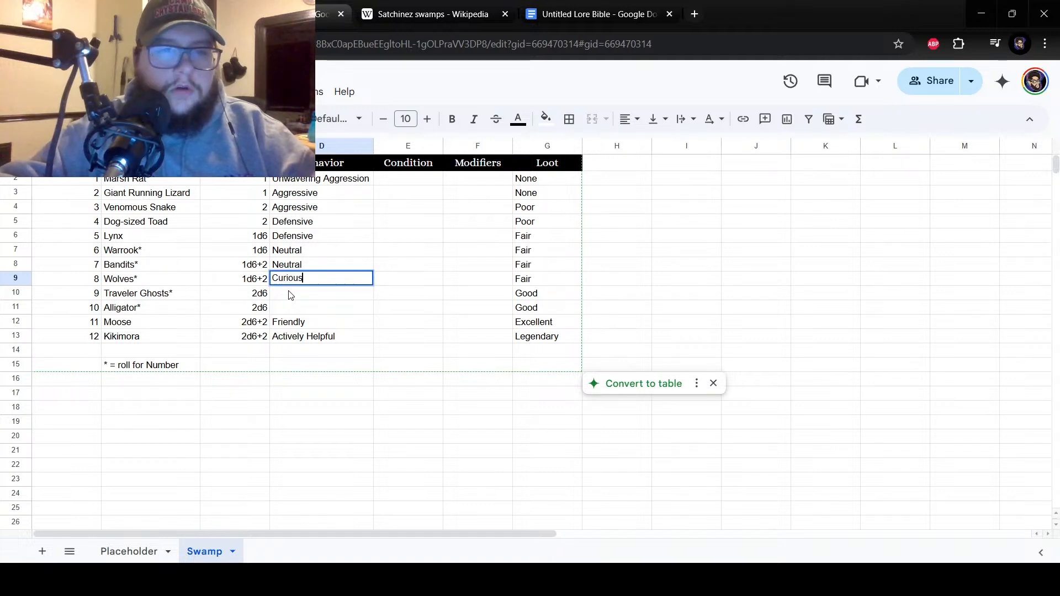
key("Return")
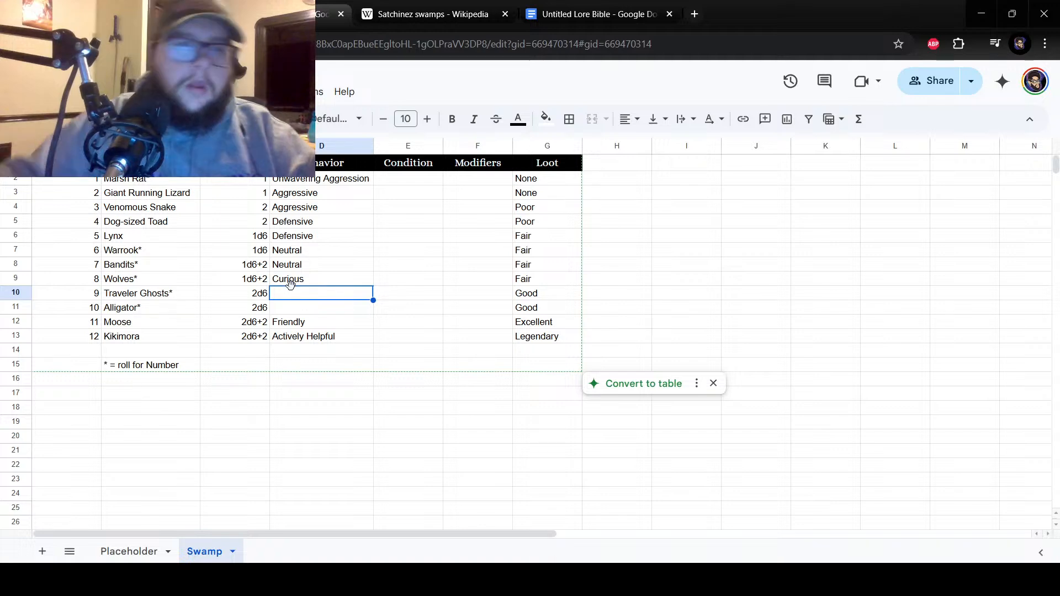
right_click(308, 285)
mouse_move(371, 282)
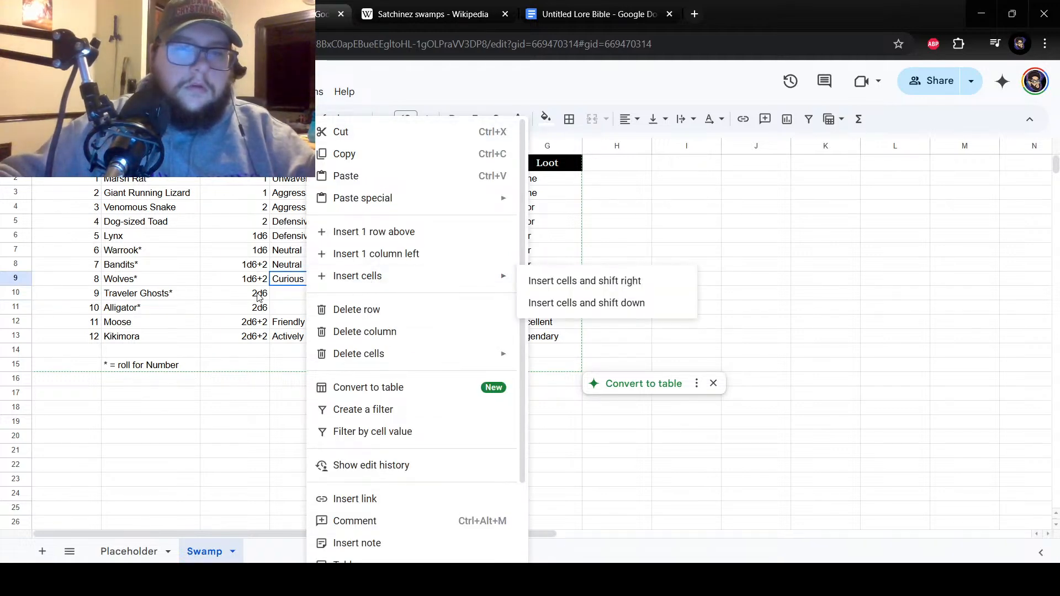
left_click(274, 288)
Replace the behavior beside number 8 in cell D9 with Neutral.
left_click(290, 282)
double_click(290, 281)
key("BackSpace")
key("BackSpace")
key("BackSpace")
key("BackSpace")
key("BackSpace")
key("BackSpace")
key("BackSpace")
type("Neut")
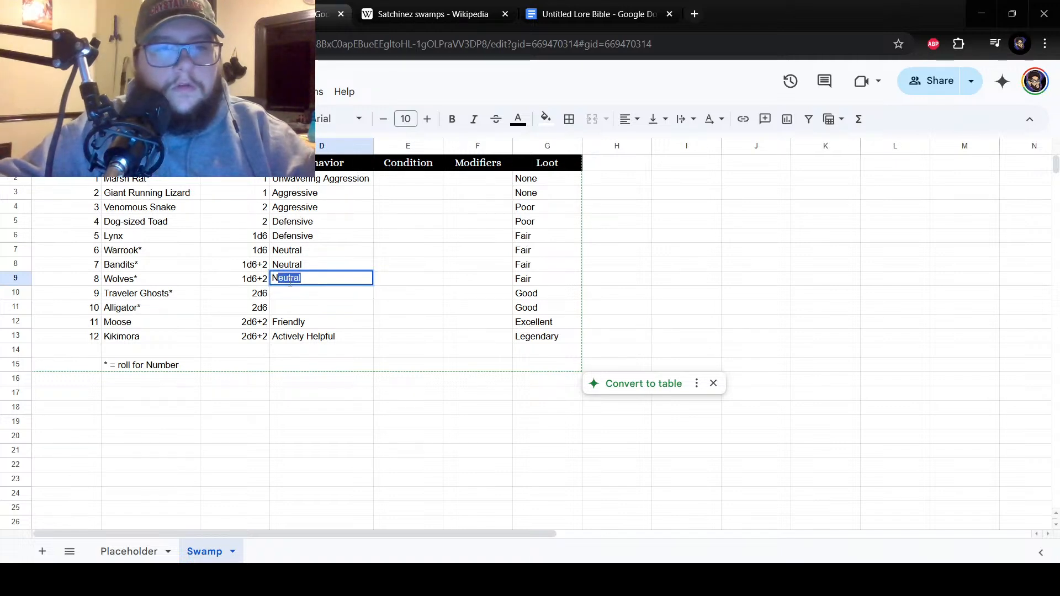
type("ral")
key("Return")
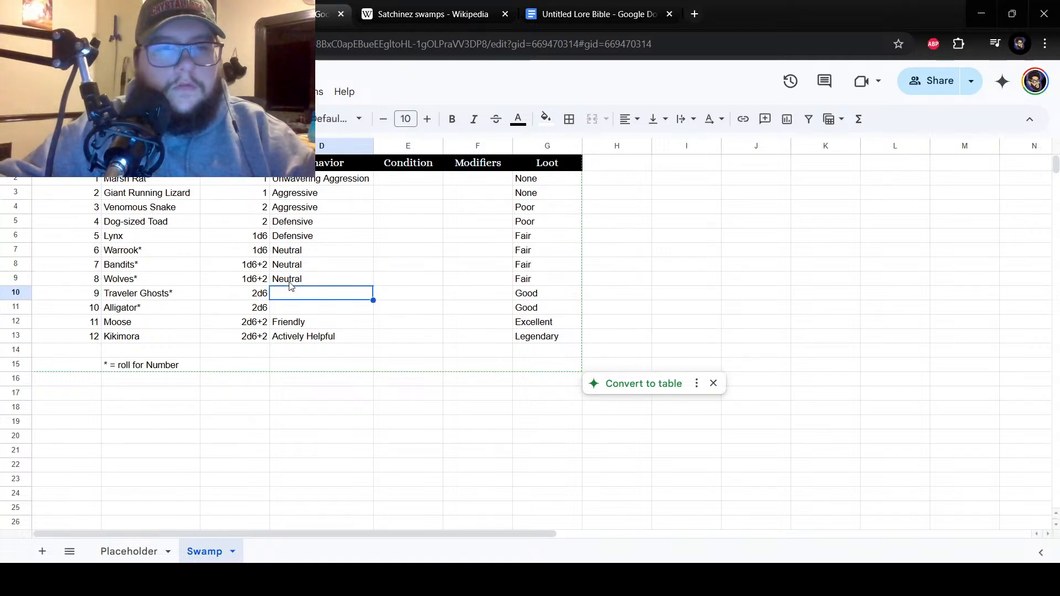
Enter Curious as the behavior beside numbers 9 and 10 in cells D10 and D11.
type("Curious")
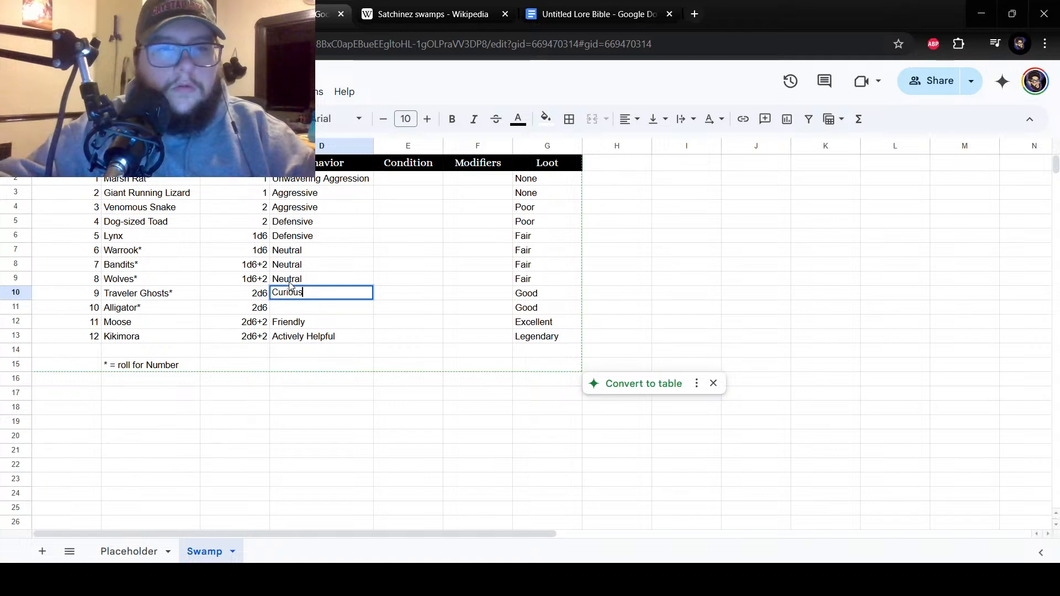
key("Return")
type("Curi")
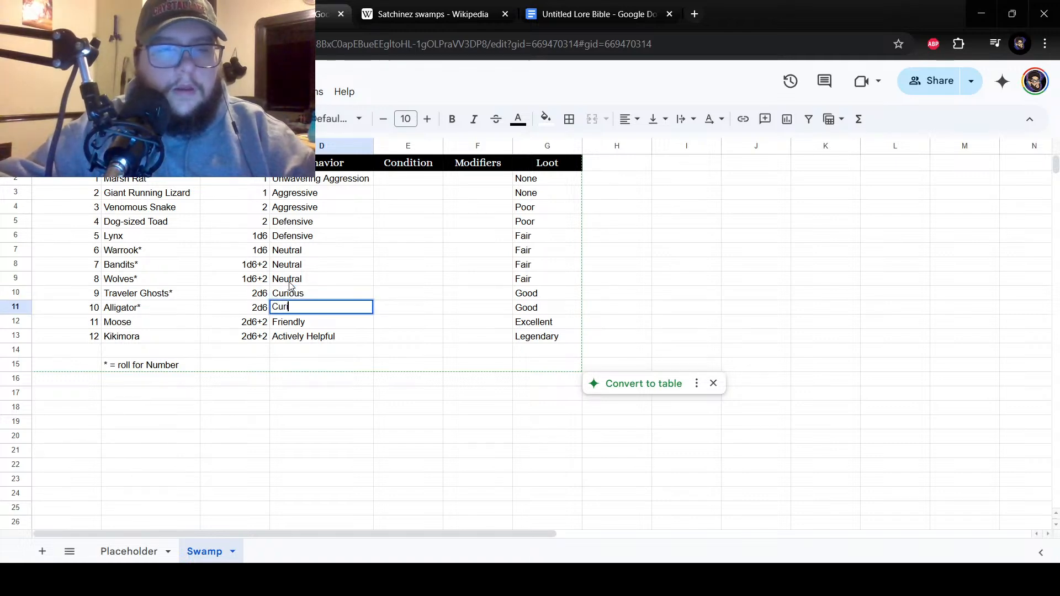
type("ous")
key("Return")
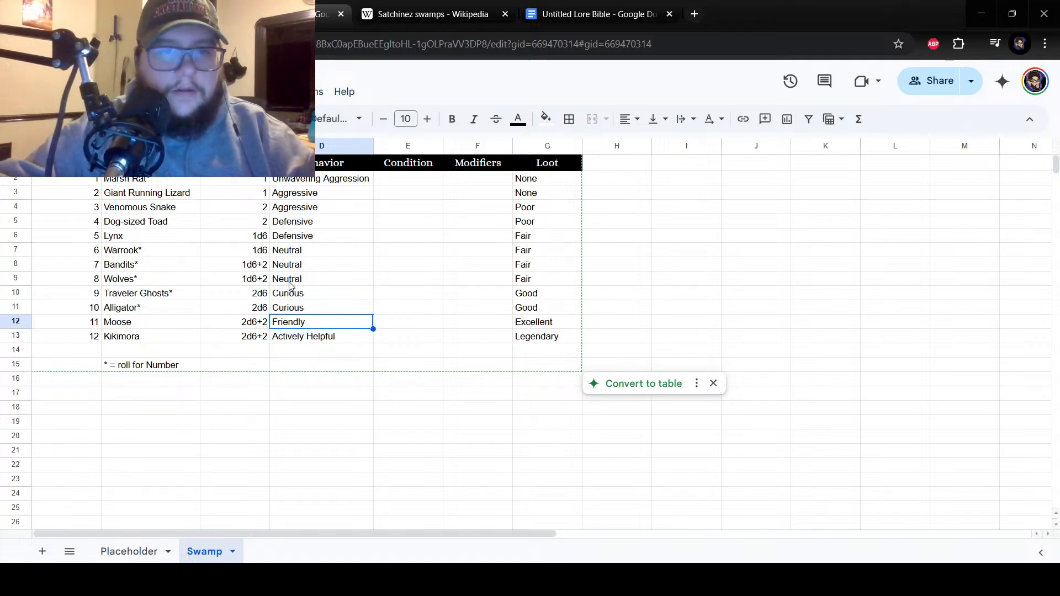
Review how the behaviors in column D are spread from aggressive to helpful across the twelve encounters.
left_click_drag(331, 179, 335, 210)
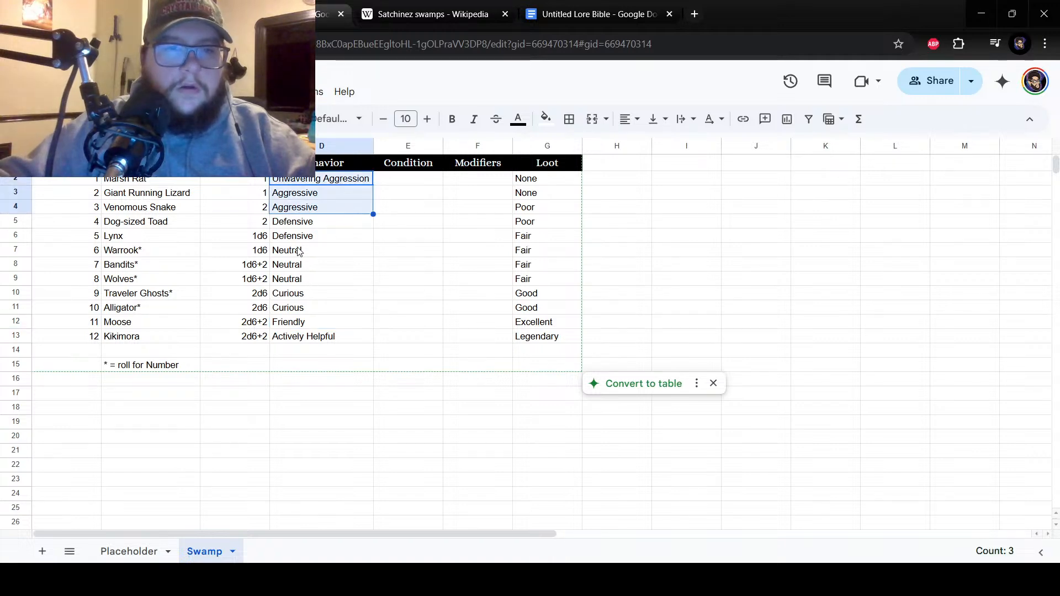
left_click_drag(301, 237, 297, 182)
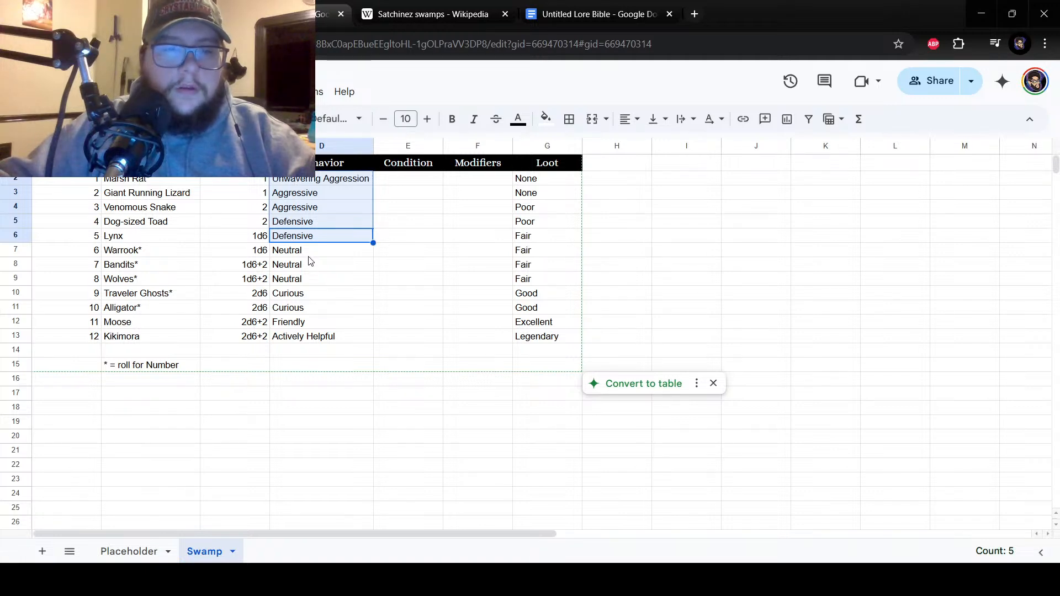
left_click_drag(303, 253, 307, 280)
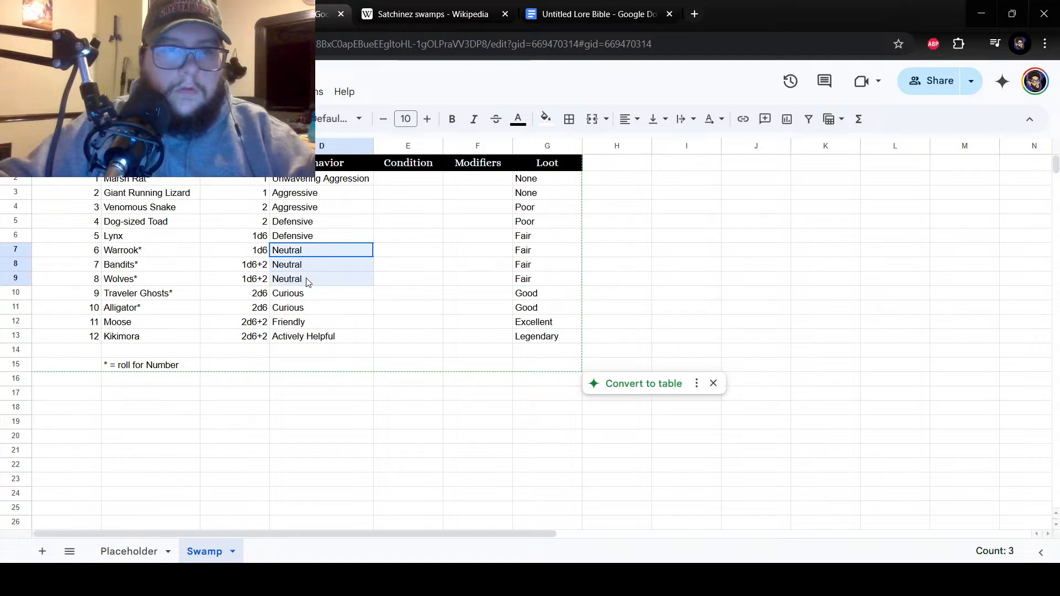
left_click_drag(308, 282, 308, 283)
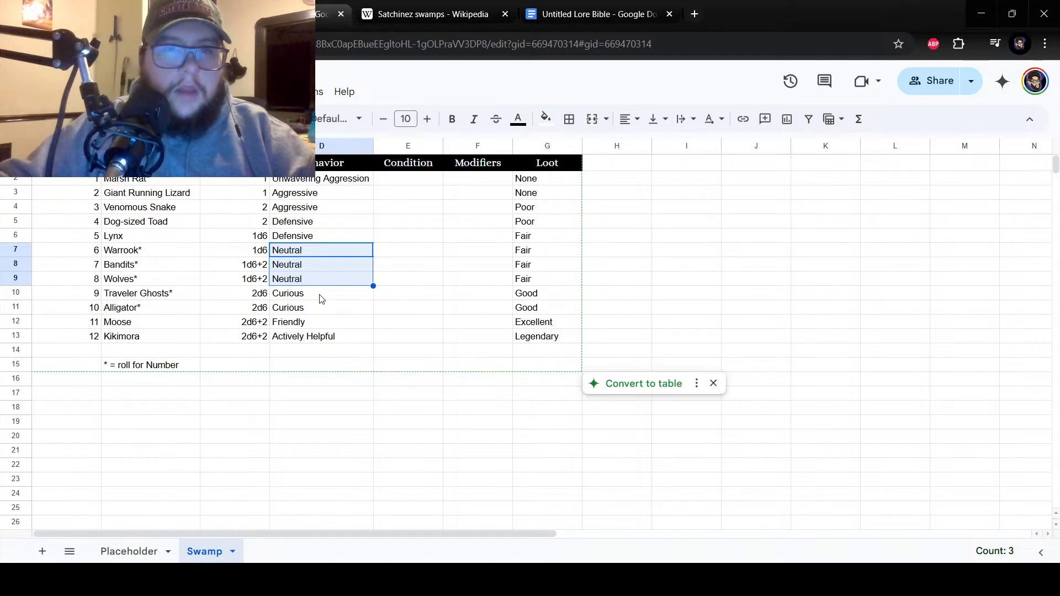
left_click(322, 298)
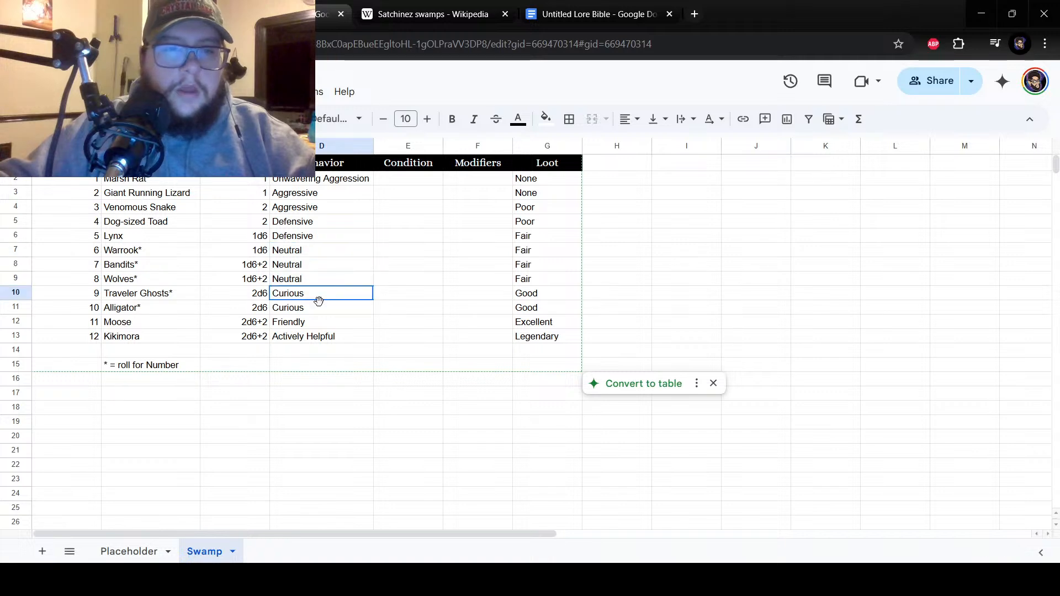
left_click_drag(322, 301, 322, 310)
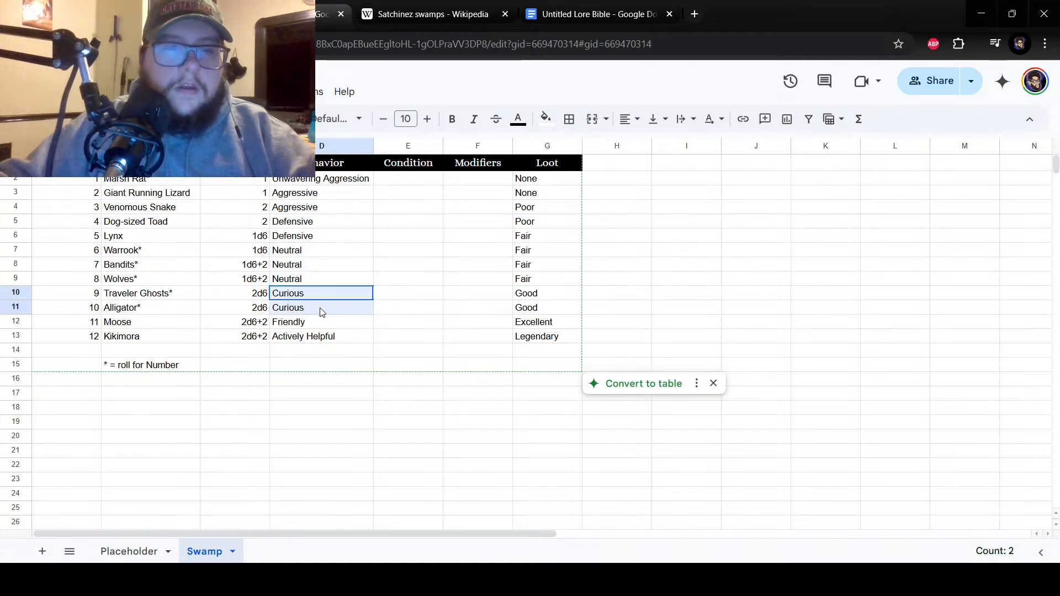
left_click_drag(309, 326, 325, 335)
left_click(345, 285)
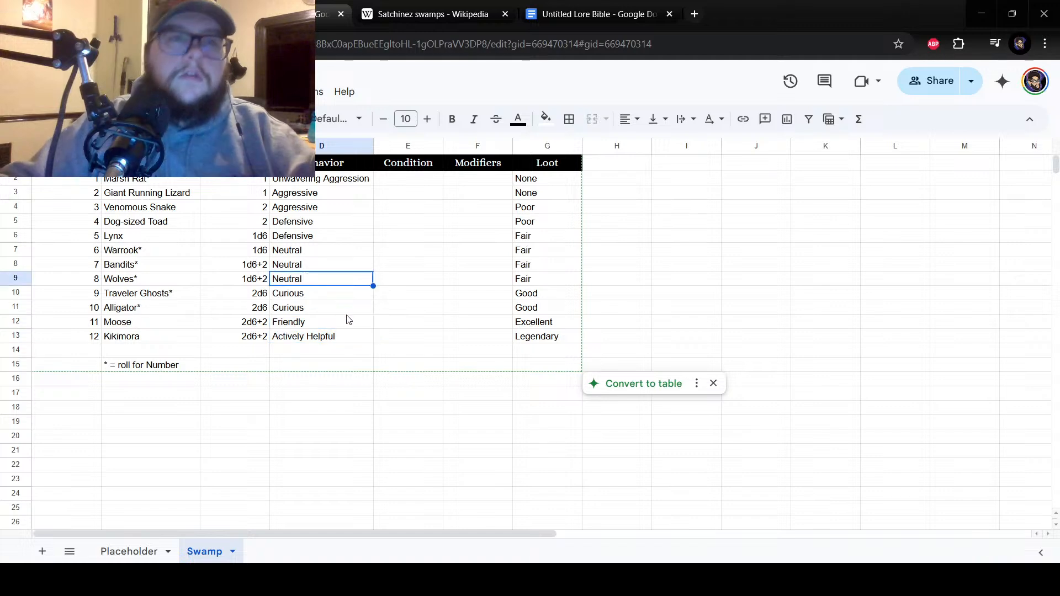
left_click_drag(149, 180, 160, 327)
left_click(195, 338)
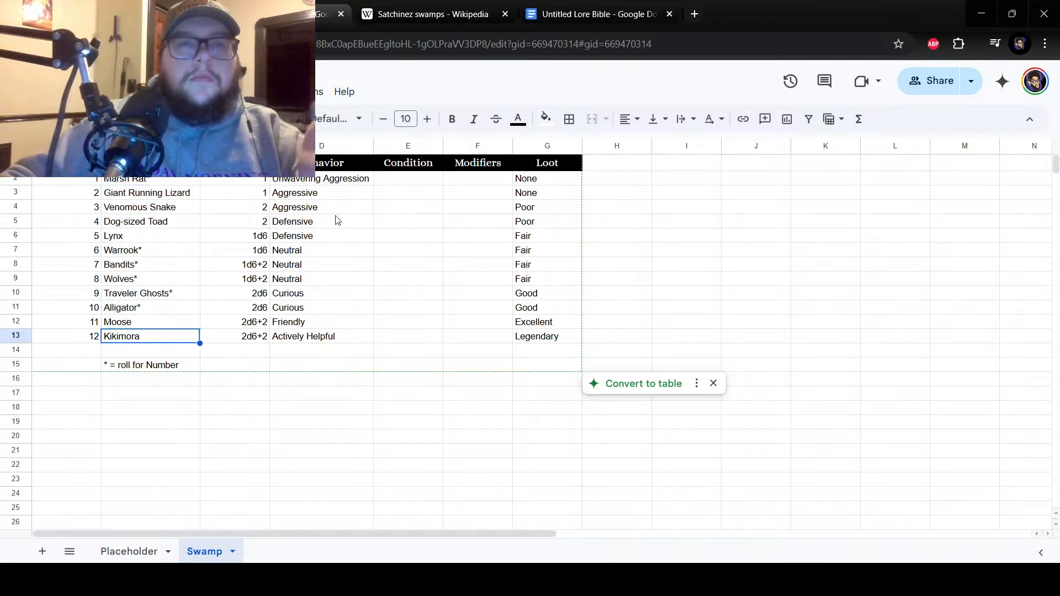
left_click_drag(301, 238, 301, 179)
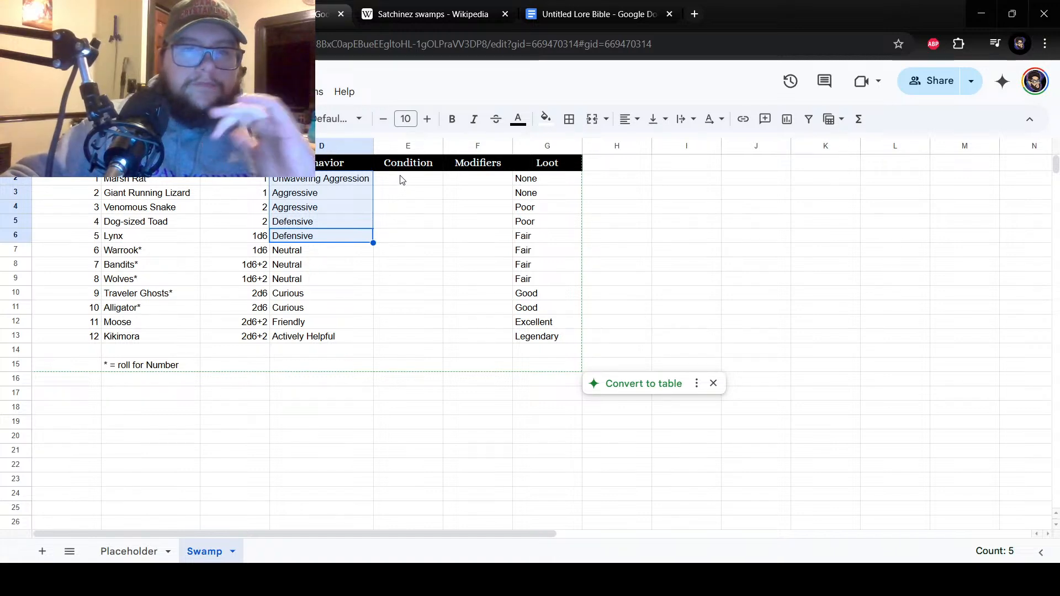
left_click_drag(307, 252, 309, 339)
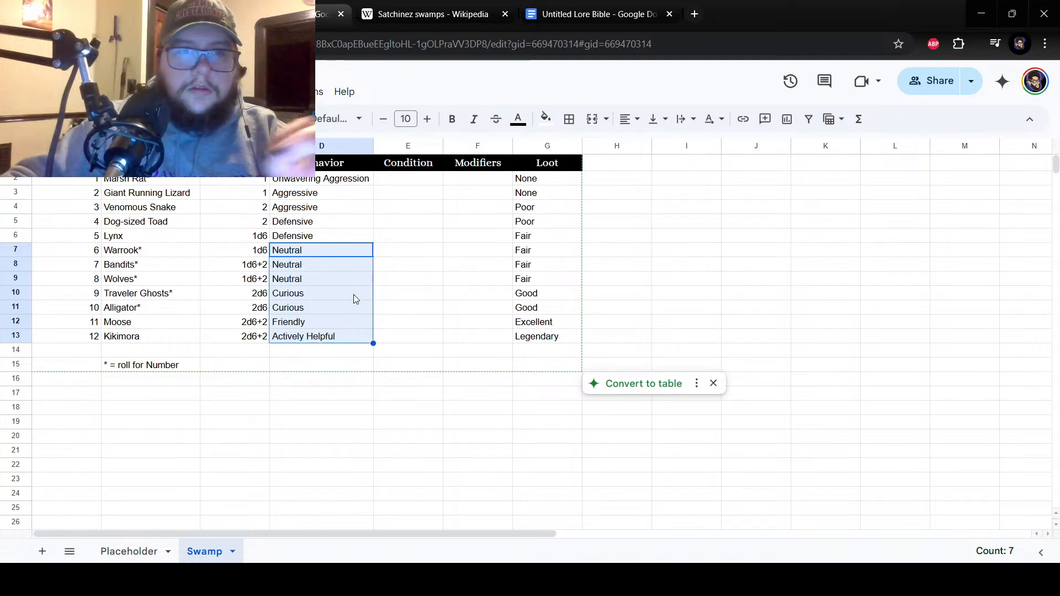
Append a ^ marker to the Kikimora entry in cell B13.
left_click(160, 338)
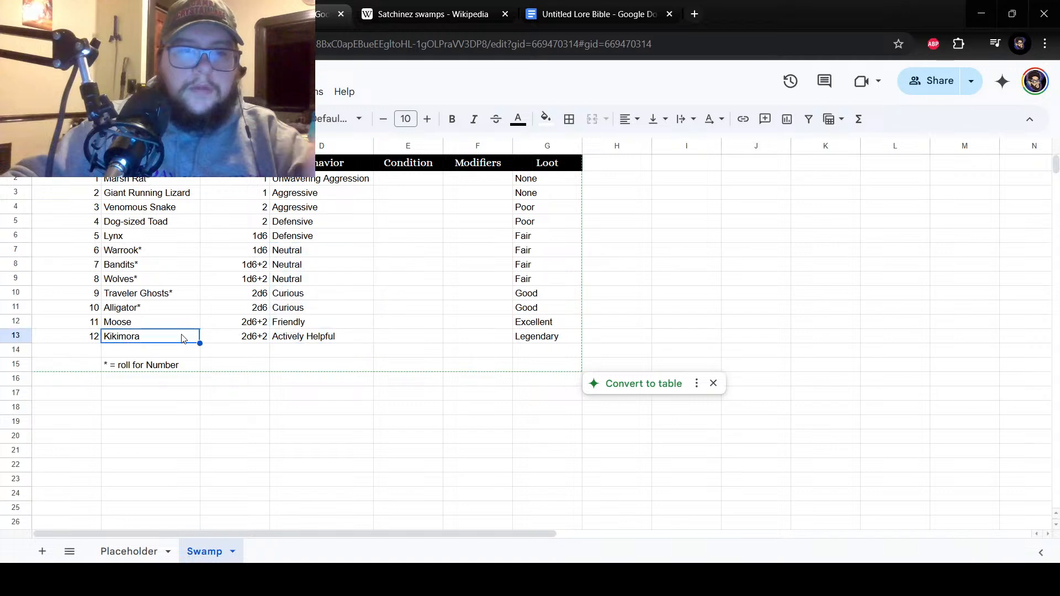
double_click(153, 343)
type("^")
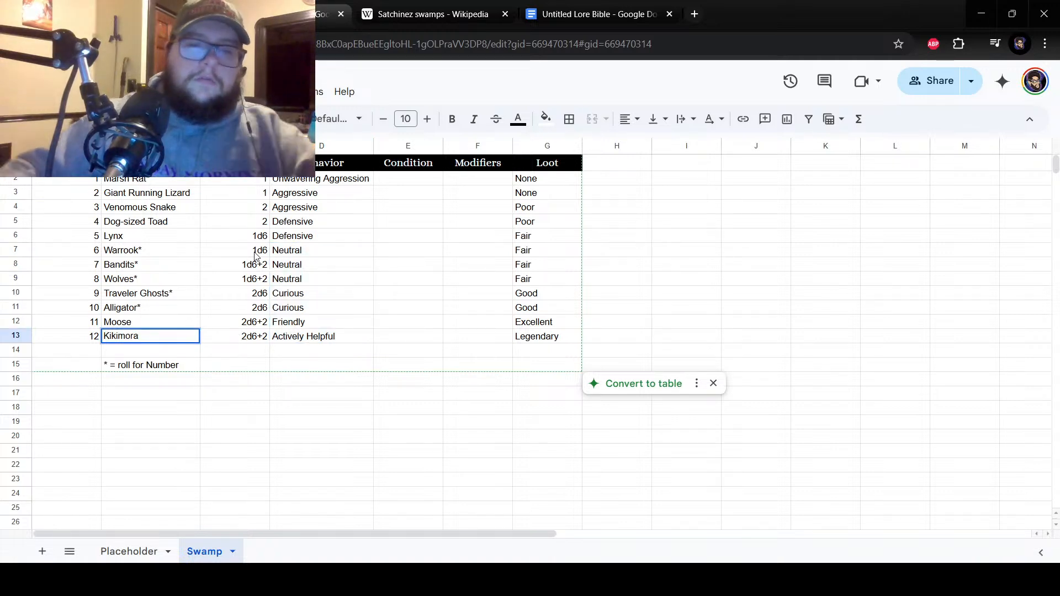
key("Return")
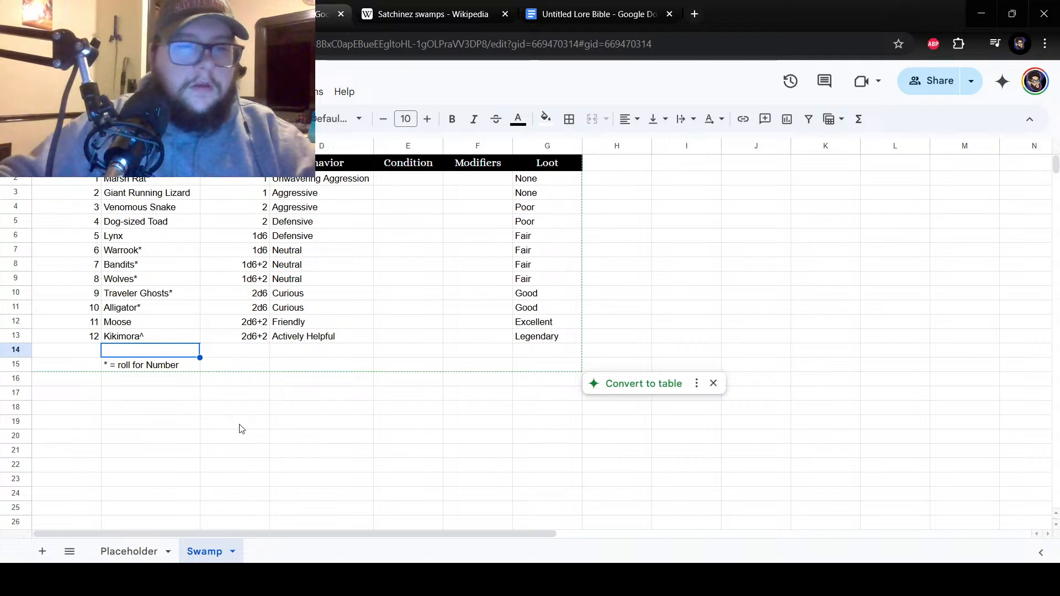
Add the legend note "^ = Always Aggressive" in cell B16, below the roll for Number note.
left_click(138, 386)
type("^ =")
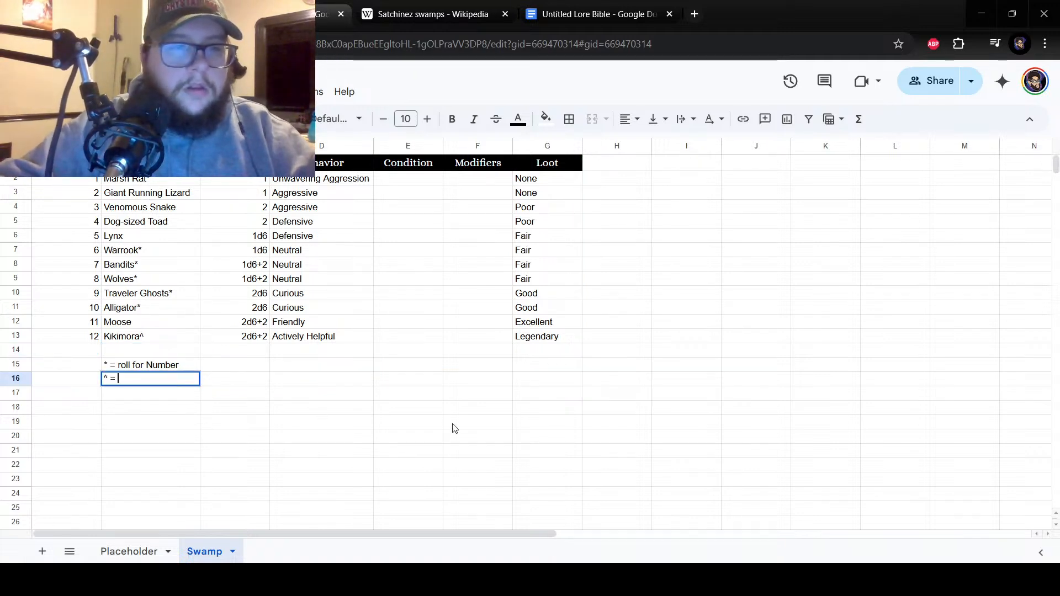
type(" Alwar")
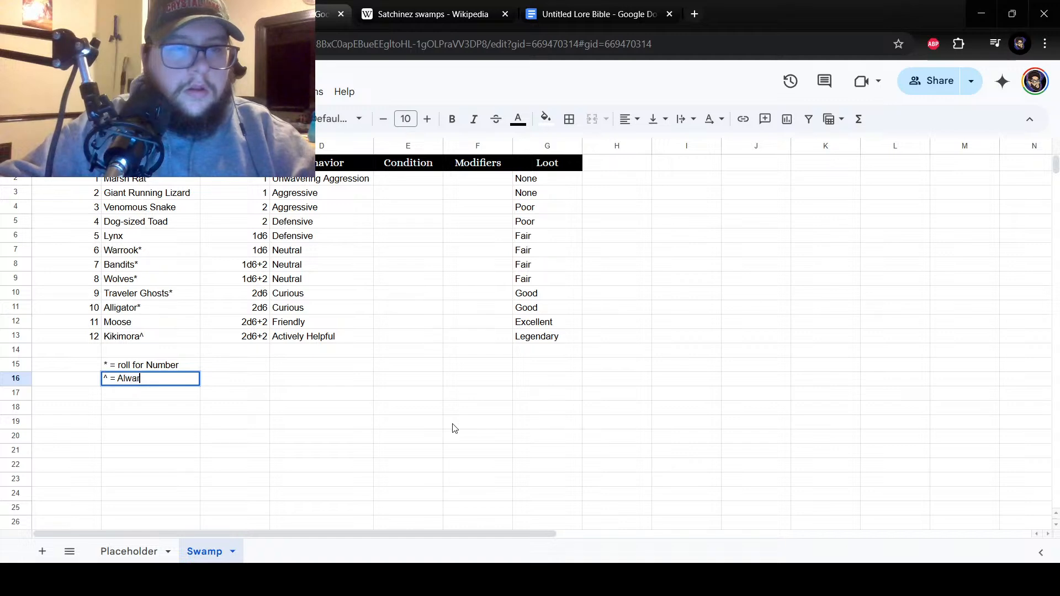
key("BackSpace")
type("ys ")
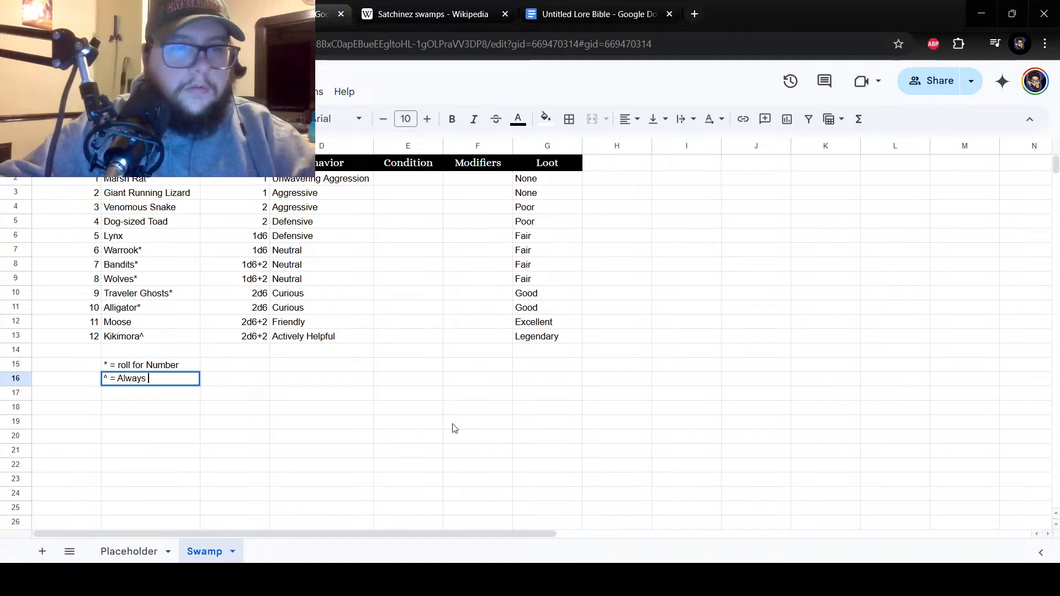
type("Aggressive")
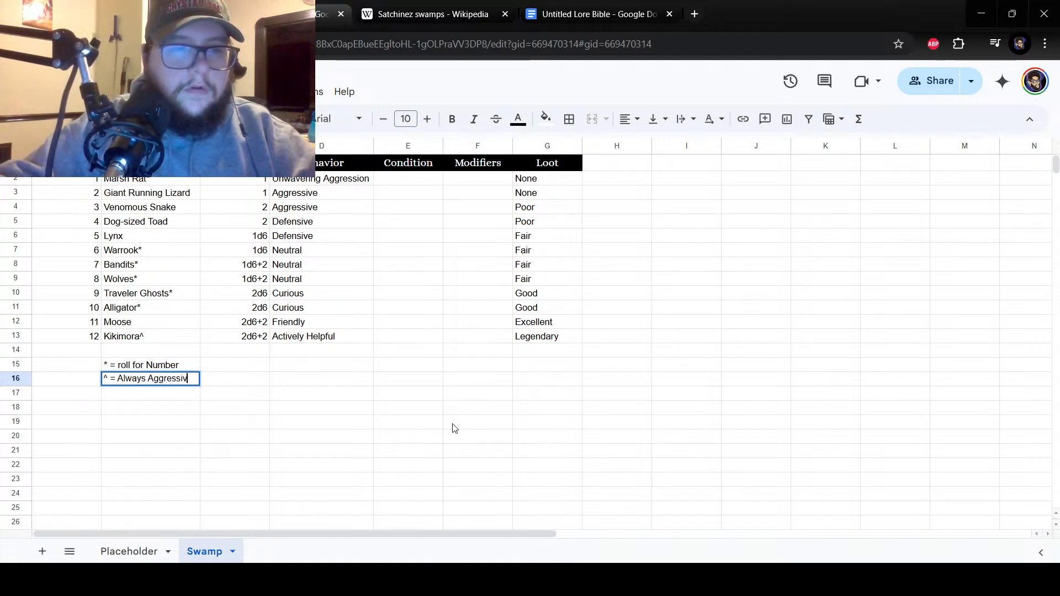
key("Return")
Change the legend note in cell B16 to read "^ = always Aggressive" with a lowercase a.
key("Up")
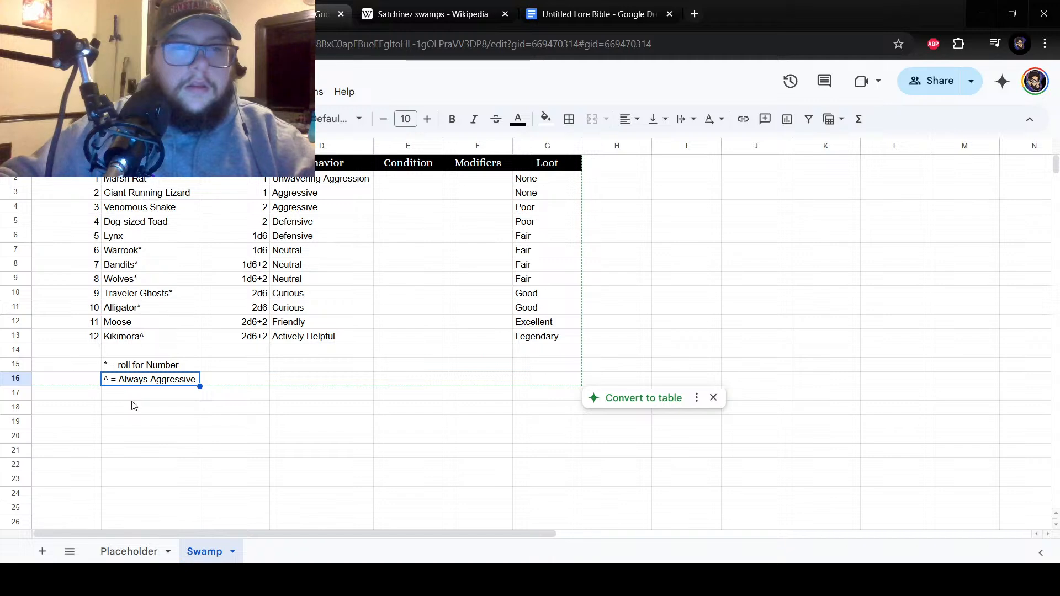
double_click(122, 380)
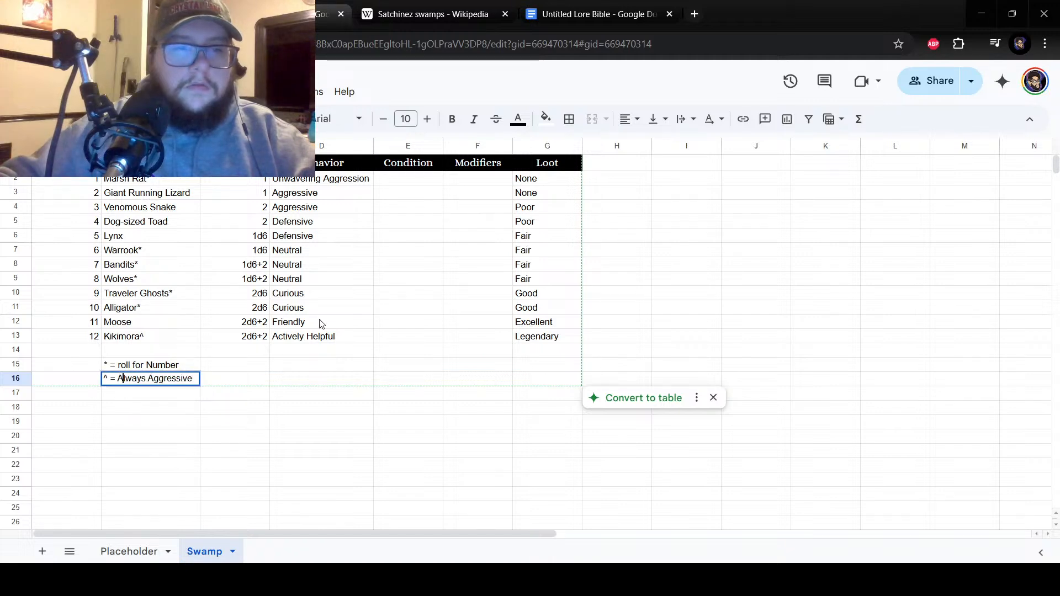
key("BackSpace")
type("a")
key("Return")
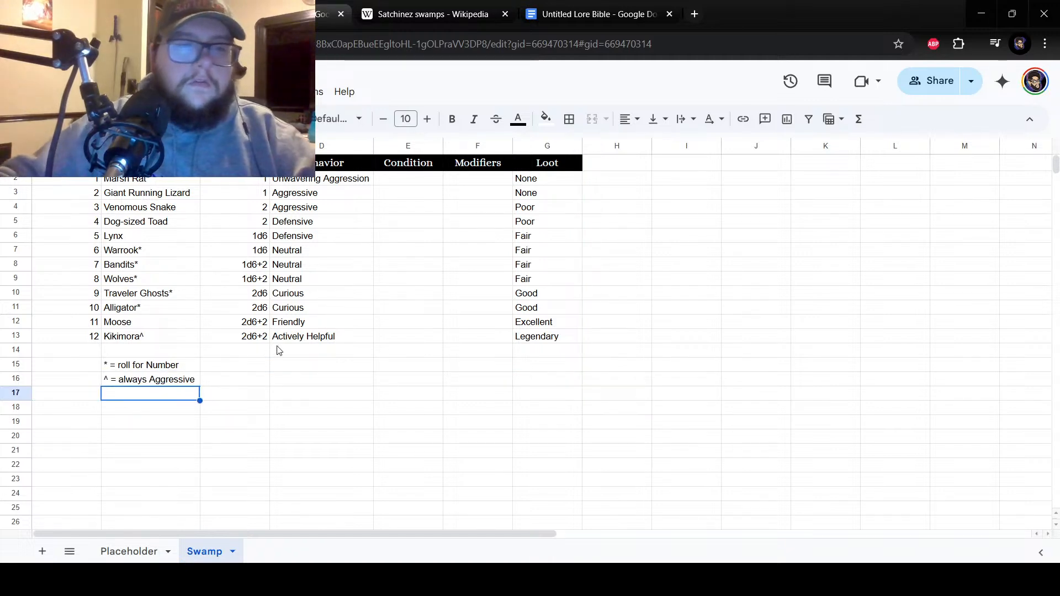
left_click(130, 365)
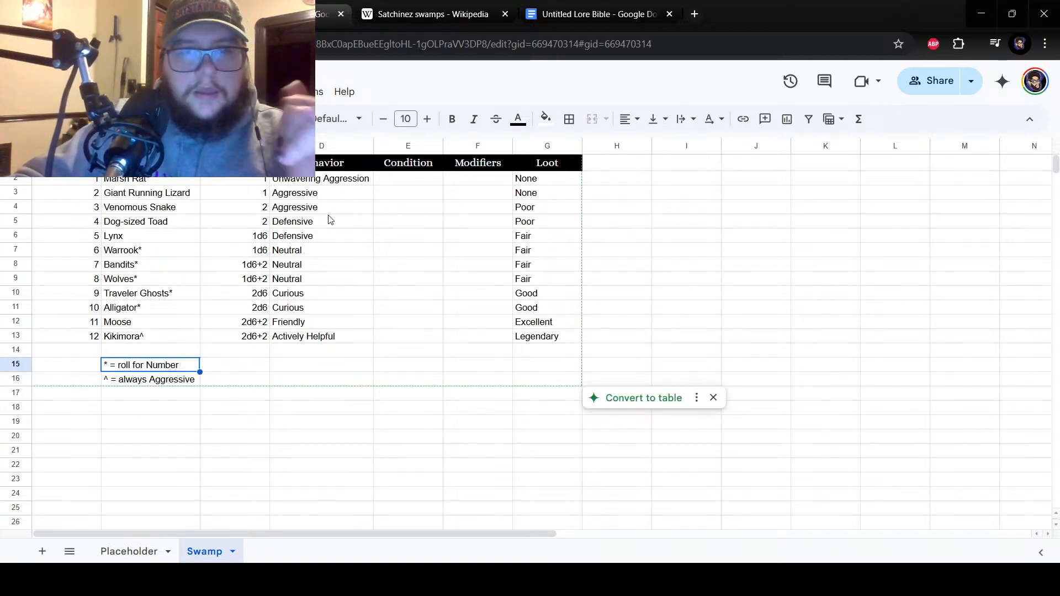
left_click(320, 180)
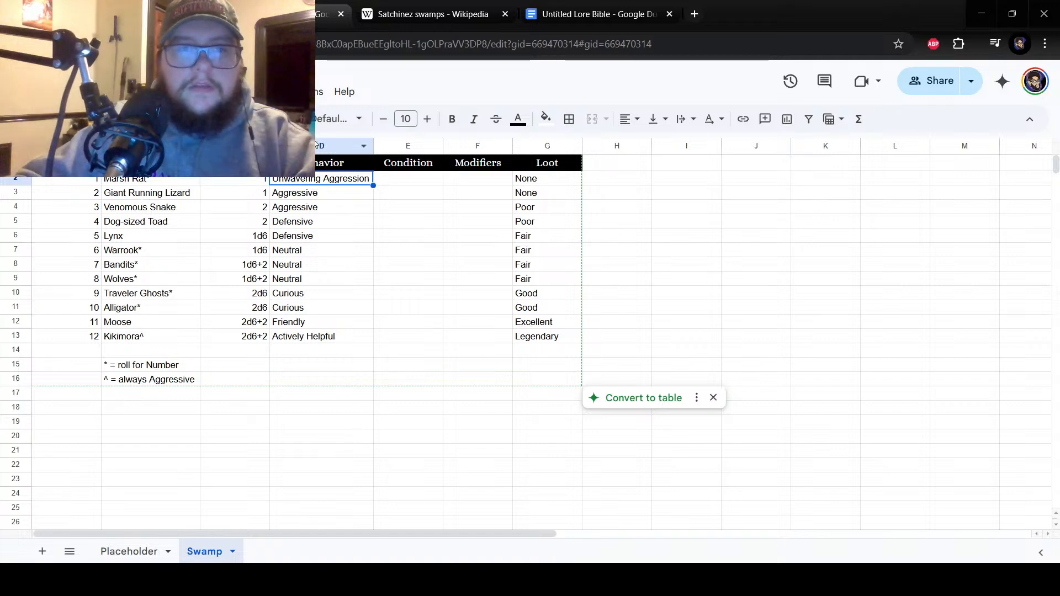
left_click(307, 196)
left_click(169, 337)
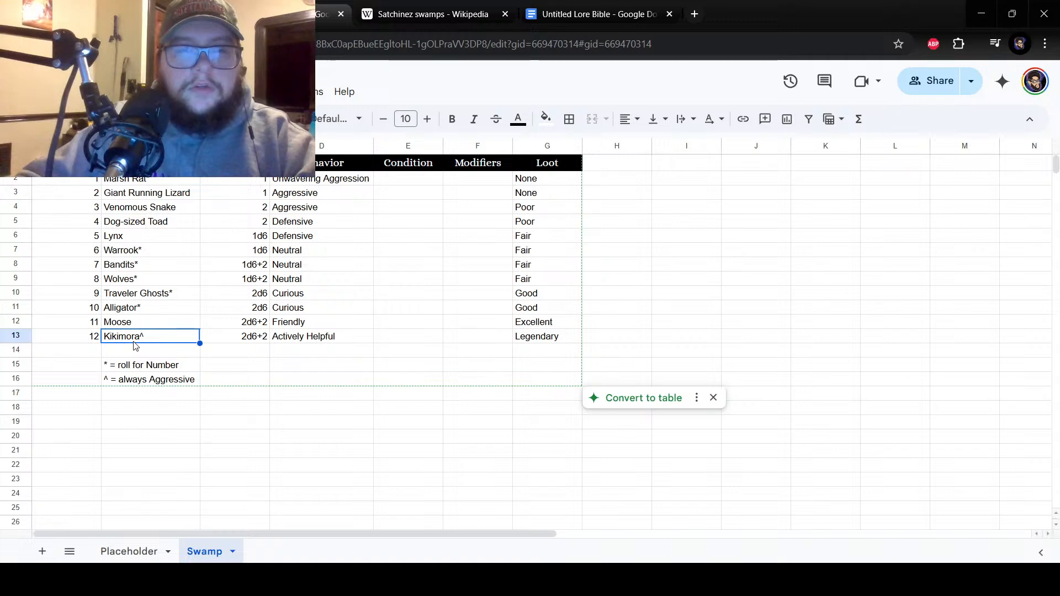
Widen the Condition column slightly.
left_click(387, 186)
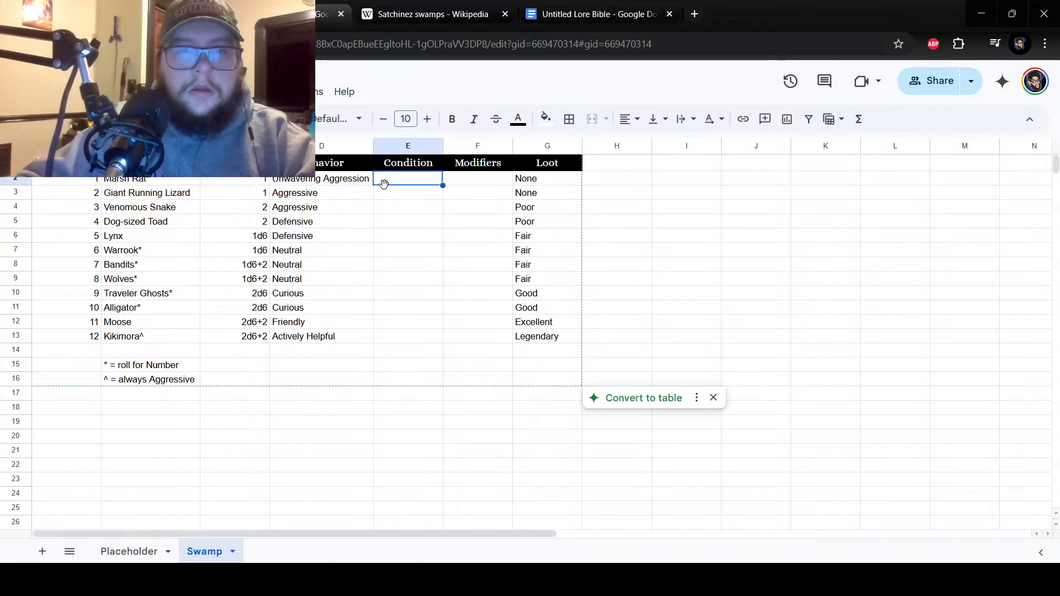
left_click_drag(442, 145, 447, 146)
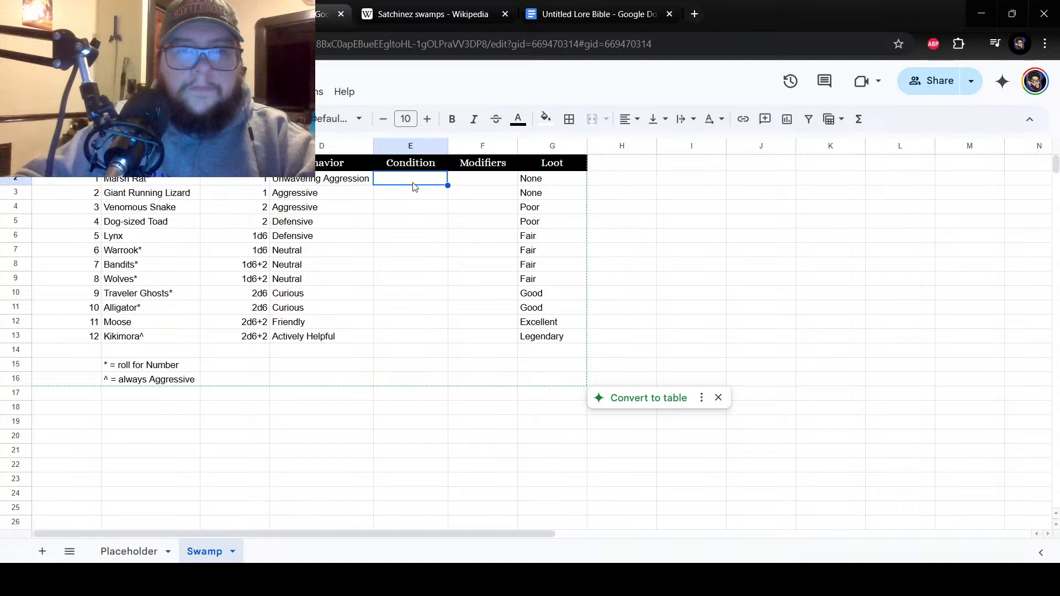
left_click(415, 353)
left_click(410, 339)
Enter the conditions "Brink of death" beside number 1 in cell E2 and "Wounded" beside number 2 in cell E3.
left_click(403, 185)
type("Bri")
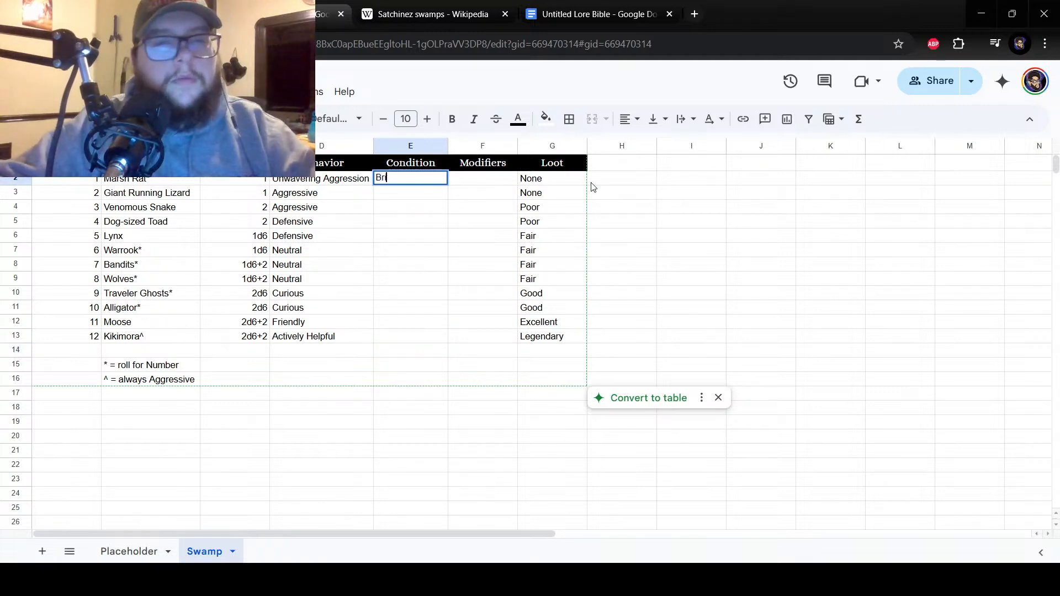
type("nk of death")
key("Return")
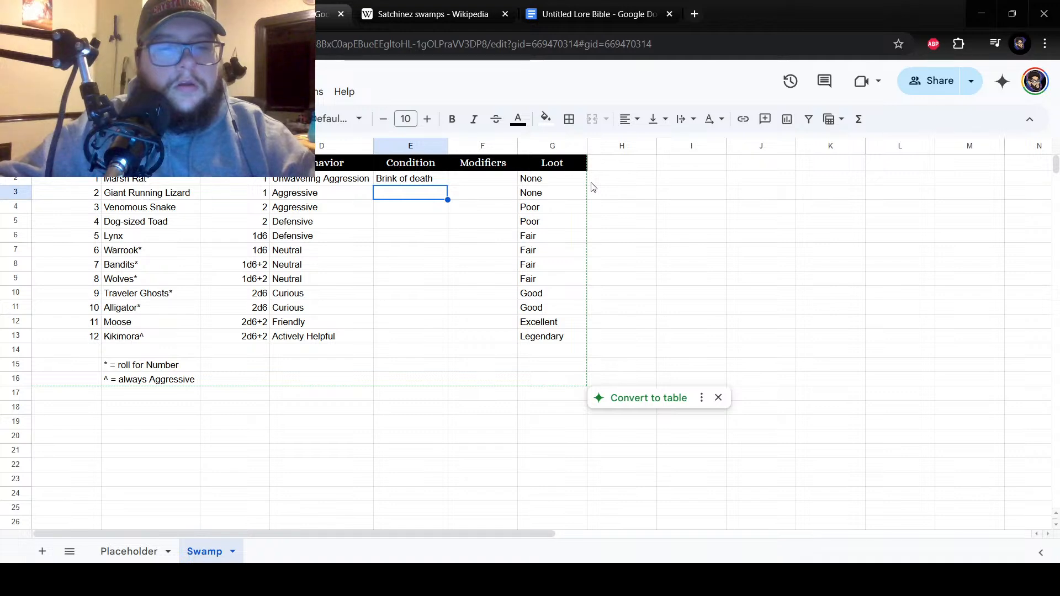
type("Wounded")
key("Return")
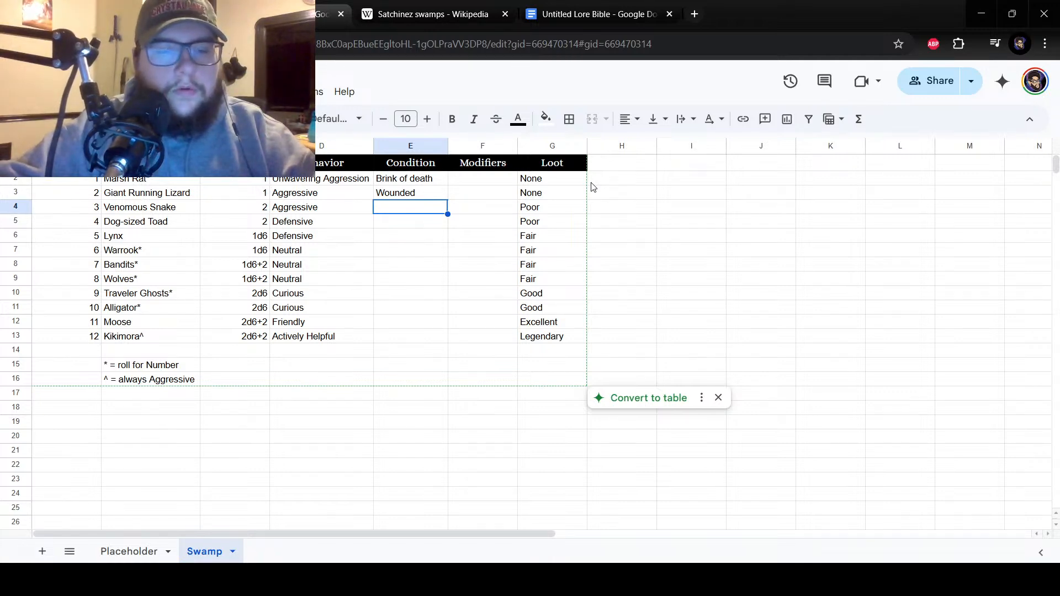
left_click(399, 338)
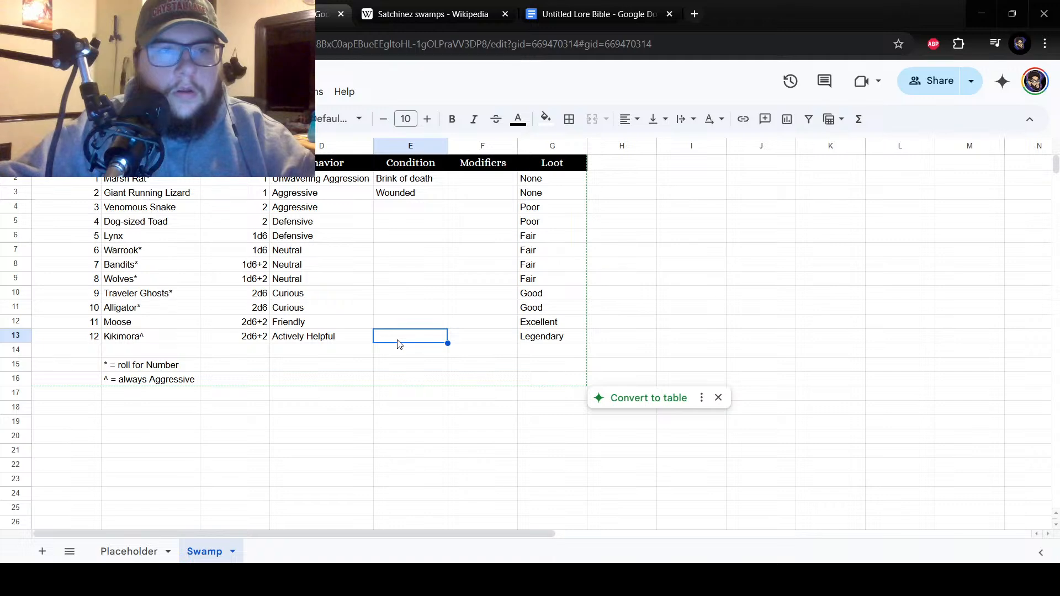
left_click(408, 195)
left_click(411, 182)
left_click(399, 341)
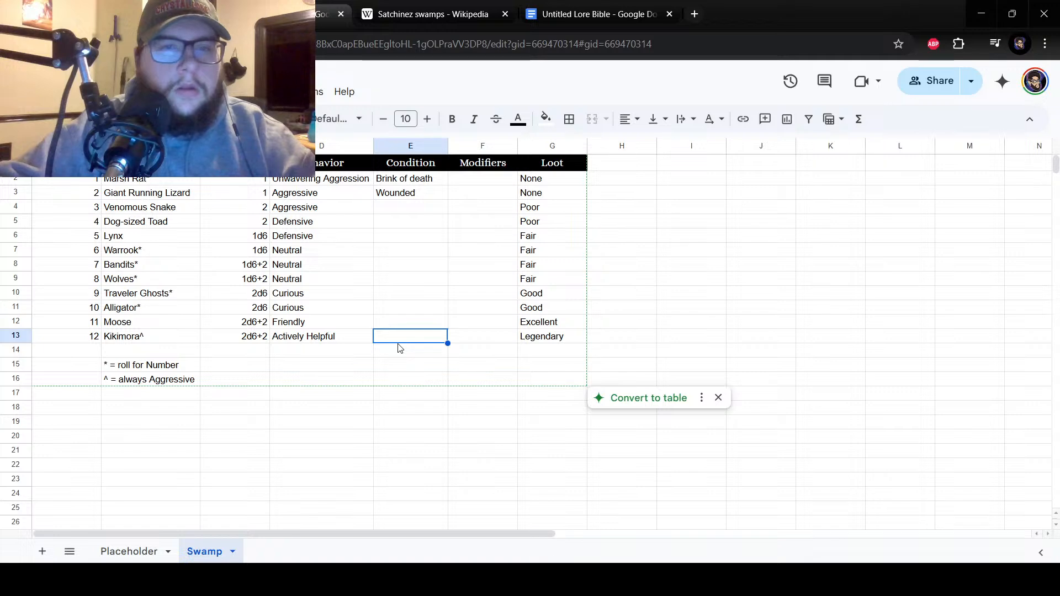
left_click(427, 180)
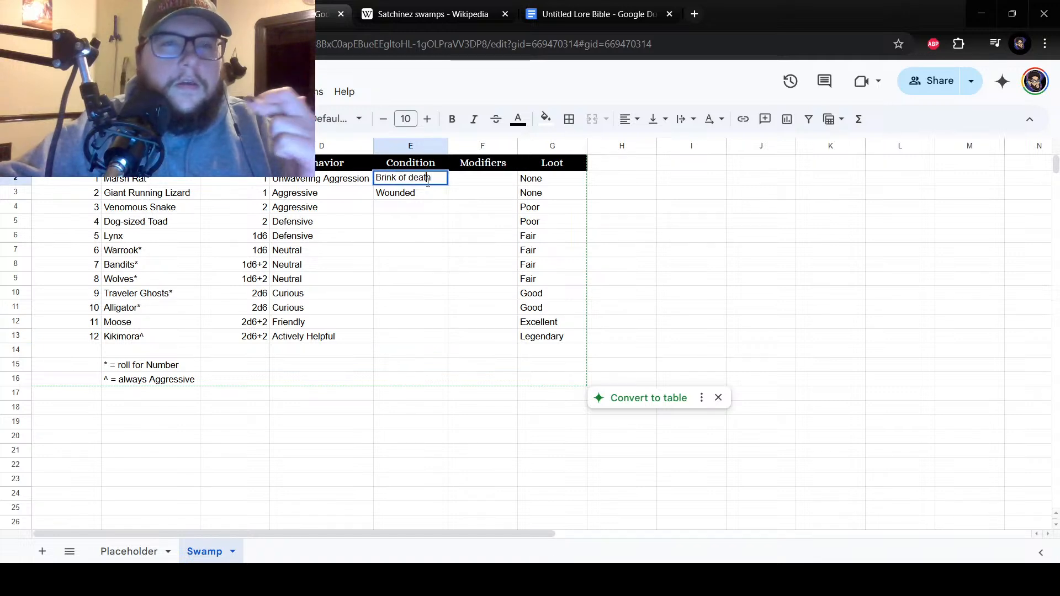
key("Down")
key("Down")
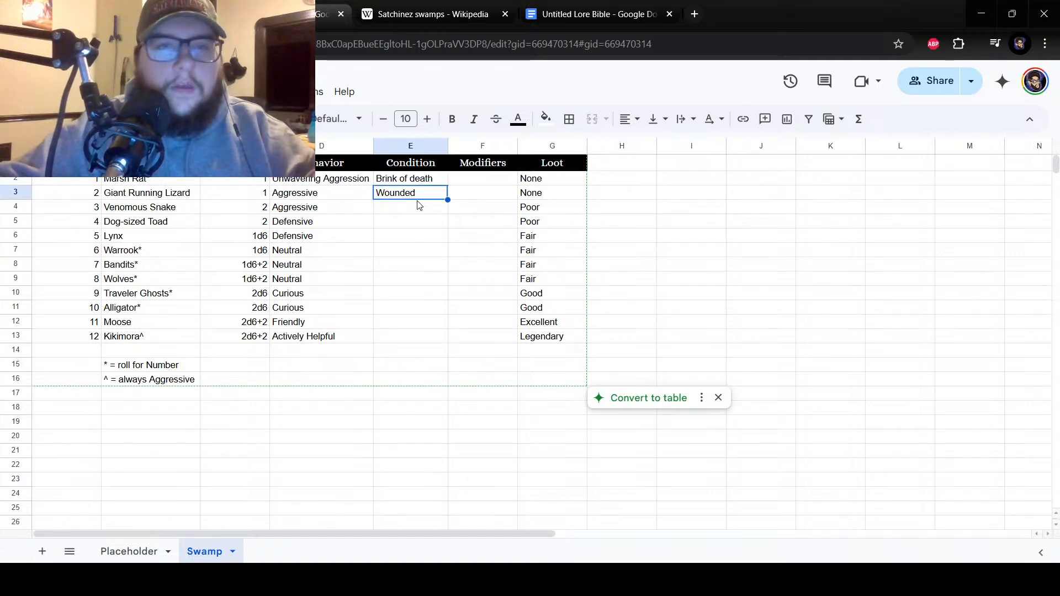
Enter the condition "Perfect condition" beside number 12 in cell E13.
left_click_drag(418, 219, 428, 344)
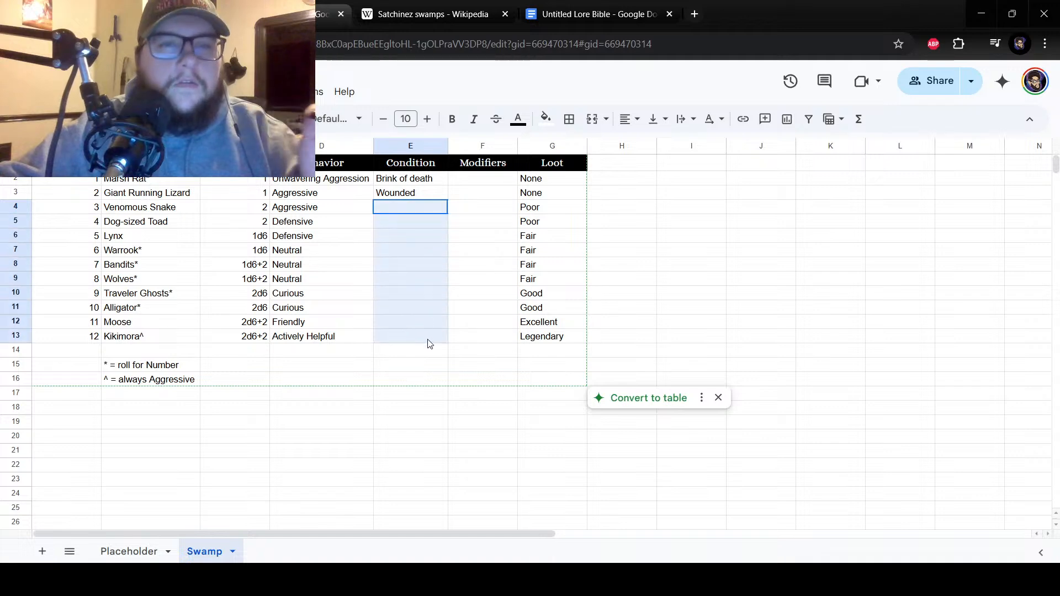
left_click(429, 343)
double_click(428, 340)
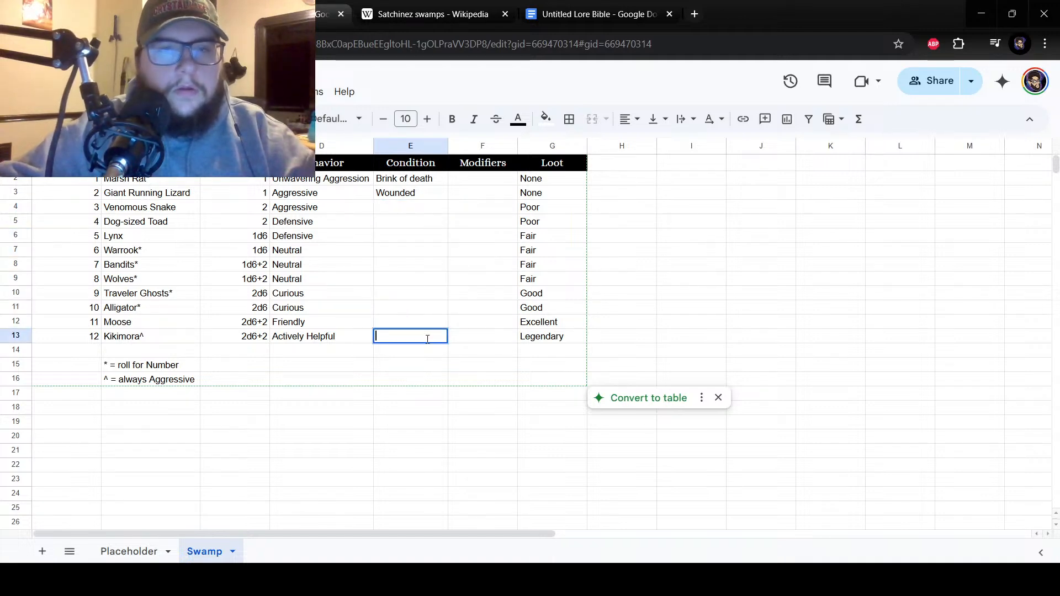
type("Perfec")
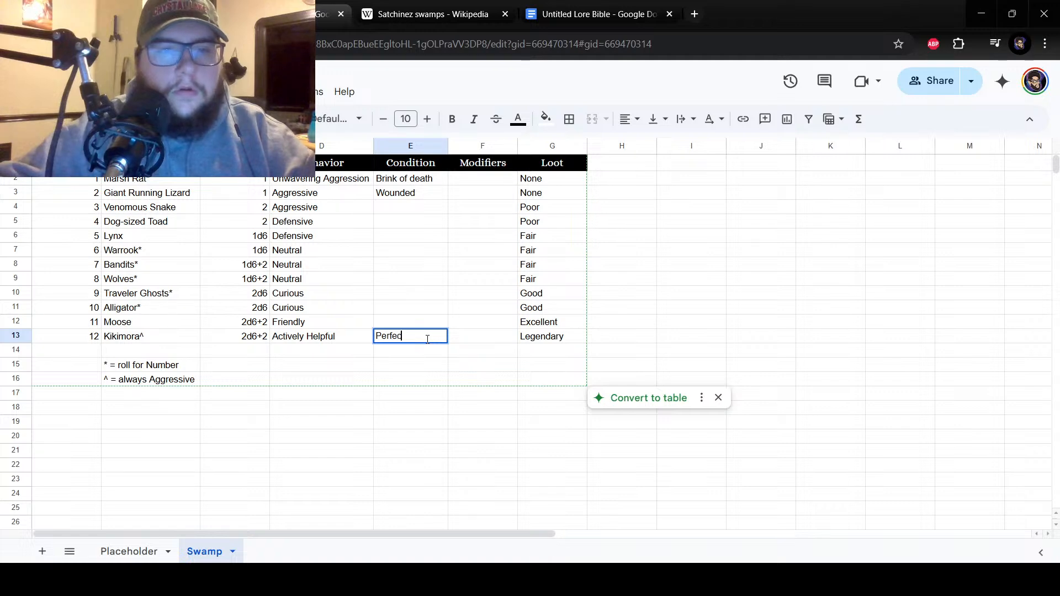
type("t condition")
key("Return")
Fill "Perfect condition" upward from cell E13 through E10 to cover numbers 9 to 11.
left_click(409, 311)
left_click(416, 326)
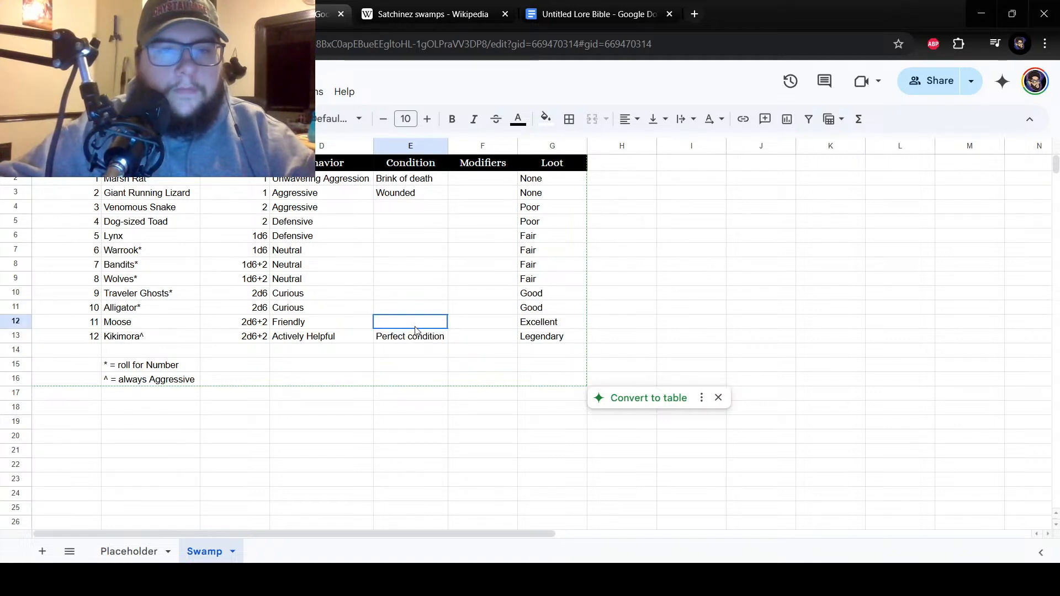
left_click(406, 196)
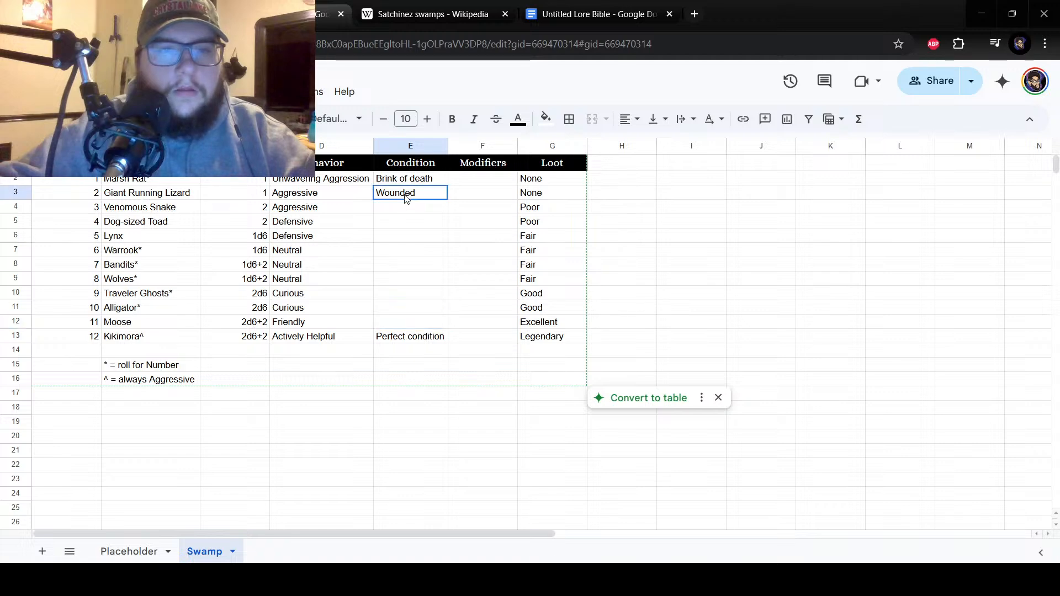
left_click(395, 327)
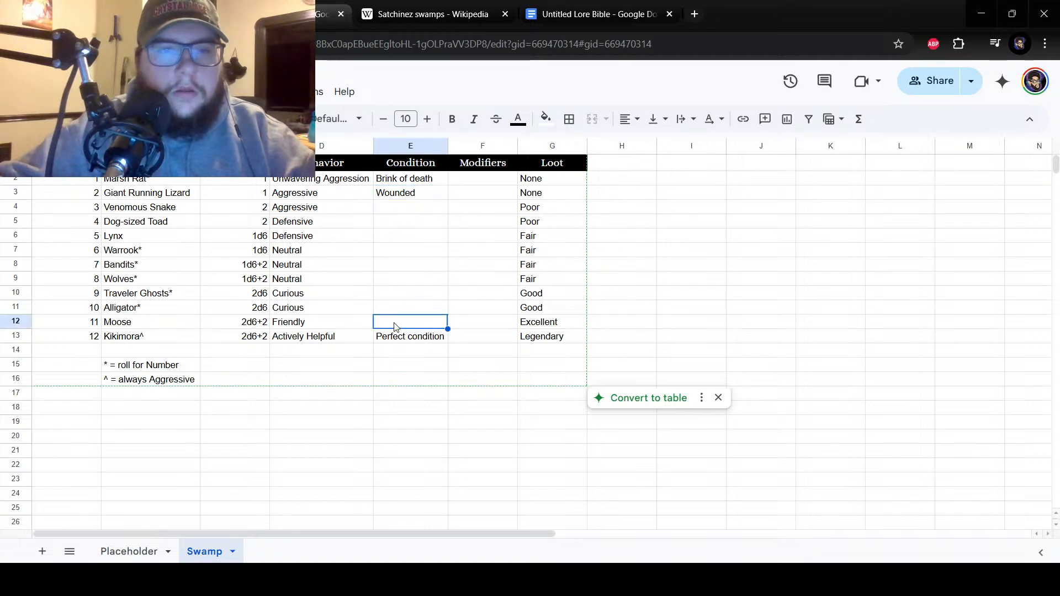
left_click(422, 338)
left_click_drag(448, 343, 434, 298)
left_click(393, 265)
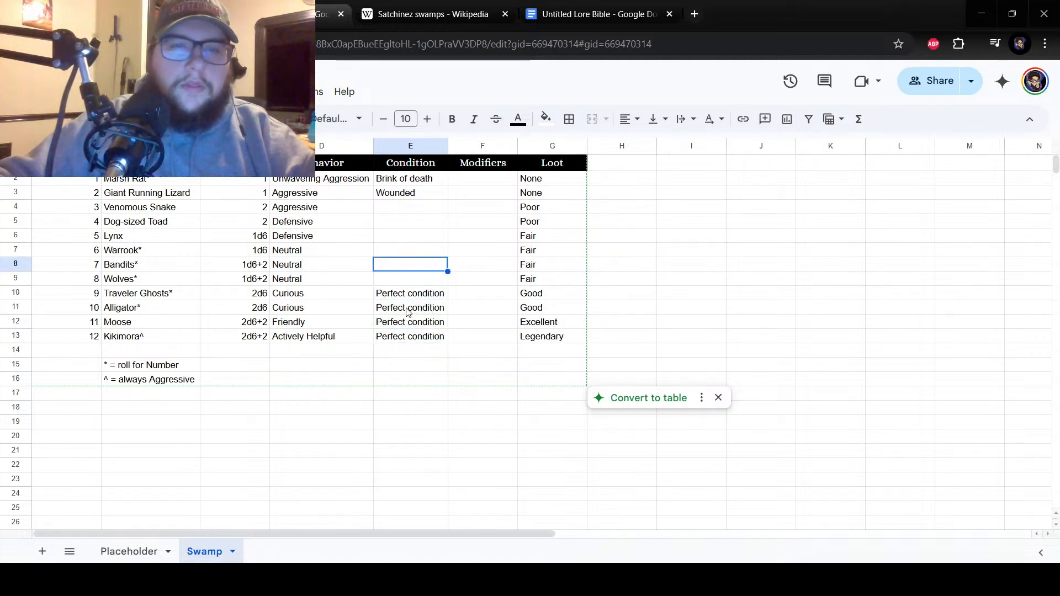
Copy the condition "Wounded" from cell E3 down to E4 beside number 3.
left_click(413, 194)
left_click_drag(448, 201, 450, 213)
left_click(406, 227)
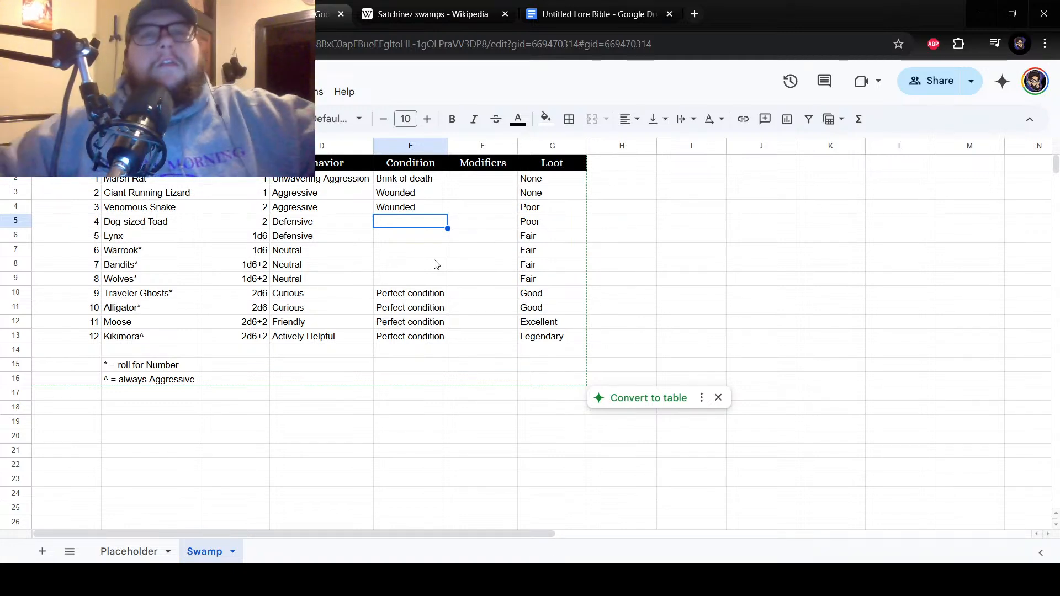
left_click(447, 208)
mouse_move(448, 215)
left_mouse_down()
mouse_move(447, 226)
mouse_move(443, 206)
left_mouse_up()
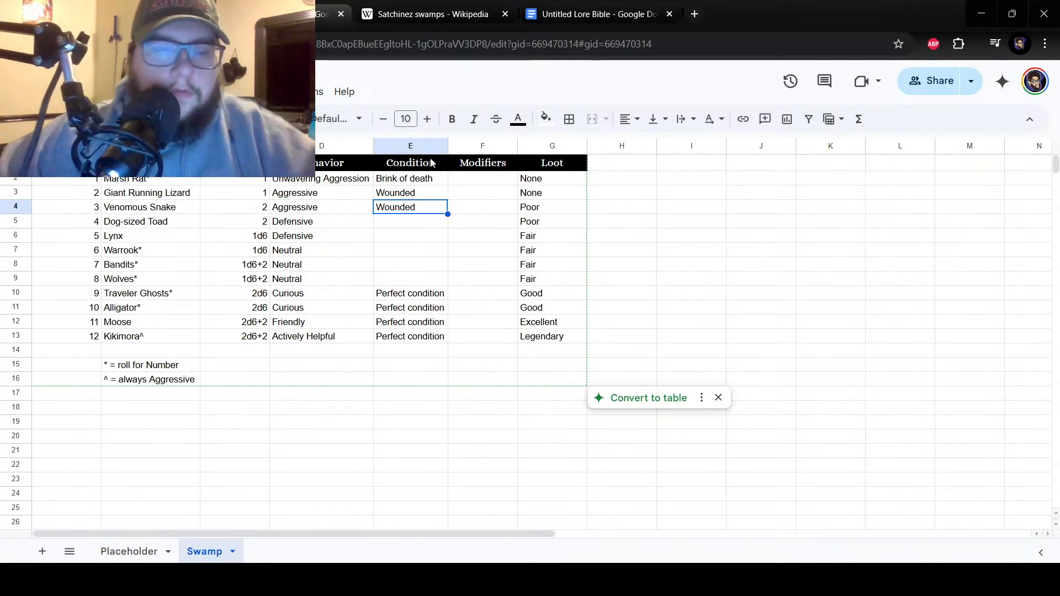
Enter the condition "Recently recovered" beside number 4 in cell E5, correcting its spelling.
left_click(411, 226)
left_click(423, 172)
left_click_drag(418, 179, 420, 211)
left_click(420, 223)
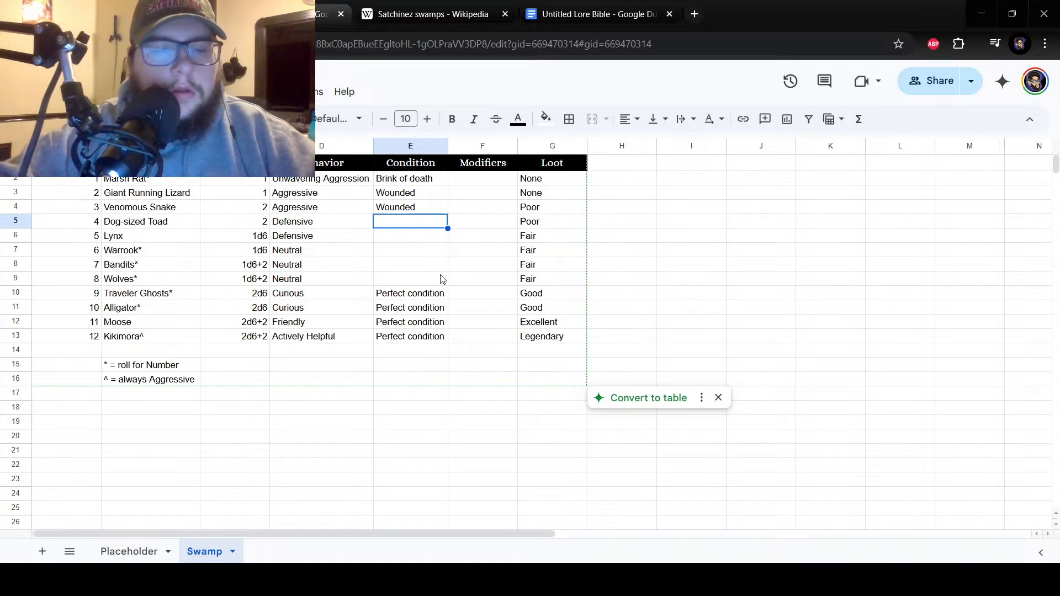
type("Recenty ")
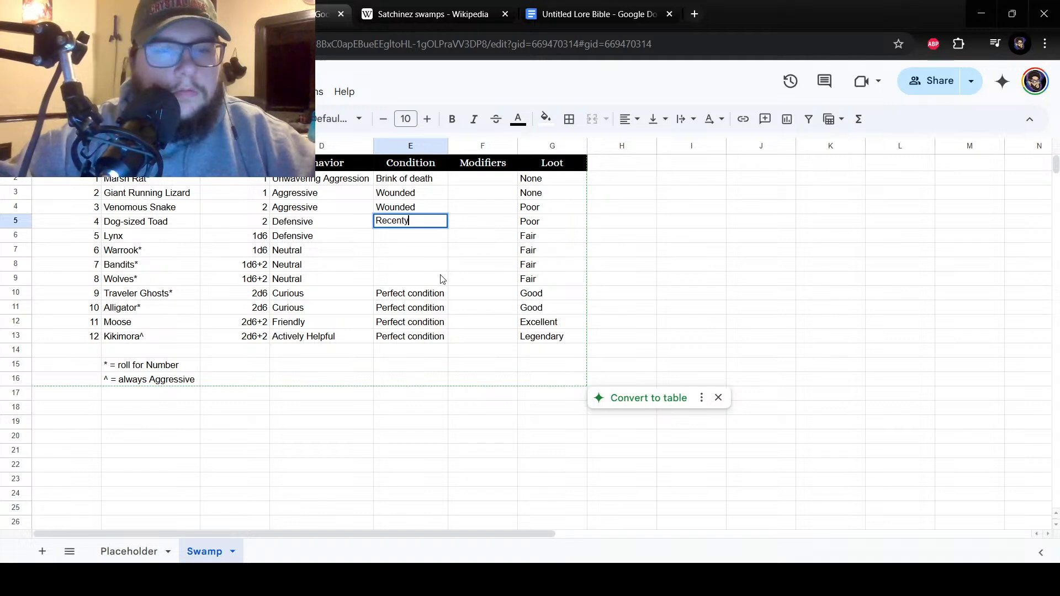
type("recovered")
key("Return")
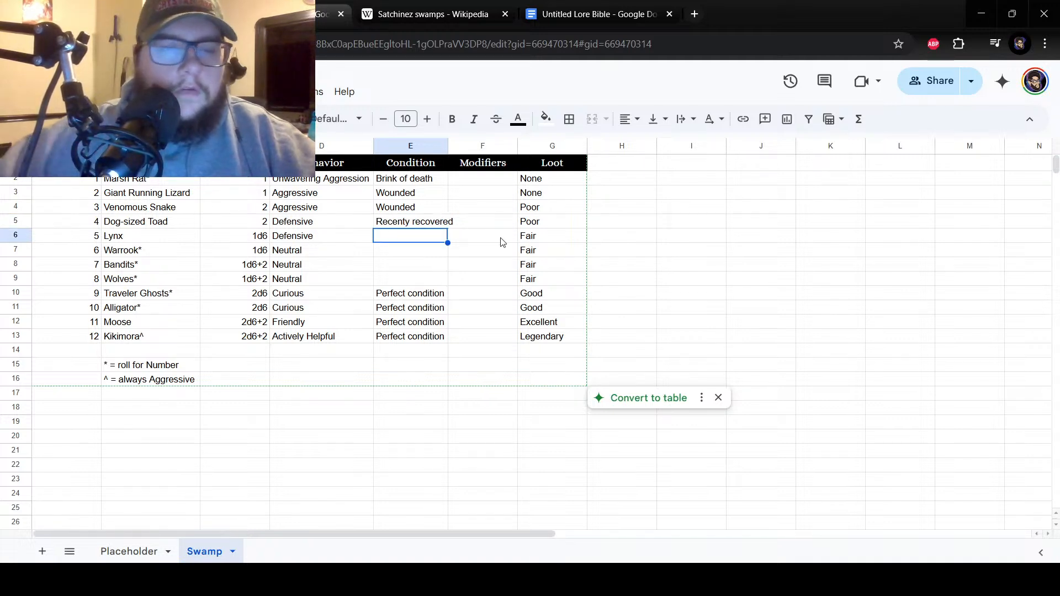
left_click(442, 225)
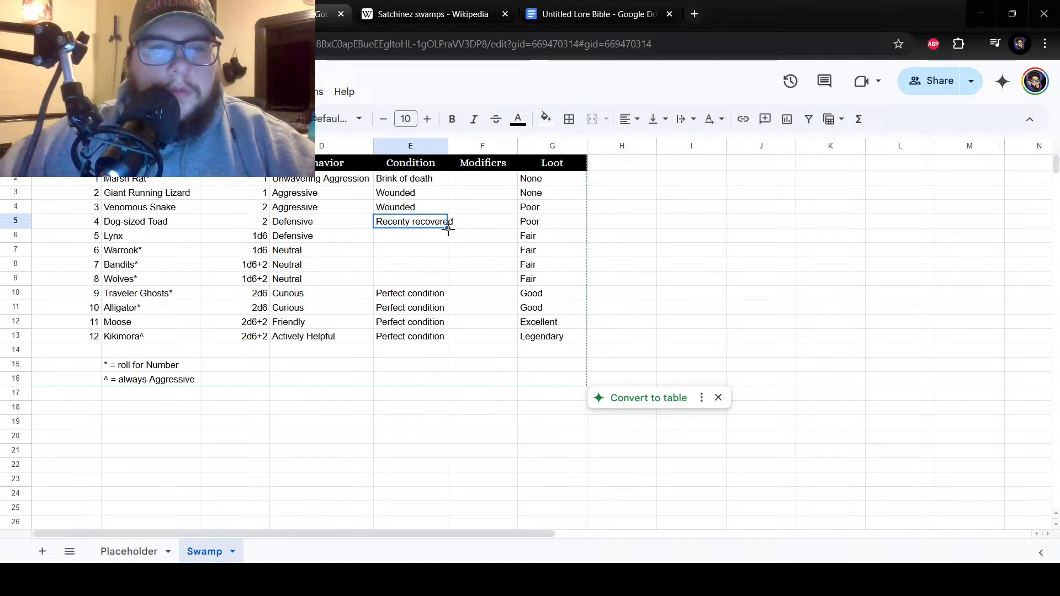
triple_click(395, 223)
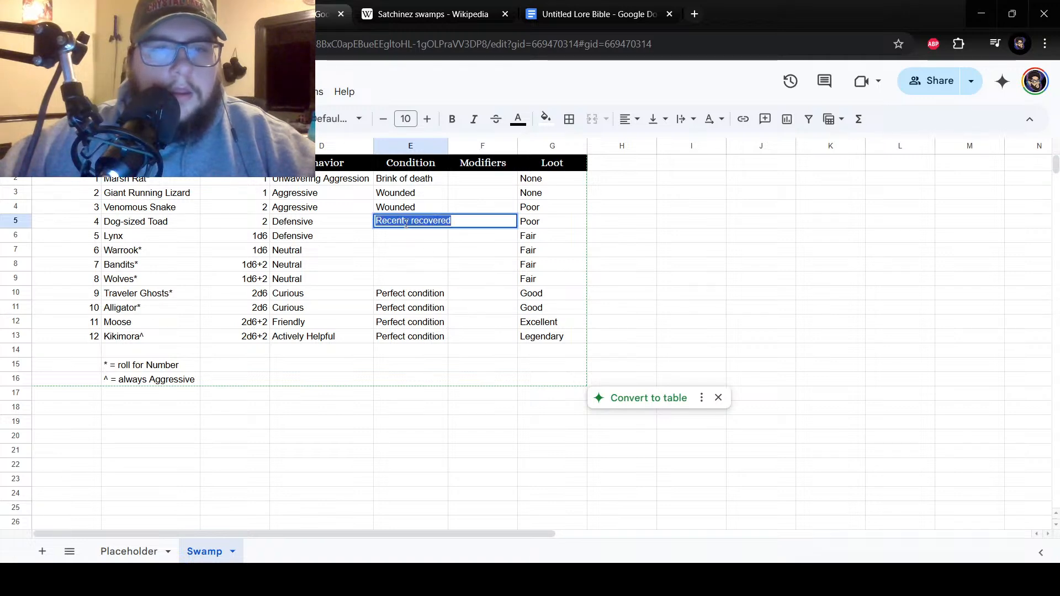
left_click(404, 222)
type("l")
key("Return")
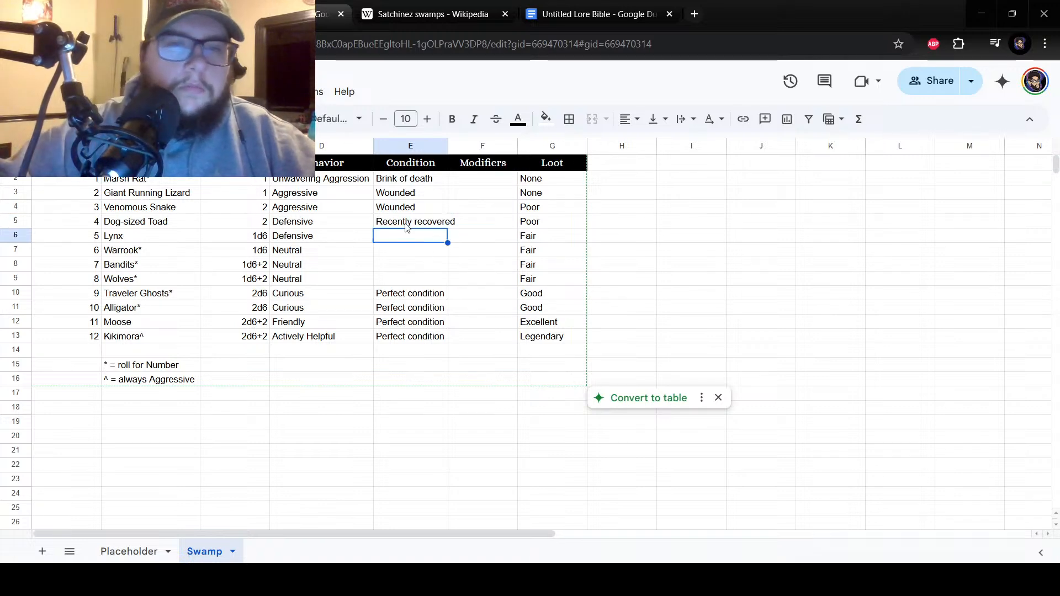
Widen the Condition column to fit its text and copy "Recently recovered" down to cell E6 beside number 5.
left_click_drag(448, 146, 455, 145)
left_click(452, 225)
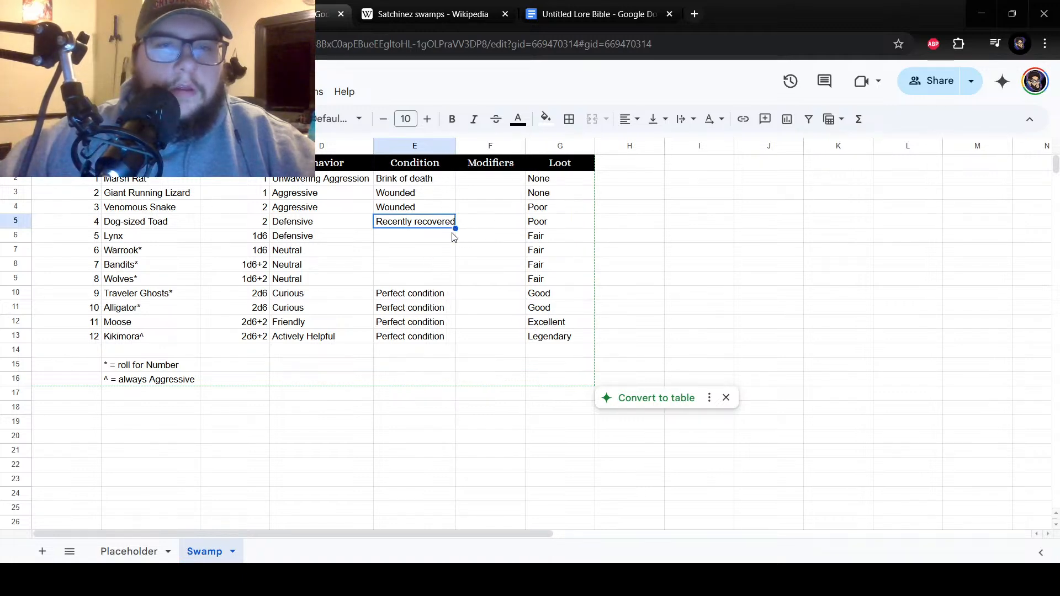
left_click_drag(456, 228, 456, 239)
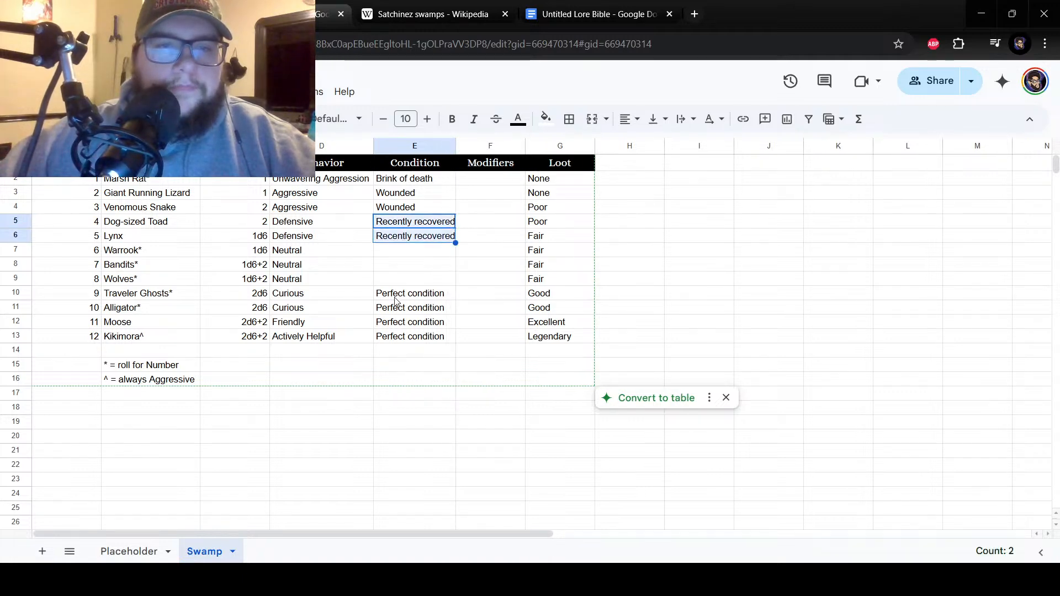
Enter the condition "Sleeping" beside number 6 in cell E7.
double_click(398, 255)
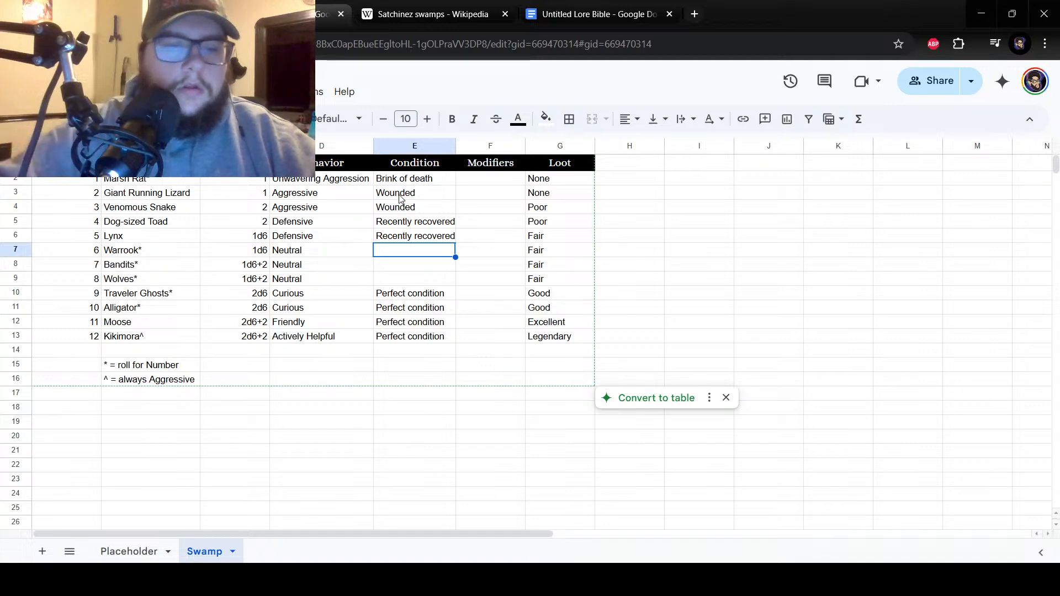
type("Sleeping")
key("Return")
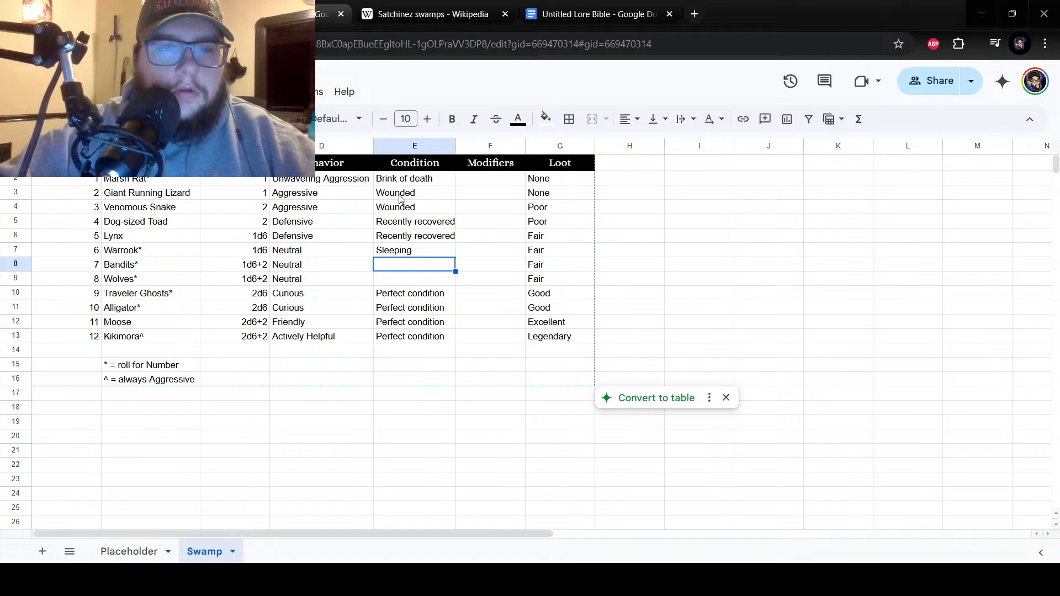
type("Re")
key("BackSpace")
key("BackSpace")
left_click(439, 251)
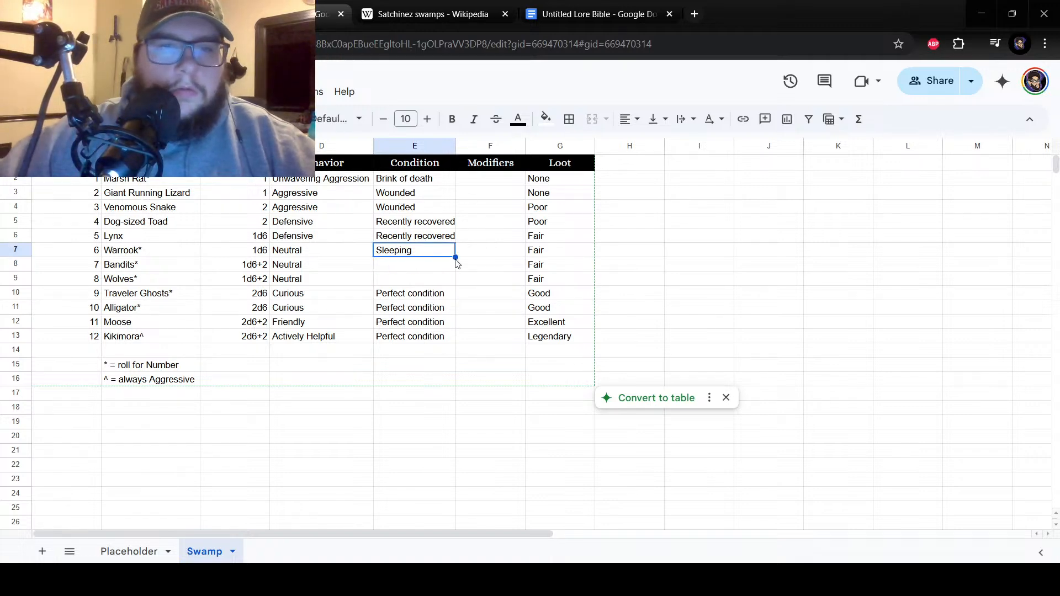
left_click_drag(455, 257, 346, 255)
double_click(436, 250)
type("Recen")
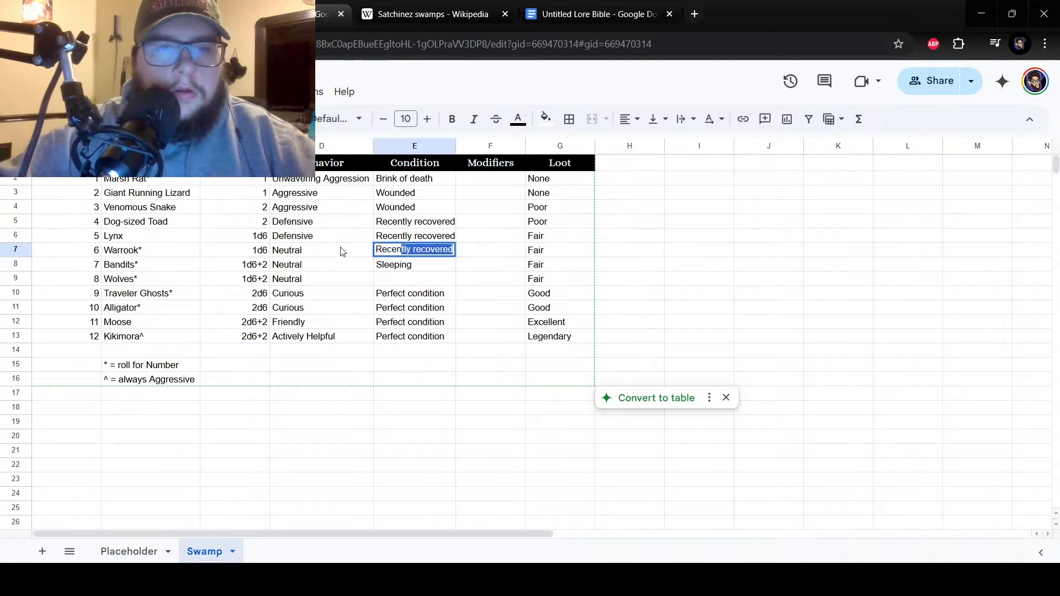
key("BackSpace")
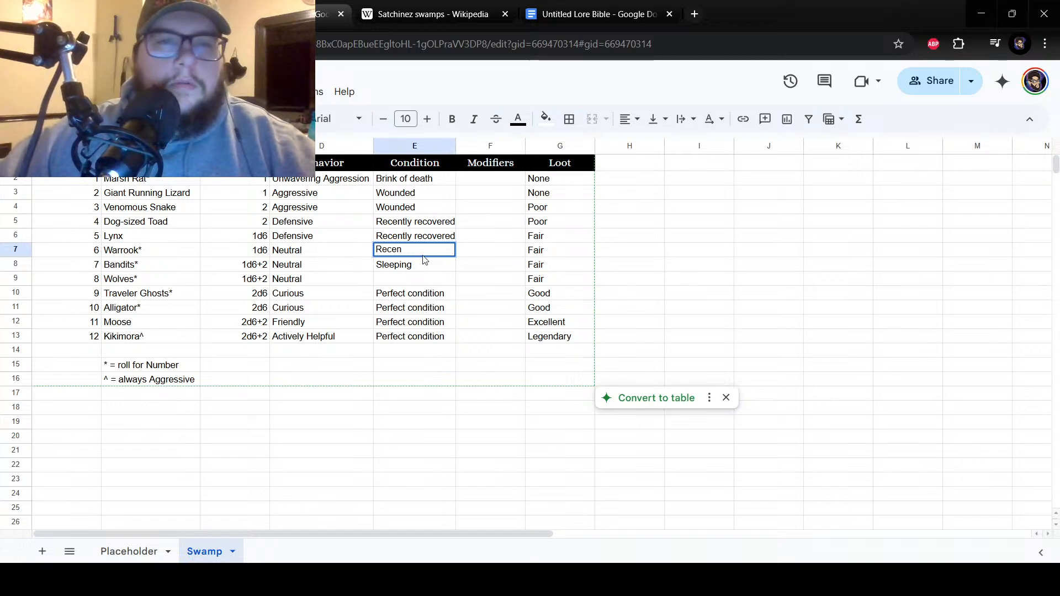
left_click(429, 269)
left_click_drag(455, 272, 453, 253)
Set the condition beside number 7 in cell E8 to "Recently awakened".
left_click(424, 269)
double_click(423, 268)
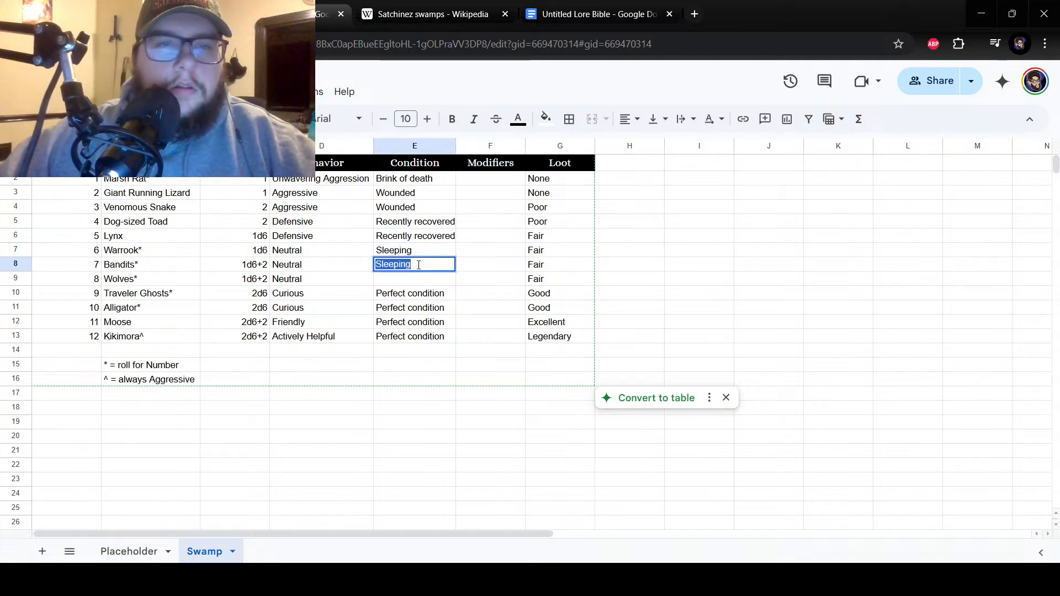
type("R")
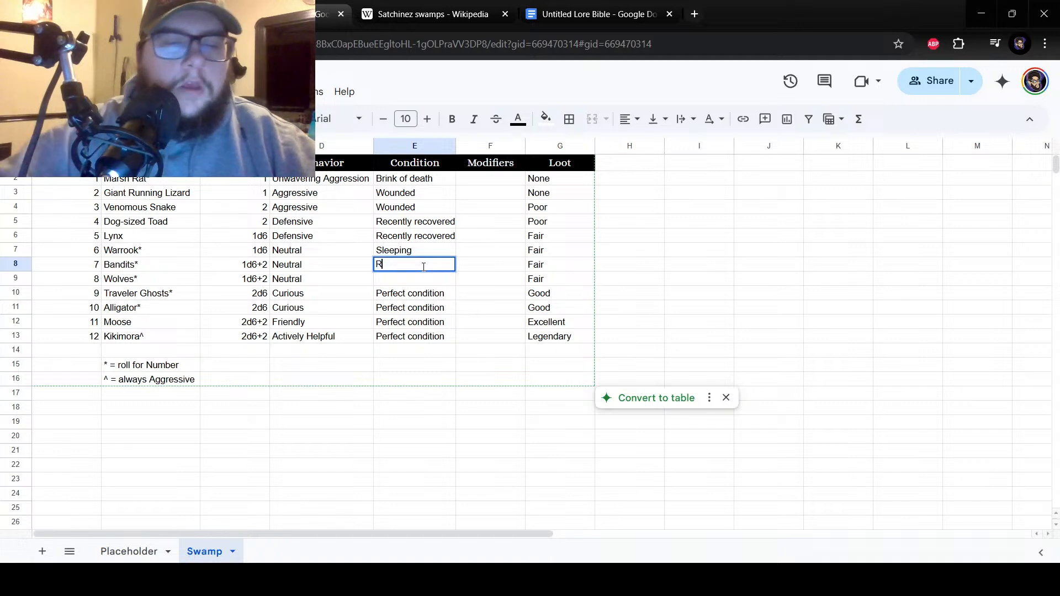
type("ecently ")
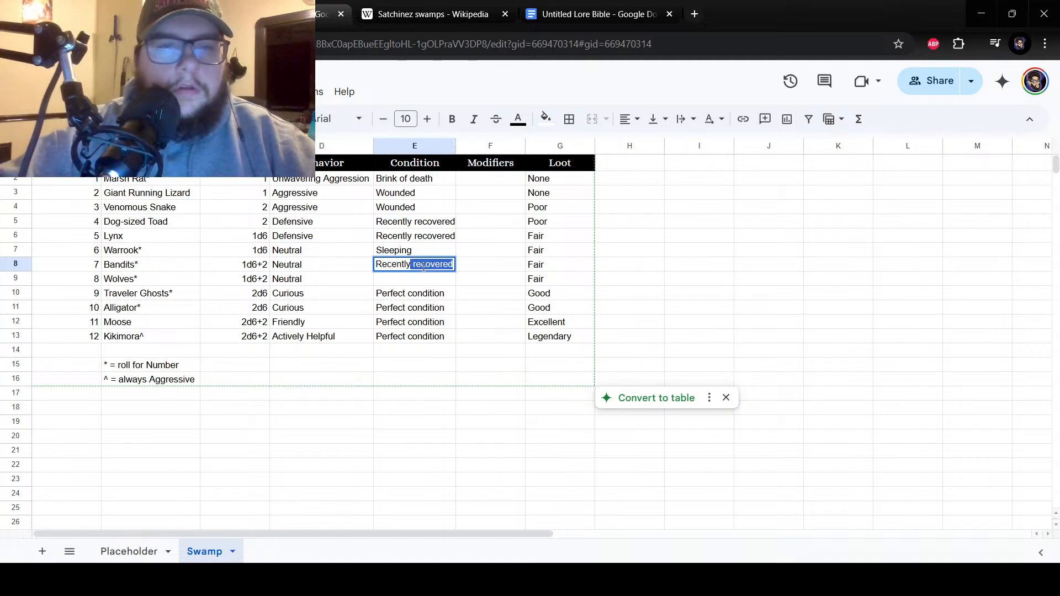
type("awakened")
key("Return")
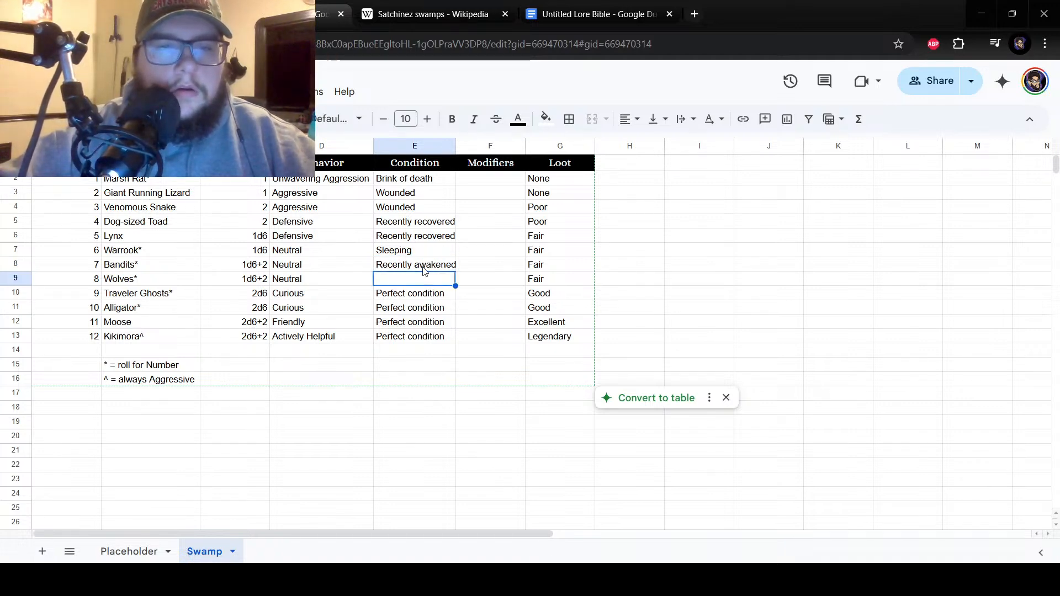
Enter the condition "Hungry" beside number 8 in cell E9.
left_click(424, 269)
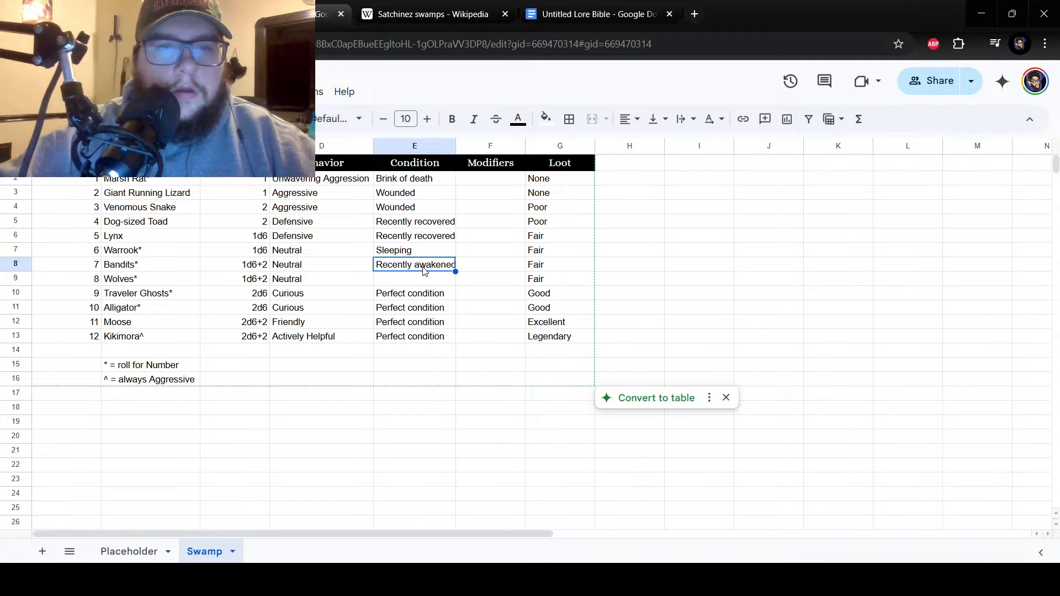
left_click(410, 254)
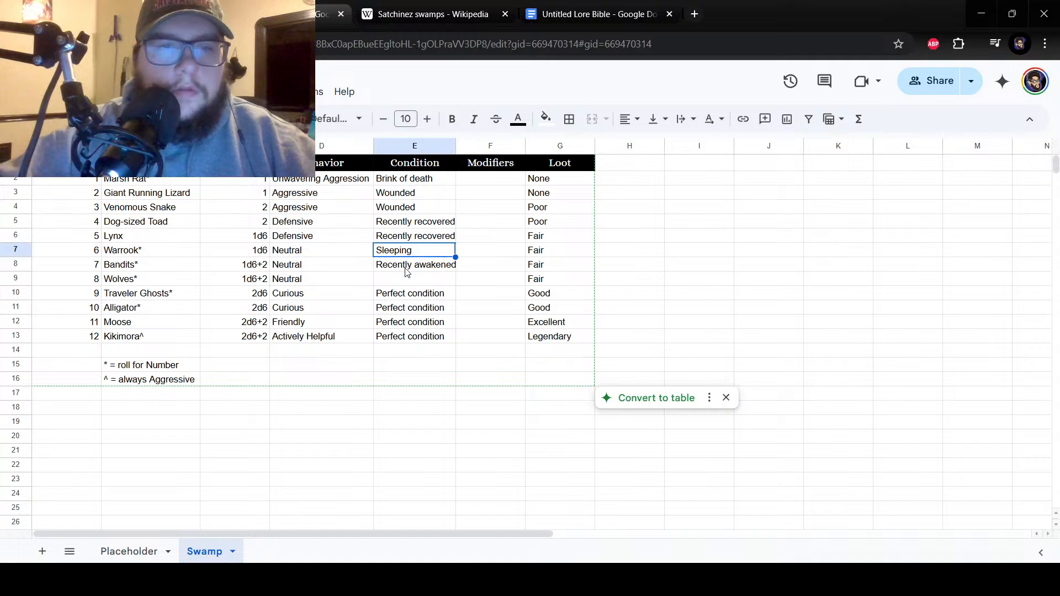
left_click(407, 270)
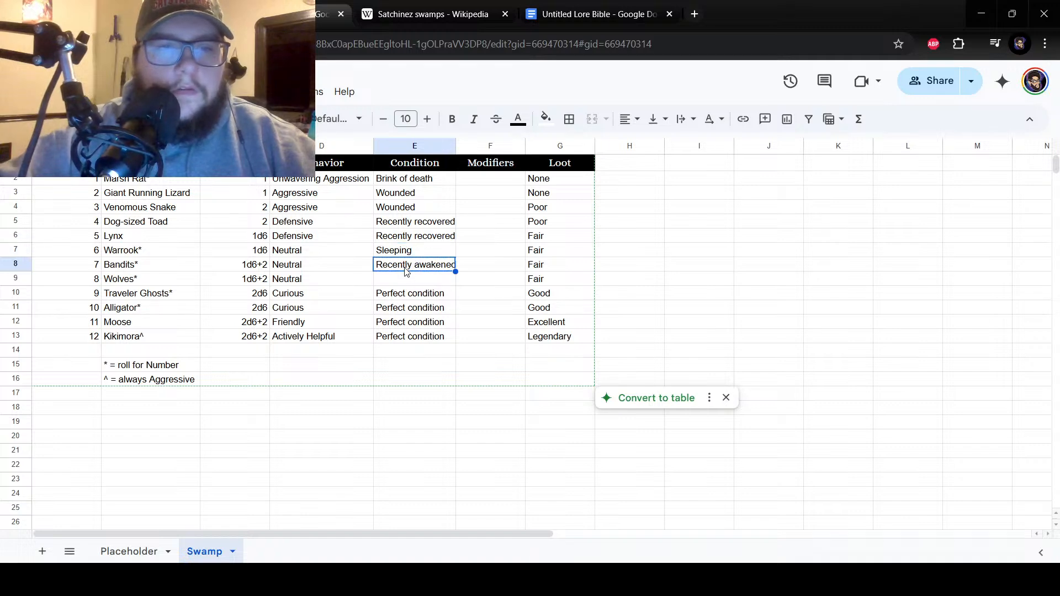
left_click(409, 284)
type("Hungry")
key("Return")
left_click(410, 280)
Enter the modifier "Sturdy" beside number 11 in cell F12 of the Modifiers column.
left_click_drag(161, 194, 157, 323)
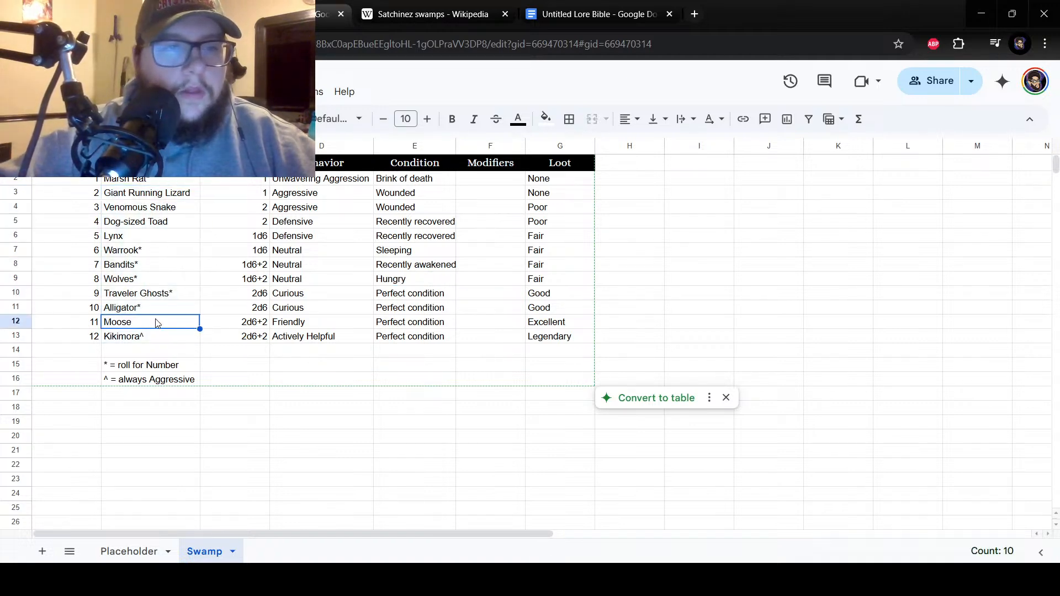
left_click(497, 183)
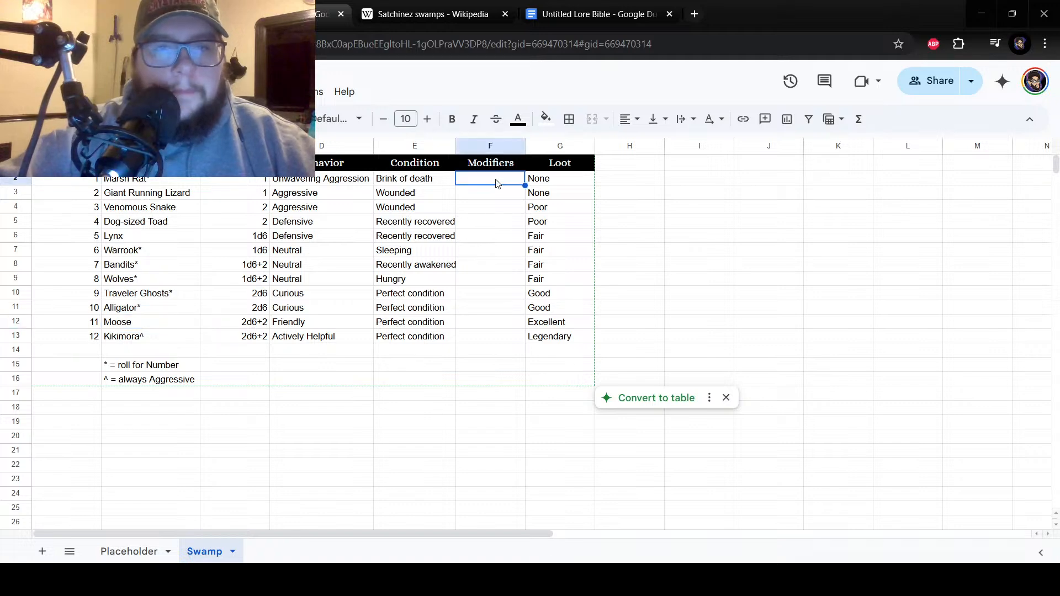
double_click(497, 182)
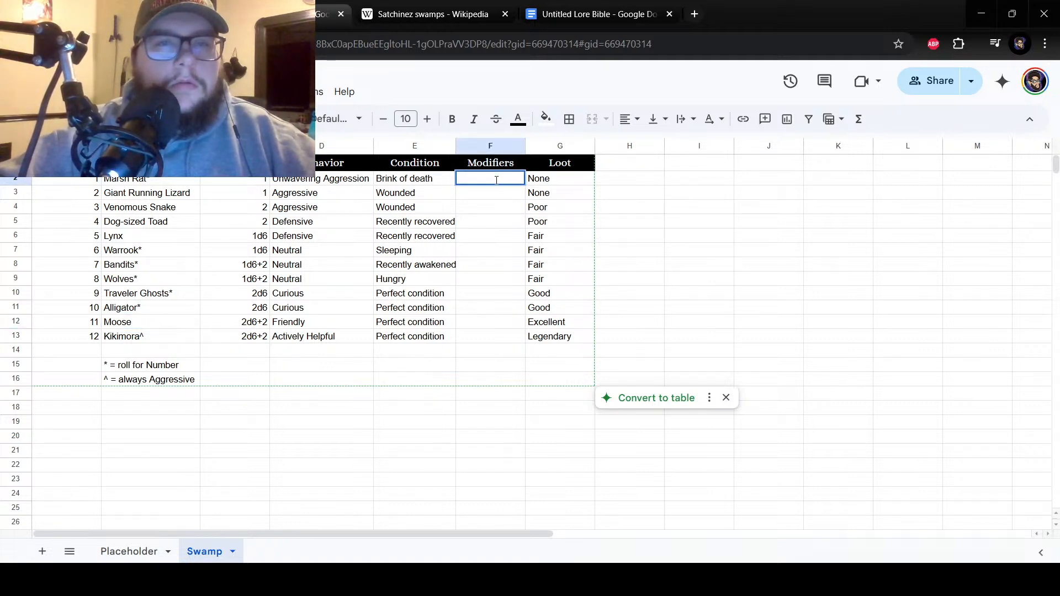
left_click(480, 338)
double_click(480, 338)
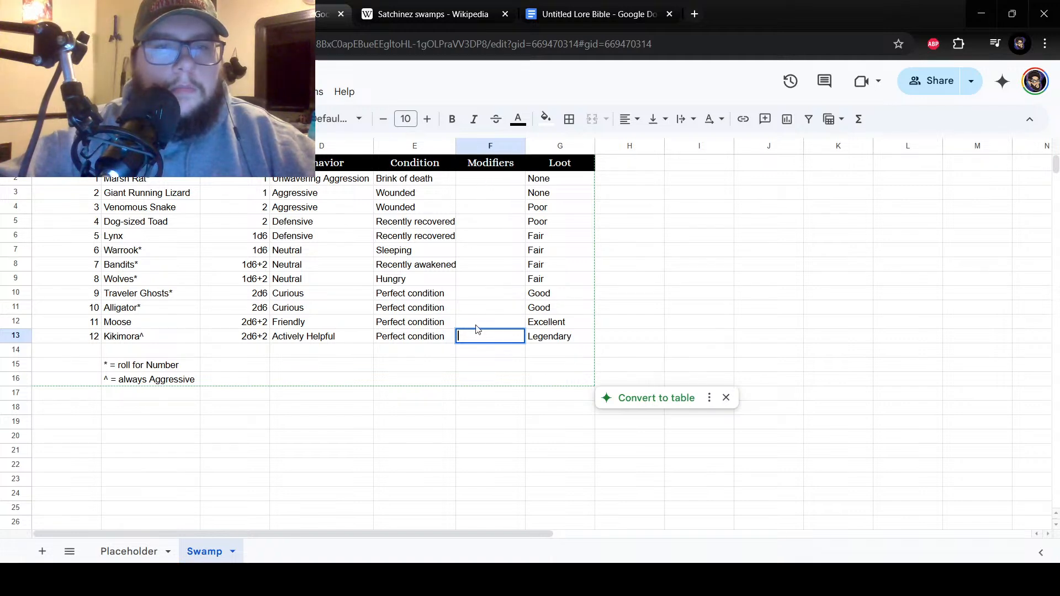
double_click(478, 322)
type("Sturdy")
key("Return")
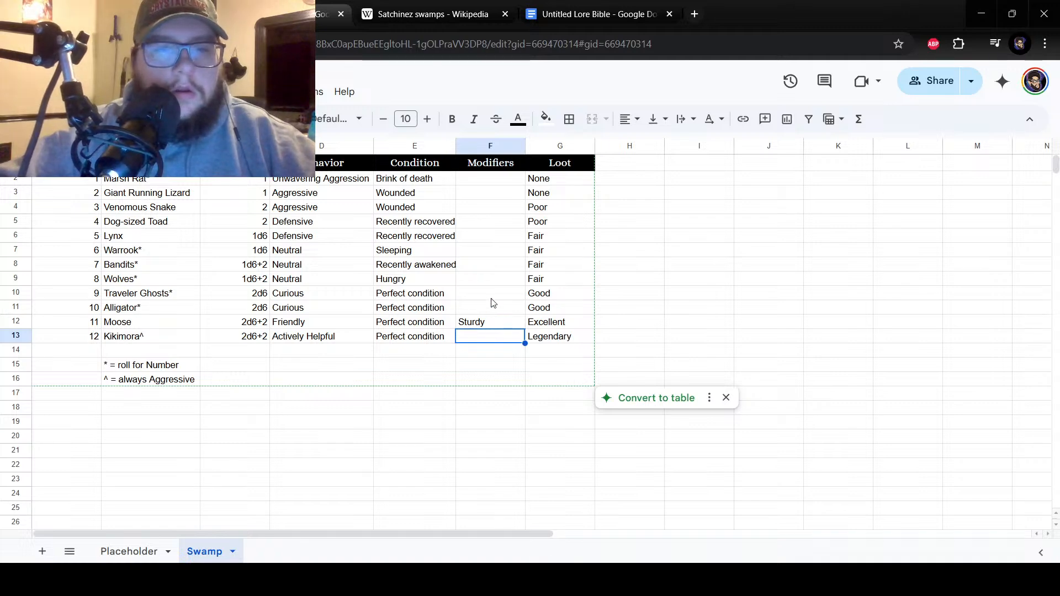
key("Up")
key("Up")
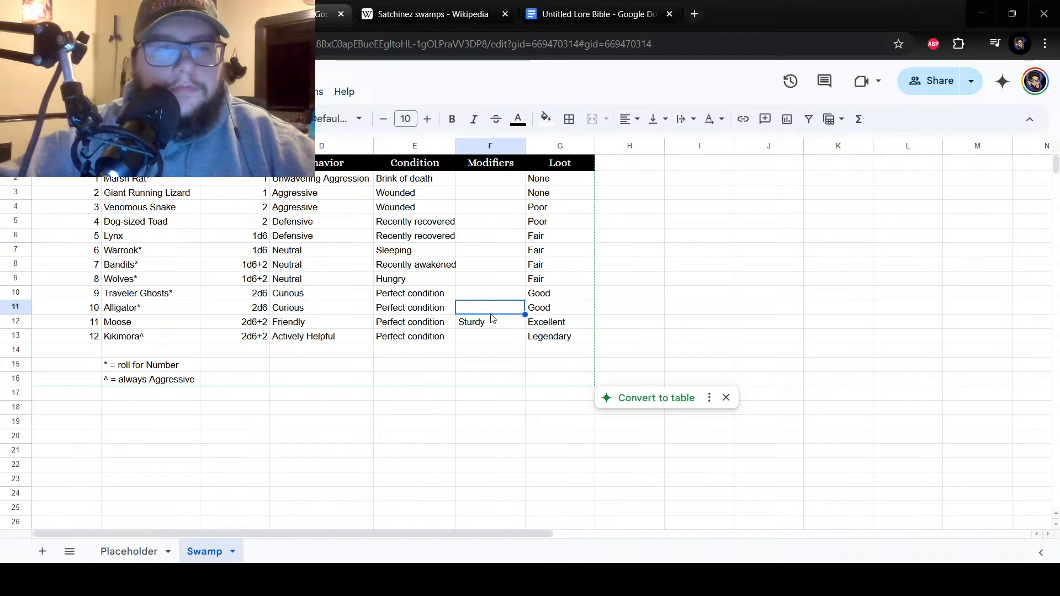
Append a "#" marker to the Kikimora^ entry in cell B13.
left_click(173, 335)
double_click(174, 336)
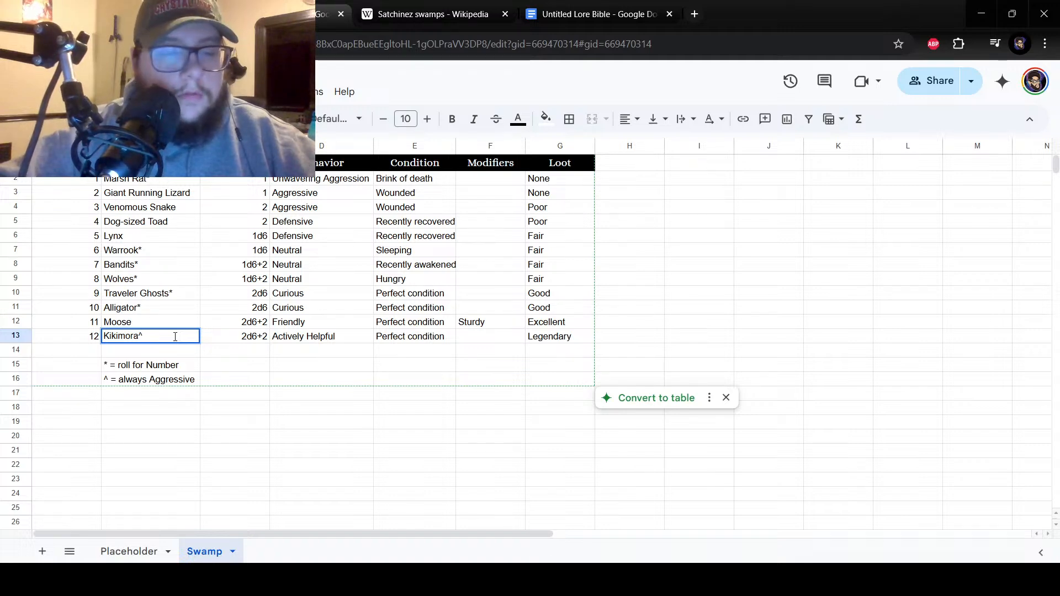
type("#")
key("Return")
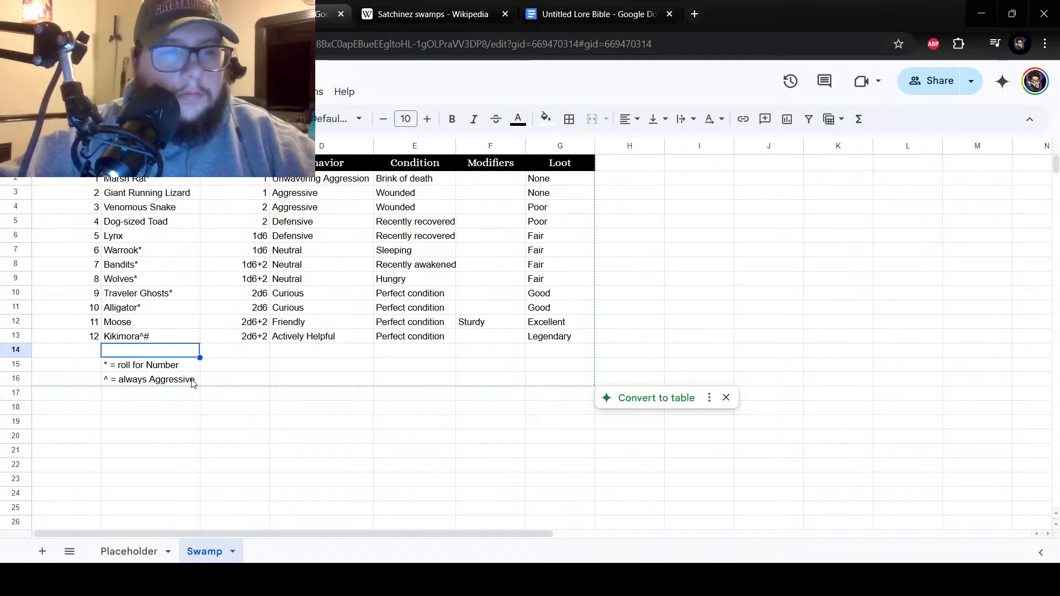
Add the legend note "# = always 6-12 Condition" in cell B17 and widen column B slightly to fit it.
left_click(194, 384)
double_click(135, 395)
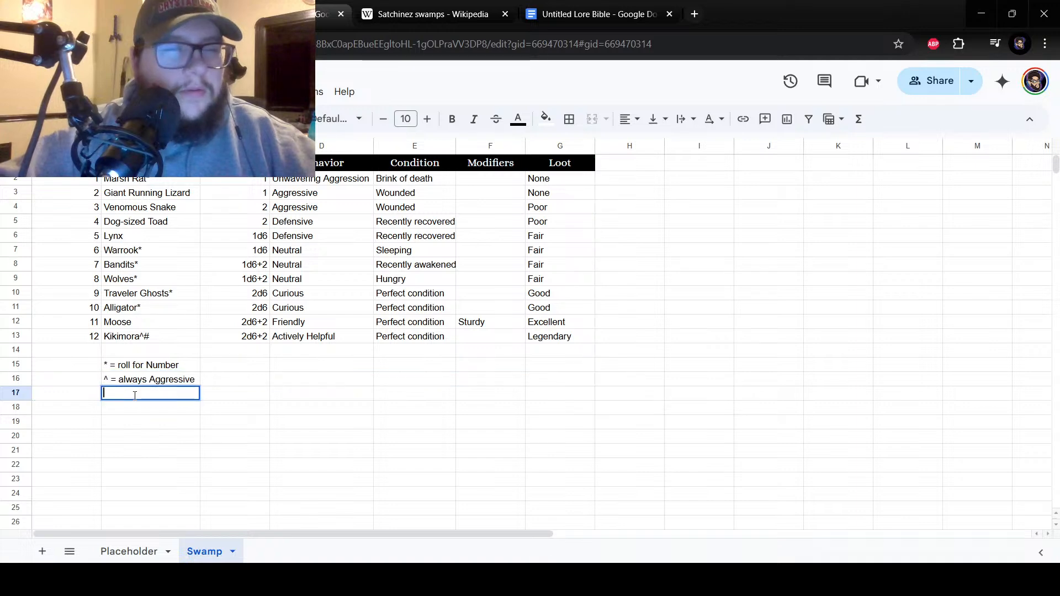
type("#")
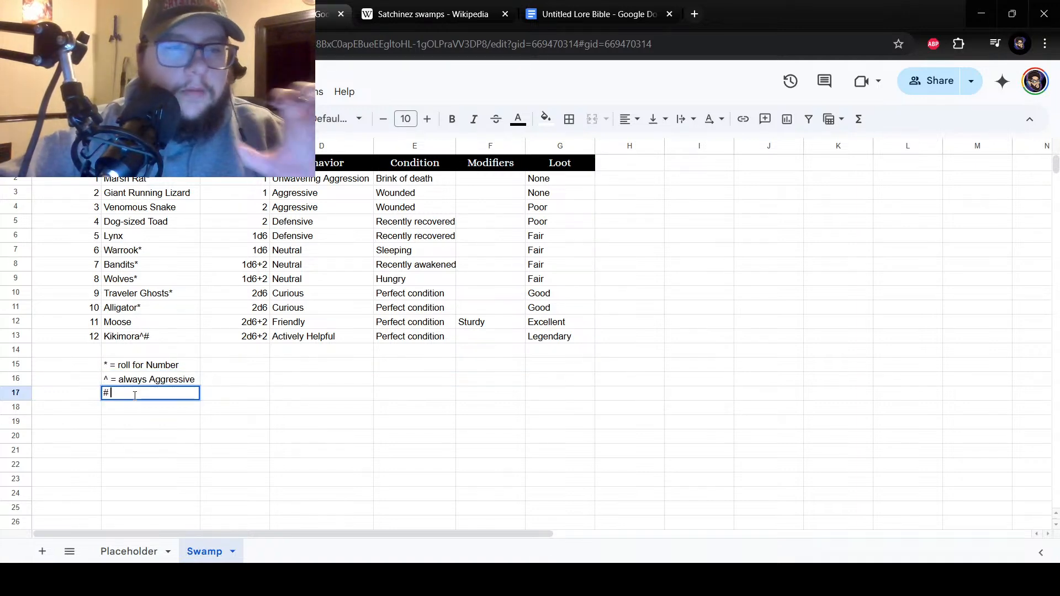
type(" =")
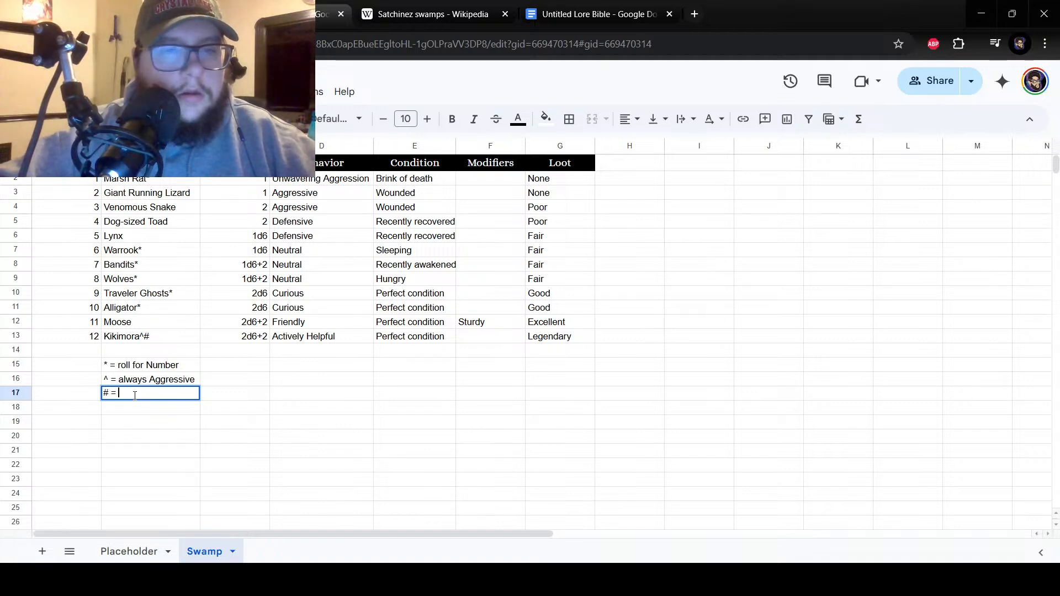
type("Never")
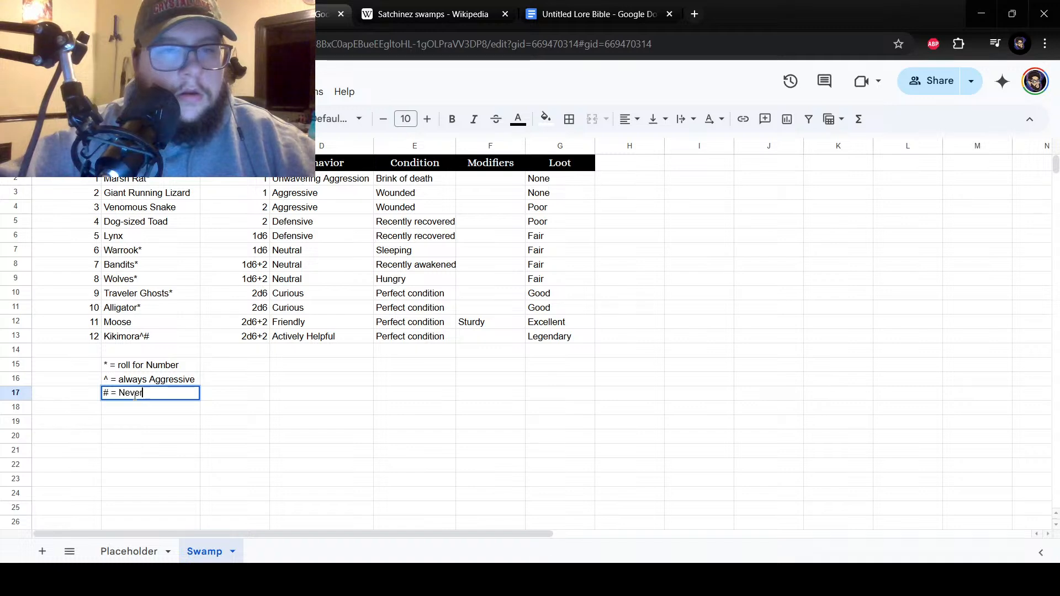
key("BackSpace")
key("BackSpace")
key("BackSpace")
key("BackSpace")
key("BackSpace")
key("BackSpace")
key("BackSpace")
key("BackSpace")
key("BackSpace")
key("BackSpace")
type("Always")
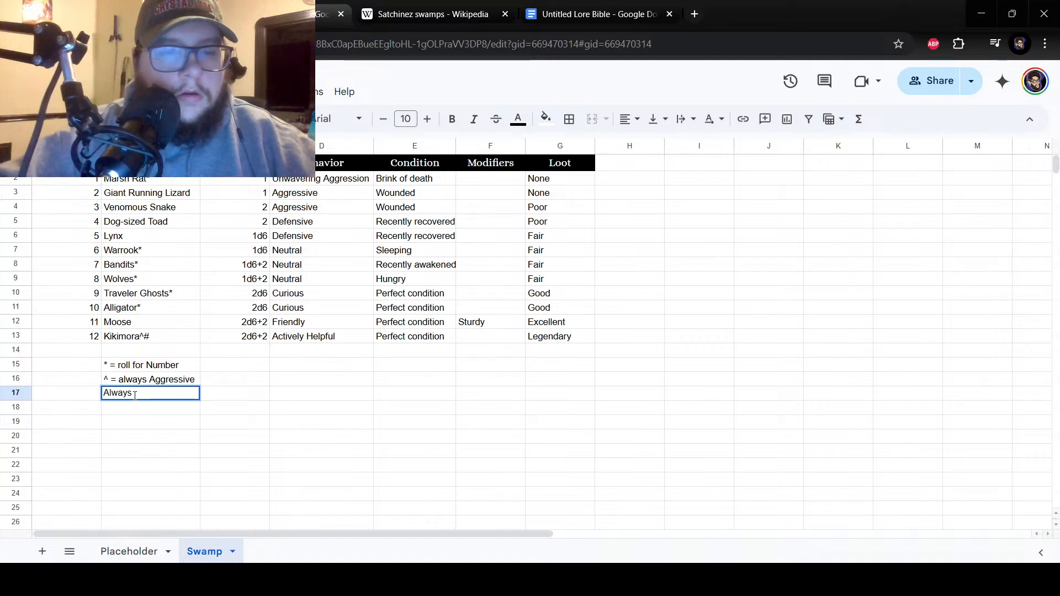
type("# ")
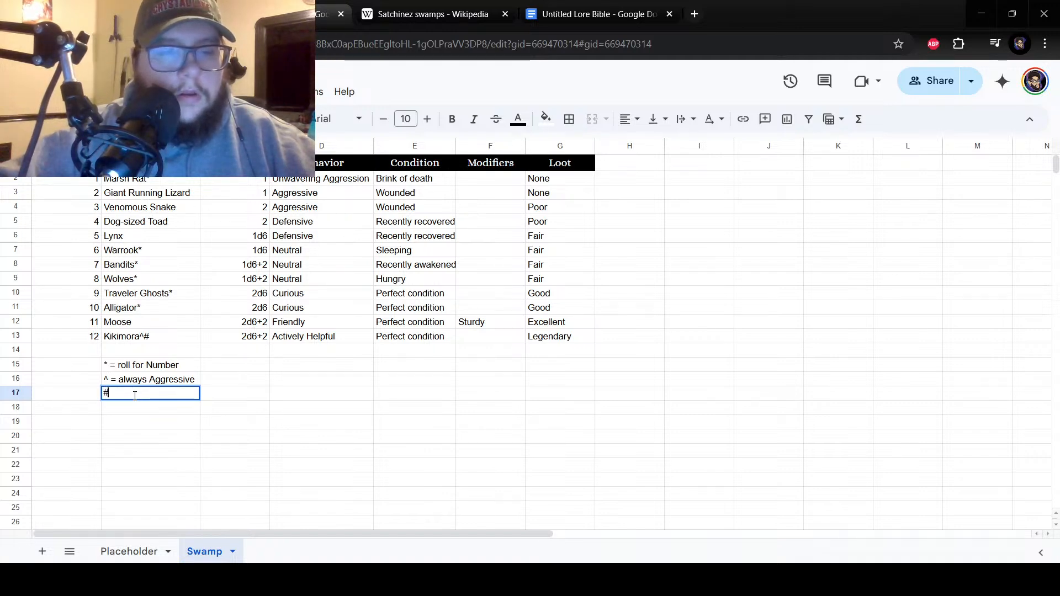
type("= always 6-1")
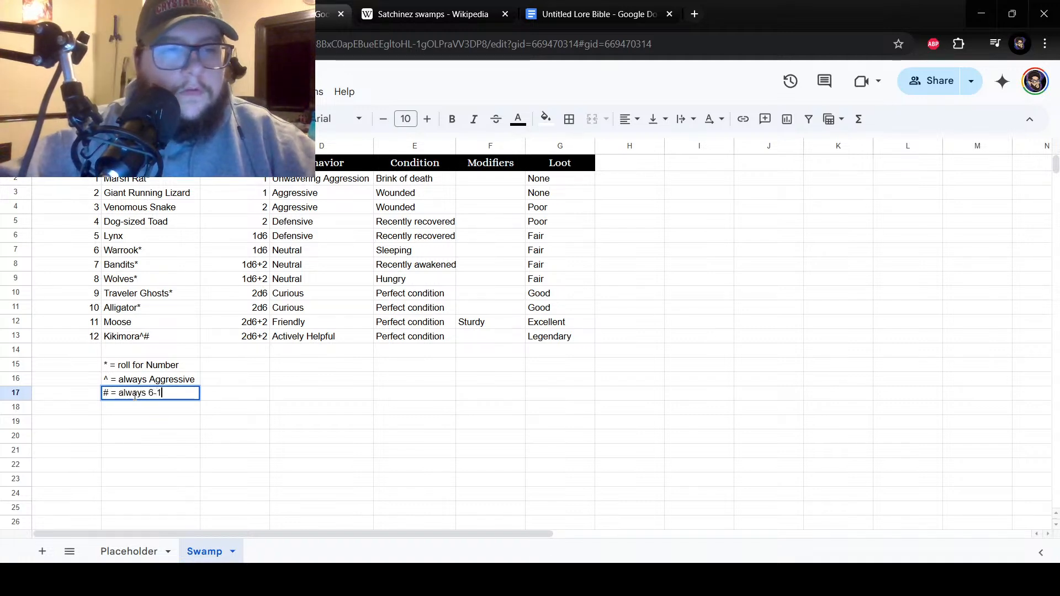
type("2 Condition")
key("Return")
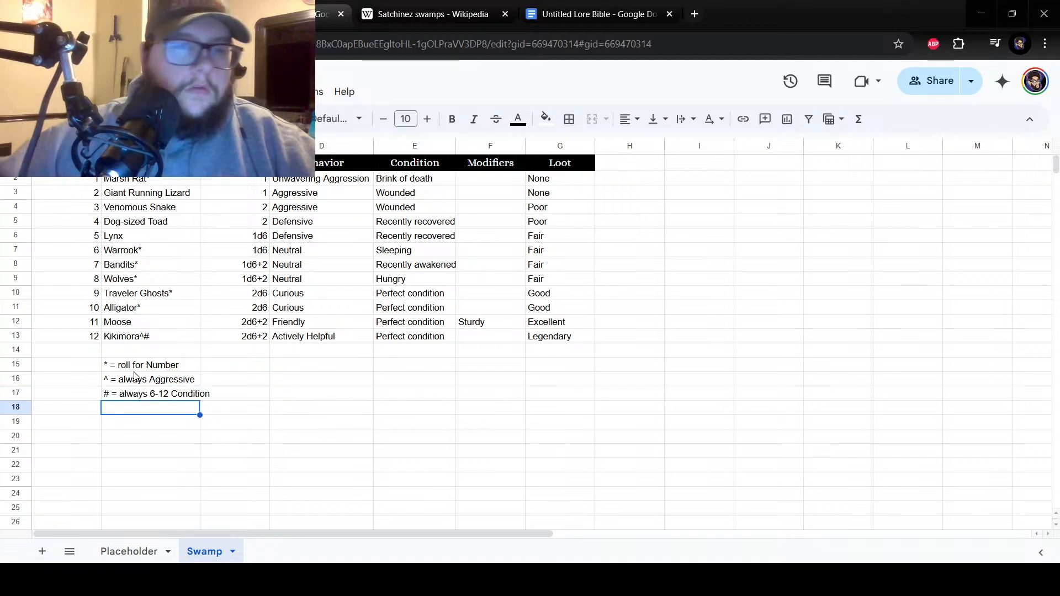
left_click_drag(200, 145, 213, 145)
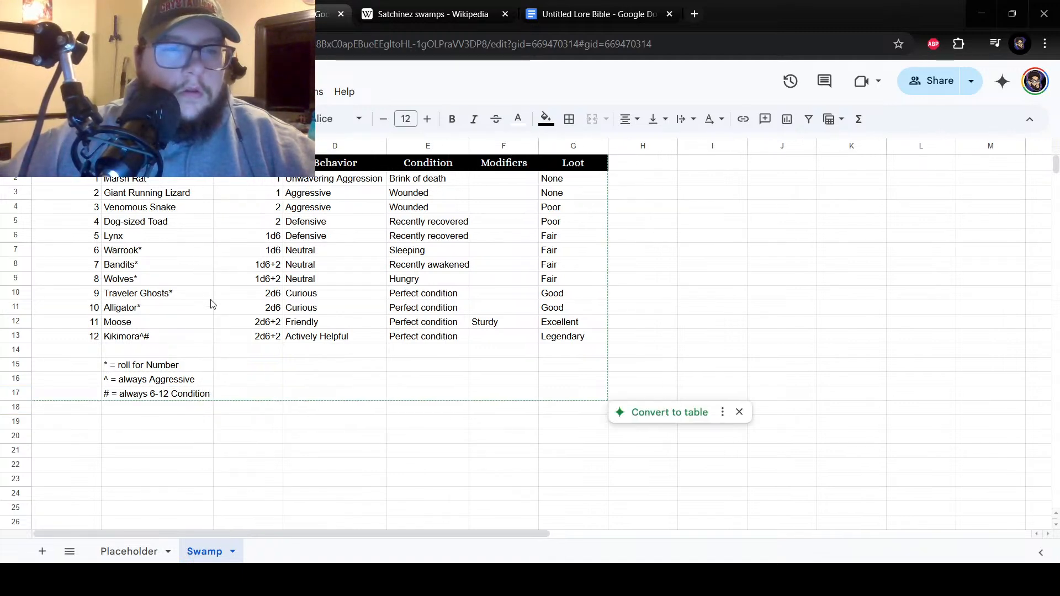
left_click(194, 337)
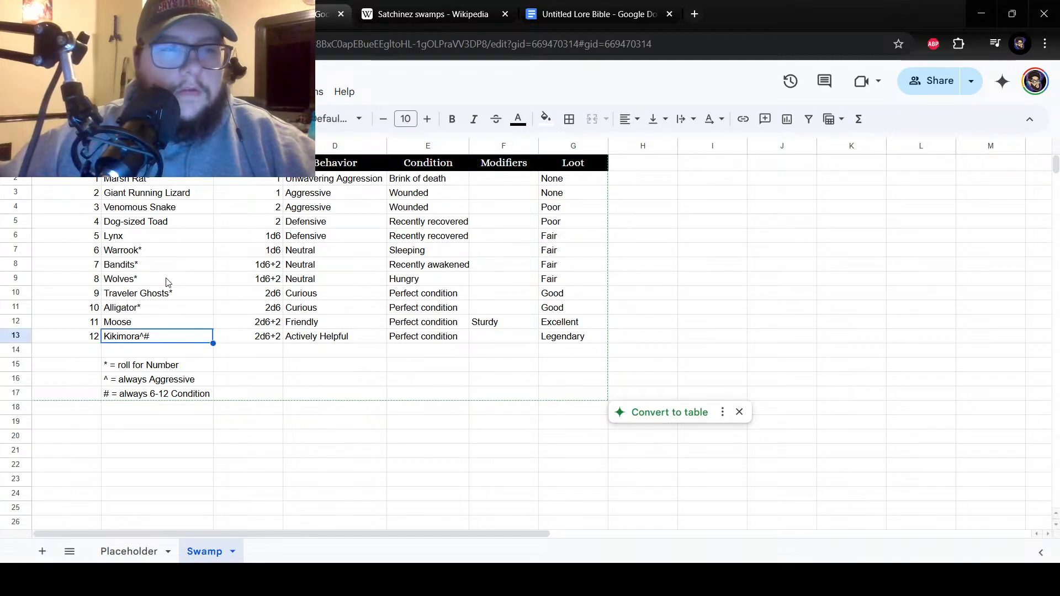
left_click_drag(137, 270, 124, 331)
left_click_drag(95, 269, 99, 323)
left_click(415, 336)
left_click(491, 193)
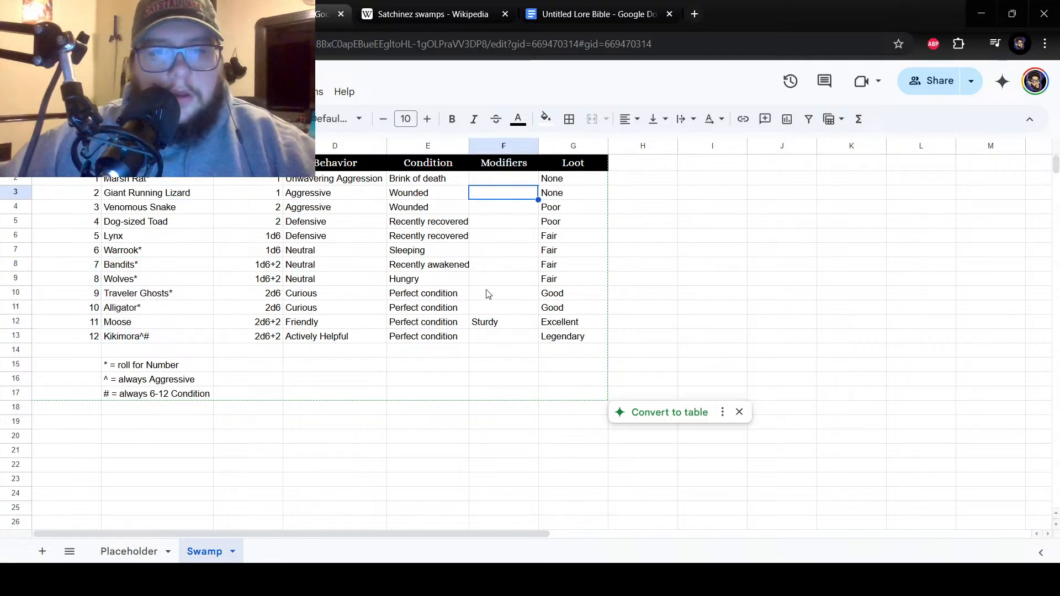
left_click(493, 338)
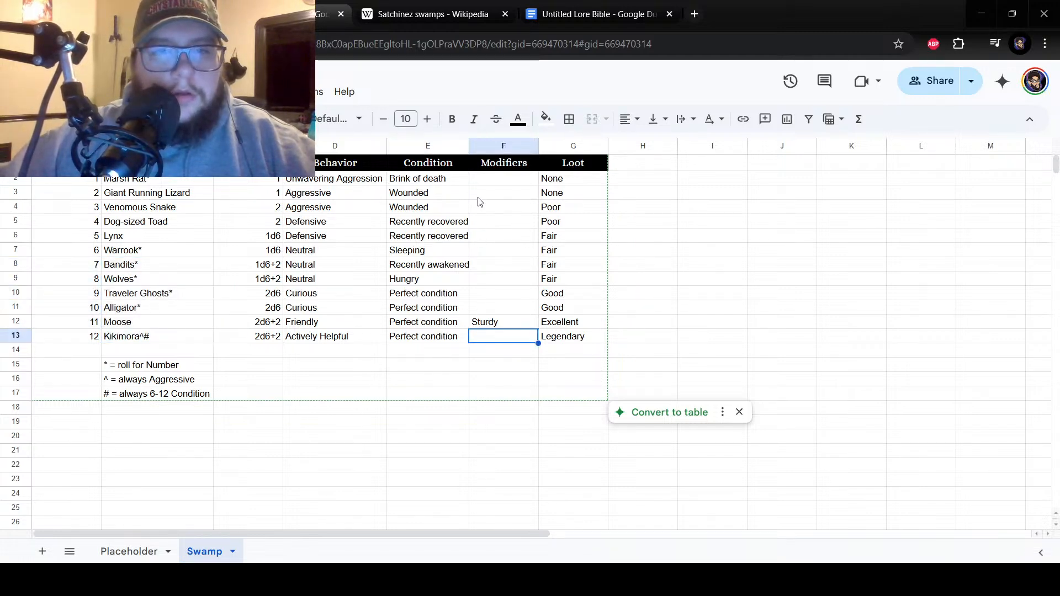
Enter the modifier "Sickly" beside number 1 in cell F2.
left_click(488, 181)
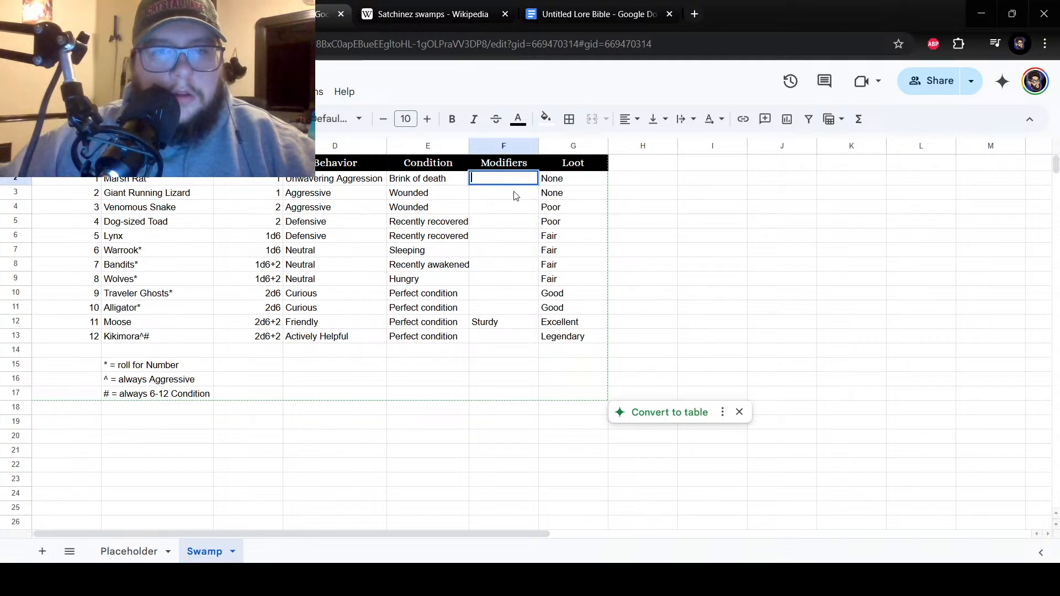
type("Sickly")
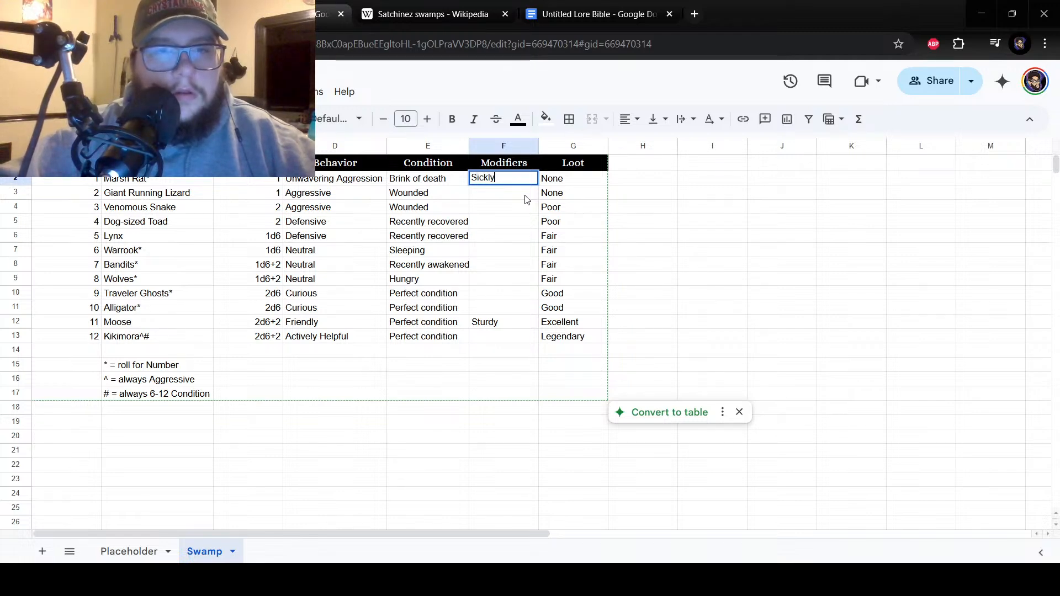
key("Return")
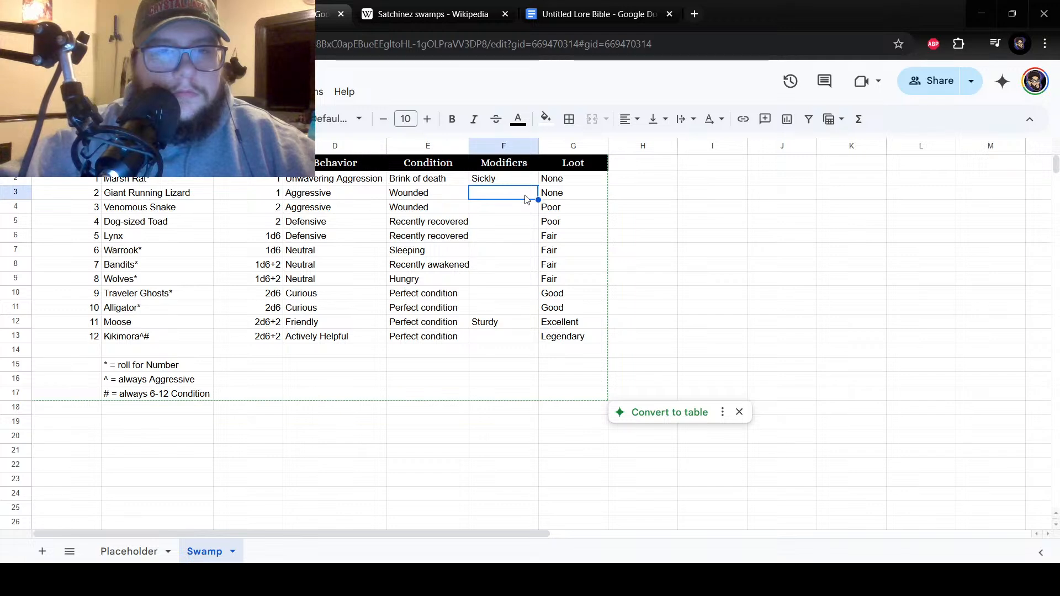
Enter the modifier "Corrosive" beside number 10 in cell F11.
left_click(483, 308)
double_click(481, 307)
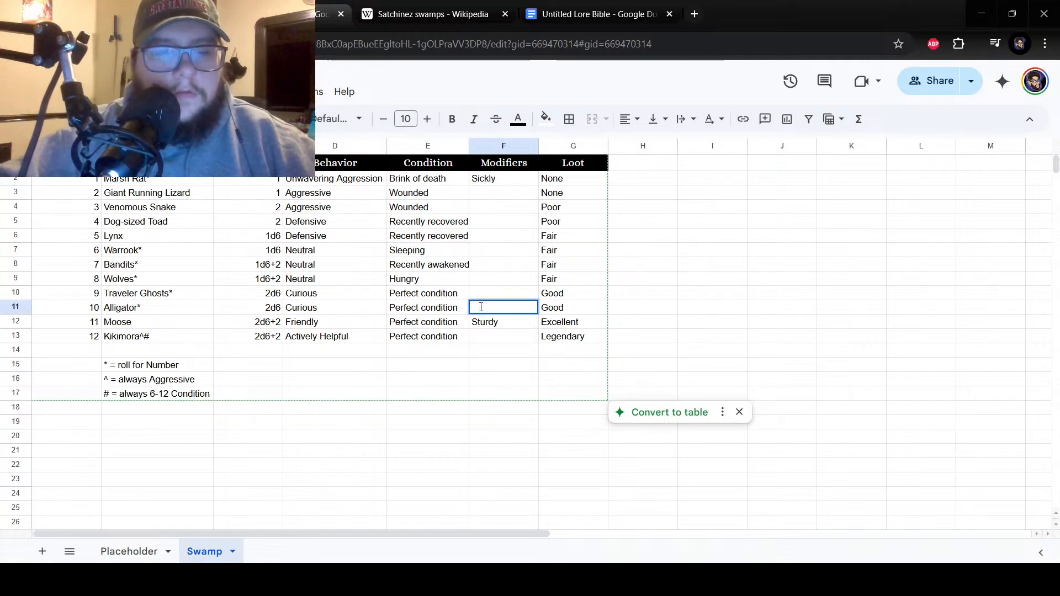
type("Corrosi")
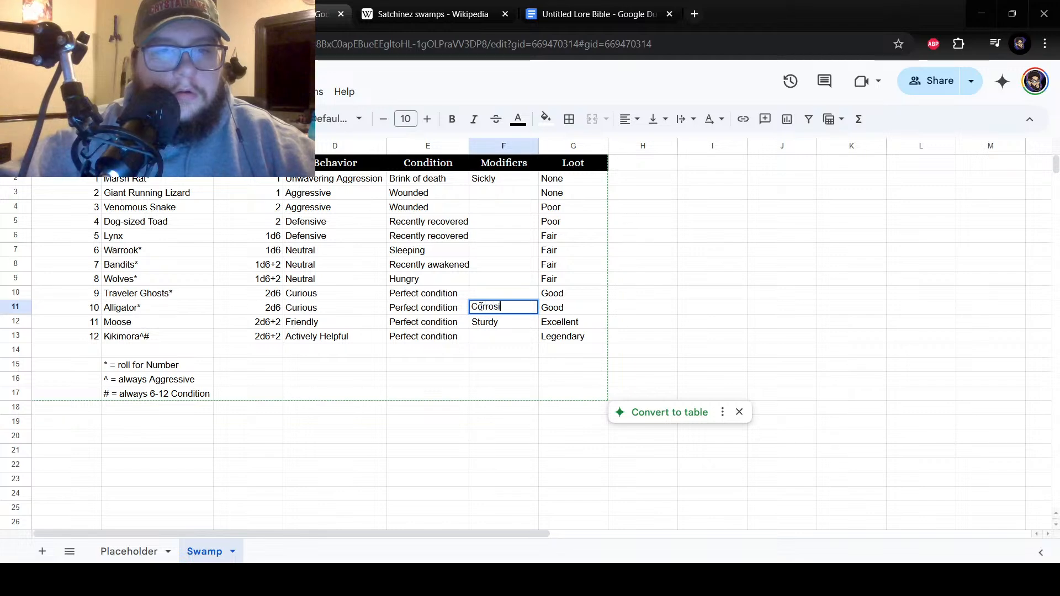
type("ve")
key("Return")
Enter the modifier "Magic-resistant" beside number 9 in cell F10.
left_click(507, 295)
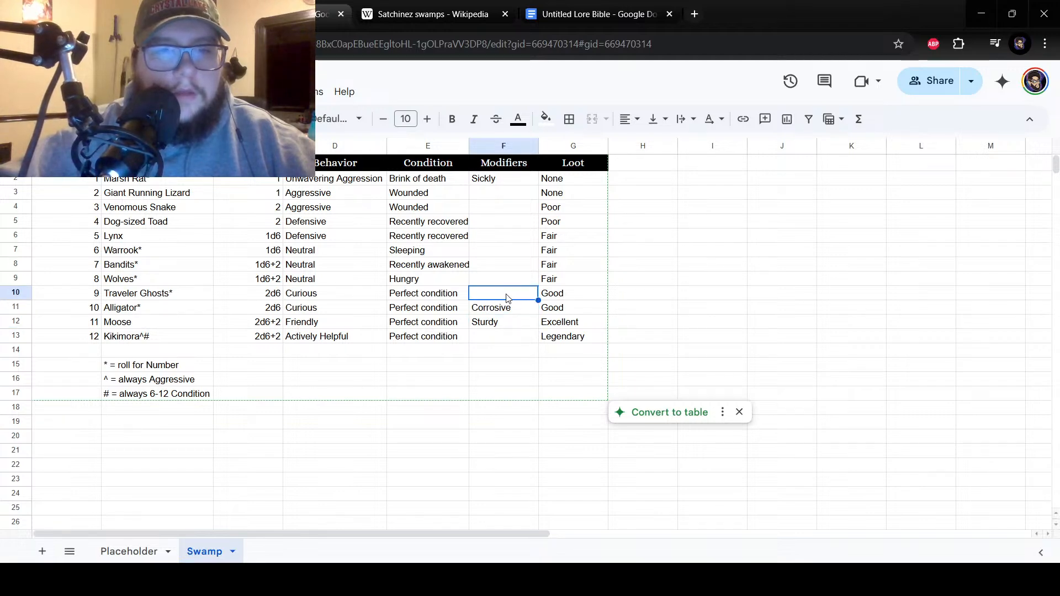
double_click(499, 293)
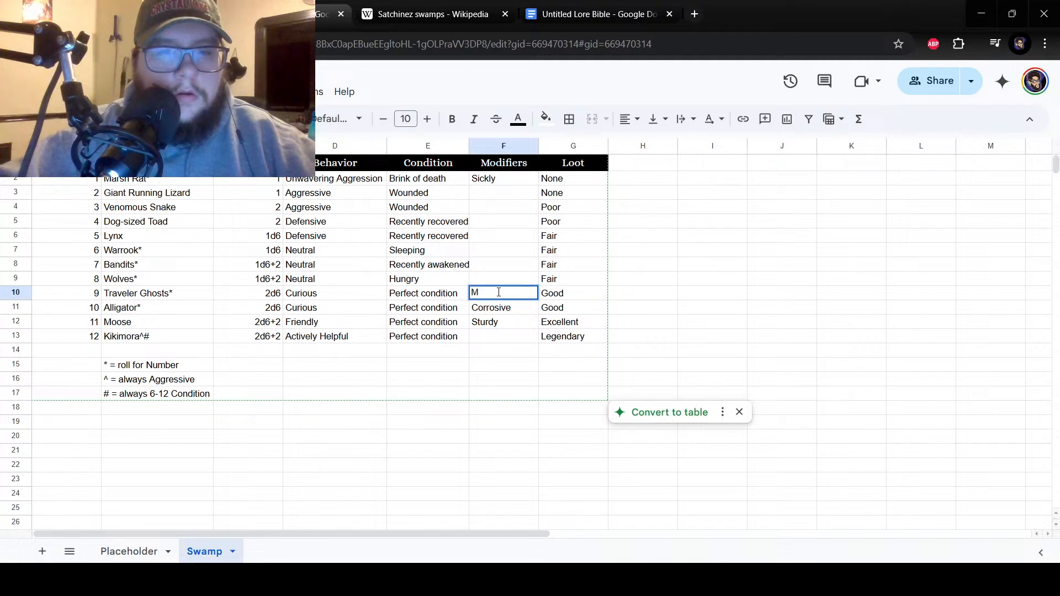
key("BackSpace")
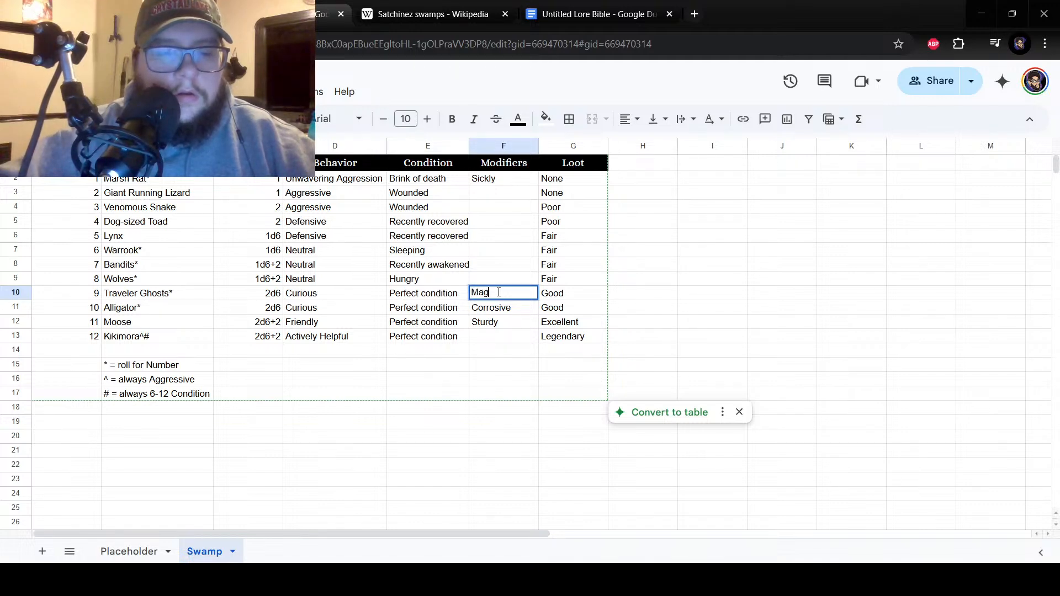
type("istant")
key("Return")
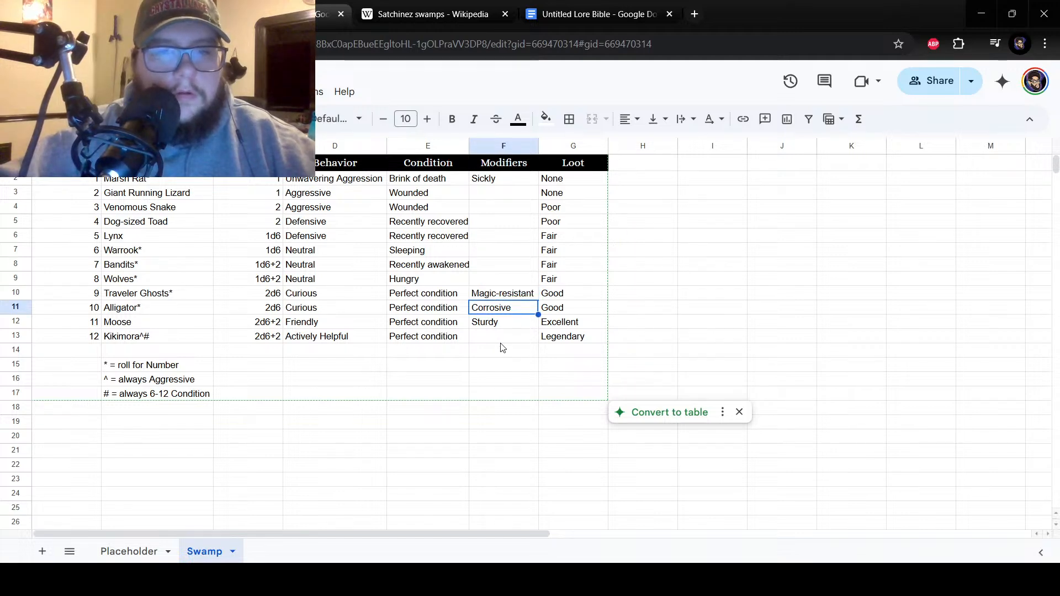
Enter the modifier "Elite" beside number 12 in cell F13.
left_click(496, 293)
left_click(494, 273)
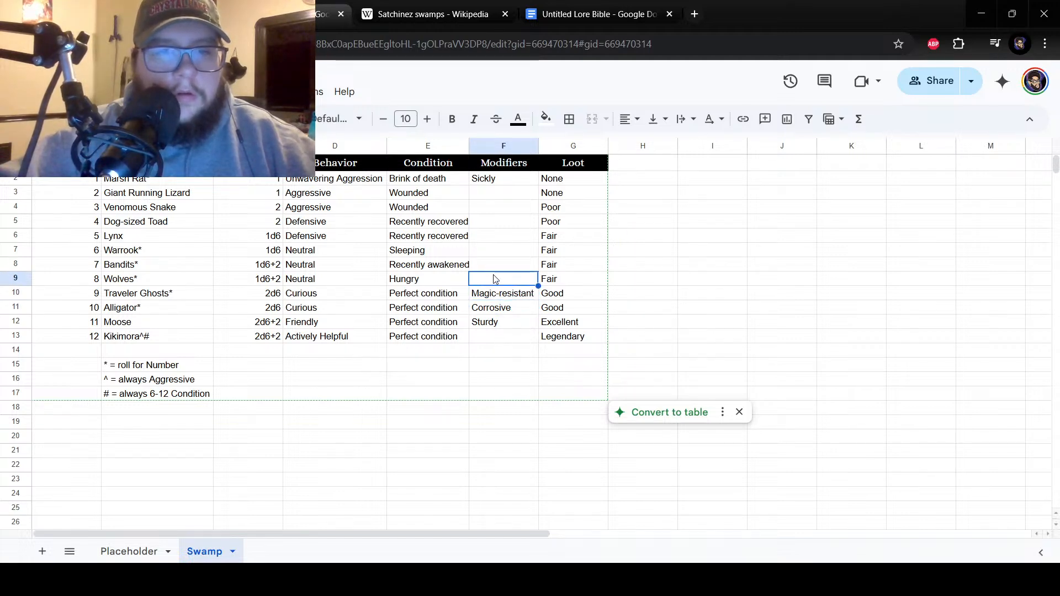
double_click(488, 280)
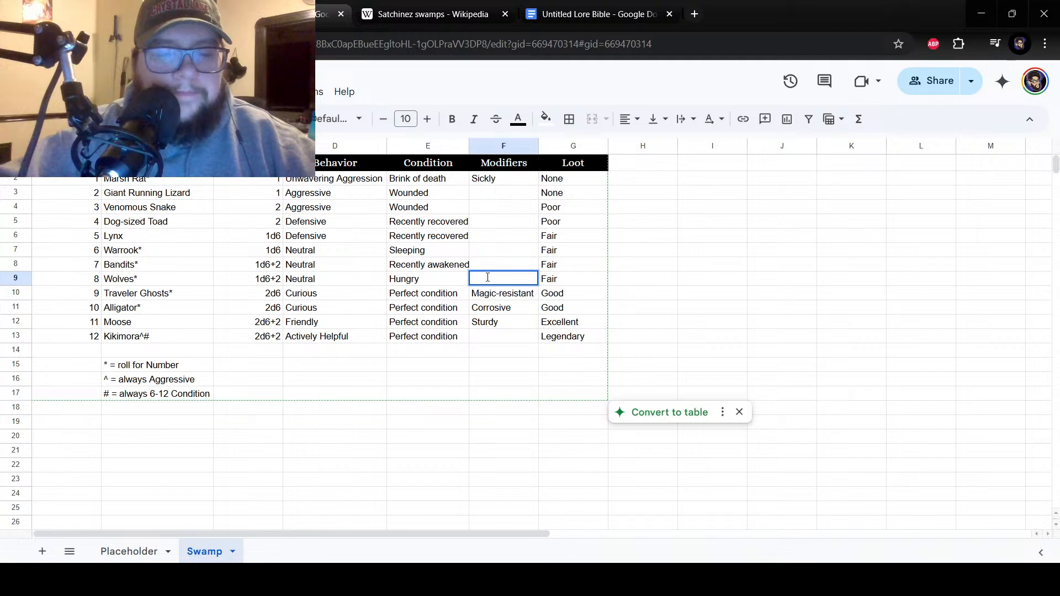
double_click(497, 334)
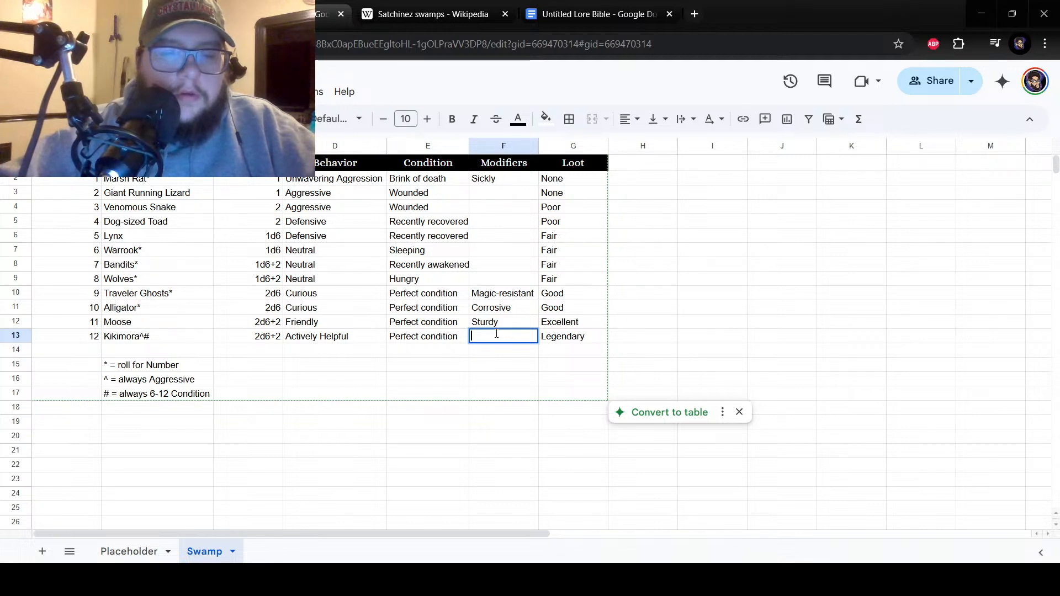
type("Elite")
key("Return")
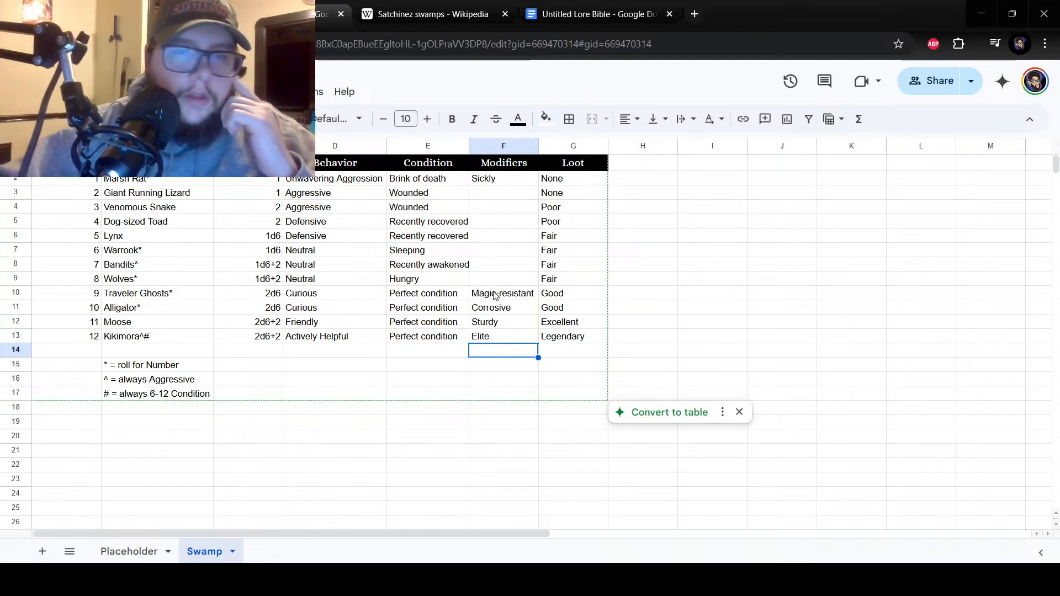
left_click_drag(497, 185, 506, 220)
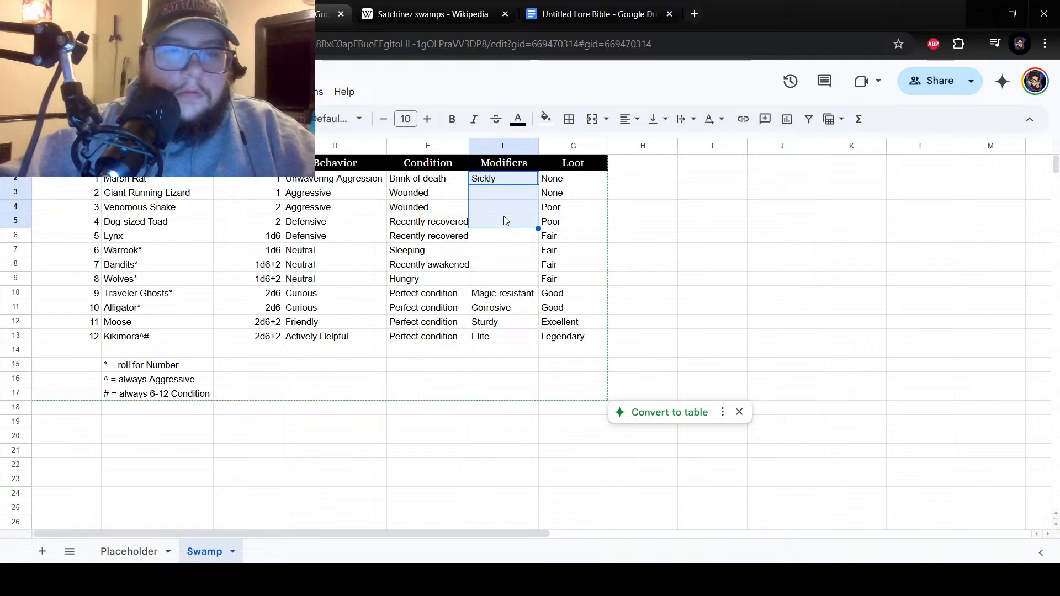
type("Non")
key("BackSpace")
key("BackSpace")
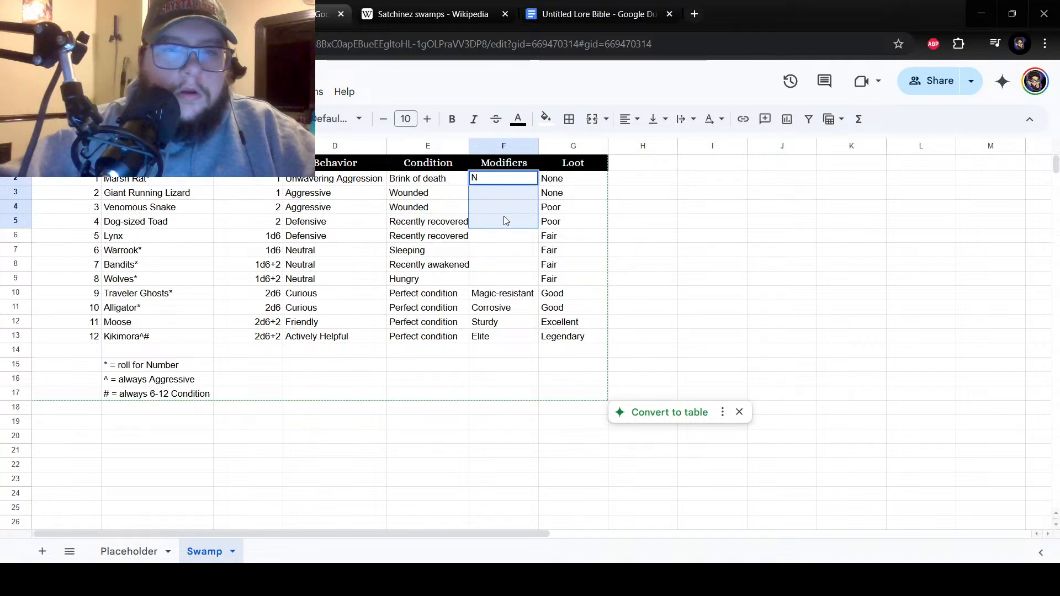
key("BackSpace")
Set the modifiers beside numbers 1 to 3 in cells F2 to F4 to "None".
left_click(488, 205)
left_click(487, 178)
type("None")
key("Return")
type("None")
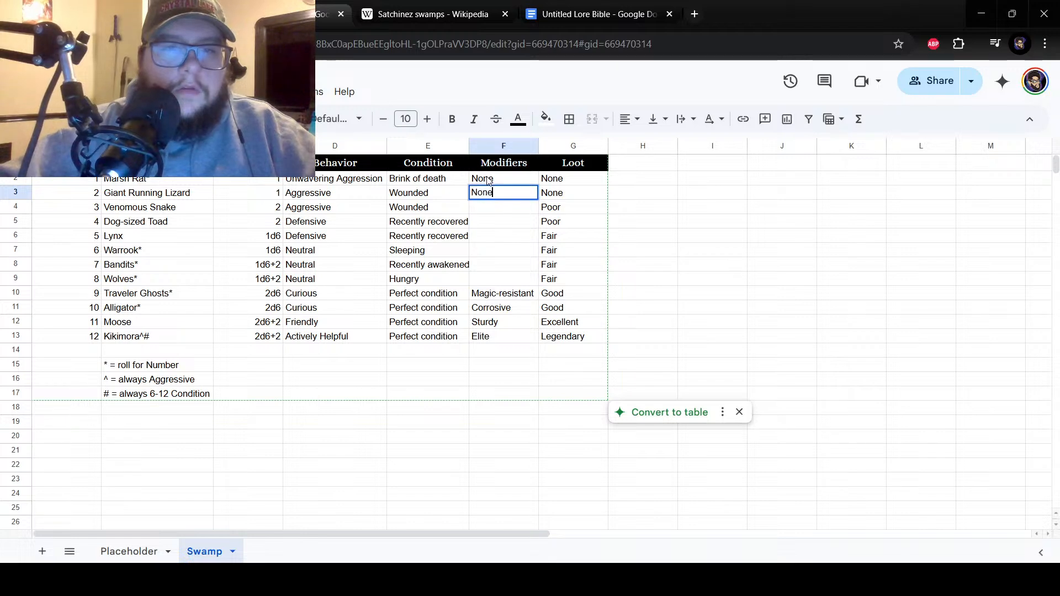
key("Return")
type("None")
key("Return")
Enter the modifier "Sickly" beside number 4 in cell F5.
type("Sickly")
key("Return")
left_click_drag(486, 178, 490, 338)
left_click(528, 278)
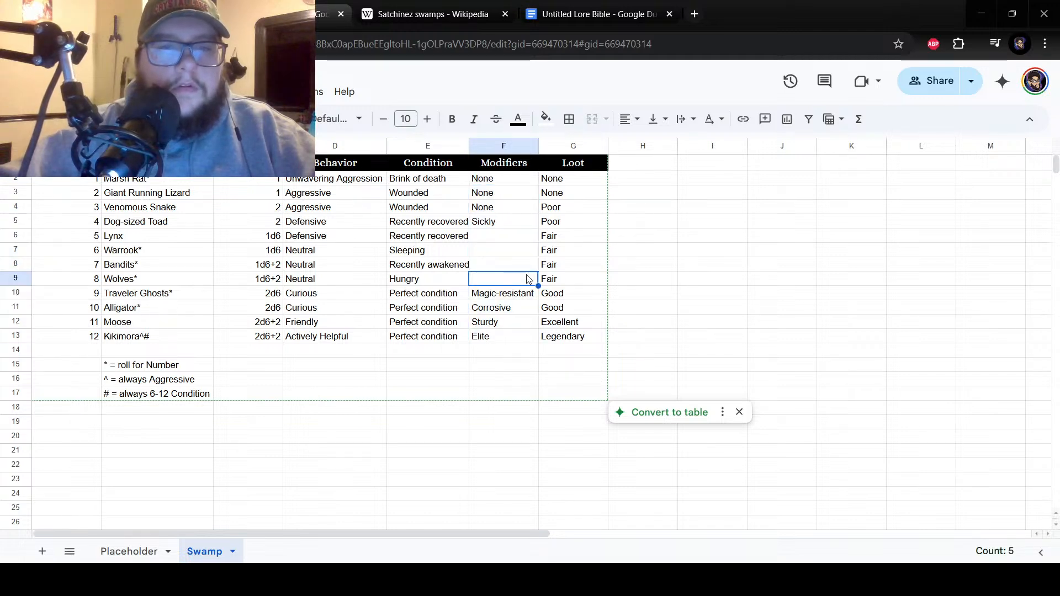
left_click_drag(500, 241, 502, 328)
left_click(503, 334)
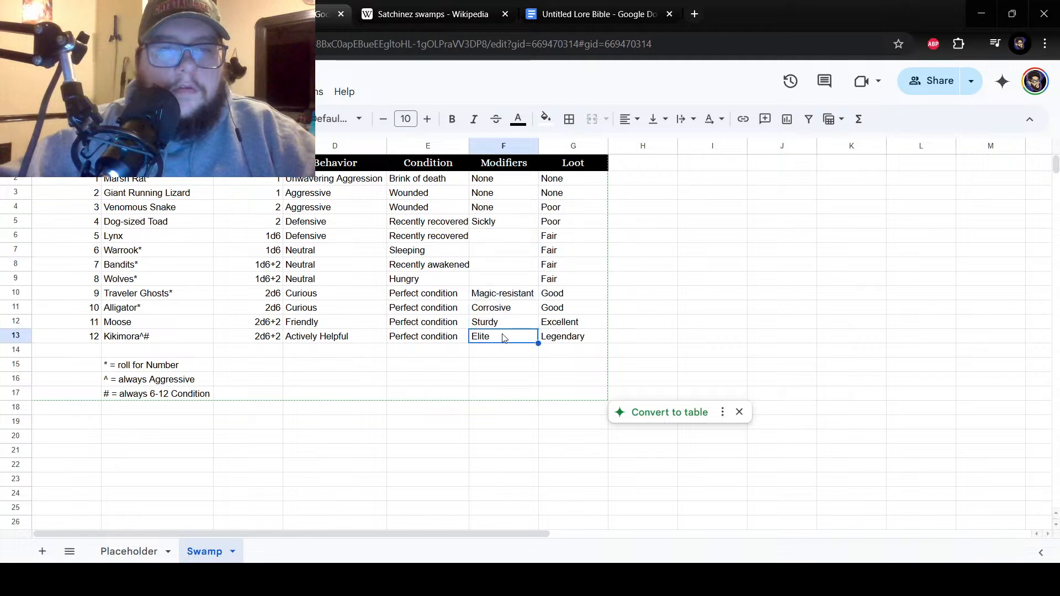
Set the modifiers beside numbers 4 to 6 in cells F5 to F7 to "None".
left_click(508, 223)
type("None")
key("Return")
type("Non")
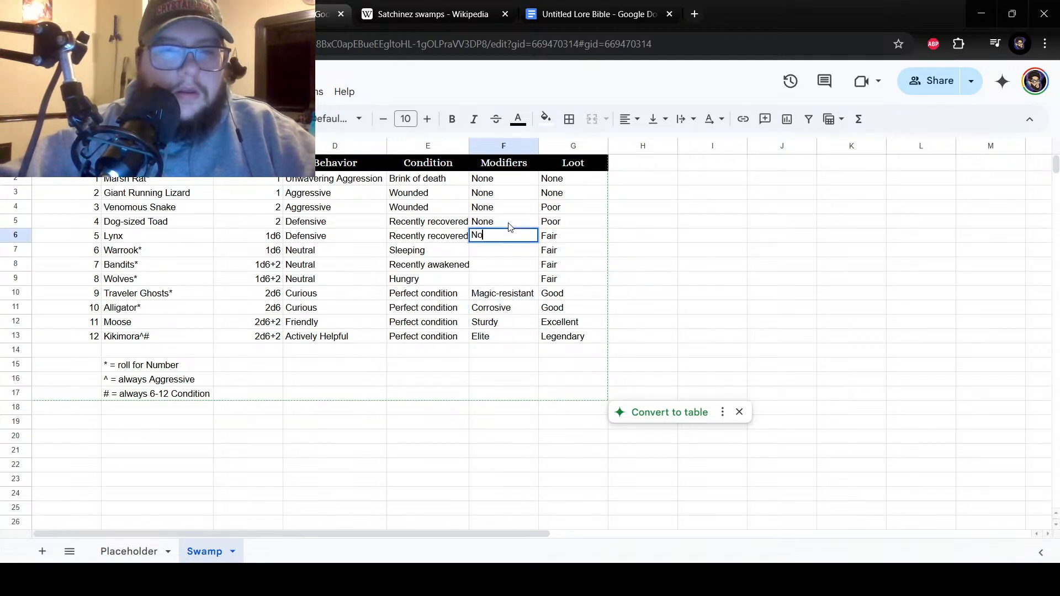
key("Return")
type("Non")
key("Return")
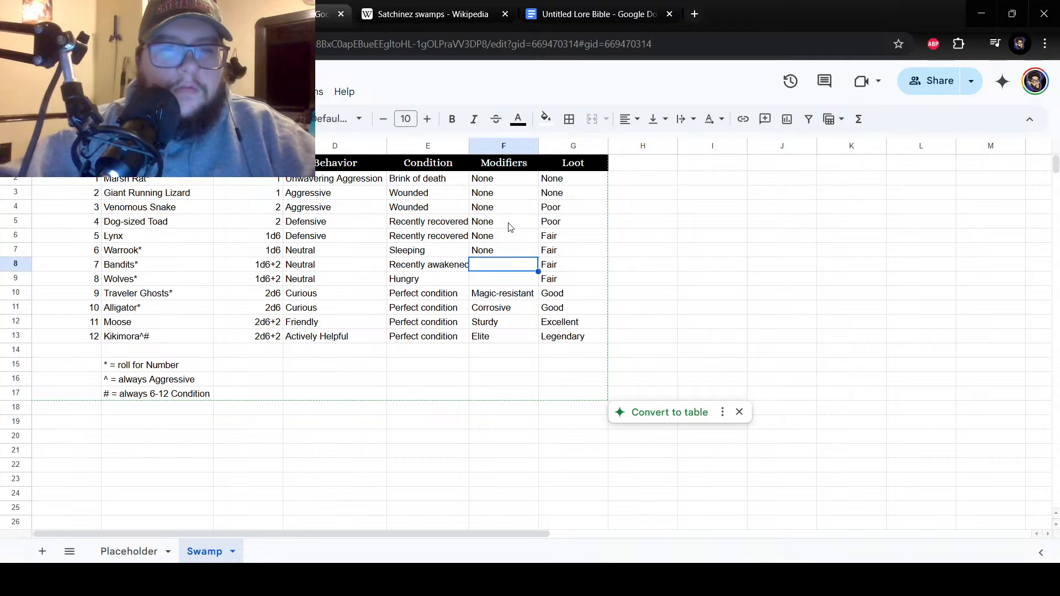
left_click(490, 276)
left_click(494, 266)
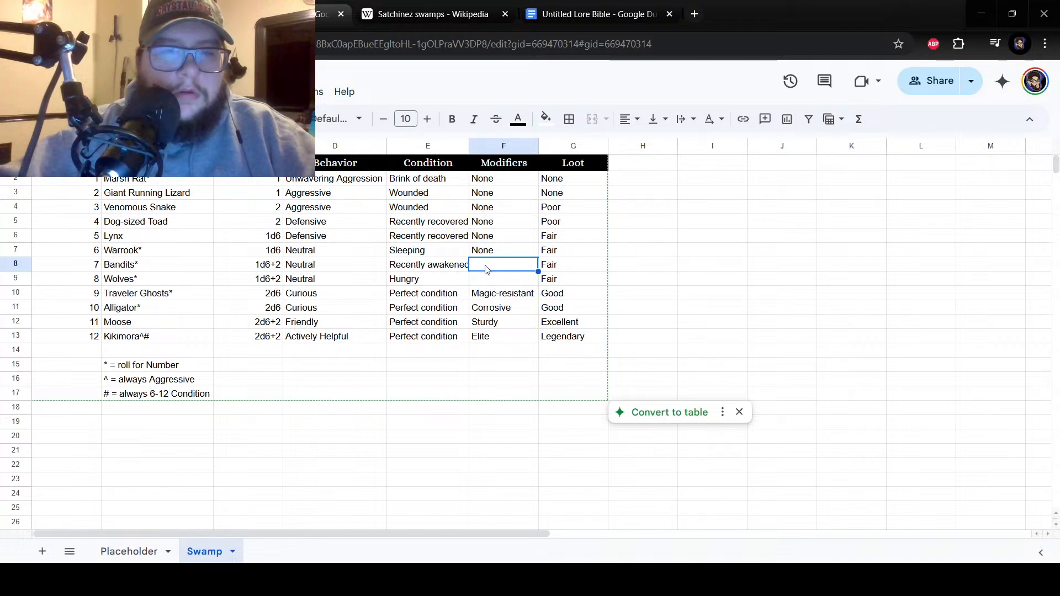
Enter the modifier "Half-Rotted" in cell F8, fill it down to F9, and change F9 to "Half-rotted".
type("Half")
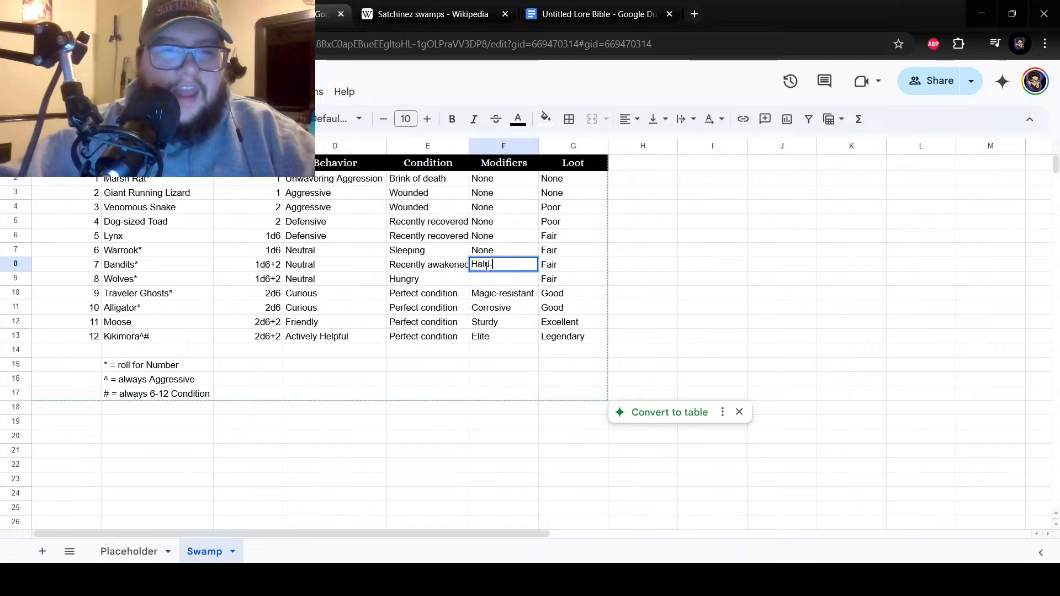
type("-Rotted")
key("Return")
left_click(488, 270)
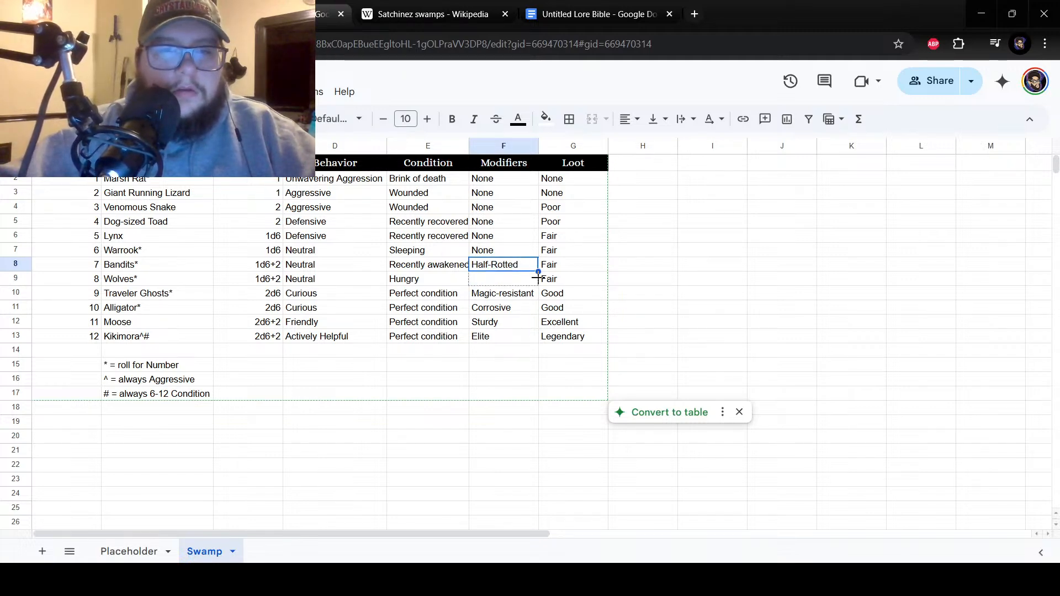
left_click_drag(538, 279, 538, 281)
double_click(494, 278)
left_click(496, 277)
key("BackSpace")
type("r")
key("Return")
Replace the modifier beside number 7 in cell F8 with "Sickly".
double_click(520, 264)
key("BackSpace")
key("BackSpace")
type("Sickly")
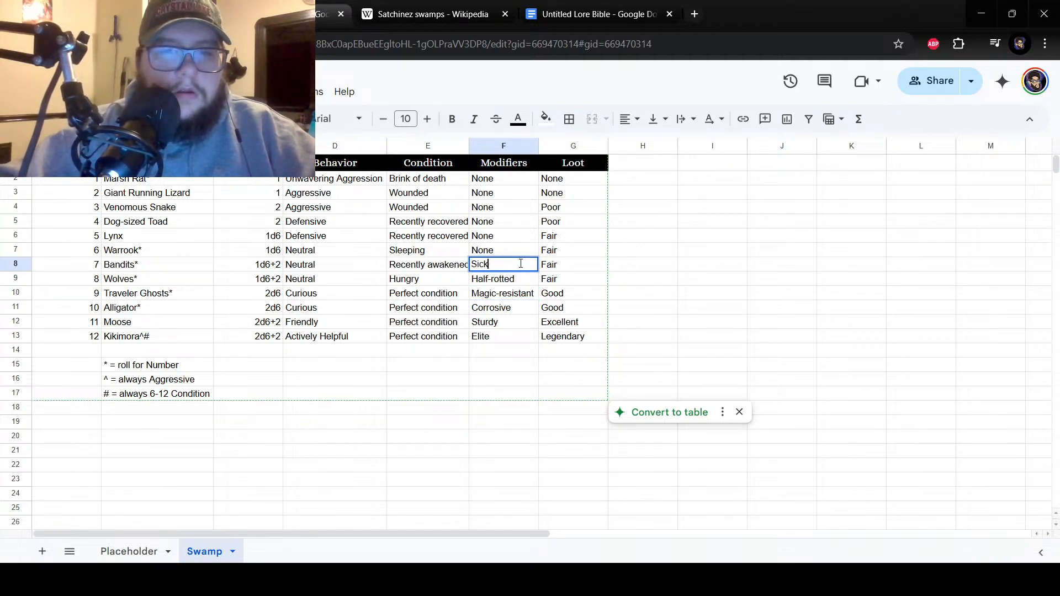
key("Return")
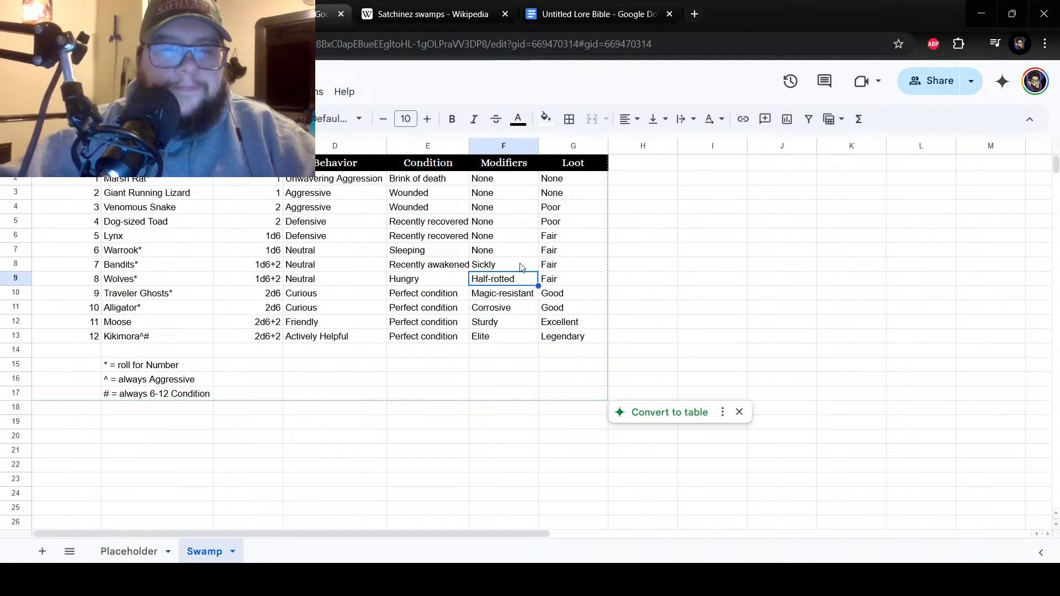
Widen the Condition column slightly so its longest entries fit.
left_click(486, 321)
left_click(464, 252)
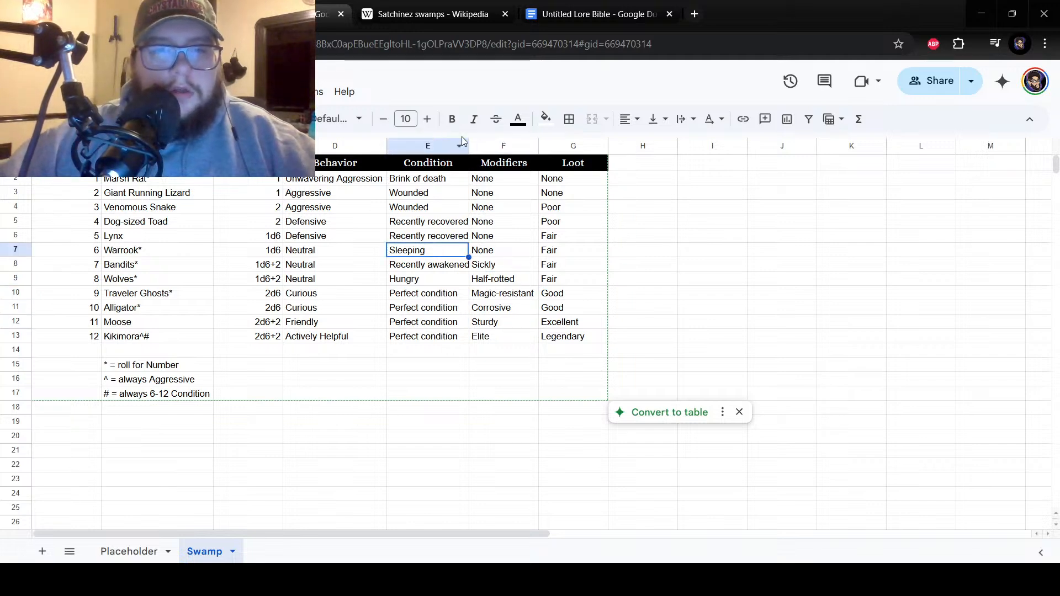
left_click(468, 165)
left_click_drag(468, 160, 471, 159)
left_click(488, 336)
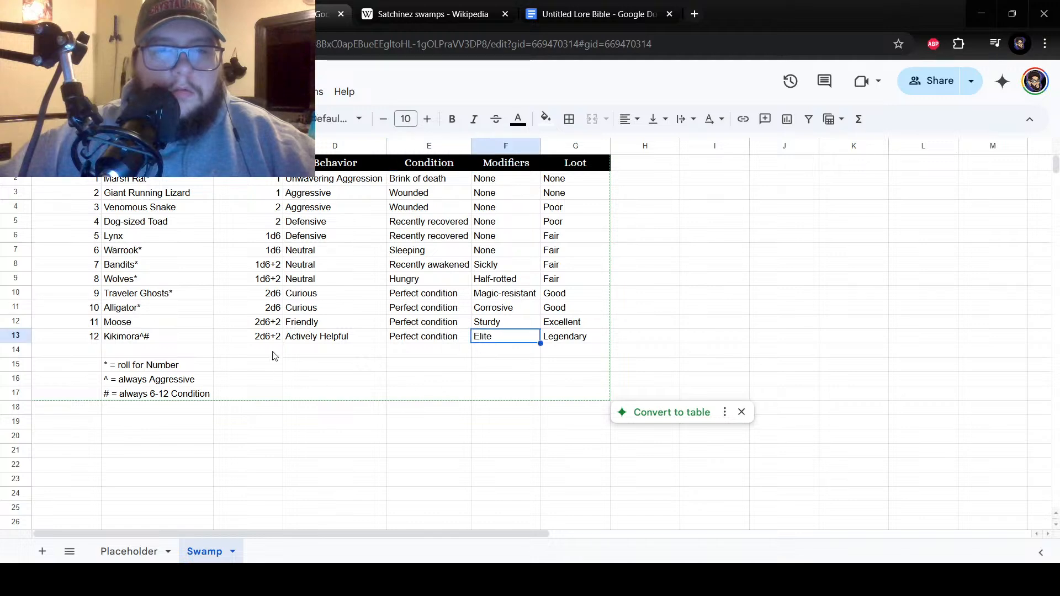
Review the creature names, modifiers and loot entries across the finished Swamp table.
left_click_drag(139, 180, 161, 339)
left_click(161, 280)
left_click(160, 250)
left_click(158, 183)
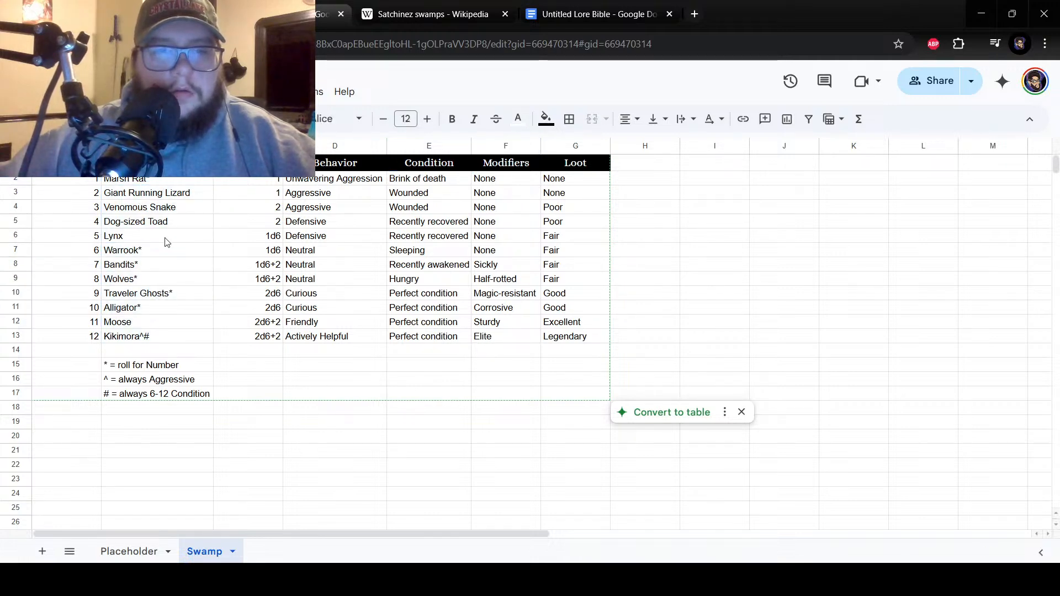
left_click(166, 277)
left_click(491, 310)
left_click_drag(497, 250, 497, 293)
left_click(499, 338)
left_click_drag(500, 342, 499, 326)
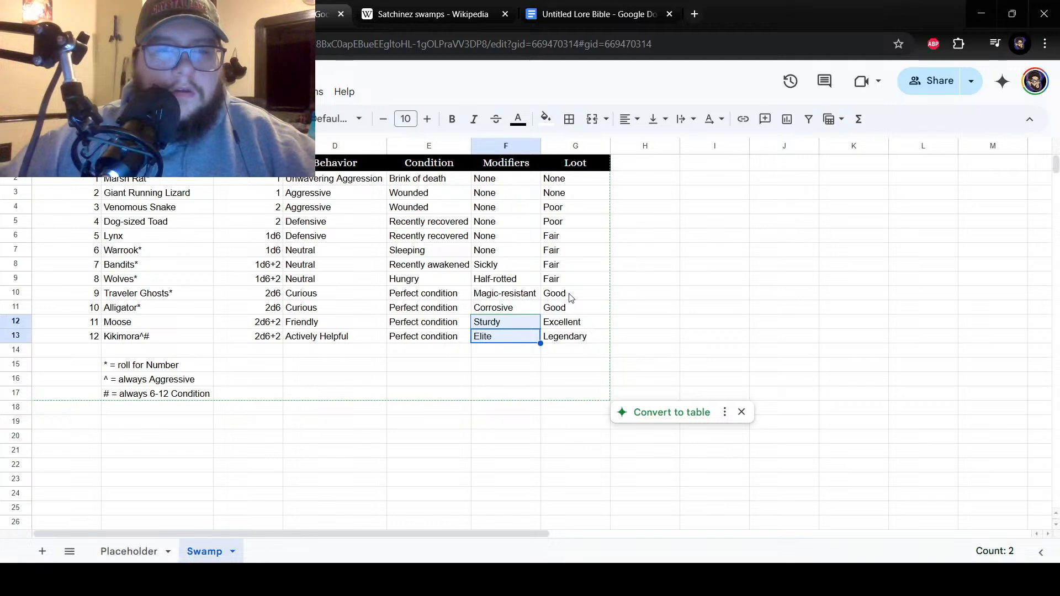
left_click_drag(508, 309, 506, 181)
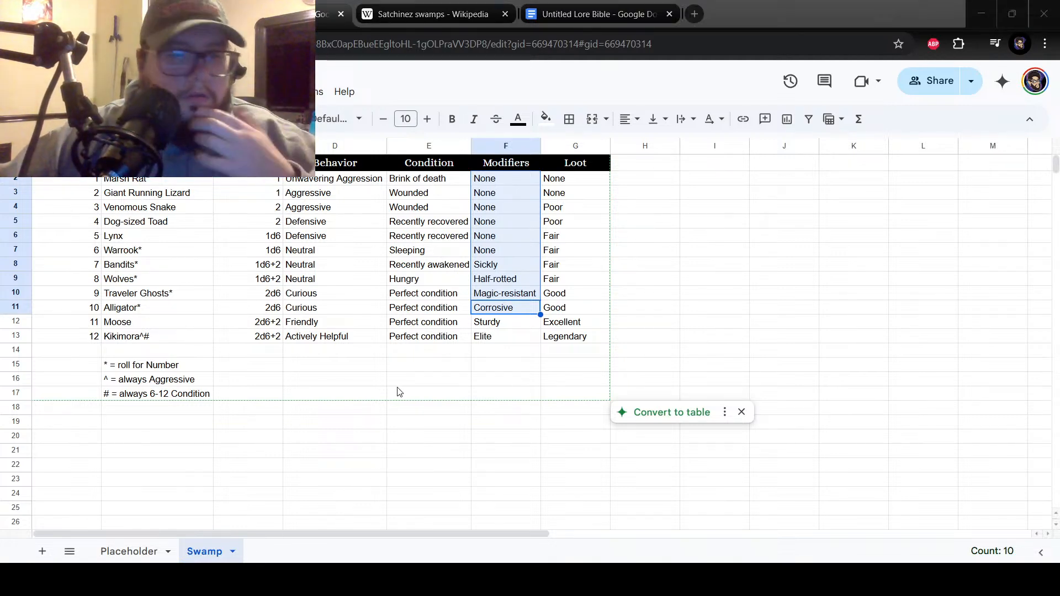
left_click(184, 538)
left_click(593, 178)
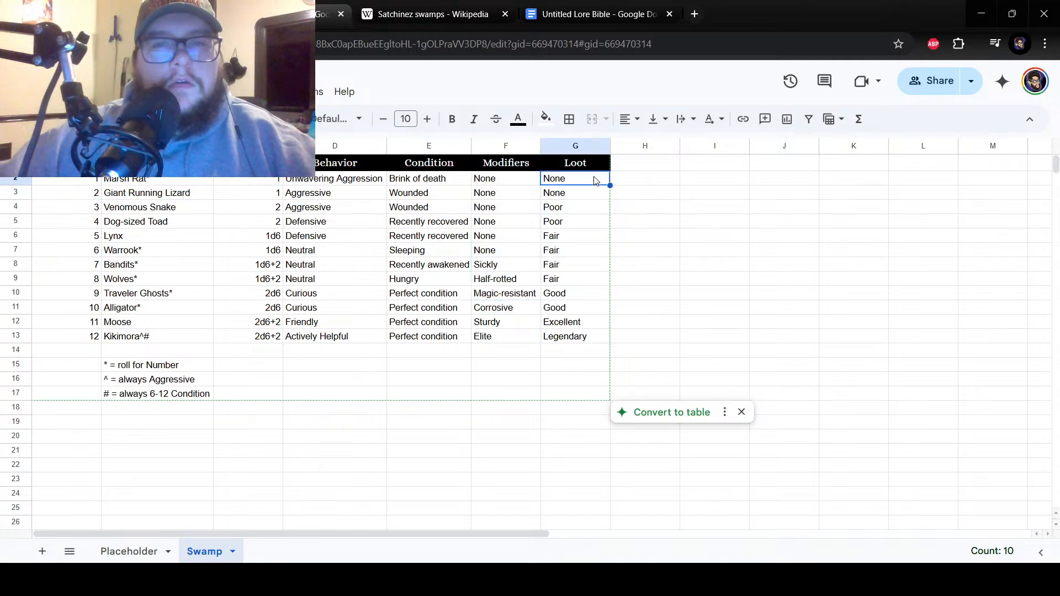
left_click(632, 168)
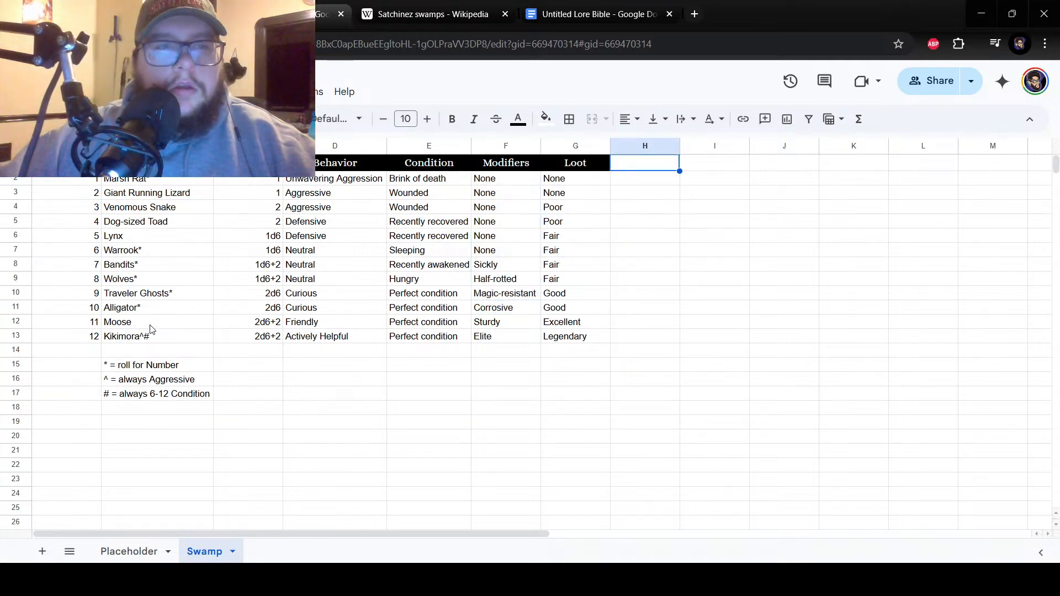
left_click(195, 338)
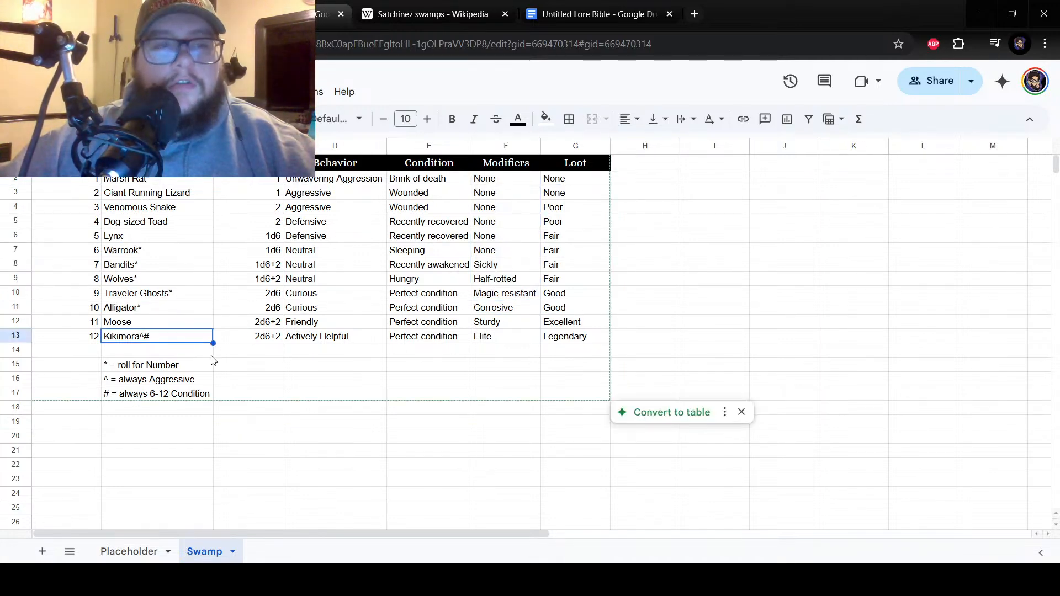
Duplicate the Placeholder sheet and copy the three legend notes from the Swamp sheet into cells B14 to B16 of the duplicate.
left_click_drag(182, 394, 174, 366)
key("ctrl+c")
right_click(173, 366)
key("Escape")
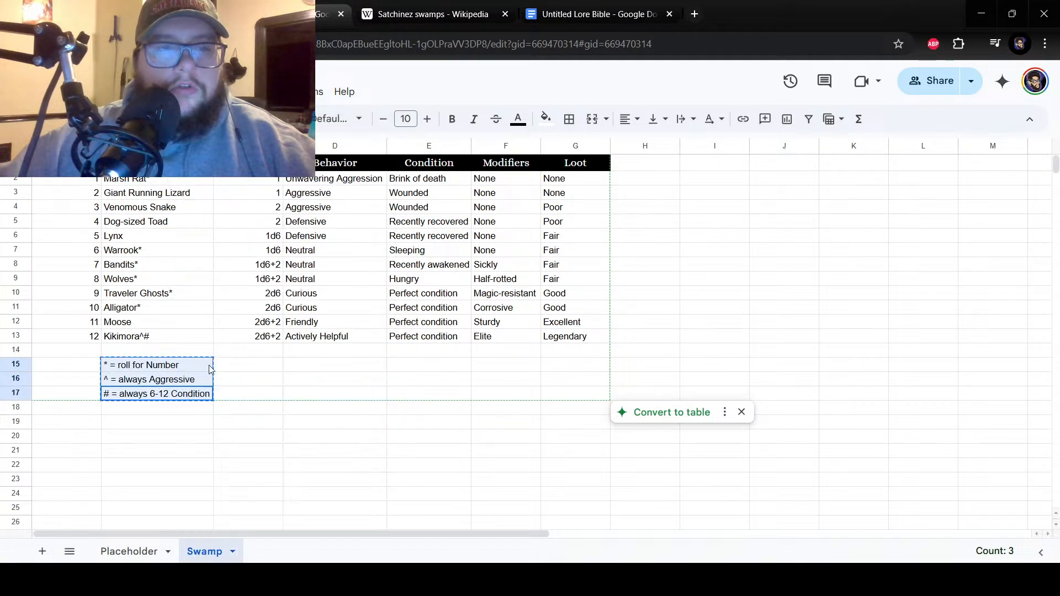
right_click(153, 554)
left_click(124, 333)
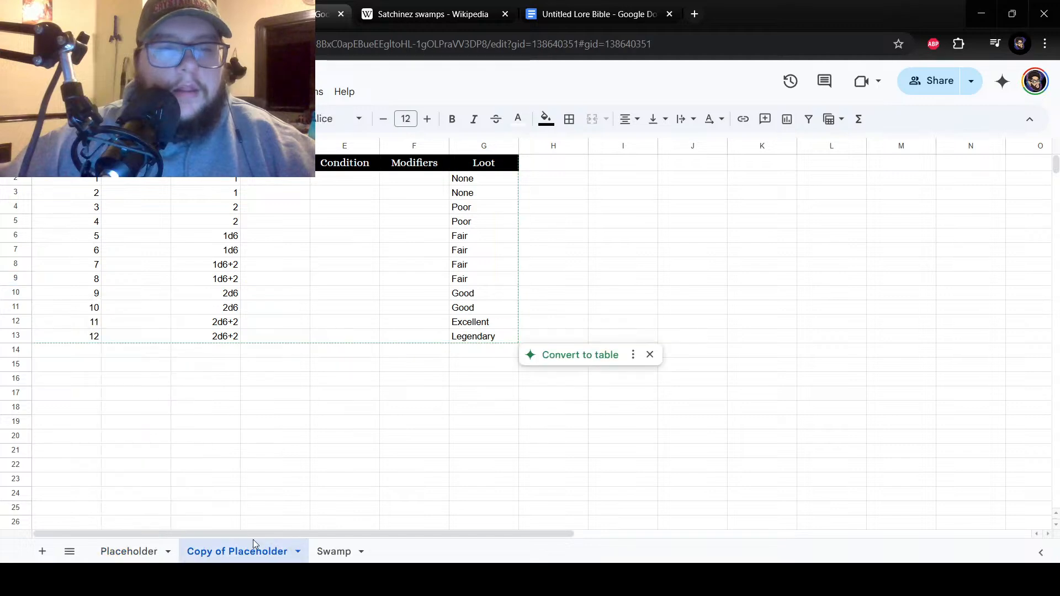
left_click_drag(124, 353, 131, 382)
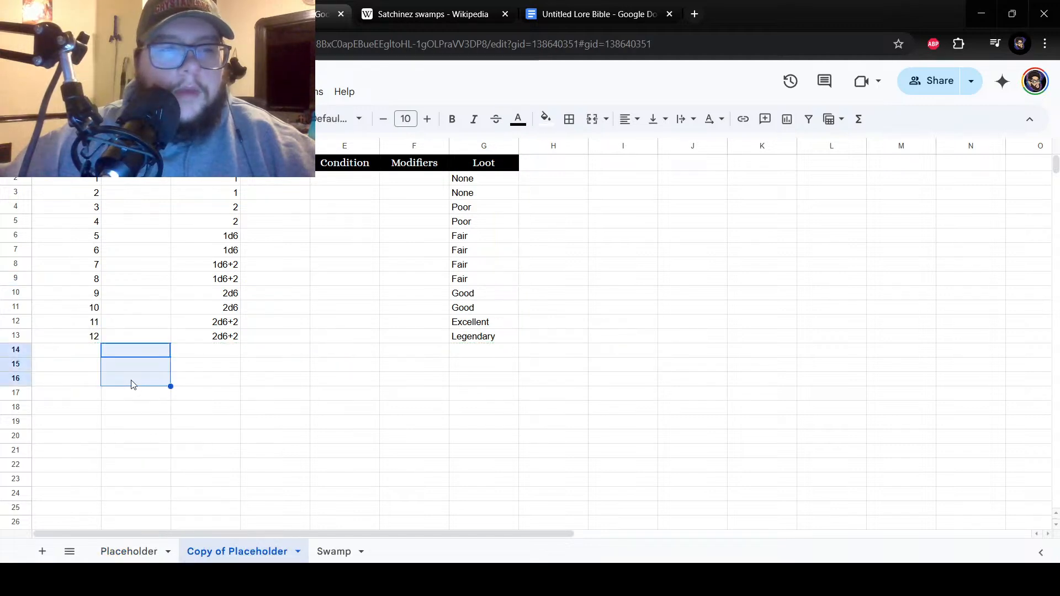
right_click(132, 381)
left_click(172, 176)
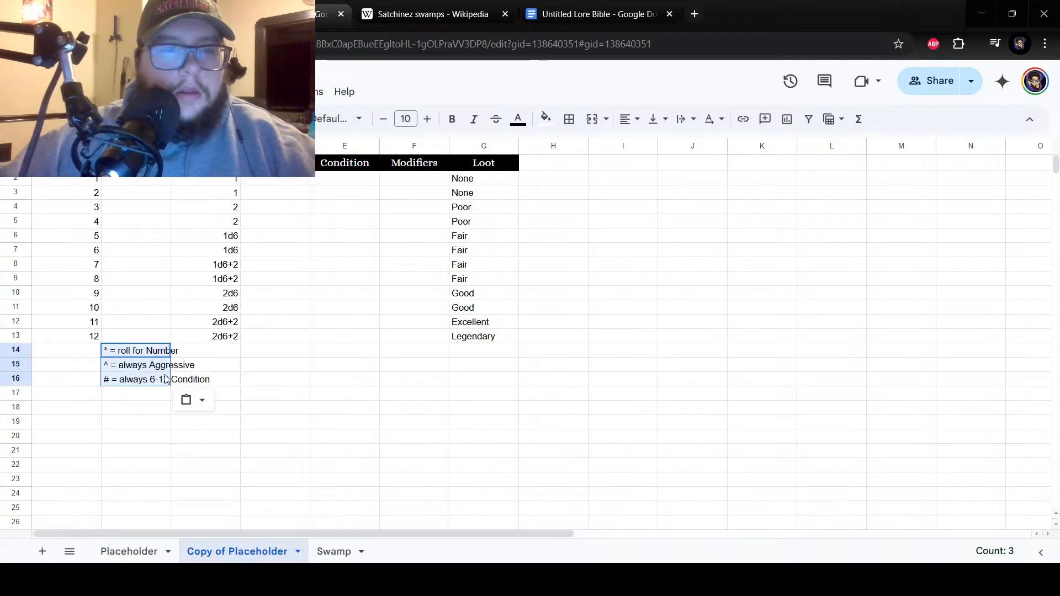
left_click(154, 369)
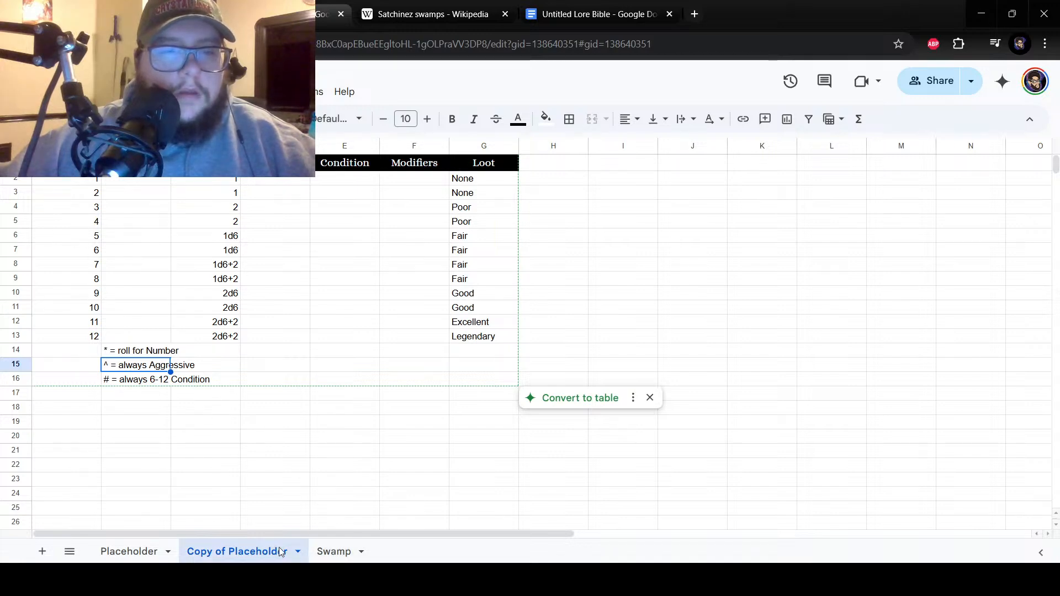
right_click(243, 551)
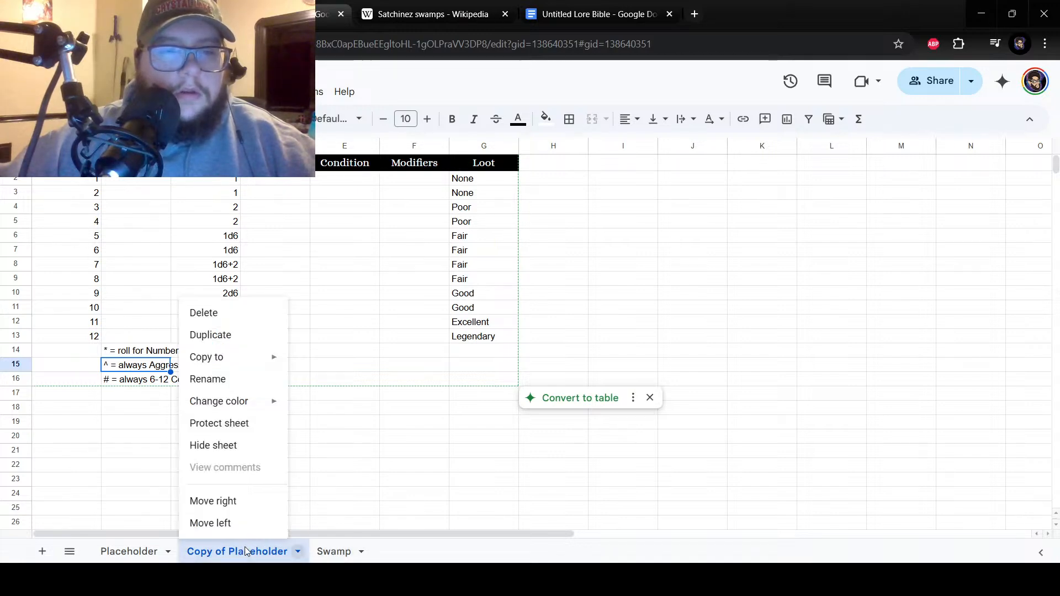
Set the modifiers beside numbers 1 to 6 in cells F2 to F7 of the duplicate sheet to "None".
left_click(409, 182)
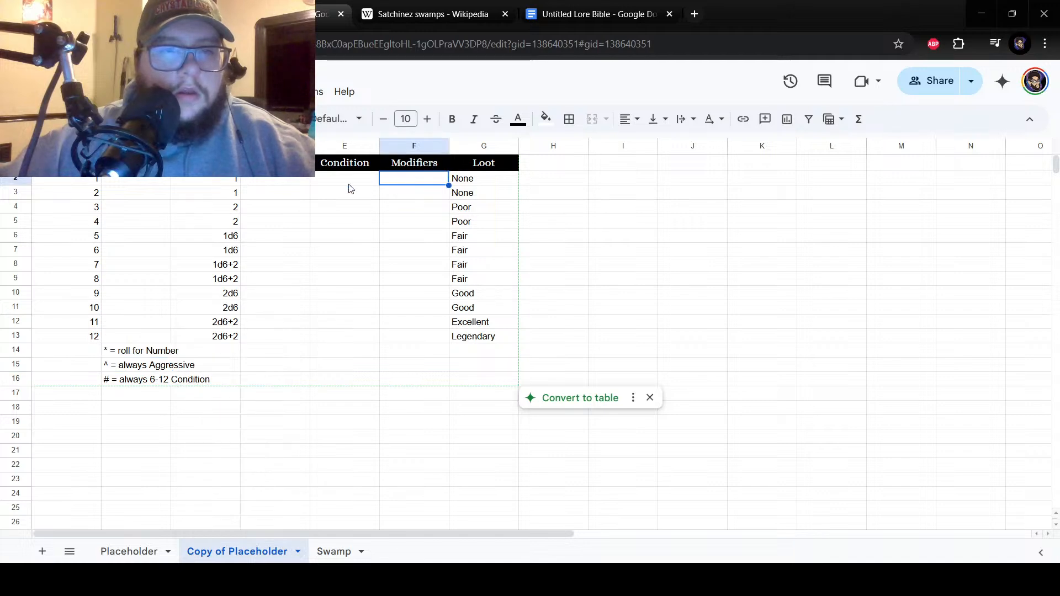
left_click_drag(409, 183, 409, 251)
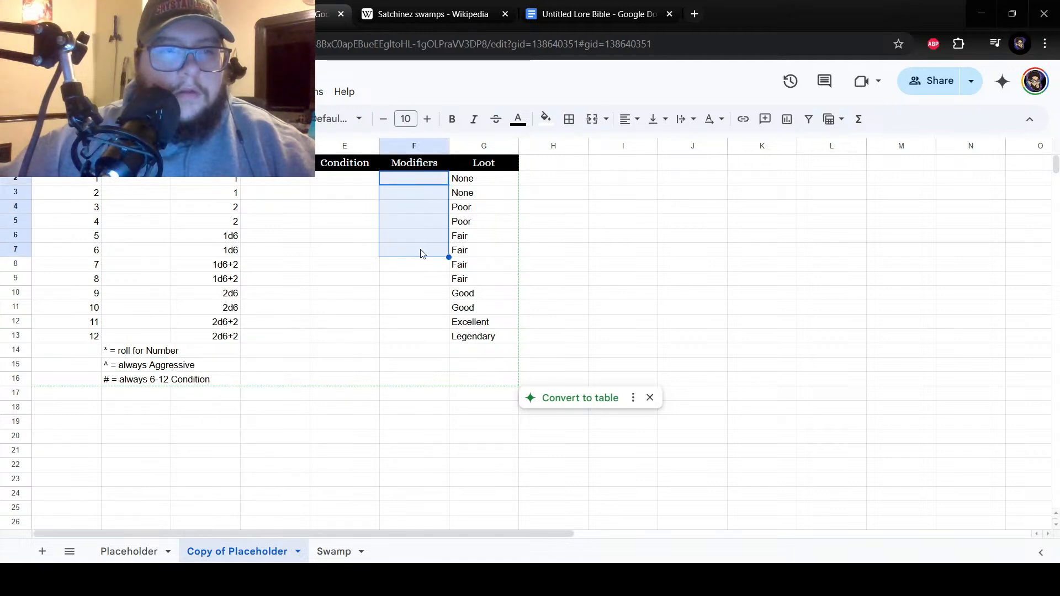
left_click(415, 179)
type("None")
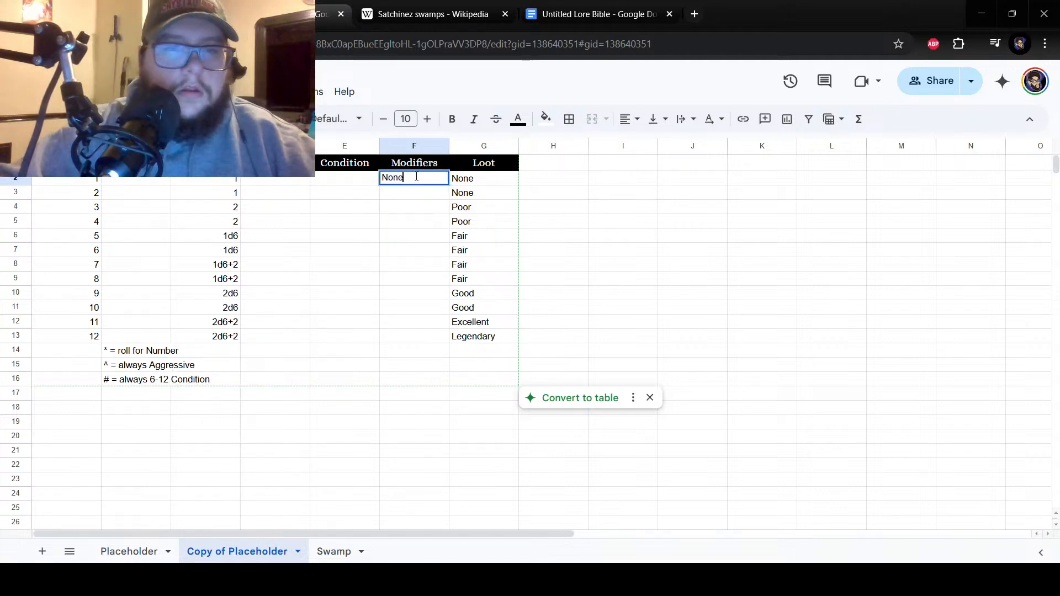
key("Return")
left_click(418, 181)
left_click_drag(449, 186, 445, 229)
left_click(404, 241)
left_click(438, 227)
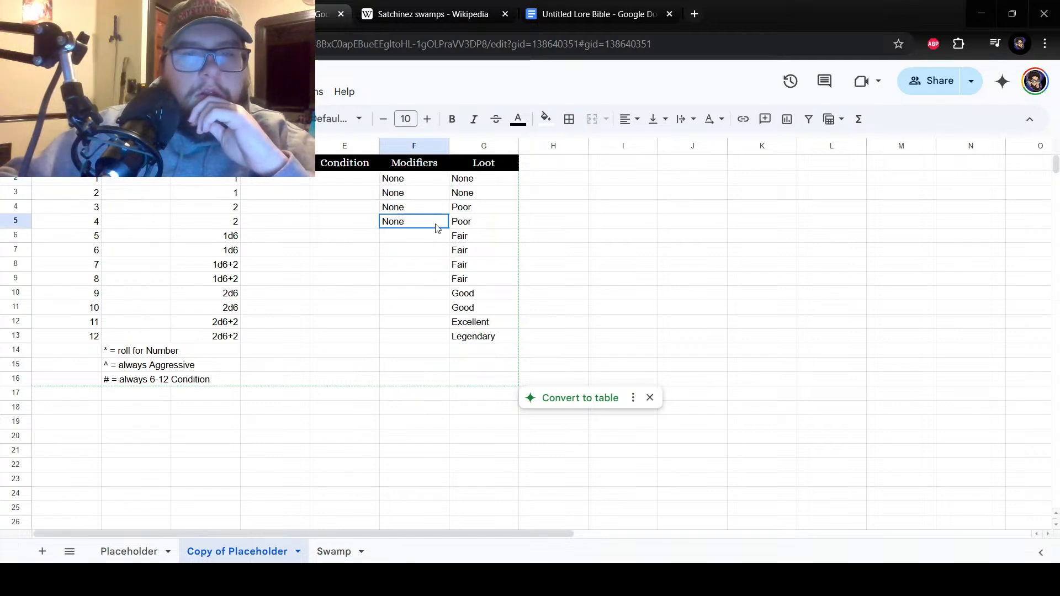
mouse_move(445, 246)
left_mouse_down()
mouse_move(442, 258)
mouse_move(448, 226)
left_mouse_up()
left_click(447, 242)
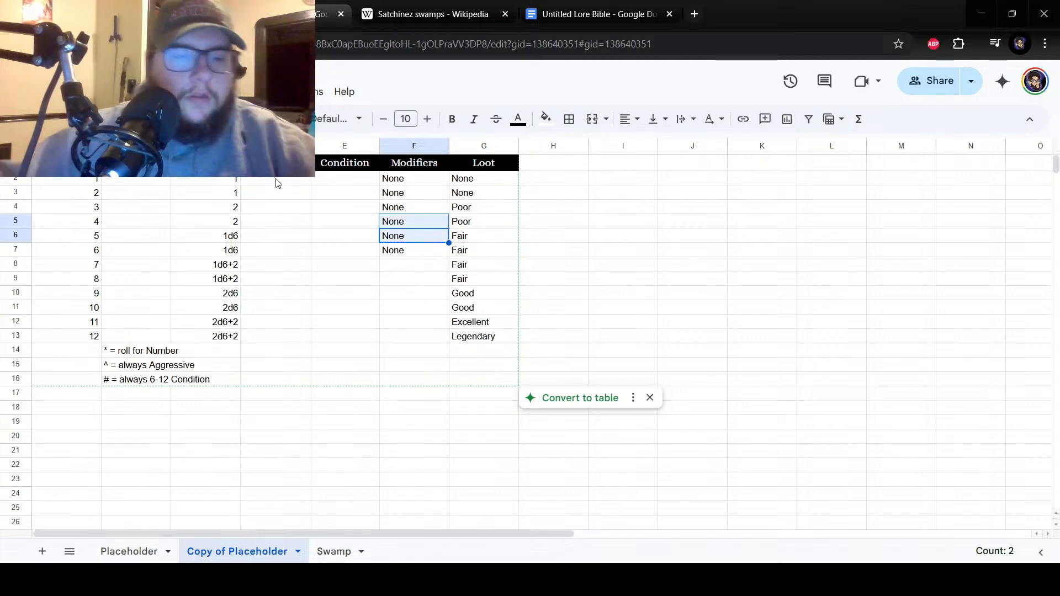
Copy the behaviors in D2 to D13 from the Swamp sheet into the same Placeholder cells and widen the Behavior column.
left_click(260, 206)
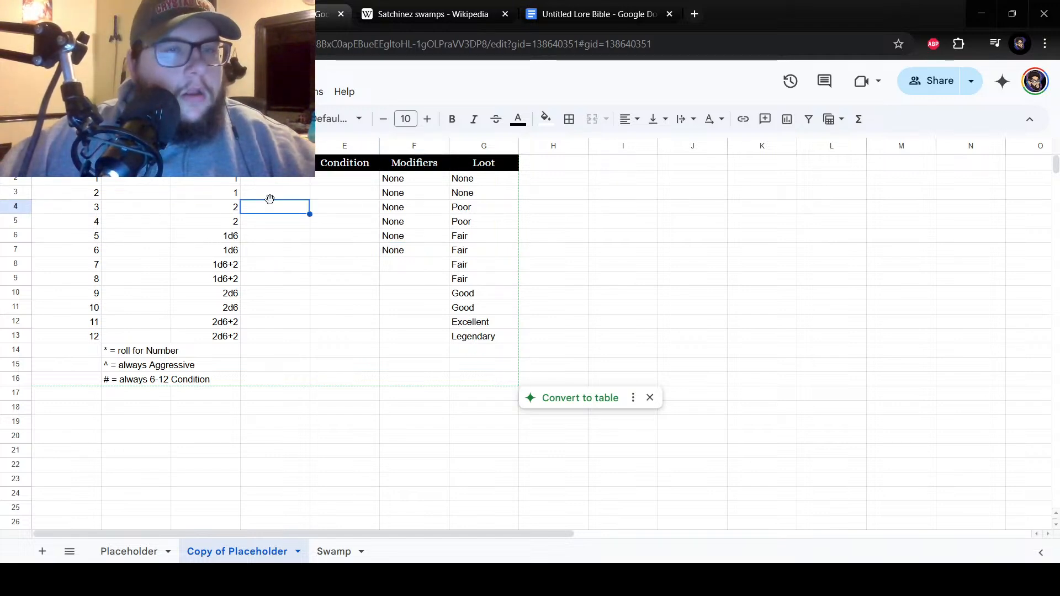
left_click(145, 549)
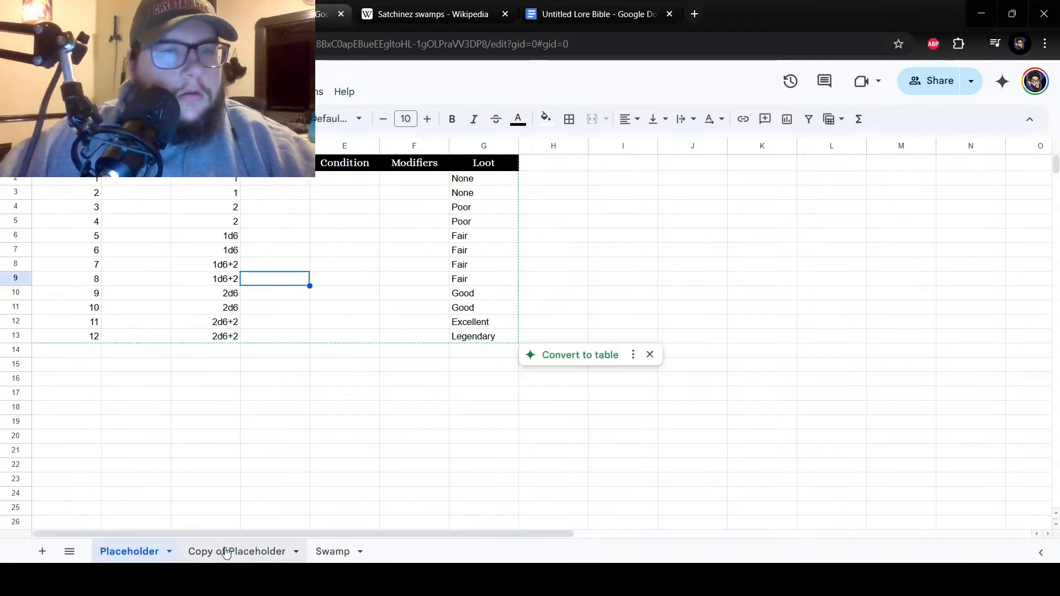
left_click(326, 551)
left_click_drag(331, 178, 331, 337)
right_click(296, 218)
left_click(331, 149)
left_click(130, 552)
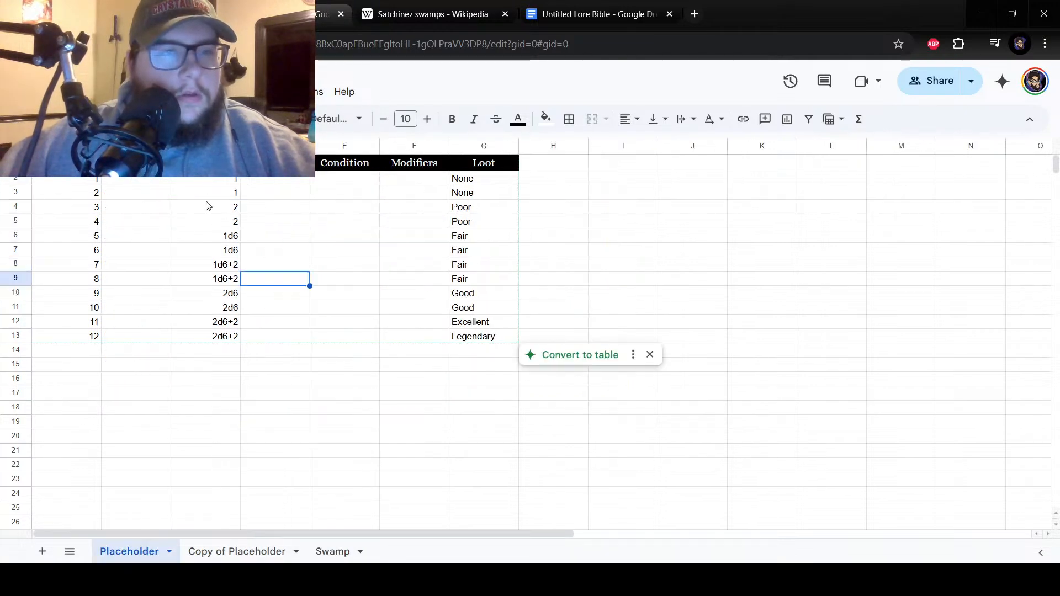
left_click_drag(249, 181, 268, 341)
right_click(275, 203)
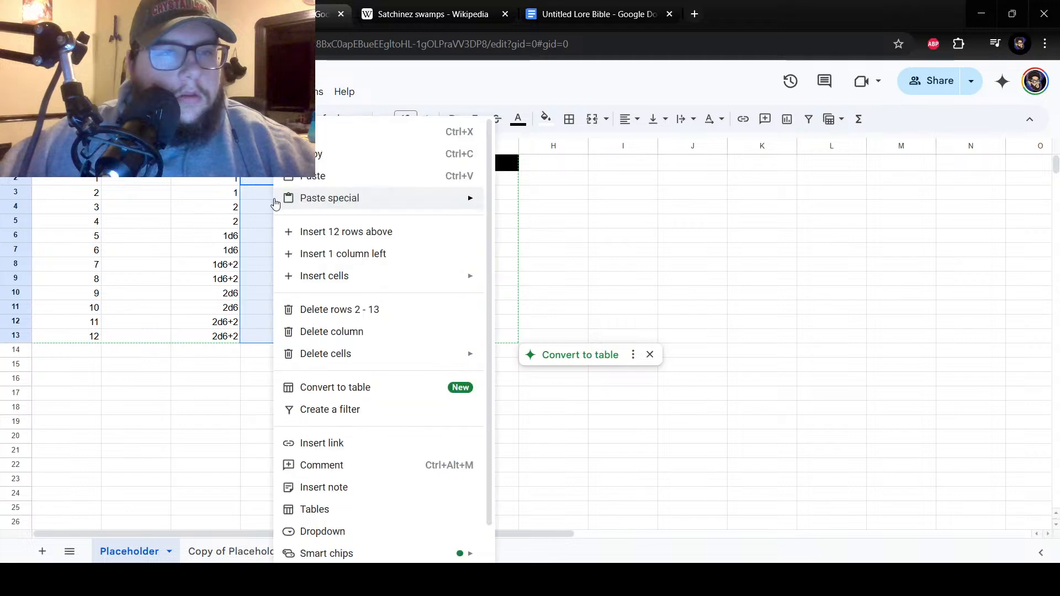
left_click(310, 175)
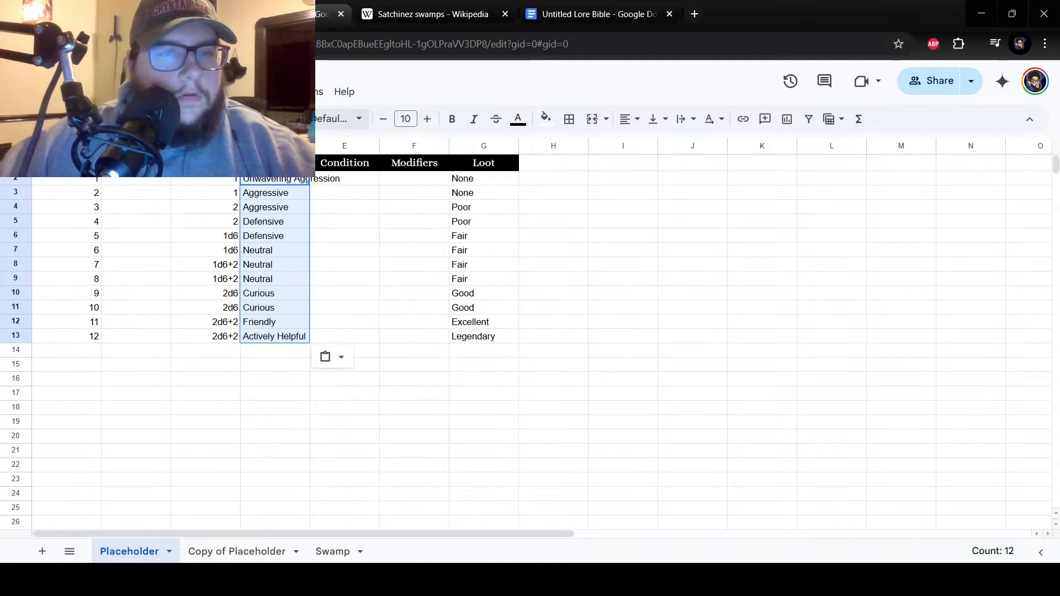
left_click_drag(310, 145, 351, 147)
Copy the three legend notes from the Copy of Placeholder sheet into cells B14 to B16 of the Placeholder sheet.
left_click(187, 549)
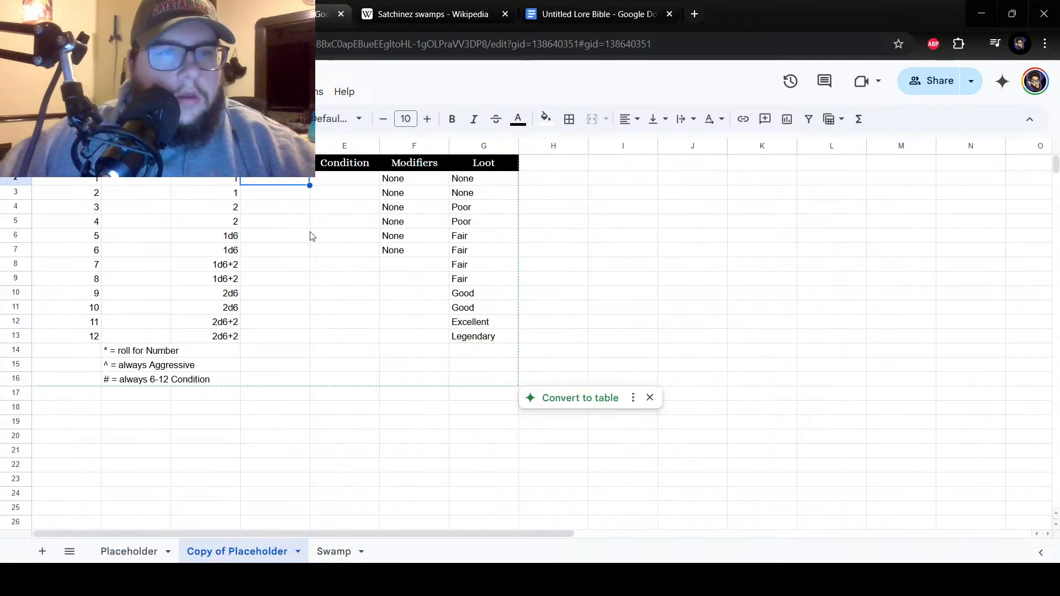
left_click(154, 546)
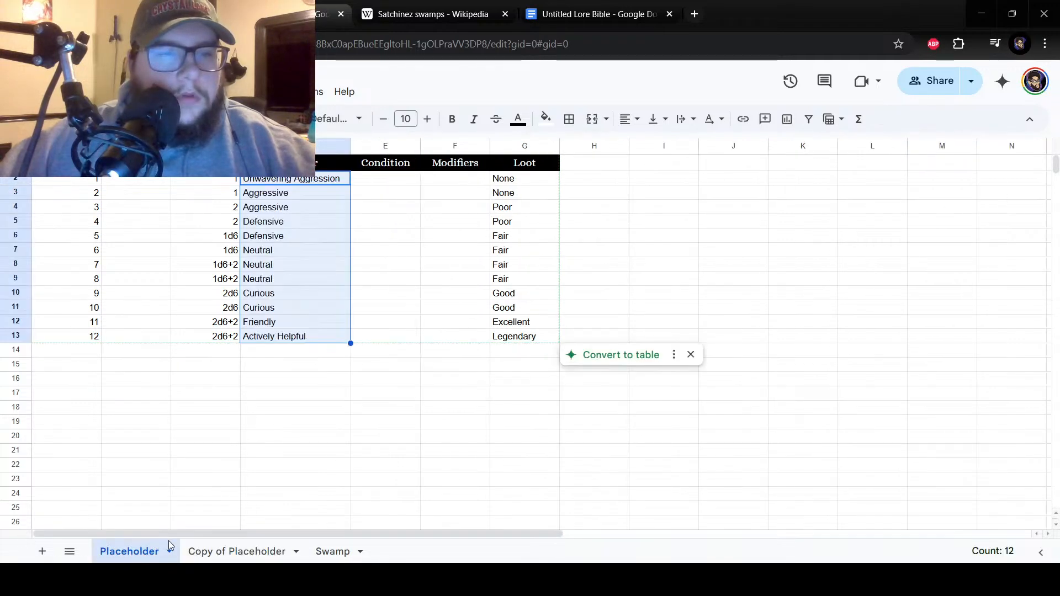
left_click(255, 551)
left_click_drag(136, 380, 133, 357)
right_click(133, 357)
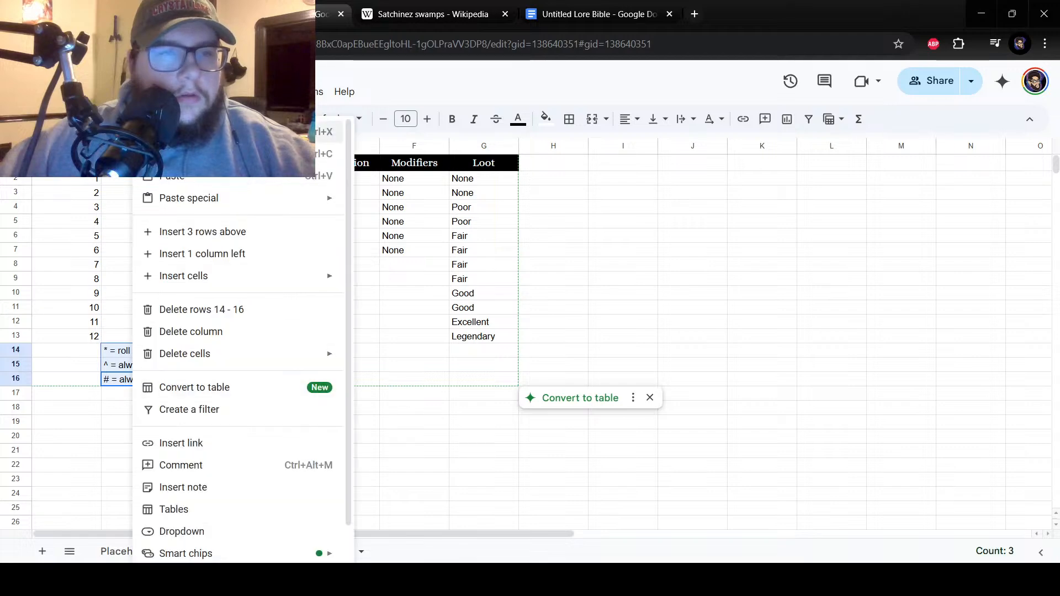
key("ctrl+c")
left_click(128, 551)
left_click_drag(135, 353, 135, 386)
right_click(130, 357)
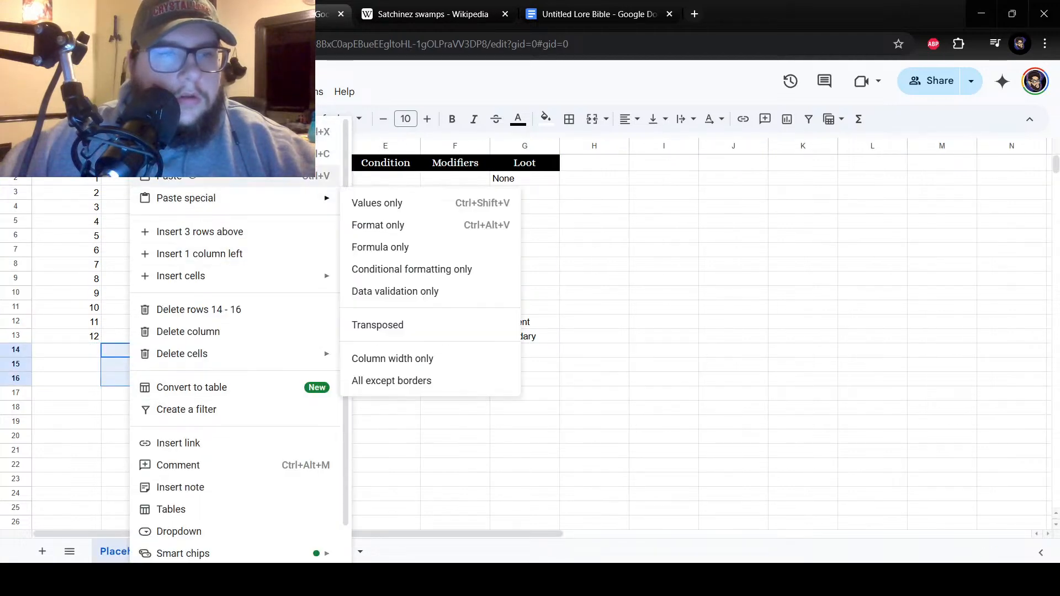
left_click(196, 179)
left_click(319, 391)
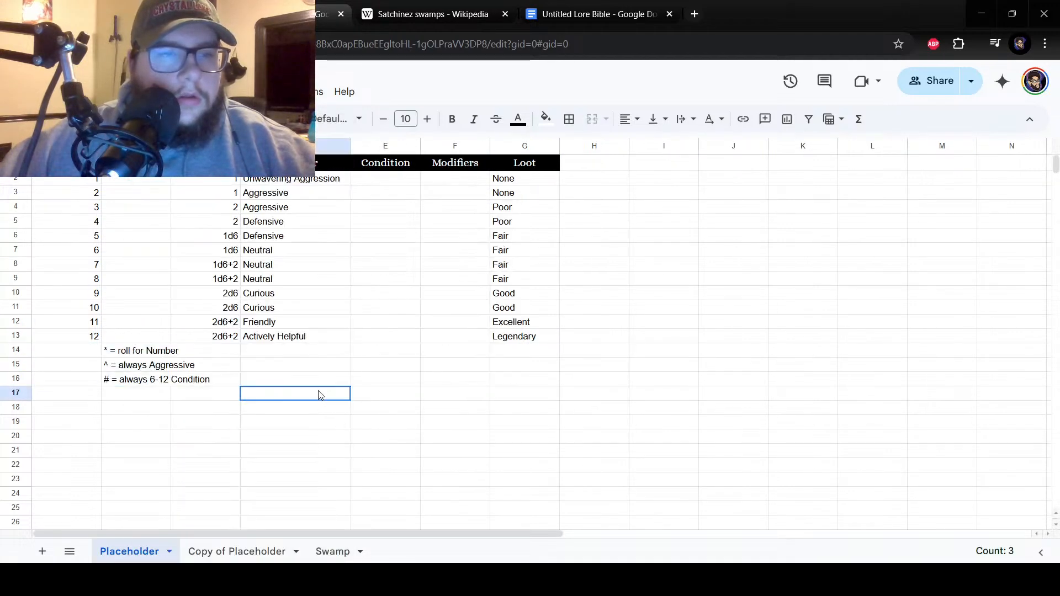
Copy the "None" modifiers in F2 to F7 from the Copy of Placeholder sheet into the same cells of the Placeholder sheet.
left_click(212, 550)
left_click_drag(406, 178, 406, 251)
right_click(390, 251)
left_click(420, 151)
left_click(129, 552)
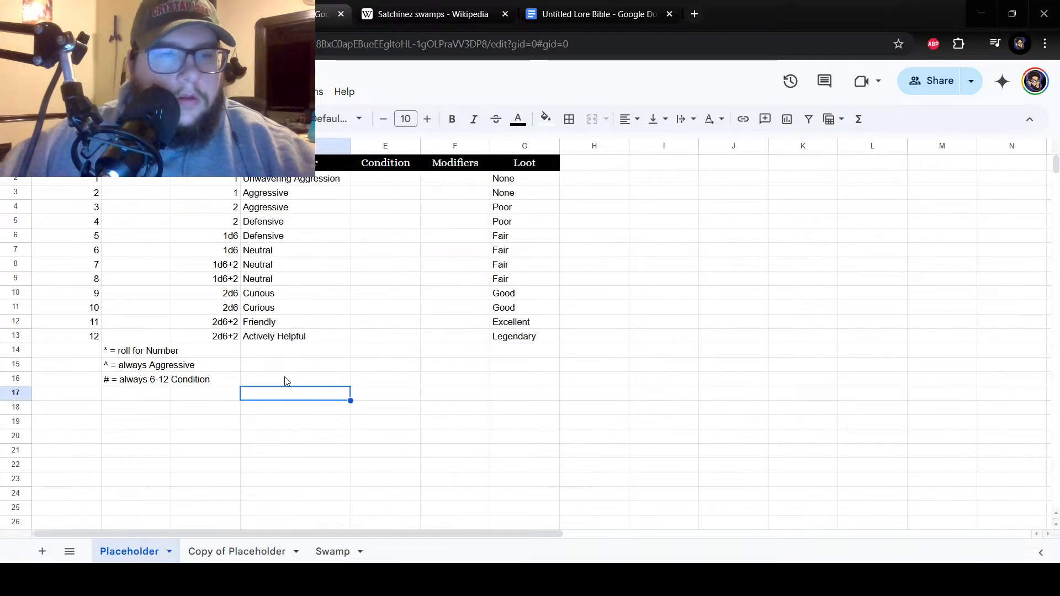
left_click(383, 180)
left_click_drag(436, 179, 457, 253)
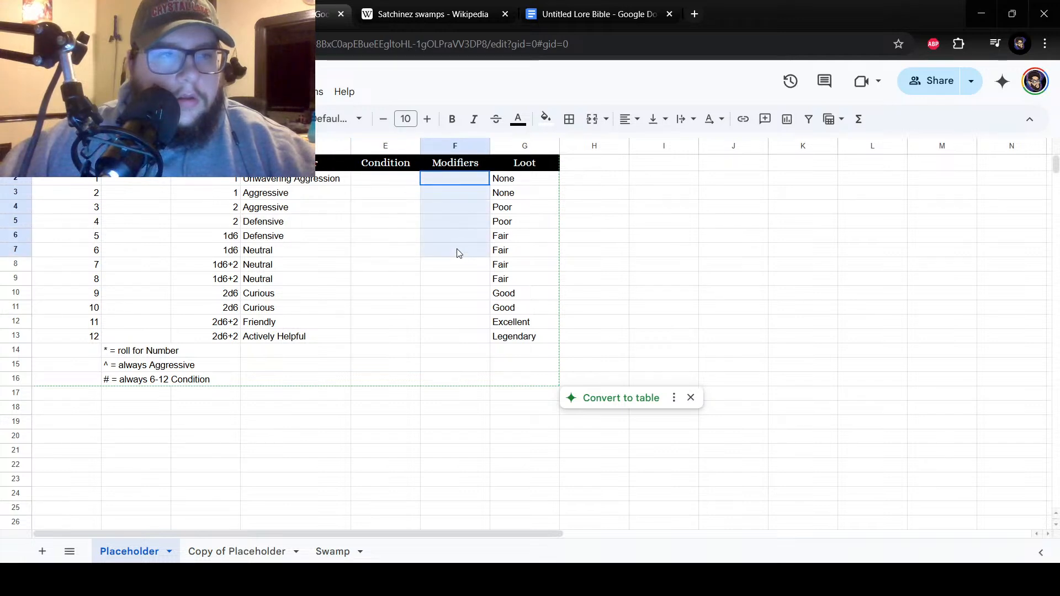
right_click(457, 252)
left_click(486, 175)
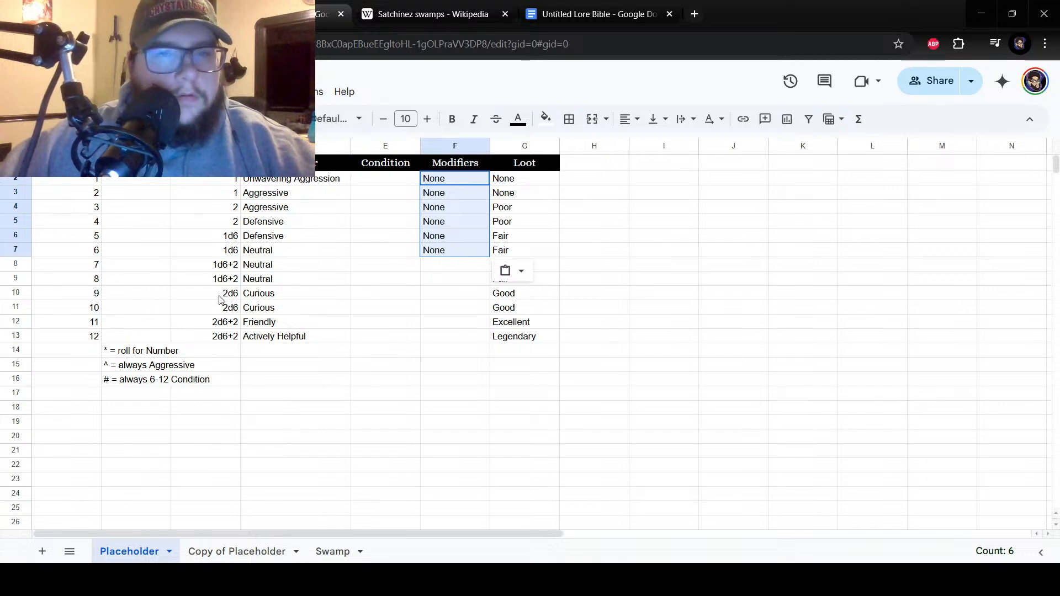
Compare the Copy of Placeholder sheet with the Placeholder sheet and delete the Copy of Placeholder sheet.
left_click(202, 551)
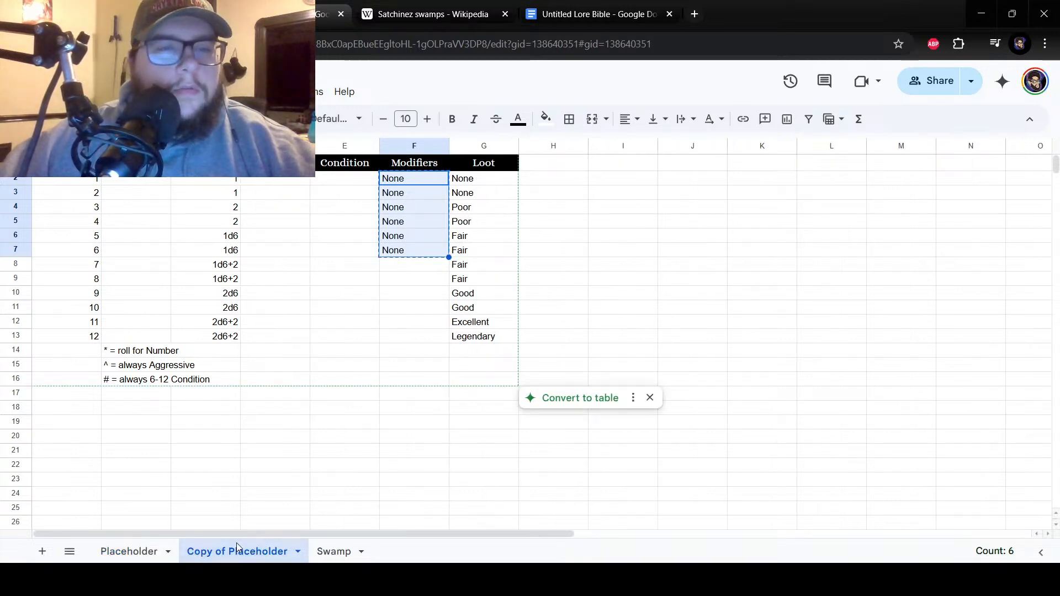
left_click(157, 552)
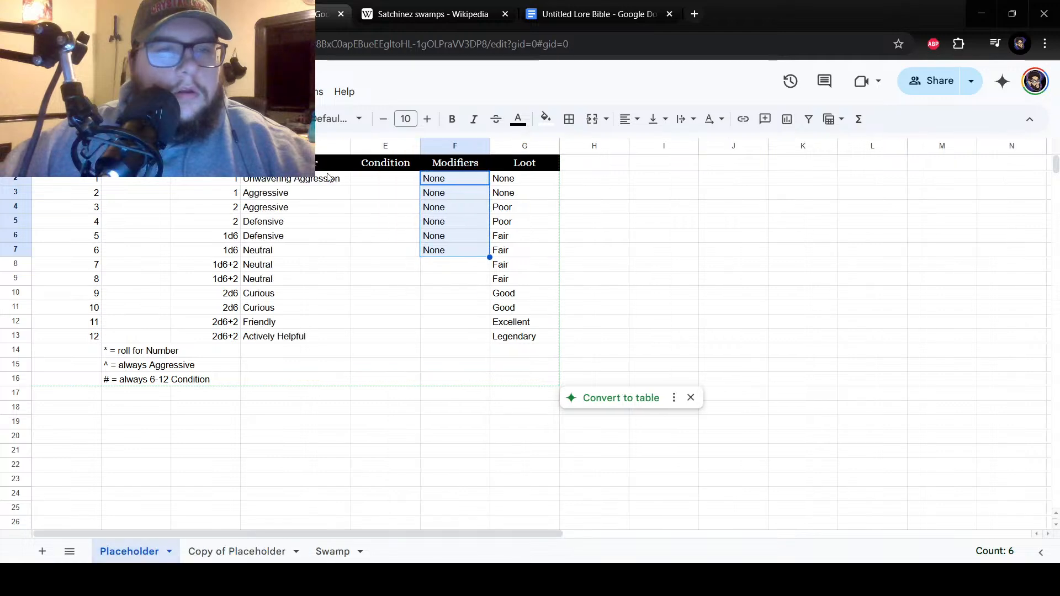
left_click_drag(310, 185, 327, 351)
left_click(327, 350)
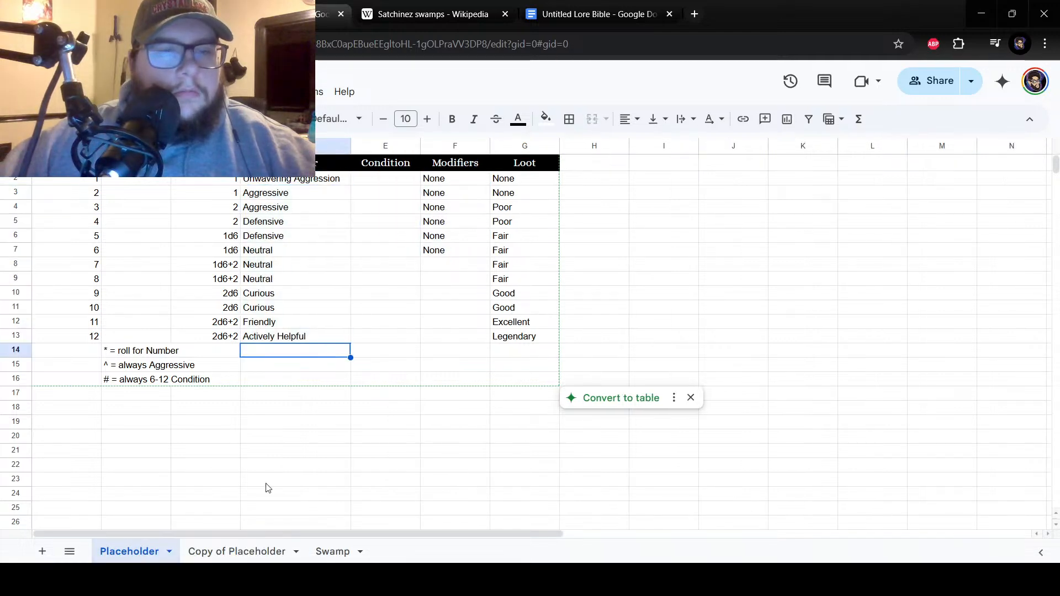
left_click(237, 552)
right_click(245, 552)
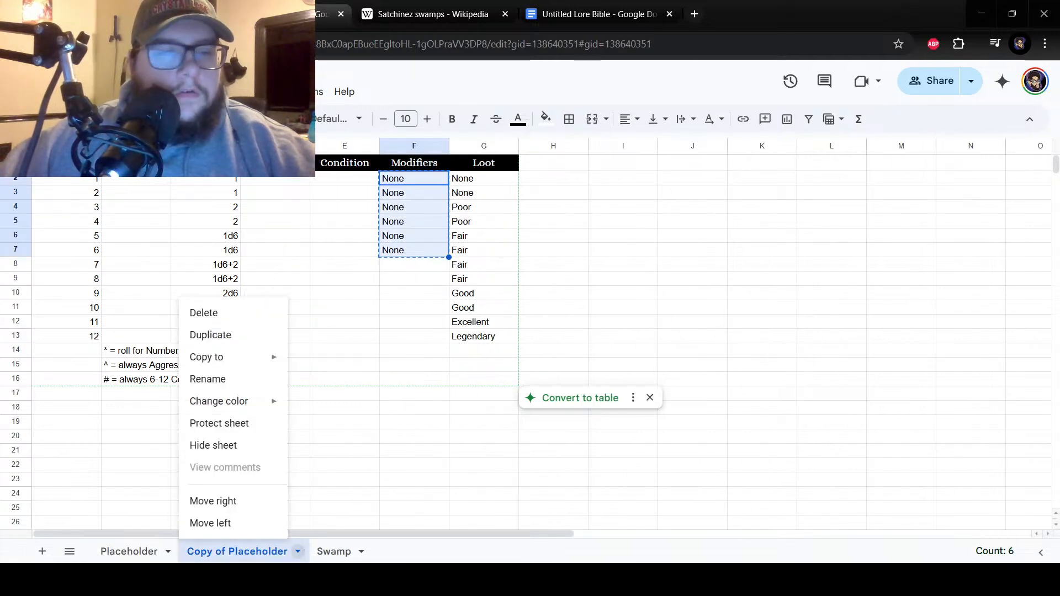
left_click(221, 313)
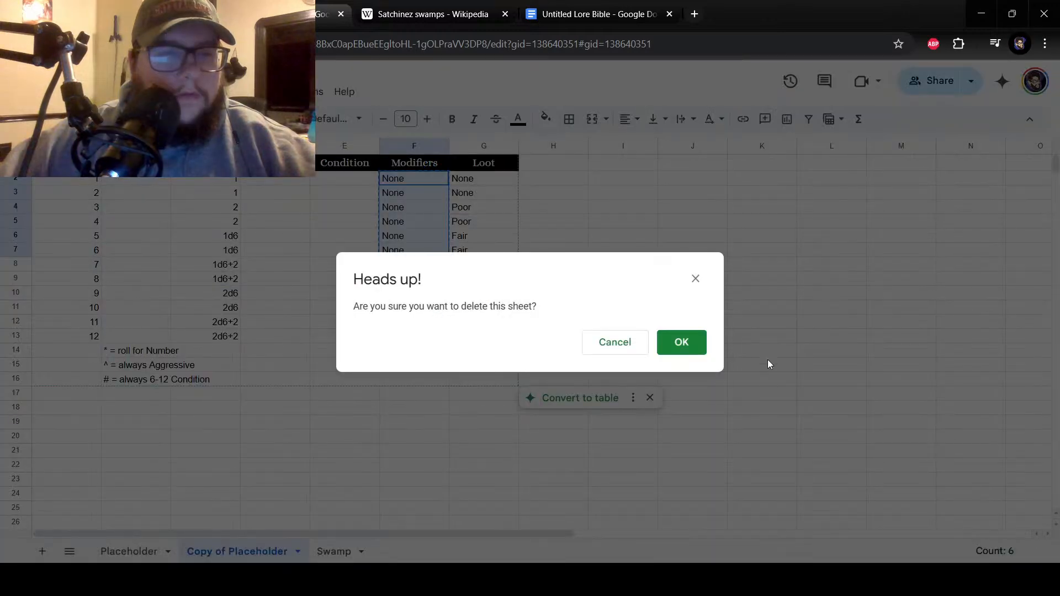
left_click(677, 343)
Duplicate the Placeholder sheet and rename the duplicate "Tundra/Taiga".
right_click(132, 550)
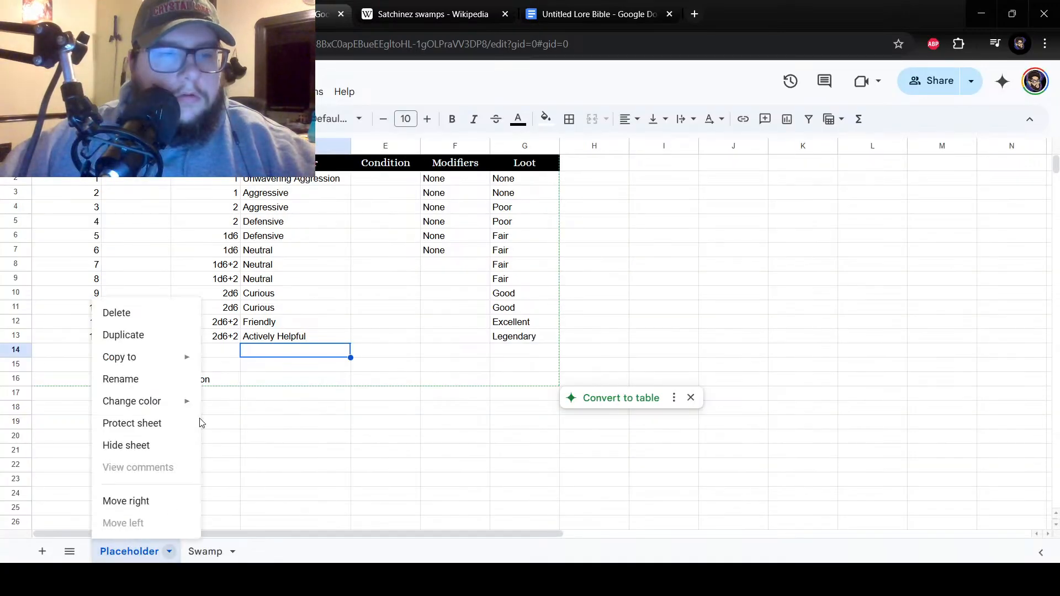
left_click(123, 335)
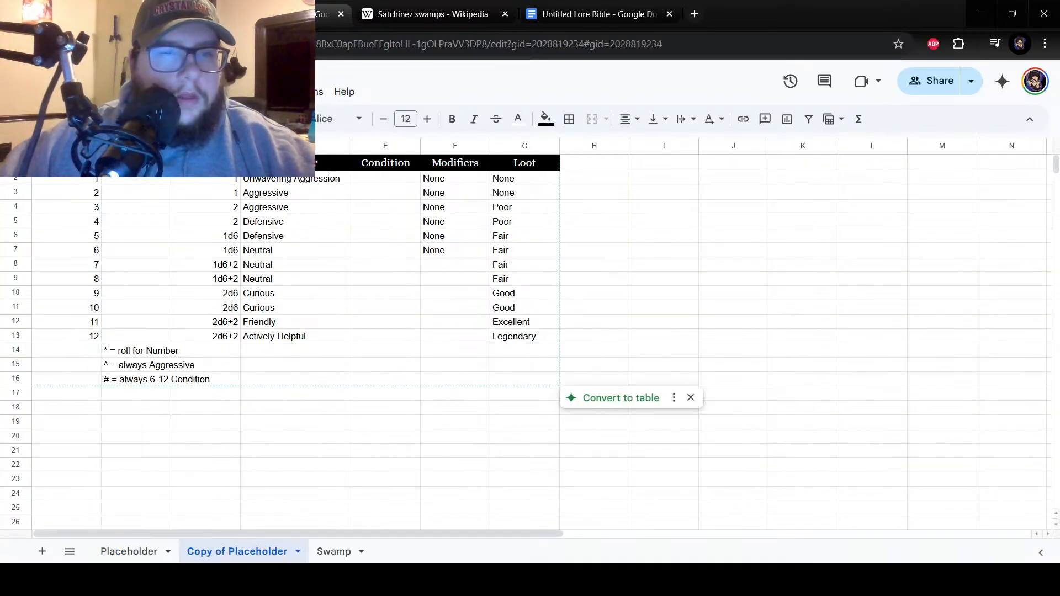
double_click(257, 548)
type("Tundra/Taiga")
key("Return")
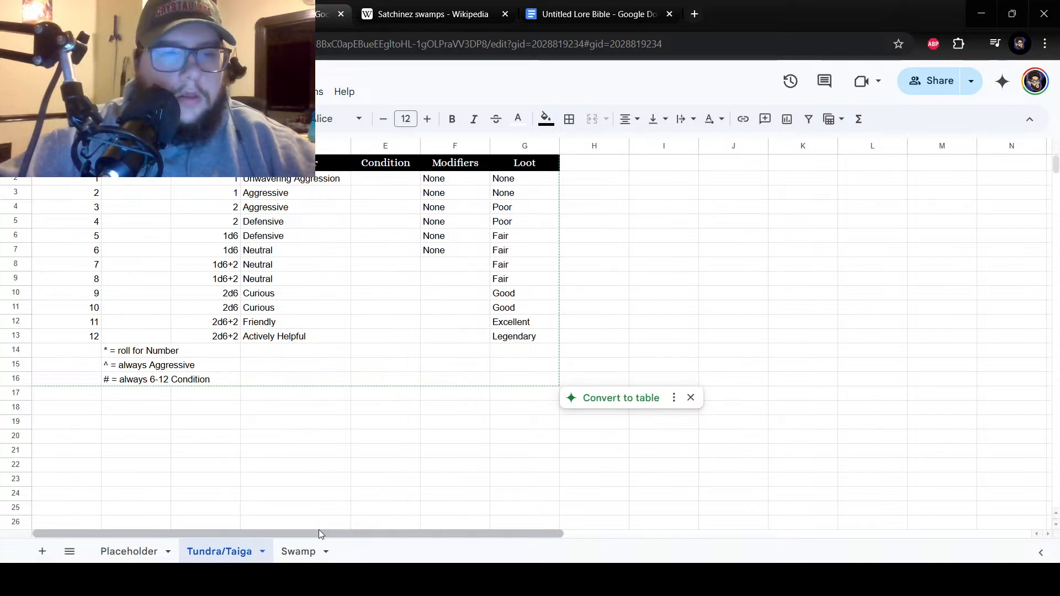
Enter "Strigoi^#" as the encounter for number 12 in cell B13 of the Tundra/Taiga sheet.
left_click(135, 338)
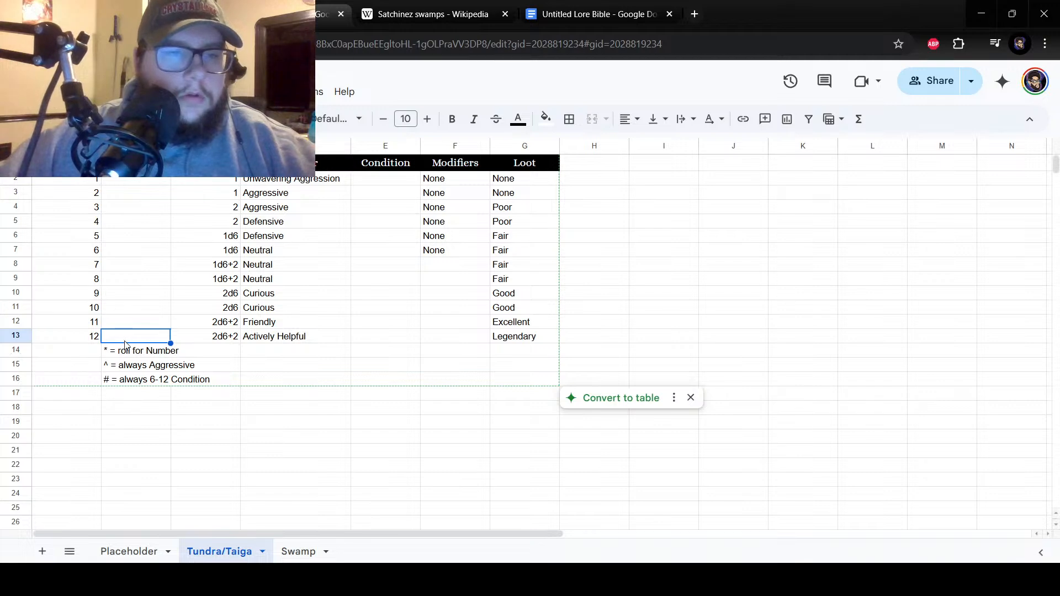
type("Strig")
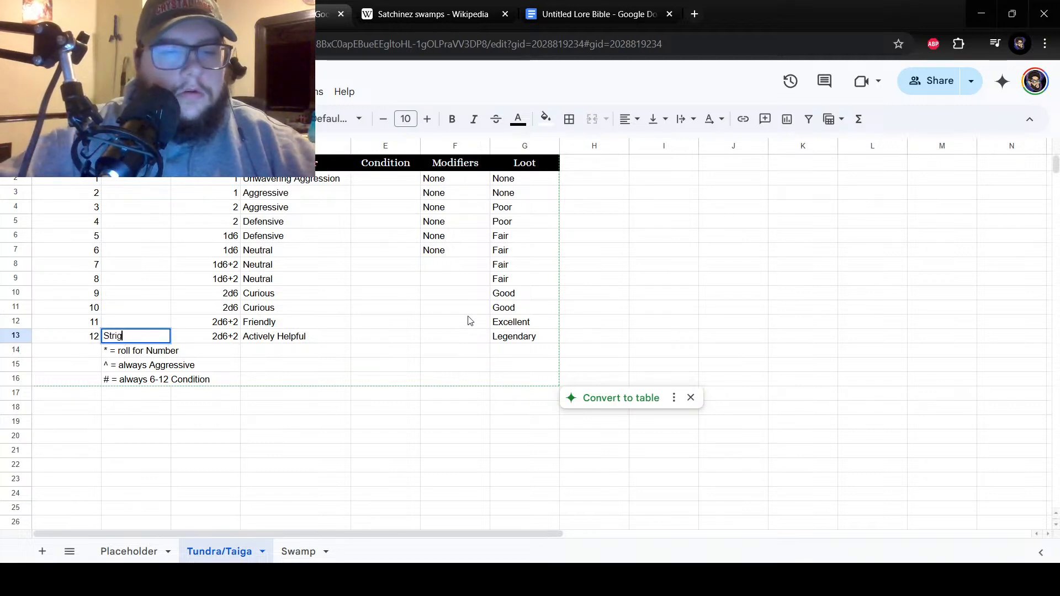
type("oi^")
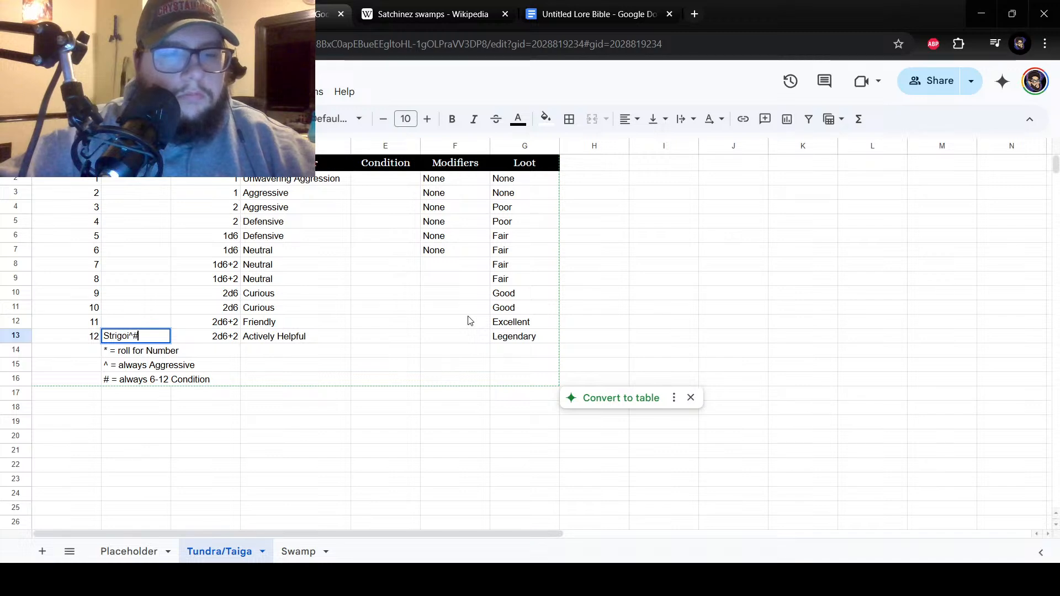
type("#")
key("Return")
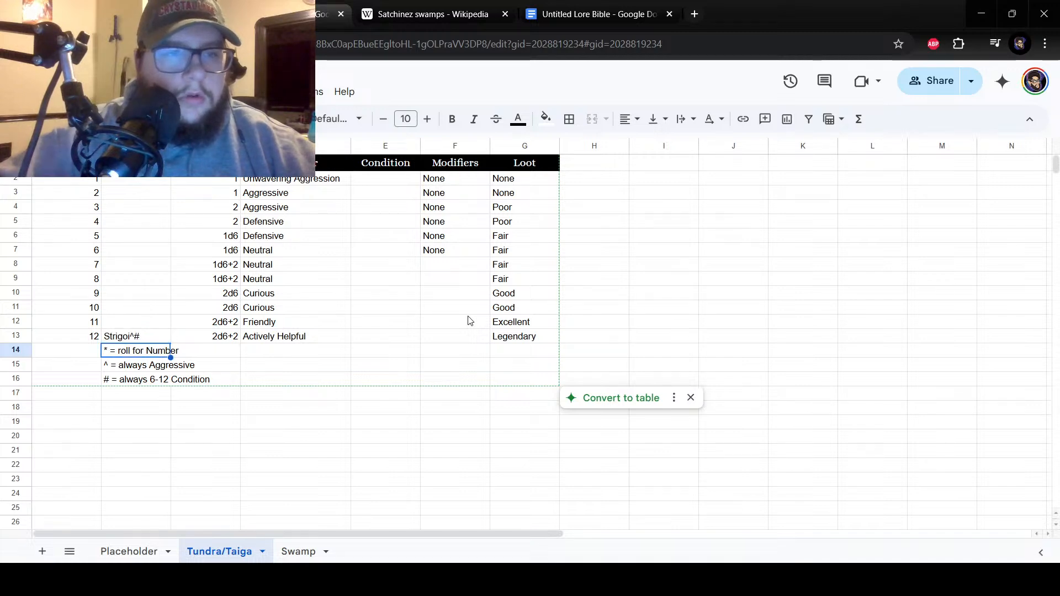
Copy the conditions in E2 to E13 from the Swamp sheet into the same cells of the Placeholder sheet.
left_click(129, 552)
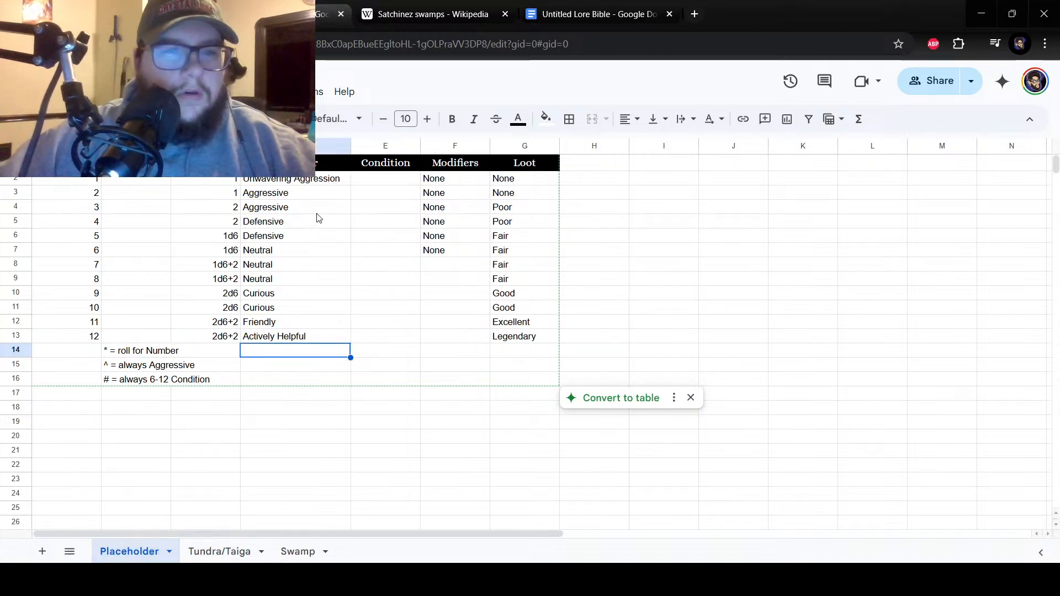
left_click(297, 551)
left_click_drag(418, 178, 434, 341)
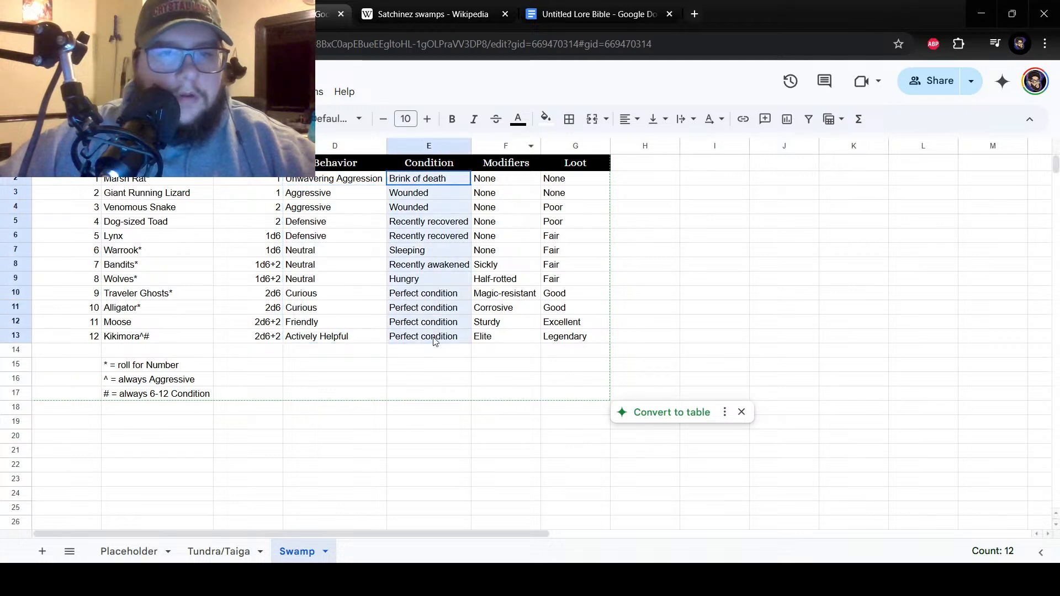
right_click(436, 246)
left_click(475, 152)
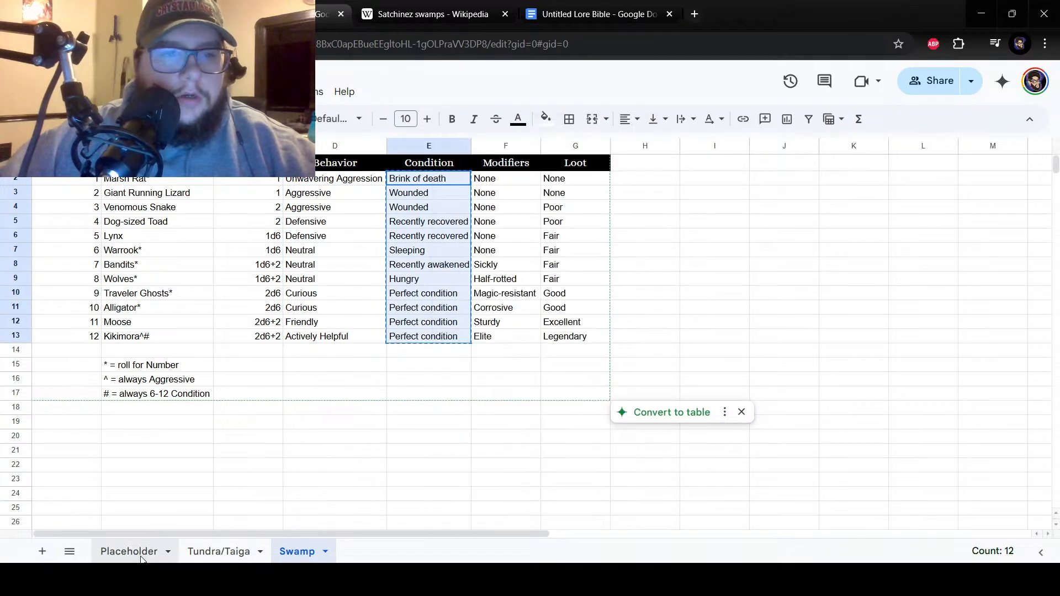
left_click(141, 558)
left_click_drag(390, 186, 411, 373)
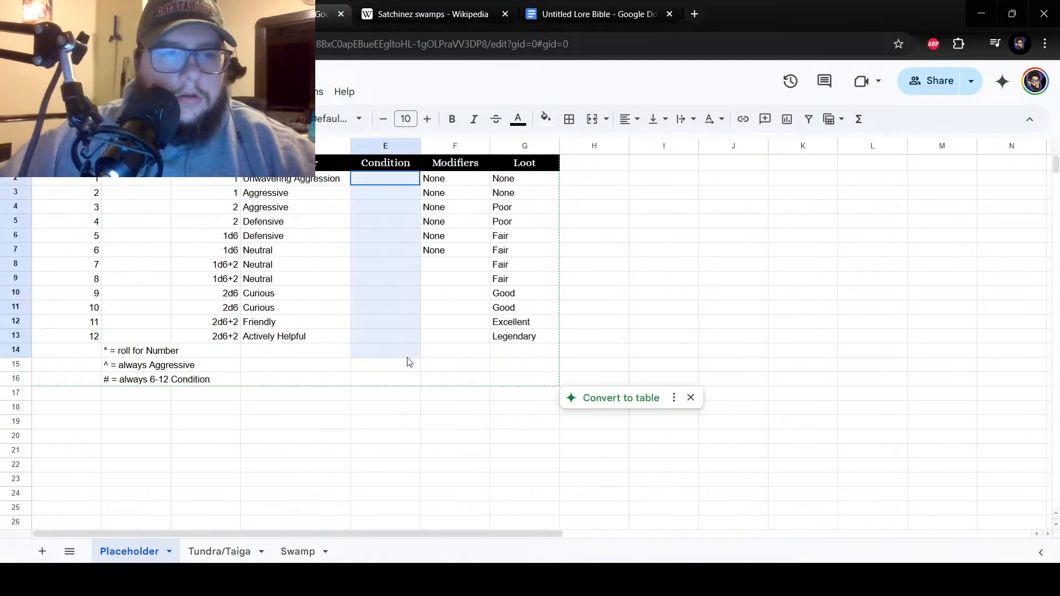
right_click(408, 352)
left_click(442, 175)
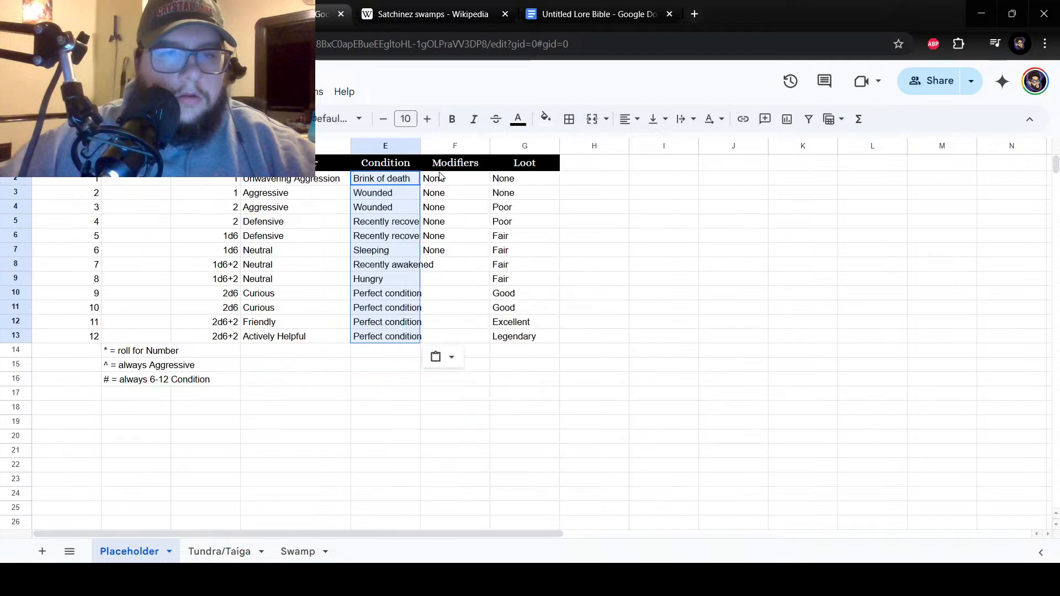
Paste the same conditions into E2 to E13 of the Tundra/Taiga sheet and widen its Condition column to fit the text.
left_click(383, 293)
left_click_drag(423, 156, 392, 336)
left_click(220, 552)
right_click(393, 336)
left_click(418, 176)
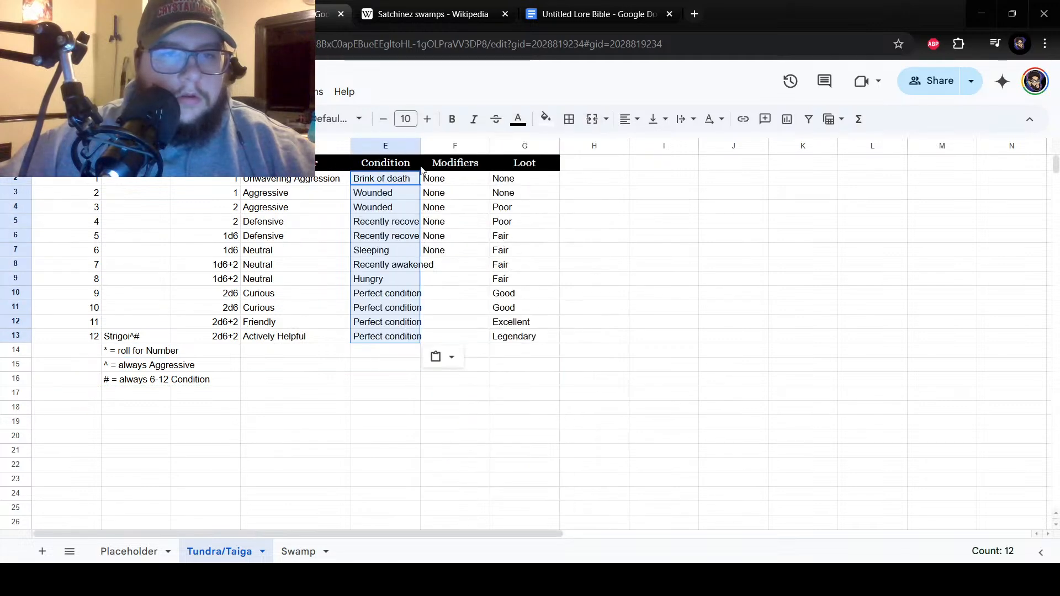
left_click_drag(420, 145, 442, 145)
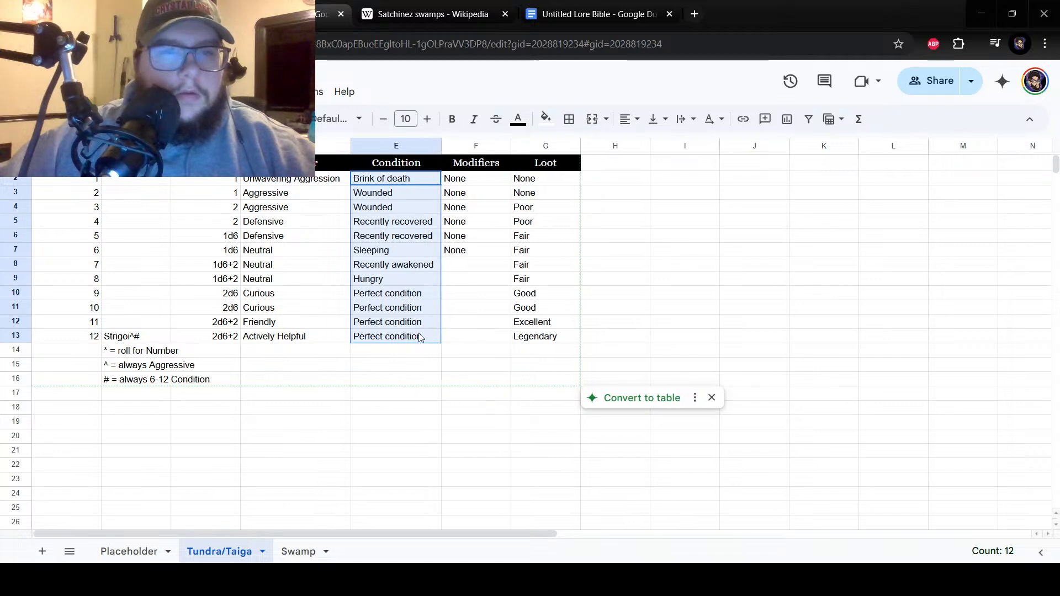
left_click(299, 394)
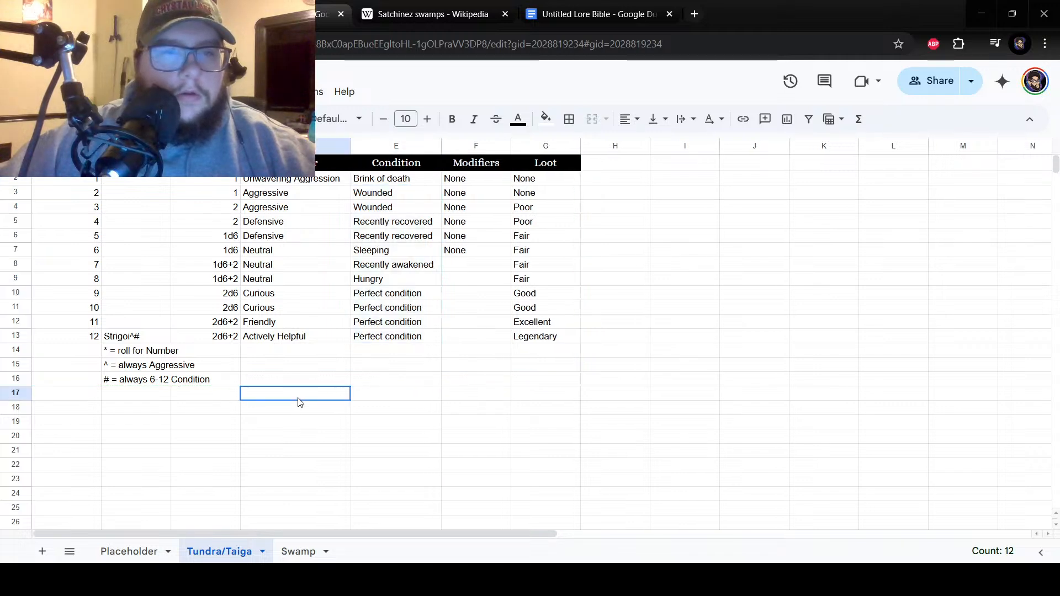
Enter "Tiger" for number 11 in cell B12 and "Brown bears*" for number 10 in cell B11 of the Tundra/Taiga sheet.
double_click(143, 318)
type("Tiger")
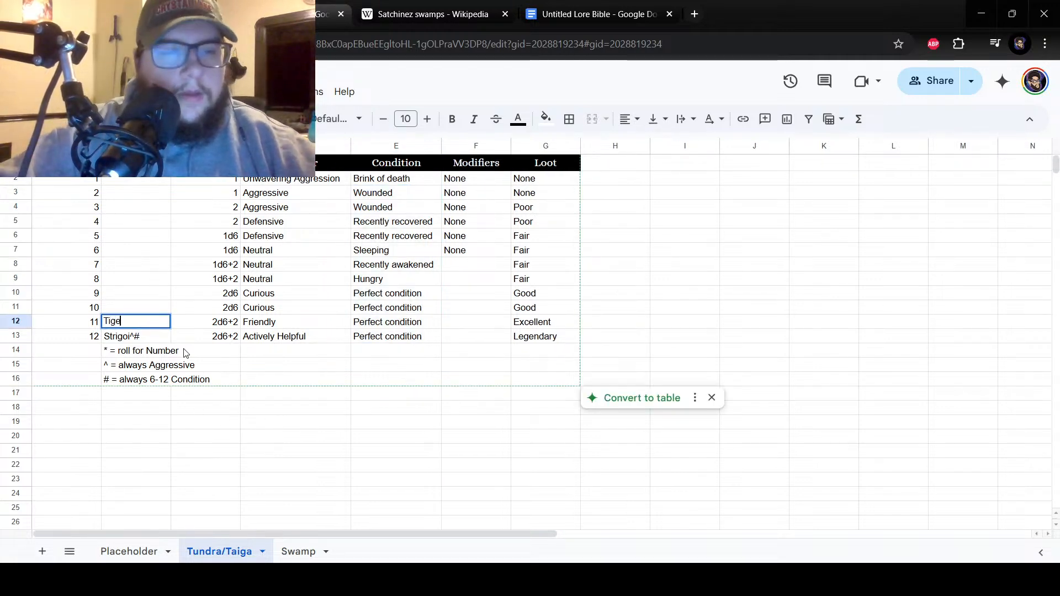
key("Return")
left_click(141, 313)
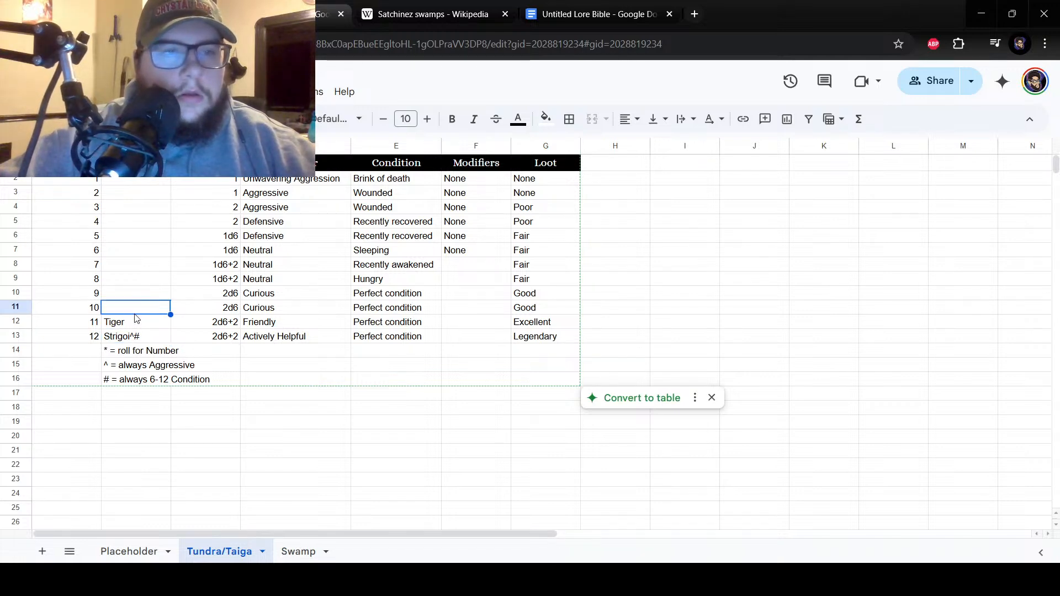
double_click(129, 312)
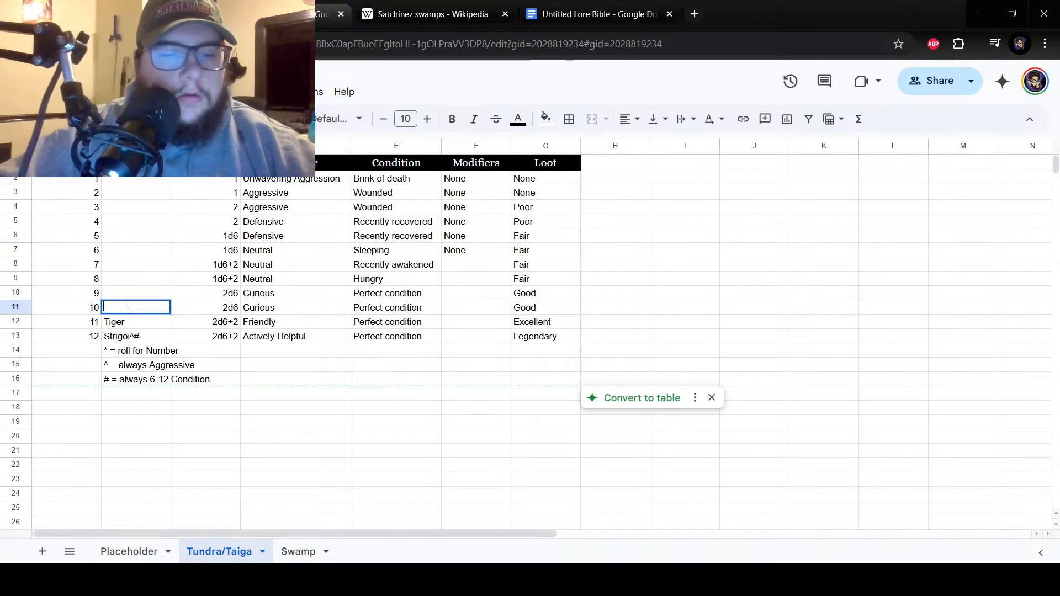
type("Brown b")
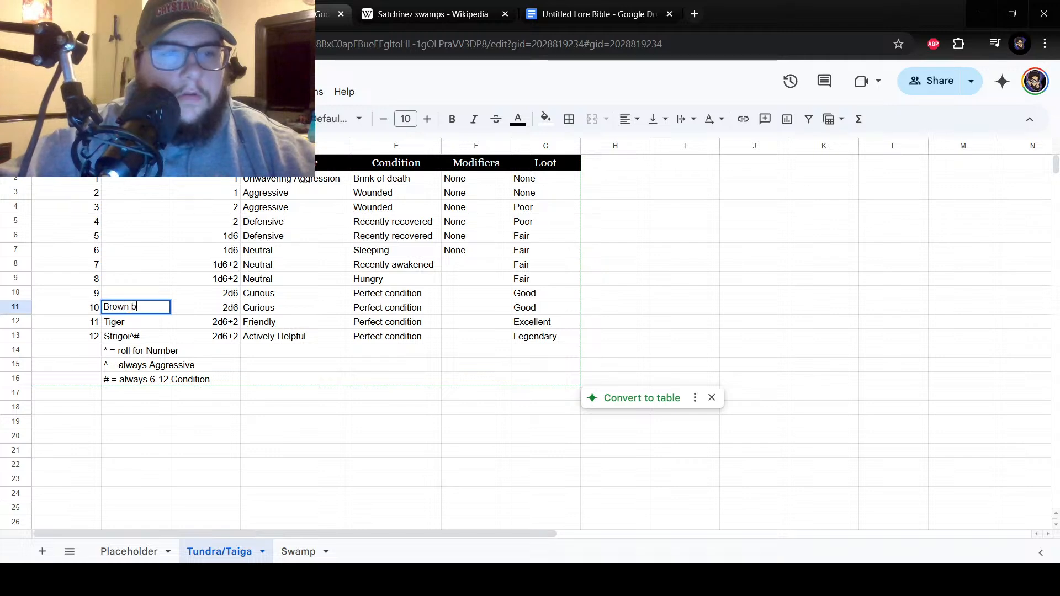
type("ears*")
key("Return")
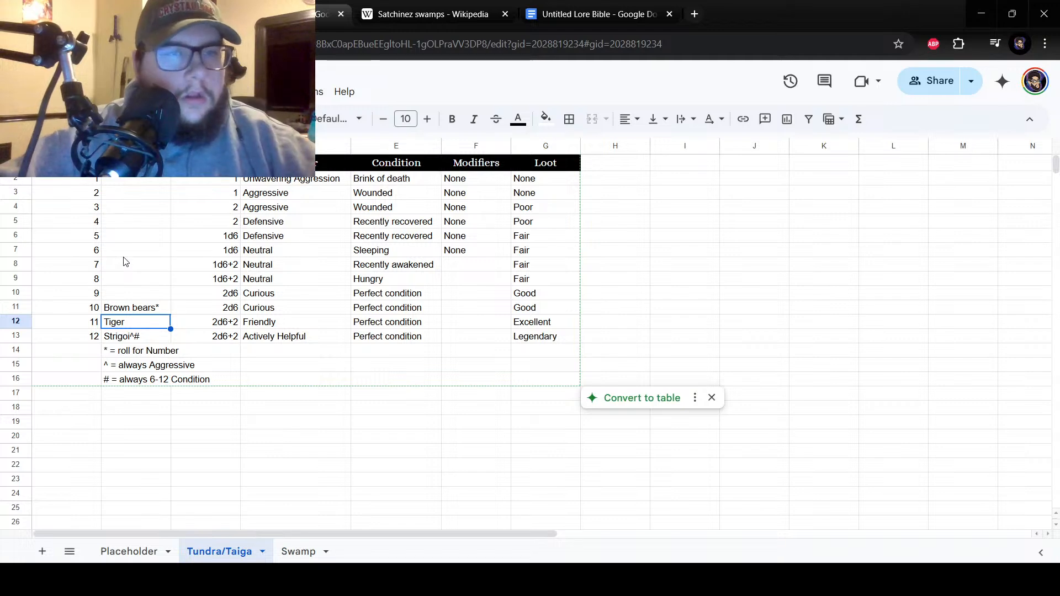
Check the Swamp sheet's encounters and enter "Wolves*" for number 8 in cell B9 of the Tundra/Taiga sheet.
left_click(297, 552)
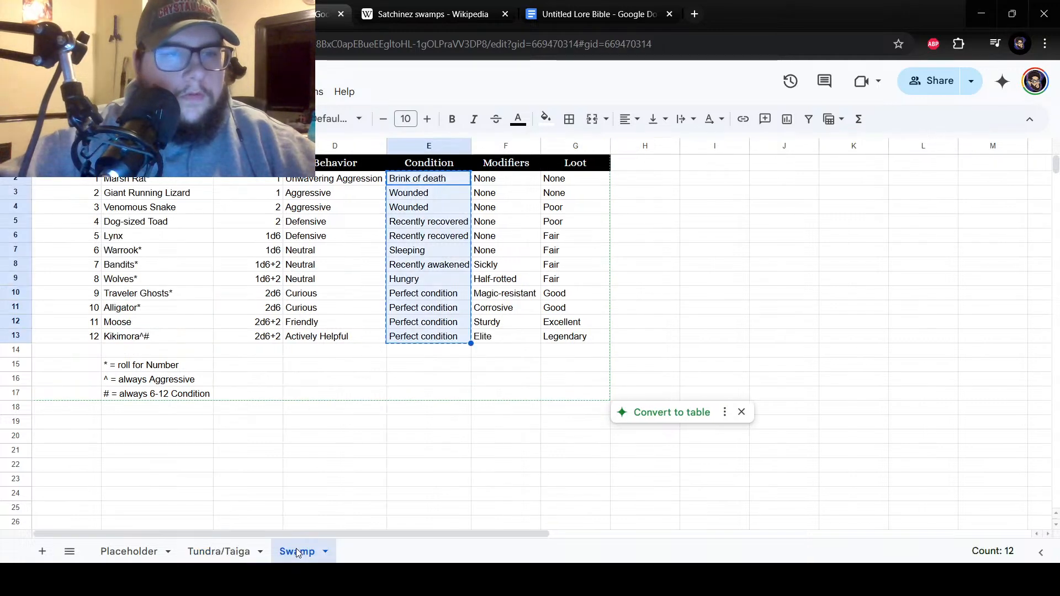
left_click(224, 551)
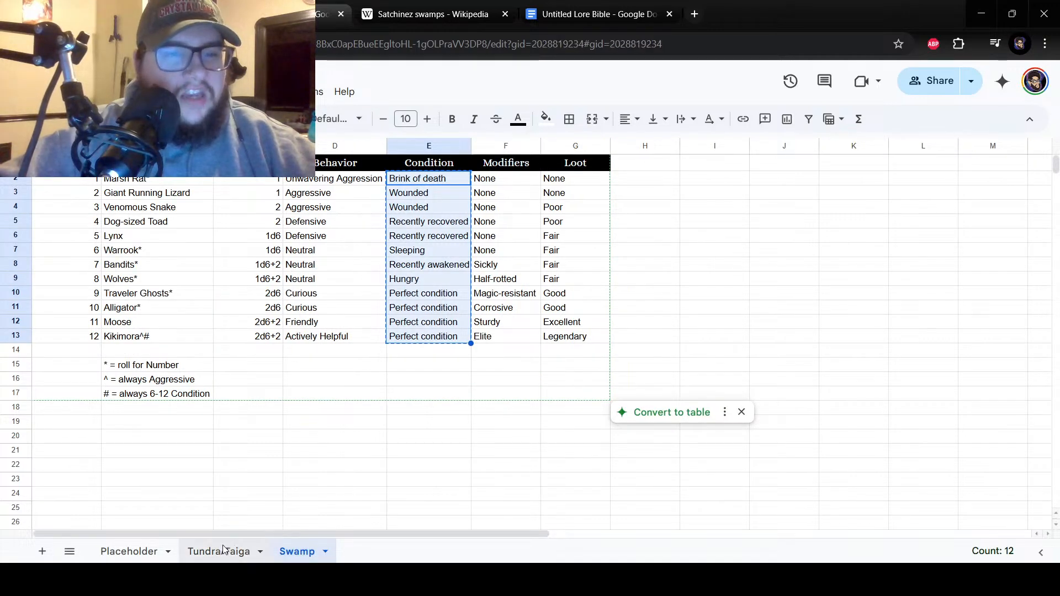
left_click(117, 279)
type("Wolves*")
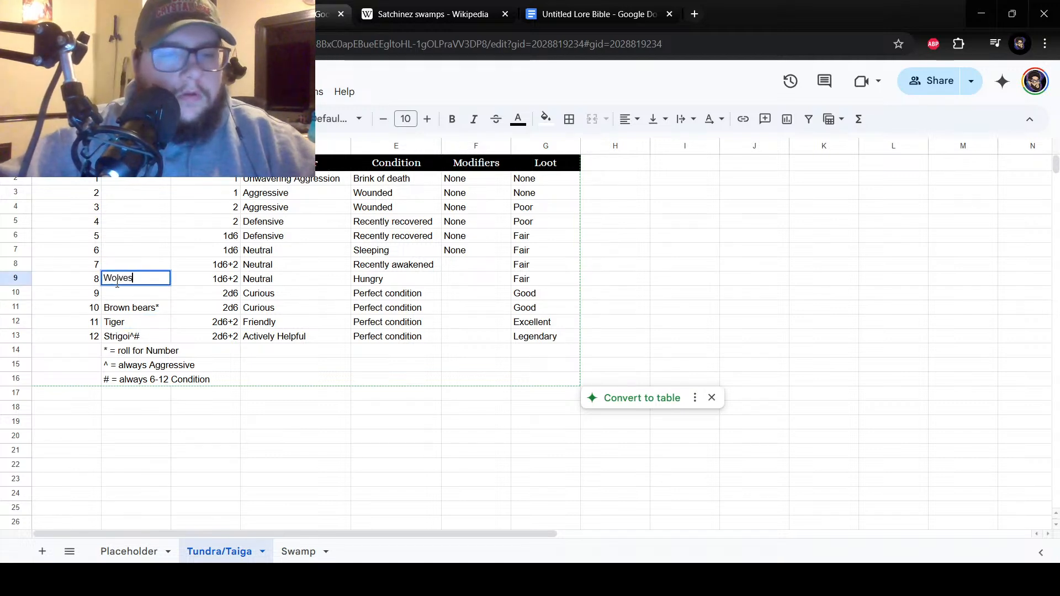
key("Return")
Enter "White fox" as the encounter for number 2 in cell B3 of the Tundra/Taiga sheet.
left_click(148, 184)
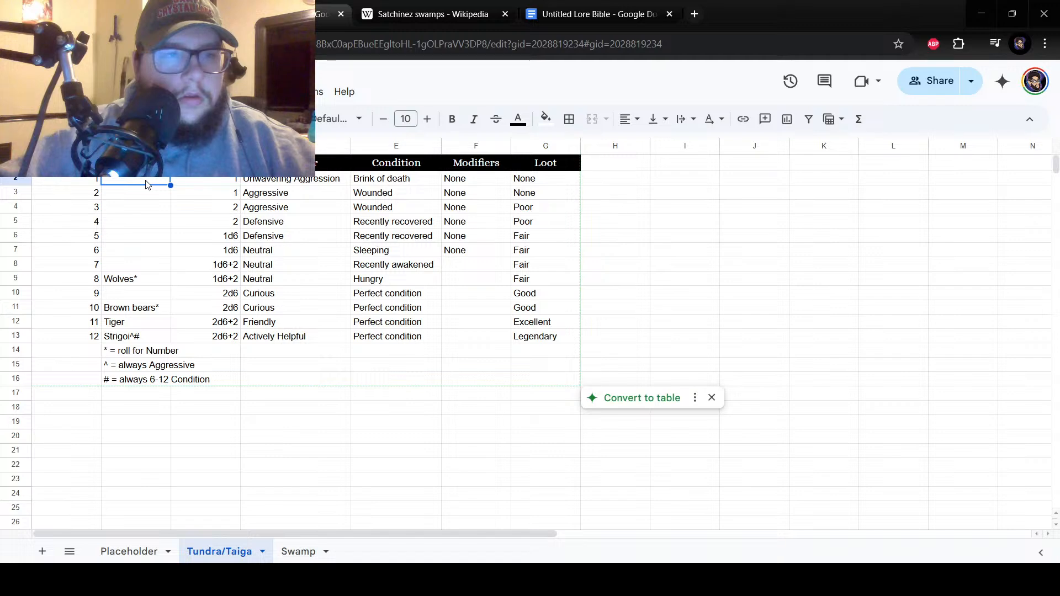
left_click(119, 196)
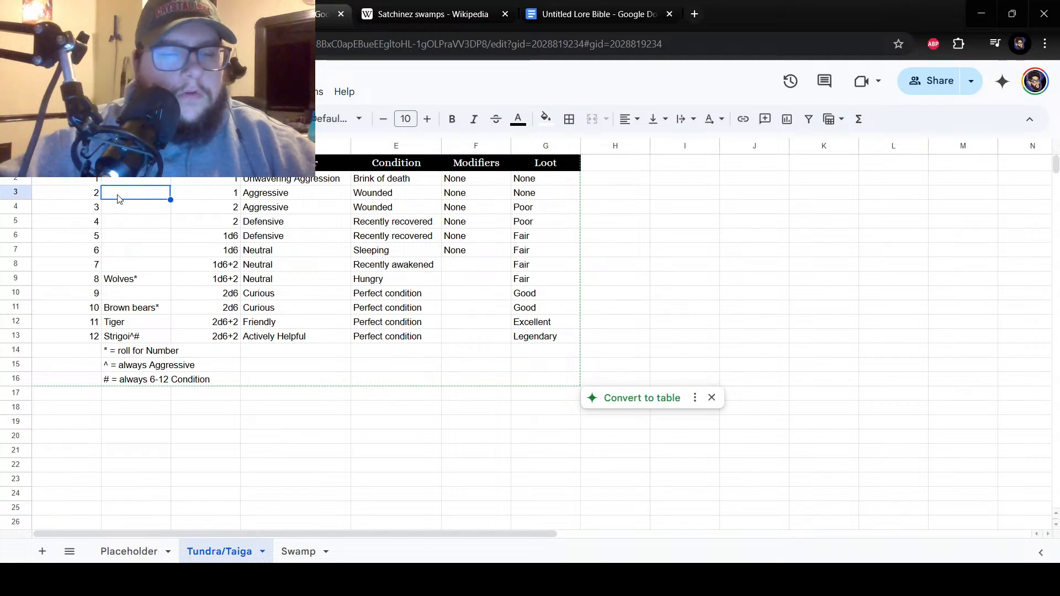
type("White fox")
key("Return")
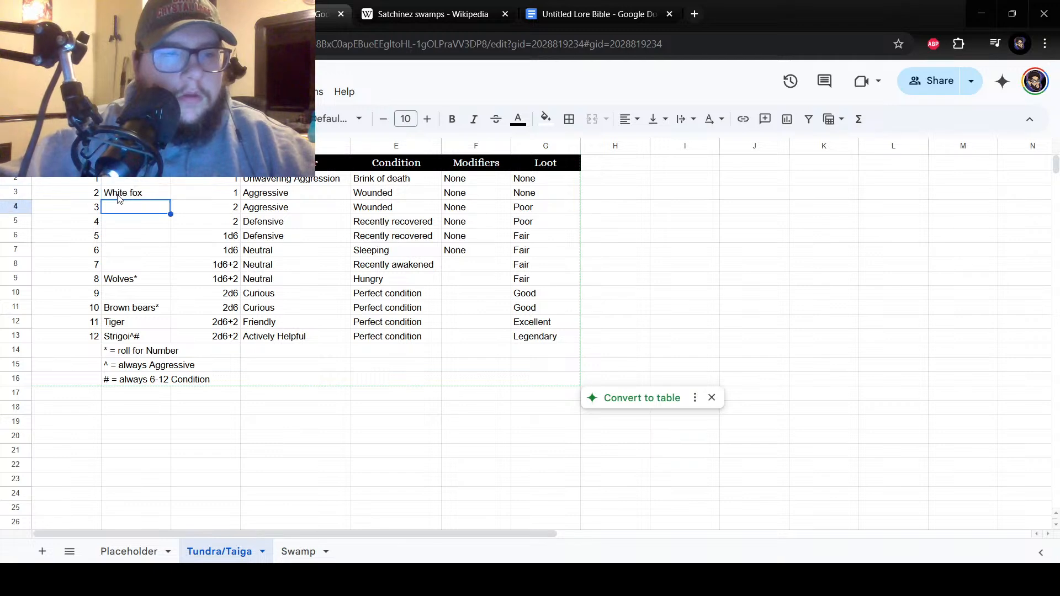
left_click(138, 307)
left_click(142, 326)
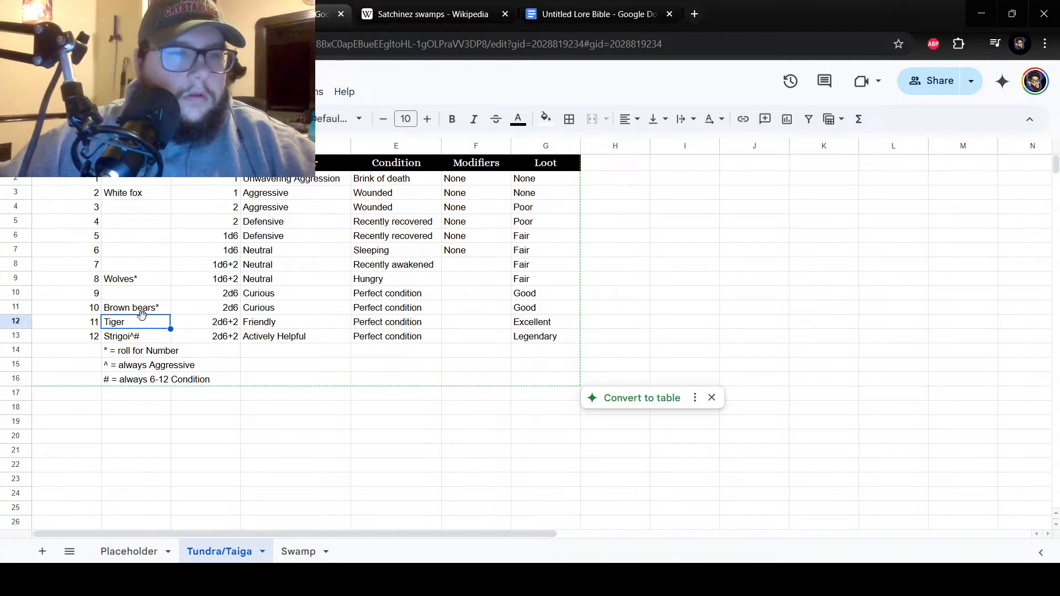
Copy "Brown bears*" and "Tiger" from B11:B12 of the Tundra/Taiga sheet into B10:B11, for numbers 9 and 10.
left_click(134, 309, "shift")
right_click(134, 310)
left_click(148, 154)
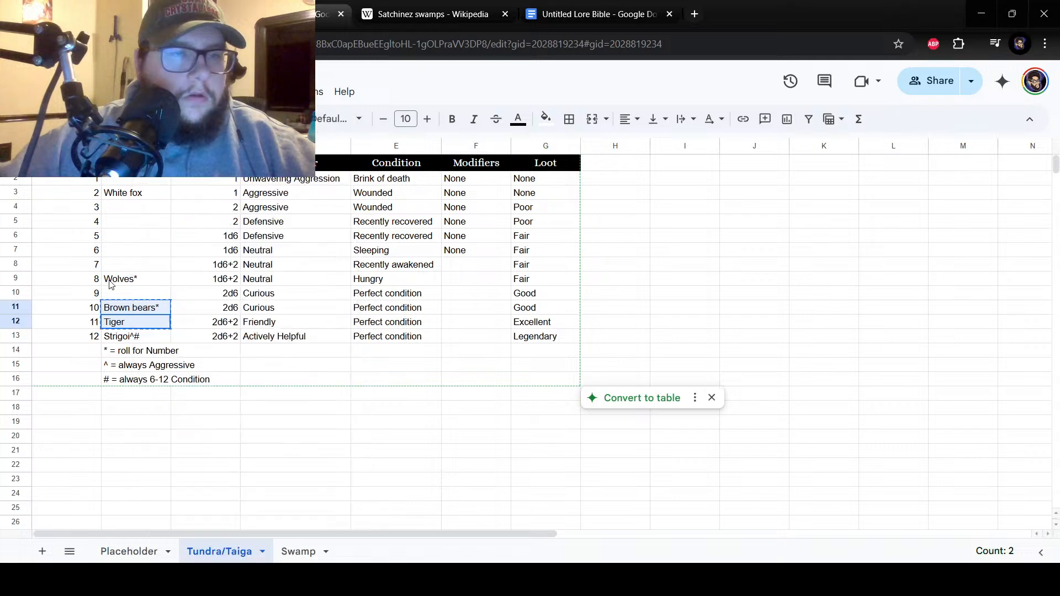
left_click(113, 297)
left_click_drag(112, 299, 113, 308)
right_click(114, 307)
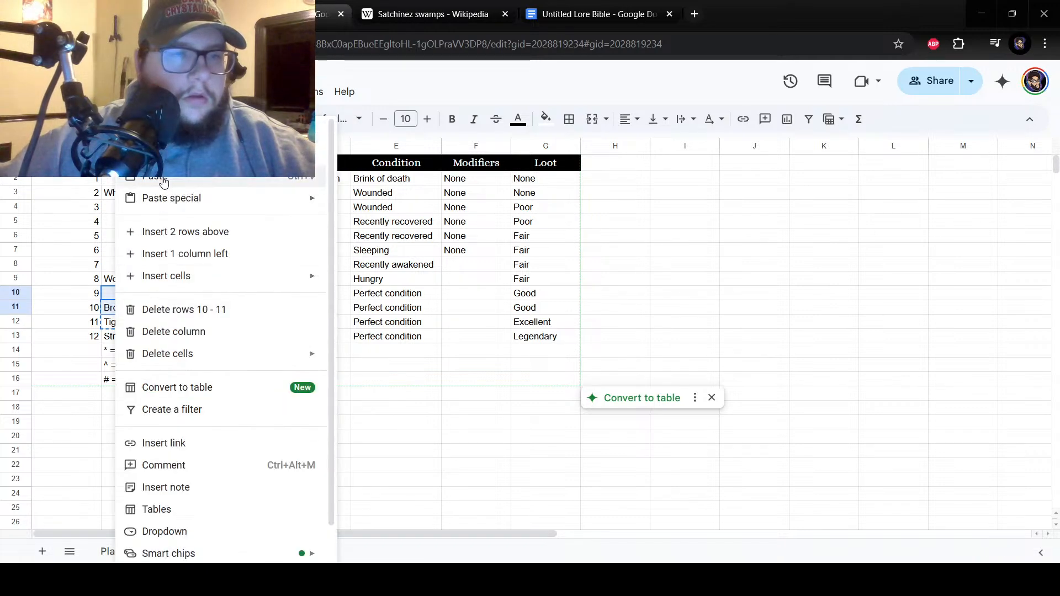
left_click(130, 180)
Replace the encounter for number 11 in cell B12 of the Tundra/Taiga sheet with "Yeti*".
left_click(137, 324)
type("Yeti")
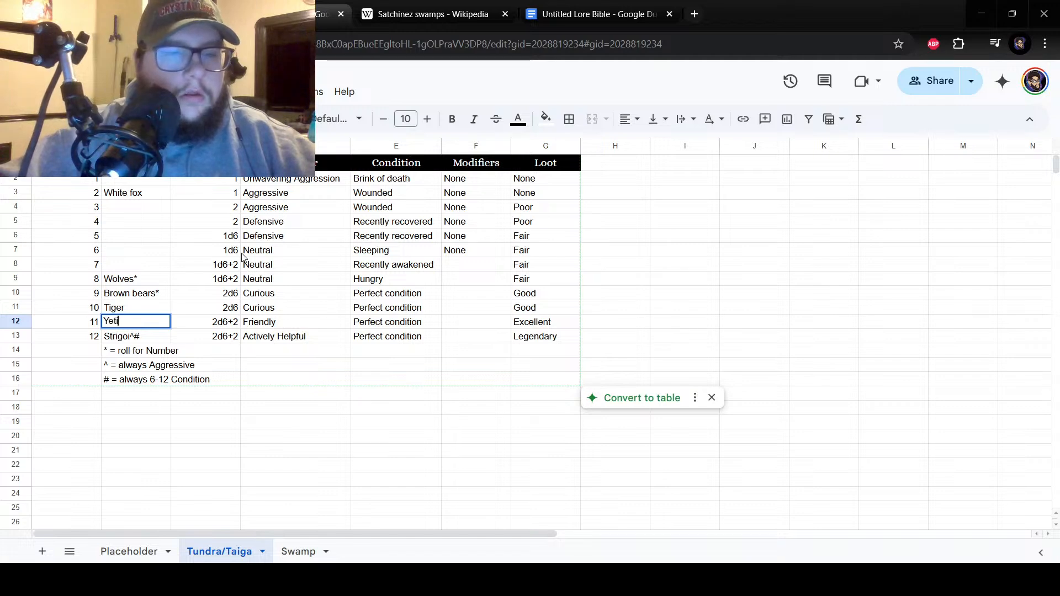
type("*")
key("Return")
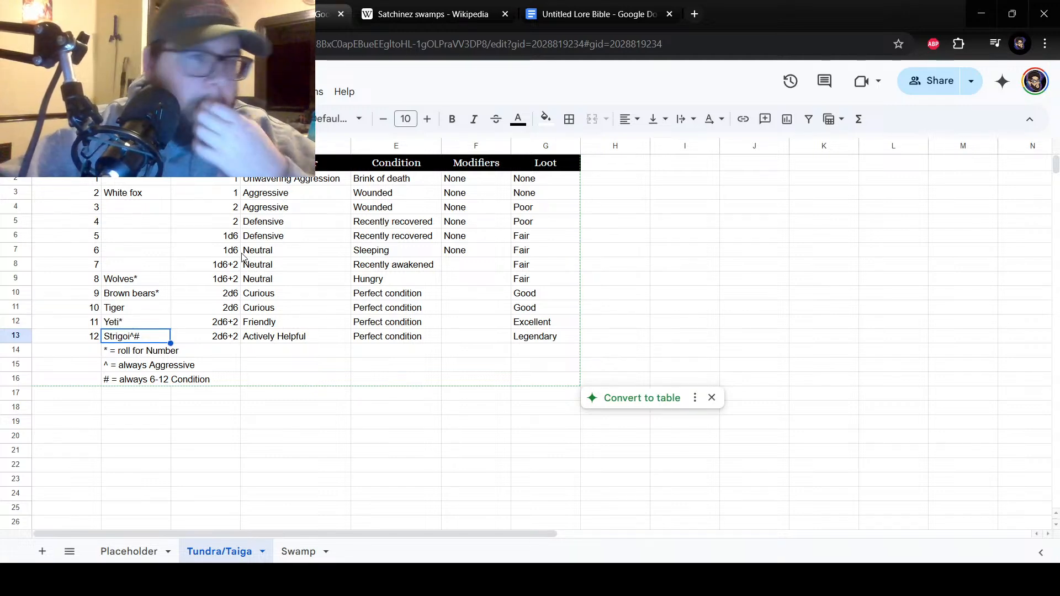
left_click(139, 277)
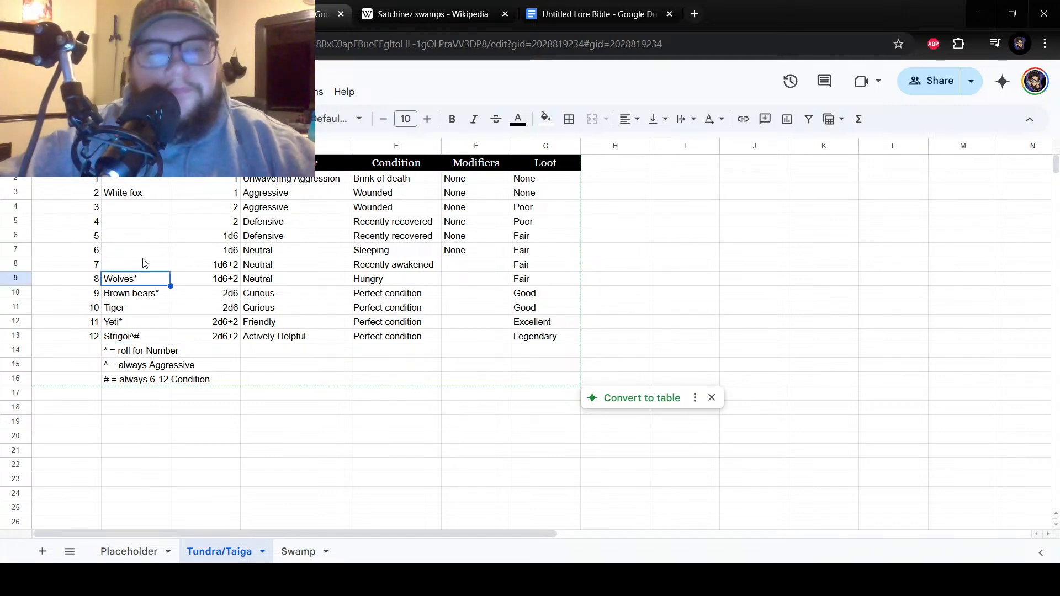
left_click(144, 266)
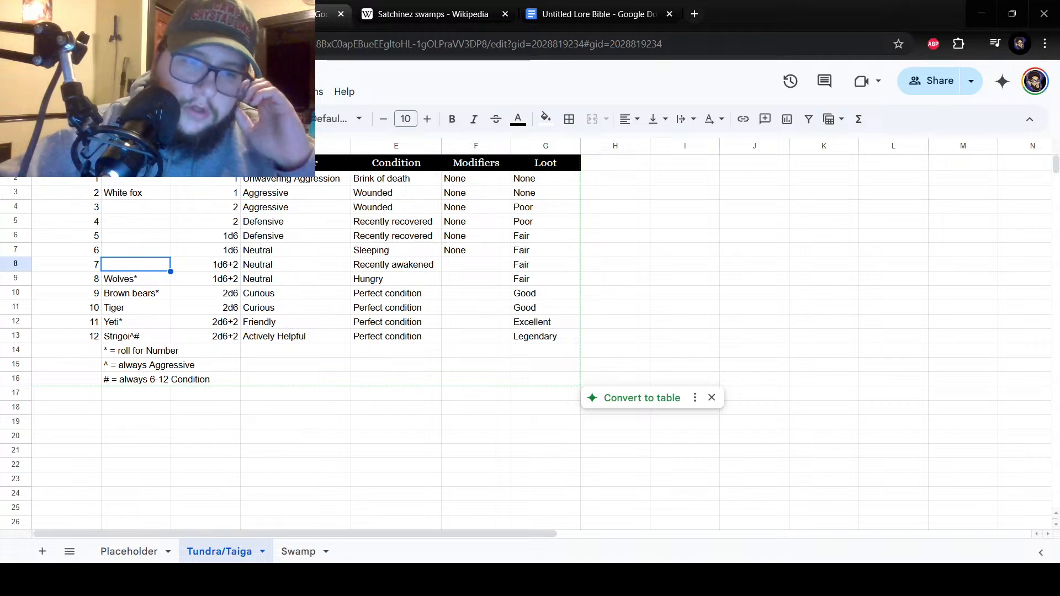
left_click(300, 577)
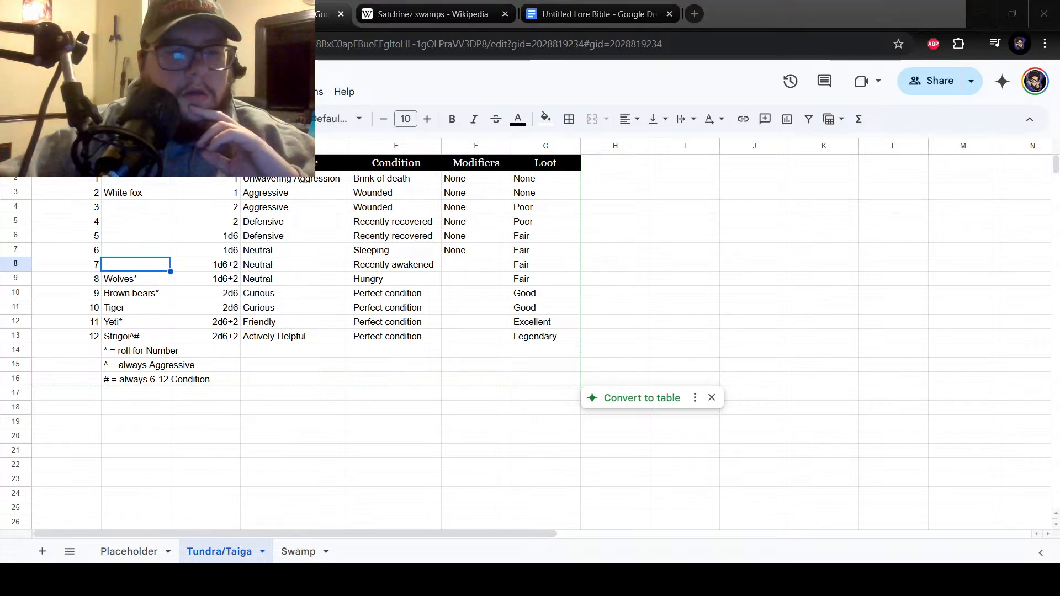
left_click(191, 534)
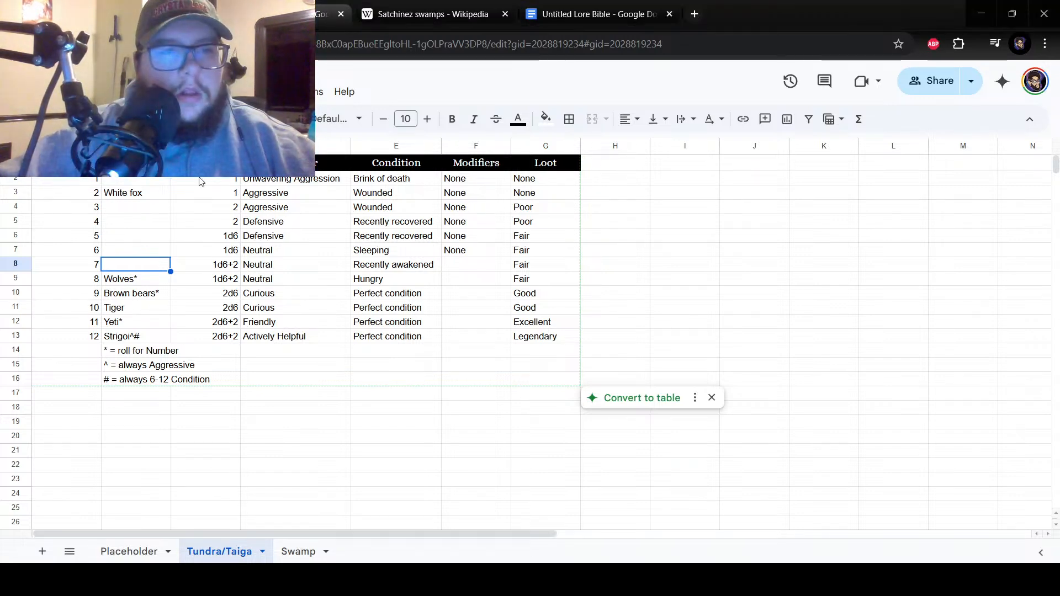
left_click(156, 183)
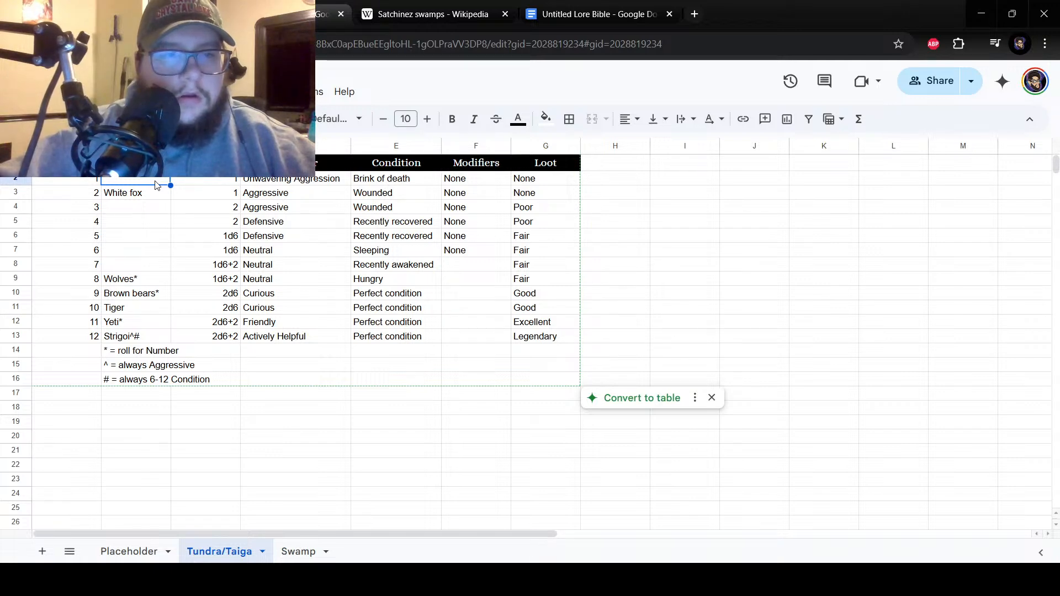
left_click(136, 206)
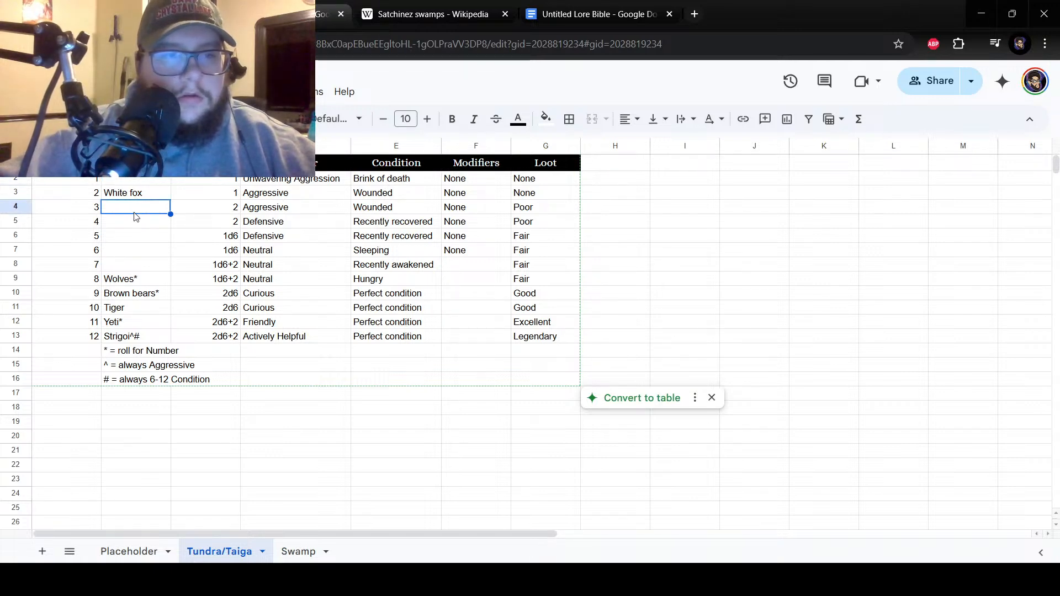
left_click(138, 223)
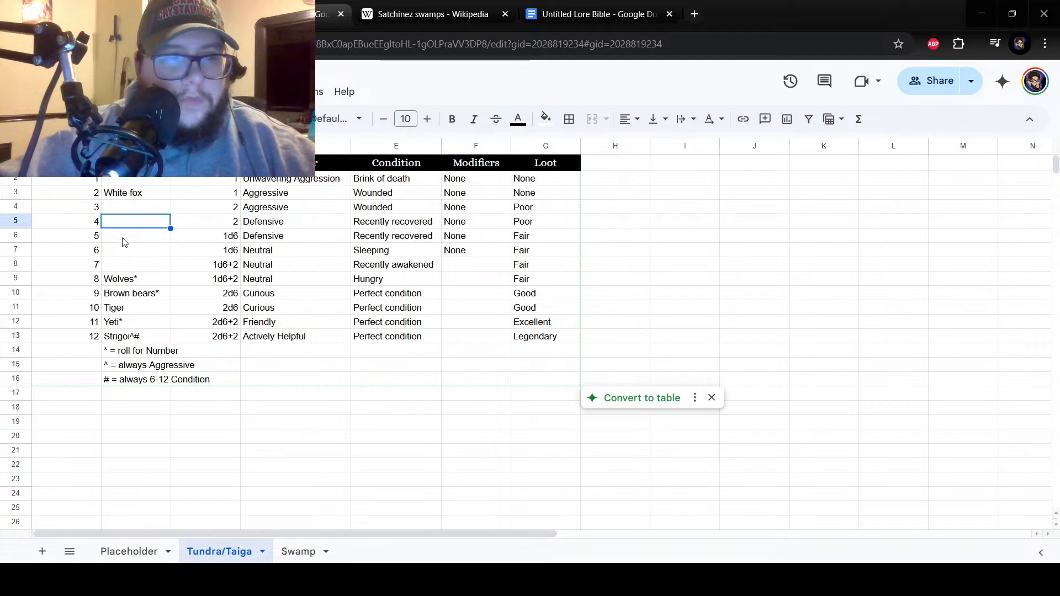
left_click(123, 239)
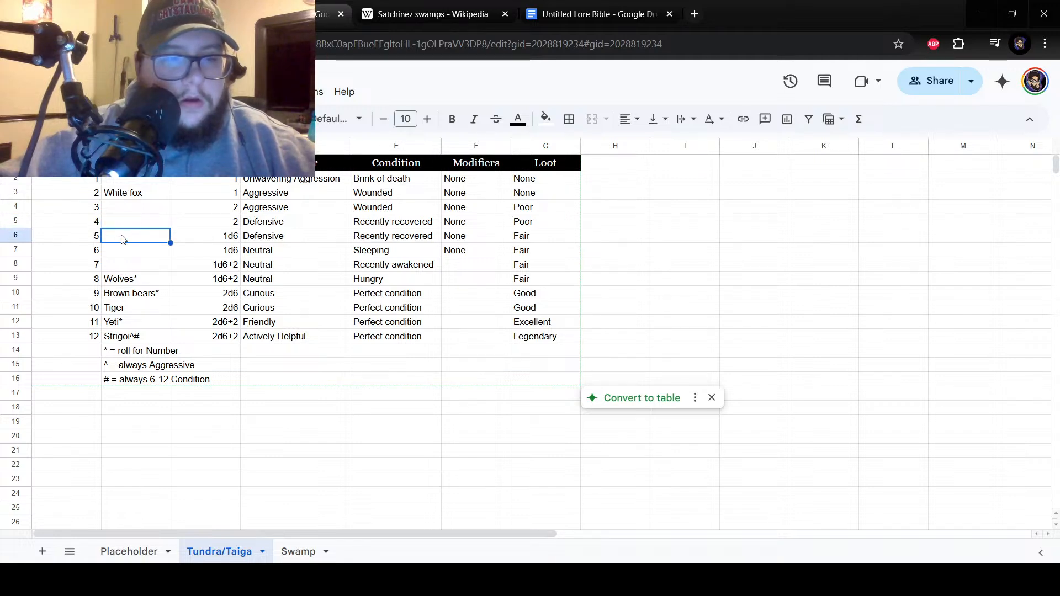
left_click(123, 223)
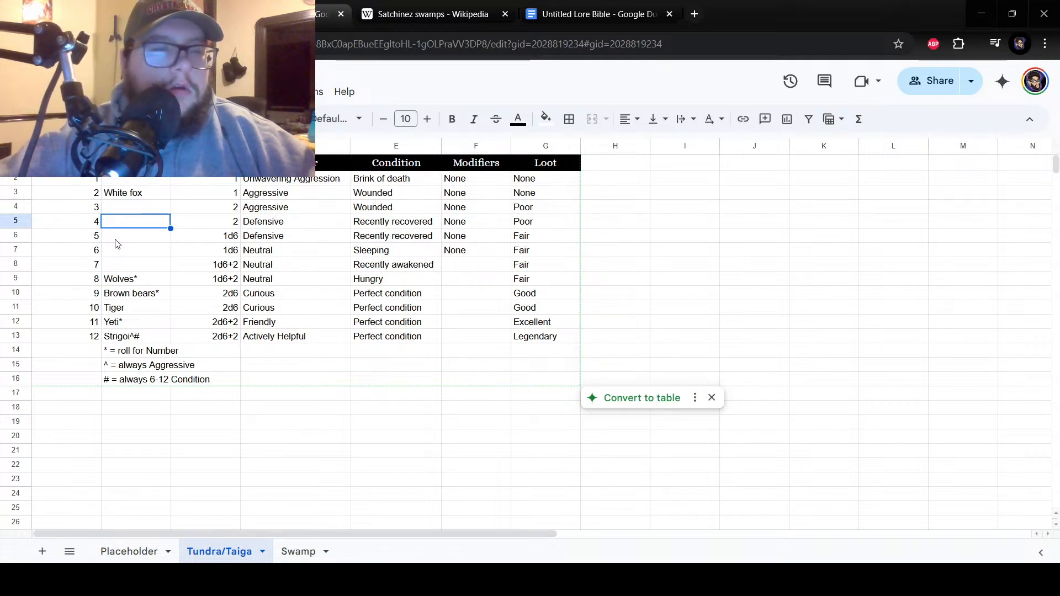
left_click(135, 290)
left_click(135, 309)
left_click(139, 299)
left_click(147, 268)
left_click(146, 240)
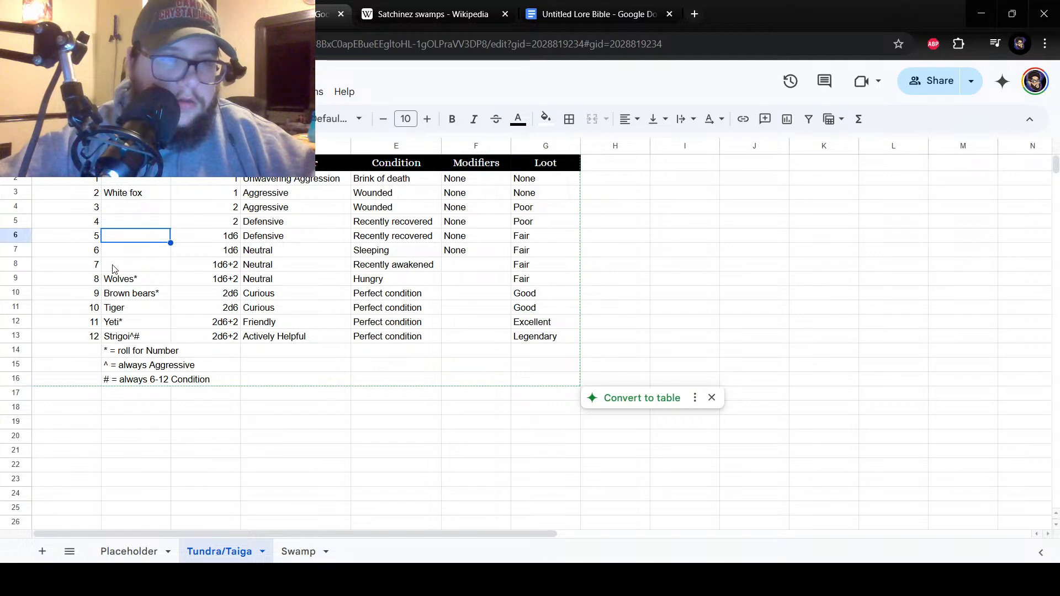
left_click(121, 249)
left_click(124, 241)
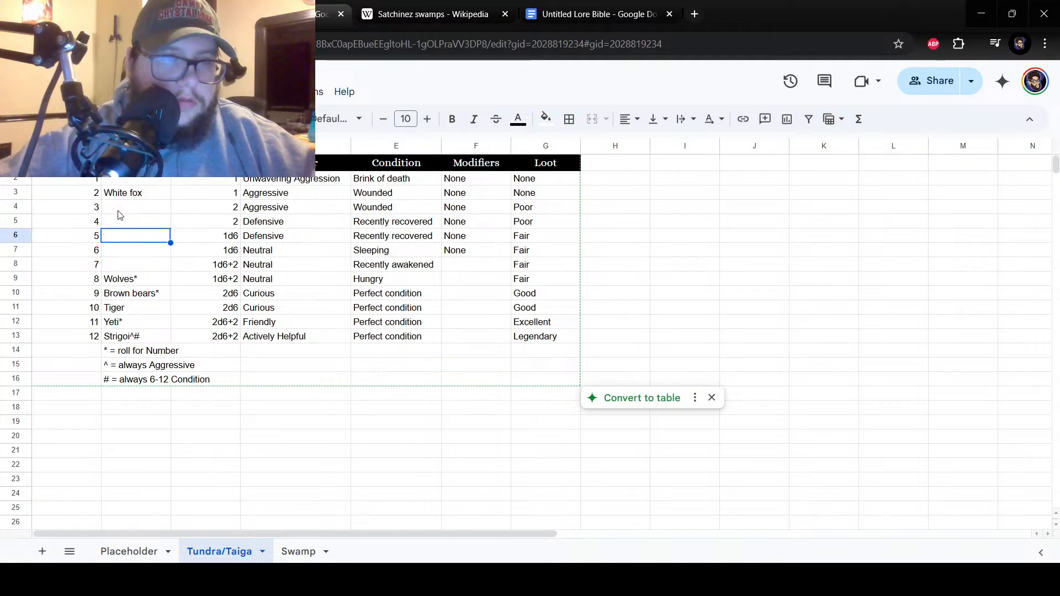
Enter "Goats*" as the encounter for number 3 in cell B4 of the Tundra/Taiga sheet.
left_click(118, 211)
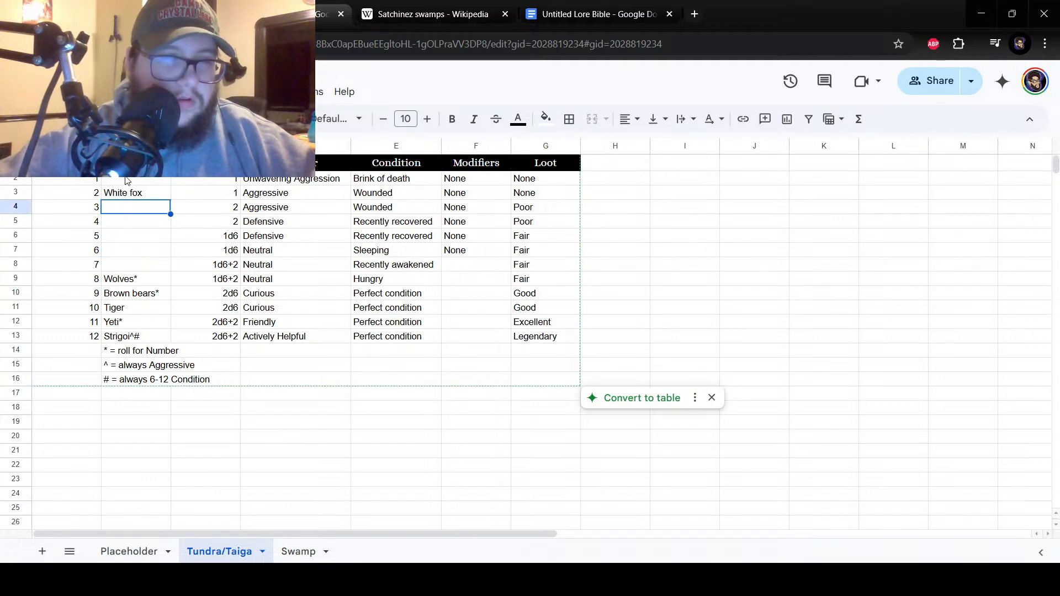
type("Goa")
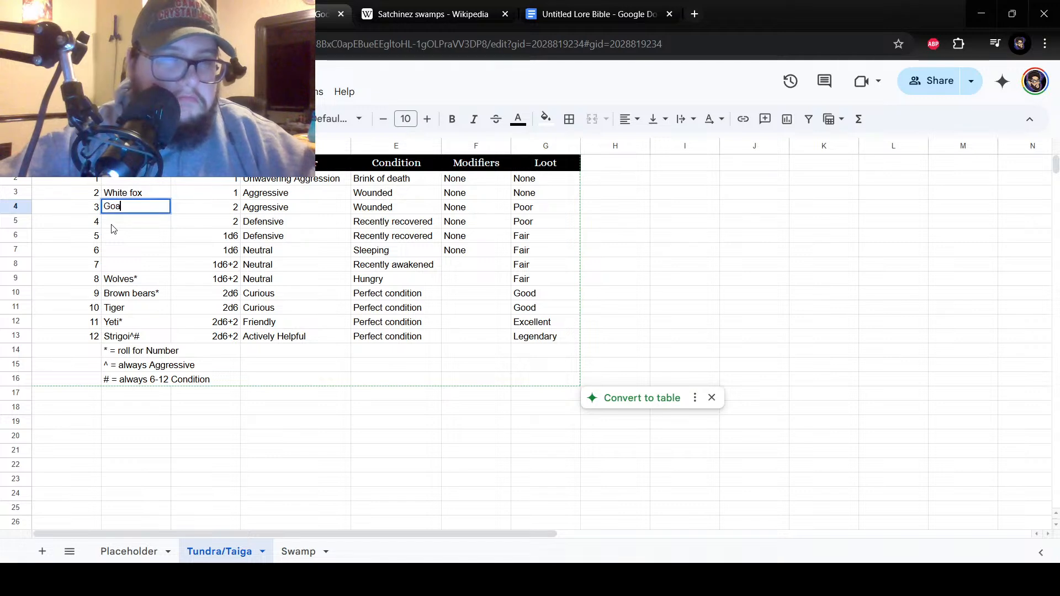
type("t*")
key("Return")
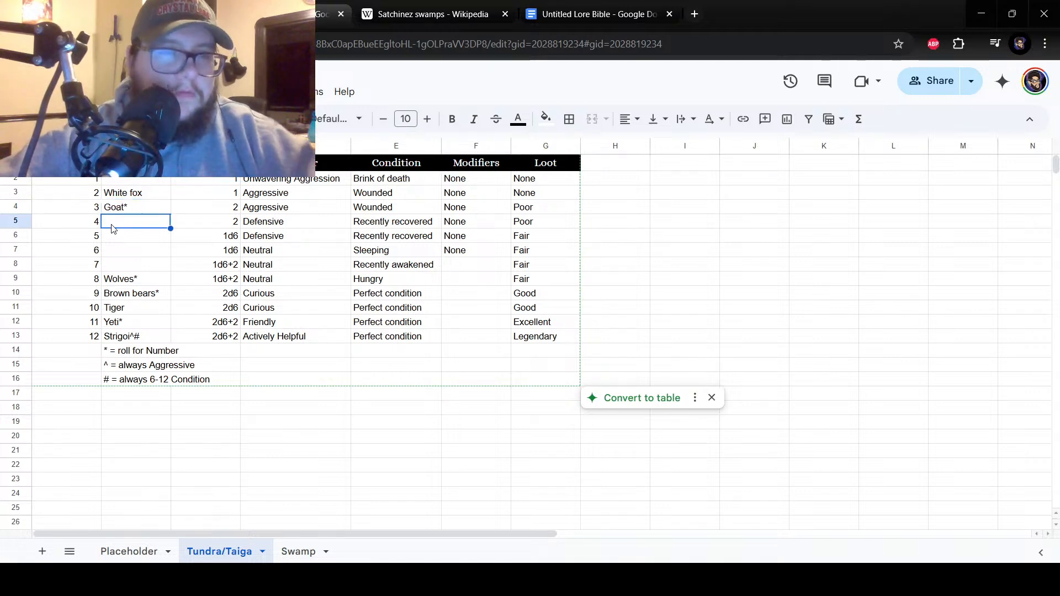
left_click(135, 294)
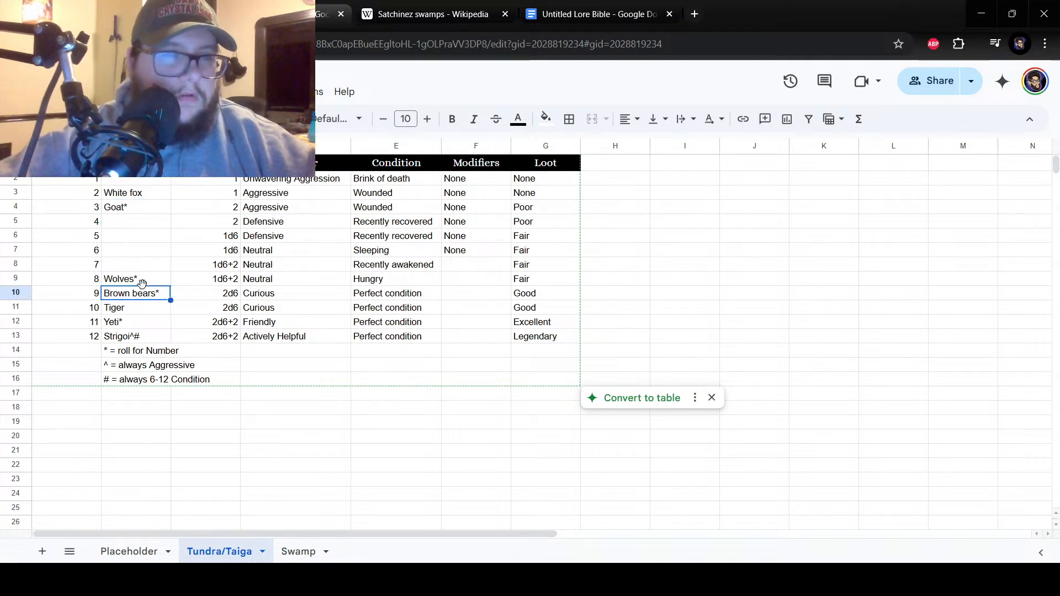
left_click(147, 255)
left_click(144, 206)
left_click(128, 206)
type("s")
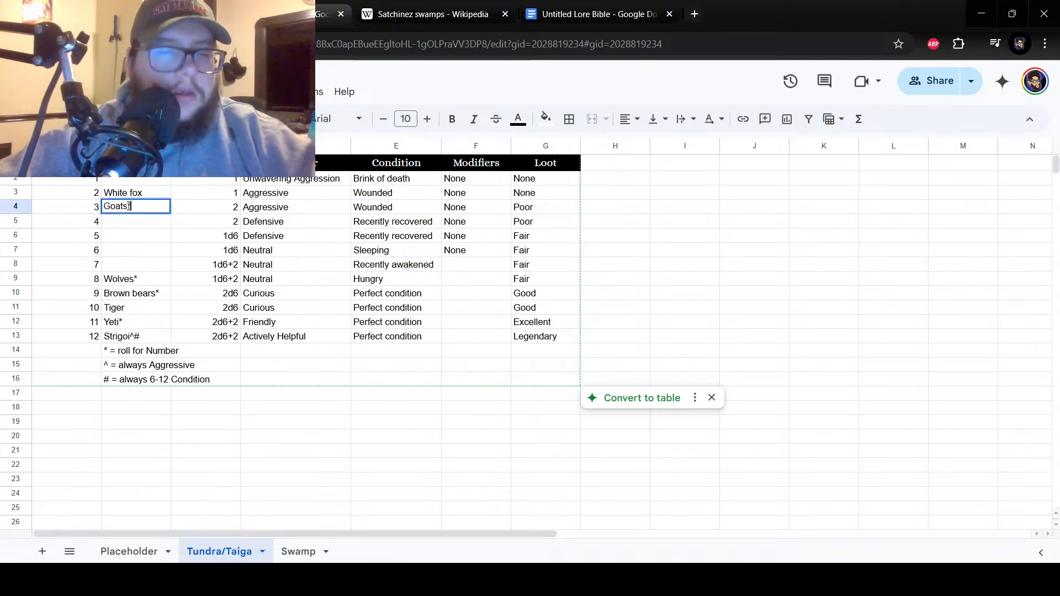
key("Return")
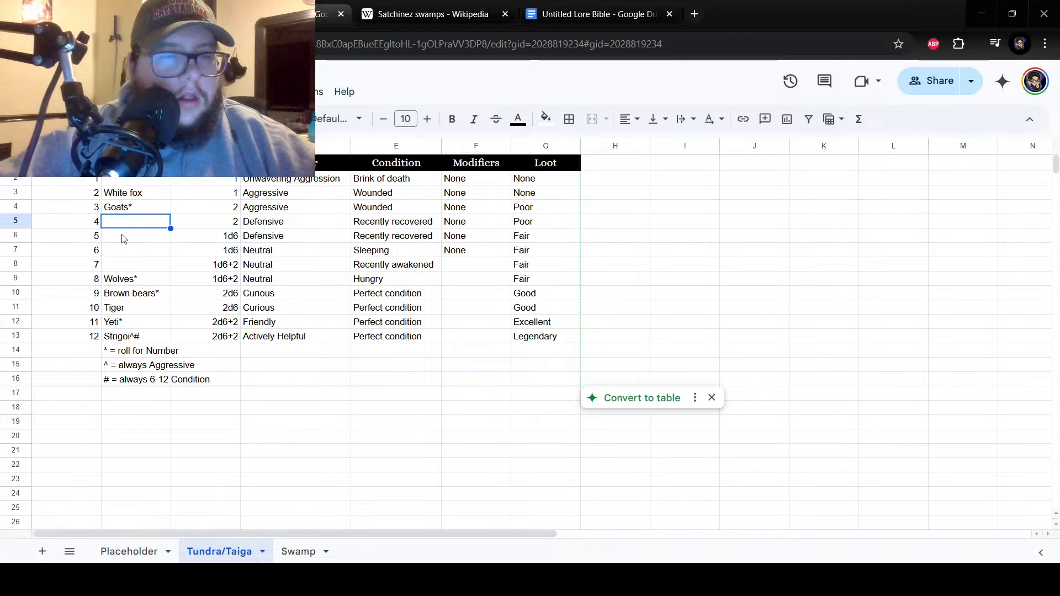
Check the Placeholder and Swamp sheets and enter "Bandits*" for number 7 in cell B8 of the Tundra/Taiga sheet.
left_click(137, 553)
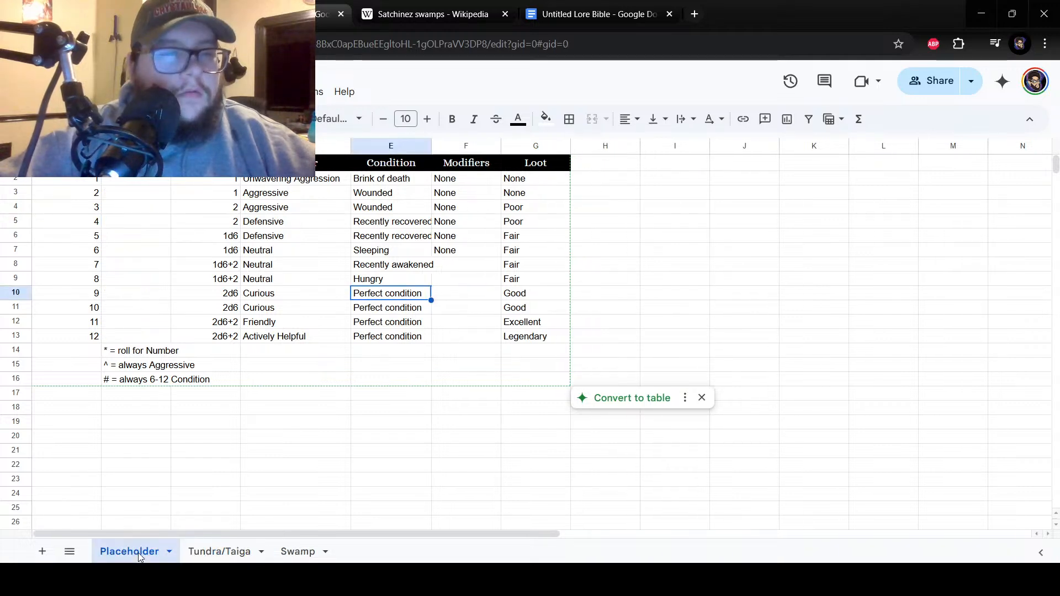
left_click(295, 551)
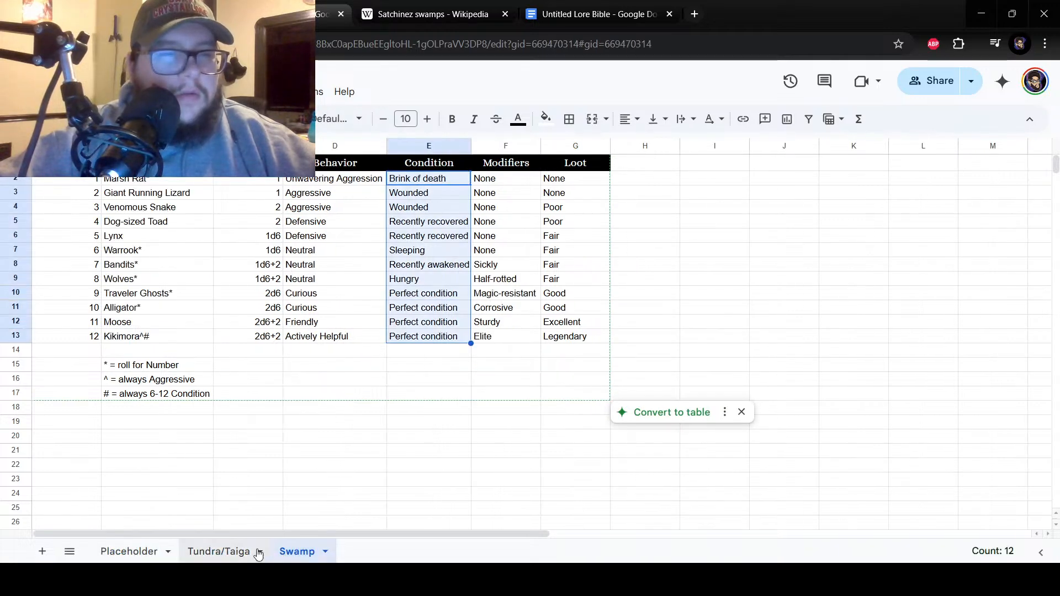
left_click(207, 552)
left_click(138, 267)
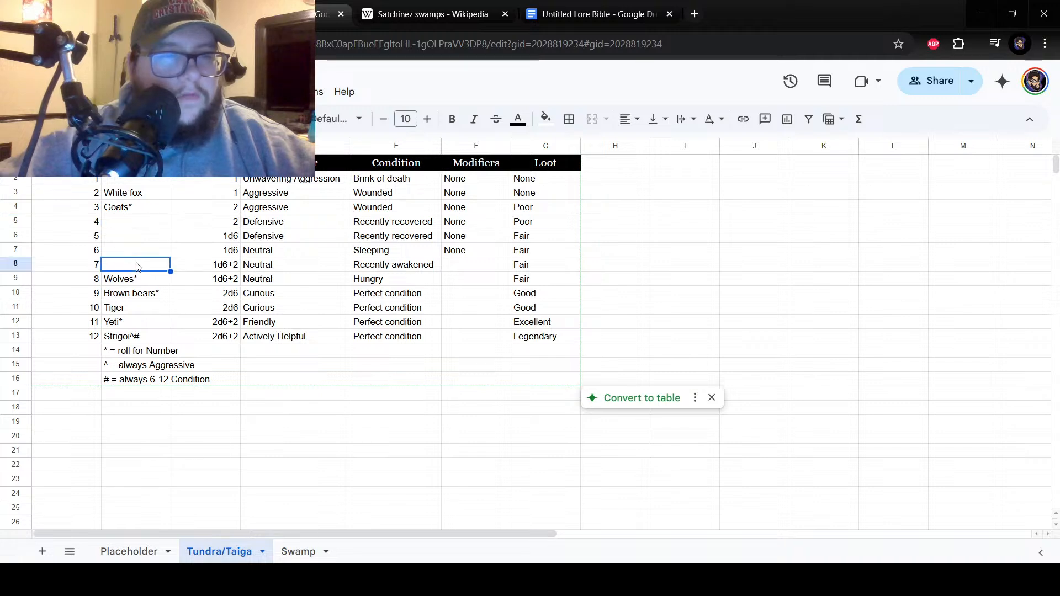
type("Bandits")
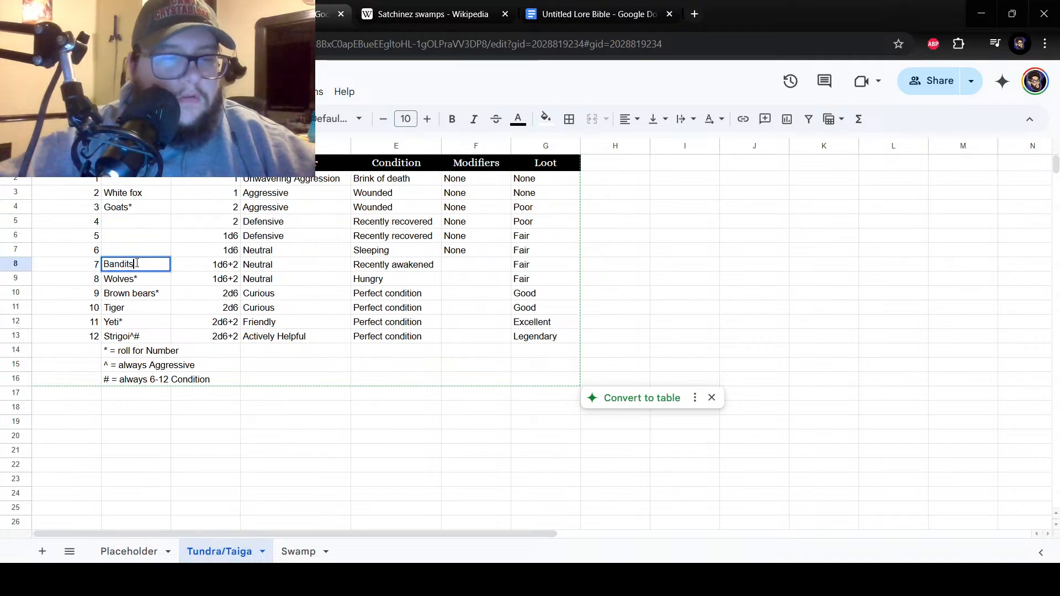
type("*")
key("Return")
Enter "Hermit" as the encounter for number 6 in cell B7 of the Tundra/Taiga sheet.
left_click(132, 238)
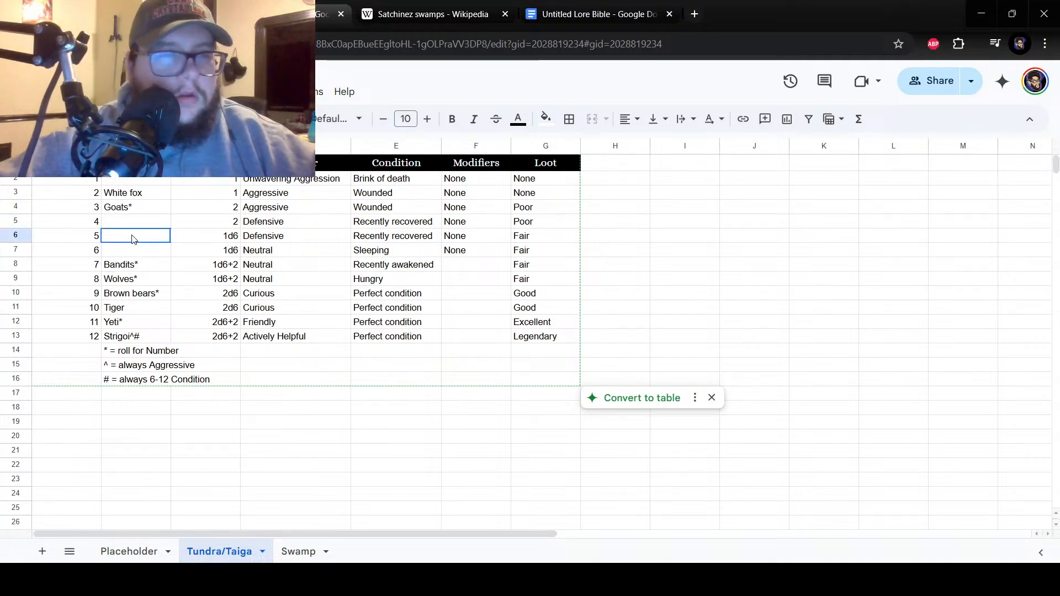
left_click(130, 222)
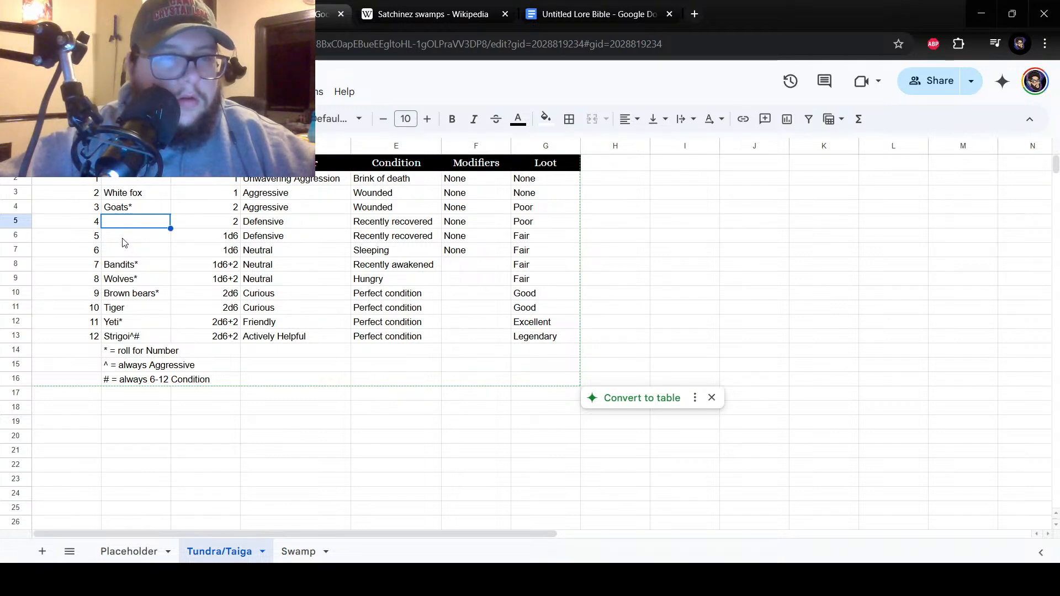
left_click(113, 253)
type("Hermit")
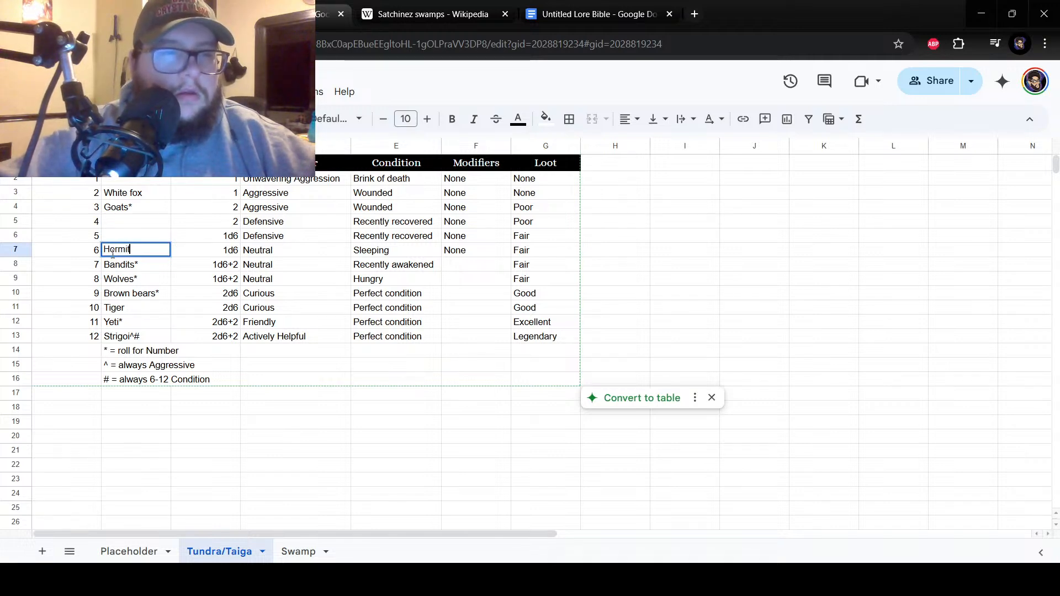
key("Return")
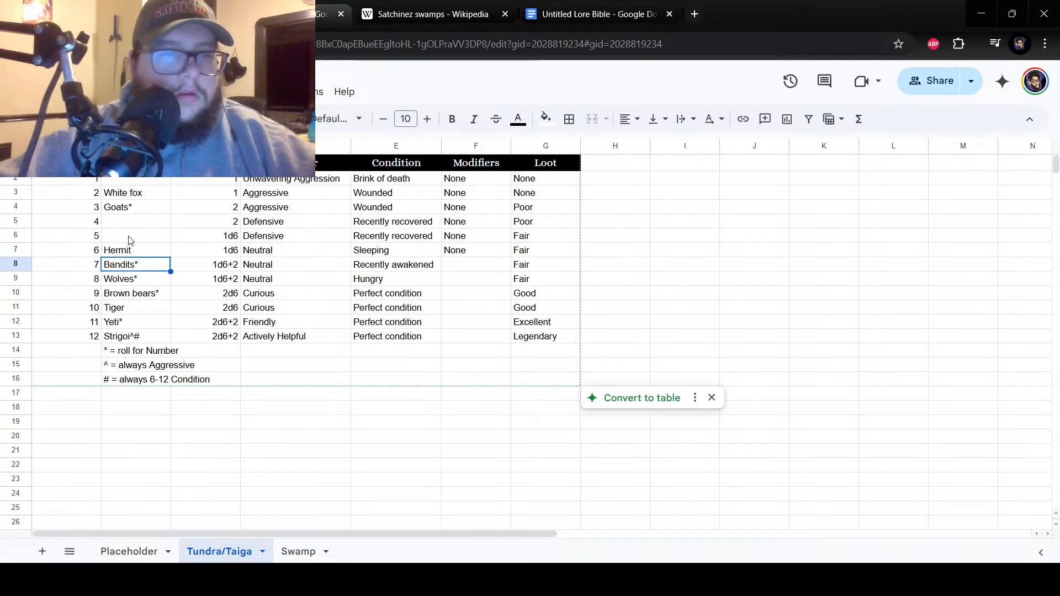
left_click(129, 243)
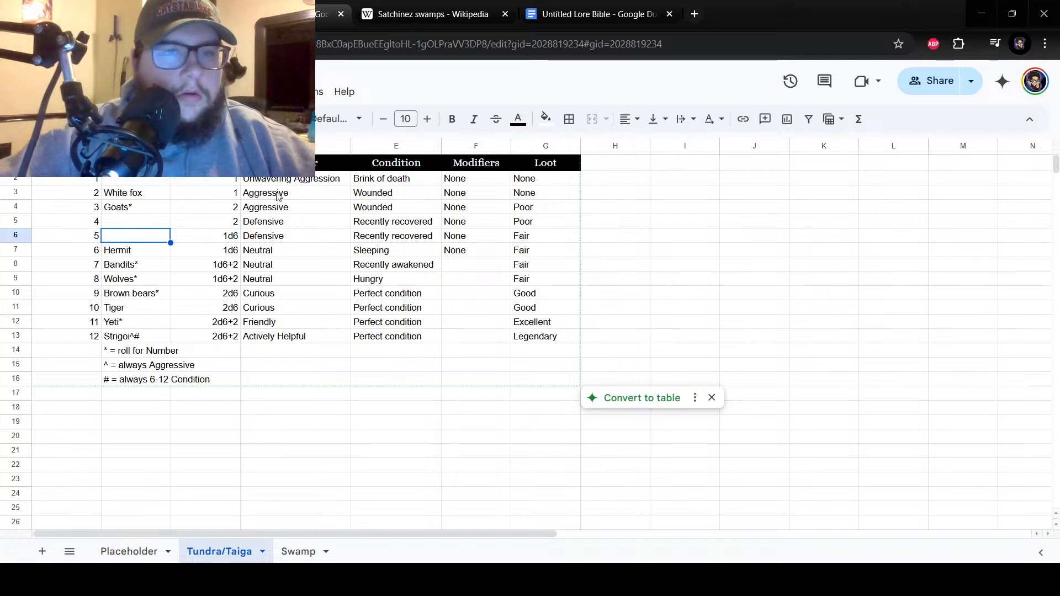
left_click(137, 251)
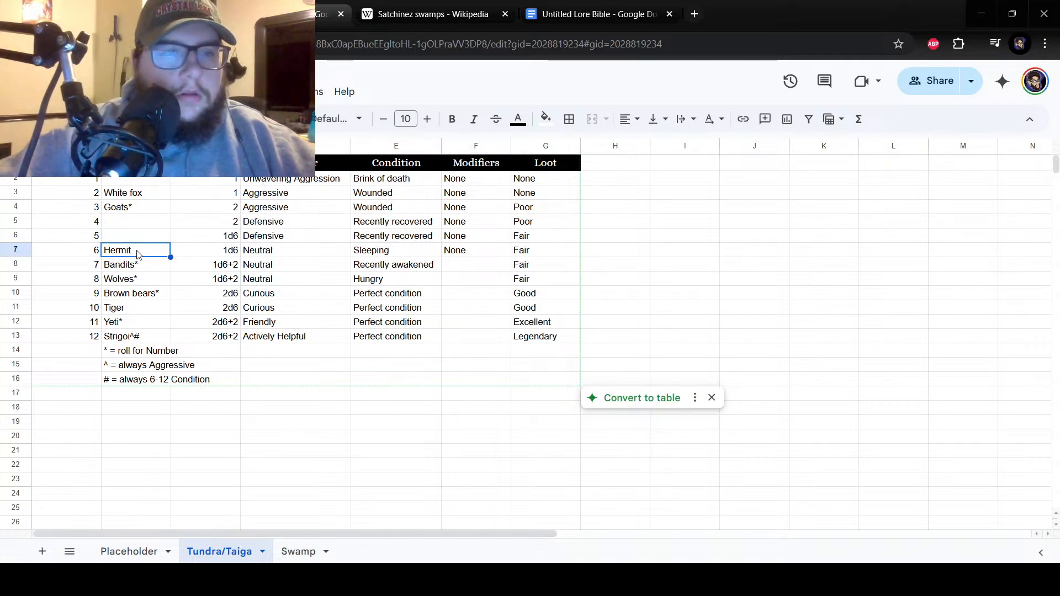
left_click(269, 181)
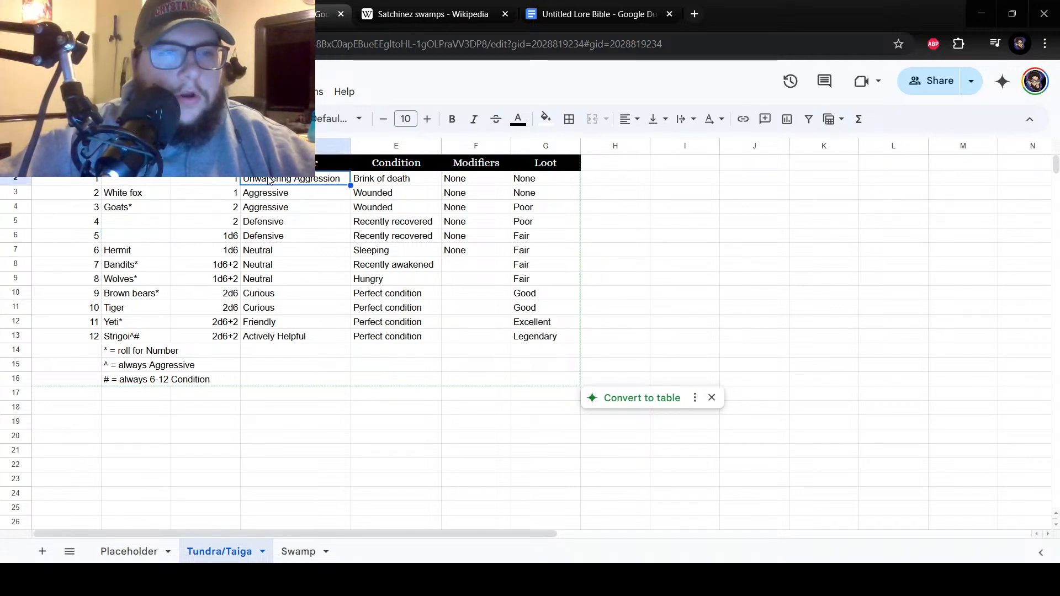
left_click(135, 253)
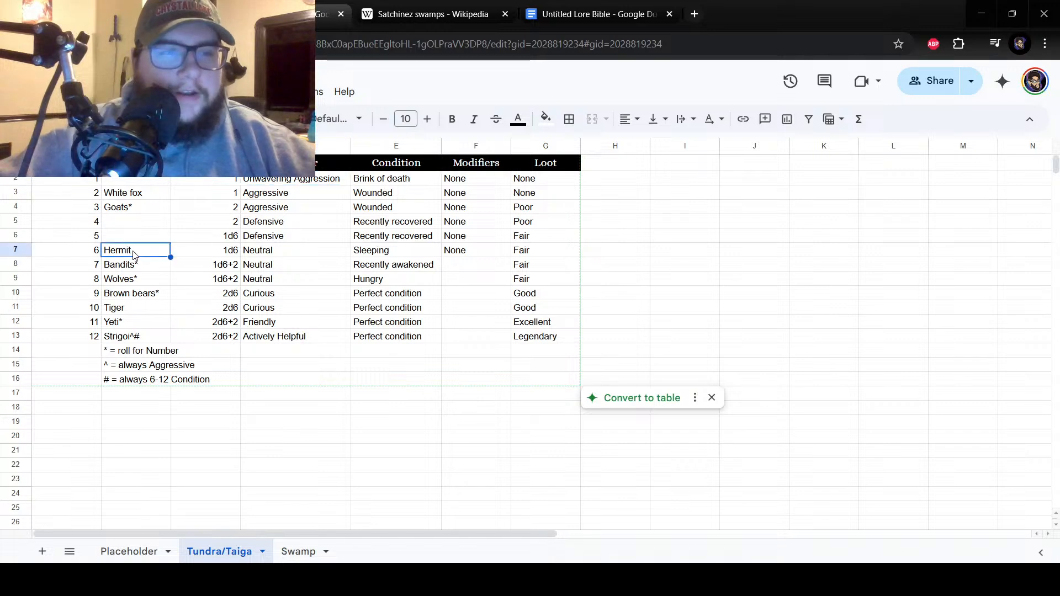
right_click(117, 223)
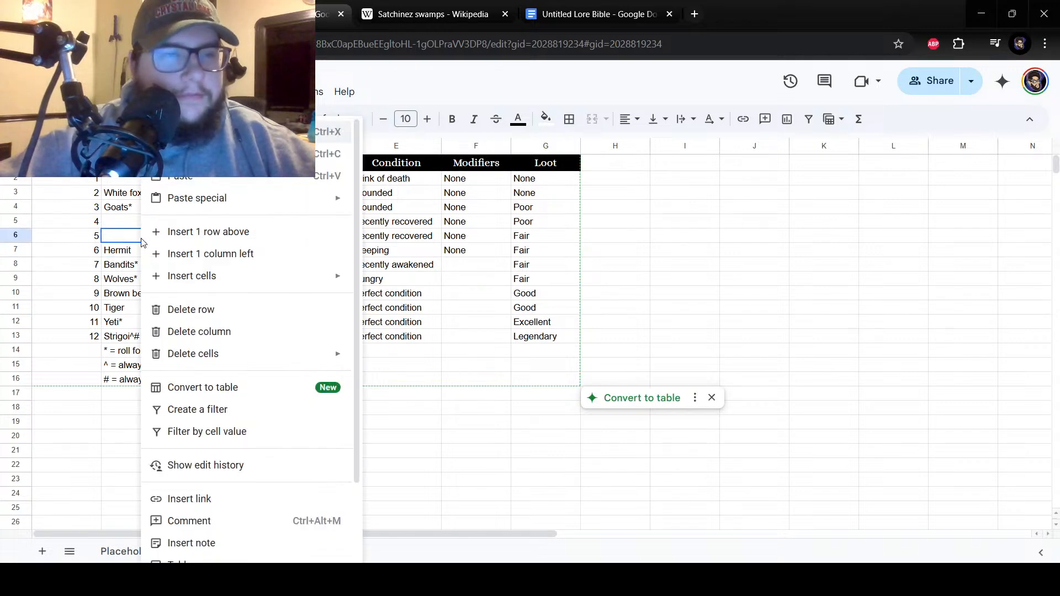
key("Escape")
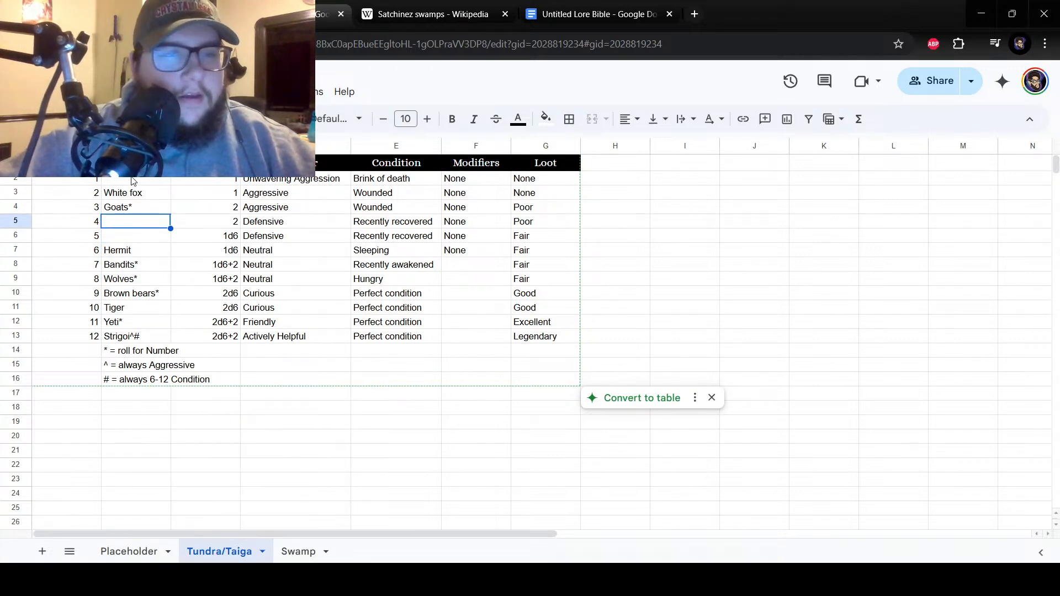
Check the Satchinez swamps article's fauna and the Swamp sheet, and enter "Lynx" for number 5 in cell B6 of the Tundra/Taiga sheet.
left_click(126, 236)
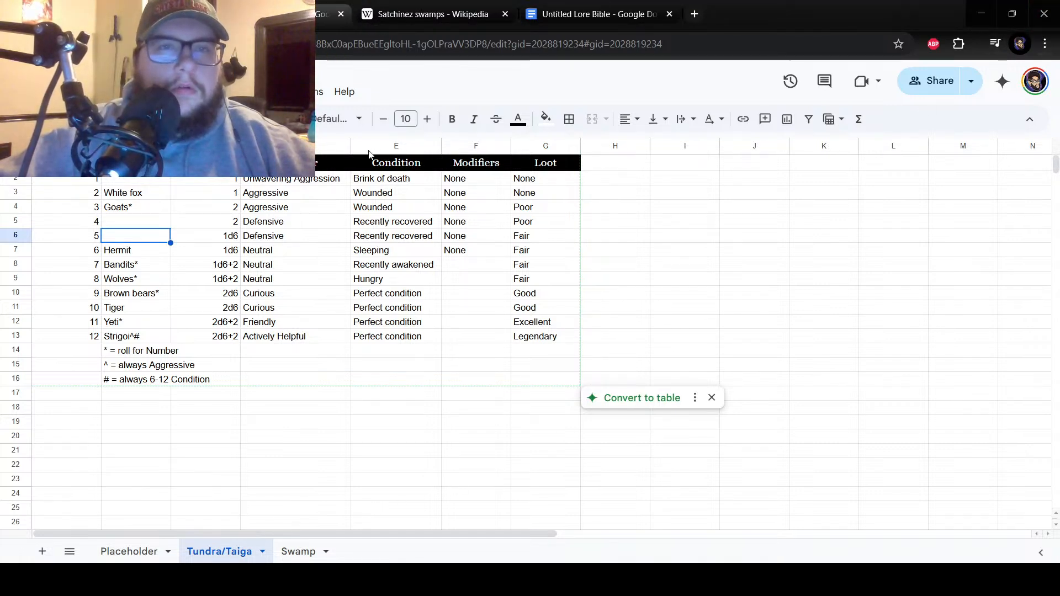
left_click(425, 9)
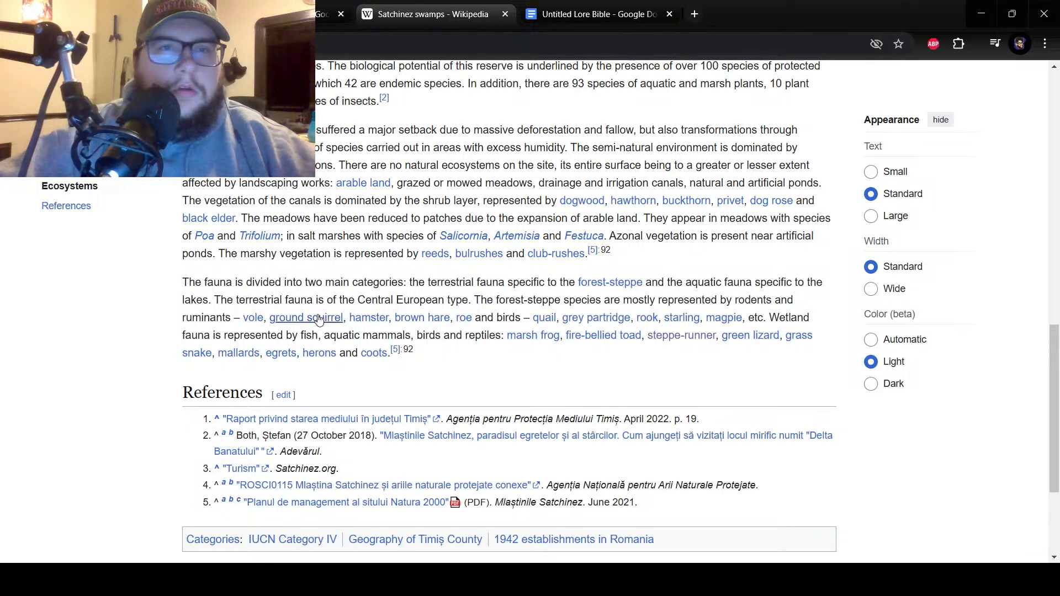
left_click(299, 581)
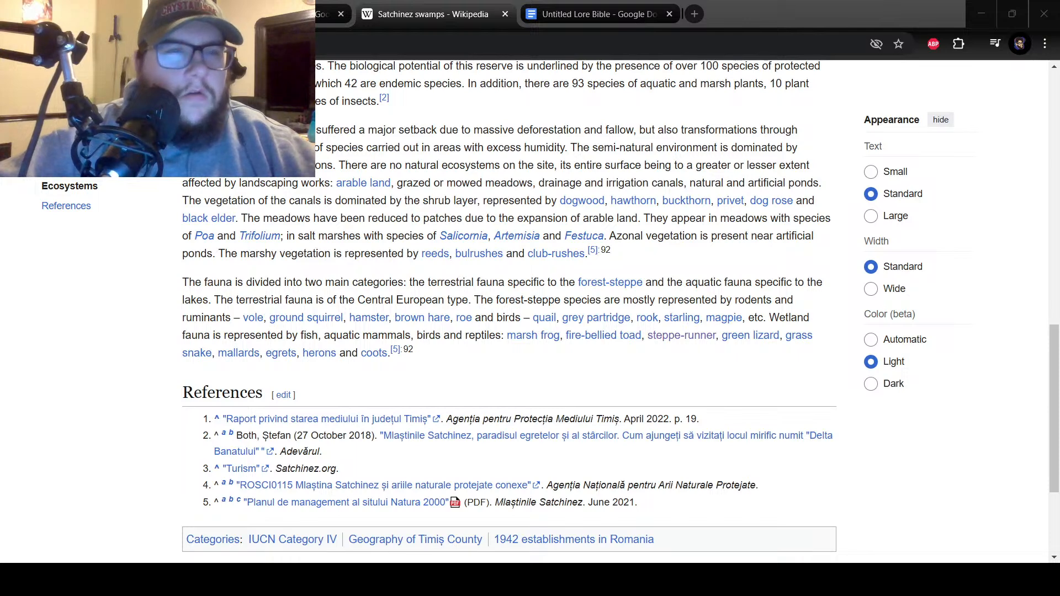
left_click(164, 535)
left_click(303, 12)
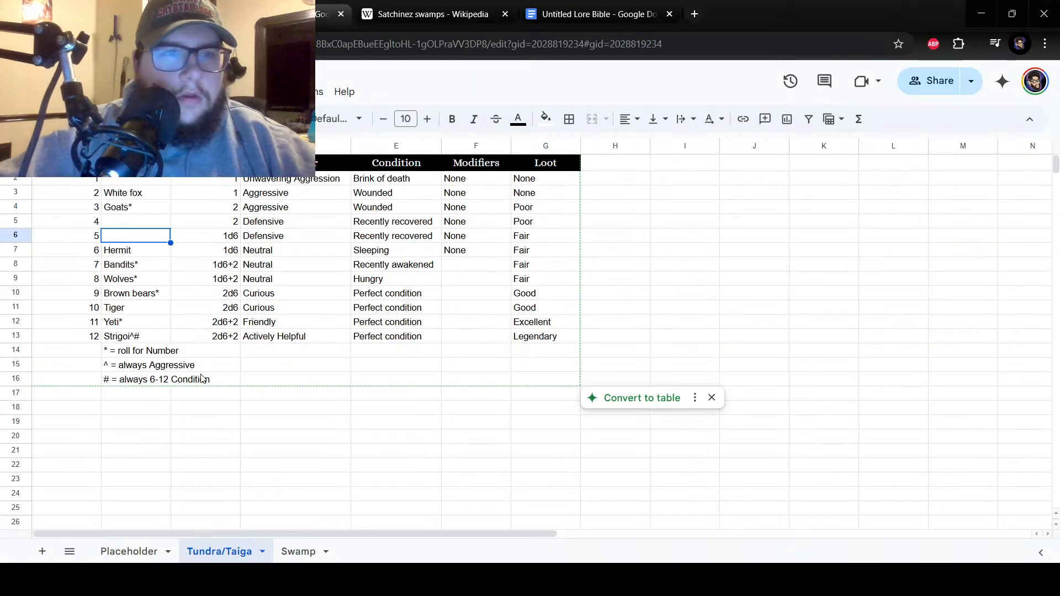
left_click(301, 547)
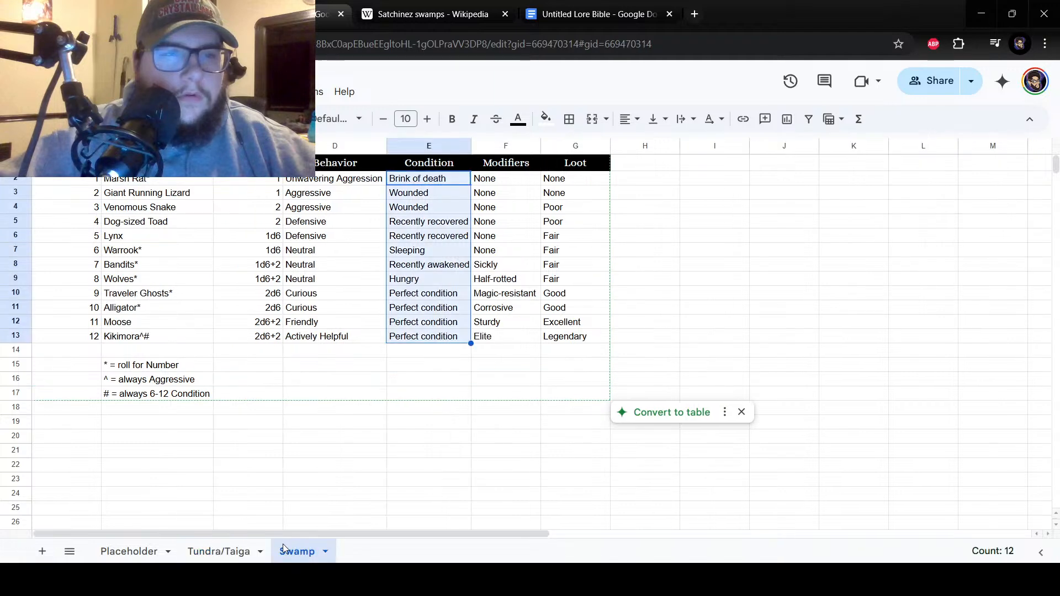
left_click(226, 548)
type("Lynx")
key("Return")
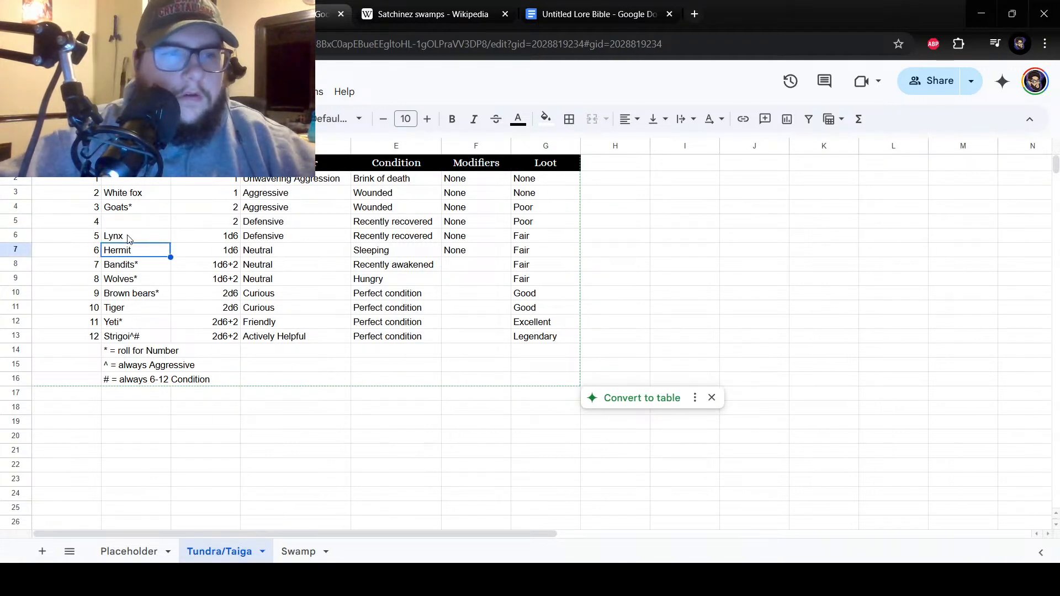
left_click(160, 239)
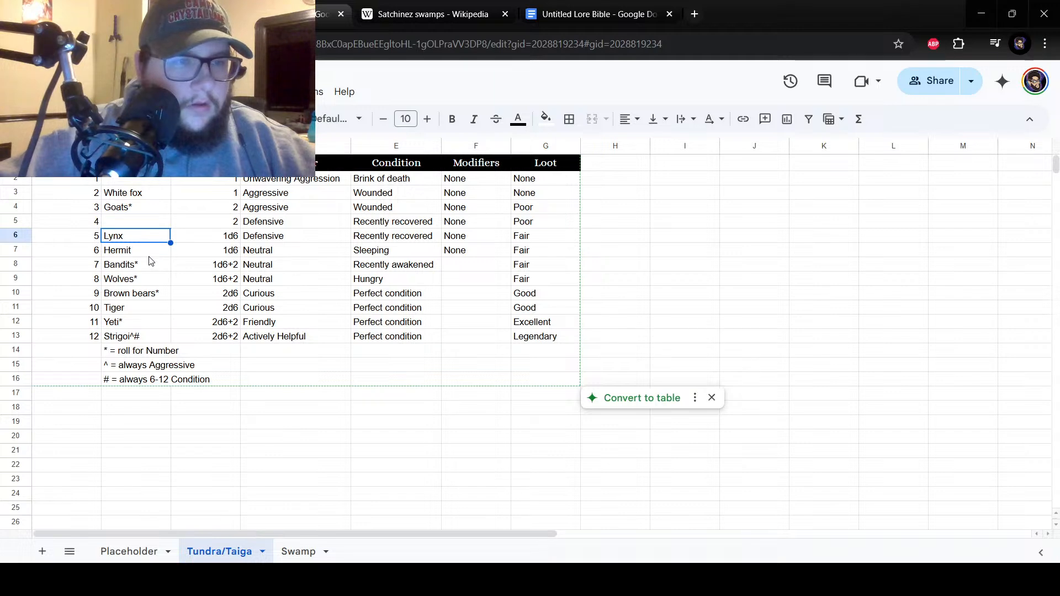
left_click(143, 250)
left_click(139, 310)
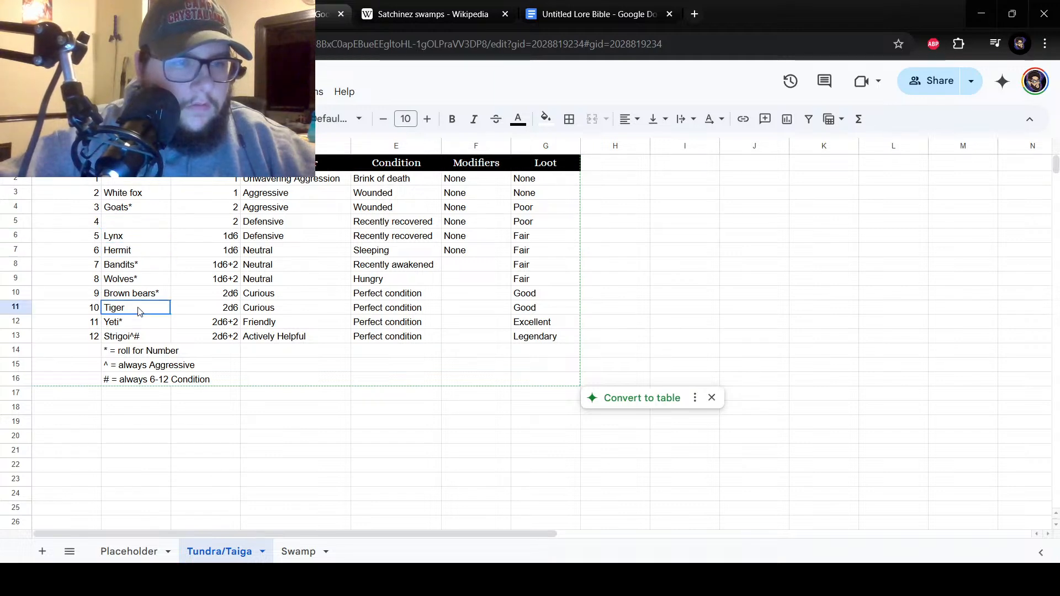
left_click(141, 337)
left_click(148, 227)
left_click(146, 182)
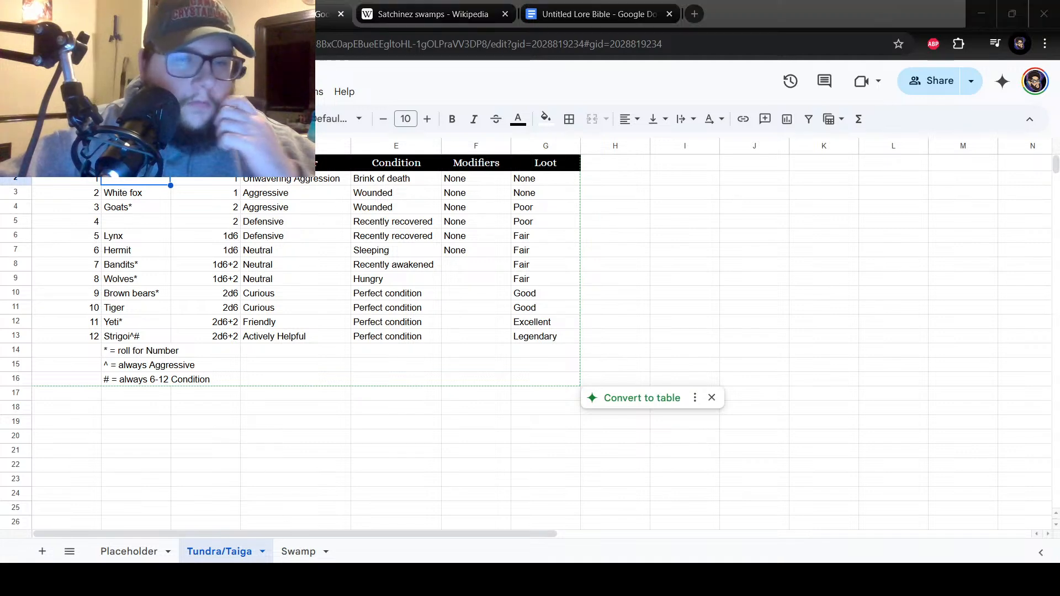
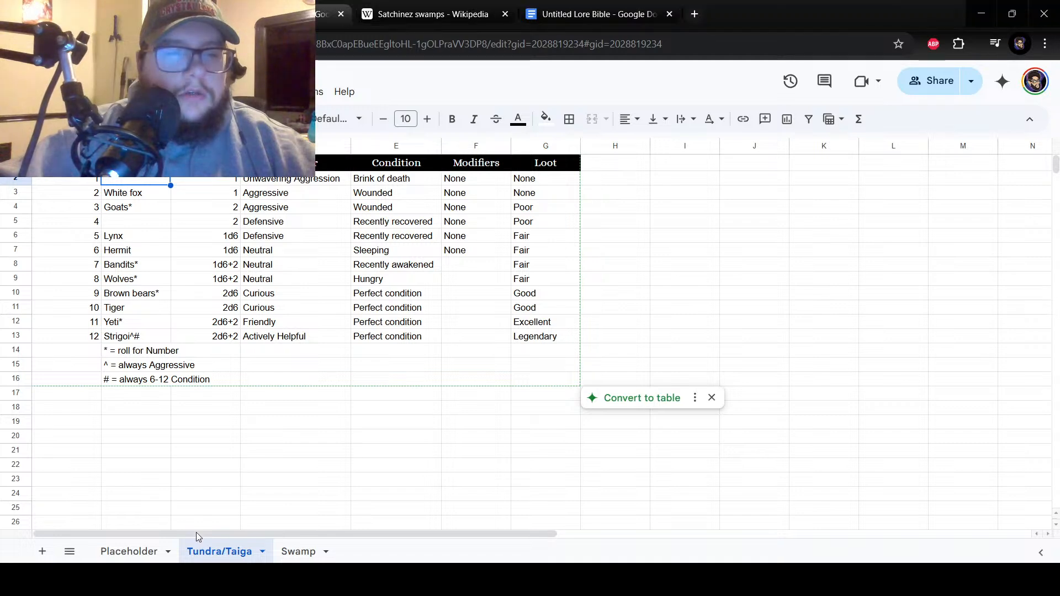
Check the Swamp sheet, then copy "Lynx" from cell B6 up to number 4 in cell B5 of the Tundra/Taiga sheet.
left_click(240, 354)
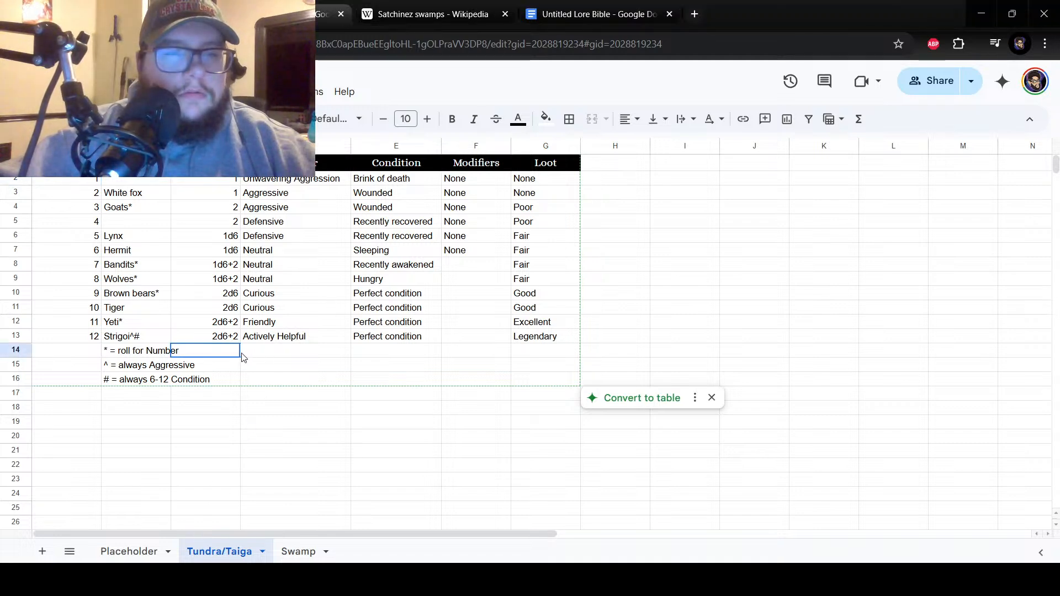
left_click(138, 229)
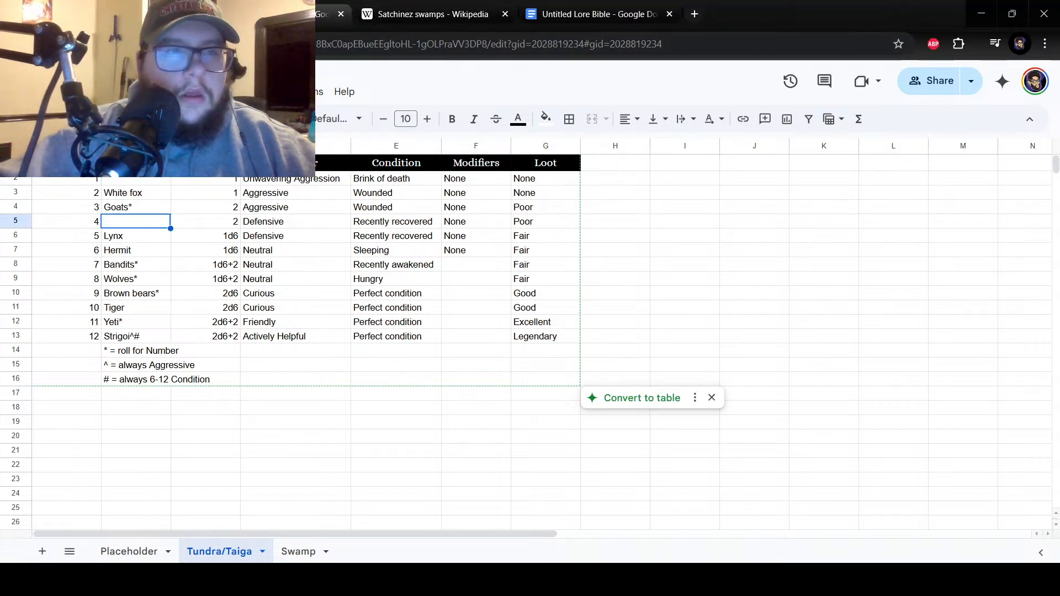
left_click(291, 548)
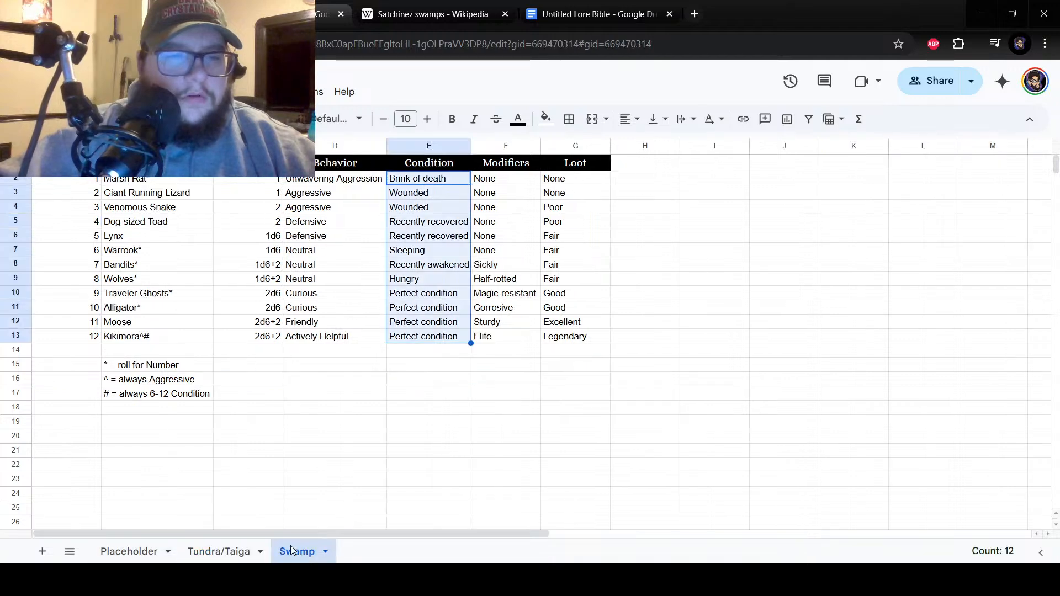
left_click(246, 548)
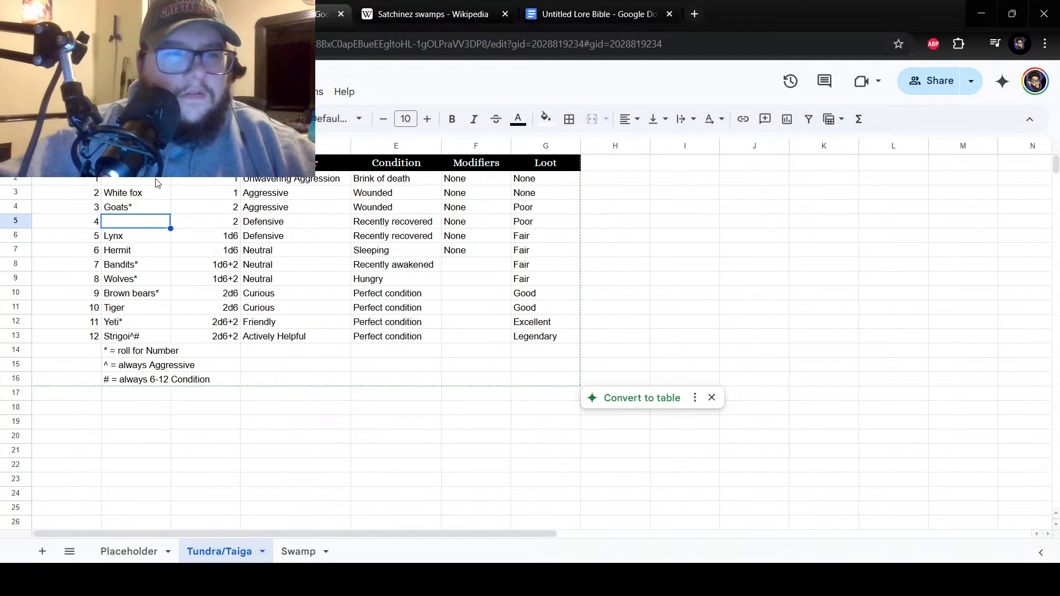
left_click(295, 552)
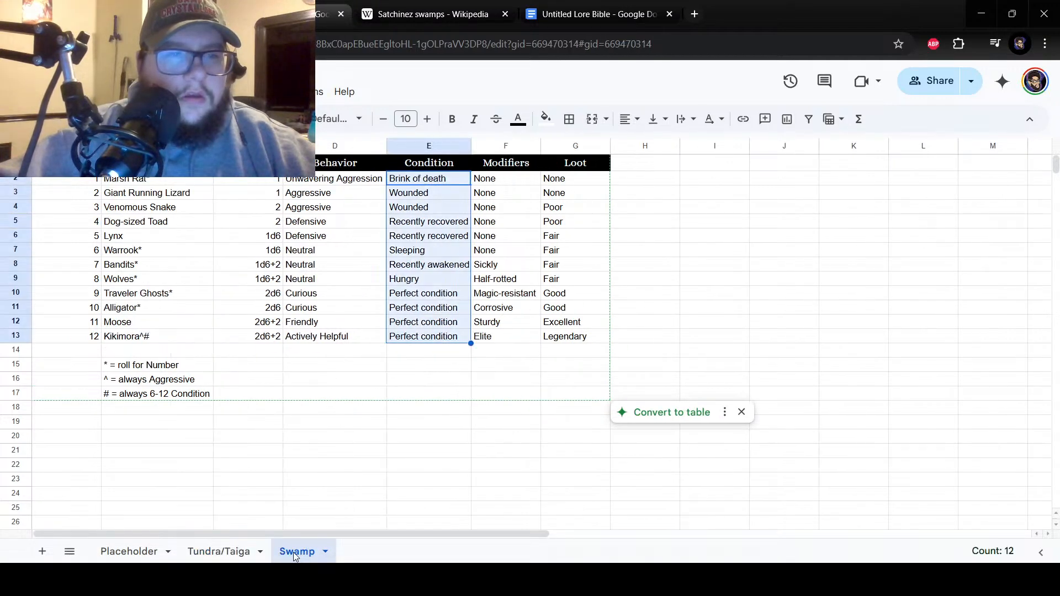
left_click(247, 549)
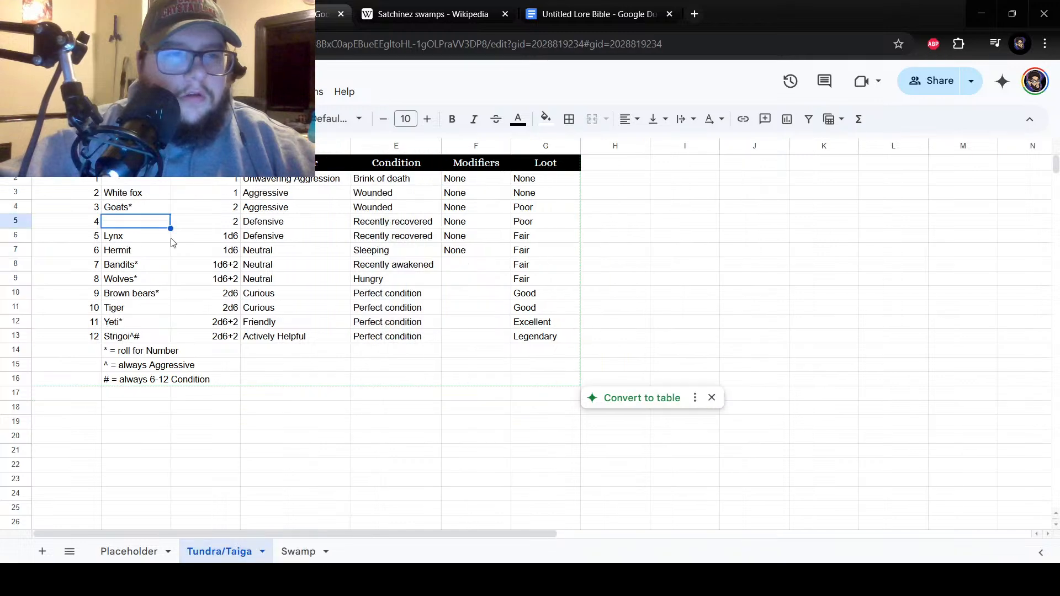
left_click(159, 243)
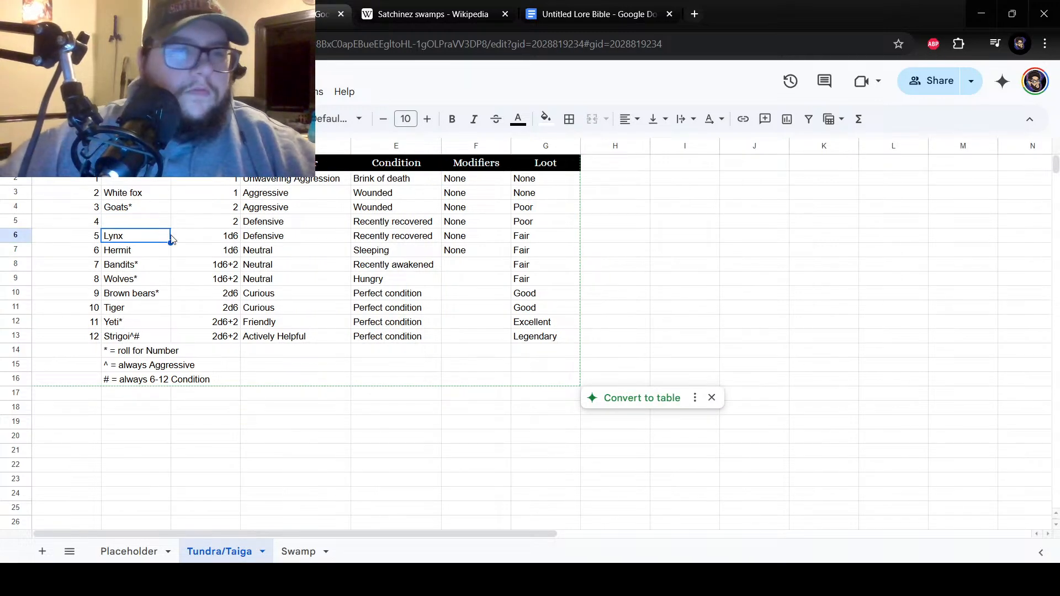
left_click_drag(170, 242, 166, 224)
Replace the encounter for number 5 in cell B6 with "Warrook".
left_click(152, 234)
double_click(151, 233)
key("BackSpace")
key("BackSpace")
key("BackSpace")
key("BackSpace")
type("Warrir")
key("BackSpace")
key("BackSpace")
type("oo")
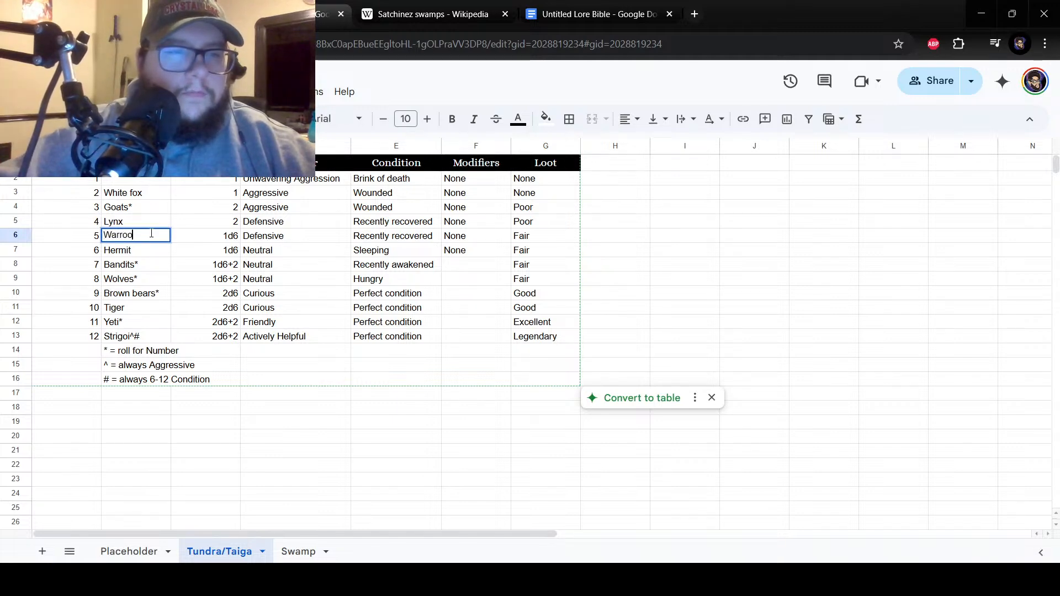
type("k")
key("Return")
Check the Warrook entry on the Swamp sheet and add an asterisk to "Warrook" in cell B6 of Tundra/Taiga.
left_click(275, 547)
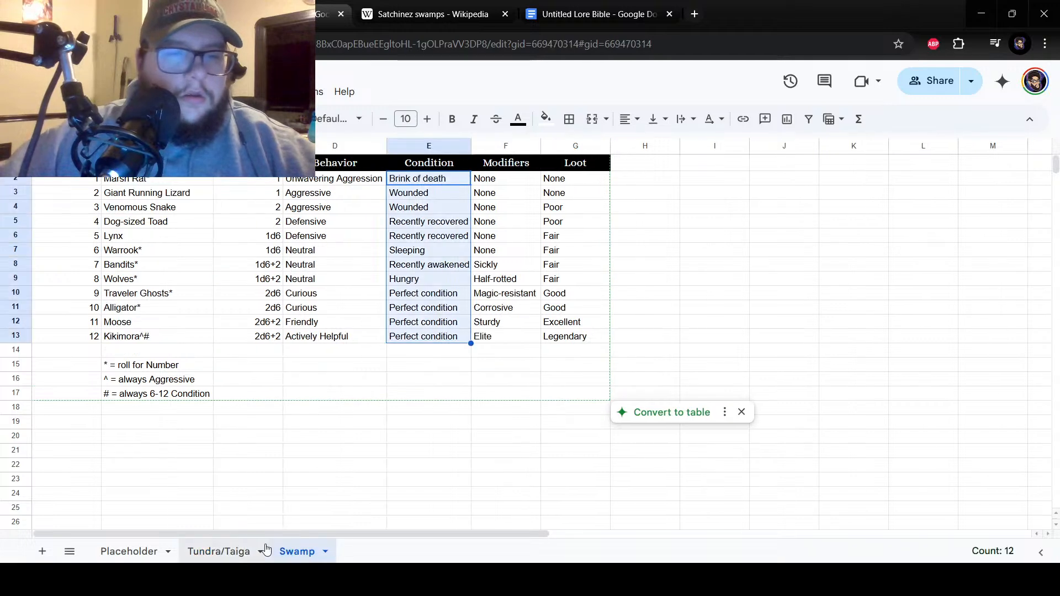
left_click(213, 549)
double_click(149, 238)
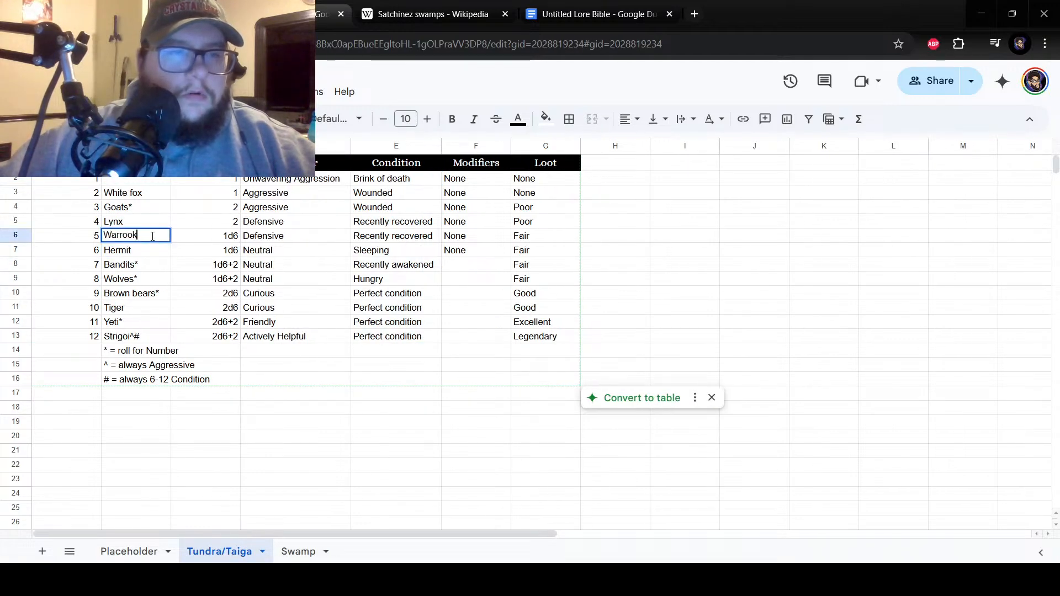
key("Return")
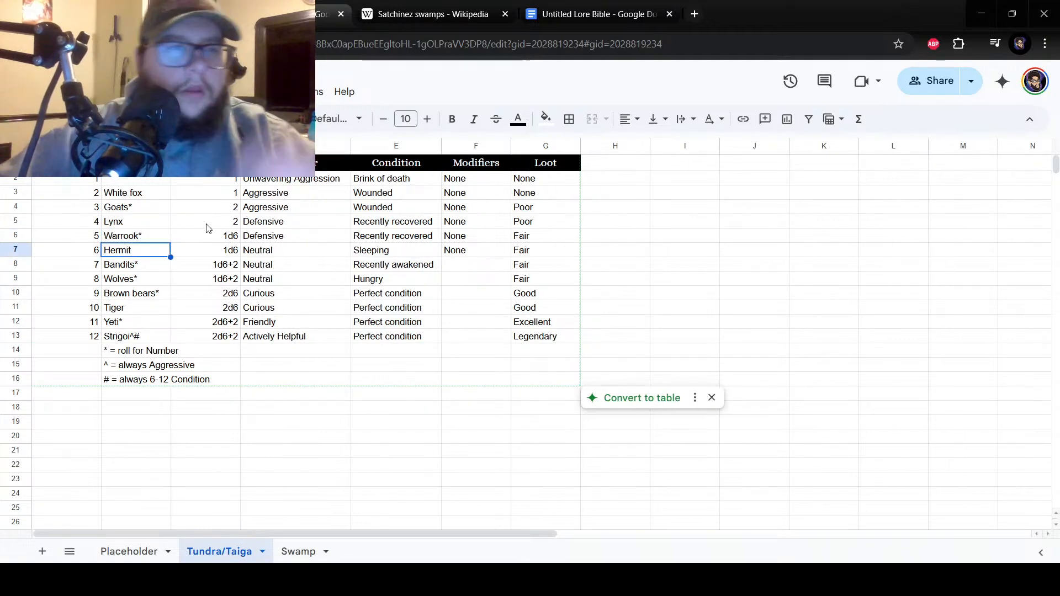
Enter "Snow owl" as the encounter for number 1 in cell B2 of the Tundra/Taiga sheet.
left_click(325, 518)
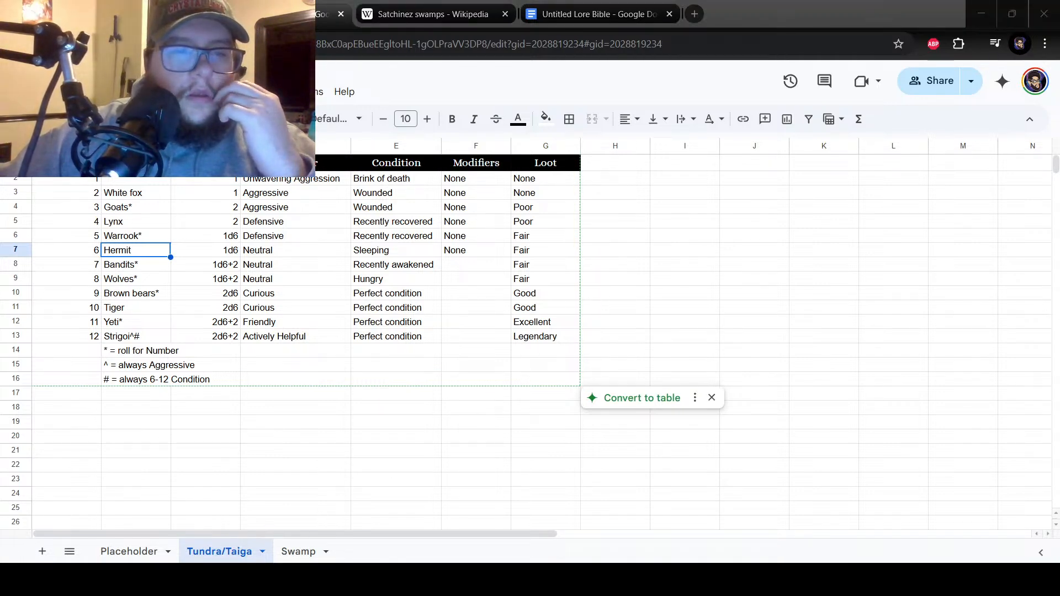
left_click(118, 182)
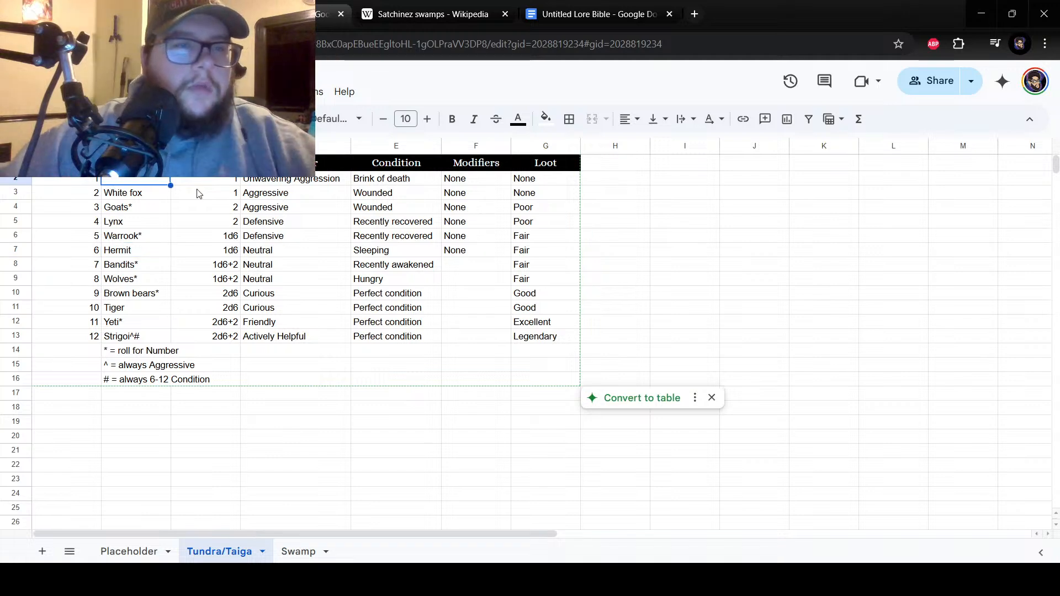
type("Snow ow")
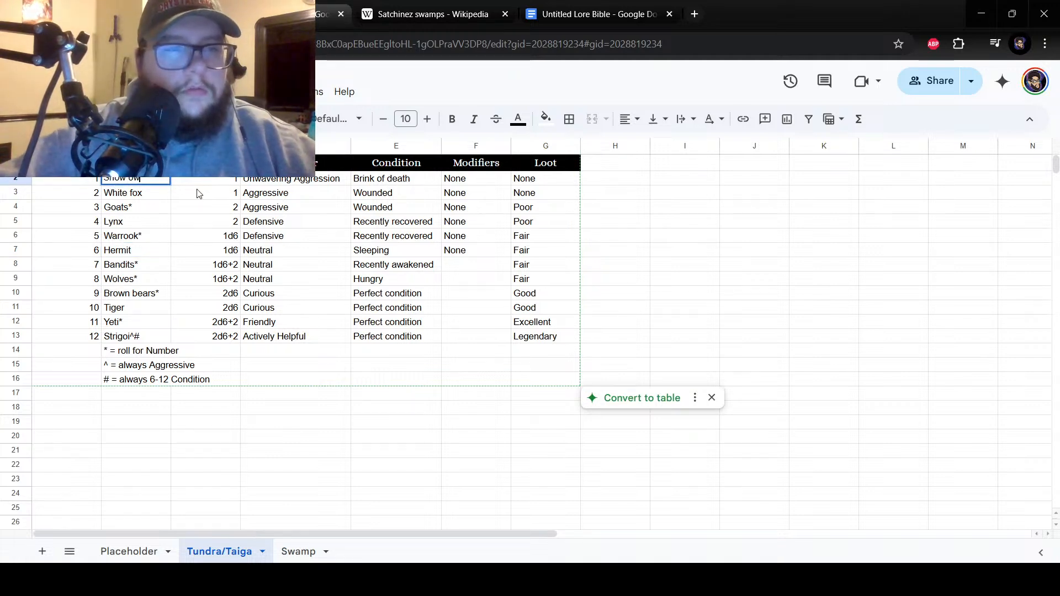
type("l")
key("Return")
left_click(138, 237)
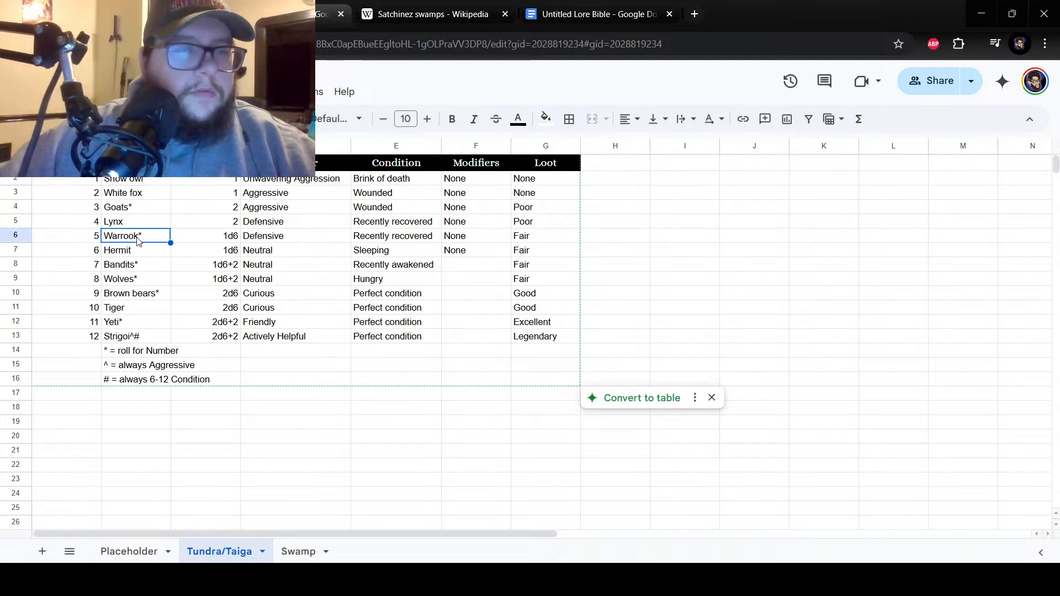
left_click(139, 222)
left_click(143, 209)
left_click(140, 253)
left_click_drag(148, 337, 143, 183)
left_click(418, 284)
Enter "Flammable" as the modifier for number 7 in cell F8 of the Tundra/Taiga sheet.
left_click(479, 279)
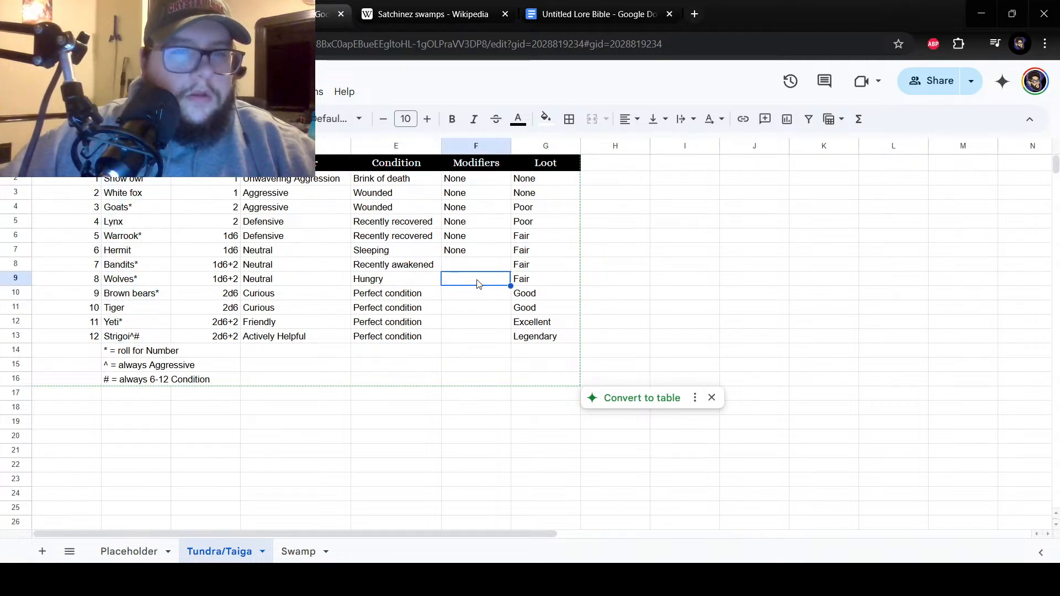
left_click(474, 265)
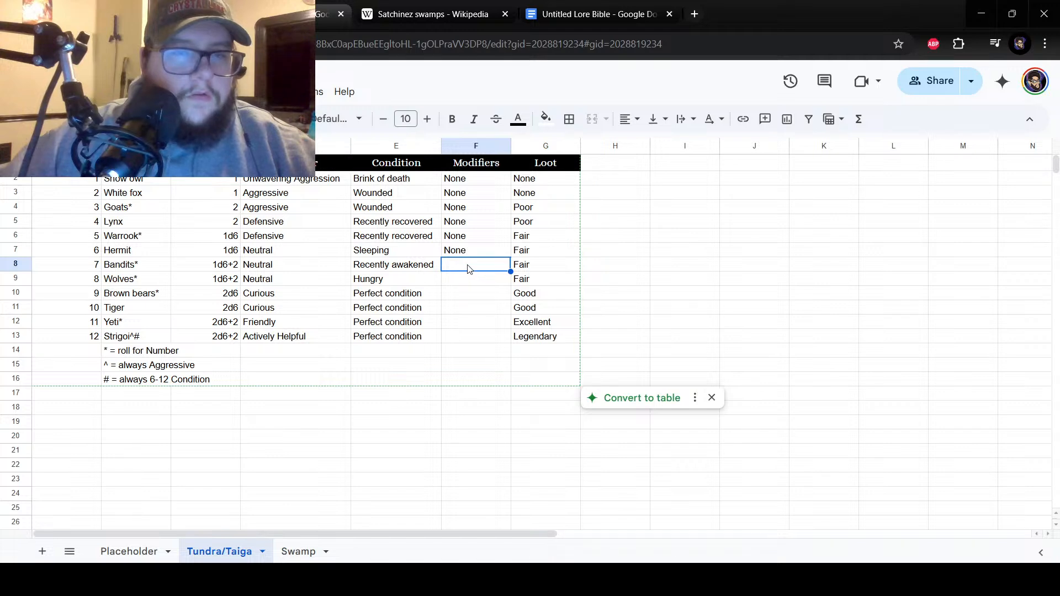
double_click(466, 267)
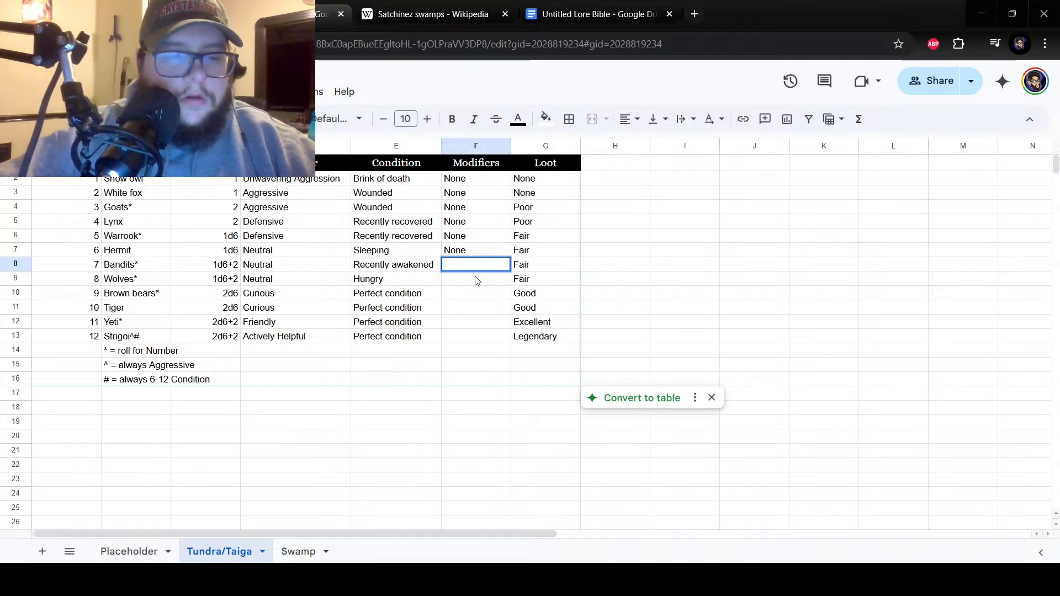
type("Fro")
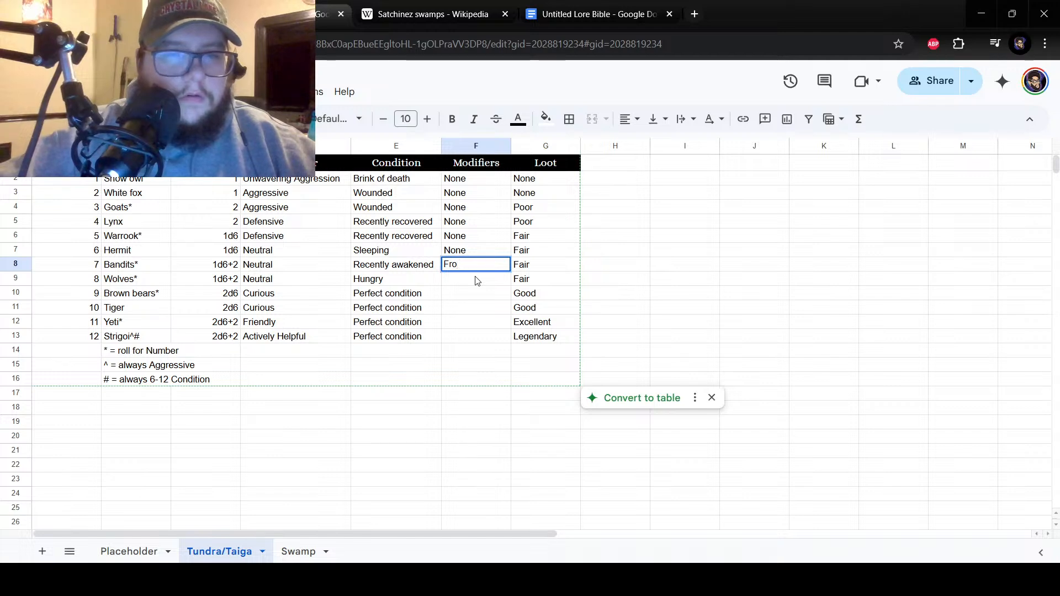
key("Escape")
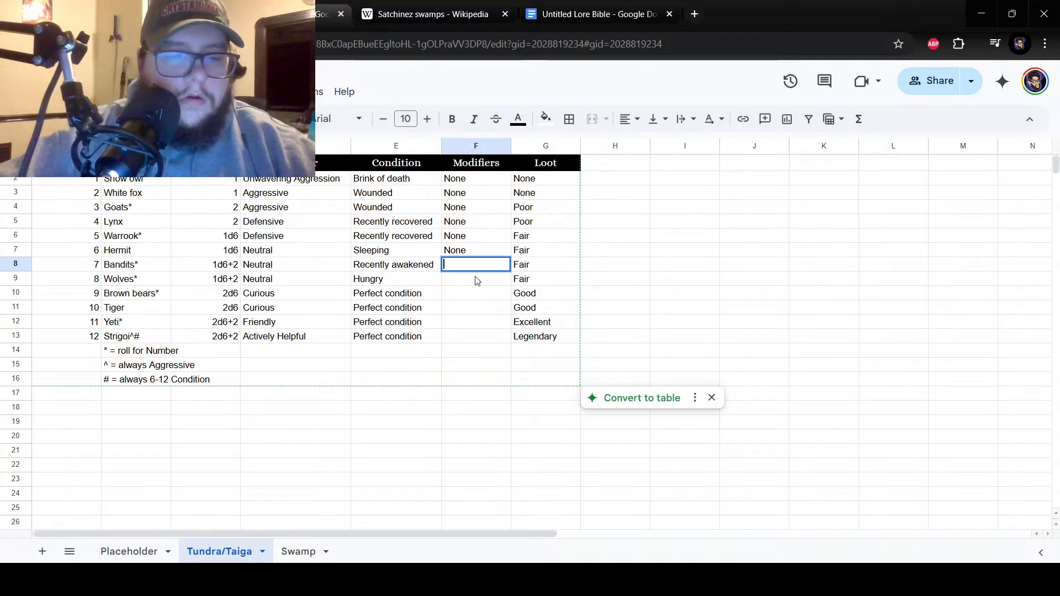
type("lammable")
key("Return")
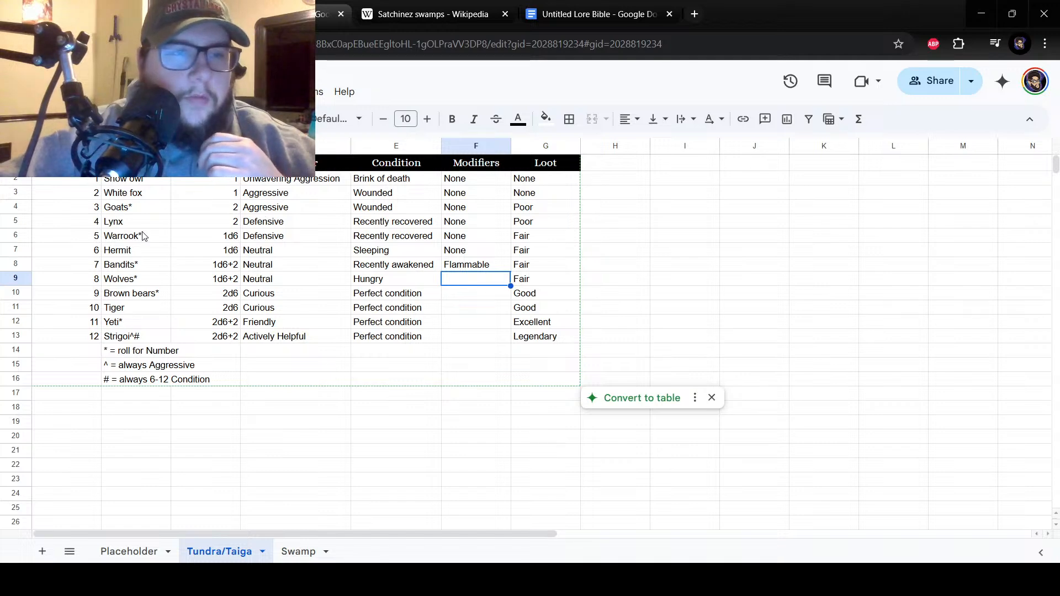
Review the encounter names in column B and enter "Frostbitten" as the modifier for number 8 in cell F9.
left_click(131, 184)
left_click_drag(131, 189, 146, 308)
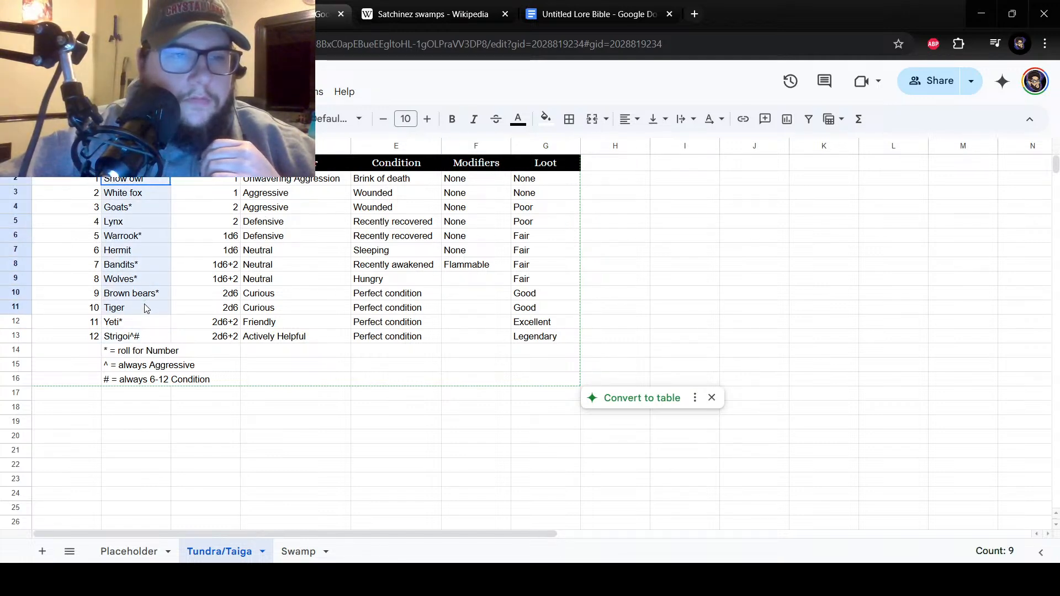
left_click(143, 299)
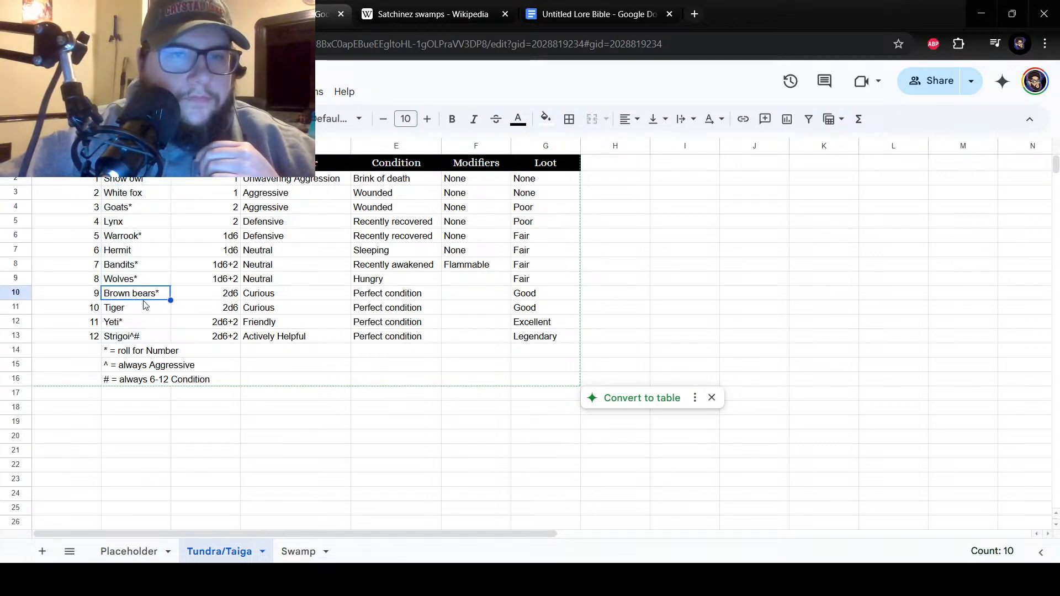
left_click(503, 279)
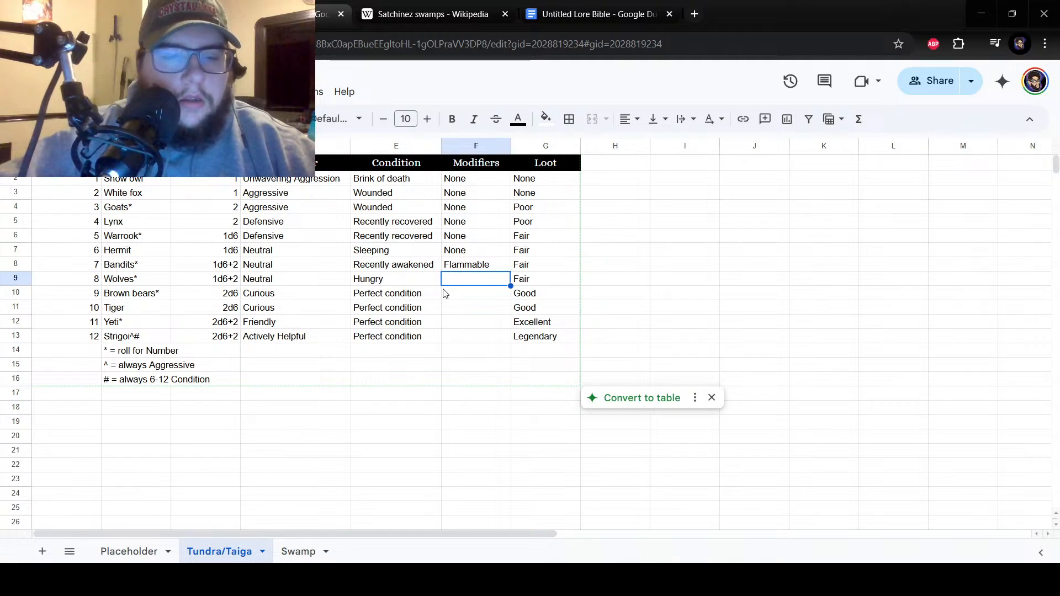
type("Frost")
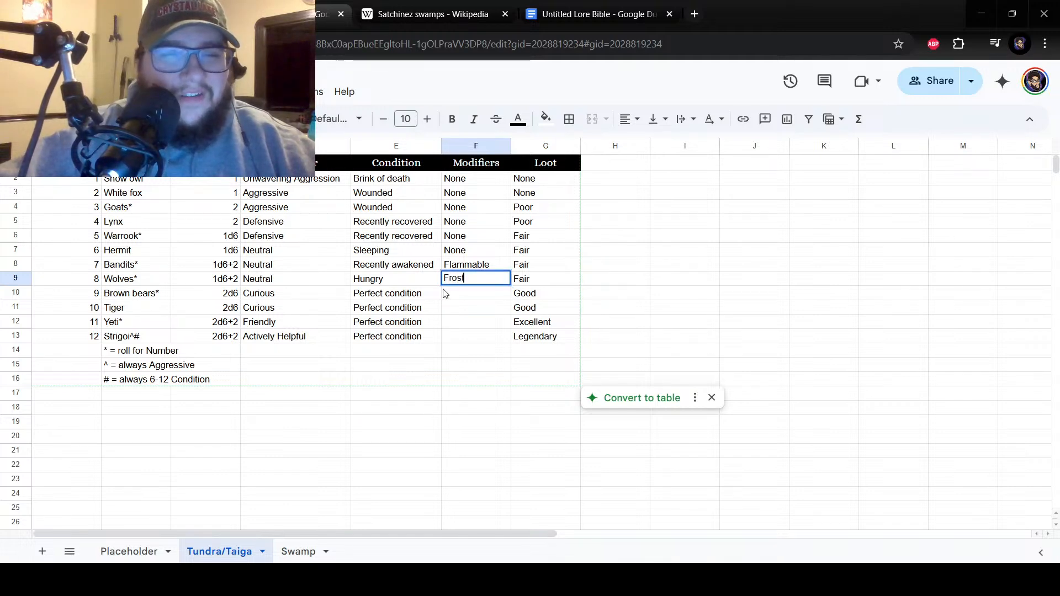
type("bitten")
key("Return")
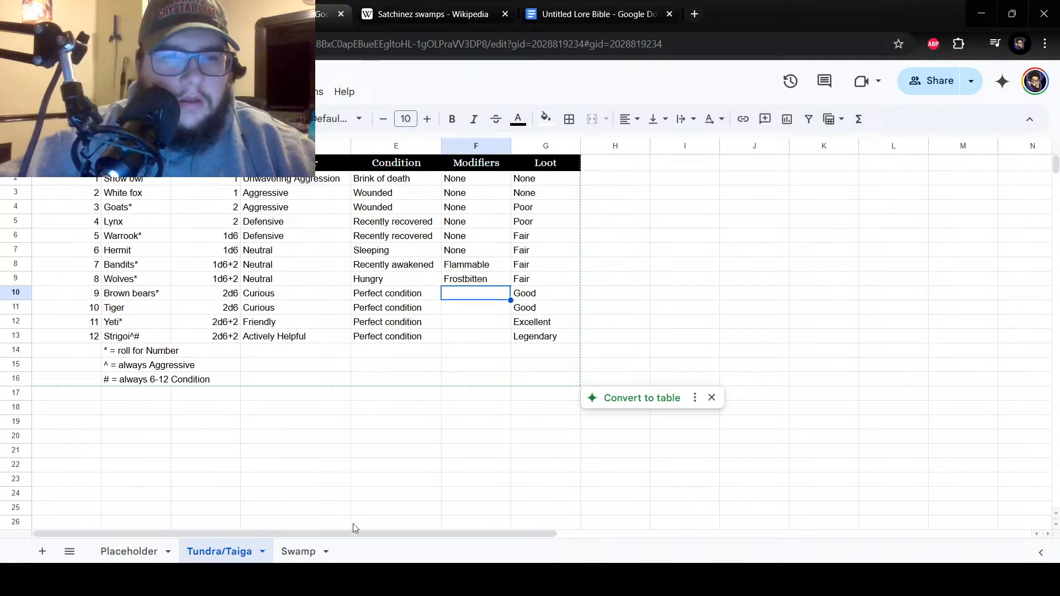
Check the Swamp sheet's modifiers and enter "Sturdy" in F12 and "Elite" in F13 of the Tundra/Taiga sheet.
left_click(299, 554)
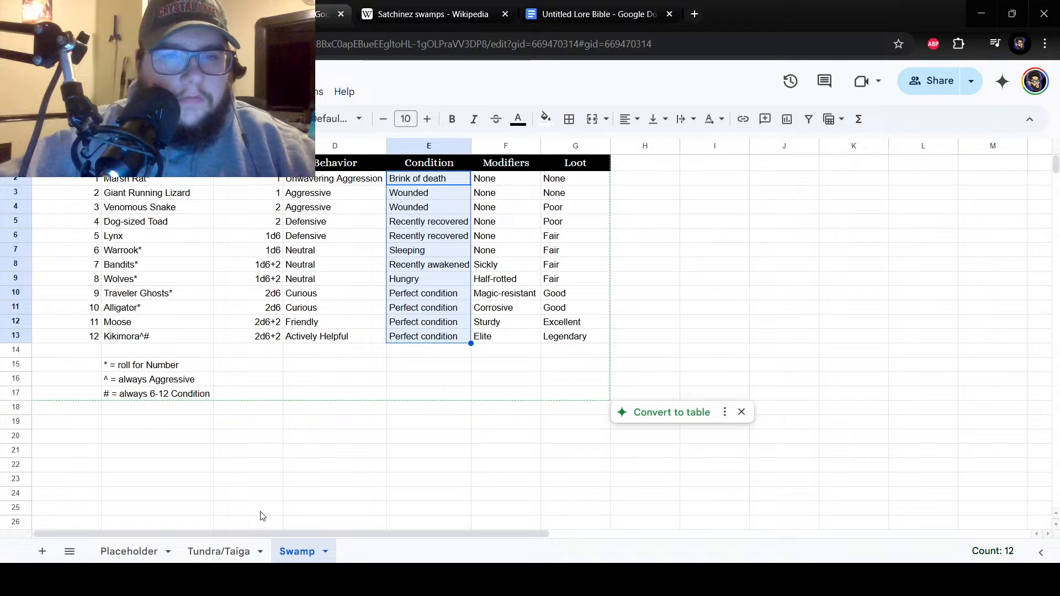
left_click(224, 553)
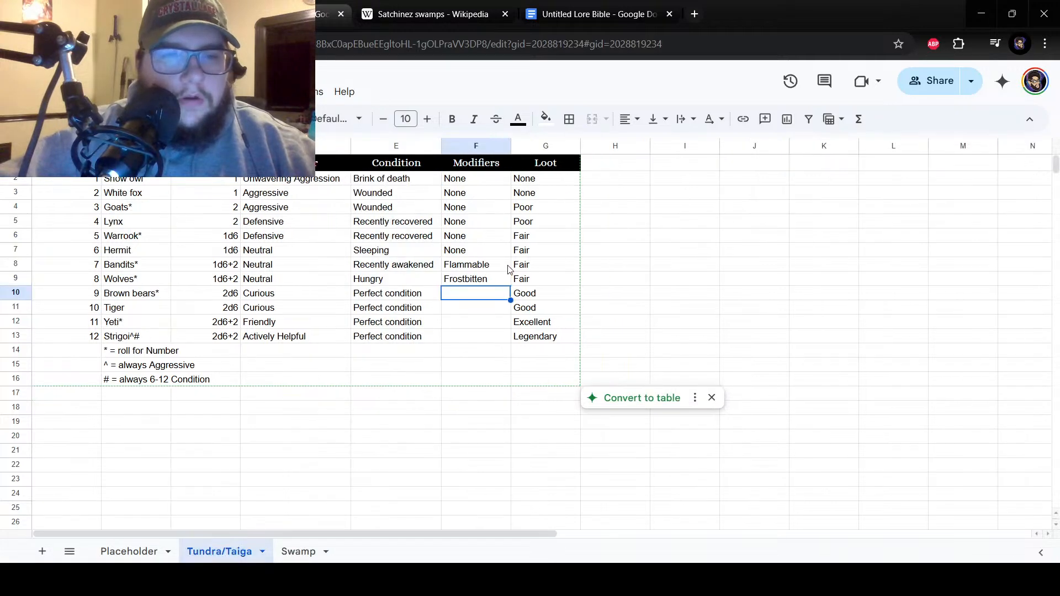
left_click(467, 318)
type("Sturd")
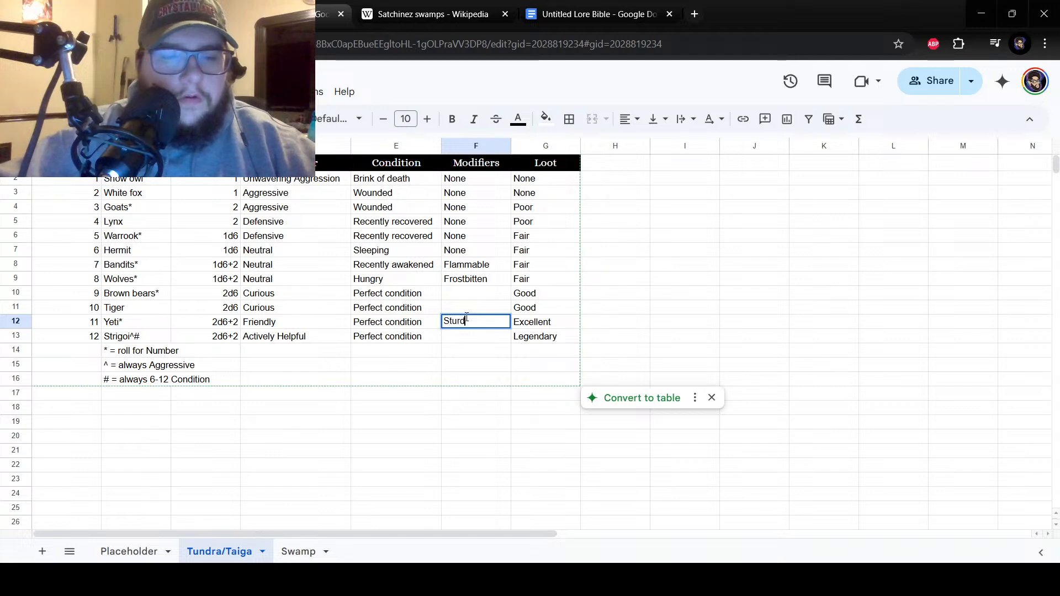
type("y")
key("Return")
type("Elite")
key("Return")
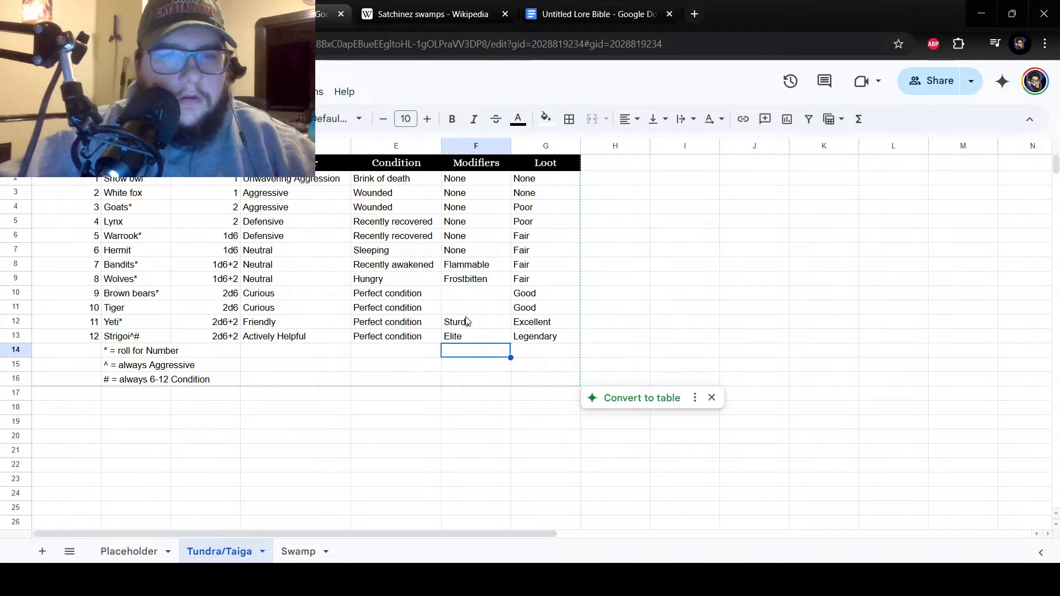
Enter "Agile" as the modifier for number 9 in cell F10 and "Bonechilling" for number 10 in cell F11.
left_click(462, 300)
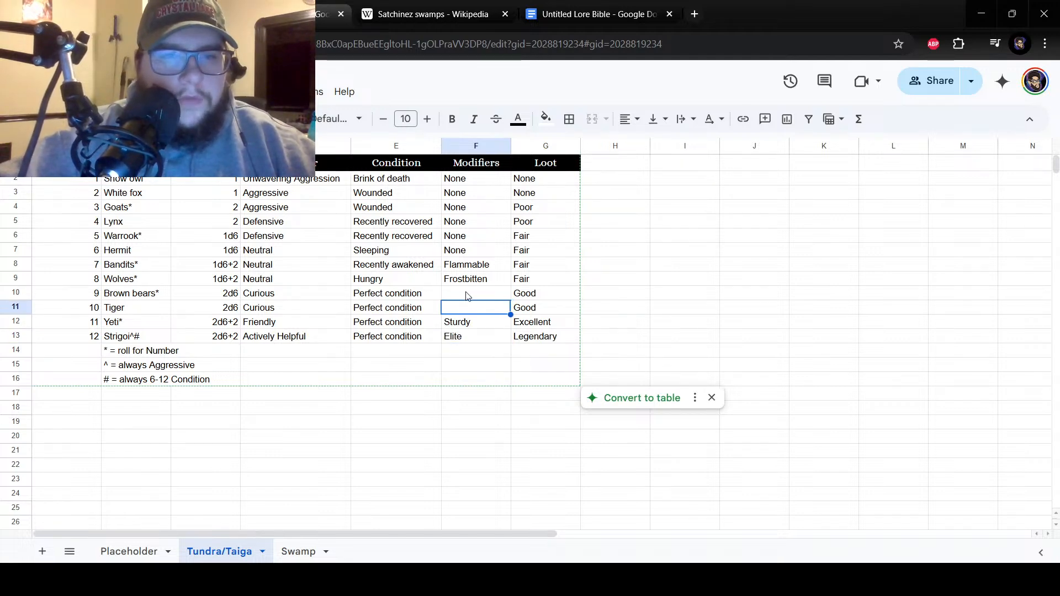
left_click(465, 299)
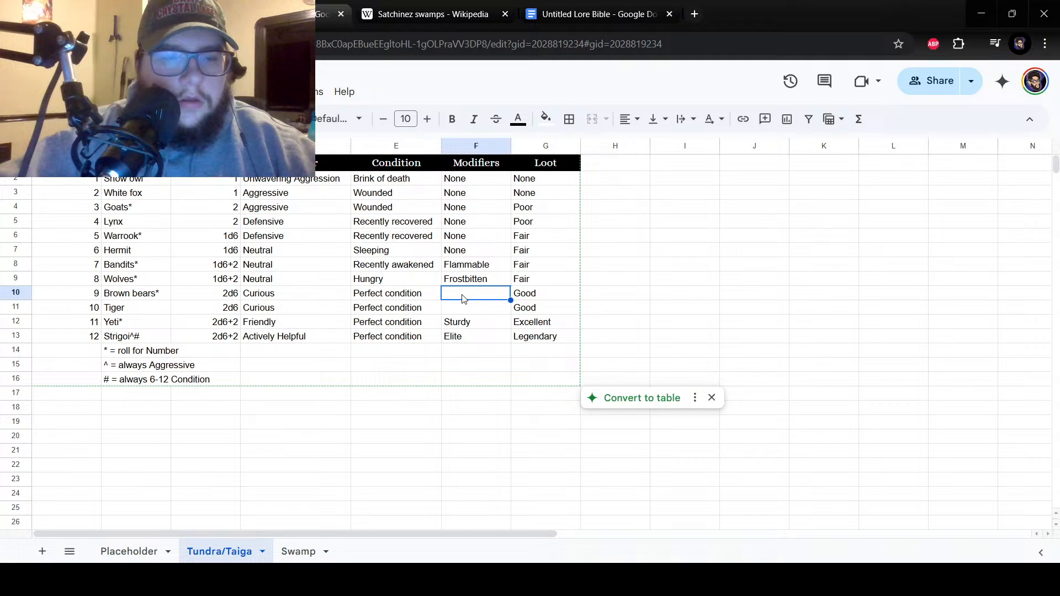
type("Agile")
key("Return")
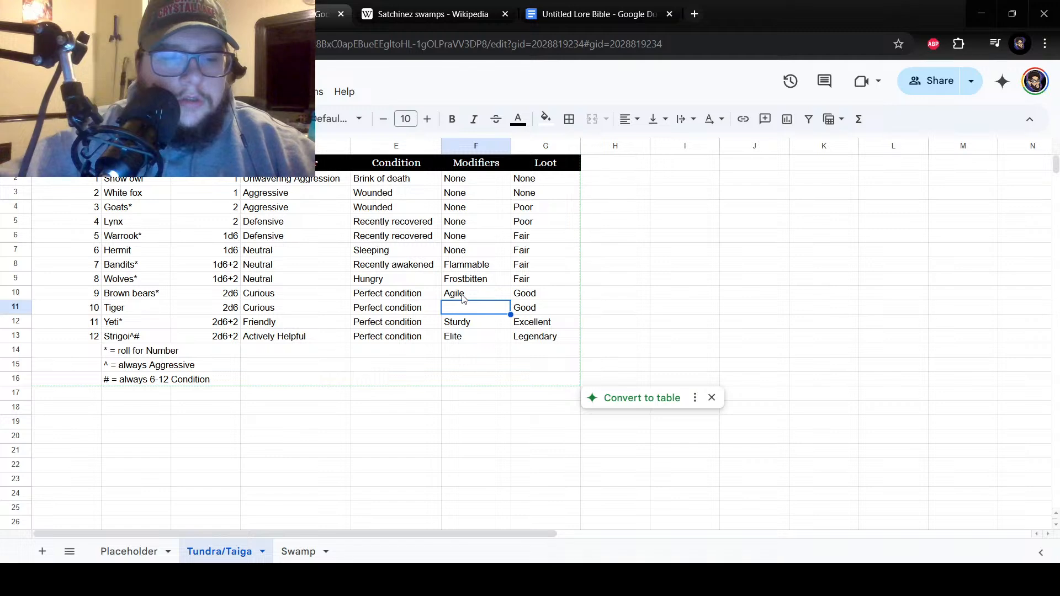
type("Bonechilling")
key("Return")
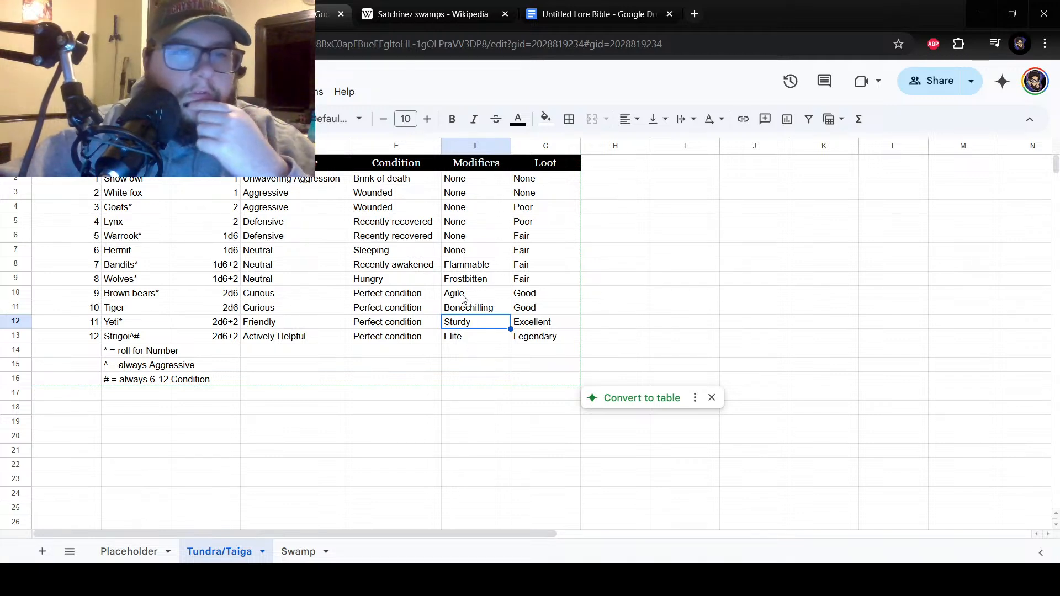
left_click(463, 299)
left_click(469, 325)
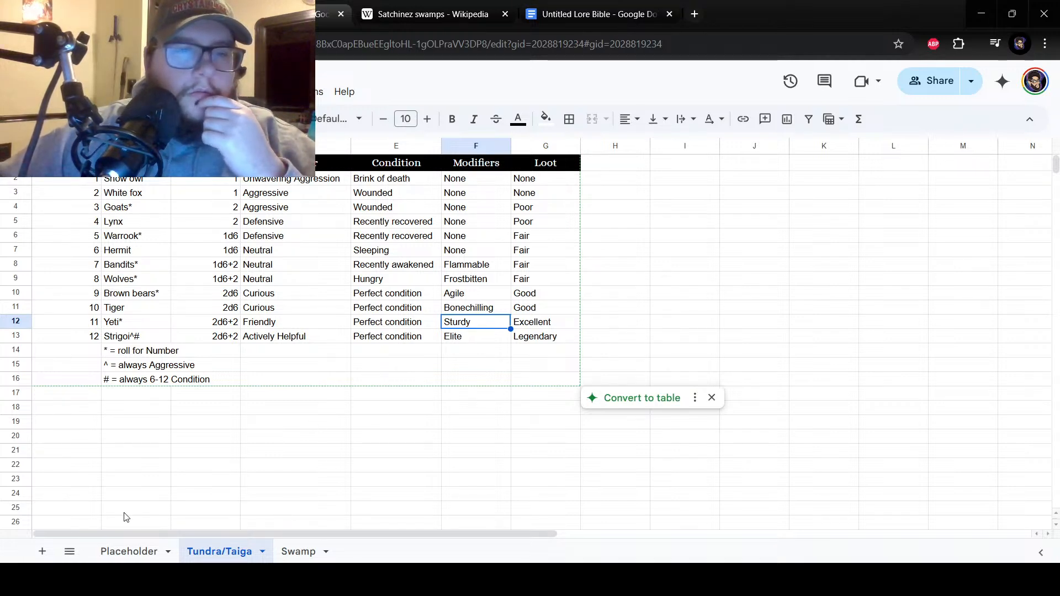
left_click(331, 538)
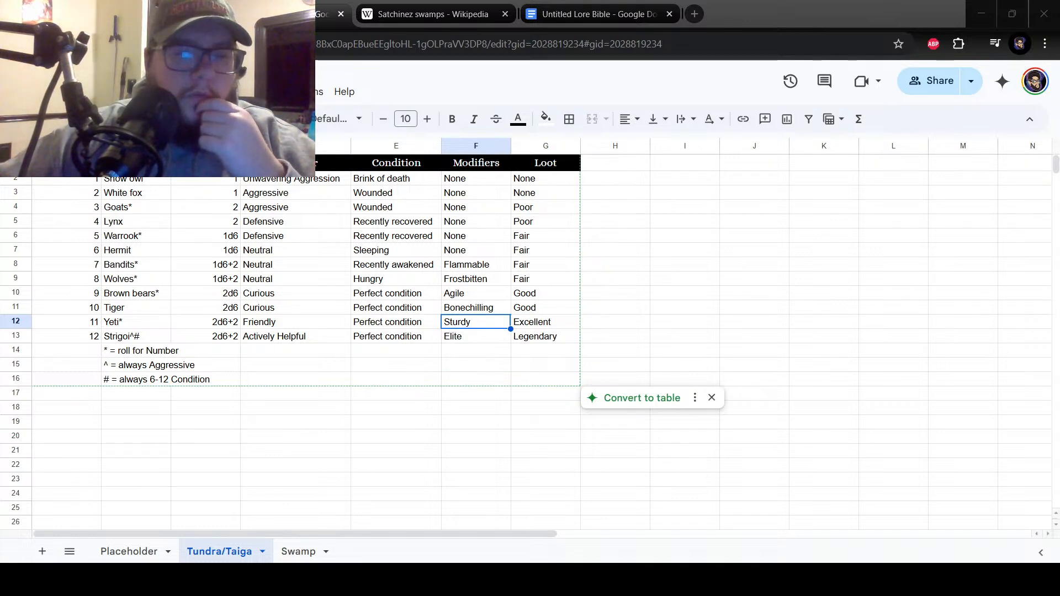
left_click(479, 337)
left_click(526, 340)
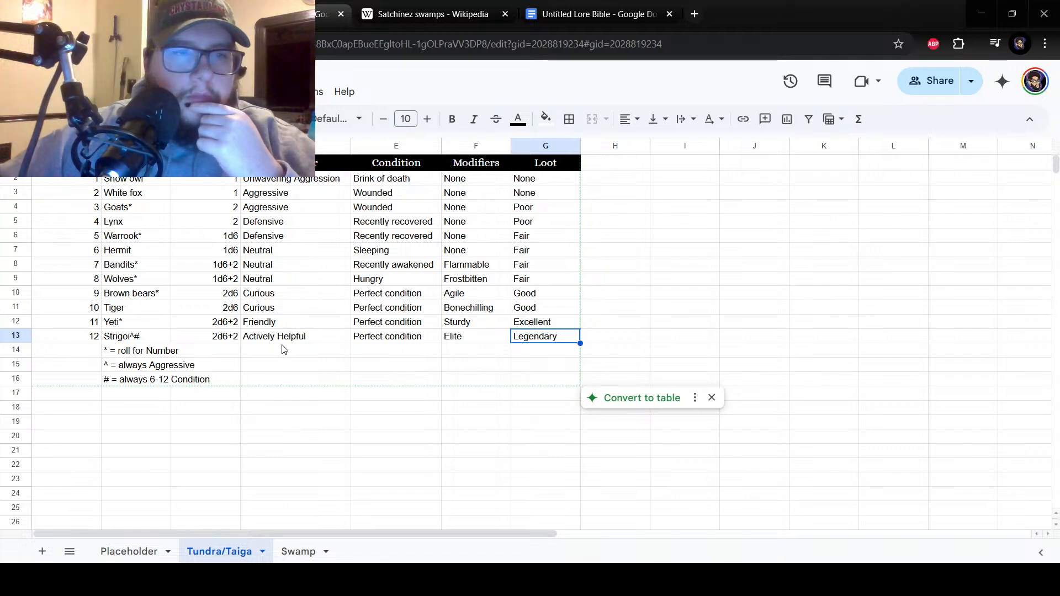
left_click(144, 551)
left_click(209, 551)
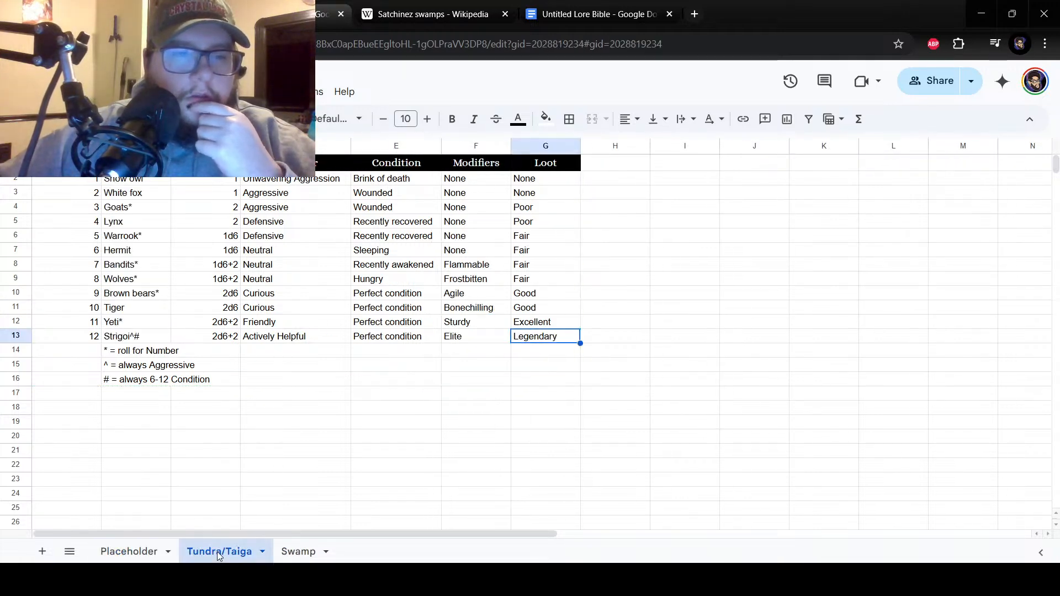
Duplicate the Placeholder sheet to start another biome's encounter table.
left_click(146, 548)
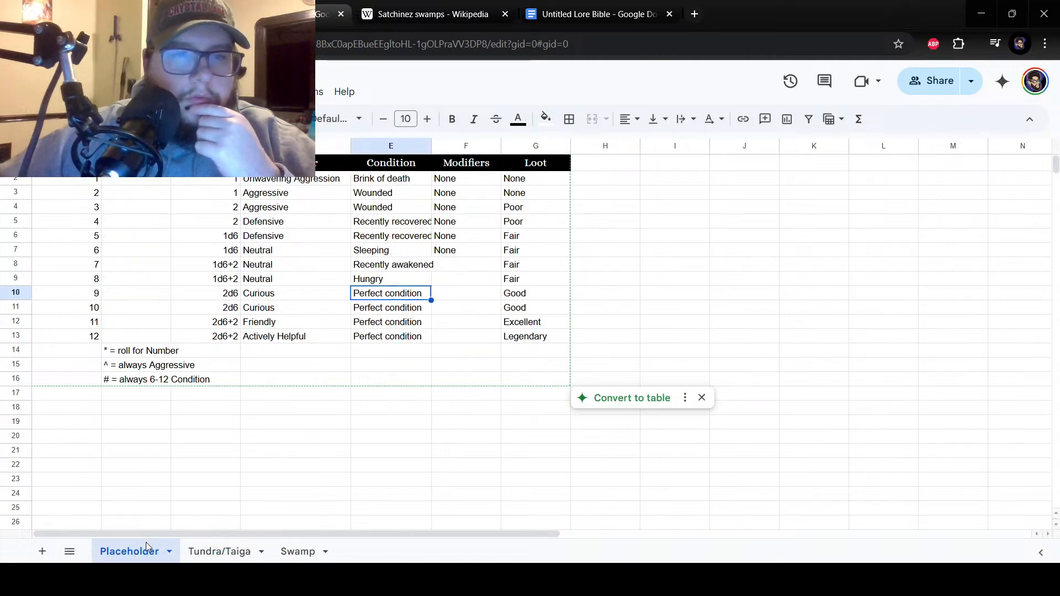
left_click(145, 542)
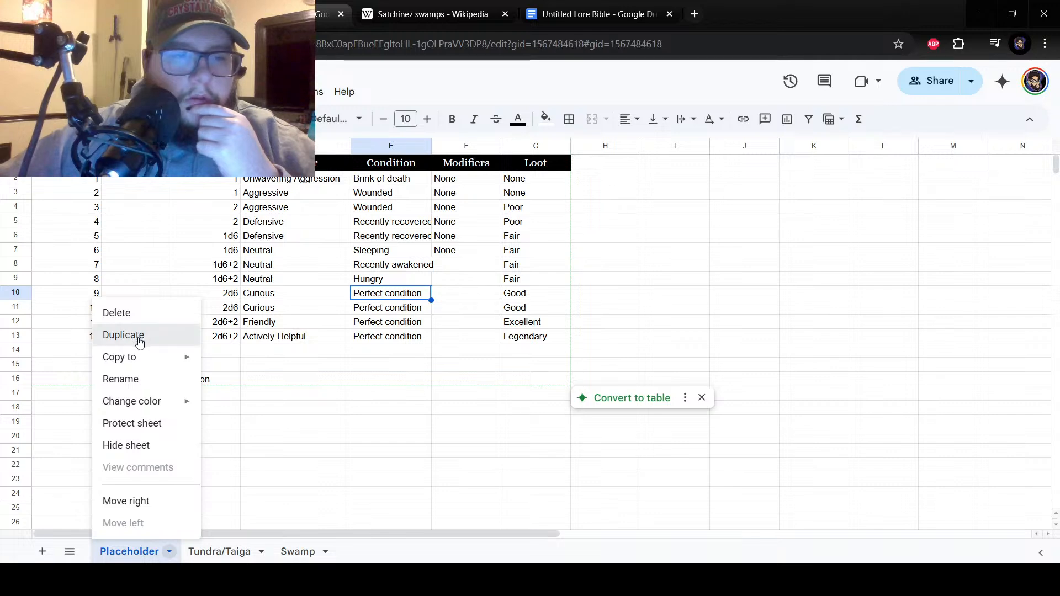
left_click(139, 336)
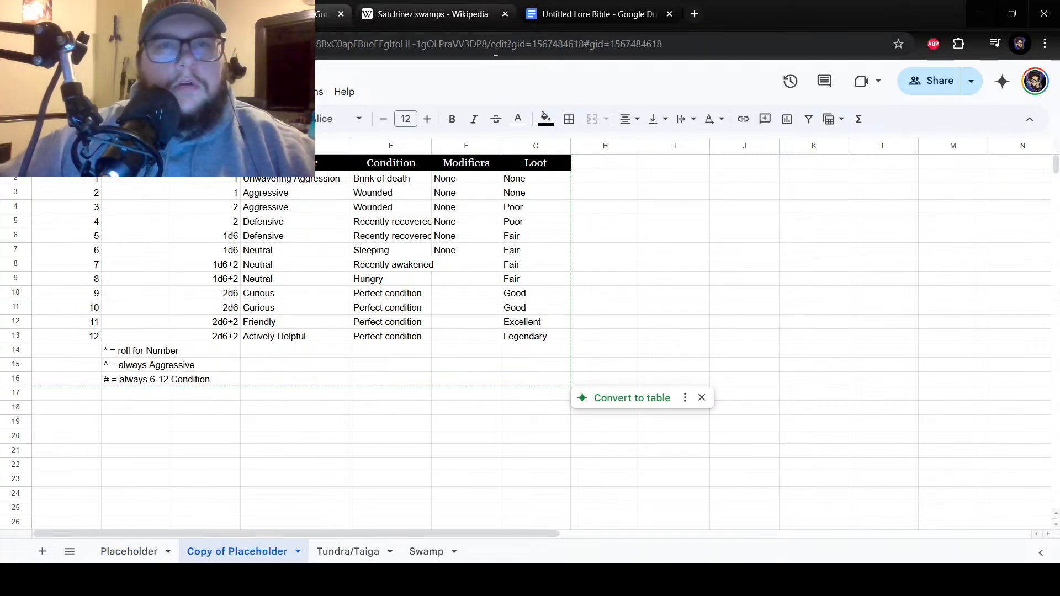
Check the Biomes list in the Untitled Lore Bible document and rename the duplicated Placeholder sheet to "Urban".
left_click(590, 11)
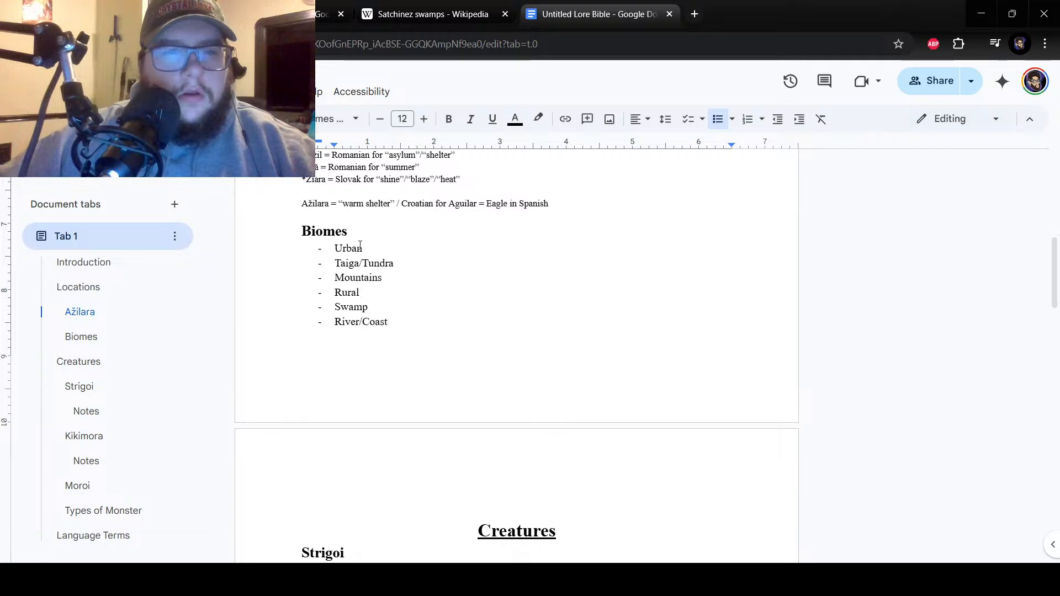
left_click(328, 14)
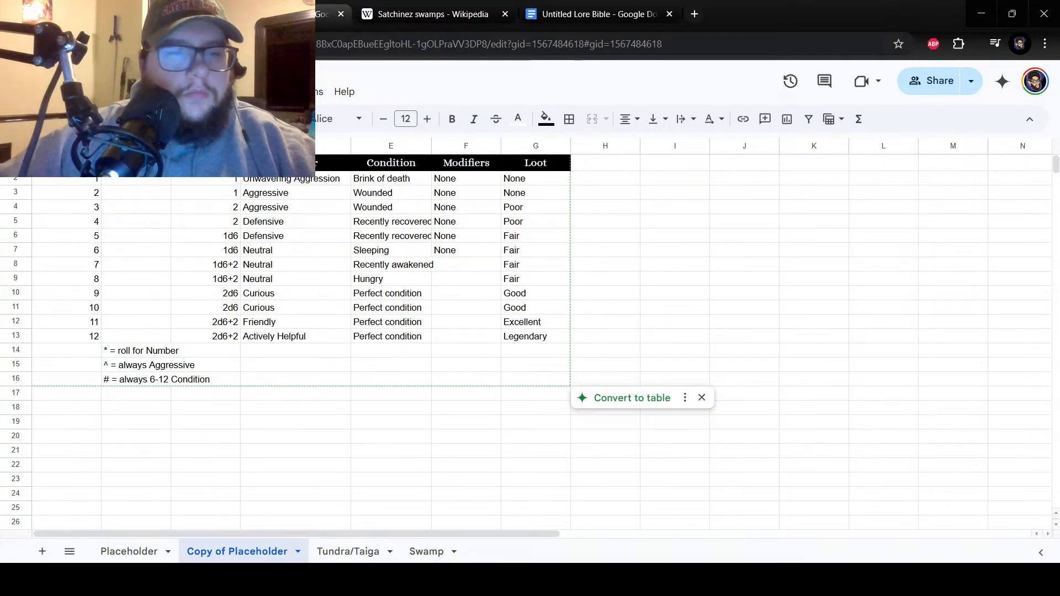
right_click(215, 553)
left_click(238, 380)
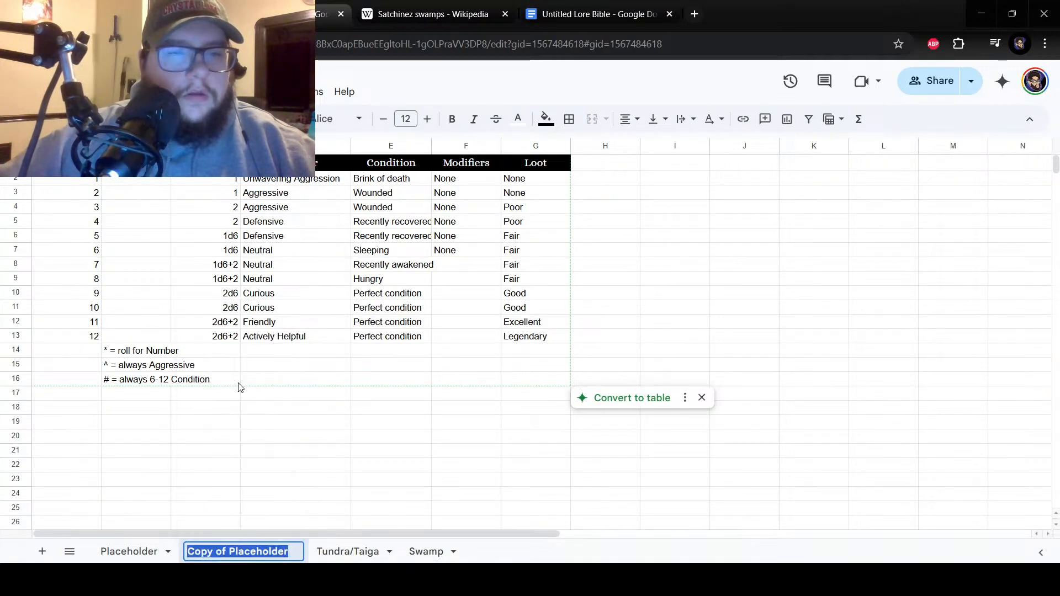
type("Urban")
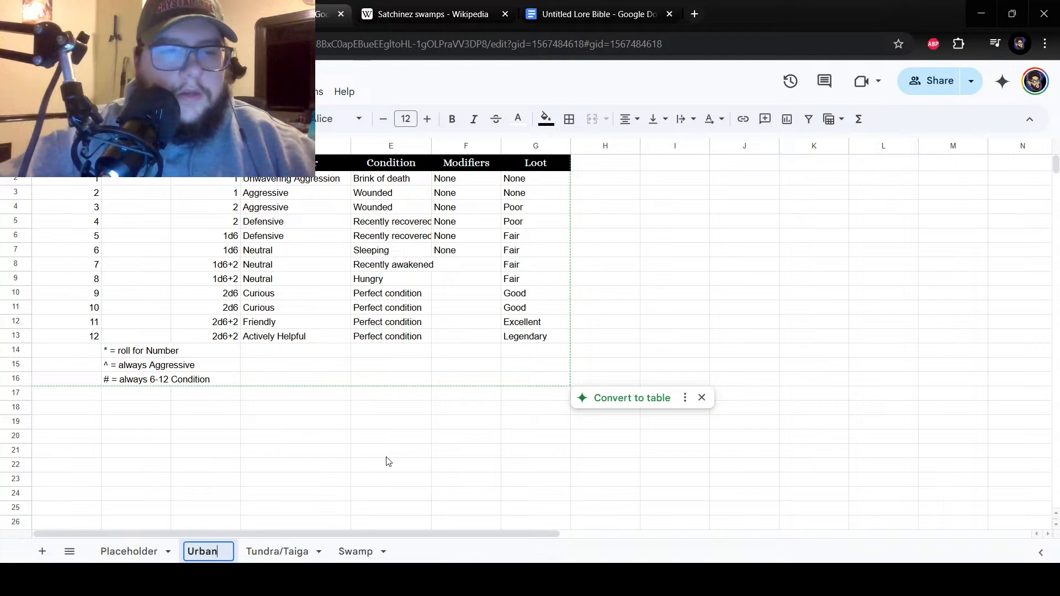
key("Return")
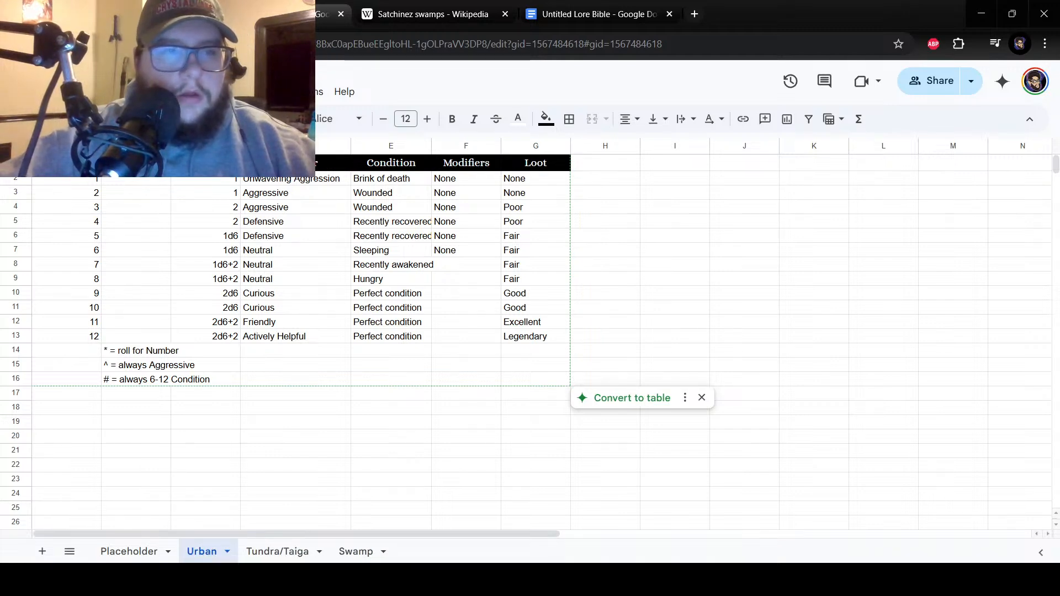
left_click(140, 185)
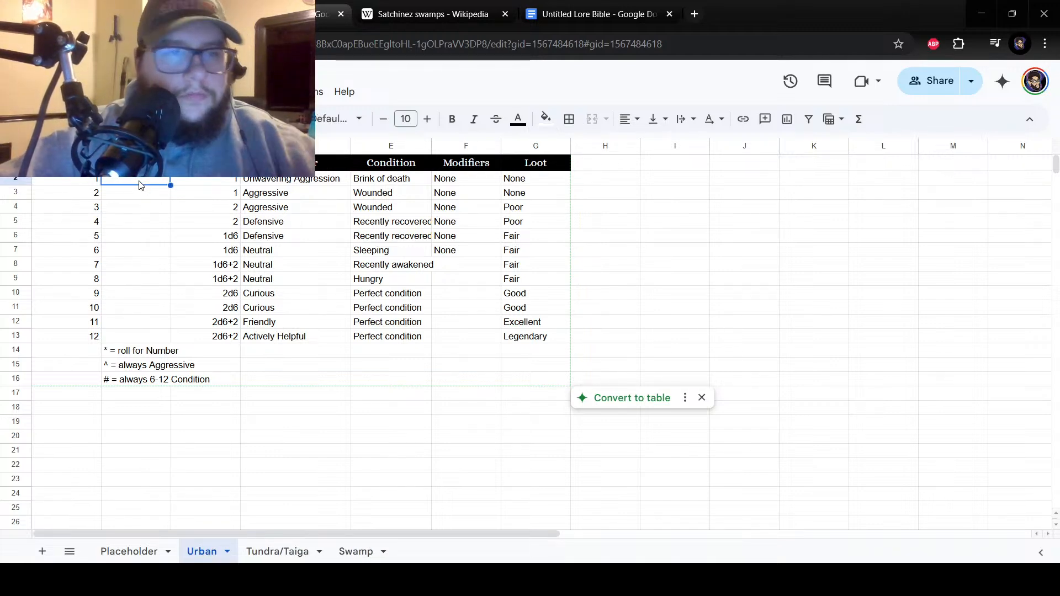
left_click(140, 337)
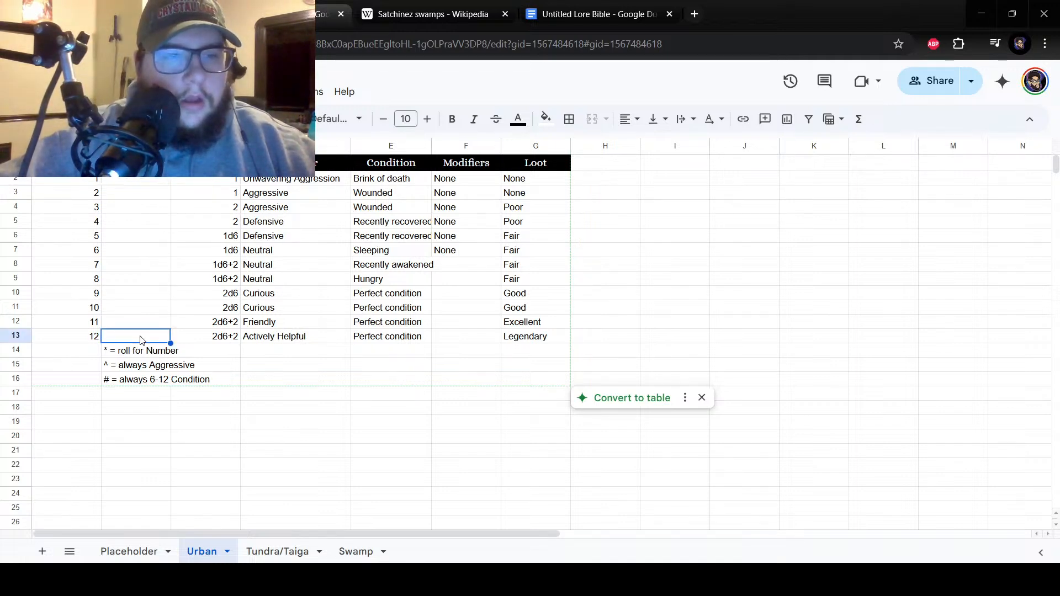
type("Strigo")
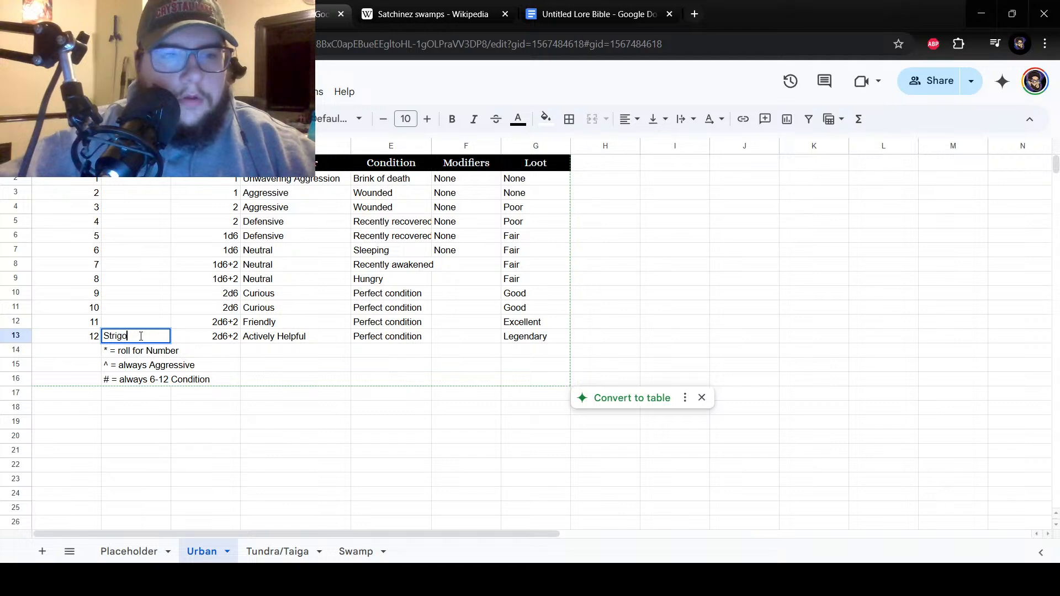
key("BackSpace")
key("BackSpace")
key("BackSpace")
key("BackSpace")
key("BackSpace")
key("BackSpace")
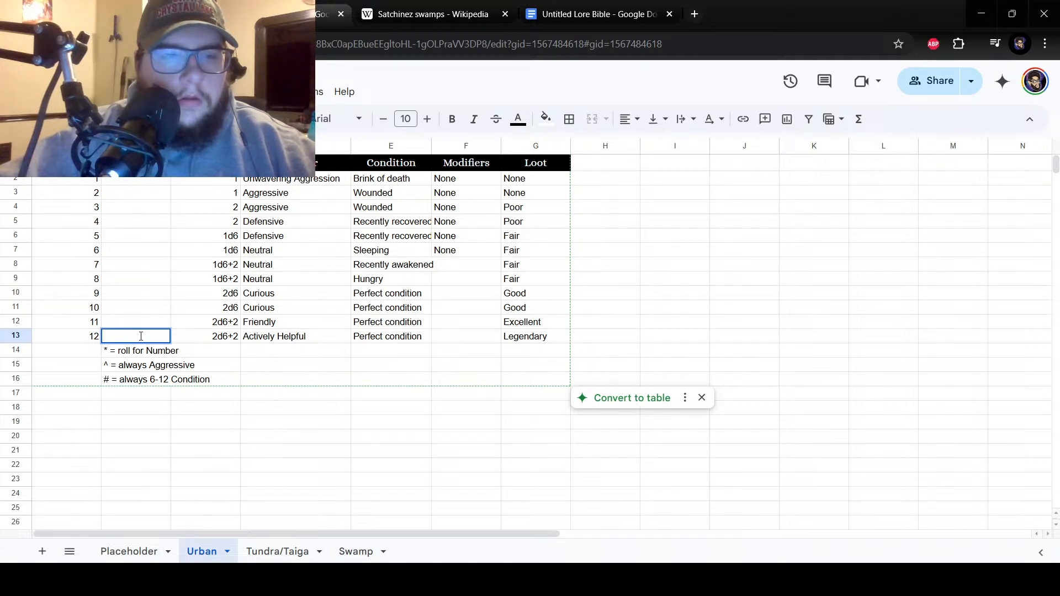
Enter "City Rats*" as encounter number 1 in cell B2 of the Urban sheet.
left_click(127, 182)
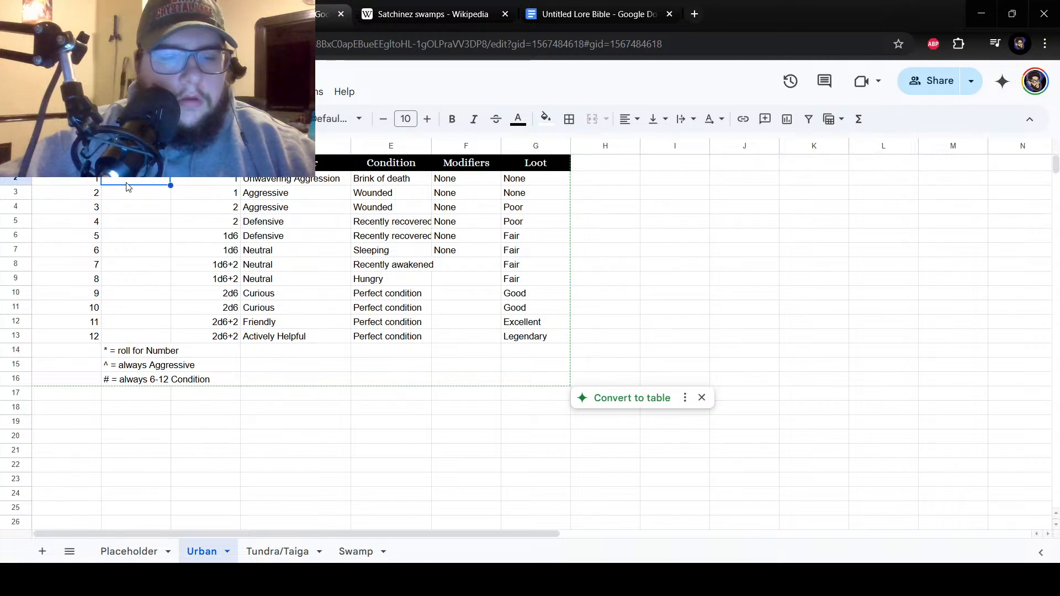
type("City ")
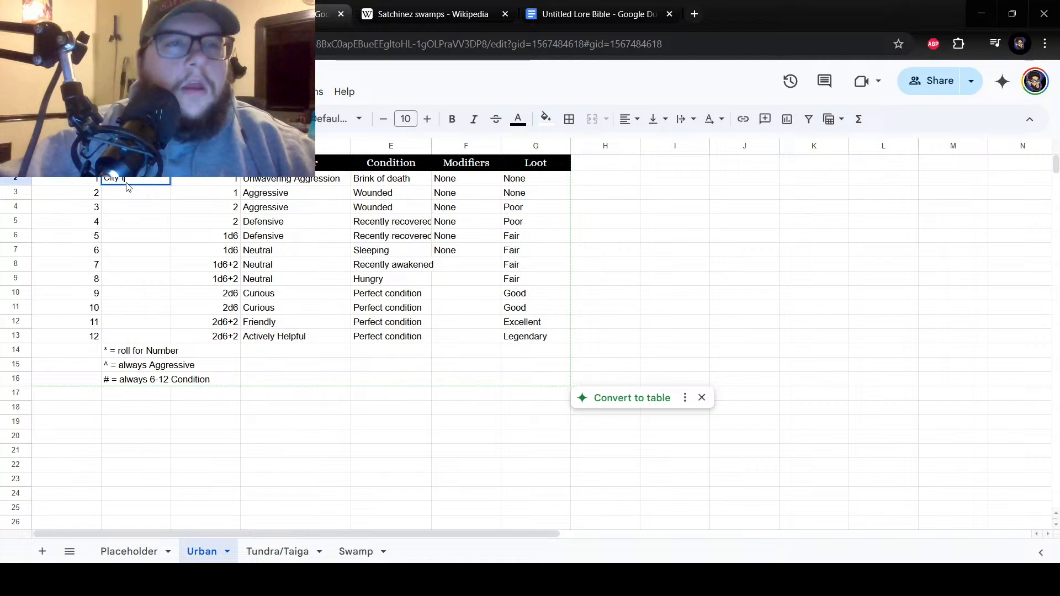
type("TaRats*")
key("Return")
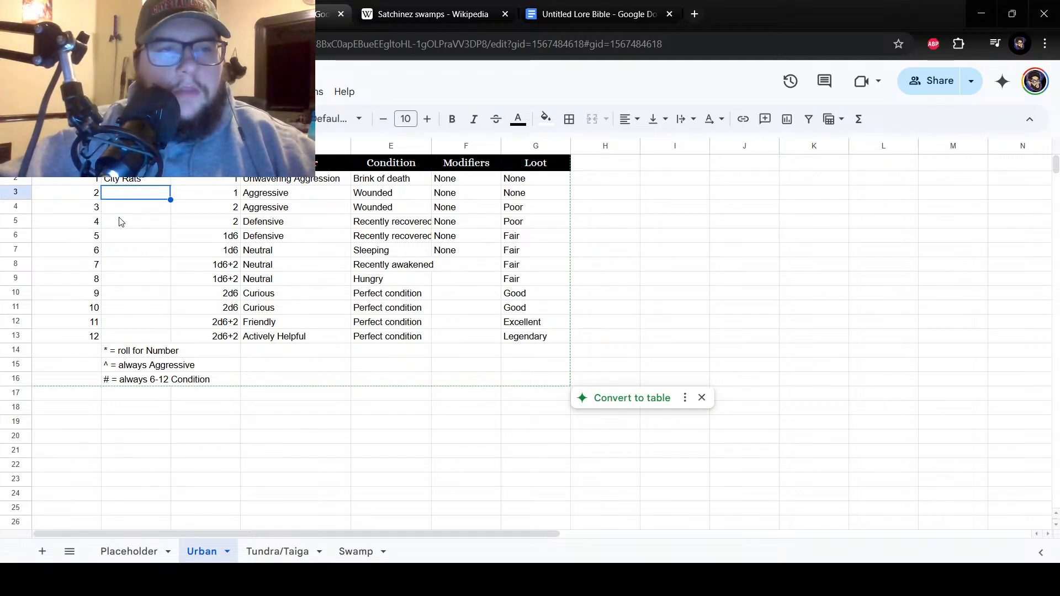
Enter "Ratking" as encounter number 6 in cell B7 of the Urban sheet.
left_click(122, 255)
type("Ratking")
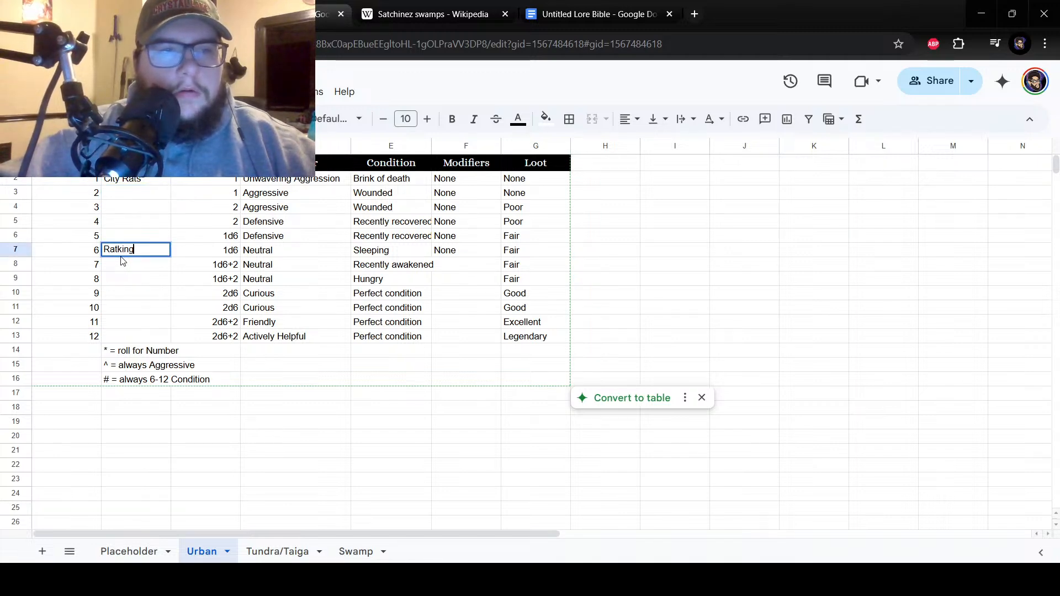
key("Return")
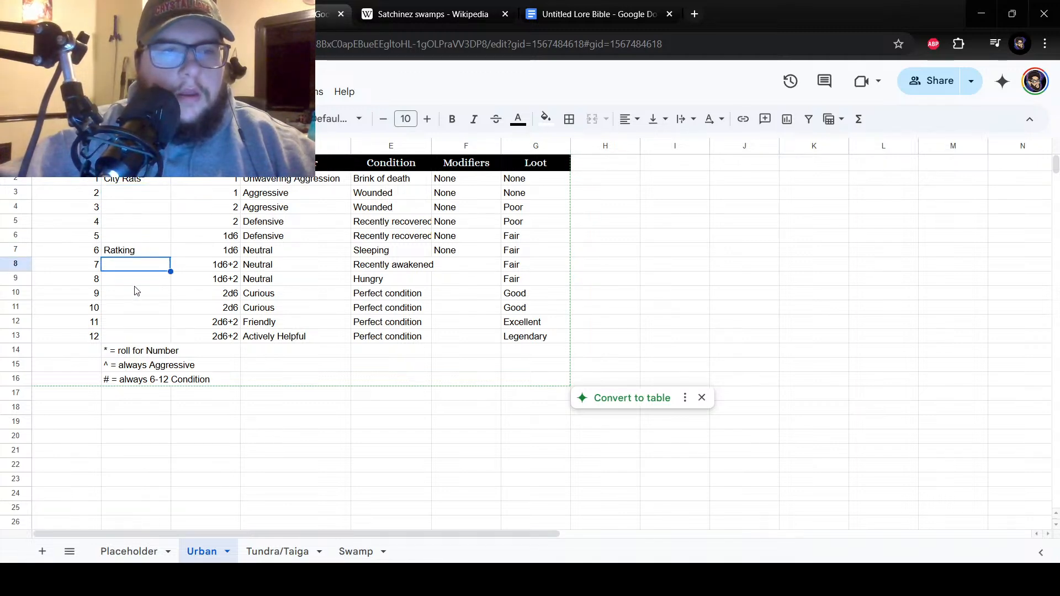
Compare with the Tundra/Taiga sheet's encounters and enter "Bandits*" as encounter number 7 in cell B8 of the Urban sheet.
left_click(301, 550)
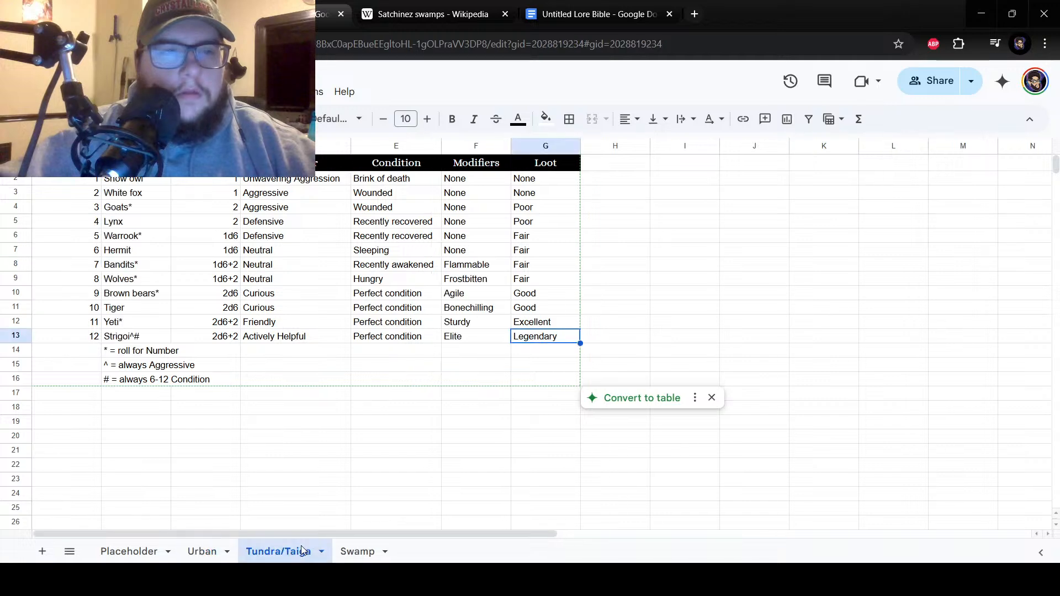
left_click(202, 551)
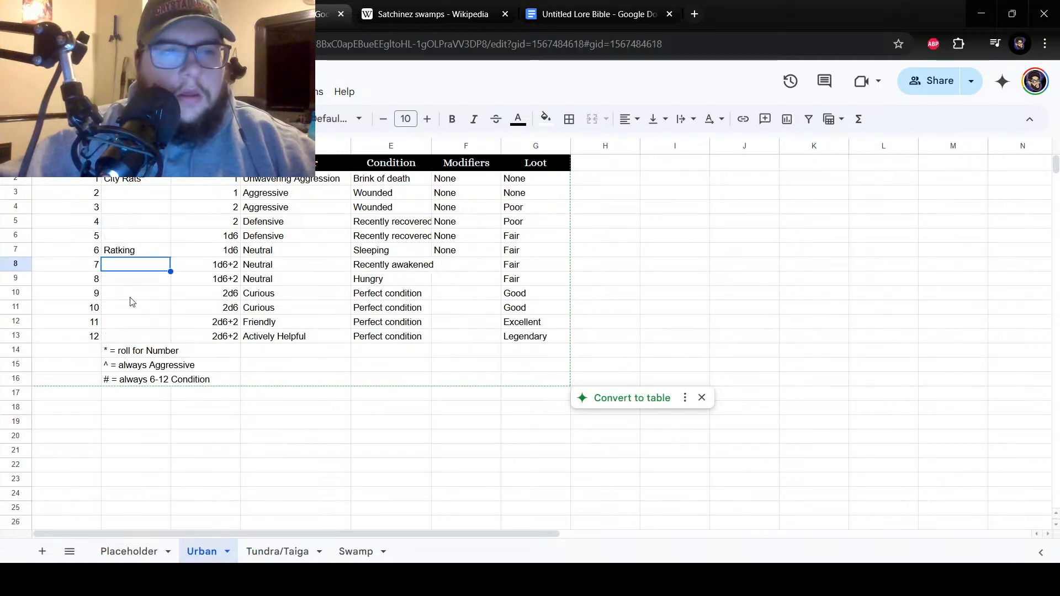
left_click(268, 552)
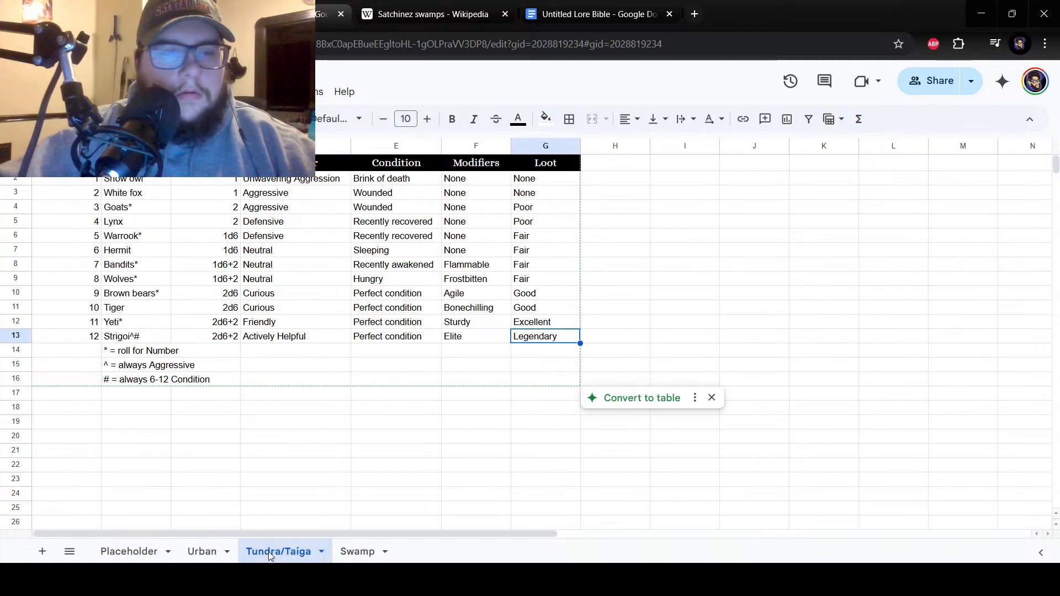
left_click(196, 544)
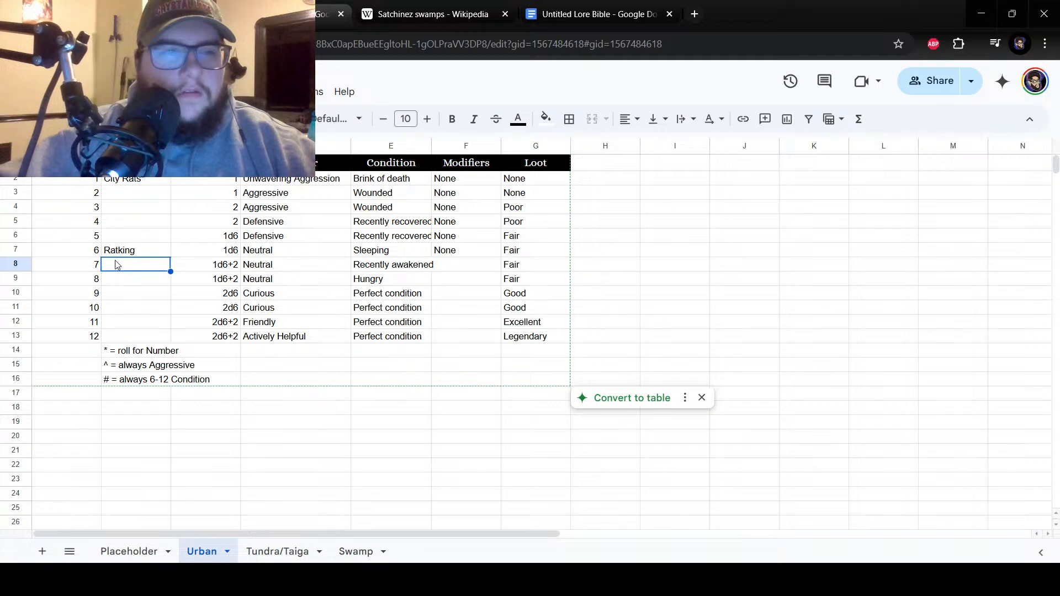
type("Basdits")
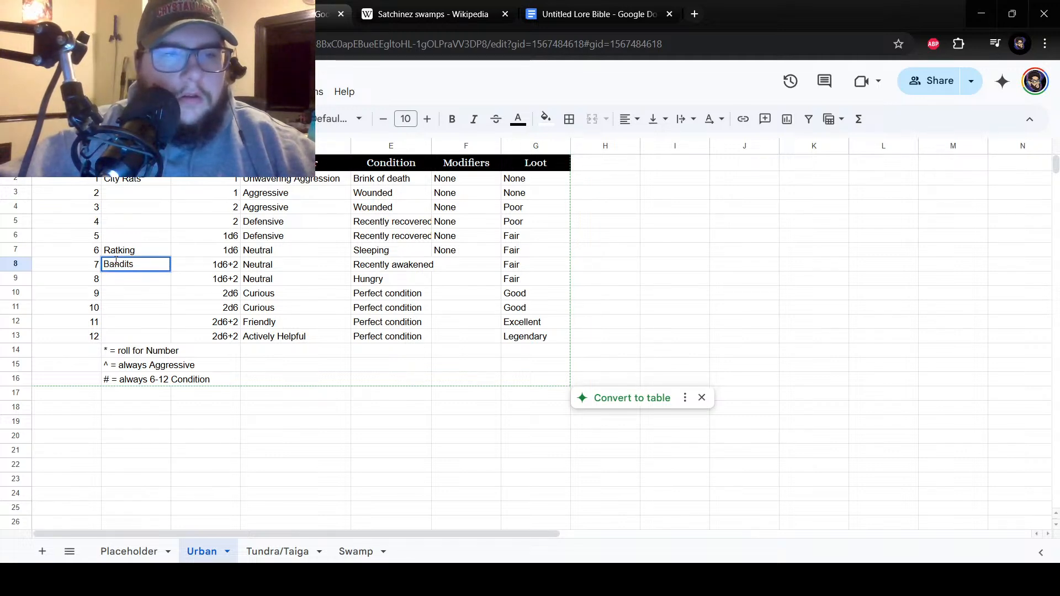
type("*")
key("Return")
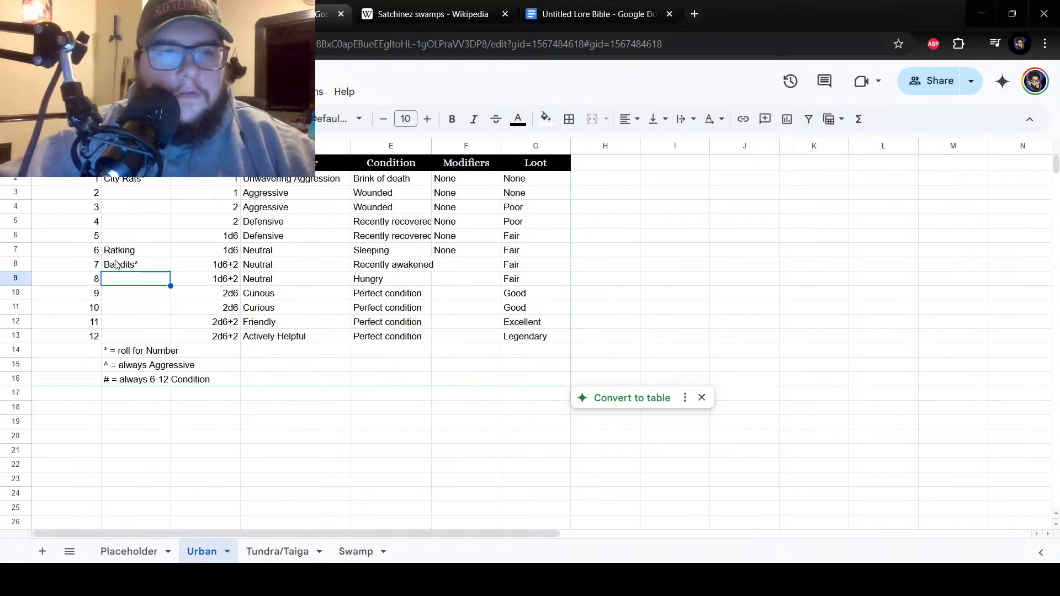
Consult the Tundra/Taiga encounters again and enter "Stray Dogs*" as encounter number 2 in cell B3 of the Urban sheet.
left_click(128, 304)
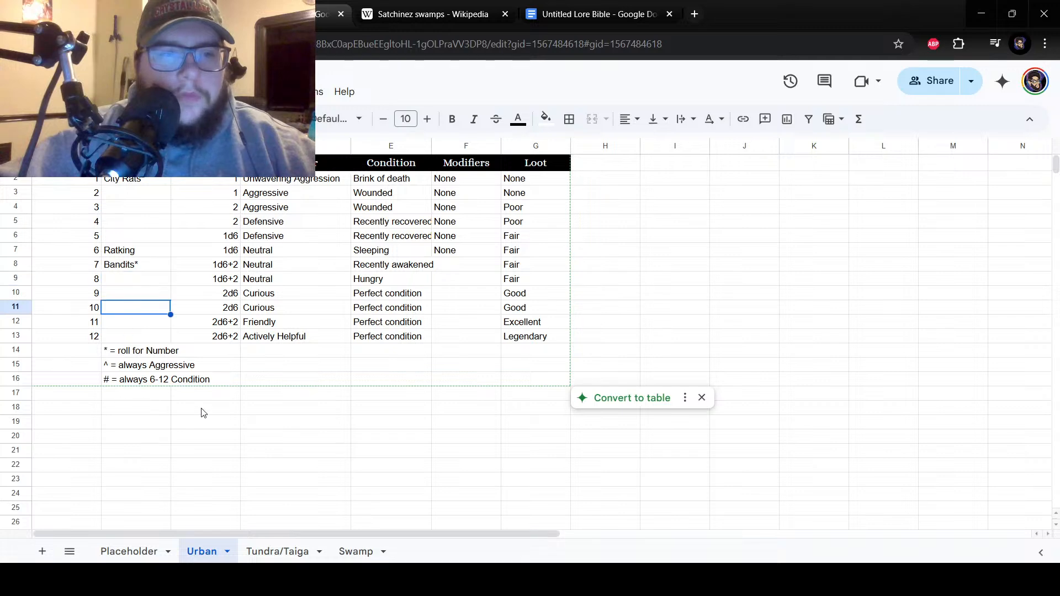
left_click(279, 553)
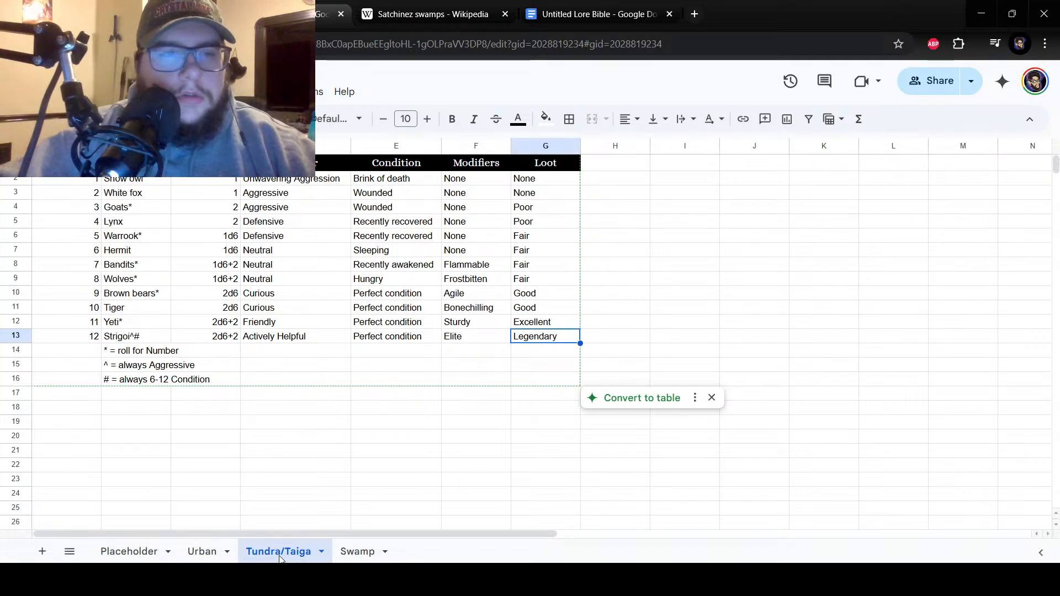
left_click(208, 552)
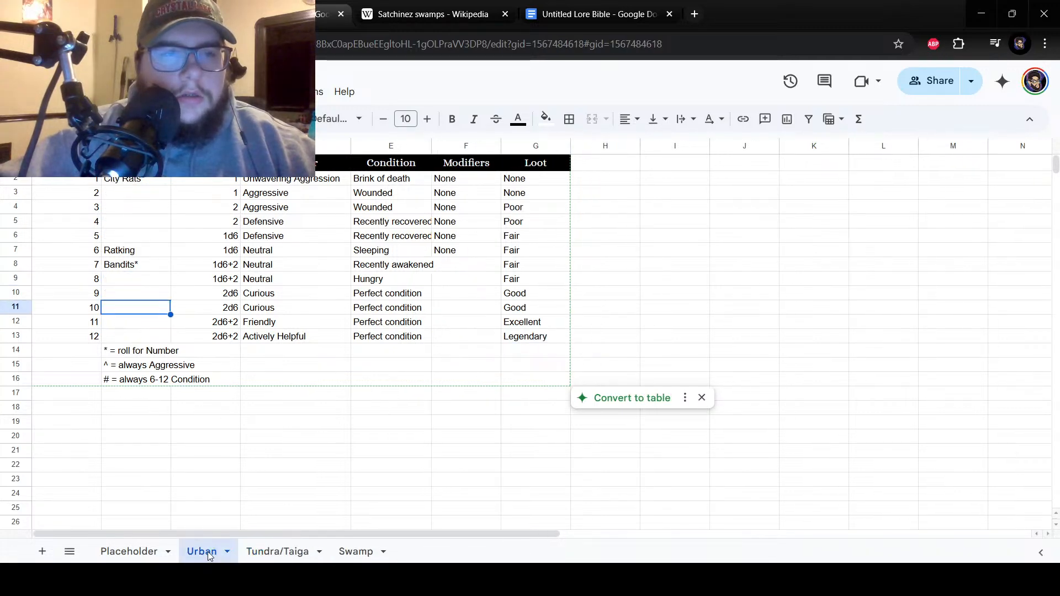
left_click(124, 200)
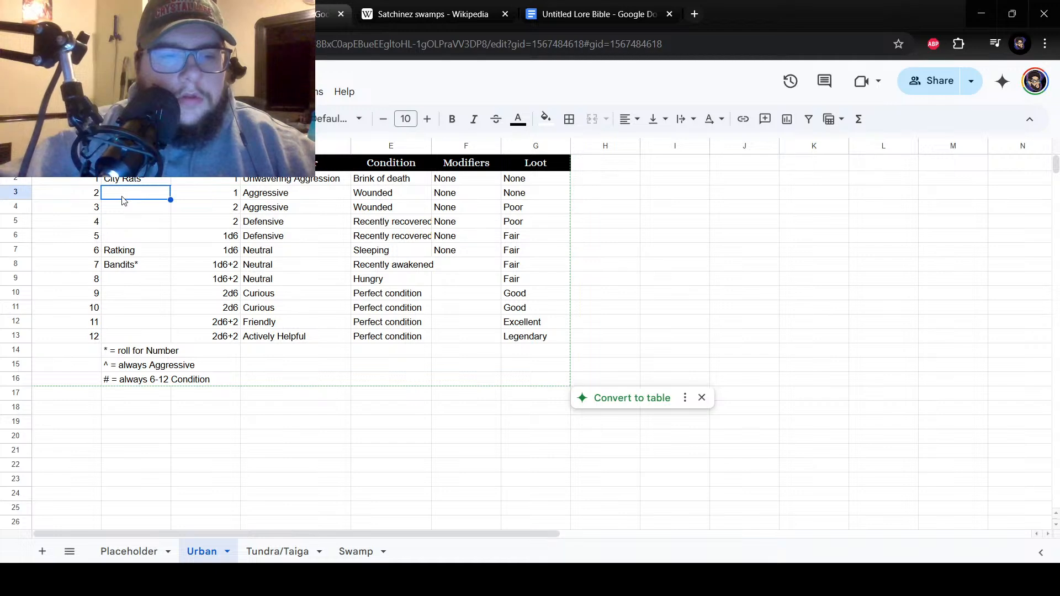
type("Stray do")
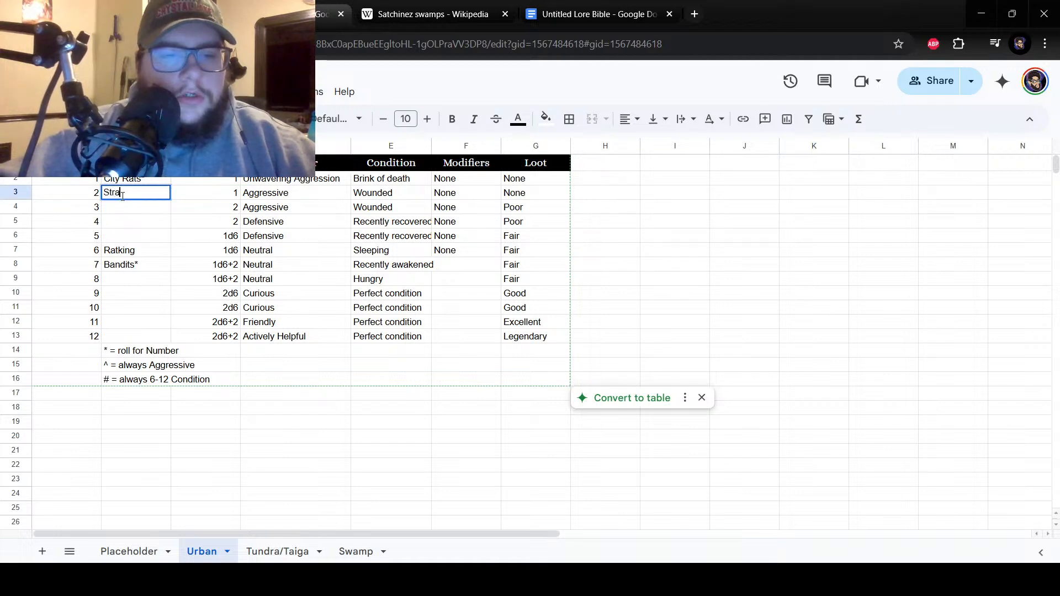
key("BackSpace")
key("BackSpace")
type("Dogs*")
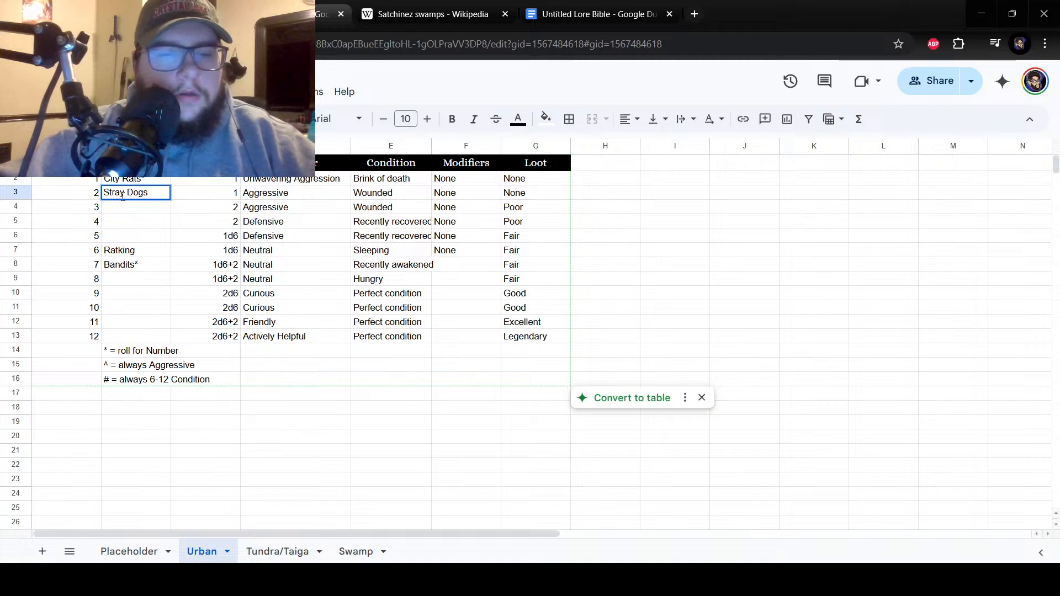
key("Return")
Consult the Swamp sheet, then enter "Traveler Ghosts*" as encounter number 9 in cell B10 of the Urban sheet and widen column B to fit.
left_click(133, 223)
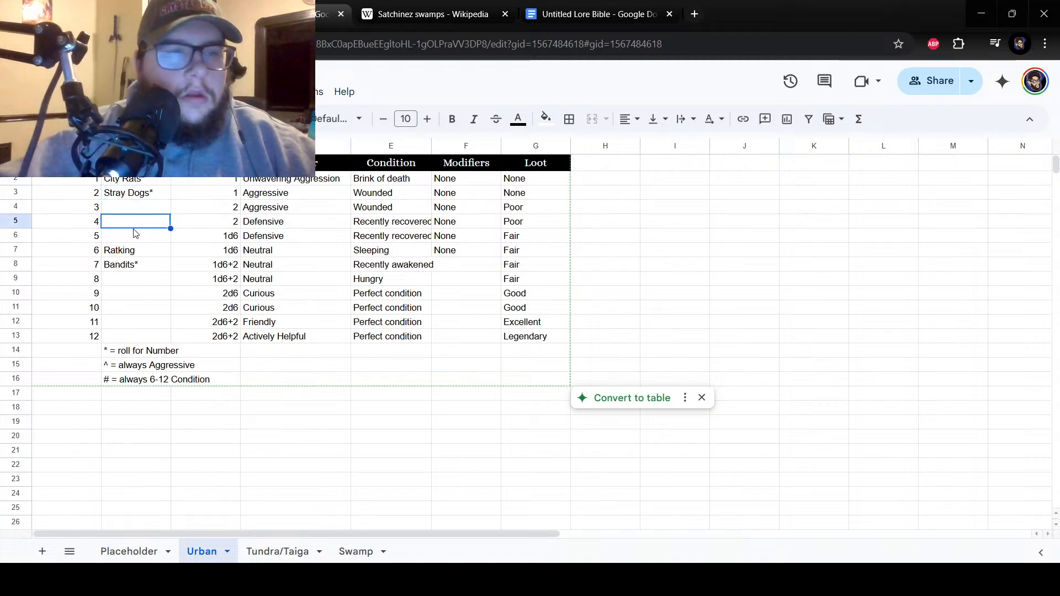
left_click(131, 237)
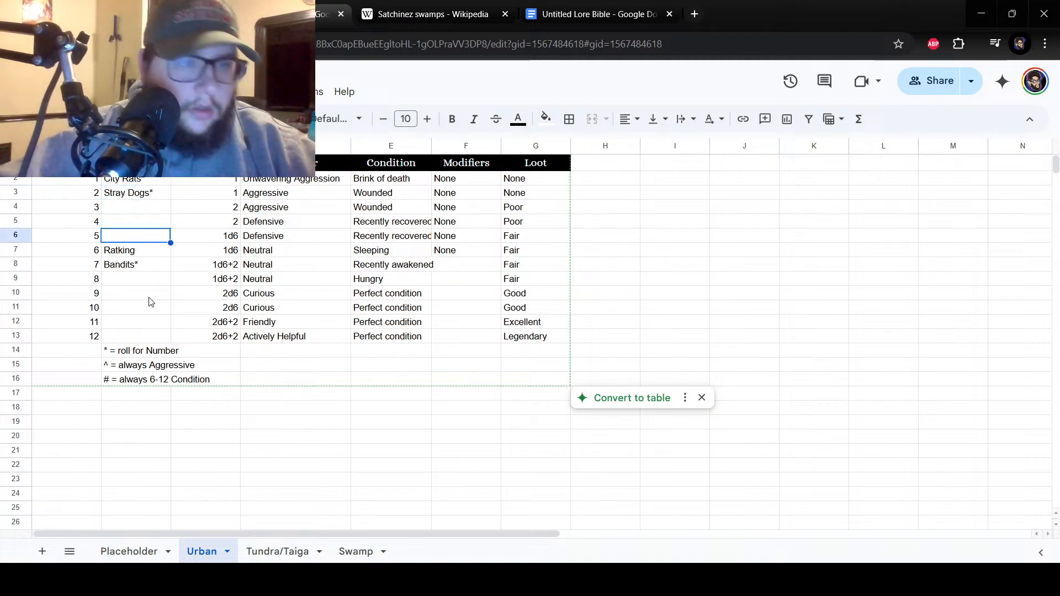
left_click(356, 551)
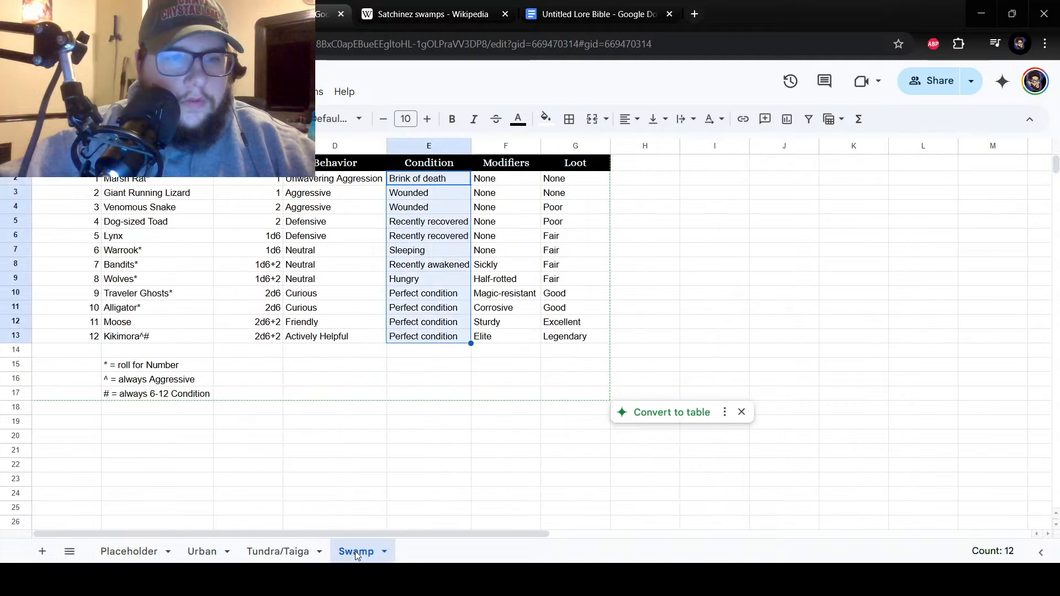
left_click(201, 550)
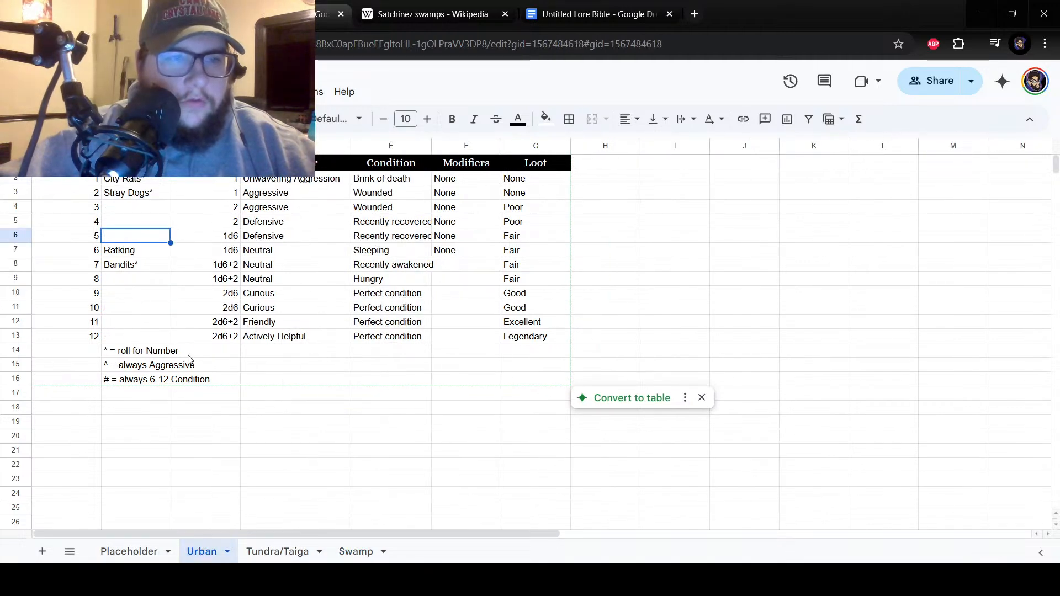
left_click(356, 548)
left_click(194, 545)
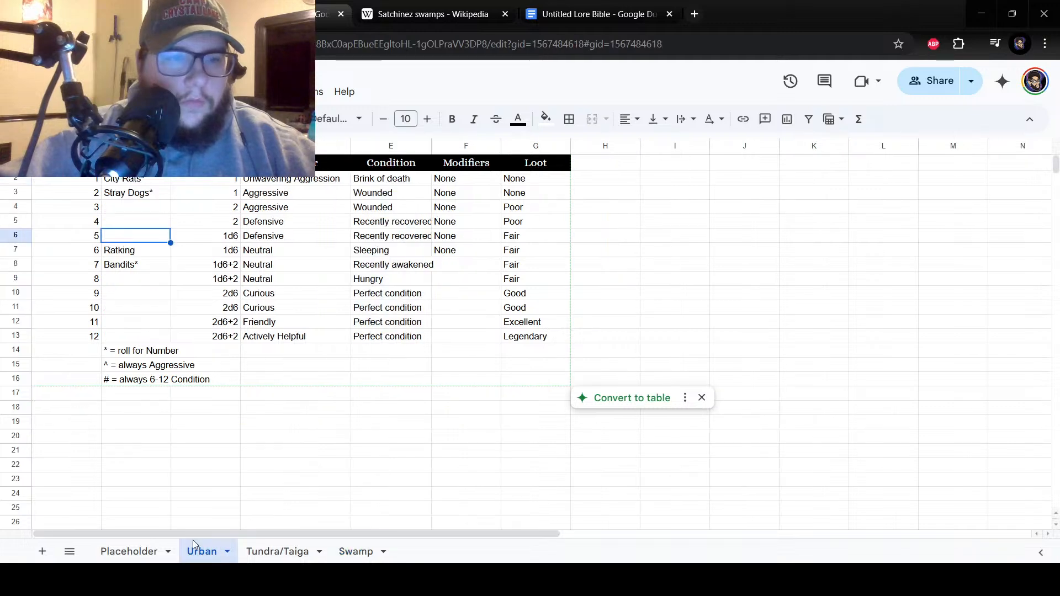
left_click(138, 293)
type("Traveler G")
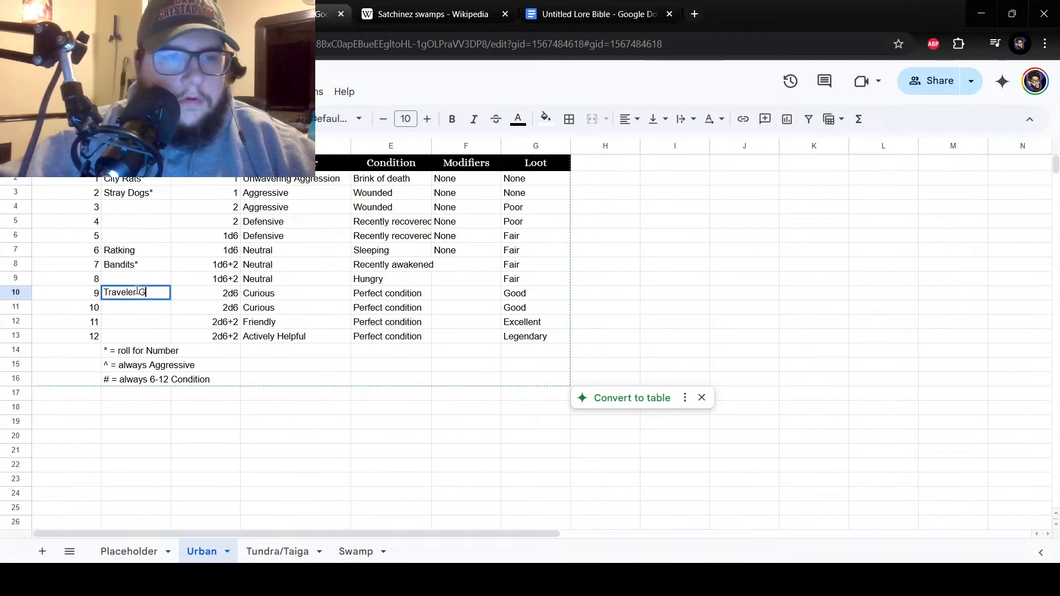
type("hosts*")
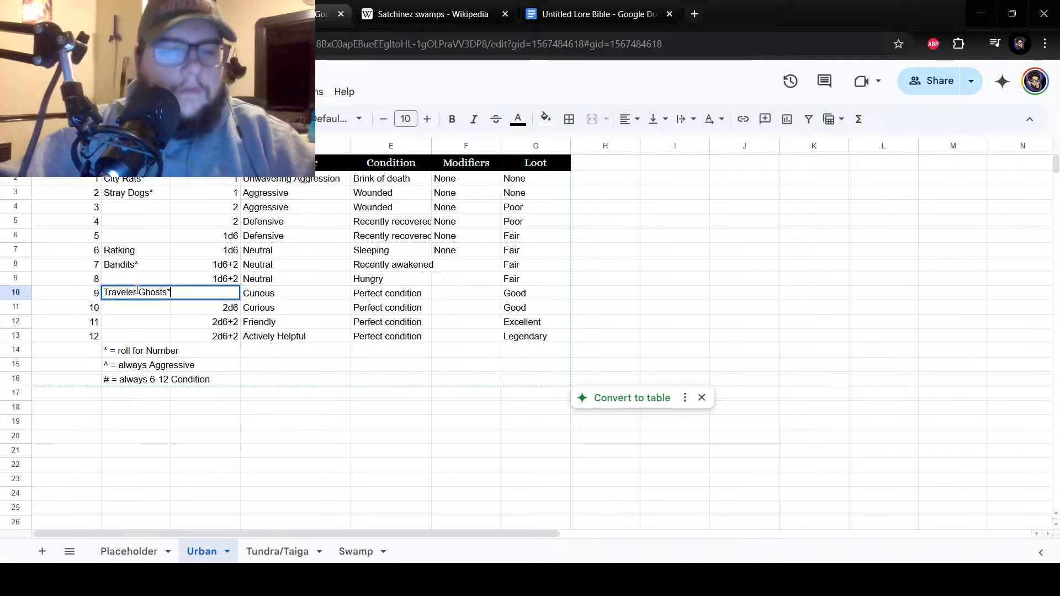
key("Return")
left_click_drag(171, 146, 180, 146)
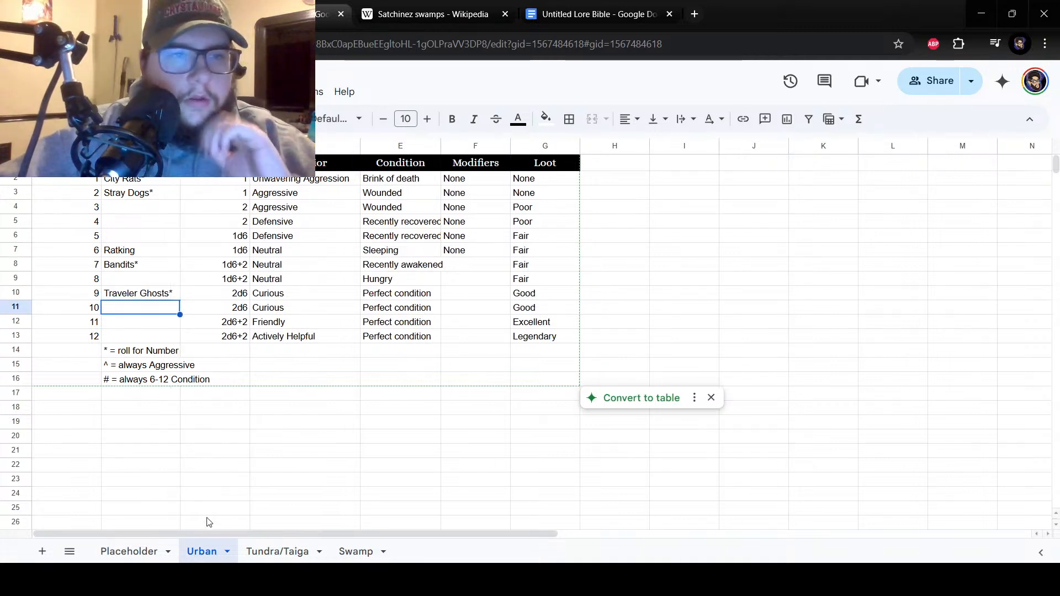
Review the Swamp and Tundra/Taiga encounters, then enter "Hawk" as encounter number 5 in cell B6 of the Urban sheet.
left_click(356, 551)
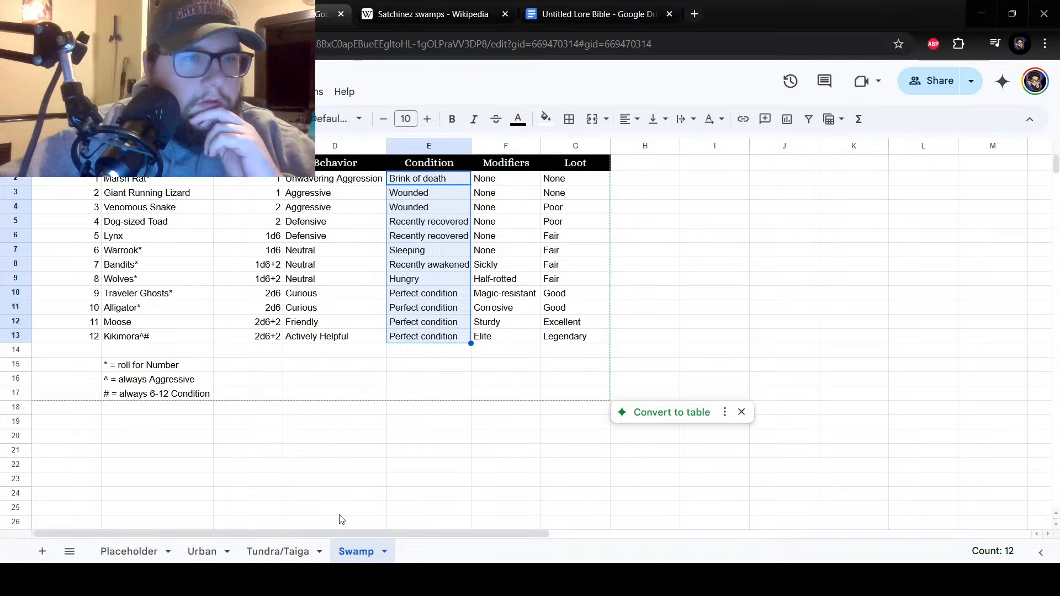
left_click(292, 551)
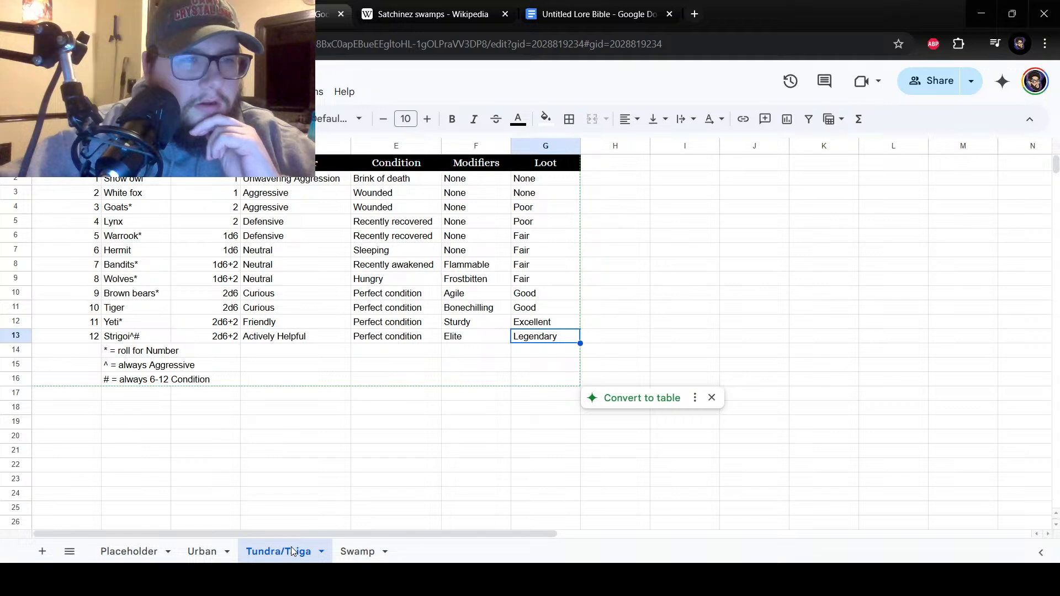
left_click(209, 553)
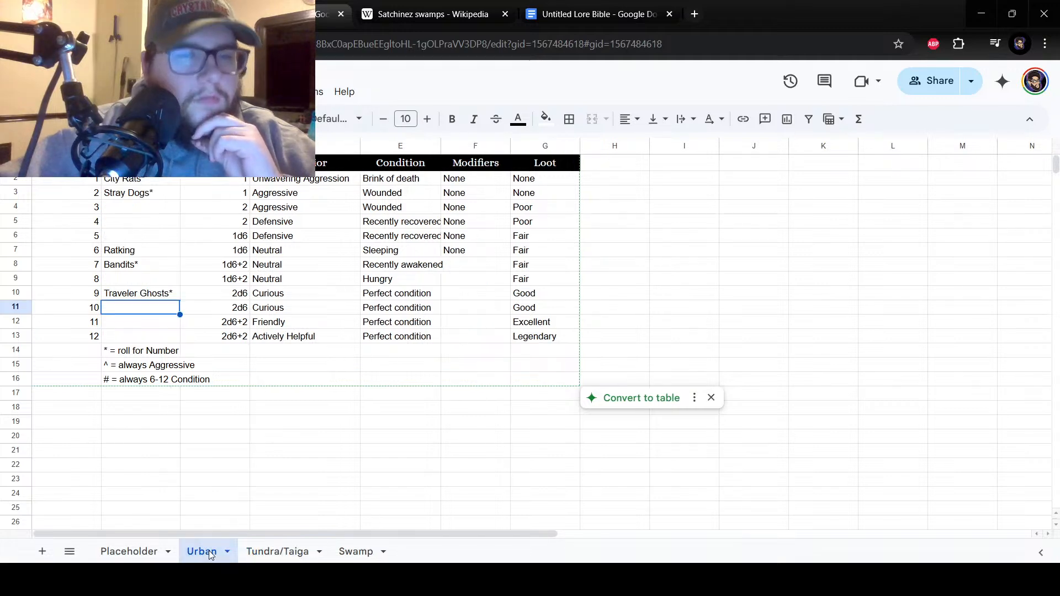
left_click(145, 225)
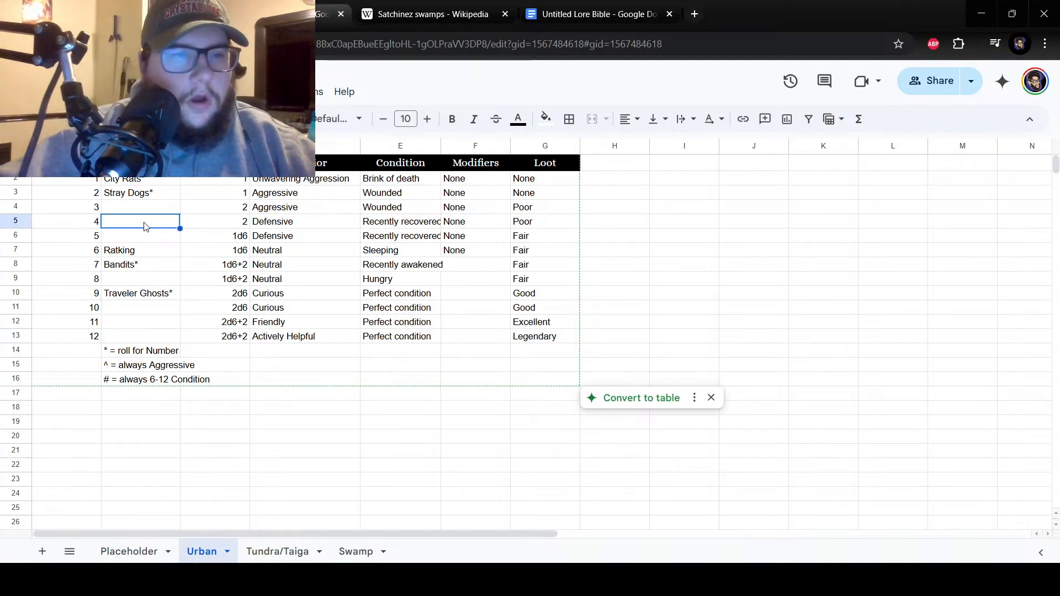
left_click(137, 243)
double_click(137, 238)
type("Hawk")
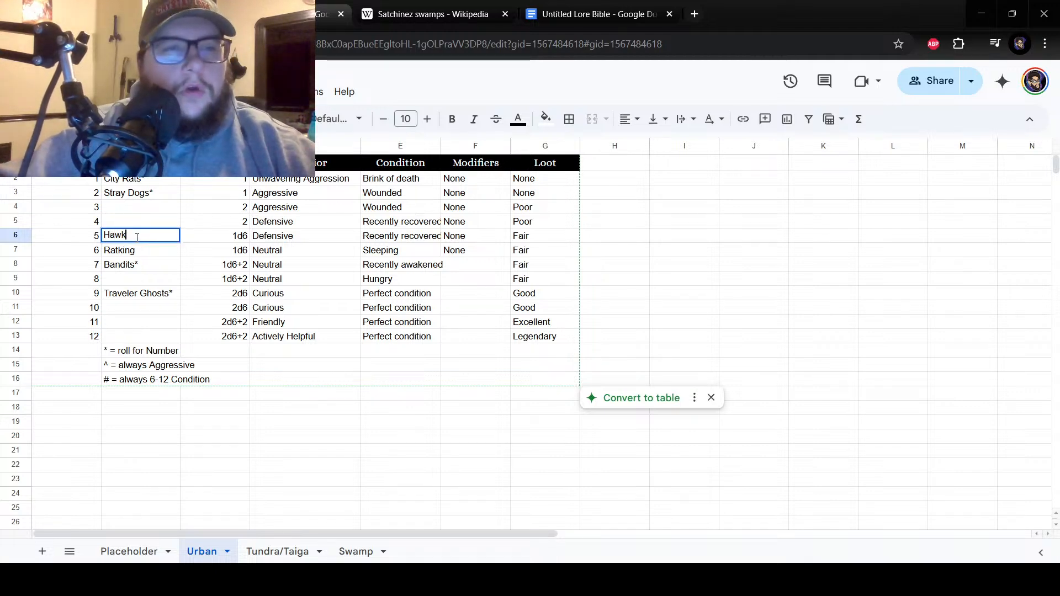
key("Return")
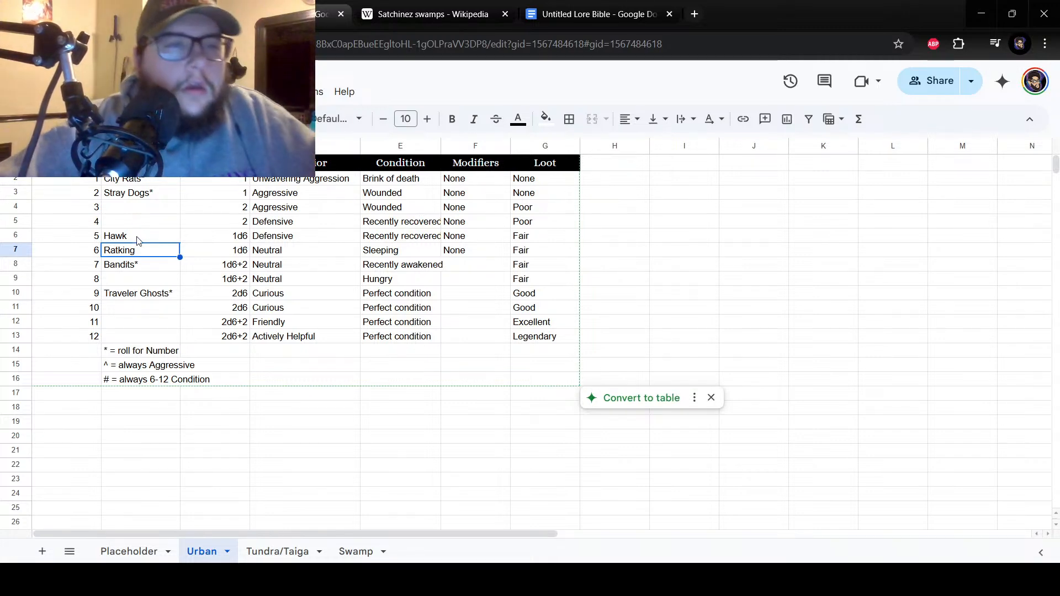
Move "Hawk" from cell B6 to cell B4 as encounter number 3 of the Urban sheet.
key("Up")
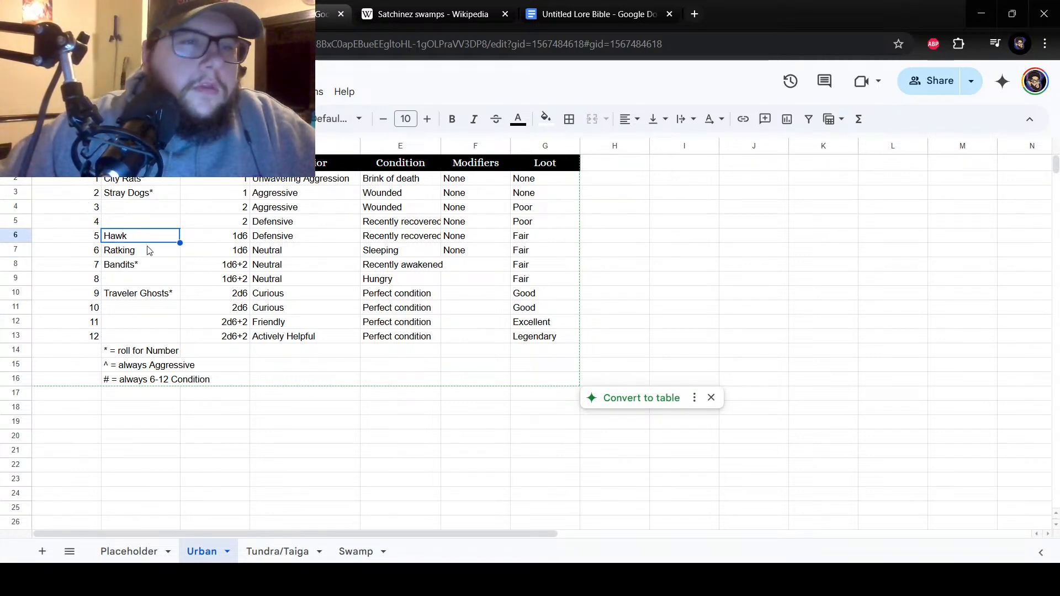
right_click(145, 238)
left_click(160, 133)
left_click(130, 210)
right_click(159, 208)
left_click(157, 181)
right_click(155, 203)
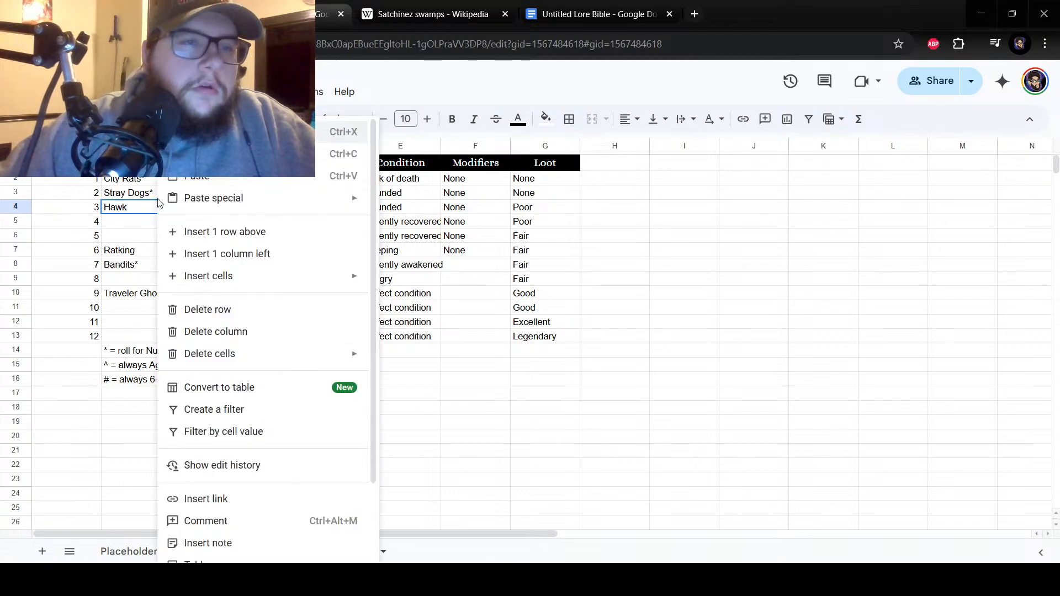
Move "Stray Dogs*" from cell B3 to cell B7 as encounter number 6, replacing "Ratking".
left_click(136, 195)
right_click(133, 197)
left_click(328, 154)
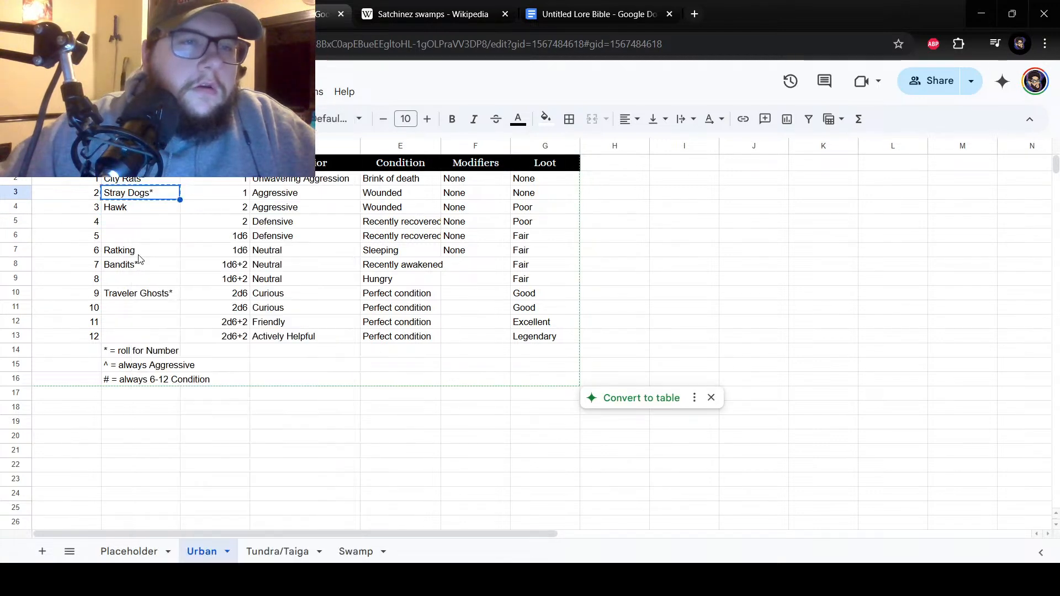
left_click(132, 239)
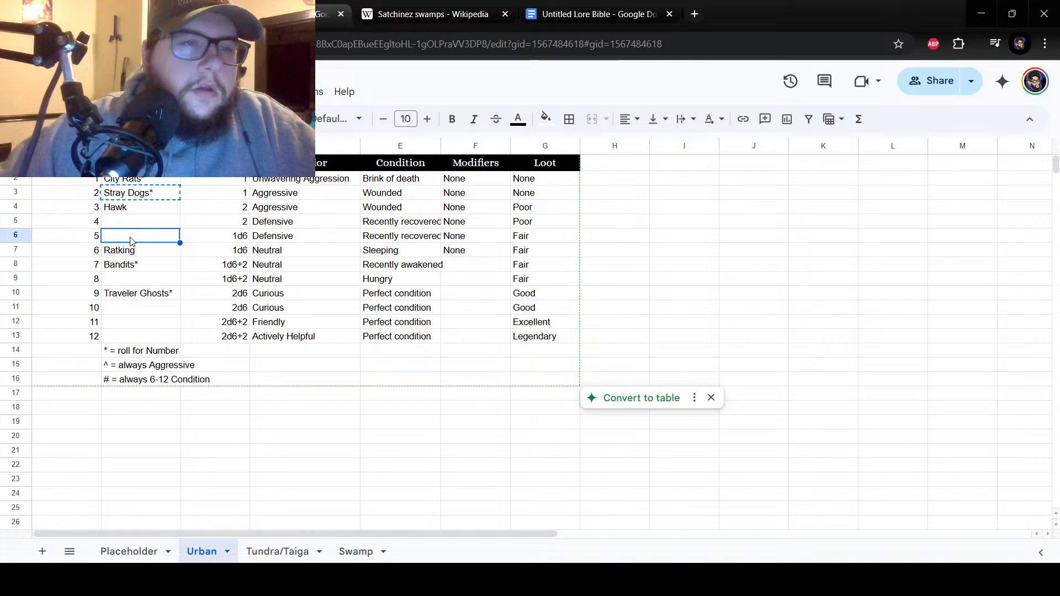
right_click(132, 242)
left_click(119, 256)
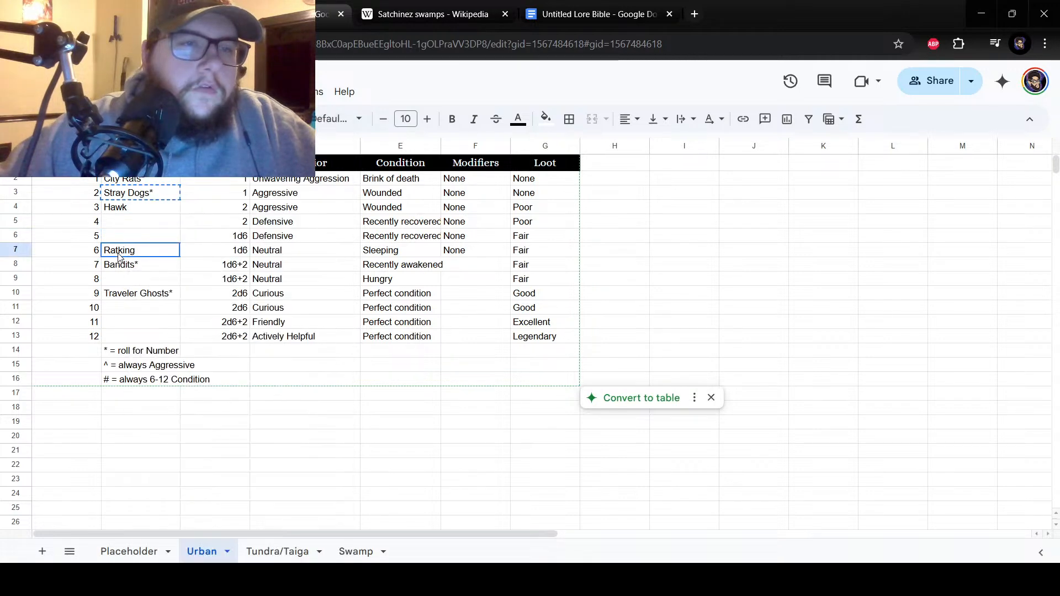
right_click(119, 256)
left_click(171, 175)
Enter "Ratking" as encounter number 2 in cell B3 of the Urban sheet.
key("Up")
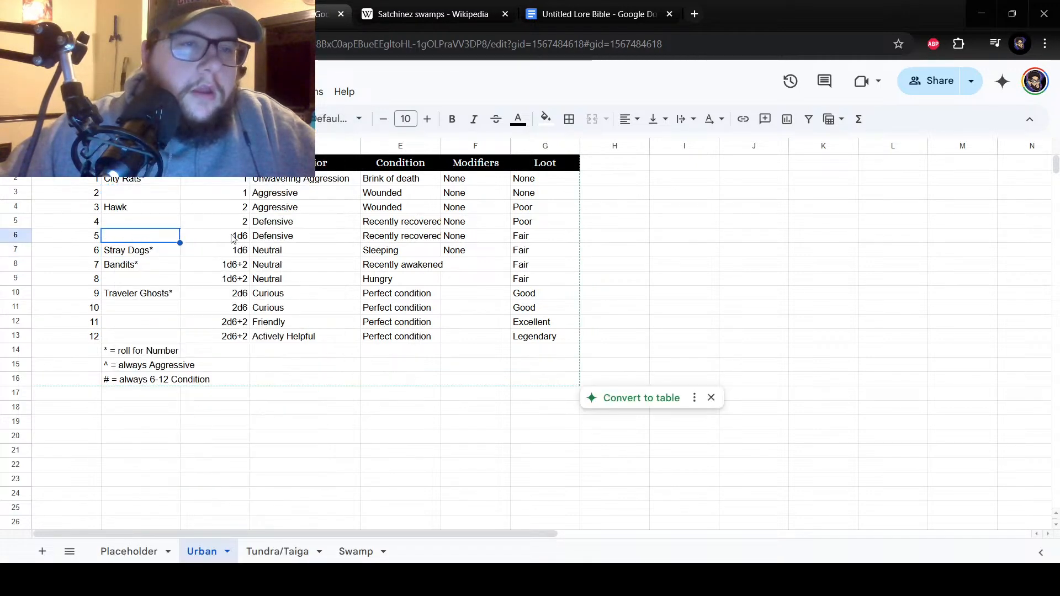
type("R")
key("BackSpace")
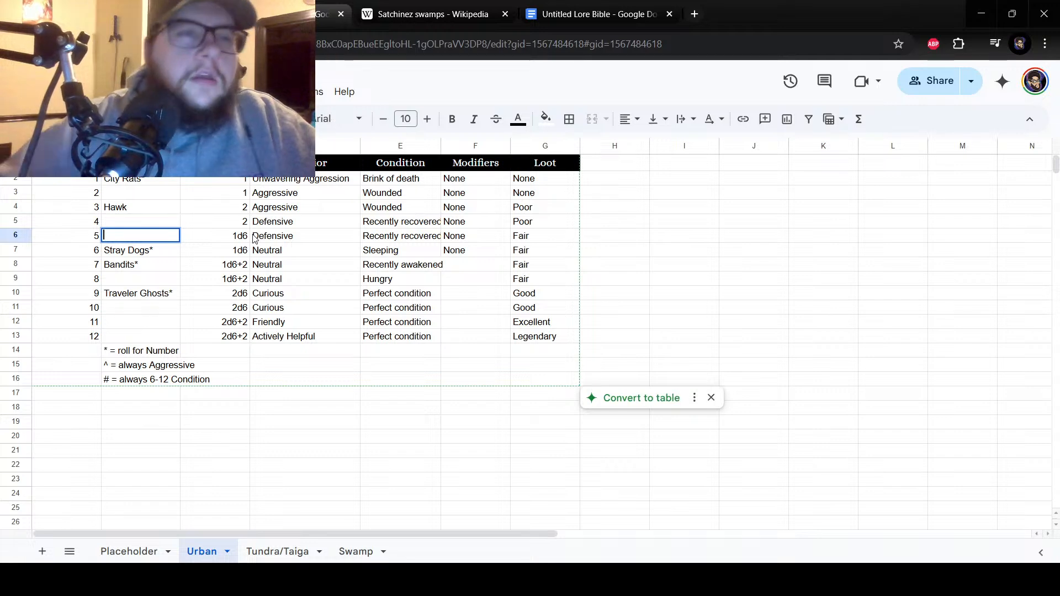
left_click(119, 193)
type("Ratking")
key("Return")
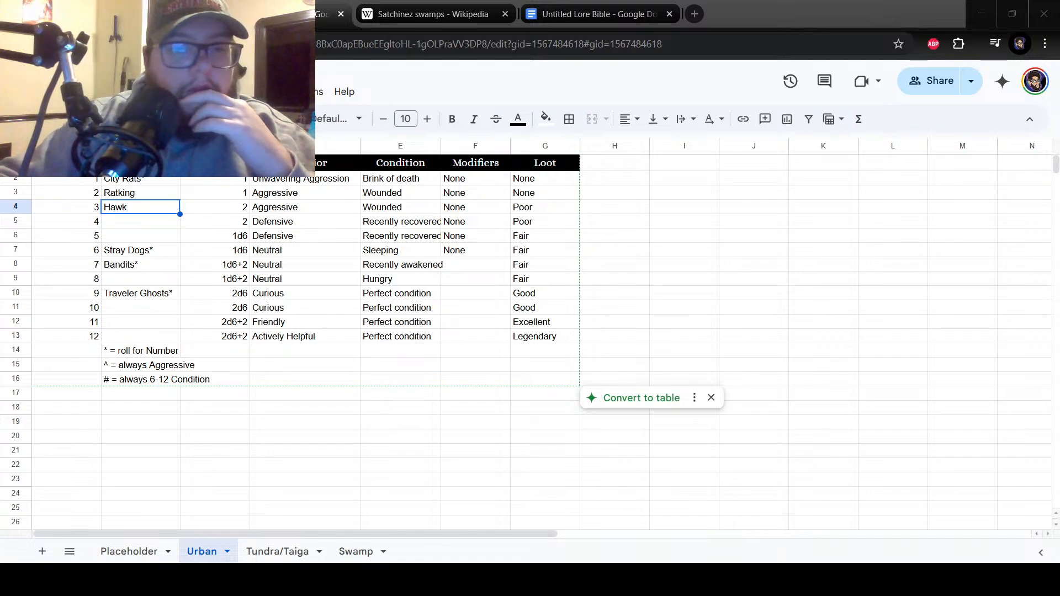
Enter "Sewer Alligator" as encounter number 11 in cell B12 of the Urban sheet.
key("Down")
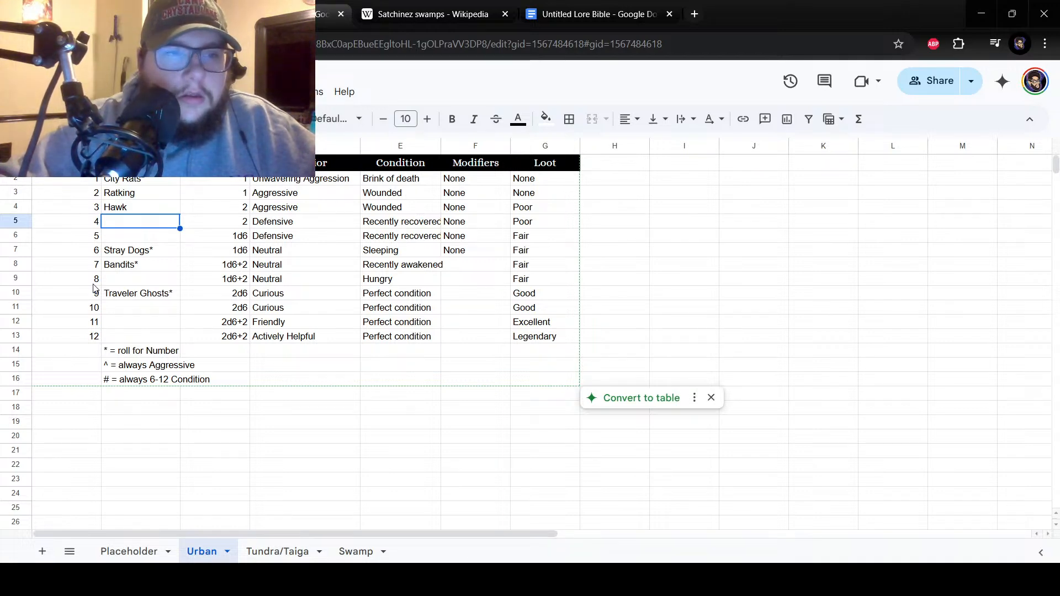
left_click(153, 324)
type("Alligator")
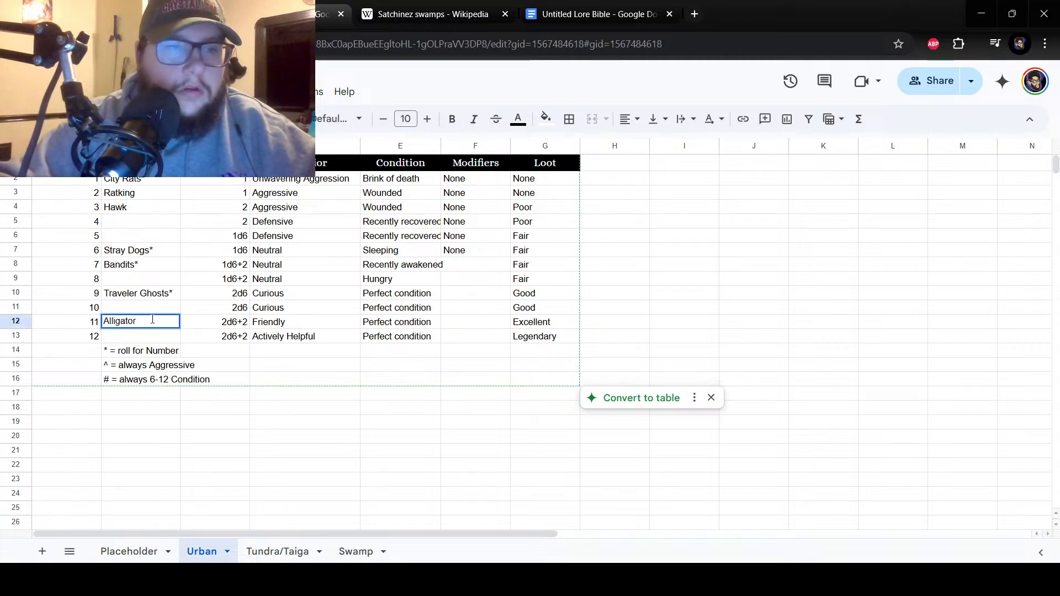
key("Left")
double_click(153, 324)
left_click(105, 321)
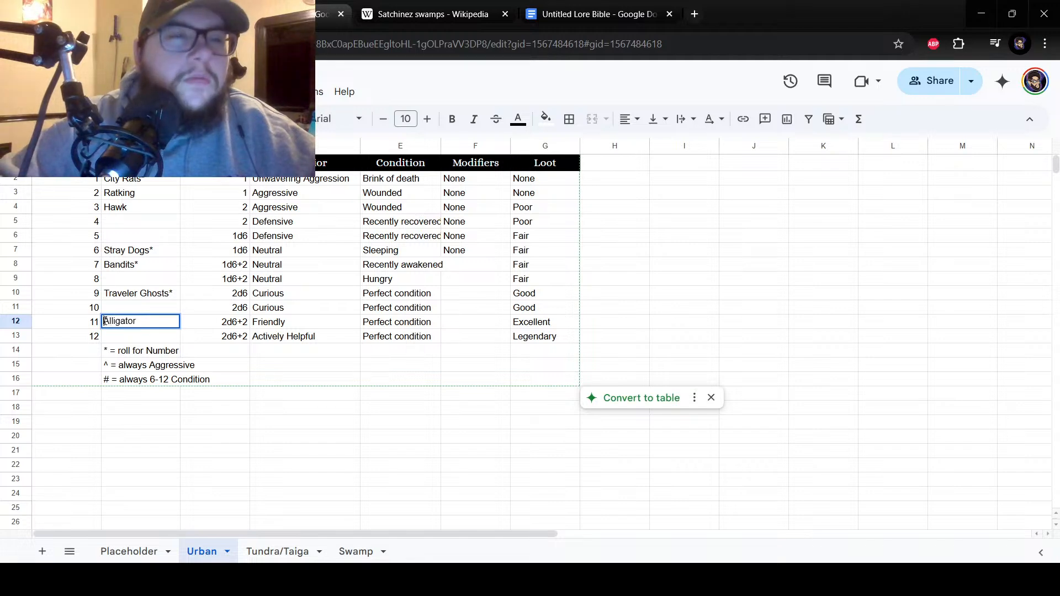
type("Sewer")
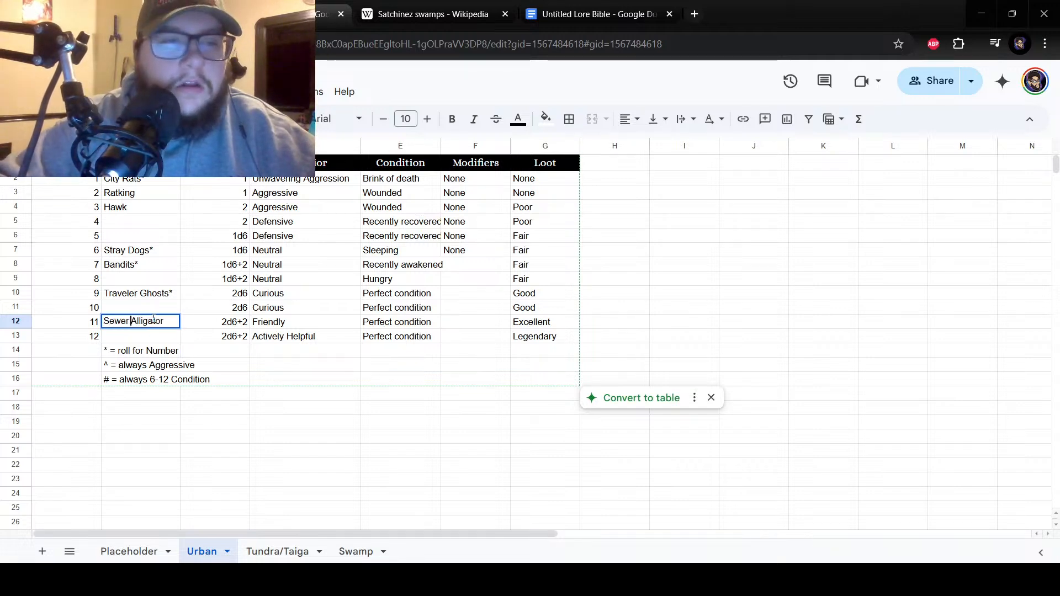
key("Return")
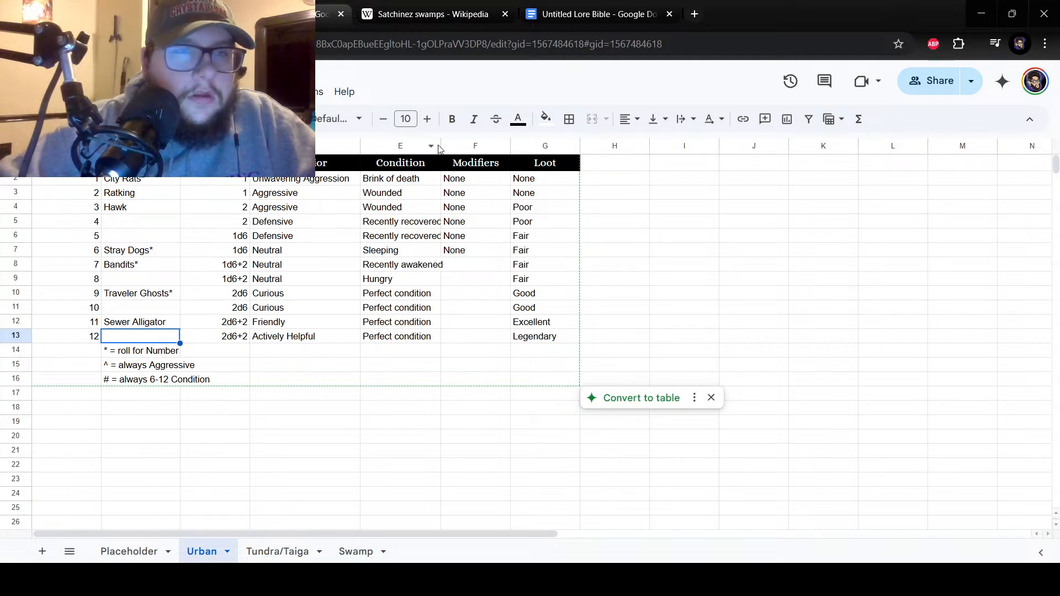
Switch to the Untitled Lore Bible document and examine its Creatures and Types of Monster notes for Urban encounter ideas.
left_click(646, 10)
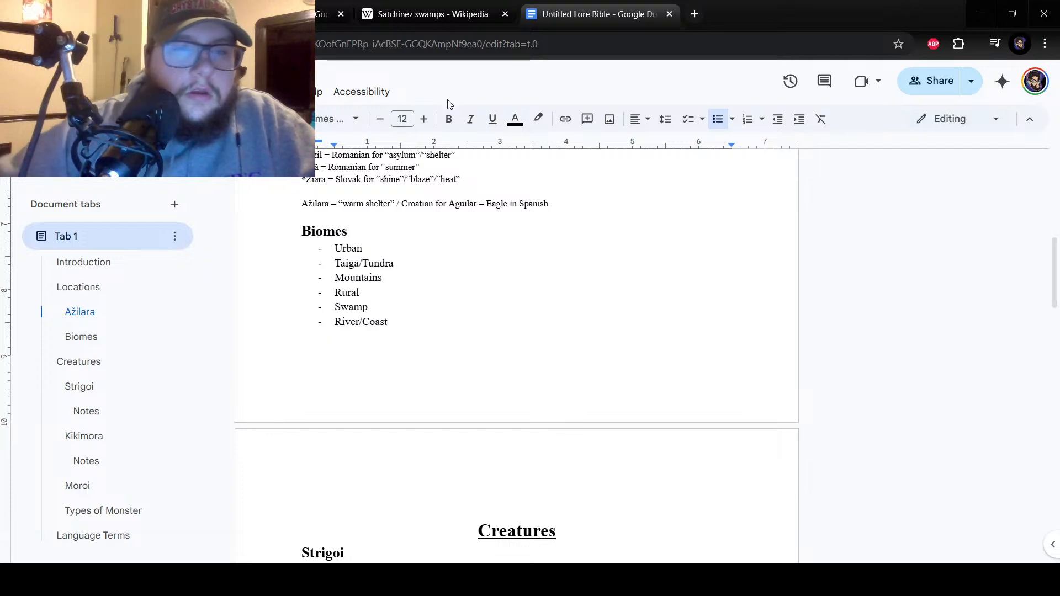
scroll(313, 379, "down", 5)
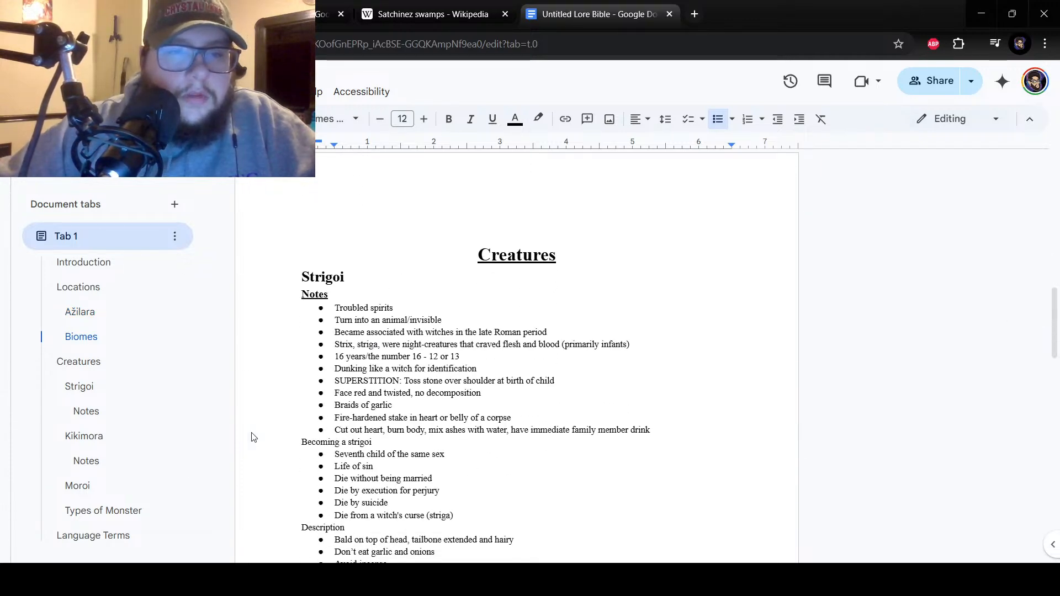
scroll(409, 453, "down", 15)
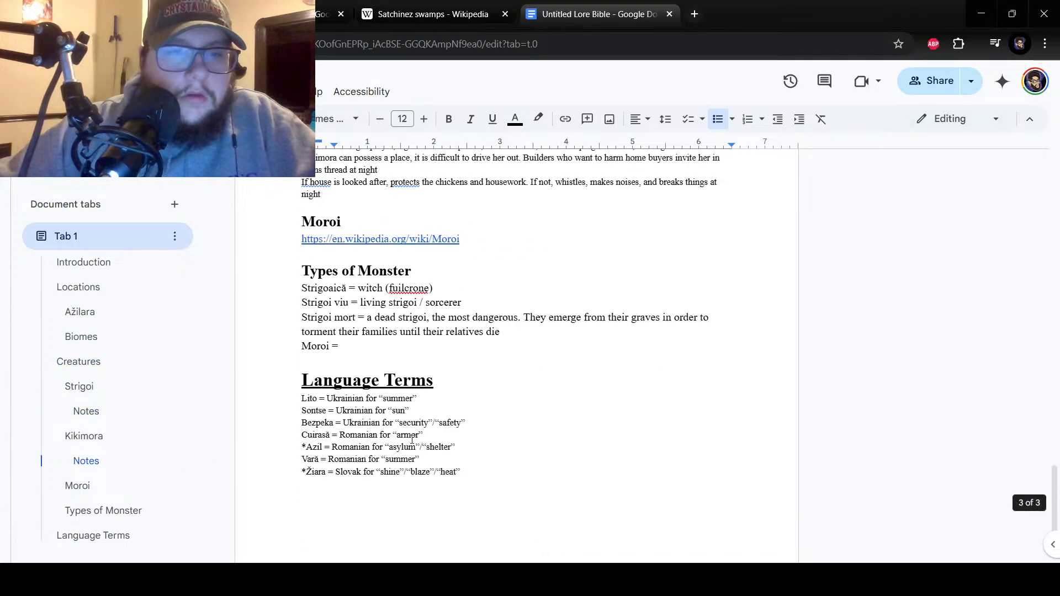
scroll(411, 439, "up", 15)
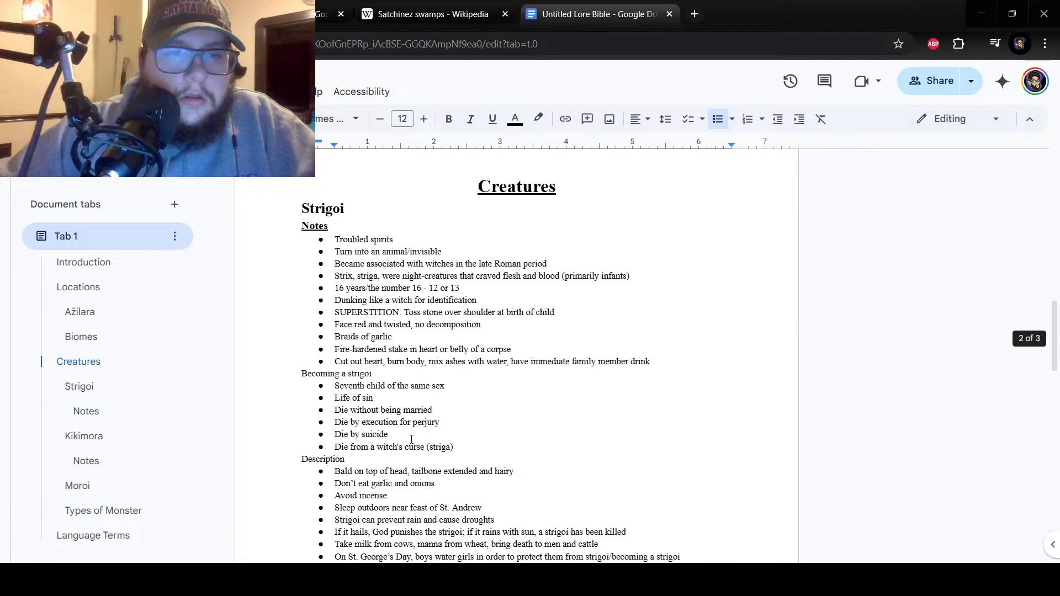
scroll(412, 439, "down", 15)
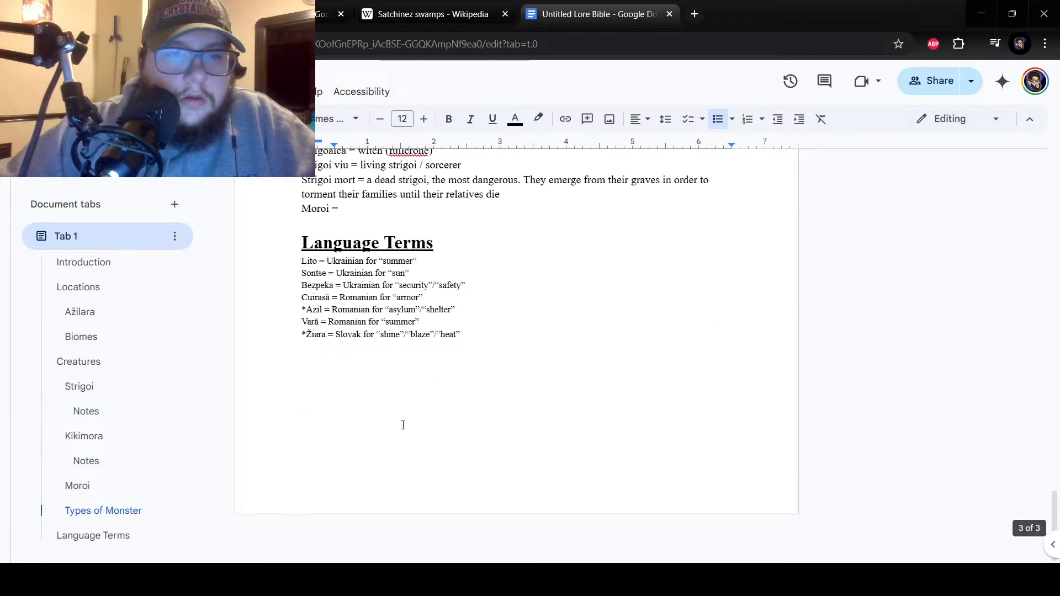
scroll(406, 420, "up", 4)
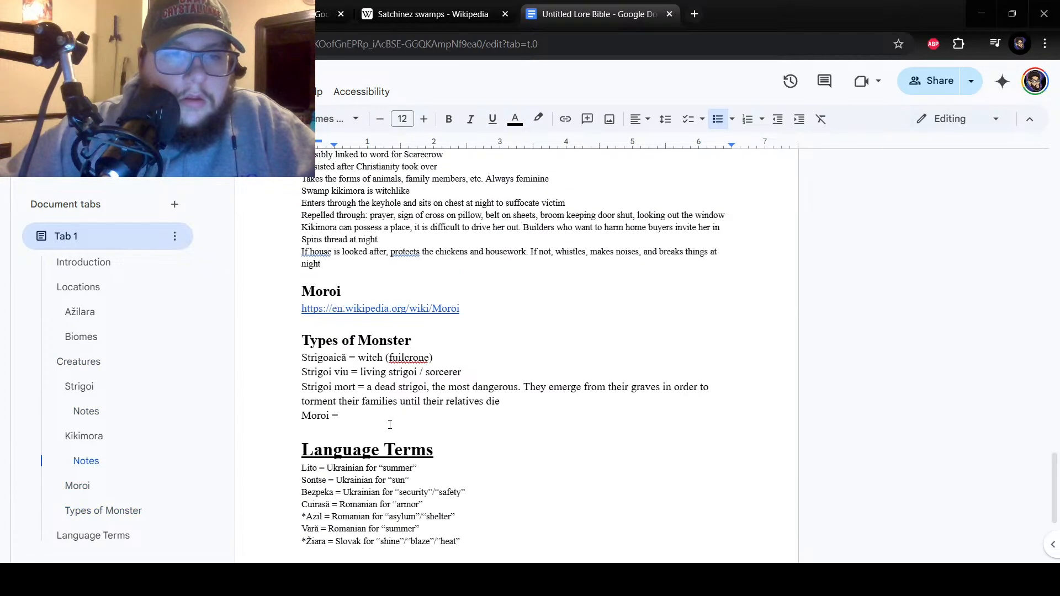
left_click_drag(329, 358, 349, 357)
left_click(399, 422)
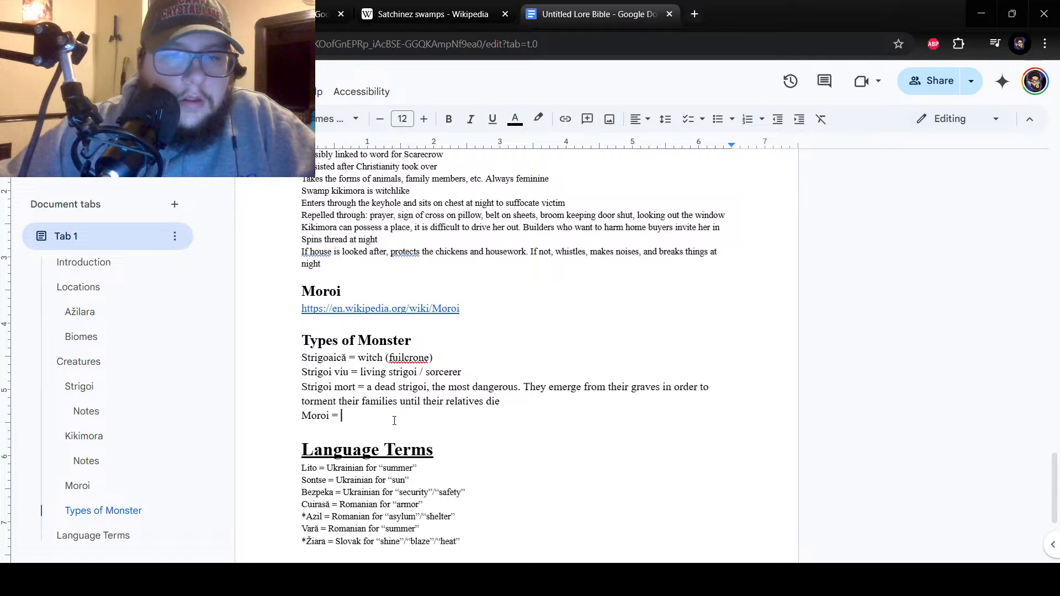
scroll(395, 421, "up", 4)
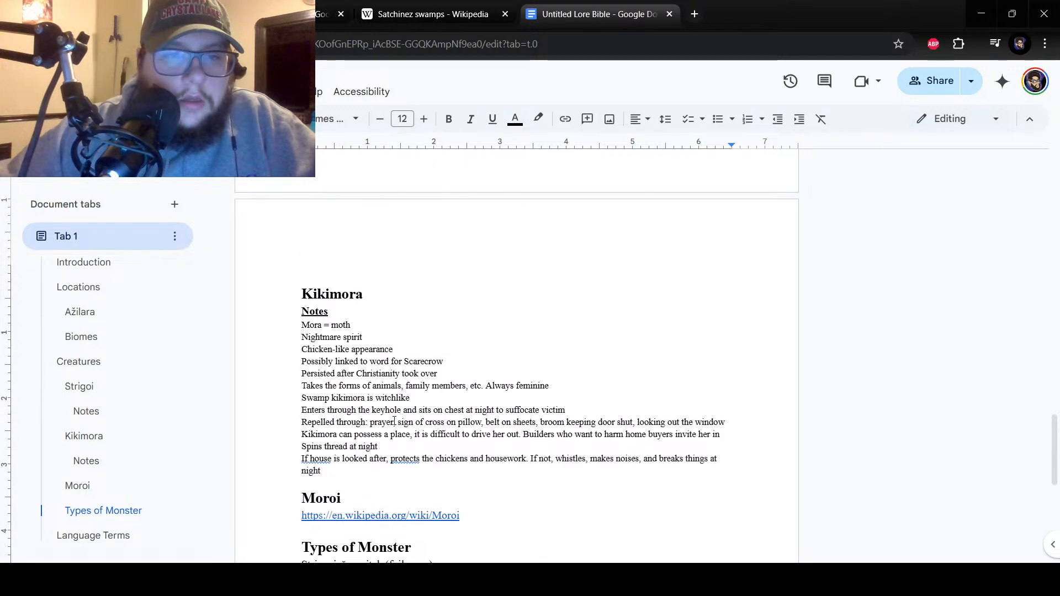
Examine the Kikimora, Strigoi and Types of Monster notes in the Lore Bible for Urban encounter ideas.
scroll(381, 421, "up", 3)
scroll(382, 420, "down", 1)
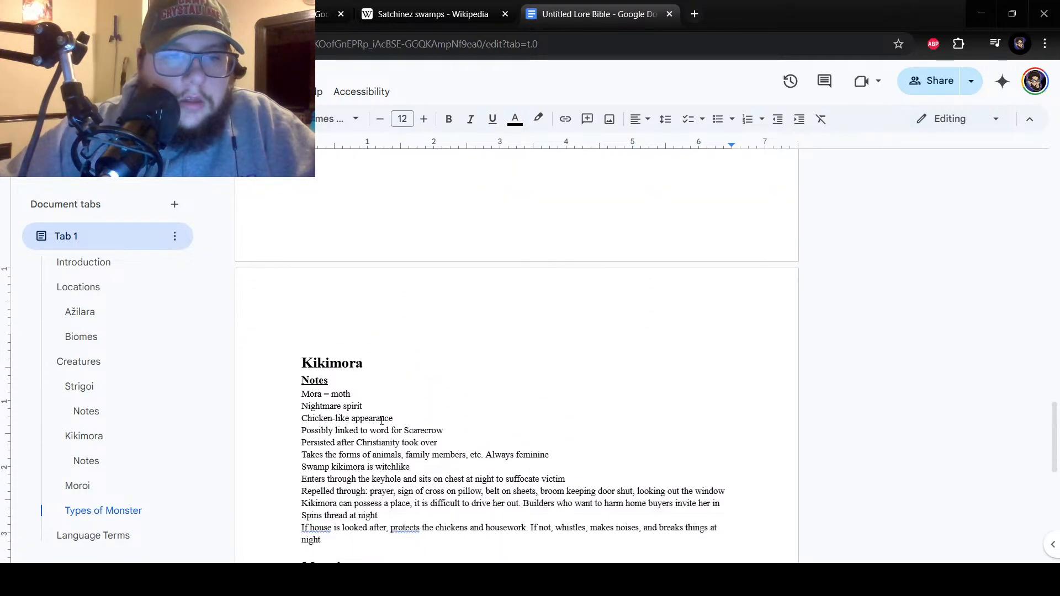
scroll(382, 420, "up", 3)
scroll(382, 421, "up", 3)
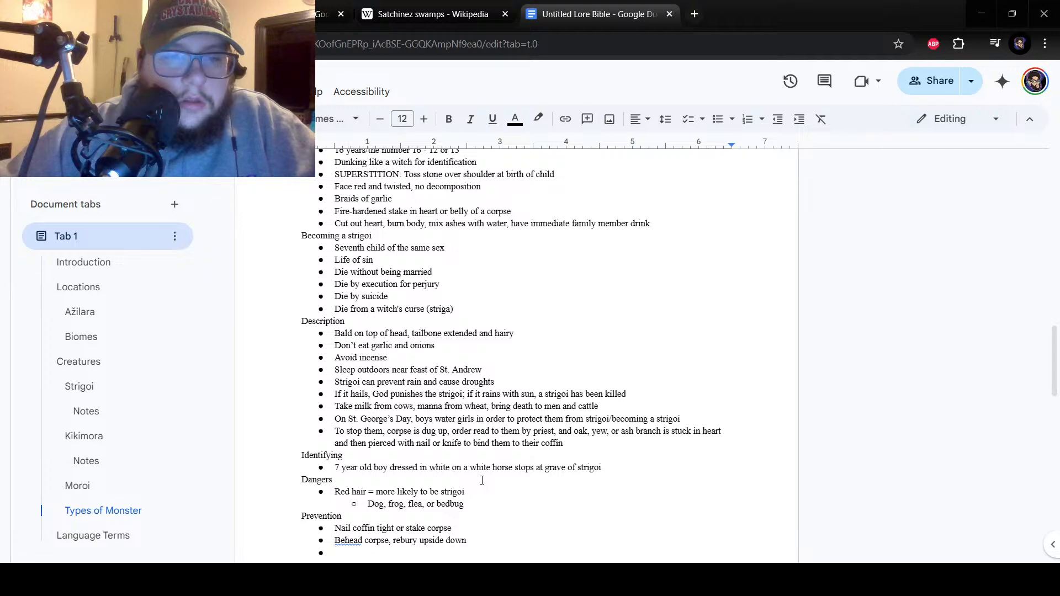
scroll(483, 478, "up", 5)
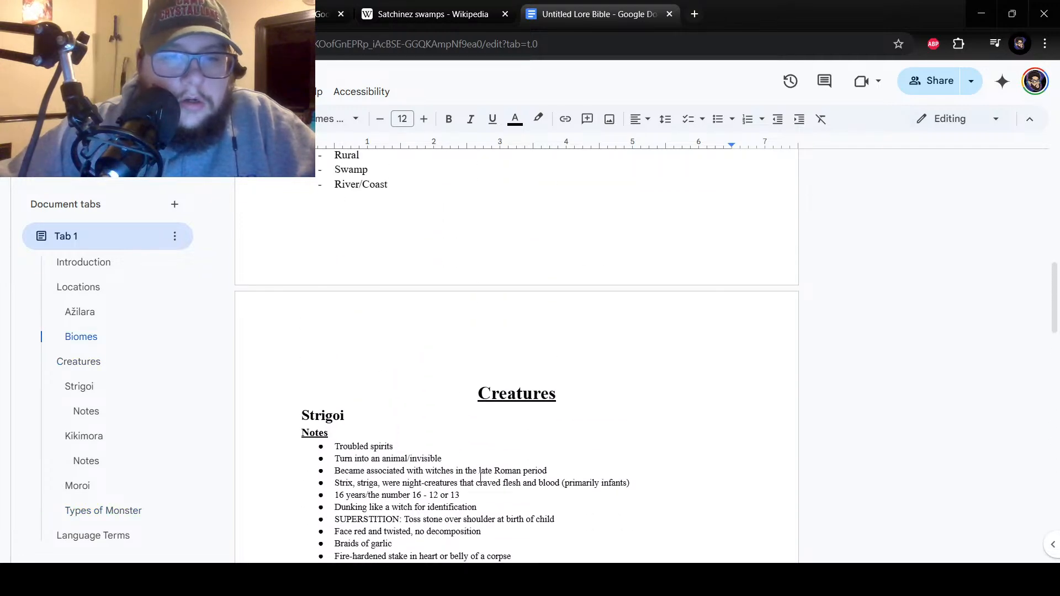
scroll(480, 477, "up", 5)
scroll(481, 478, "up", 1)
scroll(480, 478, "down", 14)
scroll(479, 476, "down", 7)
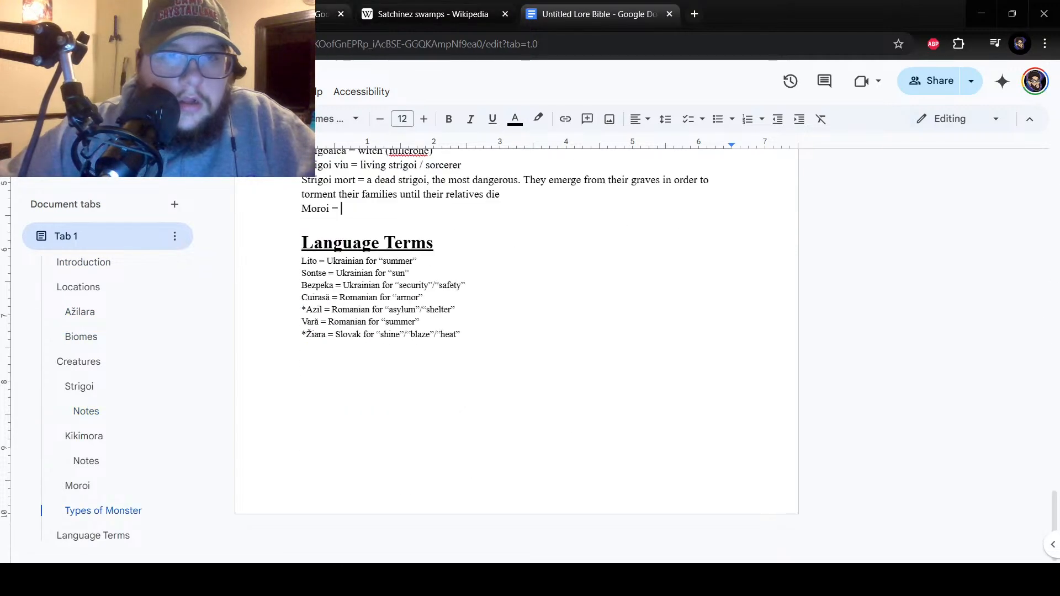
Switch back to the encounter spreadsheet and enter "Demon#" as encounter number 12 in cell B13 of the Urban sheet.
left_click(305, 15)
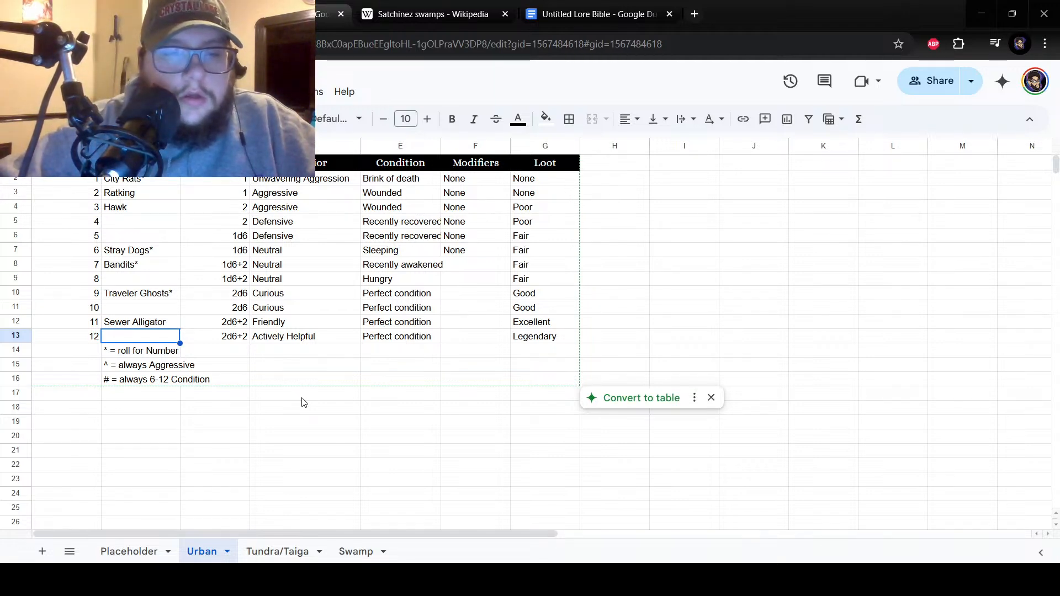
type("Demon")
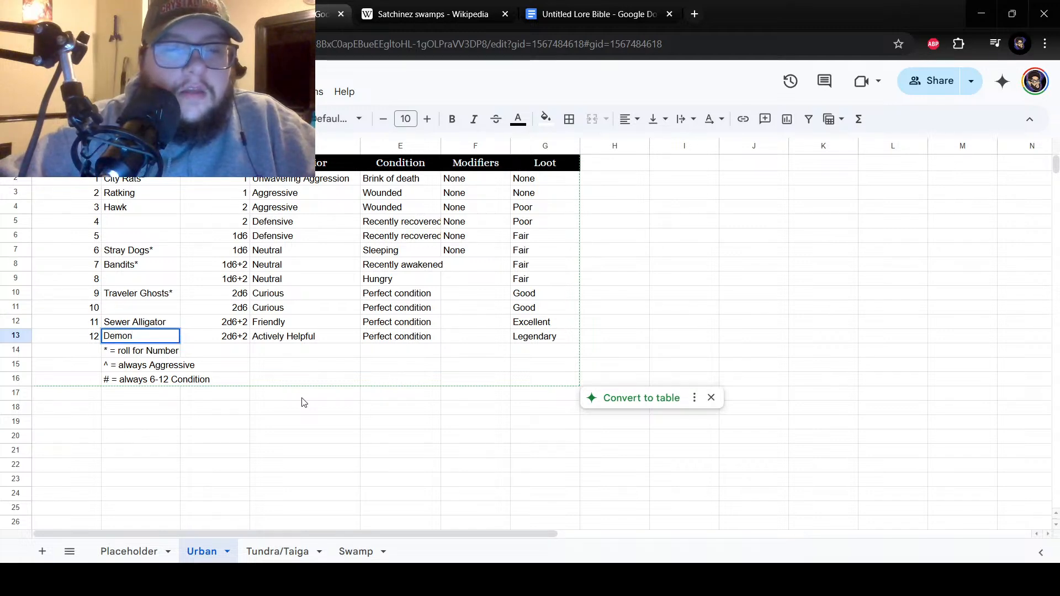
type("^")
key("BackSpace")
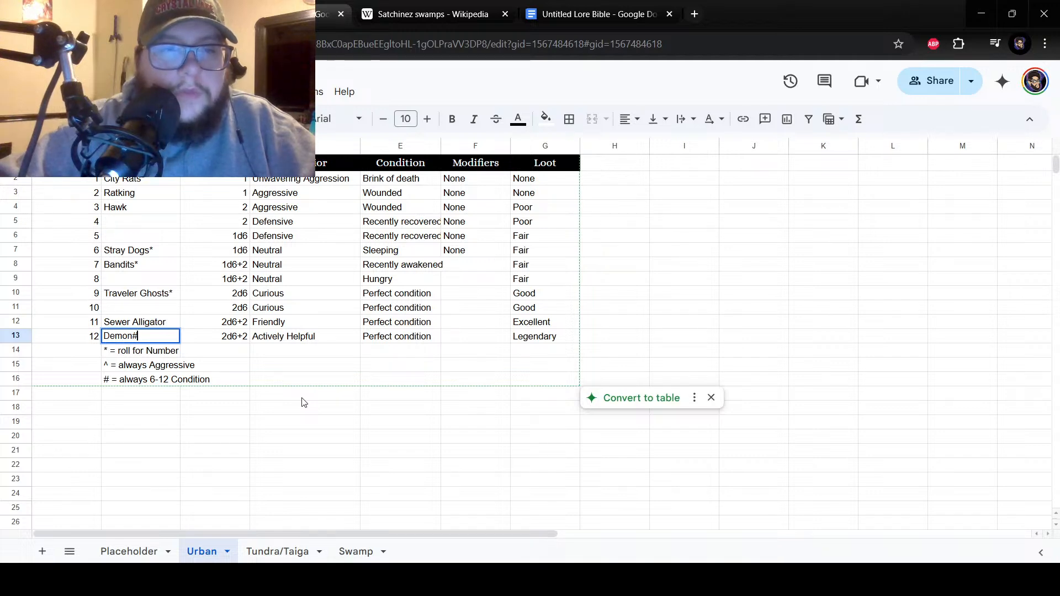
key("Return")
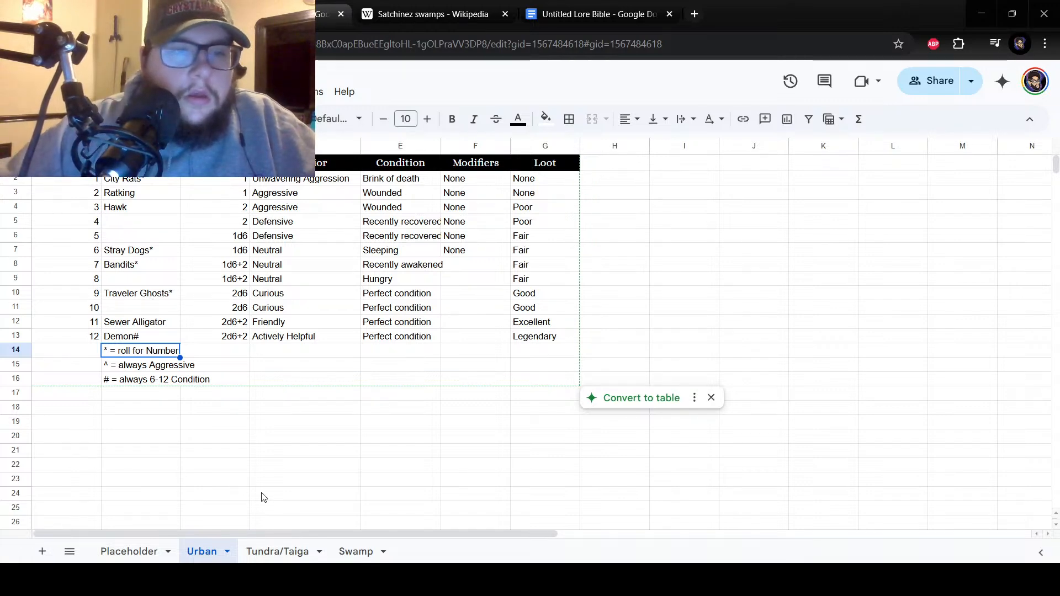
left_click(131, 221)
left_click(131, 237)
left_click(135, 252)
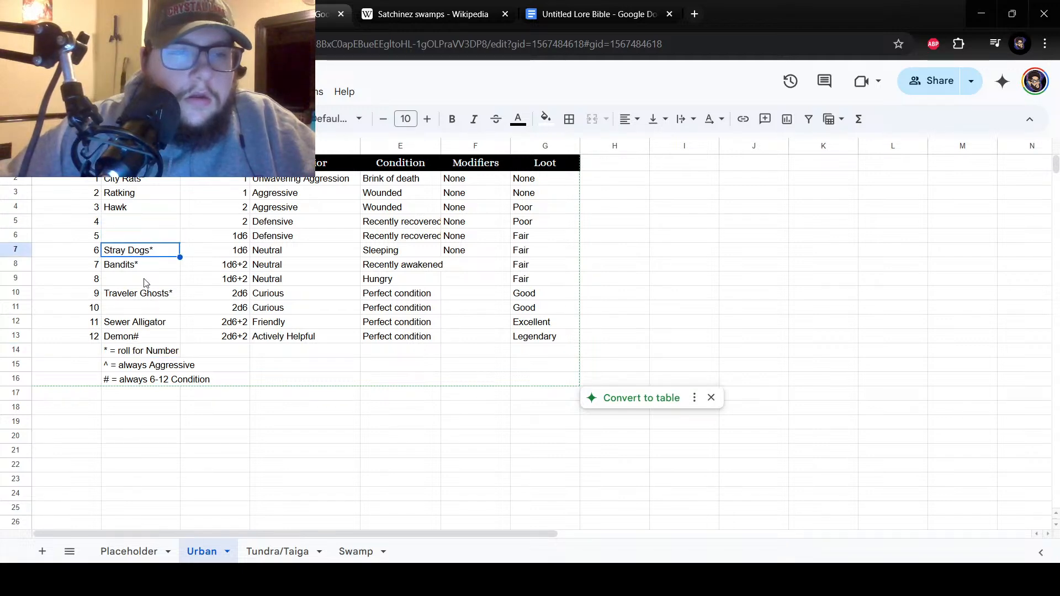
left_click(142, 270)
left_click(133, 285)
left_click(193, 430)
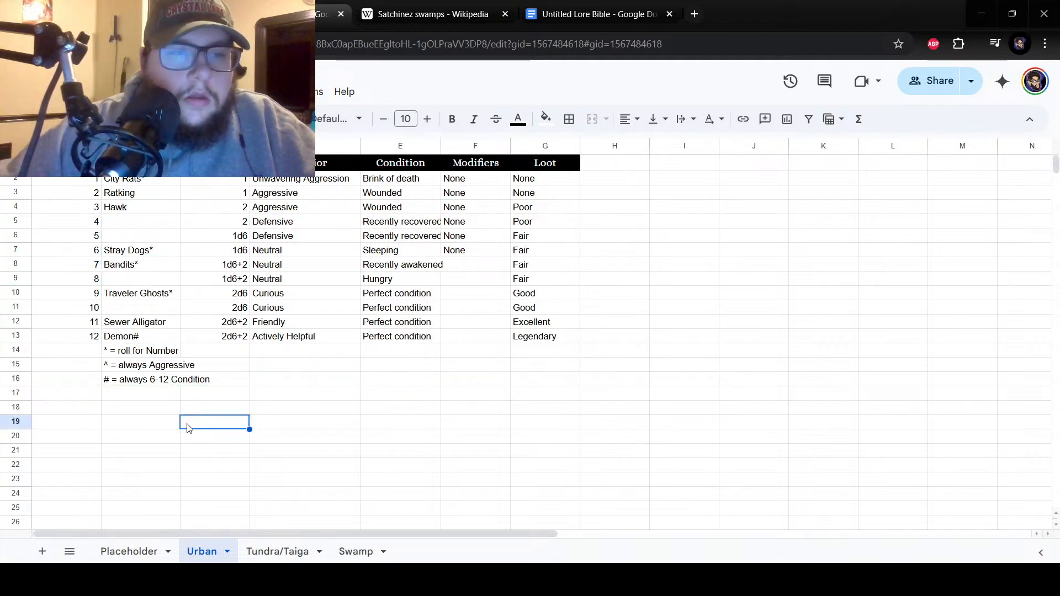
Enter "Hermit" as encounter number 4 in cell B5 of the Urban sheet.
left_click(127, 225)
left_click(124, 237)
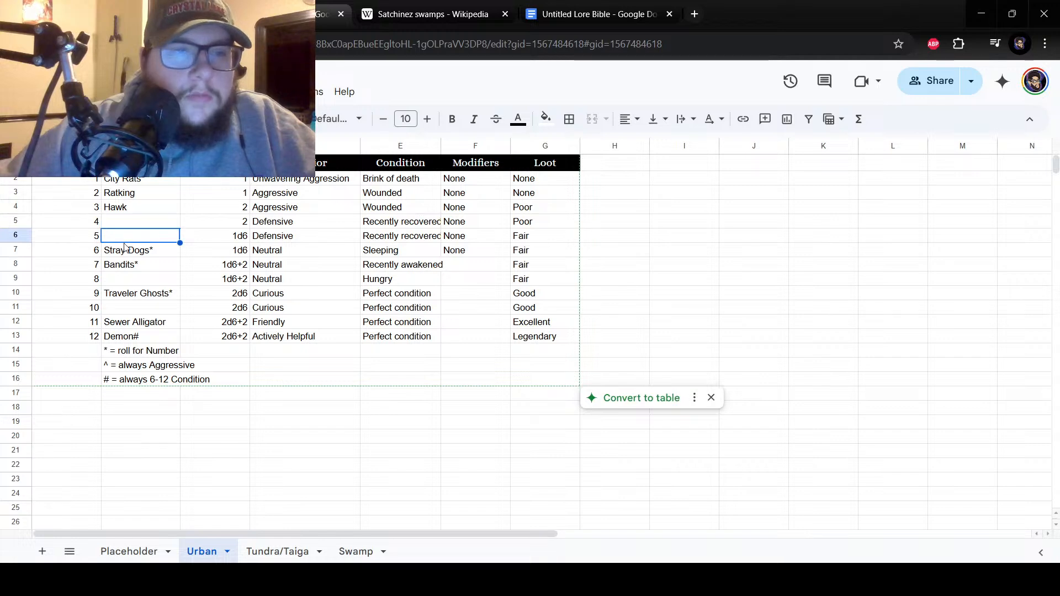
left_click(122, 226)
type("Hermi")
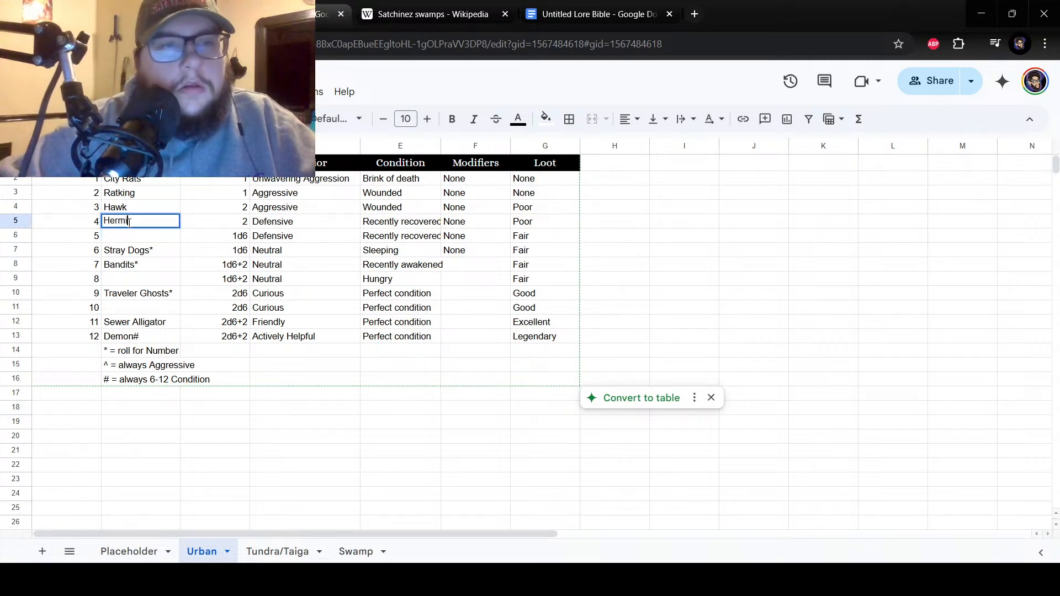
type("t")
key("Return")
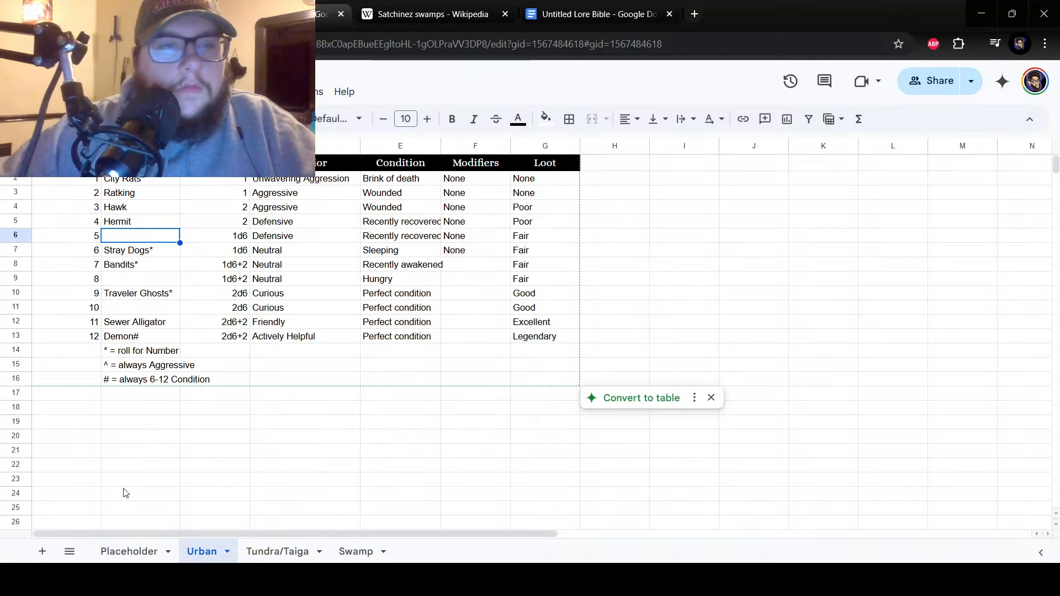
Enter "Cultists*" as encounter number 8 in cell B9 of the Urban sheet.
left_click(137, 296)
left_click(137, 284)
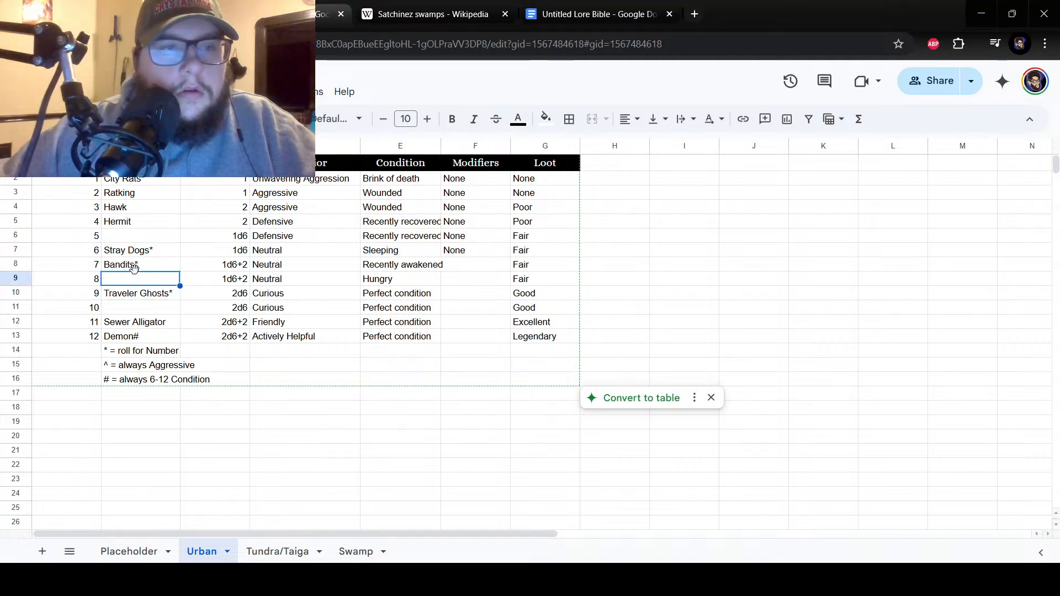
left_click(143, 310)
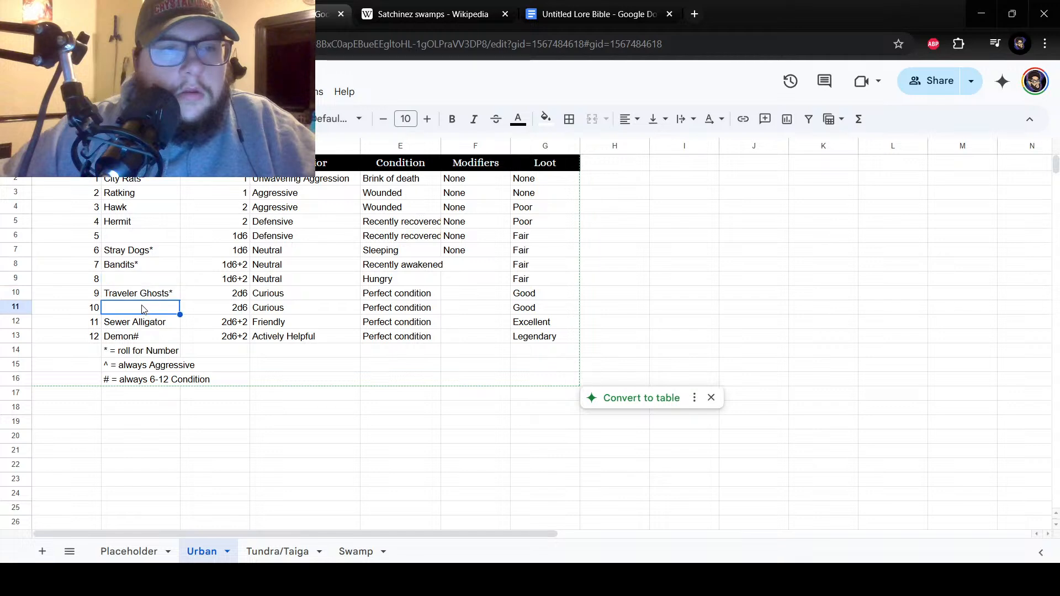
left_click(130, 281)
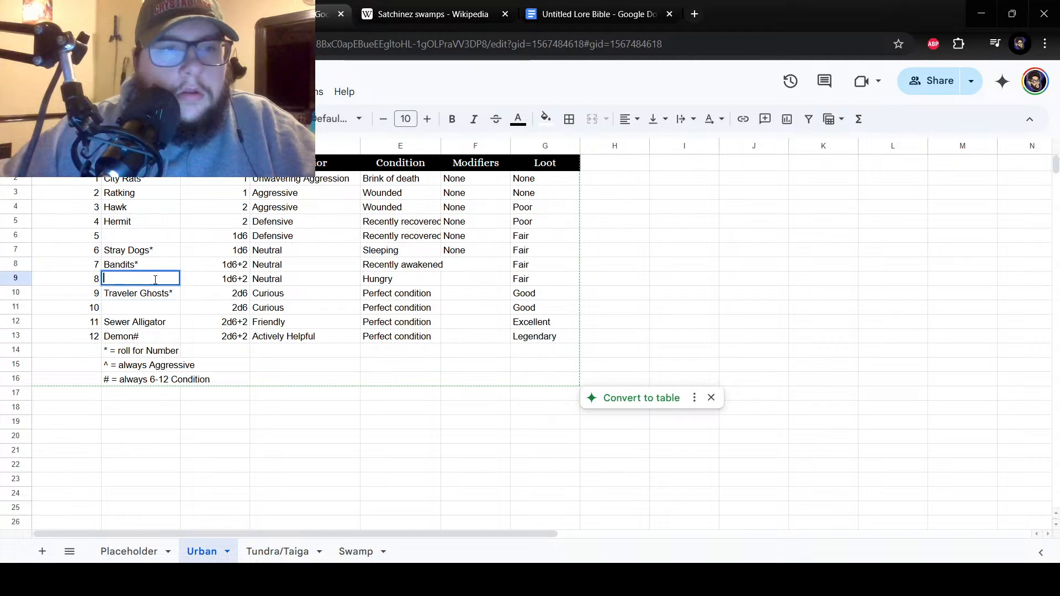
type("Cultist")
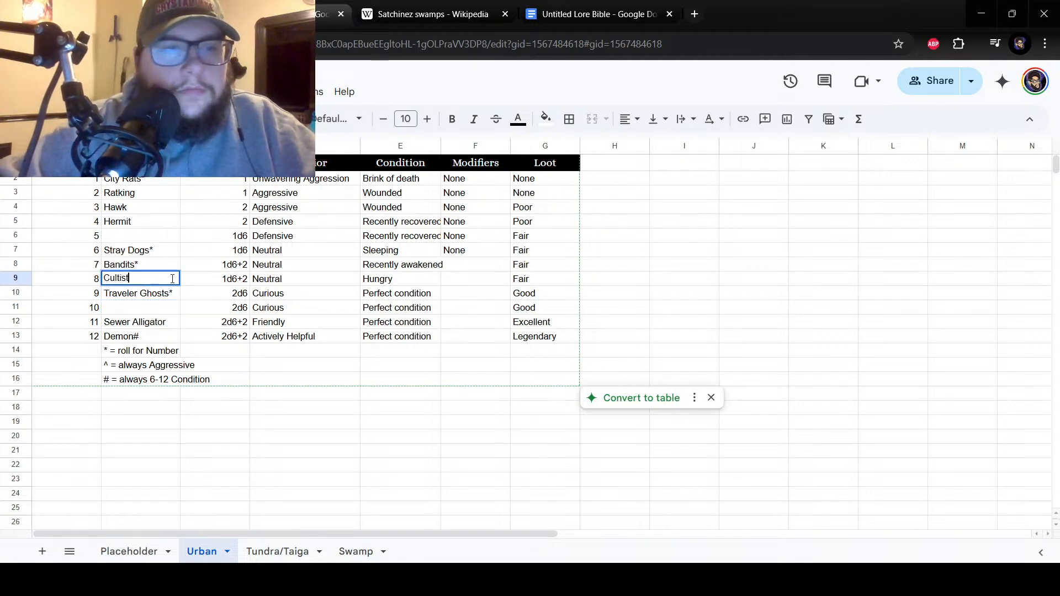
type("s*")
key("Return")
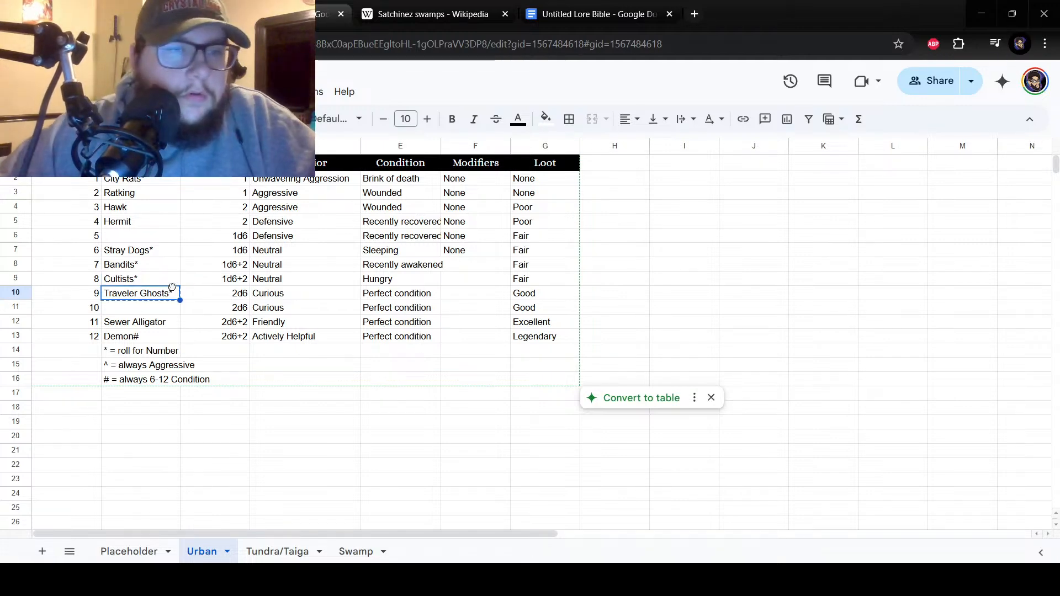
Review the Urban sheet's encounter list, comparing the filled entries with the empty slots at numbers 5 and 10.
left_click(159, 264)
left_click_drag(161, 268, 150, 251)
left_click(150, 182)
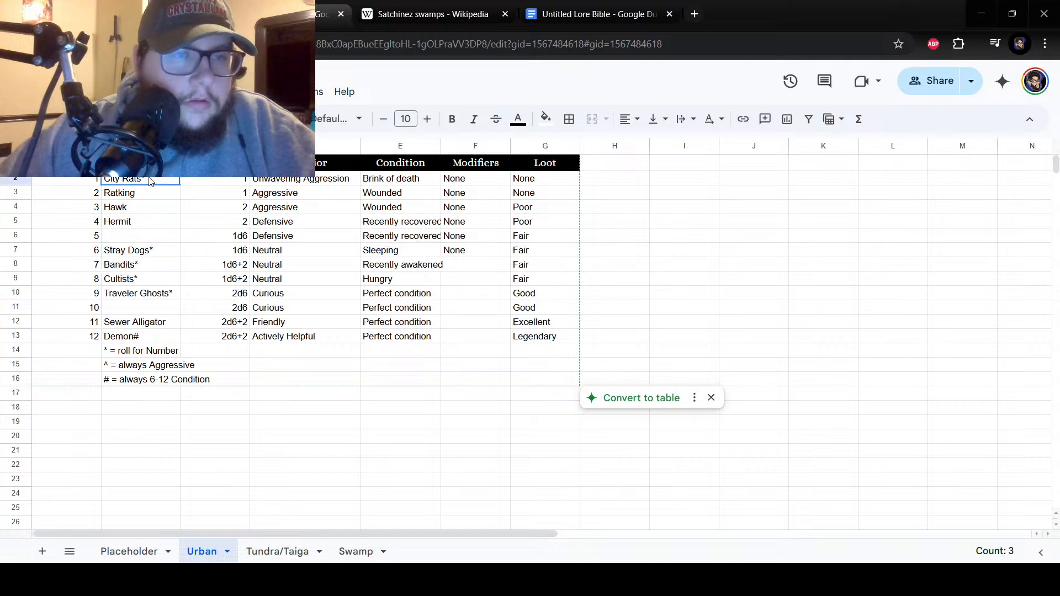
left_click_drag(154, 295, 154, 251)
left_click(157, 297)
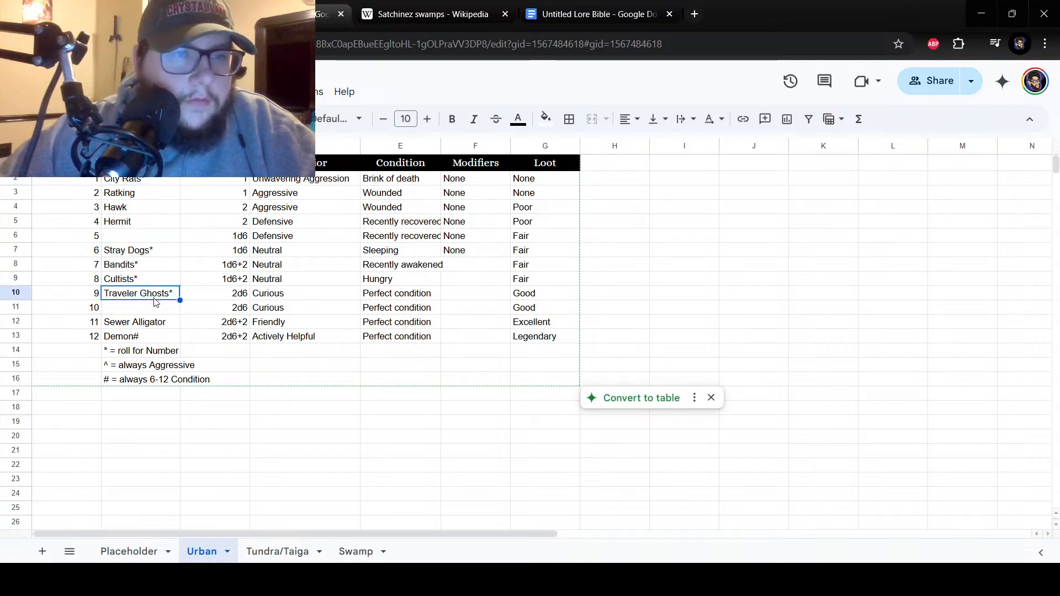
left_click(154, 325)
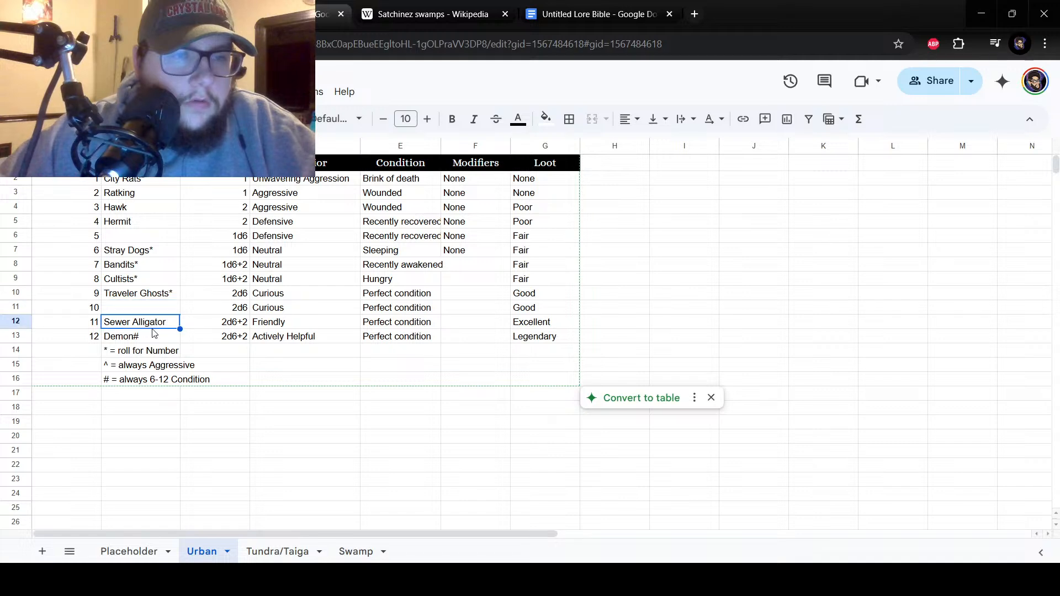
left_click(154, 336)
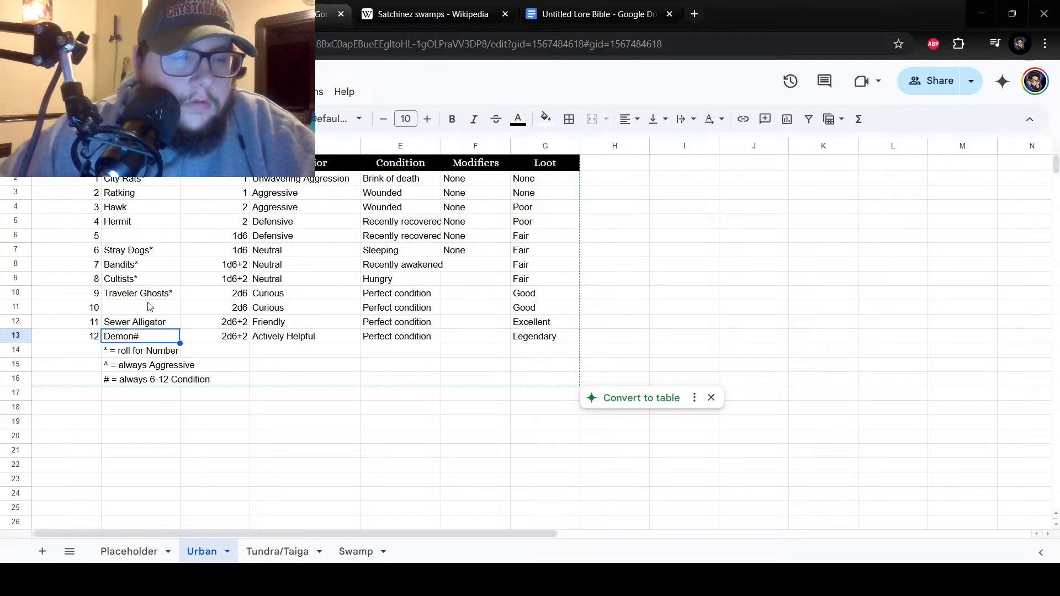
left_click(116, 224)
left_click(118, 207)
left_click(168, 309)
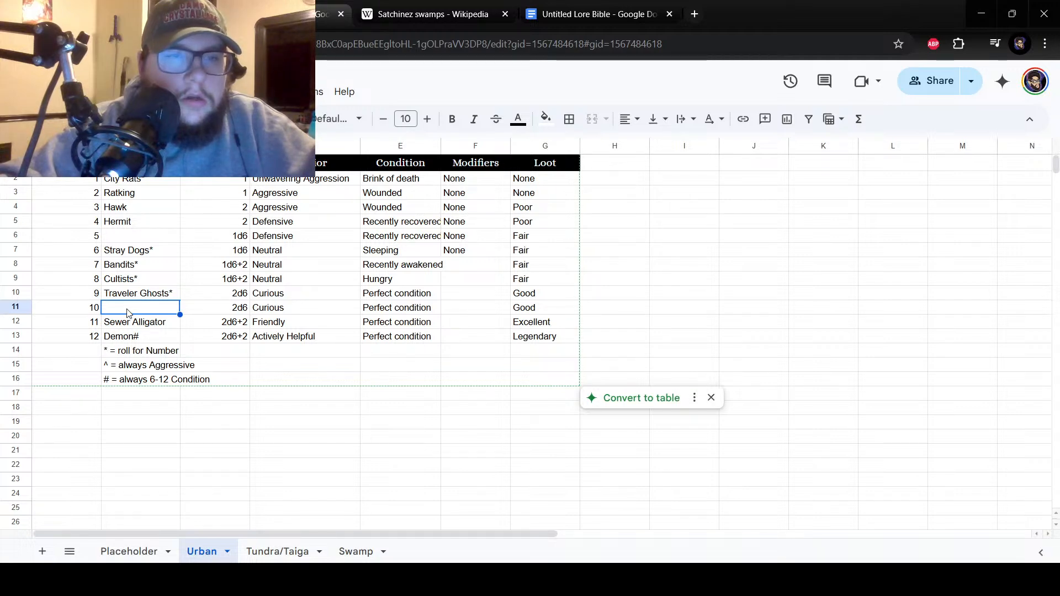
left_click(116, 237)
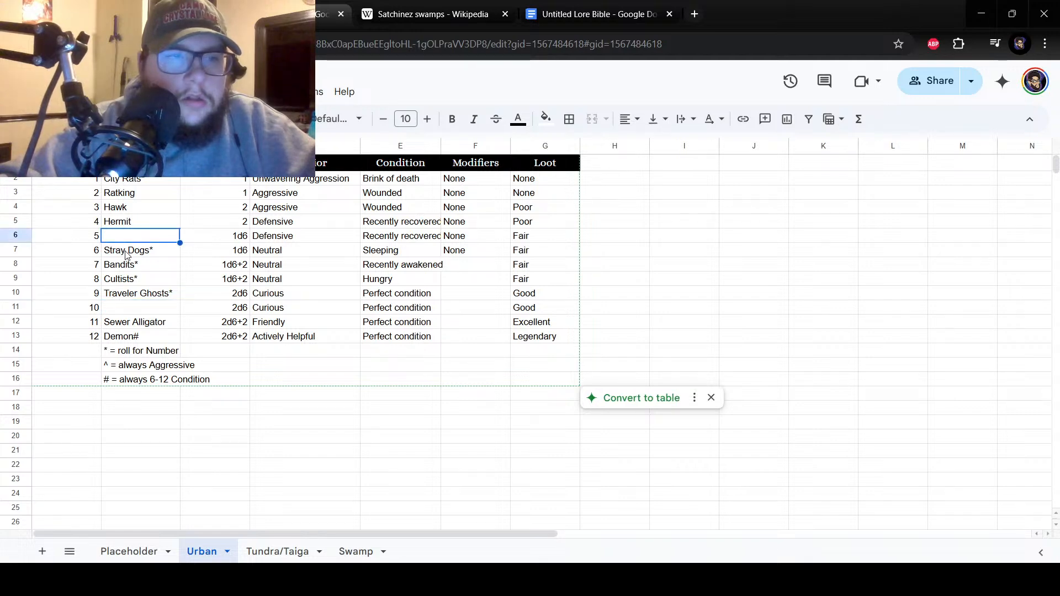
left_click(136, 295)
left_click(138, 308)
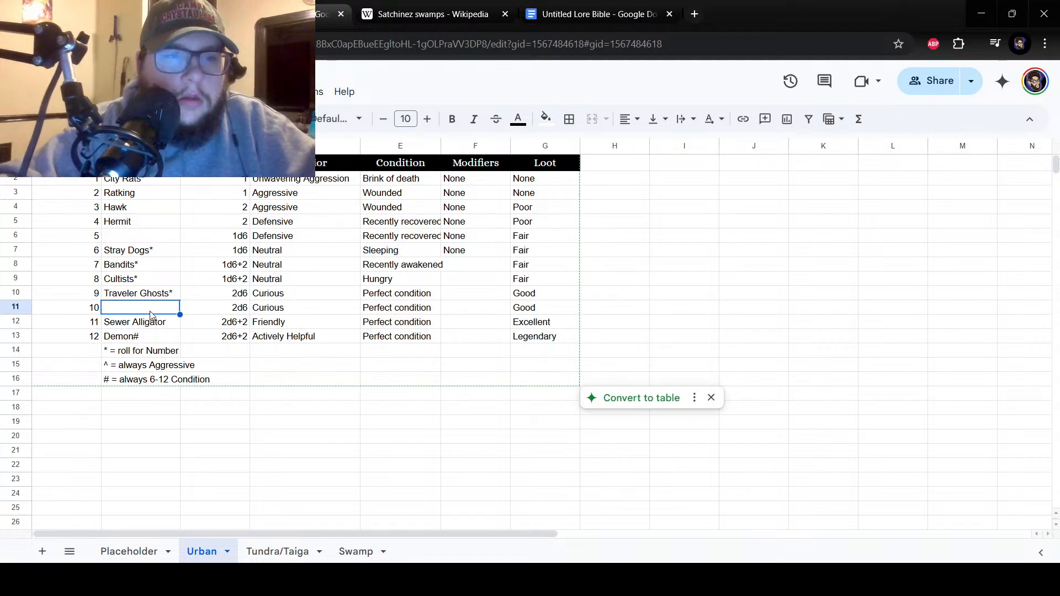
double_click(149, 306)
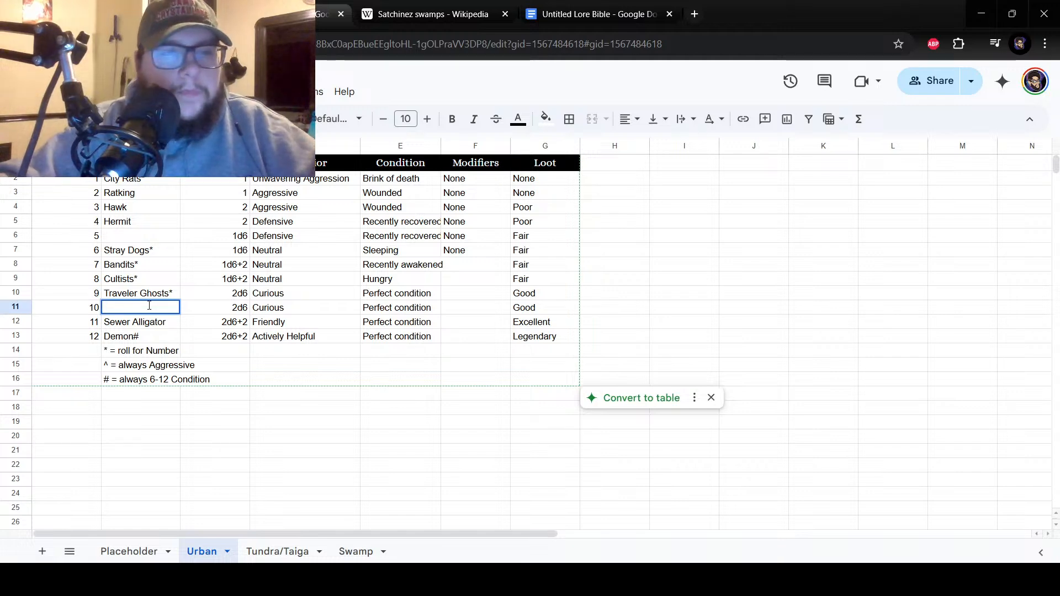
double_click(118, 238)
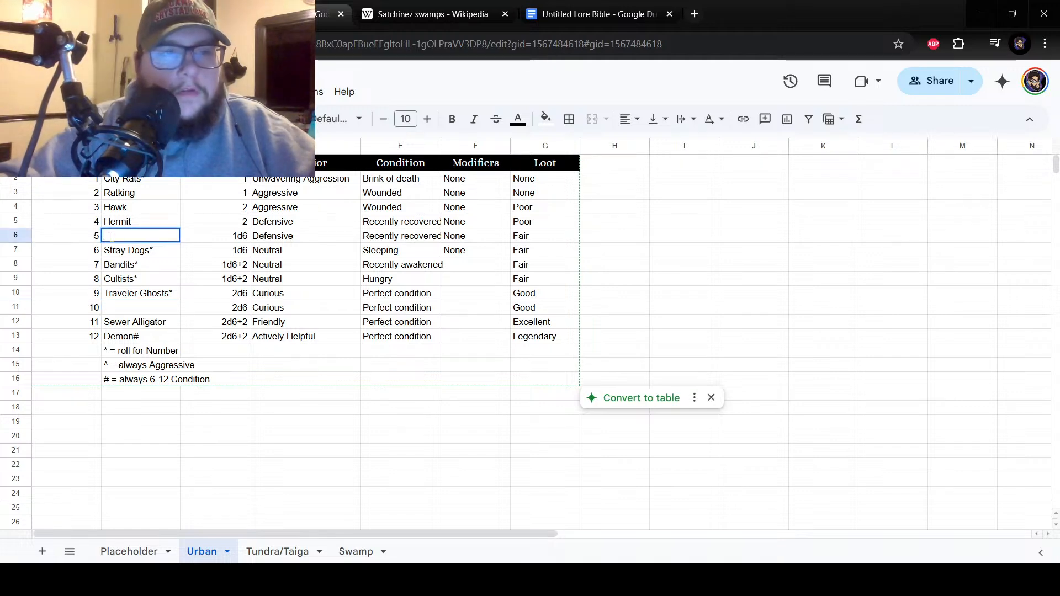
Fill "Stray Dogs*" up into cell B6 as encounter number 5 and replace the entry in cell B7 with "Boar".
left_click(140, 255)
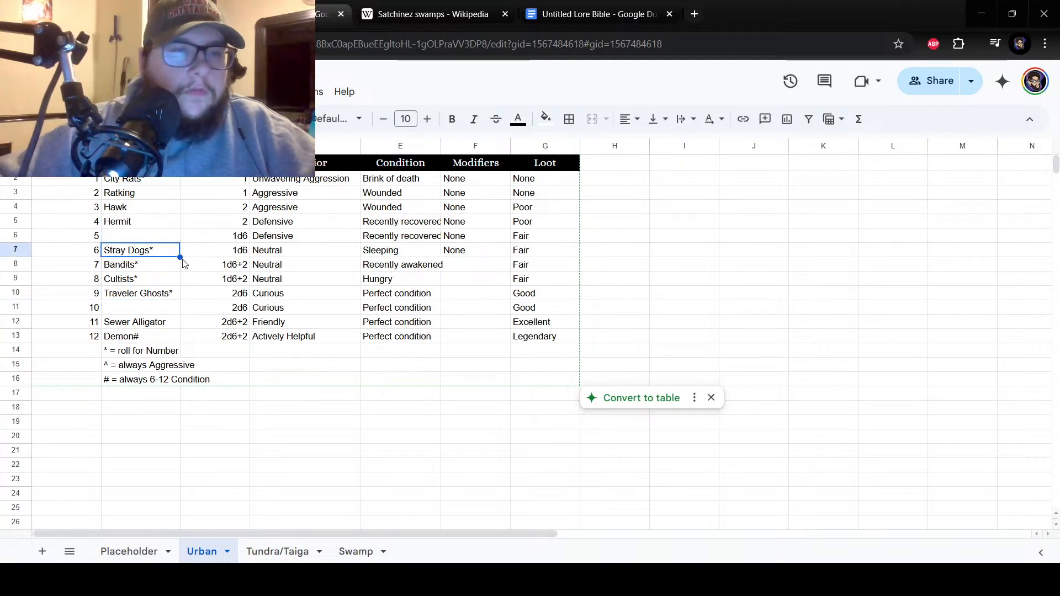
left_click_drag(180, 255, 180, 241)
left_click(150, 255)
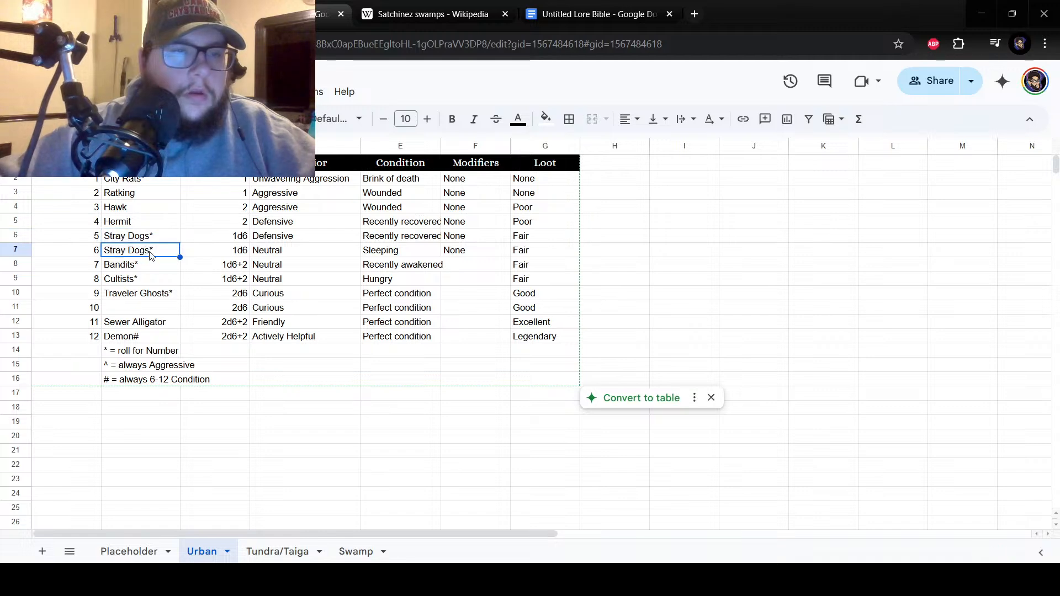
type("Boar")
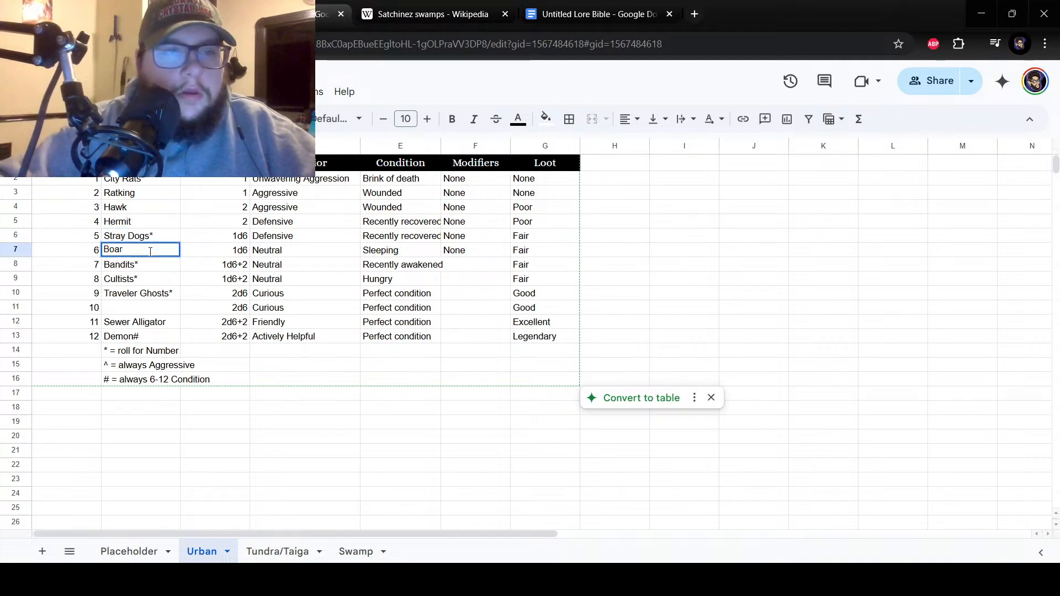
key("Return")
Change encounter number 6 in cell B7 of the Urban sheet to "Boars*".
left_click(137, 313)
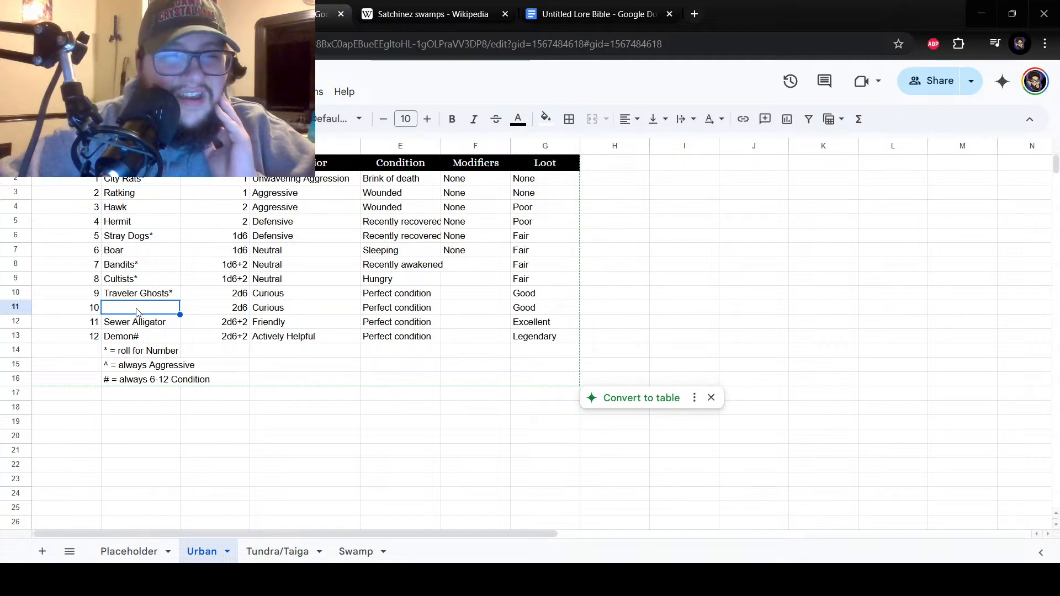
double_click(139, 251)
type("s")
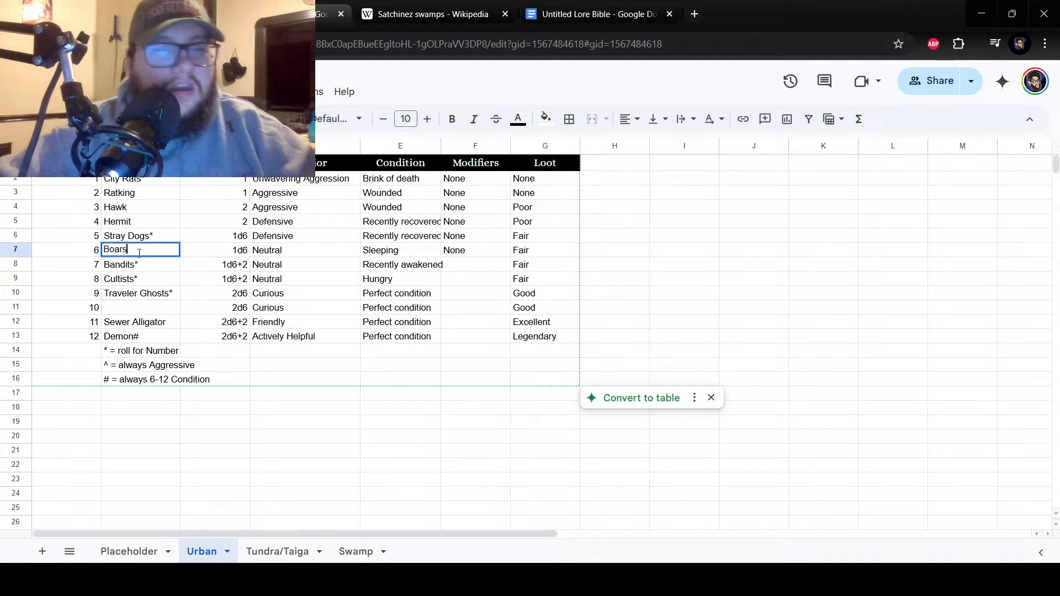
type("*")
key("Return")
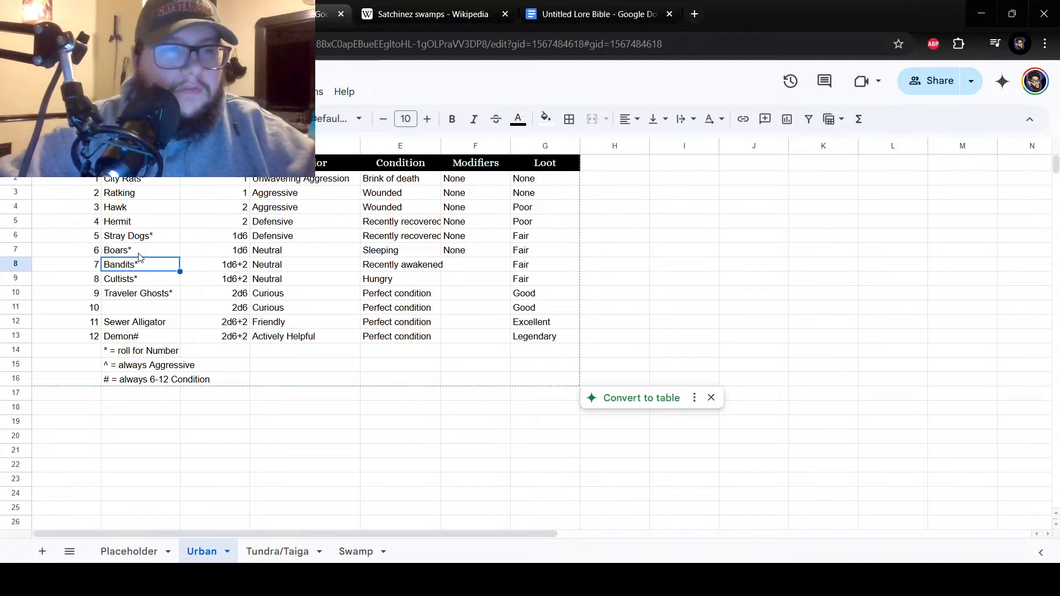
Enter "Basilisk" as encounter number 10 in cell B11 of the Urban sheet.
left_click(127, 308)
type("B")
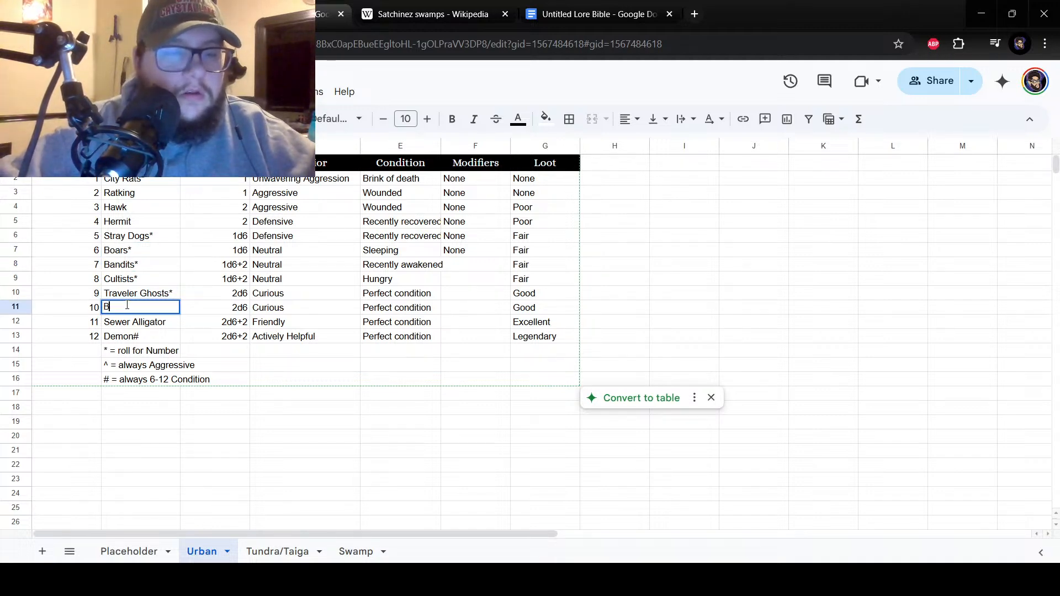
type("asili")
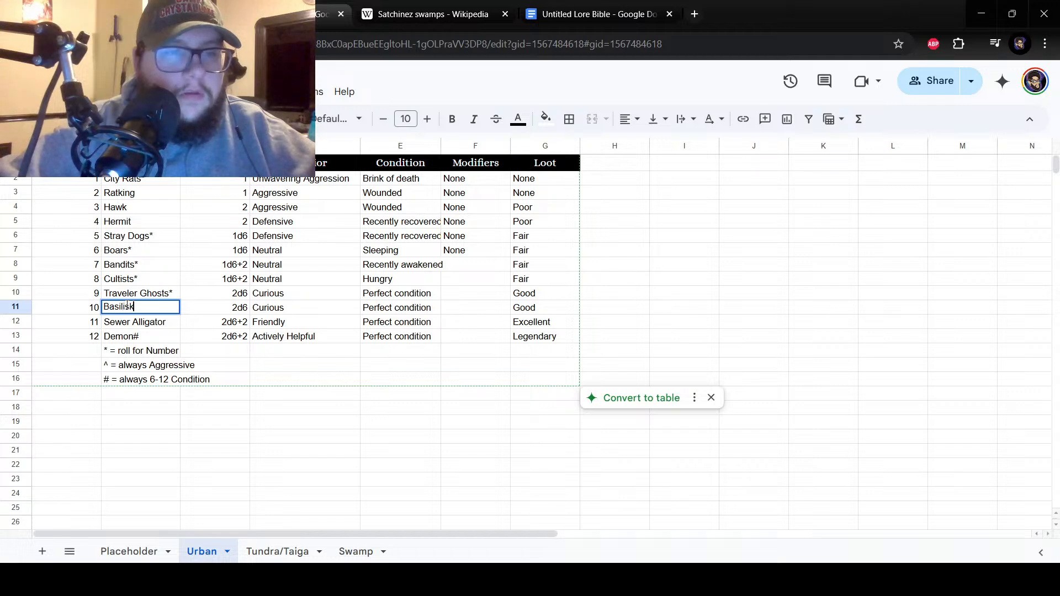
key("Return")
left_click(153, 312)
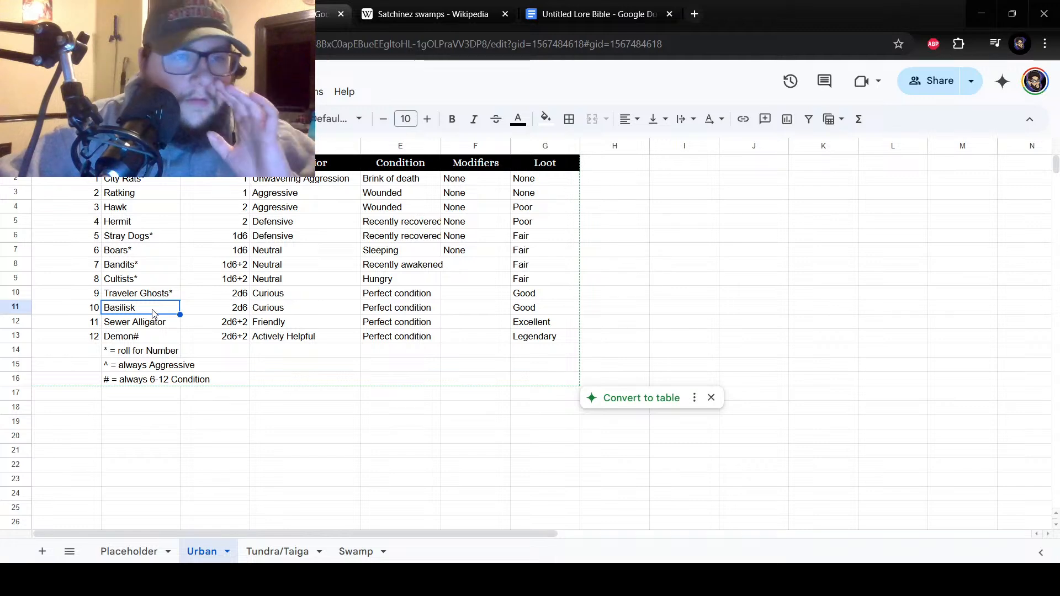
Fill "Sewer Alligator" up into cell B11 as encounter number 10 and replace the entry in cell B12 with "Basilisk".
left_click(160, 327)
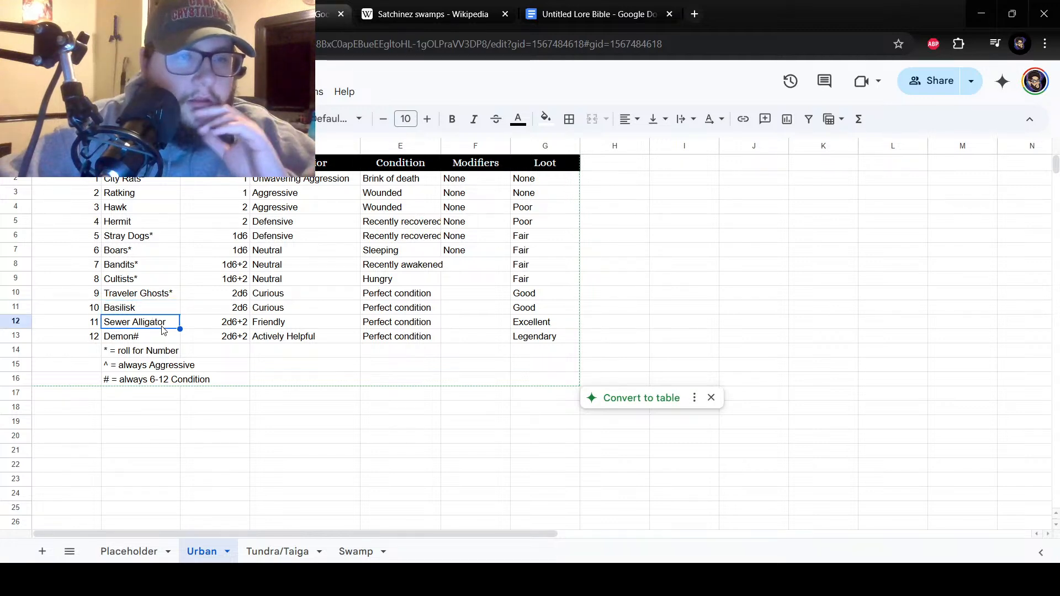
left_click(153, 313)
left_click(153, 323)
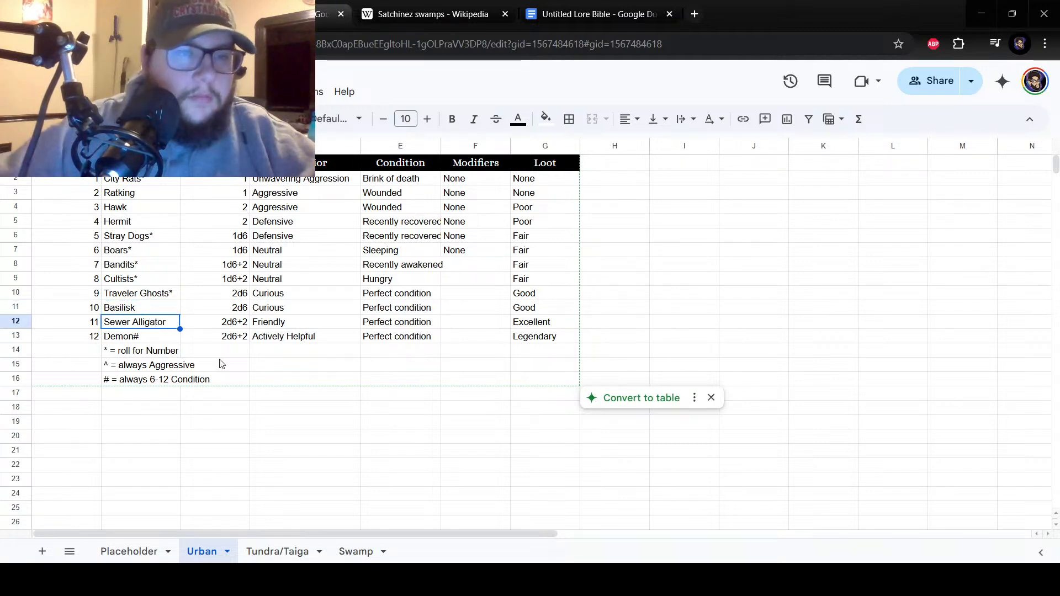
left_click_drag(179, 327, 30, 310)
left_click(171, 323)
type("Basilisk")
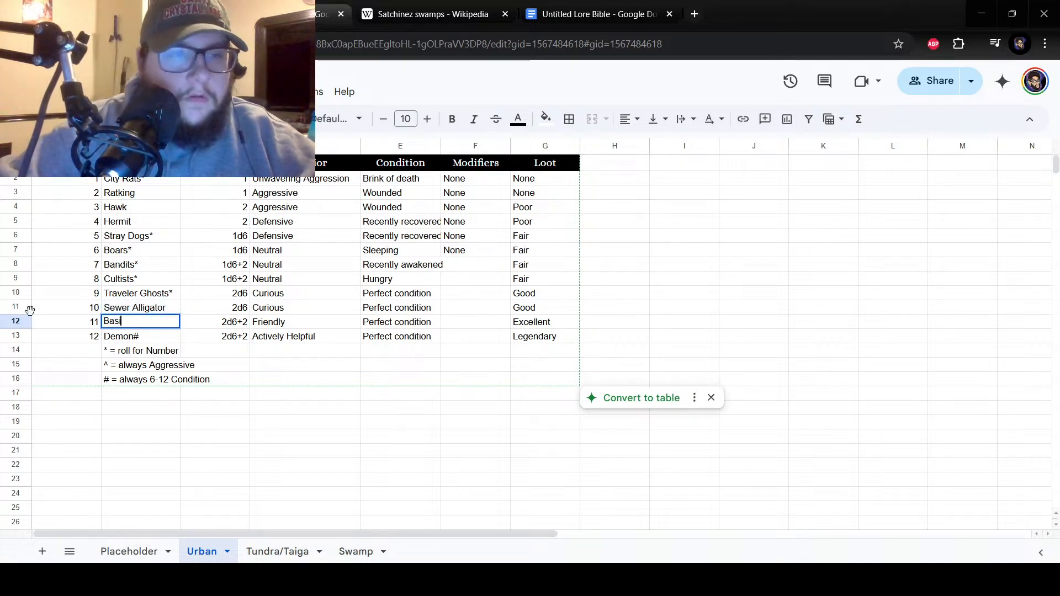
key("Return")
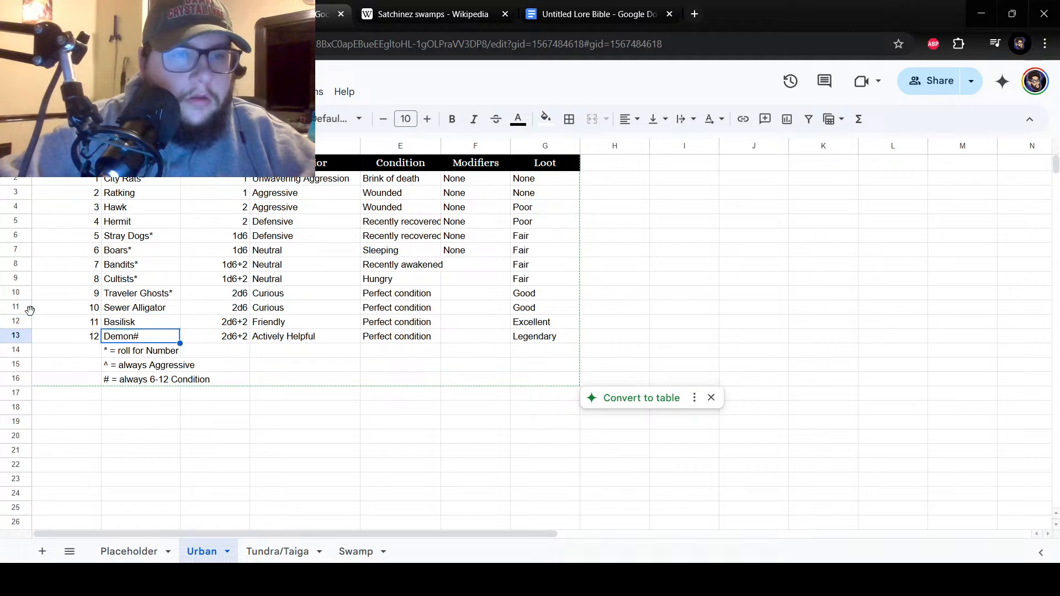
Review the order of the Urban sheet's high-roll encounters, comparing the creatures at numbers 9 through 12.
left_click(148, 318)
mouse_move(148, 317)
left_mouse_down()
mouse_move(156, 310)
mouse_move(156, 323)
left_mouse_up()
left_click(155, 323)
left_click(155, 310)
left_click(148, 326)
left_click(146, 309)
left_click(146, 323)
left_click(143, 300)
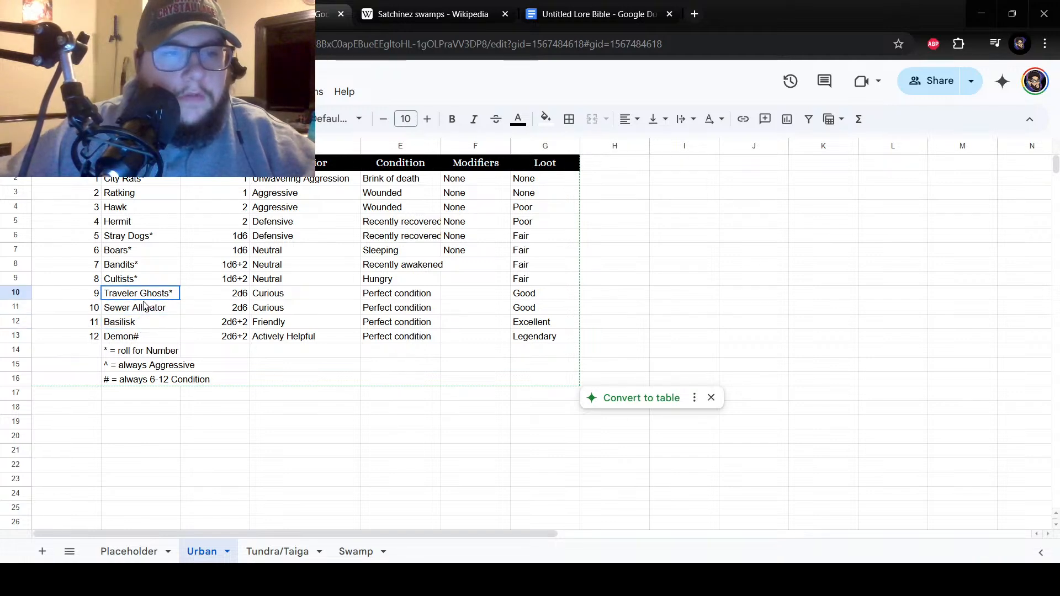
left_click(140, 312)
left_click(139, 325)
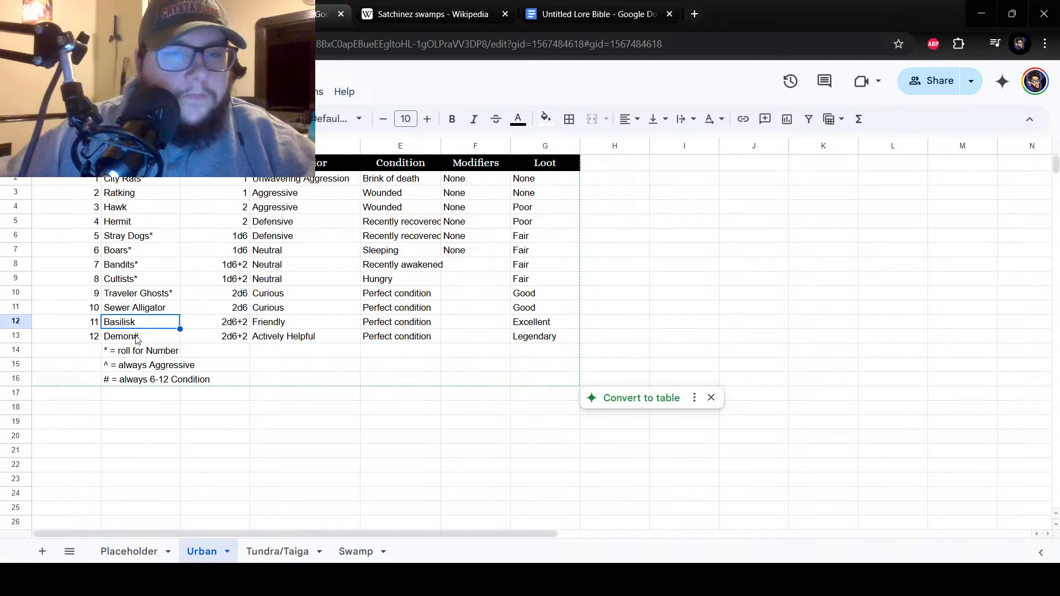
left_click(139, 338)
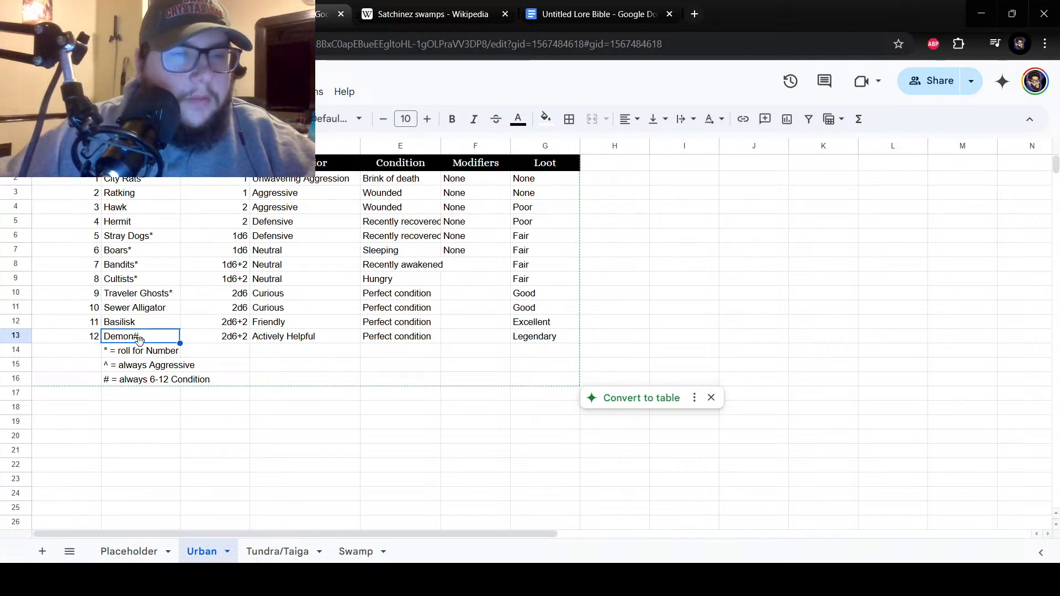
left_click(133, 325)
left_click(139, 338)
left_click(137, 326)
left_click(139, 338)
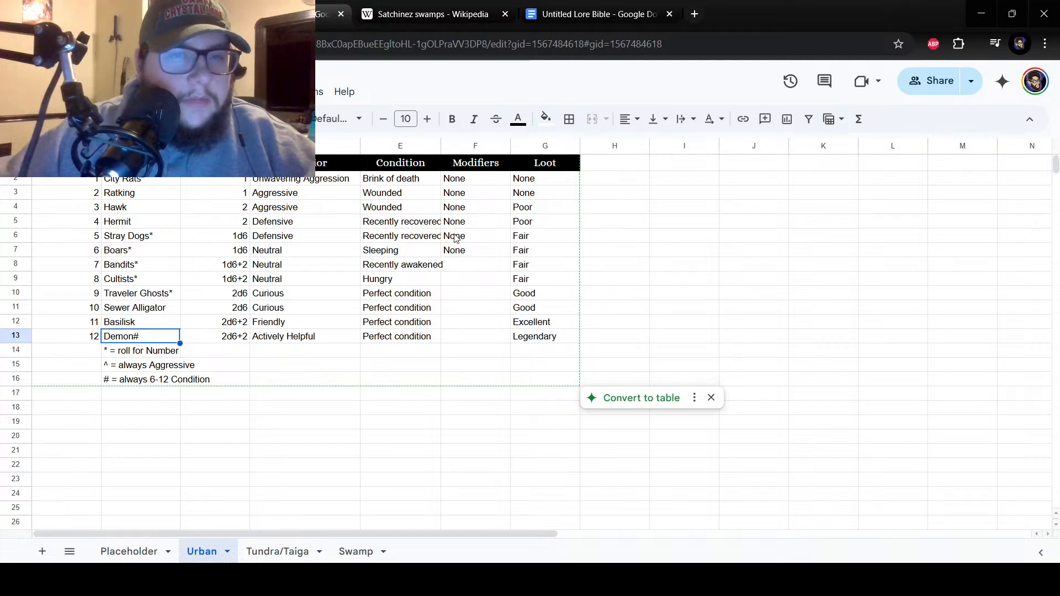
Enter the modifiers "Sickly" for number 7 in cell F8 and "Maddened" for number 8 in cell F9.
left_click(470, 254)
left_click(466, 279)
left_click(460, 268)
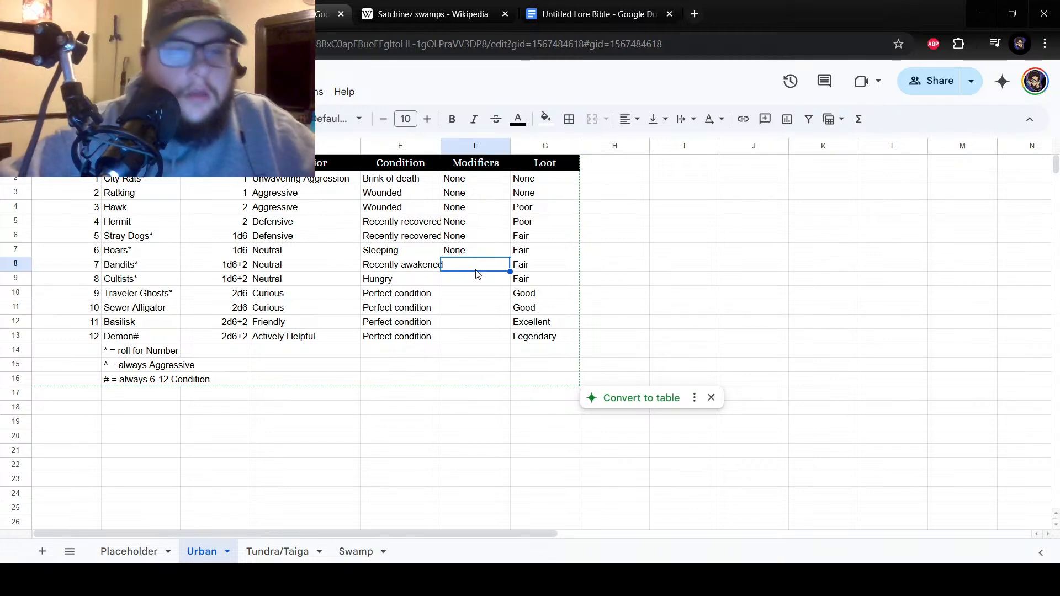
type("Sickly")
key("Return")
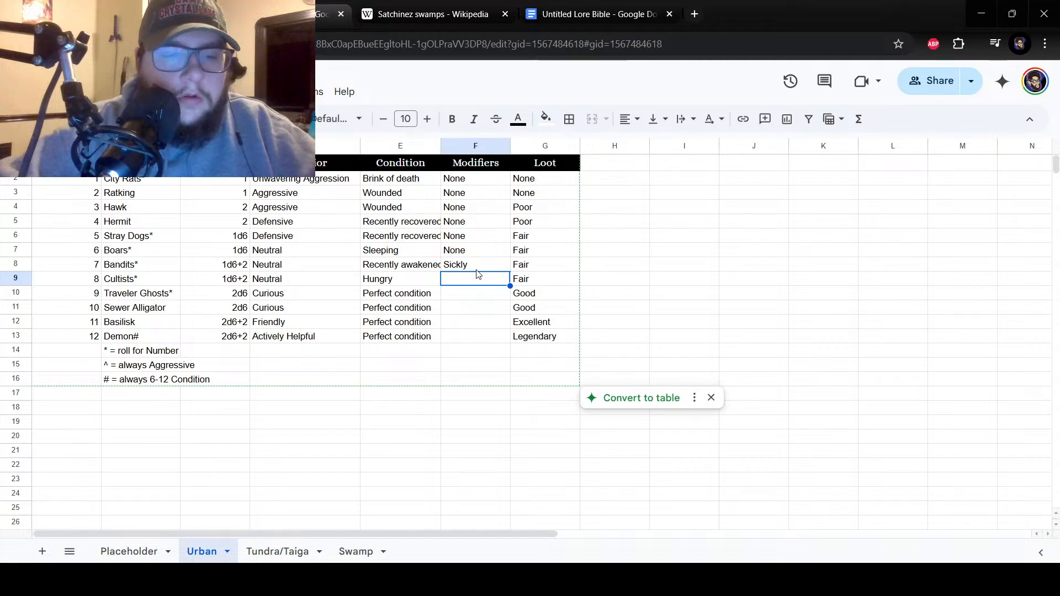
type("Ma")
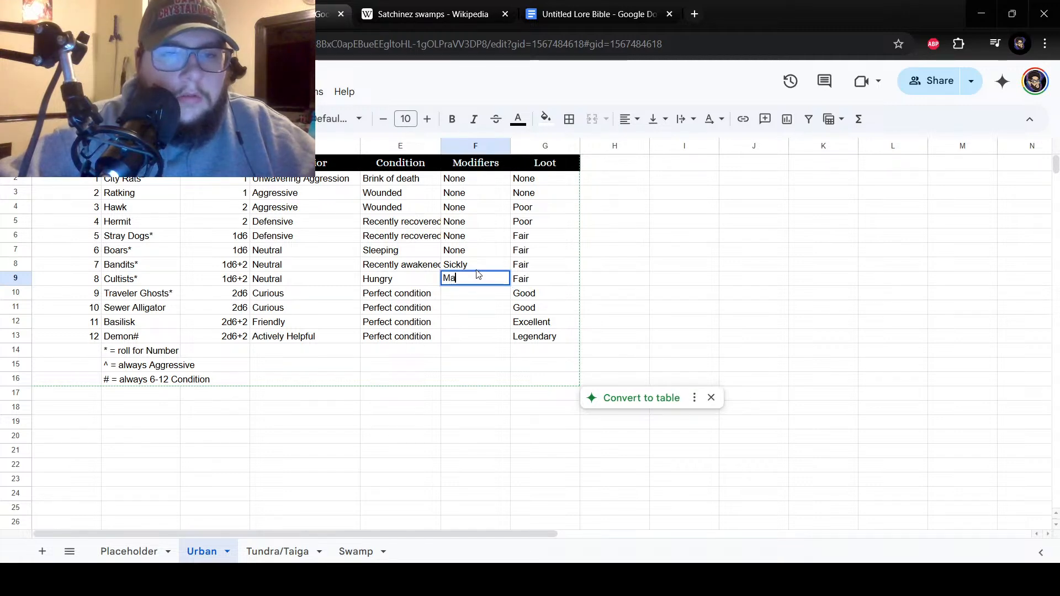
type("ddened")
key("Return")
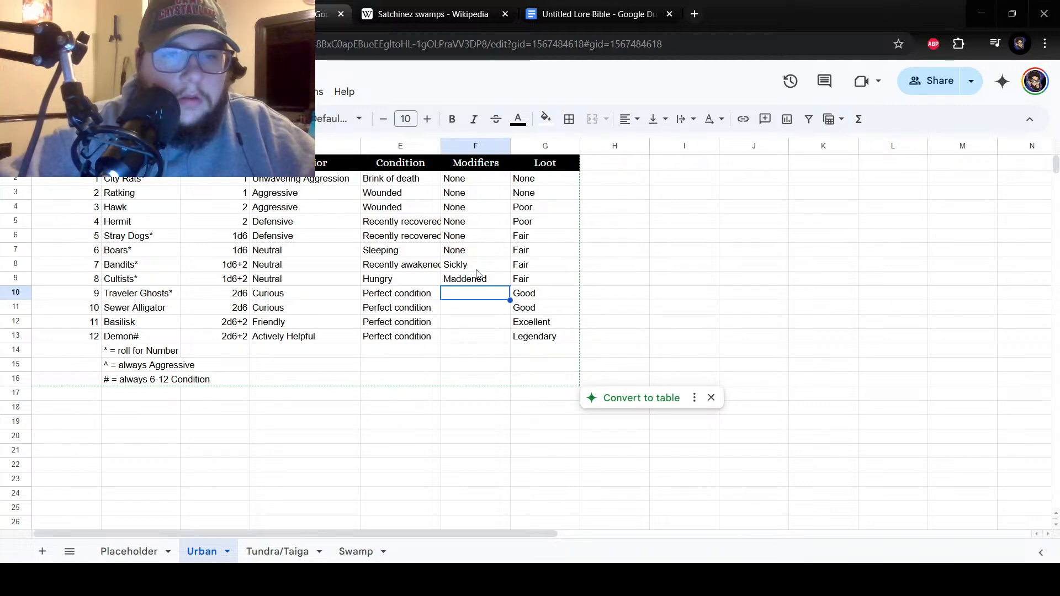
Enter the modifiers "Sturdy" for number 11 in cell F12 and "Elite" for number 12 in cell F13.
key("Down")
key("Down")
key("Down")
key("Left")
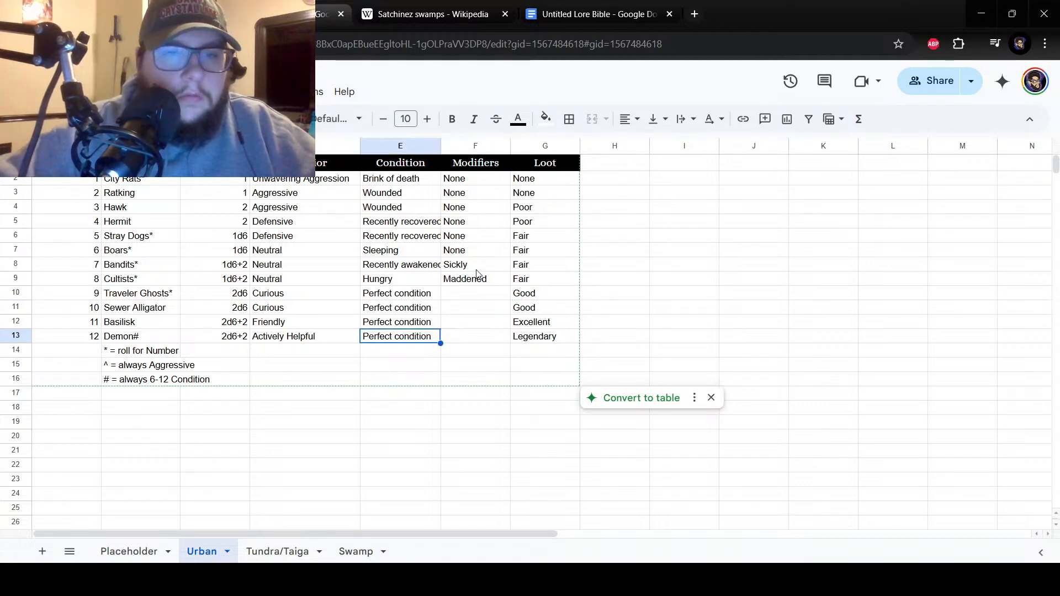
key("Right")
key("Up")
type("Sturdy")
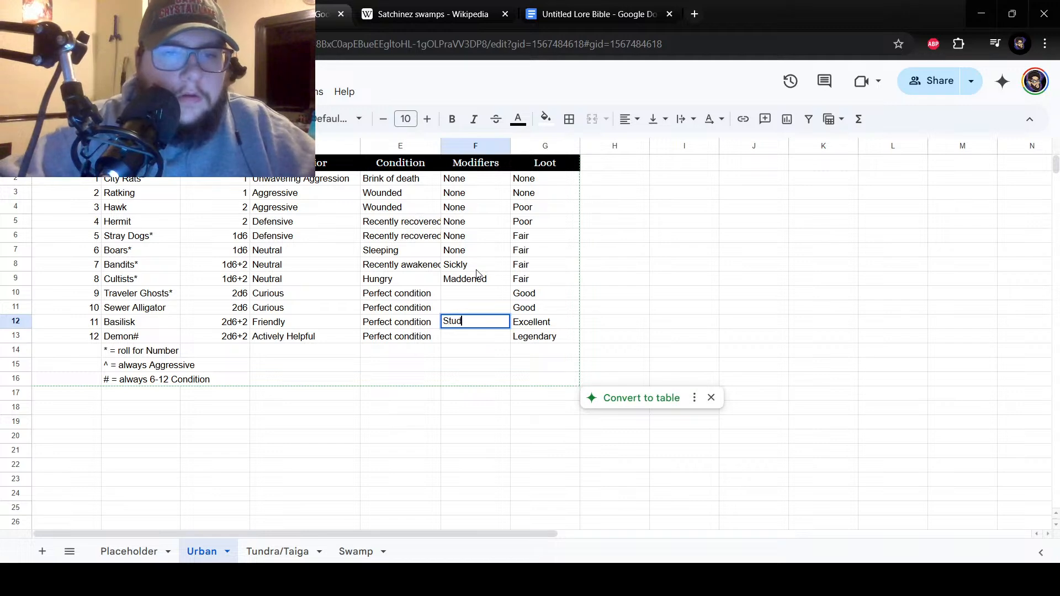
key("Return")
type("Elite")
key("Return")
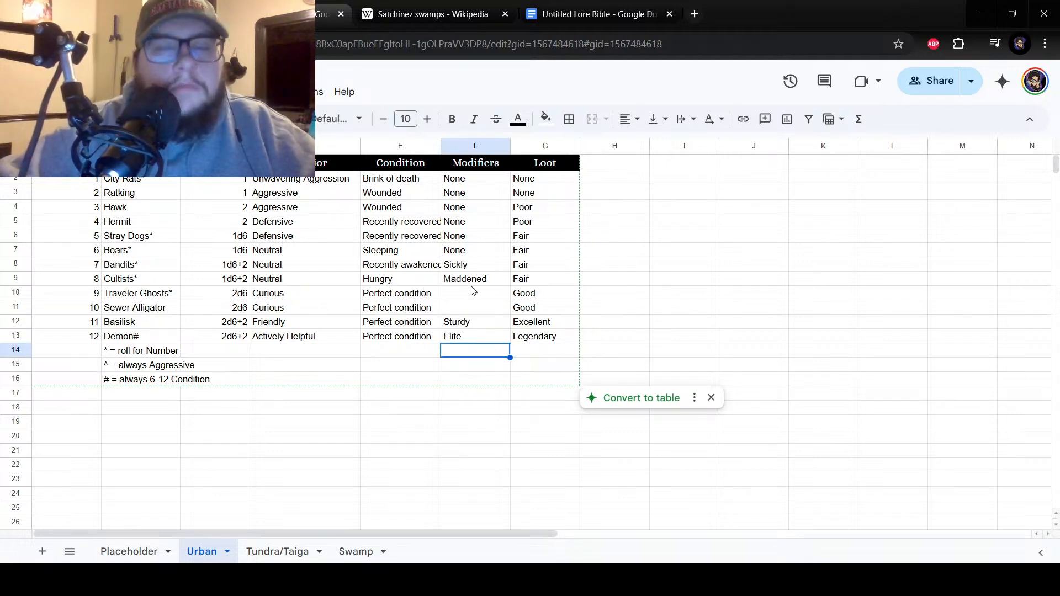
Enter "Perceptive" as the modifier for number 9 in cell F10.
left_click(478, 276)
left_click(476, 298)
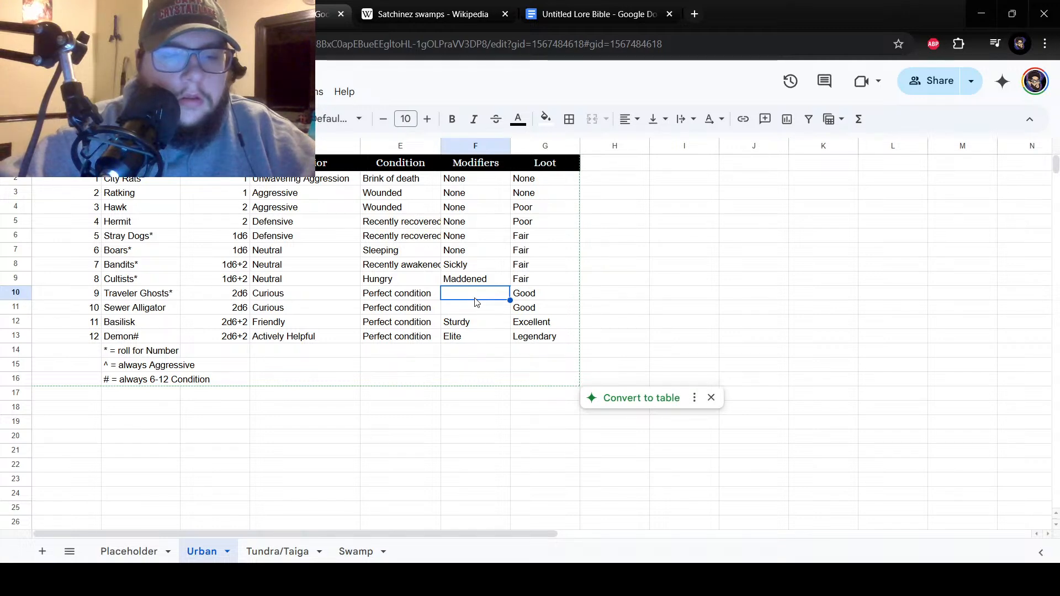
type("Perceptive")
key("Return")
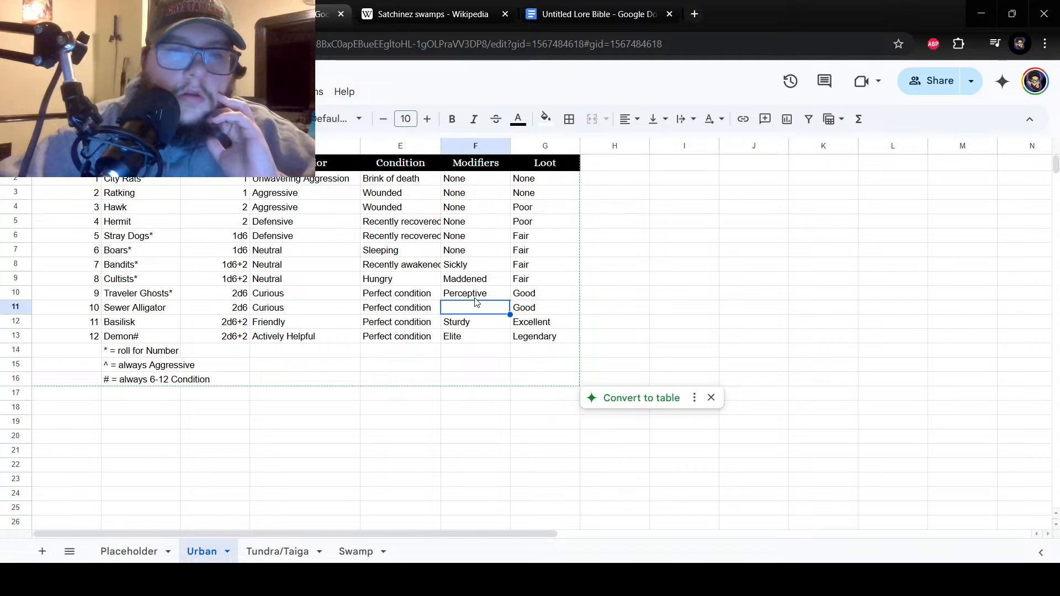
Replace the modifier for number 8 in cell F9 with "Deranged".
left_click(478, 284)
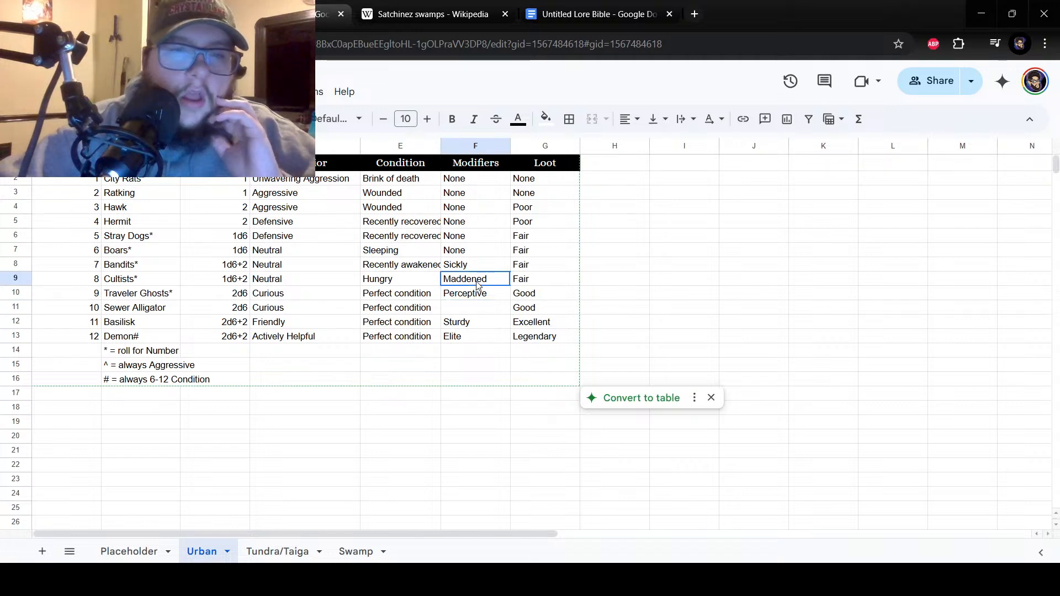
left_click(478, 309)
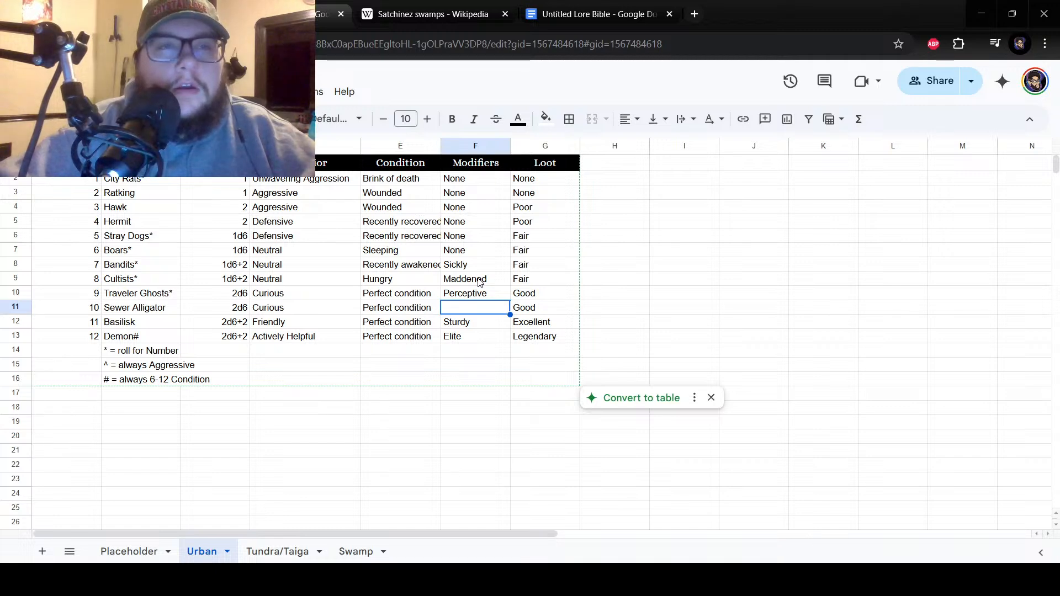
left_click(481, 282)
left_click(469, 311)
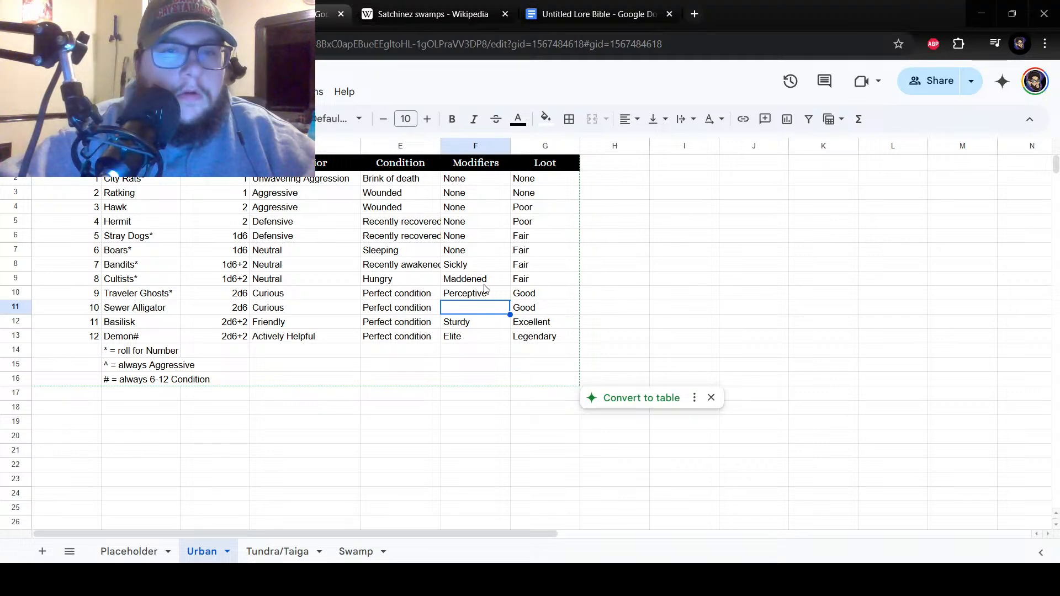
key("Up")
key("Up")
key("Return")
key("ctrl+a")
type("Deranged")
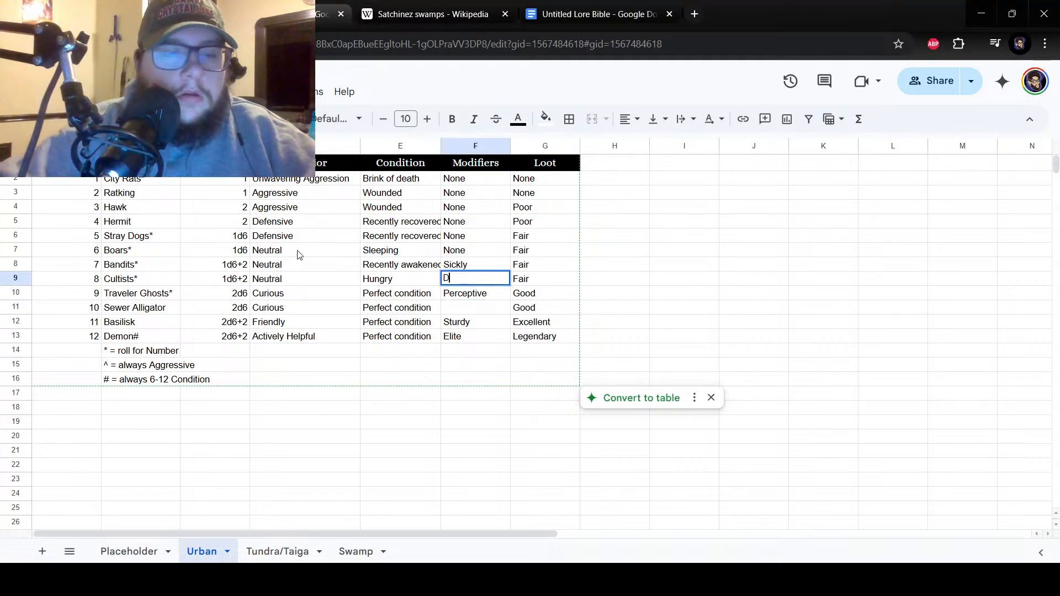
key("Return")
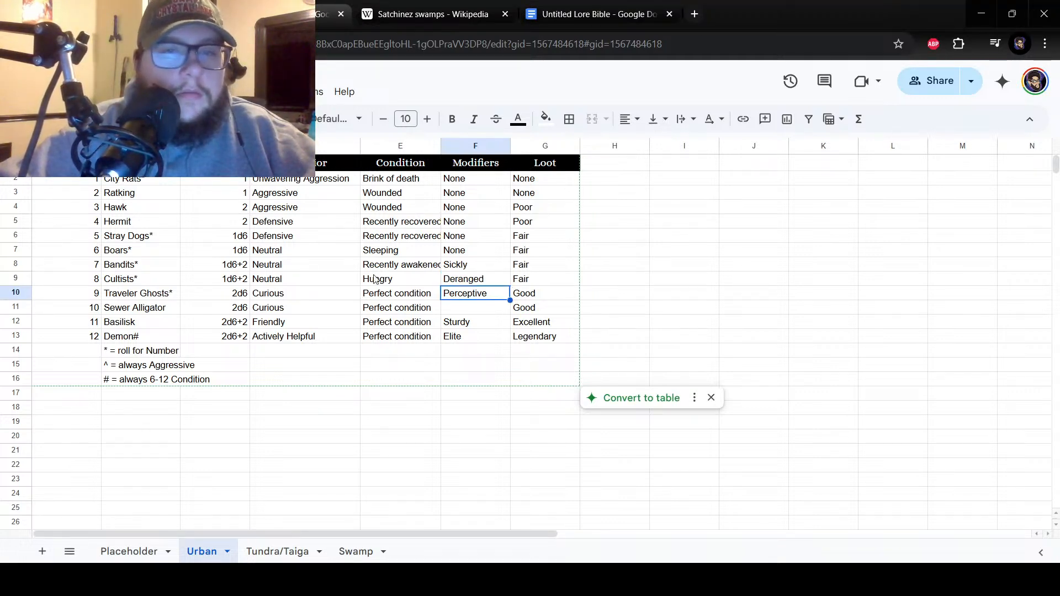
Enter "Maddening" as the modifier for number 10 in cell F11.
left_click(467, 309)
type("Maddening")
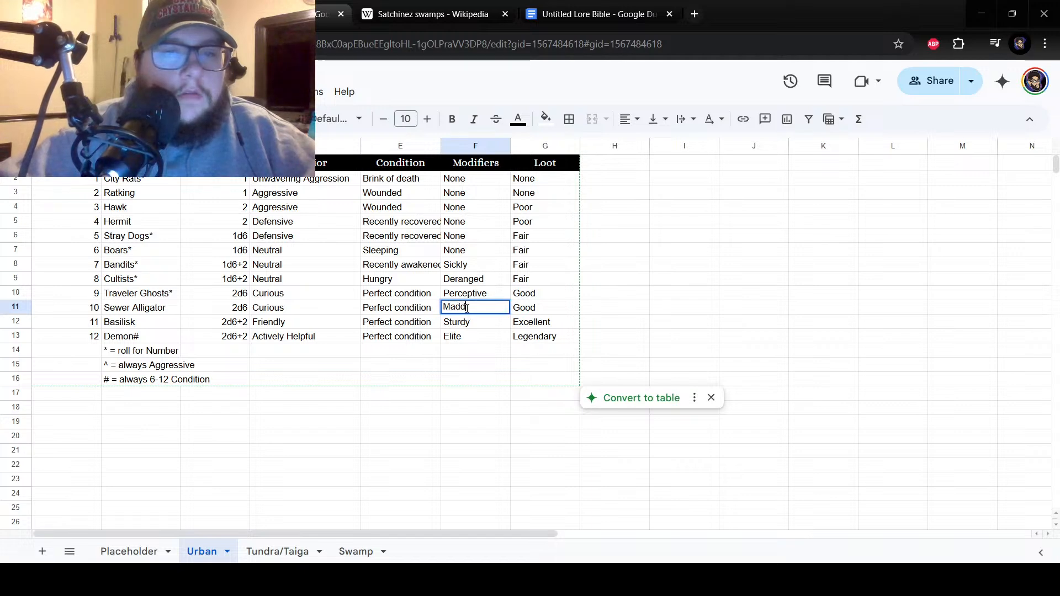
key("Return")
left_click(467, 310)
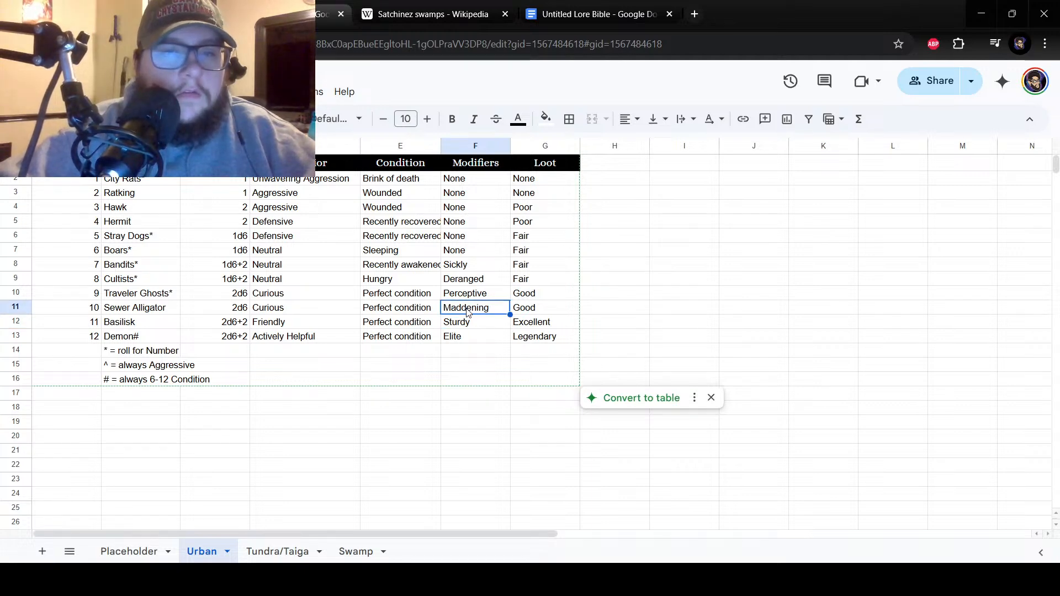
left_click(465, 280)
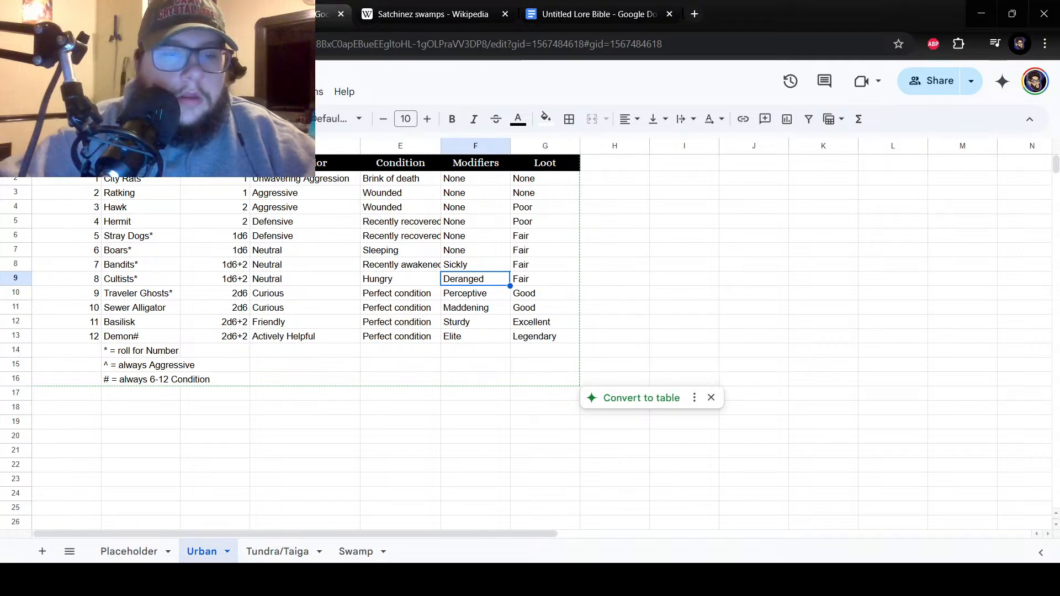
left_click(279, 503)
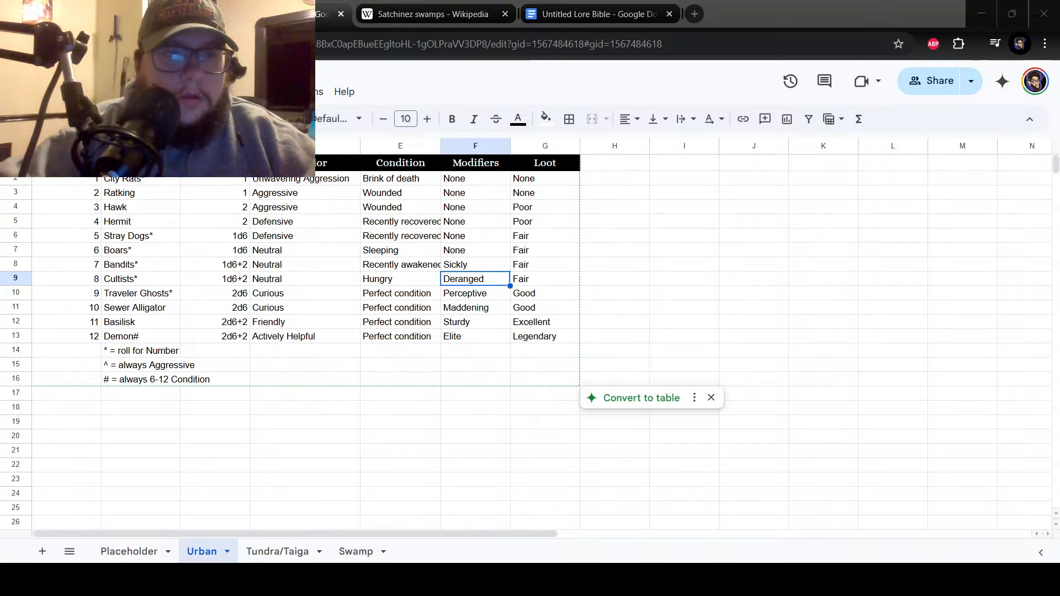